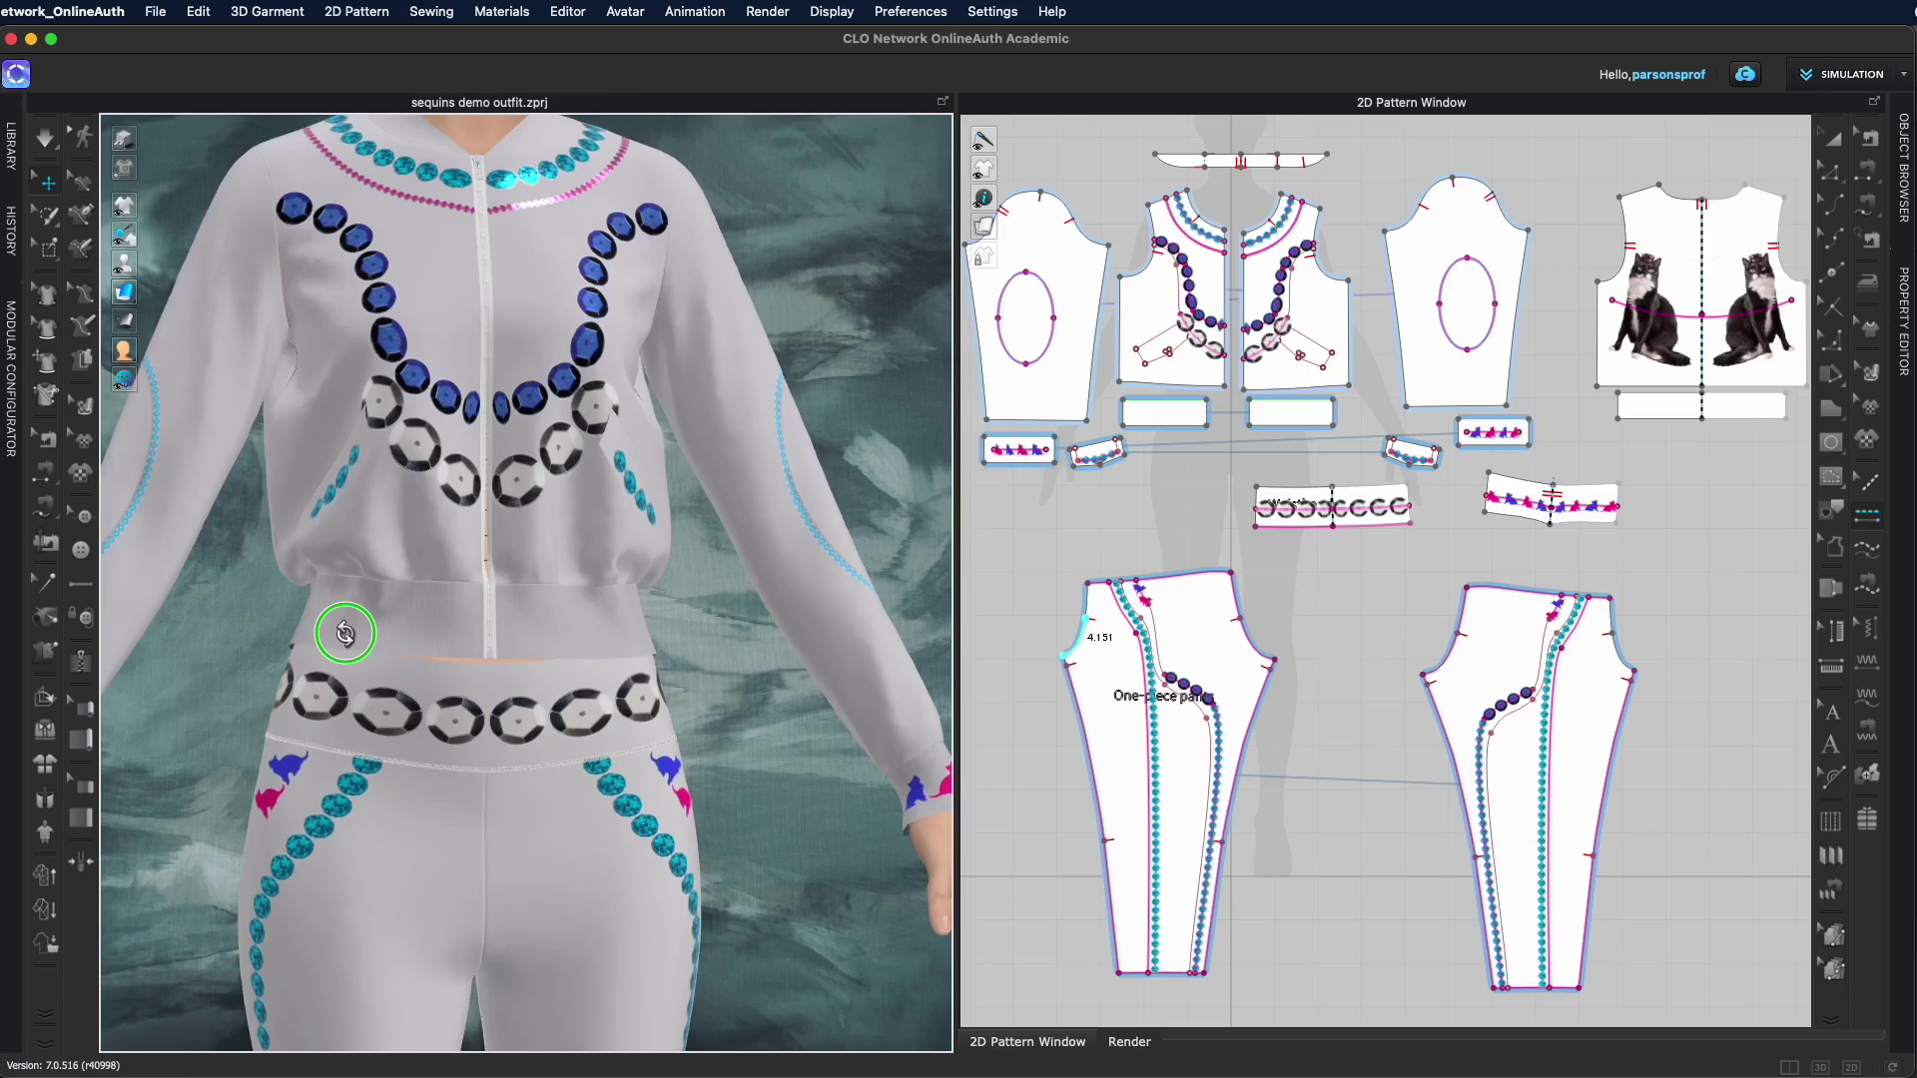
# Examine the sequin trims and cat motifs on the front, side and back of the finished outfit
pyautogui.moveTo(345, 633); pyautogui.dragTo(350, 654, button='right')
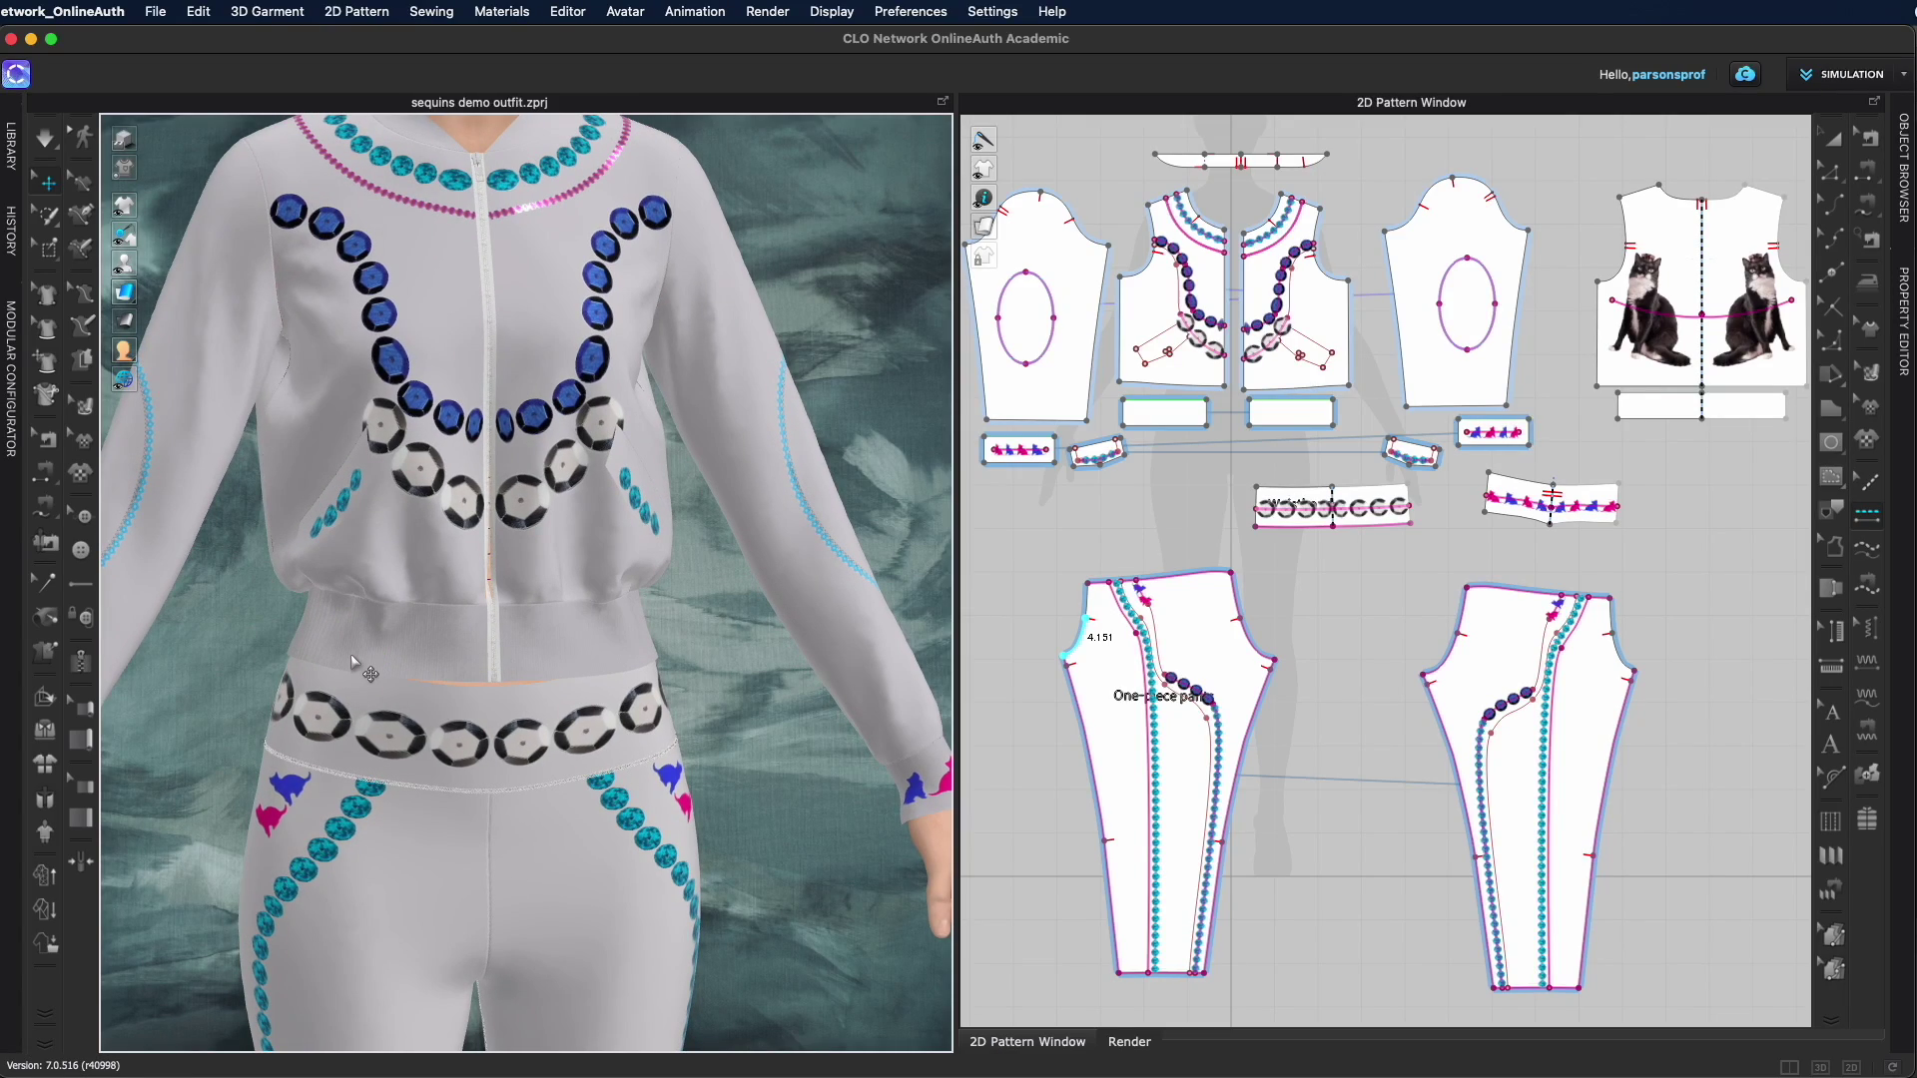
pyautogui.scroll(-5, 769, 621)
pyautogui.scroll(3, 699, 639)
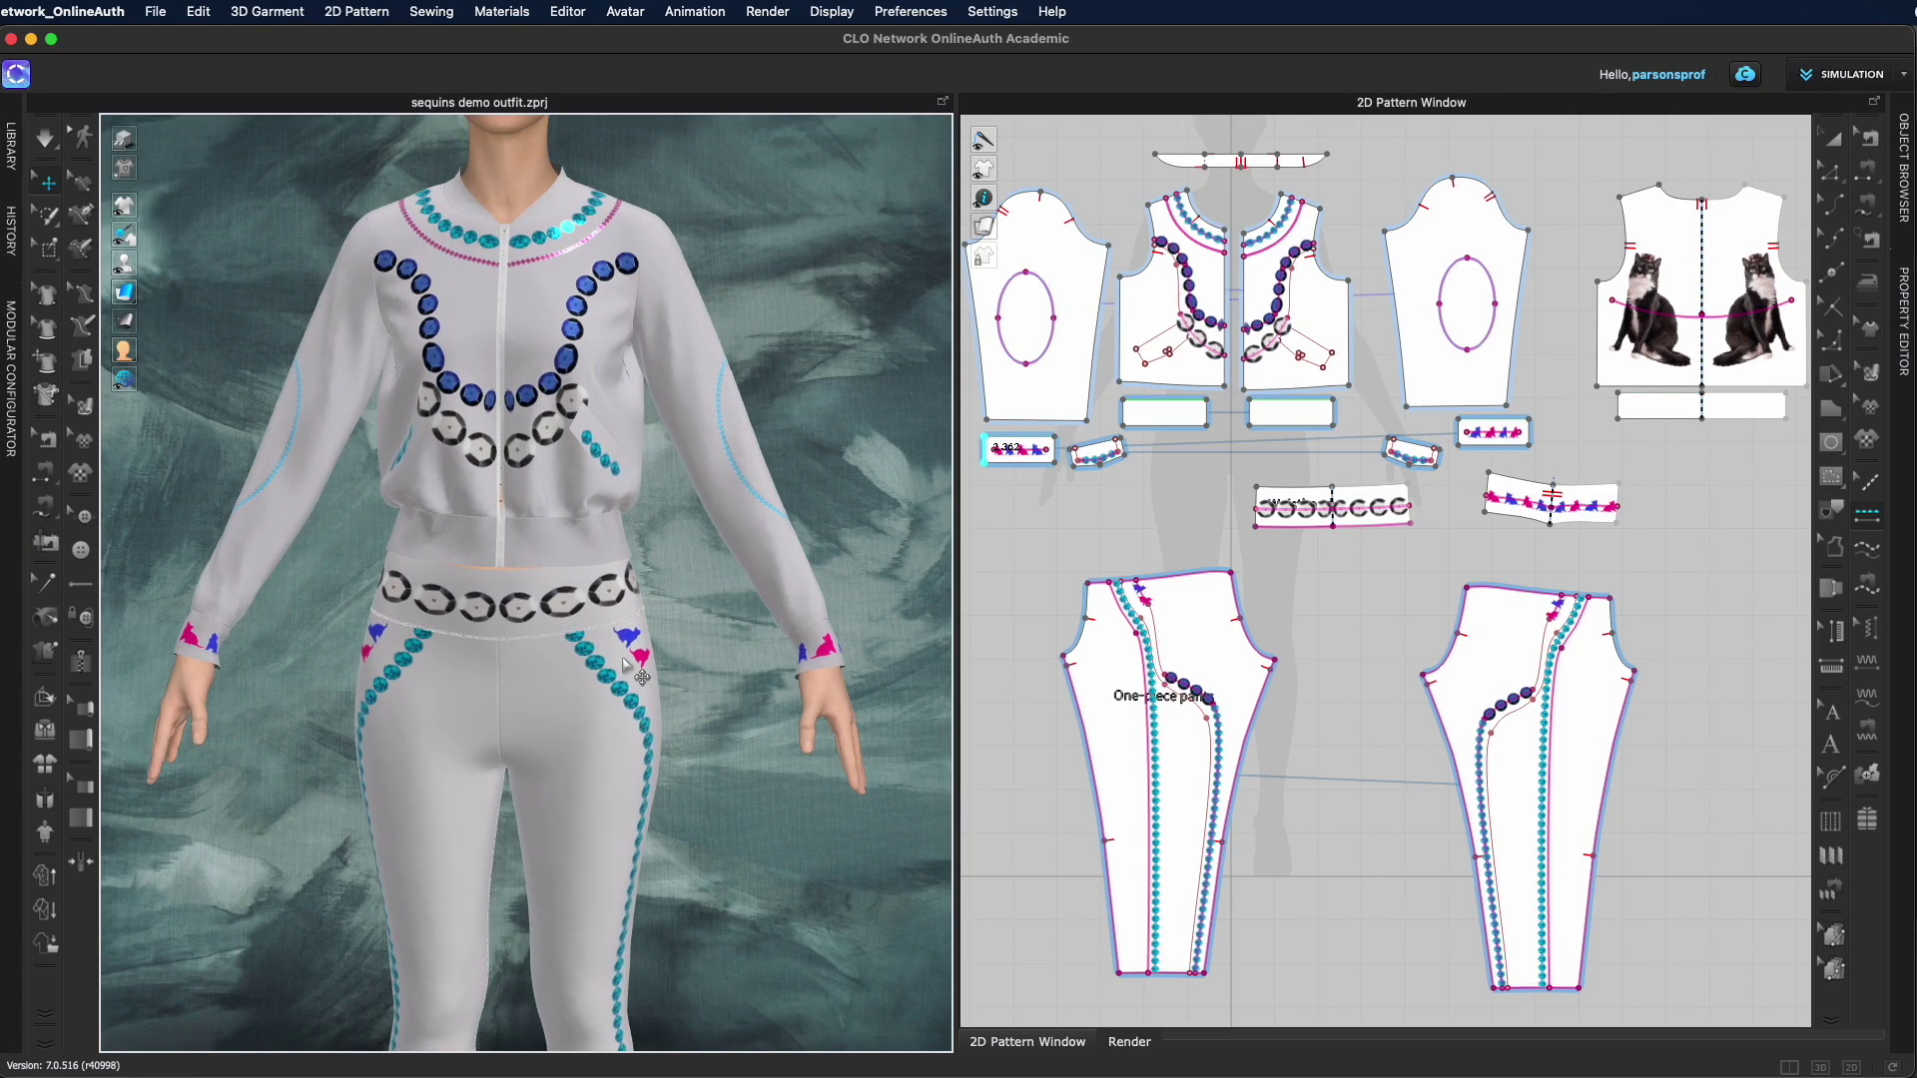
pyautogui.moveTo(704, 641); pyautogui.dragTo(1120, 633, button='right')
pyautogui.scroll(5, 759, 493)
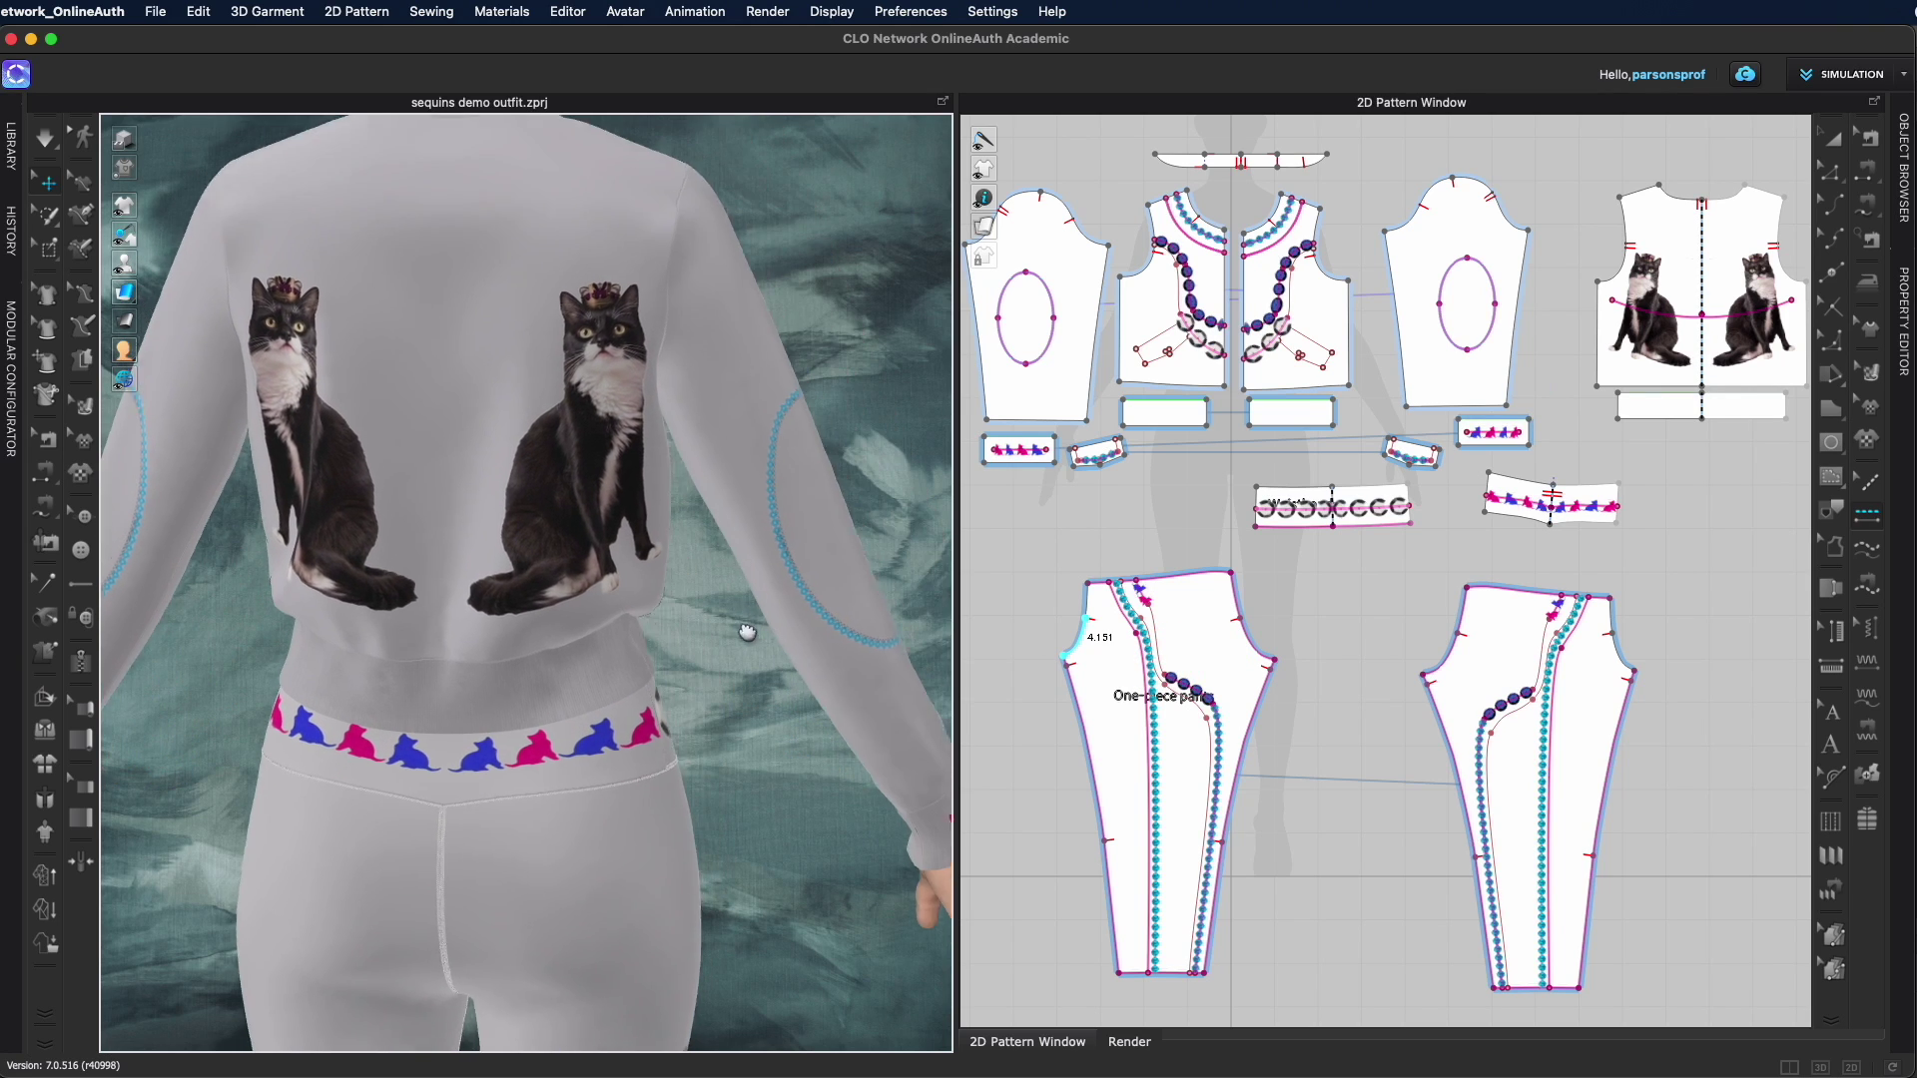
pyautogui.moveTo(735, 597); pyautogui.dragTo(415, 624, button='right')
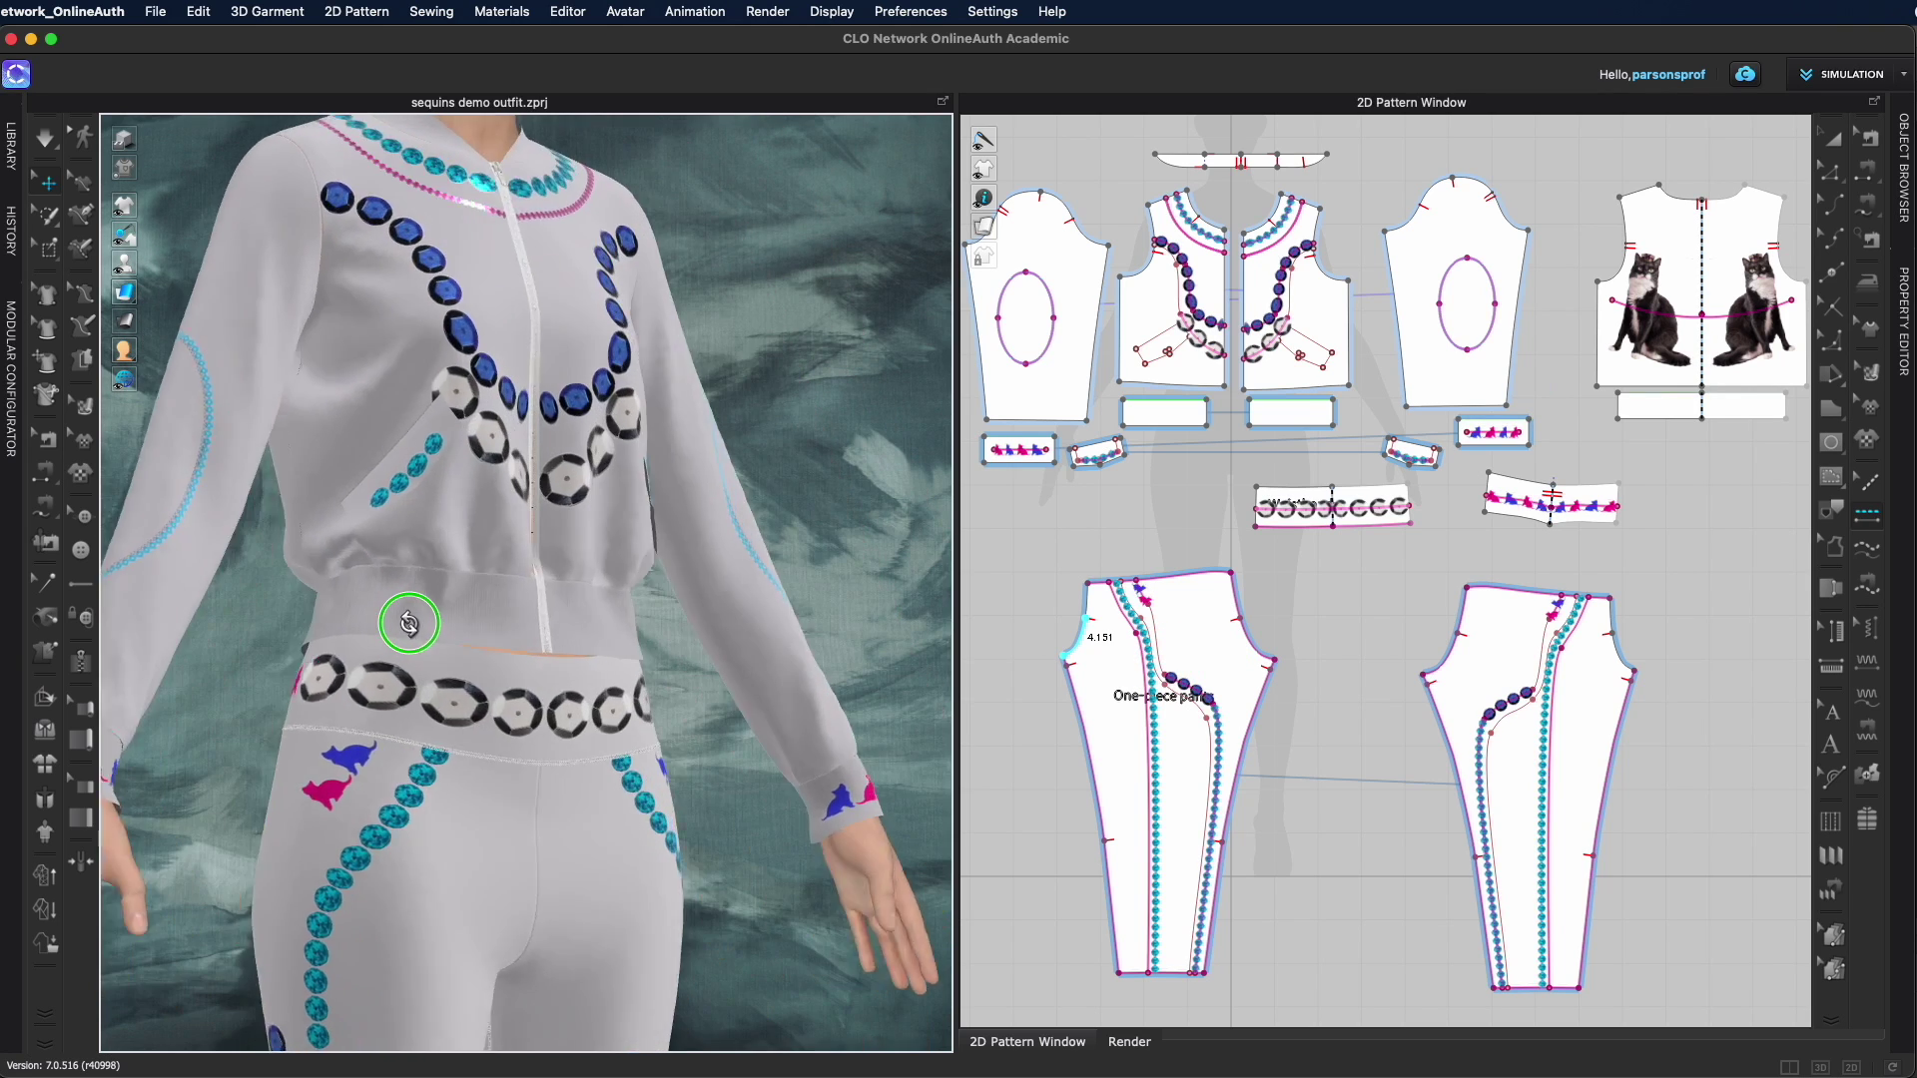
pyautogui.scroll(-3, 308, 650)
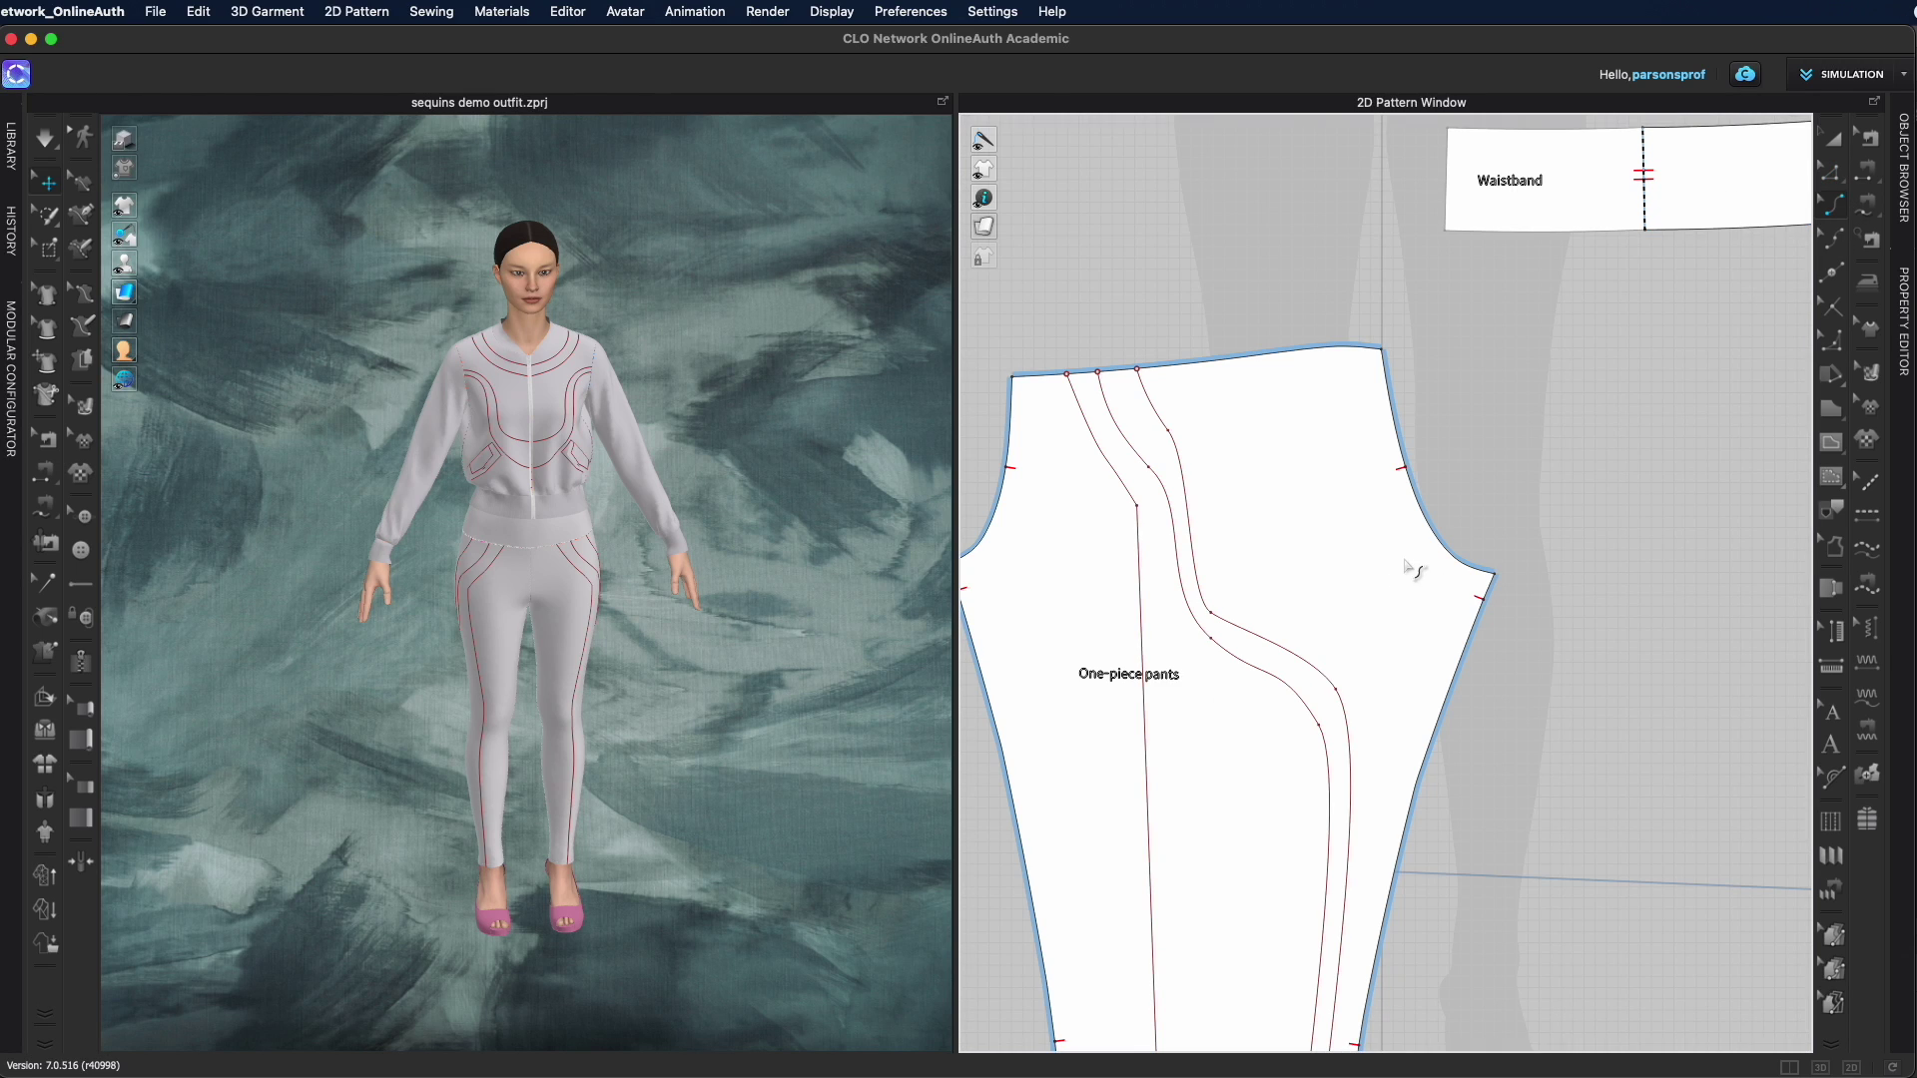
# Curve the long straight internal line running down to the hem on the one-piece pants pattern
pyautogui.scroll(-5, 1403, 555)
pyautogui.click(1223, 689)
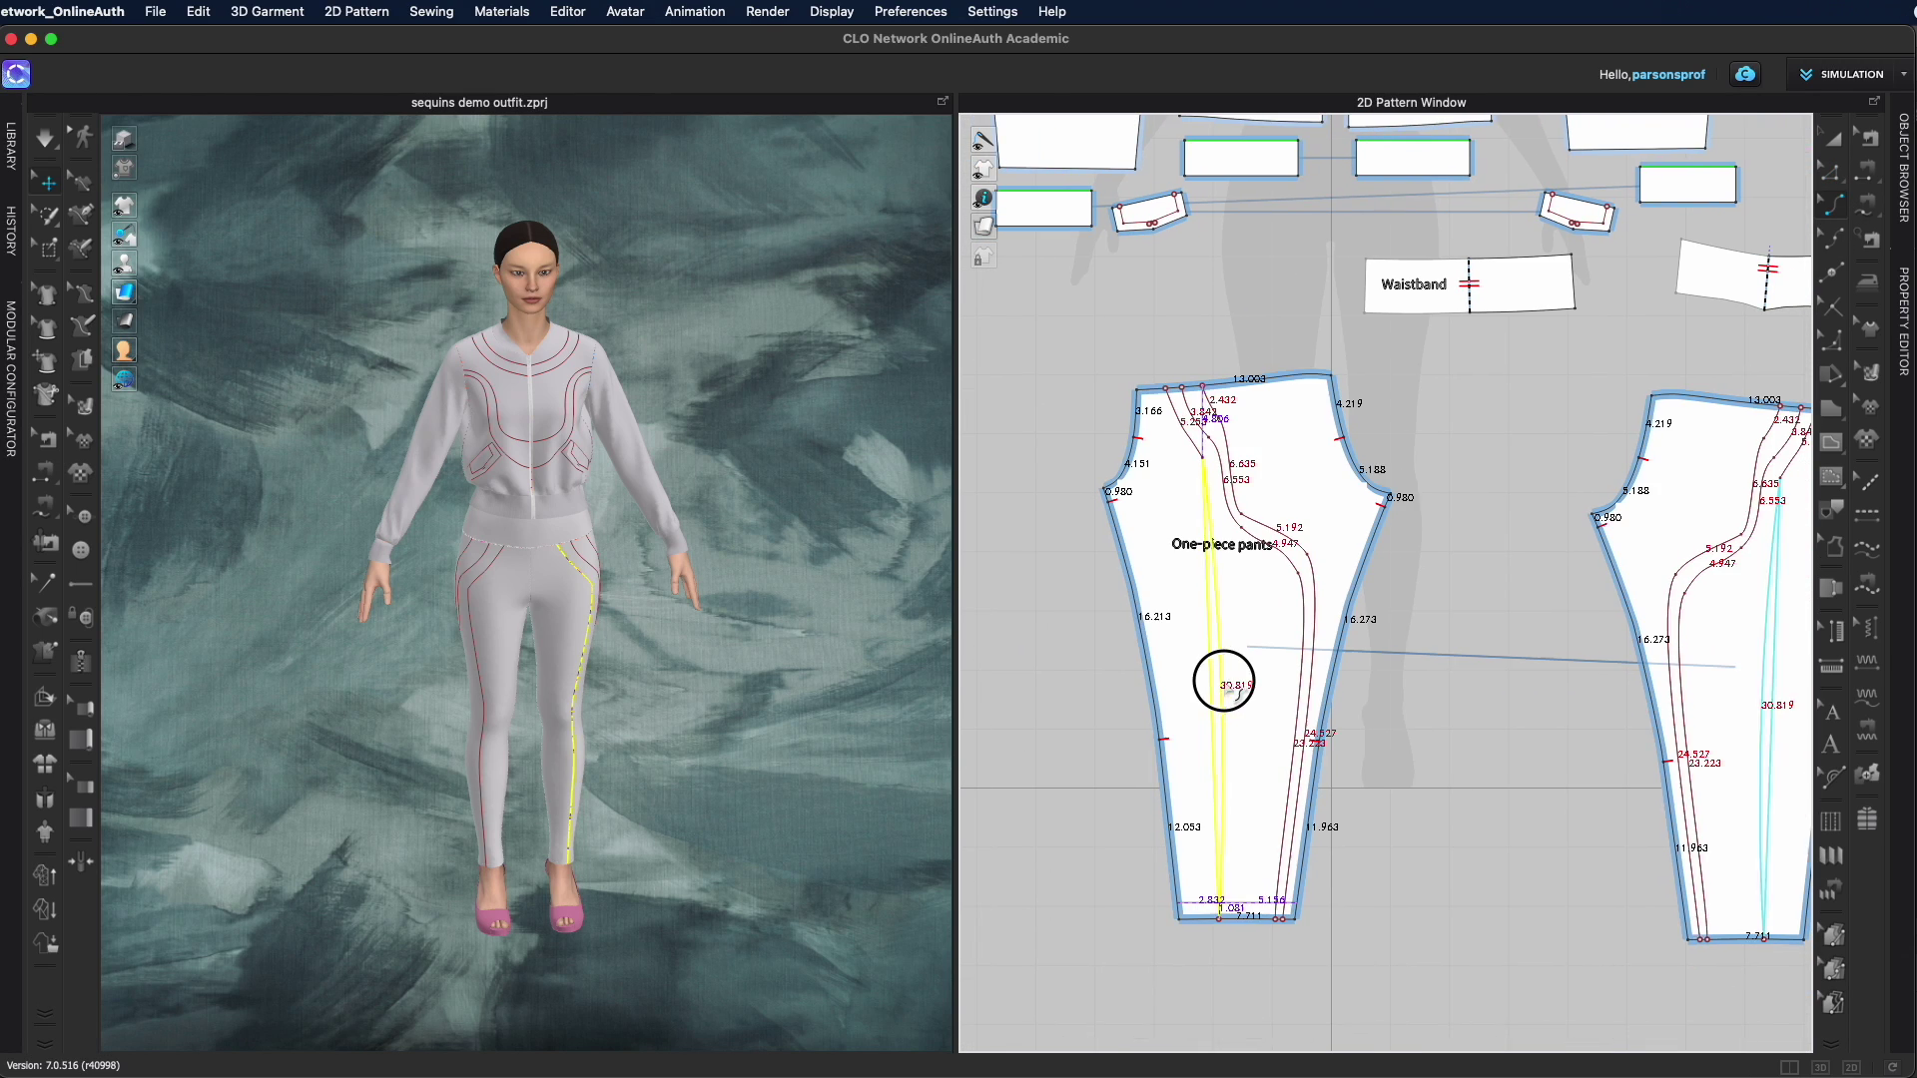
pyautogui.moveTo(1233, 704); pyautogui.dragTo(1220, 591)
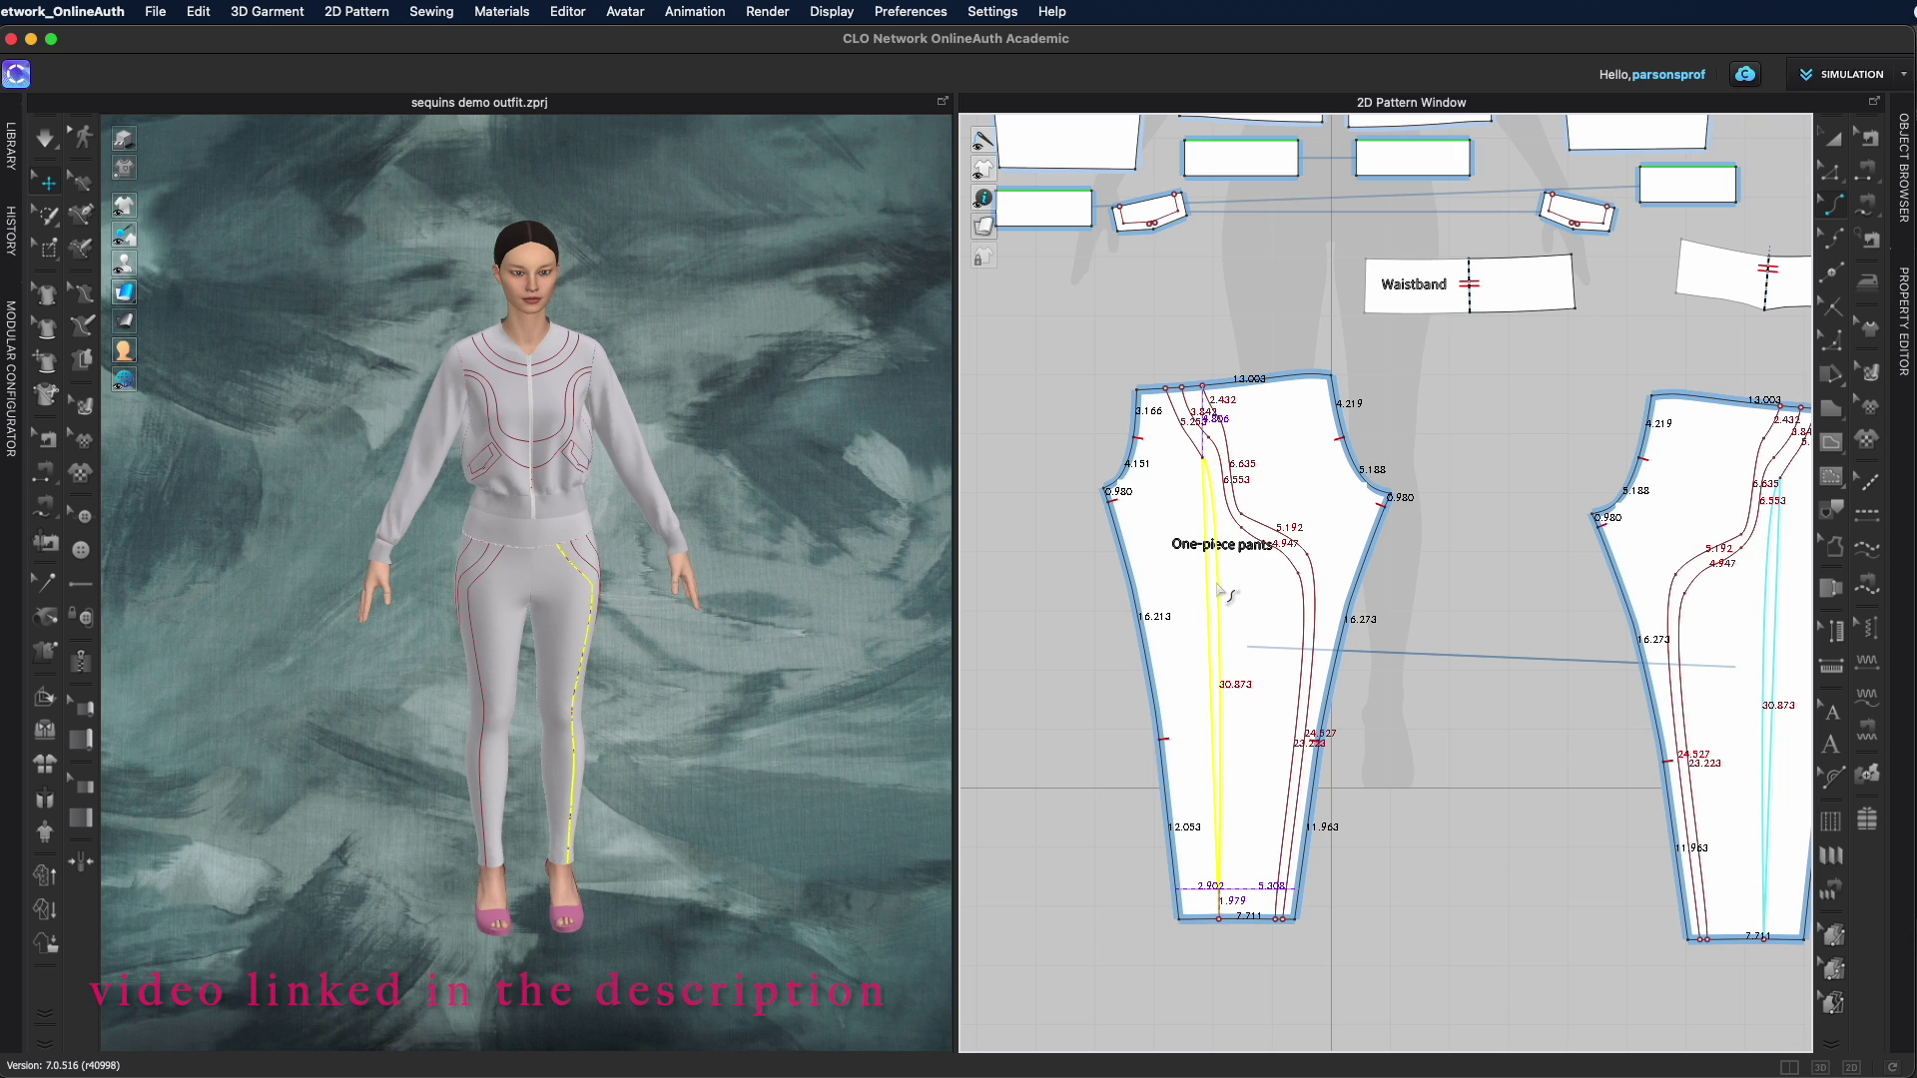
pyautogui.click(736, 611)
# Add a new topstitch style to the project's topstitch list
pyautogui.moveTo(758, 763); pyautogui.dragTo(736, 715, button='right')
pyautogui.scroll(5, 631, 612)
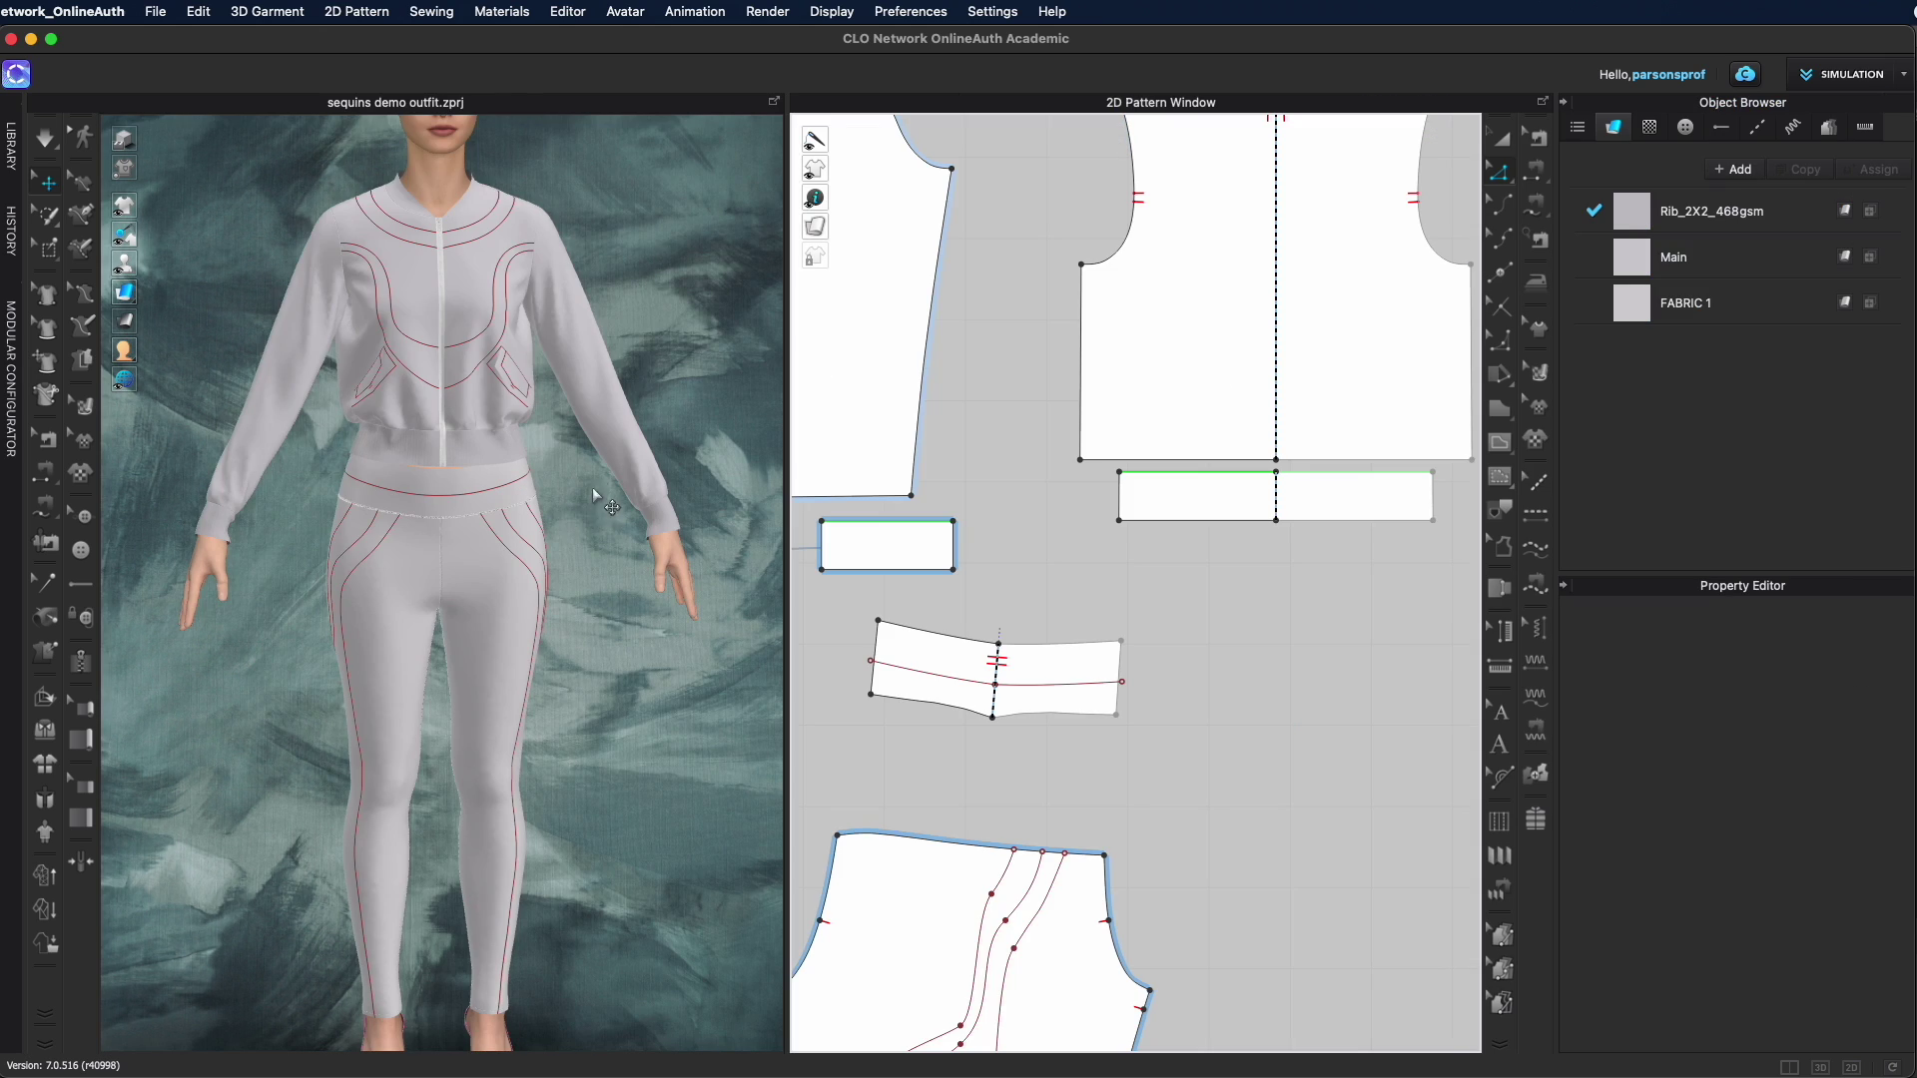
pyautogui.moveTo(594, 499); pyautogui.dragTo(550, 509, button='right')
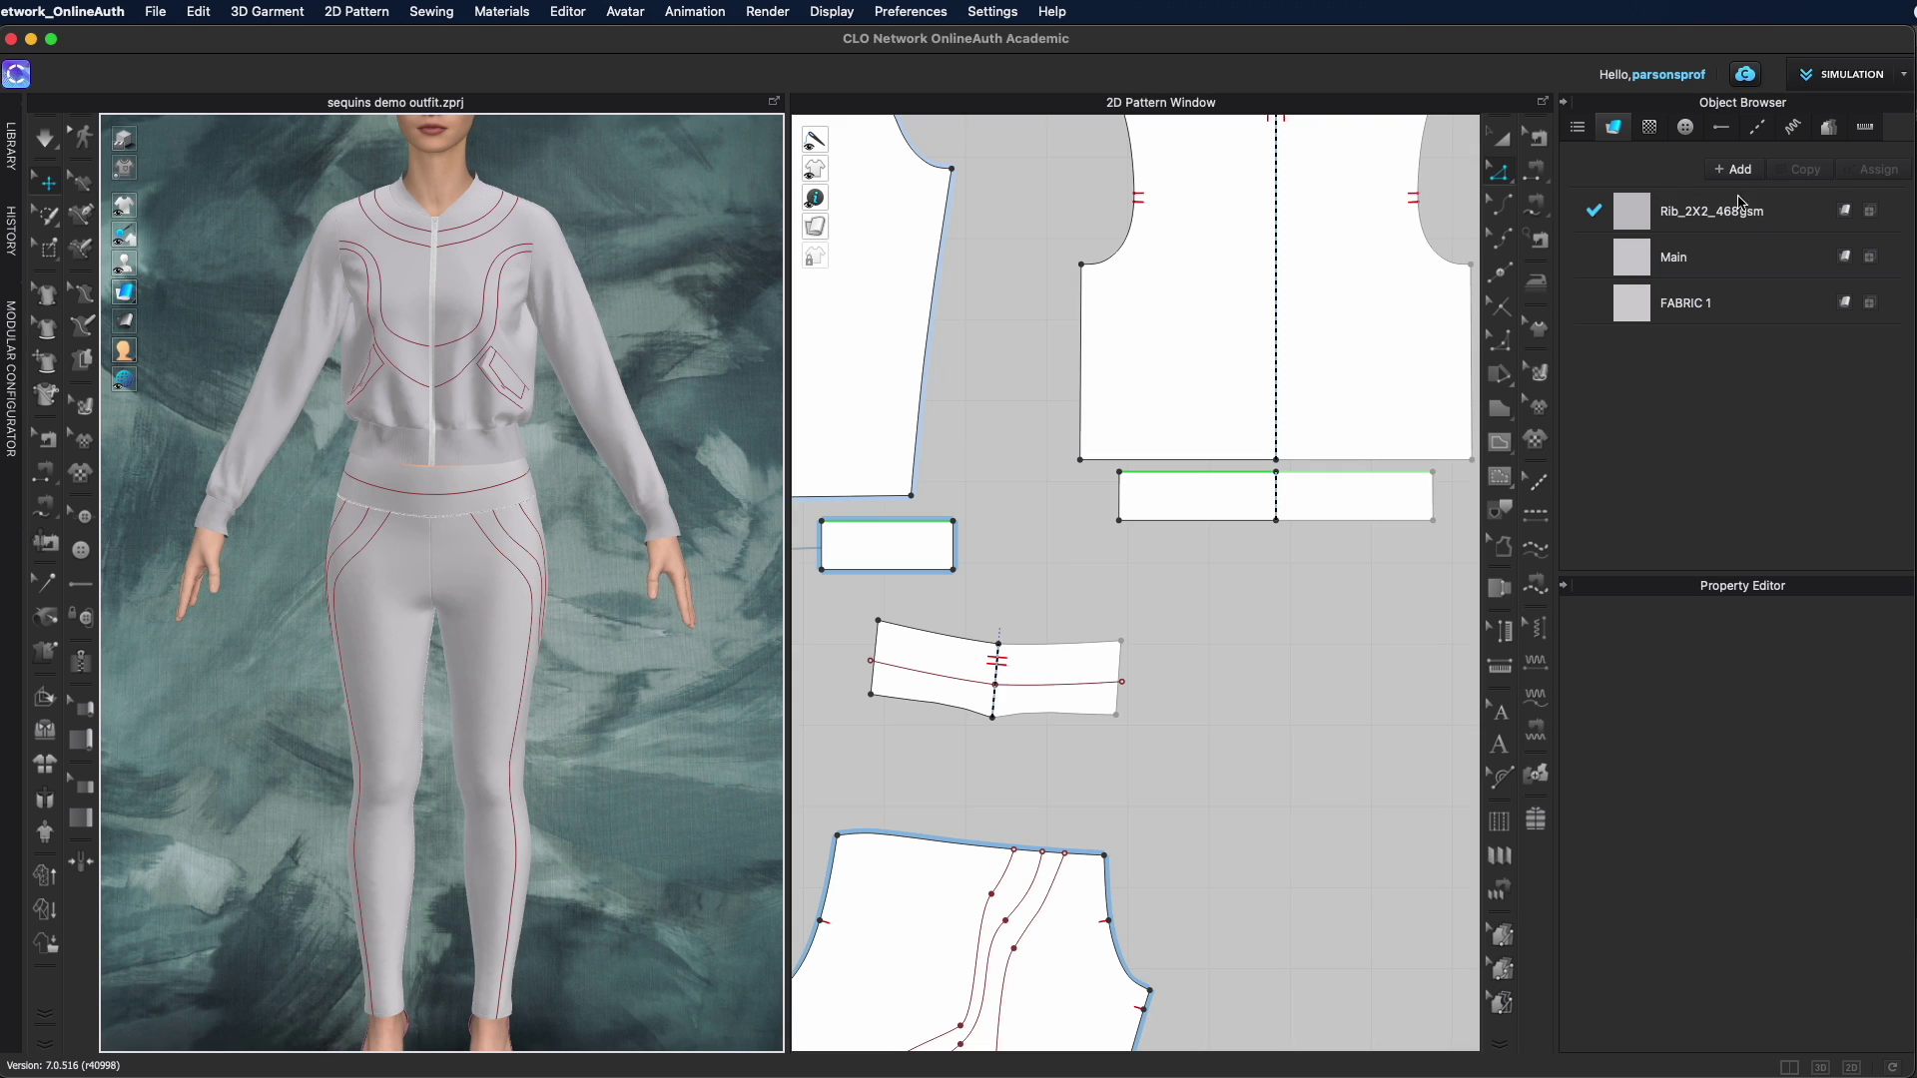
pyautogui.click(1759, 128)
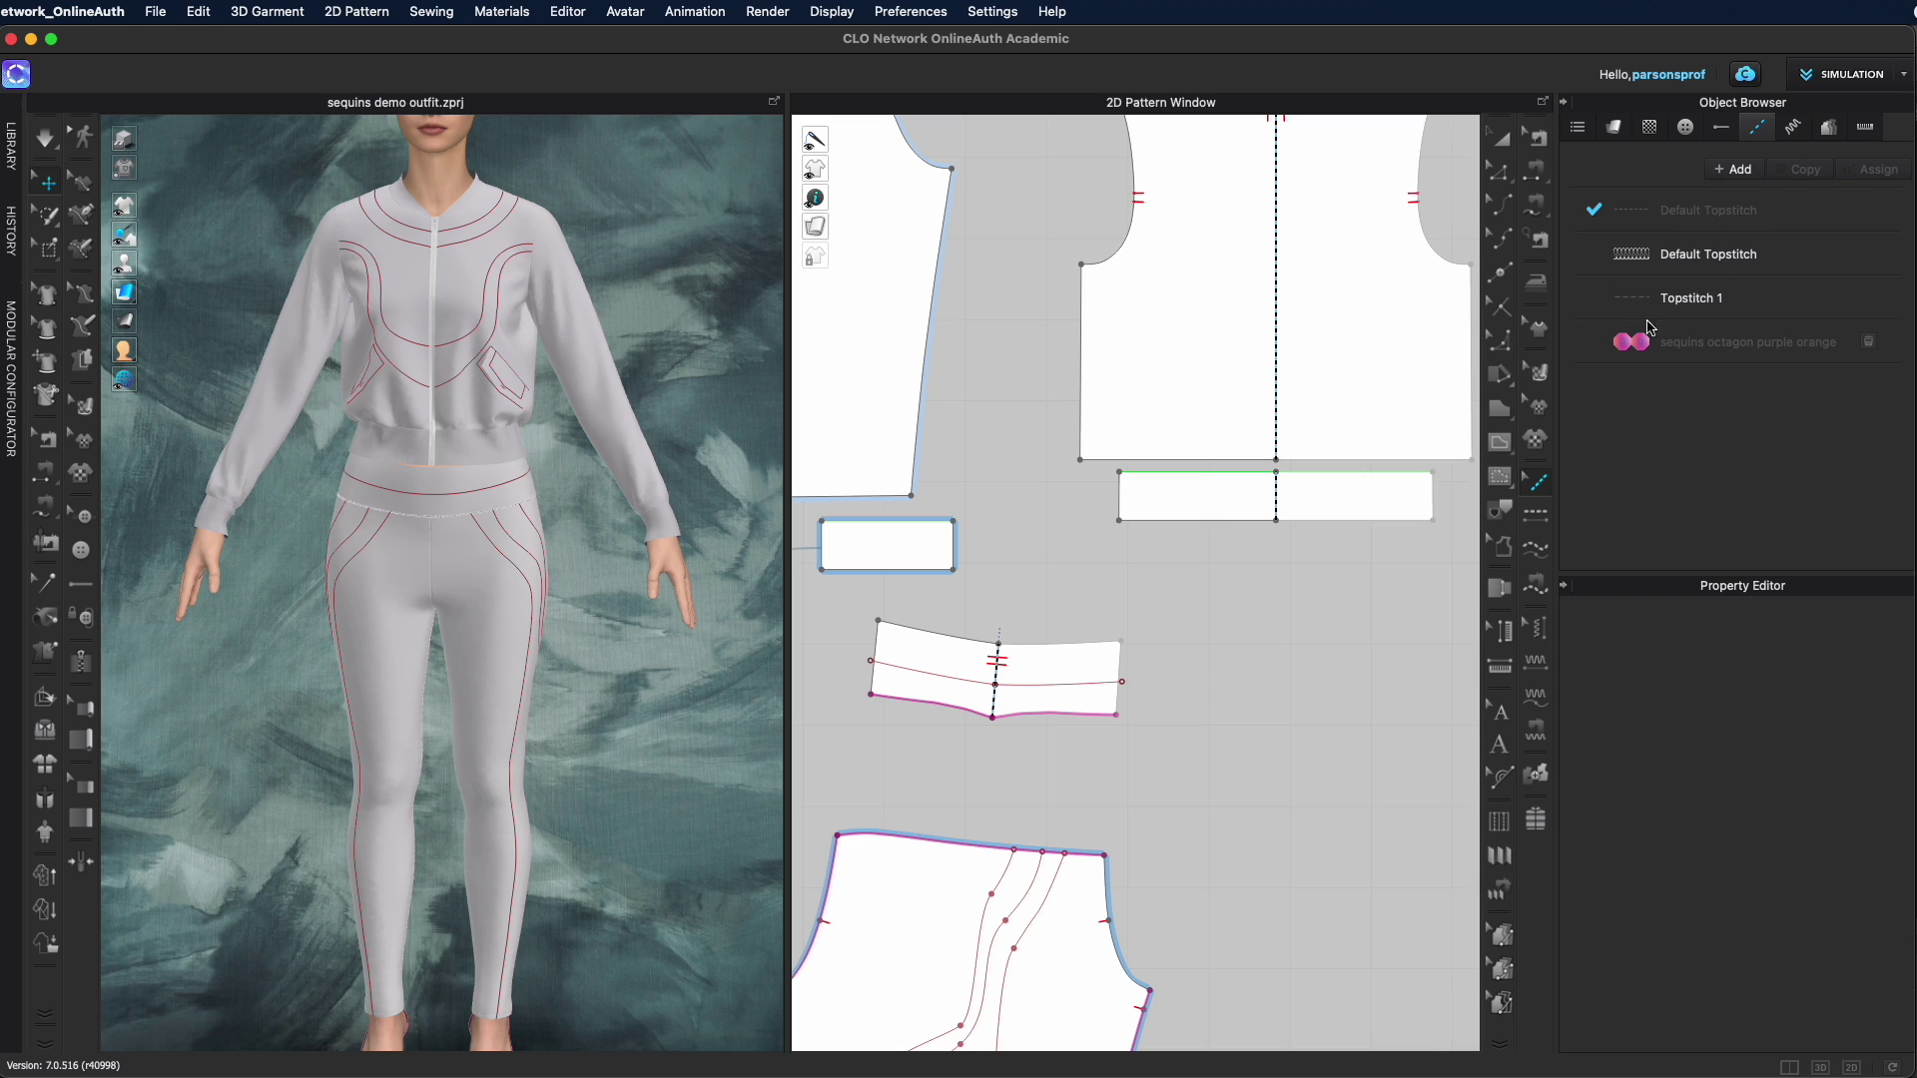
pyautogui.scroll(-5, 1338, 528)
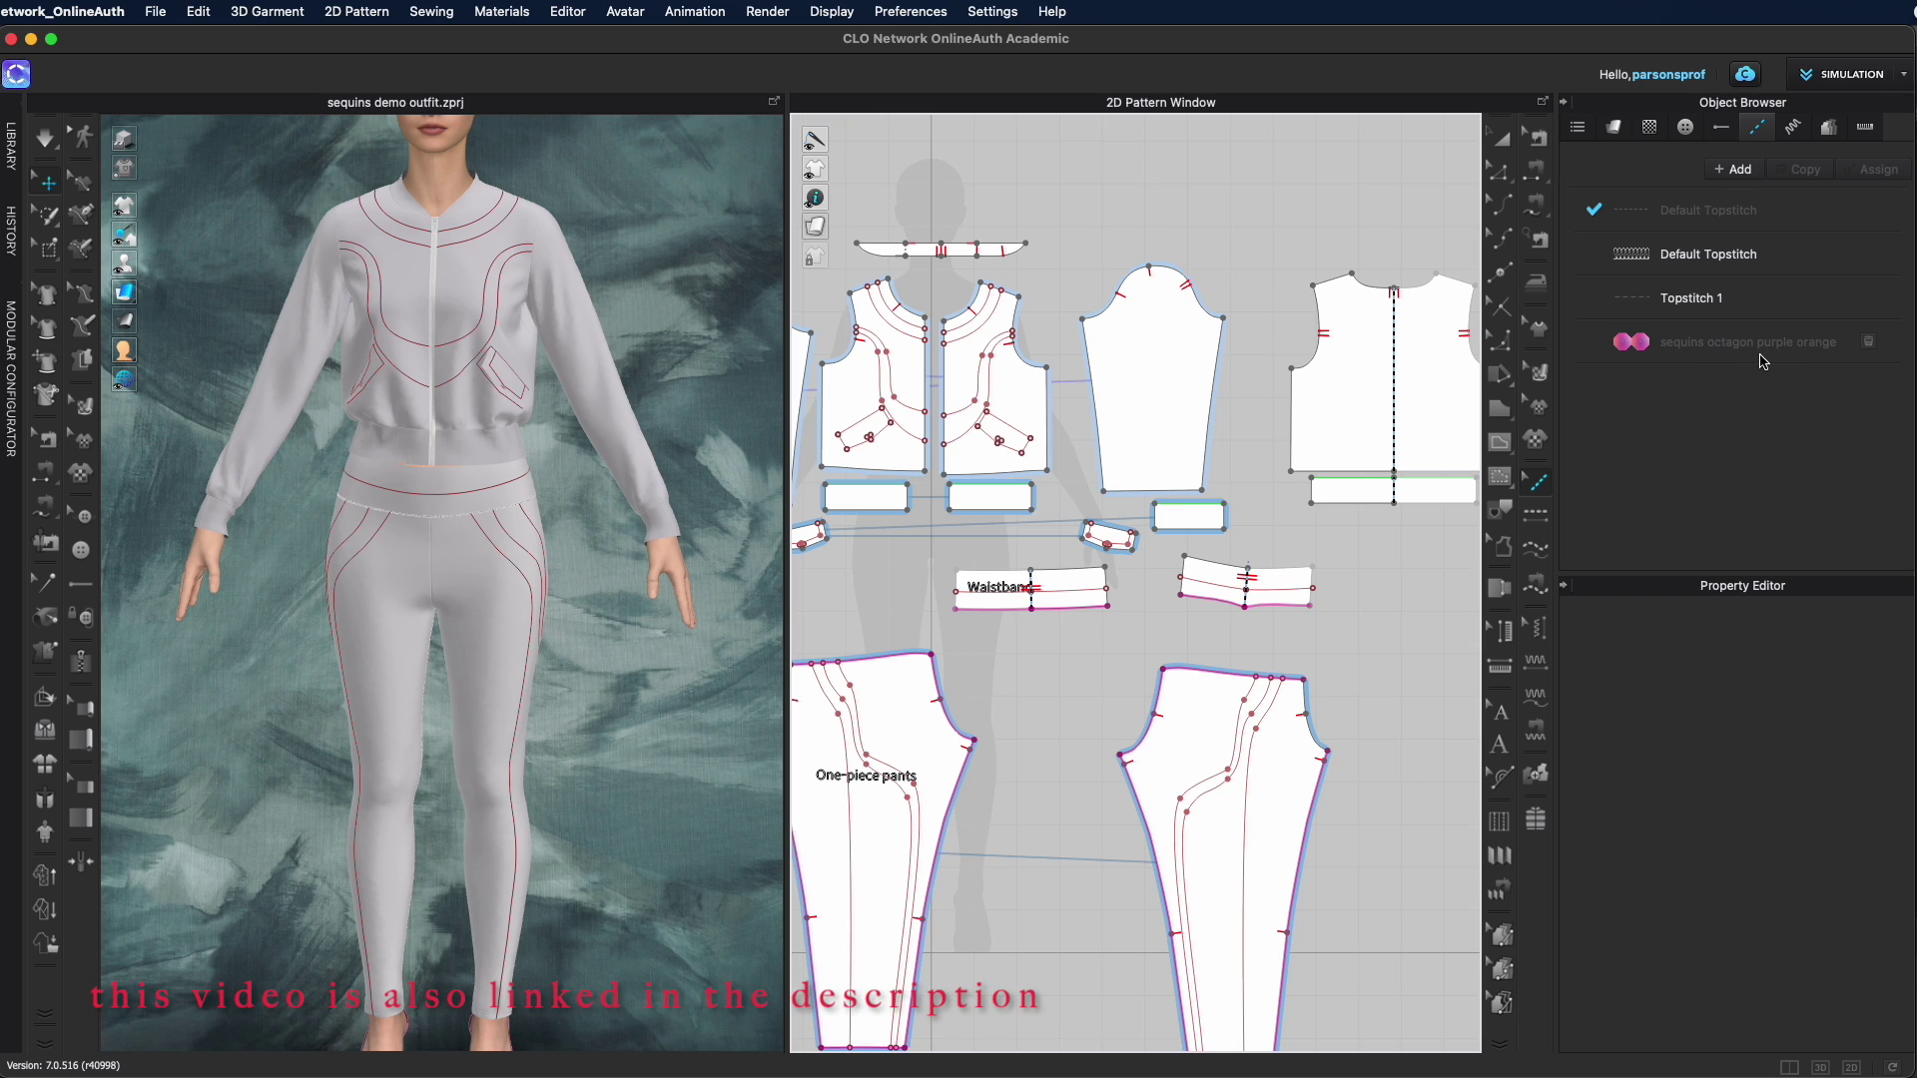
pyautogui.click(1738, 169)
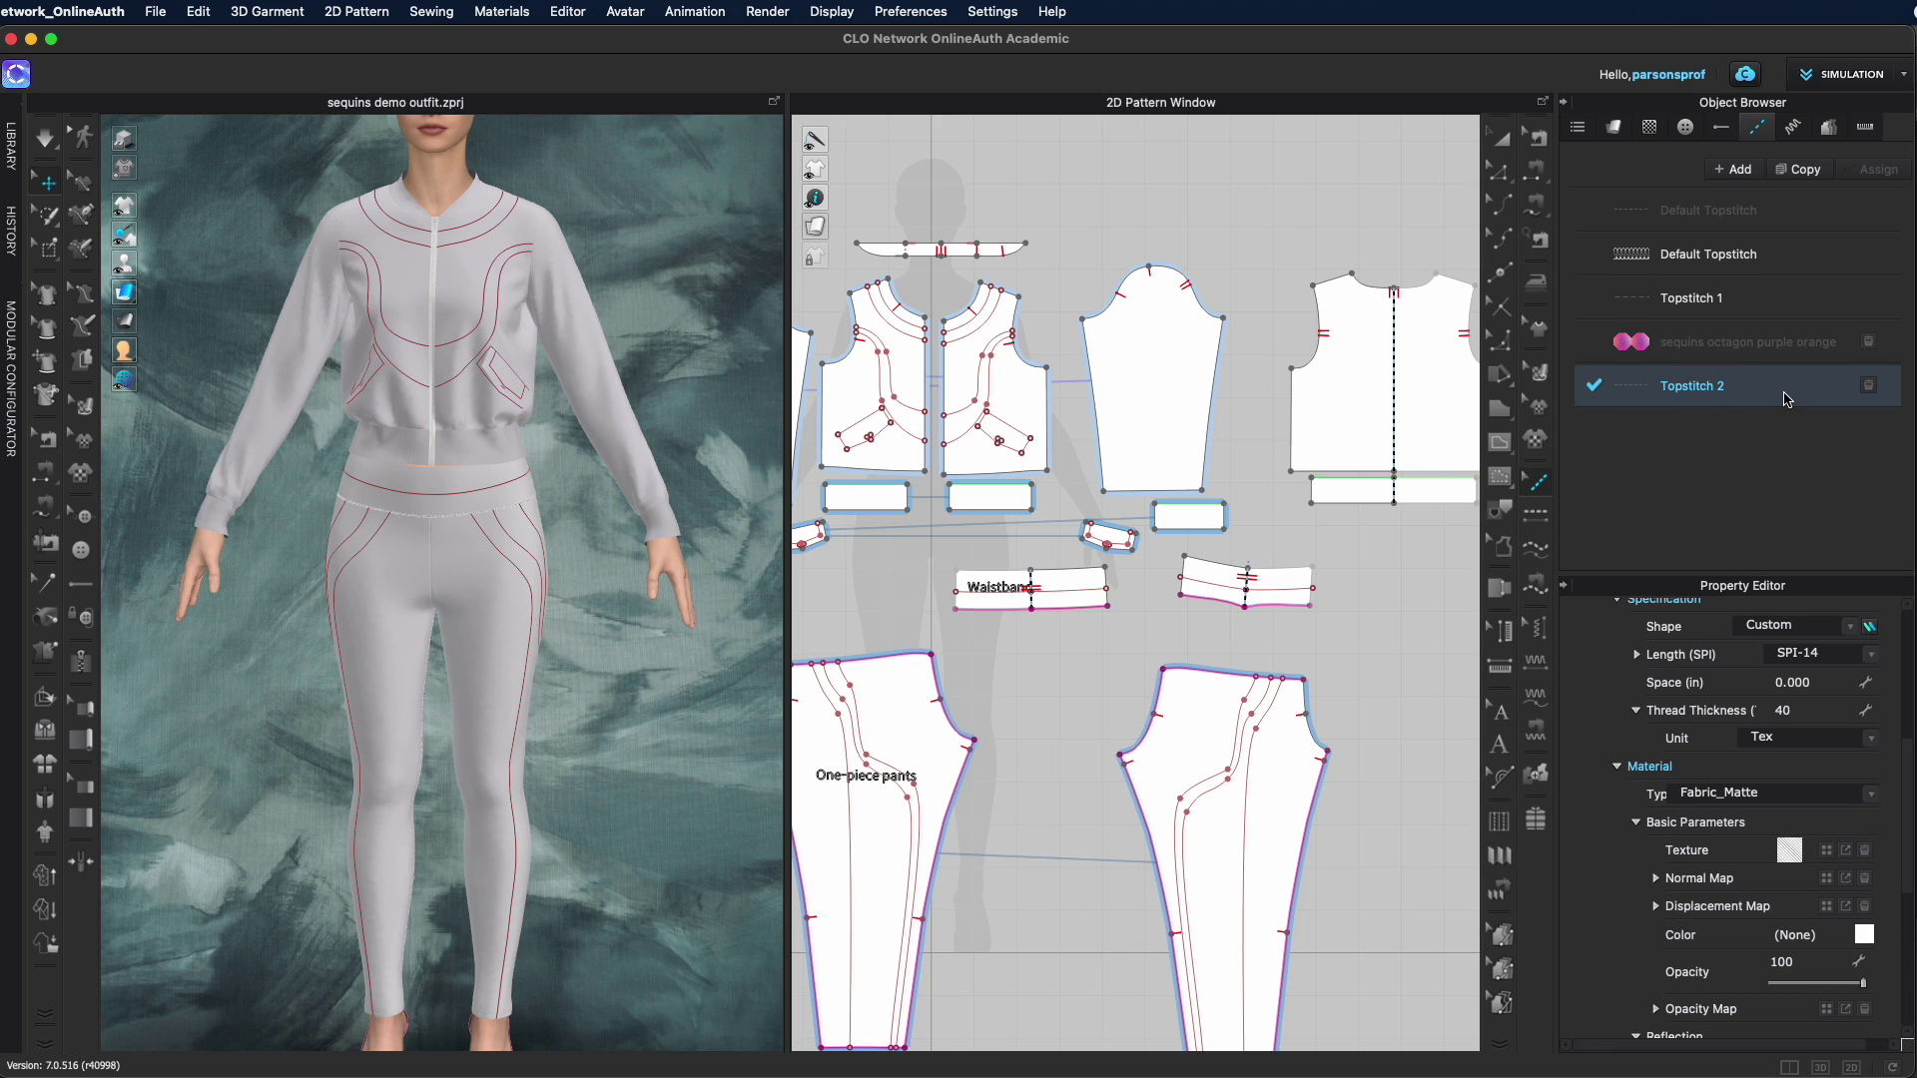
# Rename the new topstitch as octagon sequins
pyautogui.doubleClick(1717, 386)
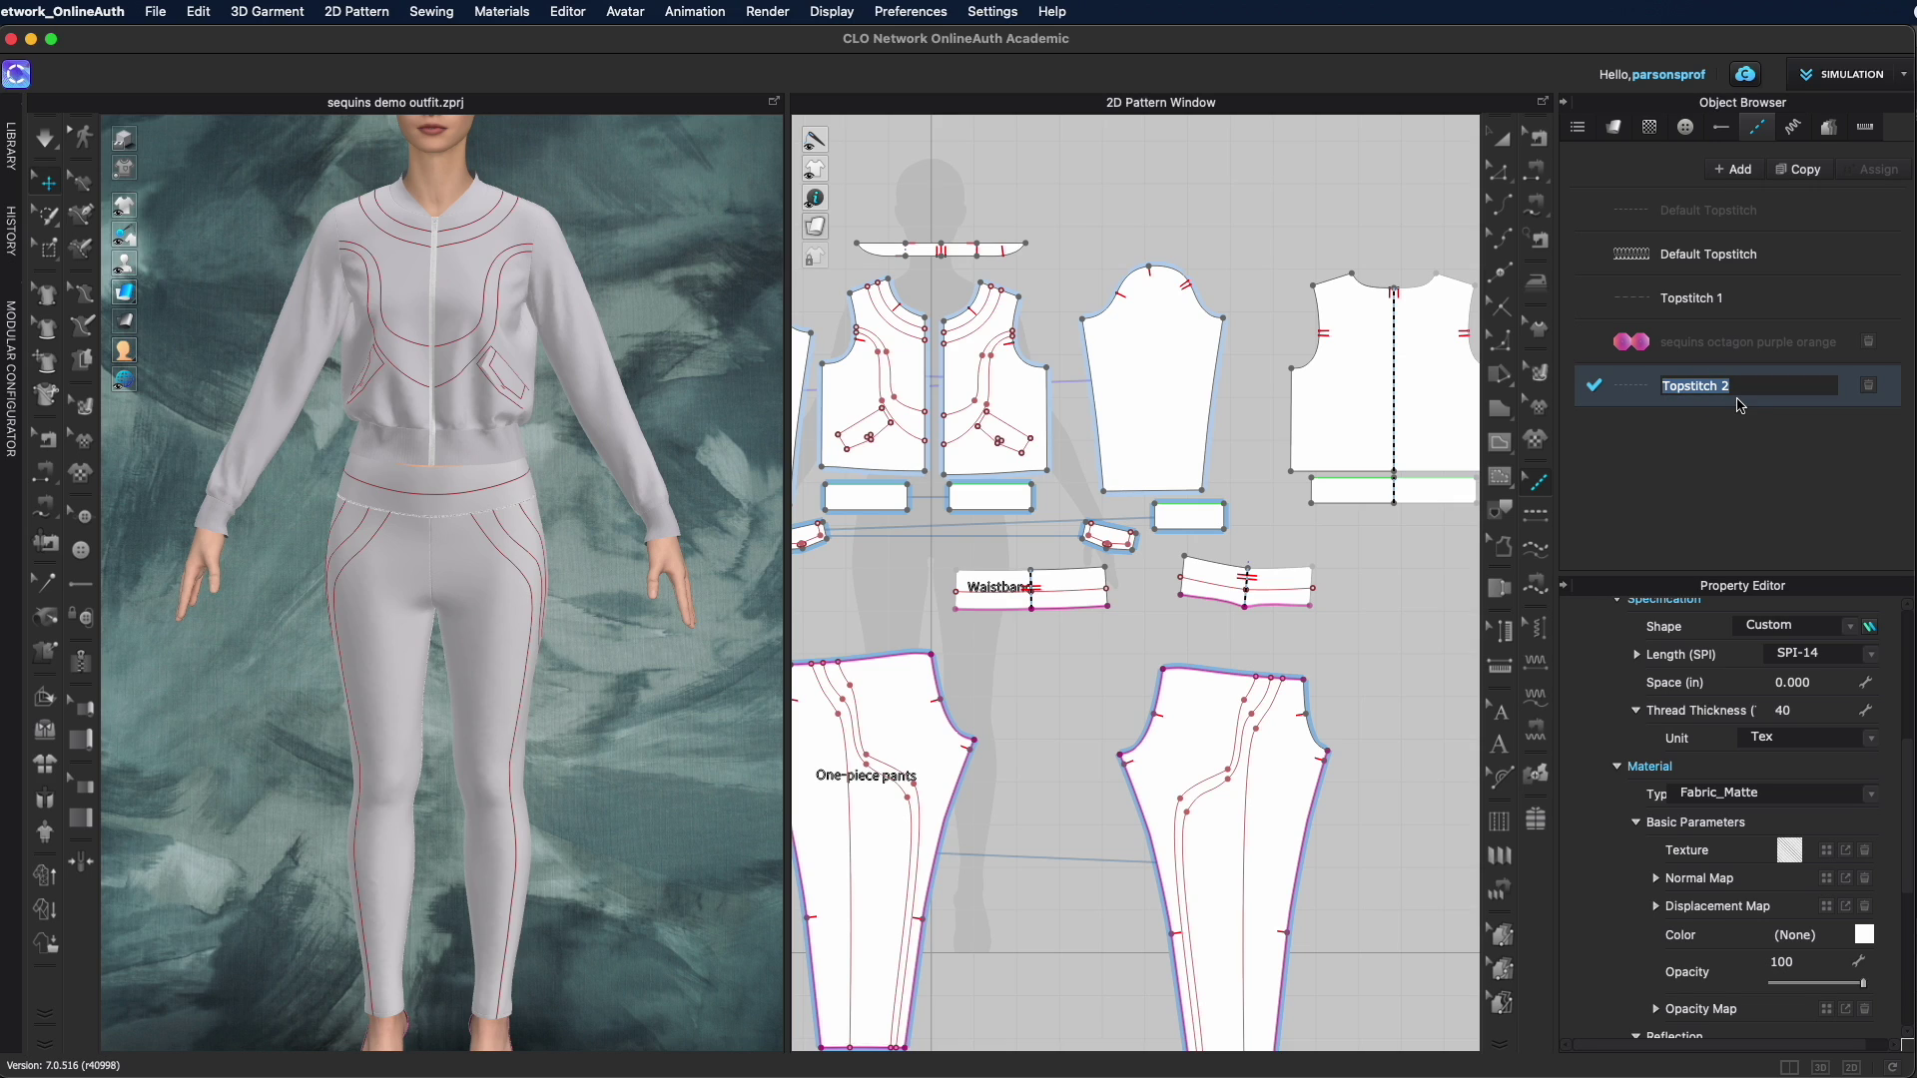
pyautogui.press('Return')
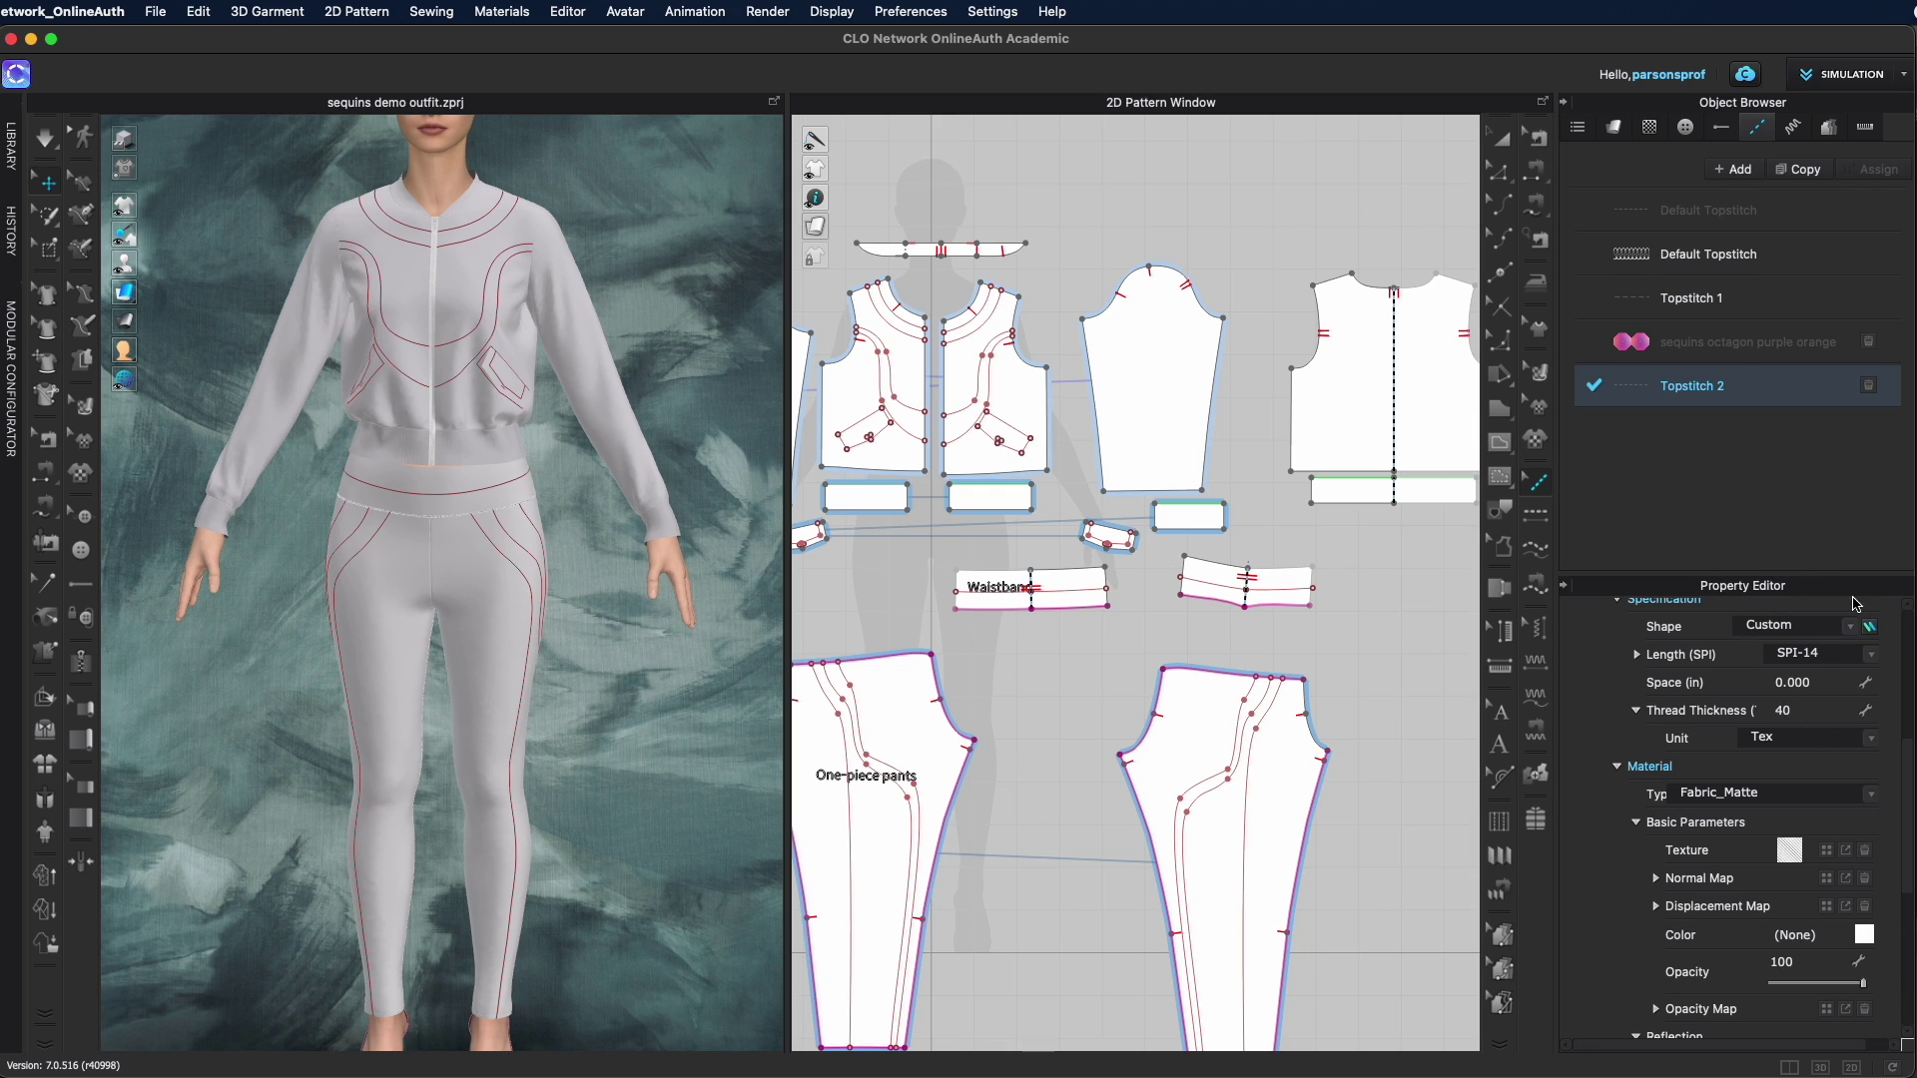
pyautogui.scroll(8, 1804, 739)
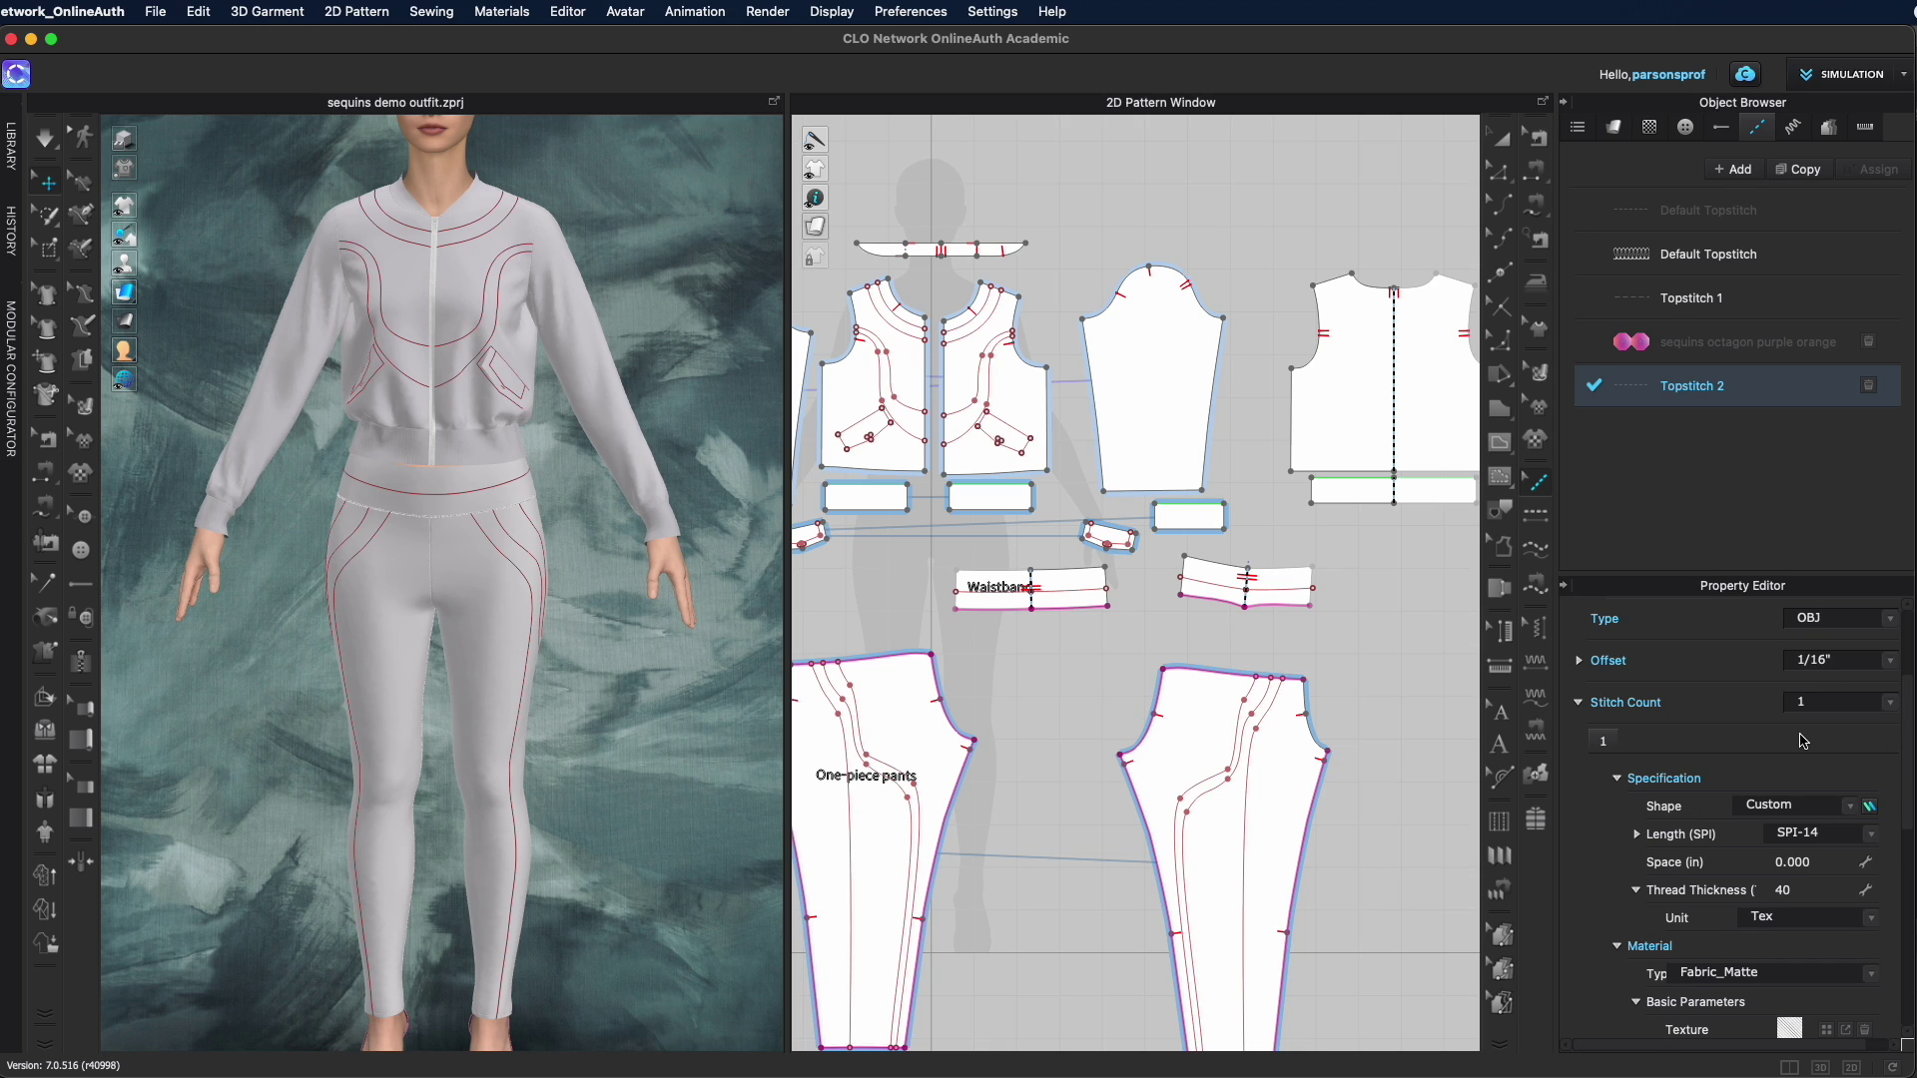
pyautogui.doubleClick(1817, 687)
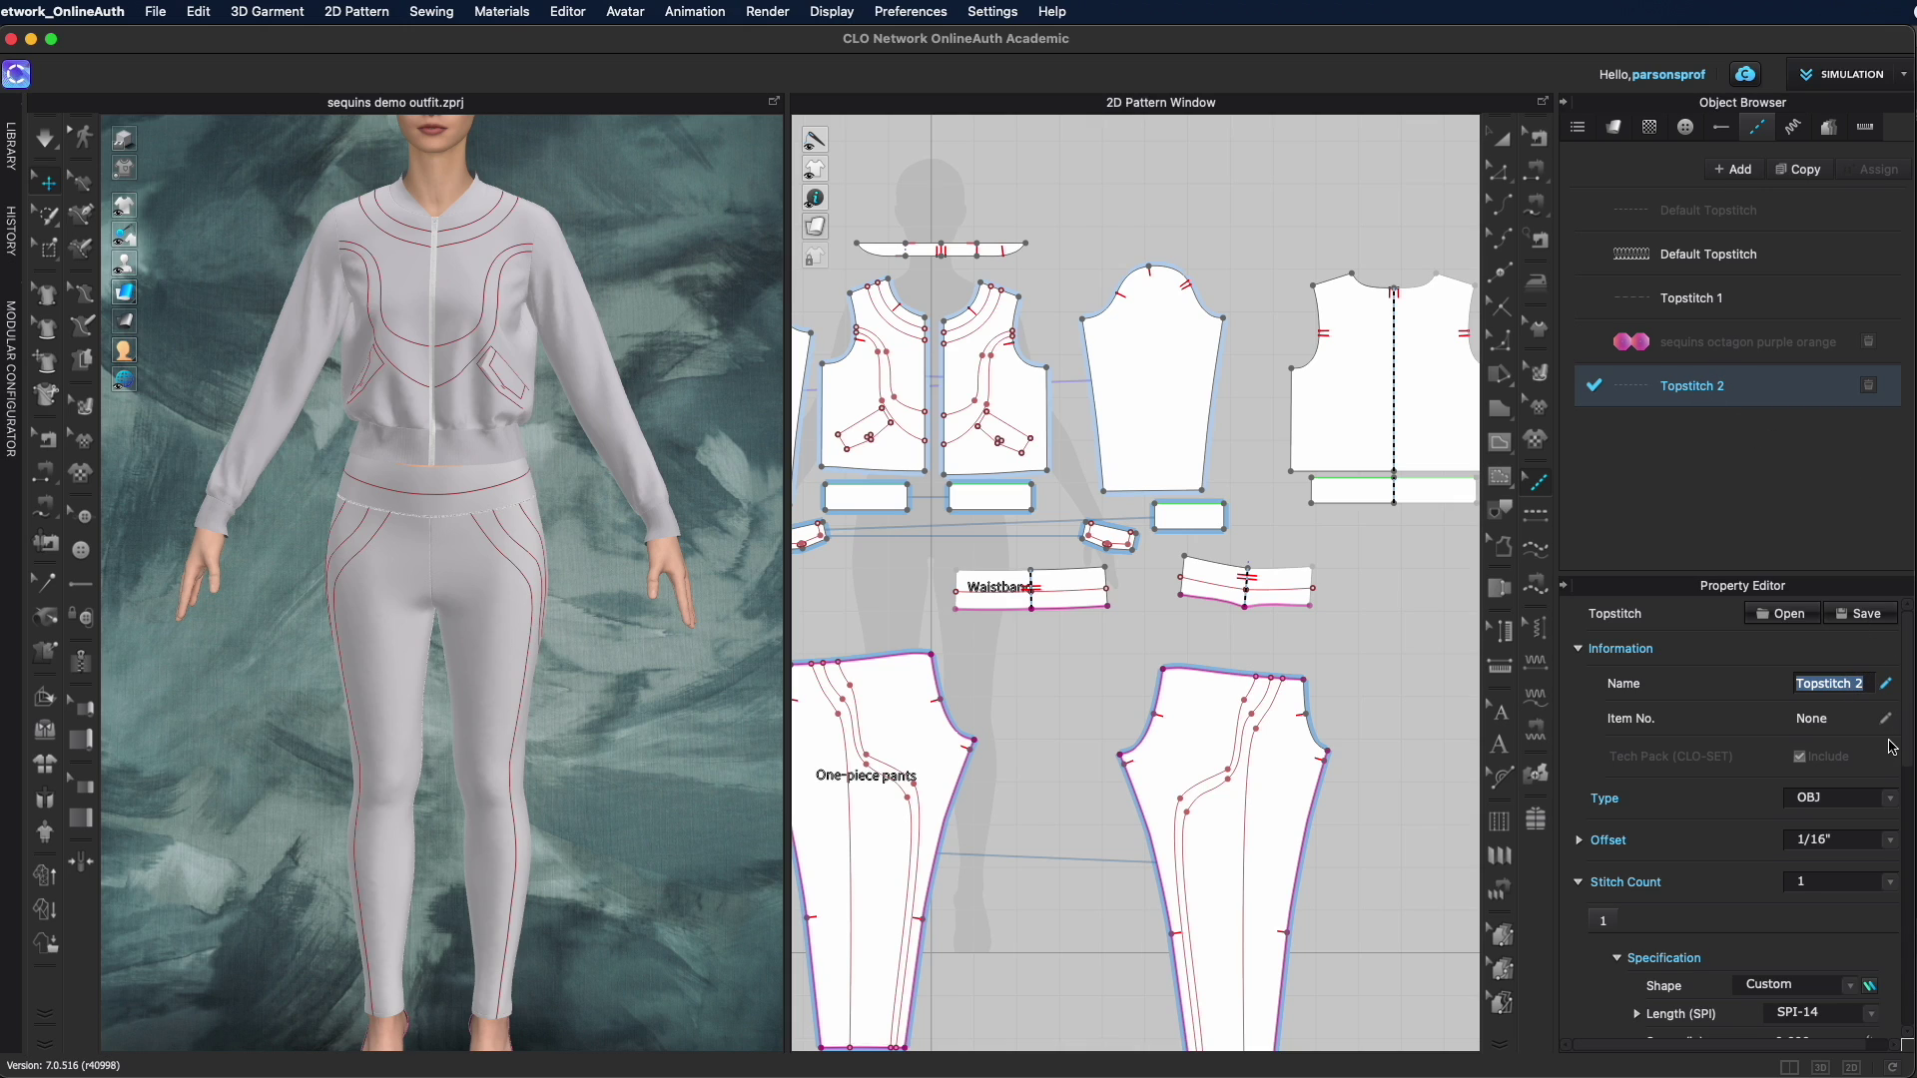
pyautogui.press('super+v')
pyautogui.press('Return')
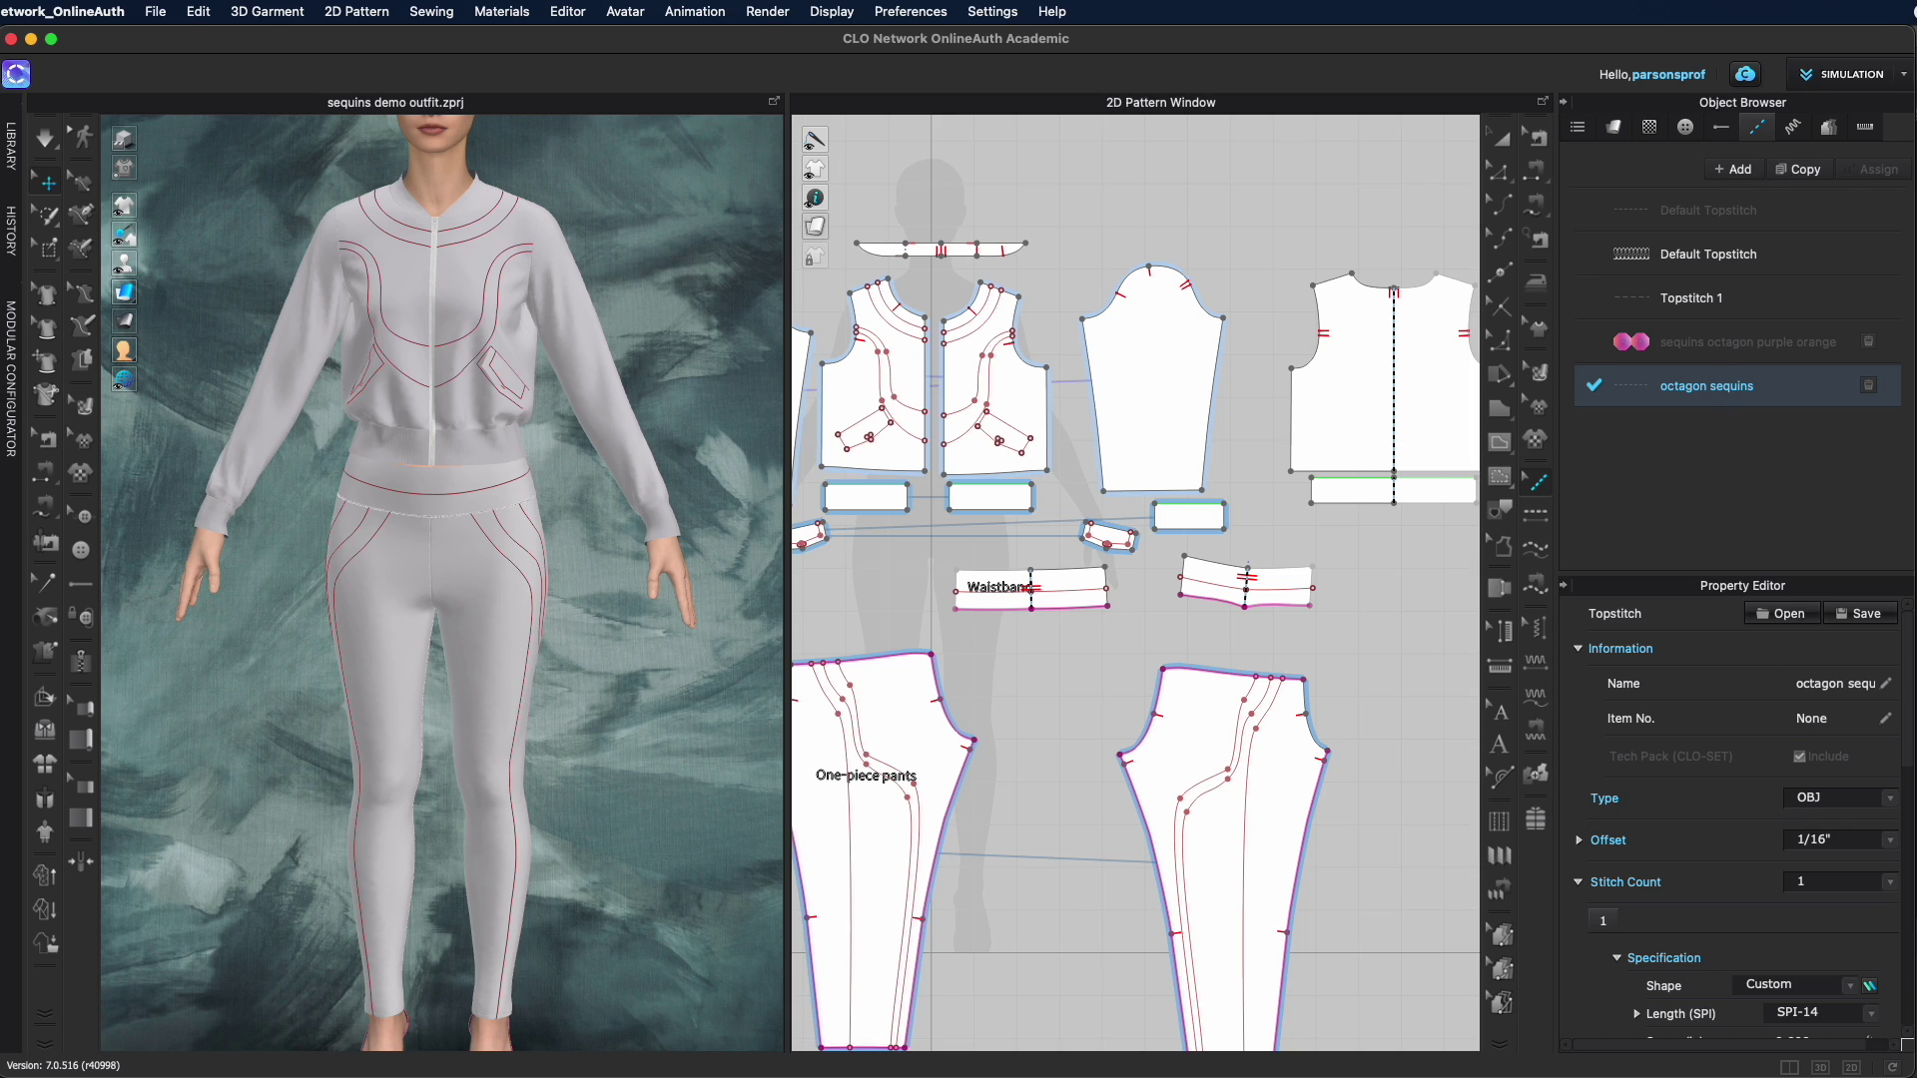
# Set the octagon sequins topstitch's type to Texture and its offset to 0"
pyautogui.click(1895, 798)
pyautogui.click(1816, 835)
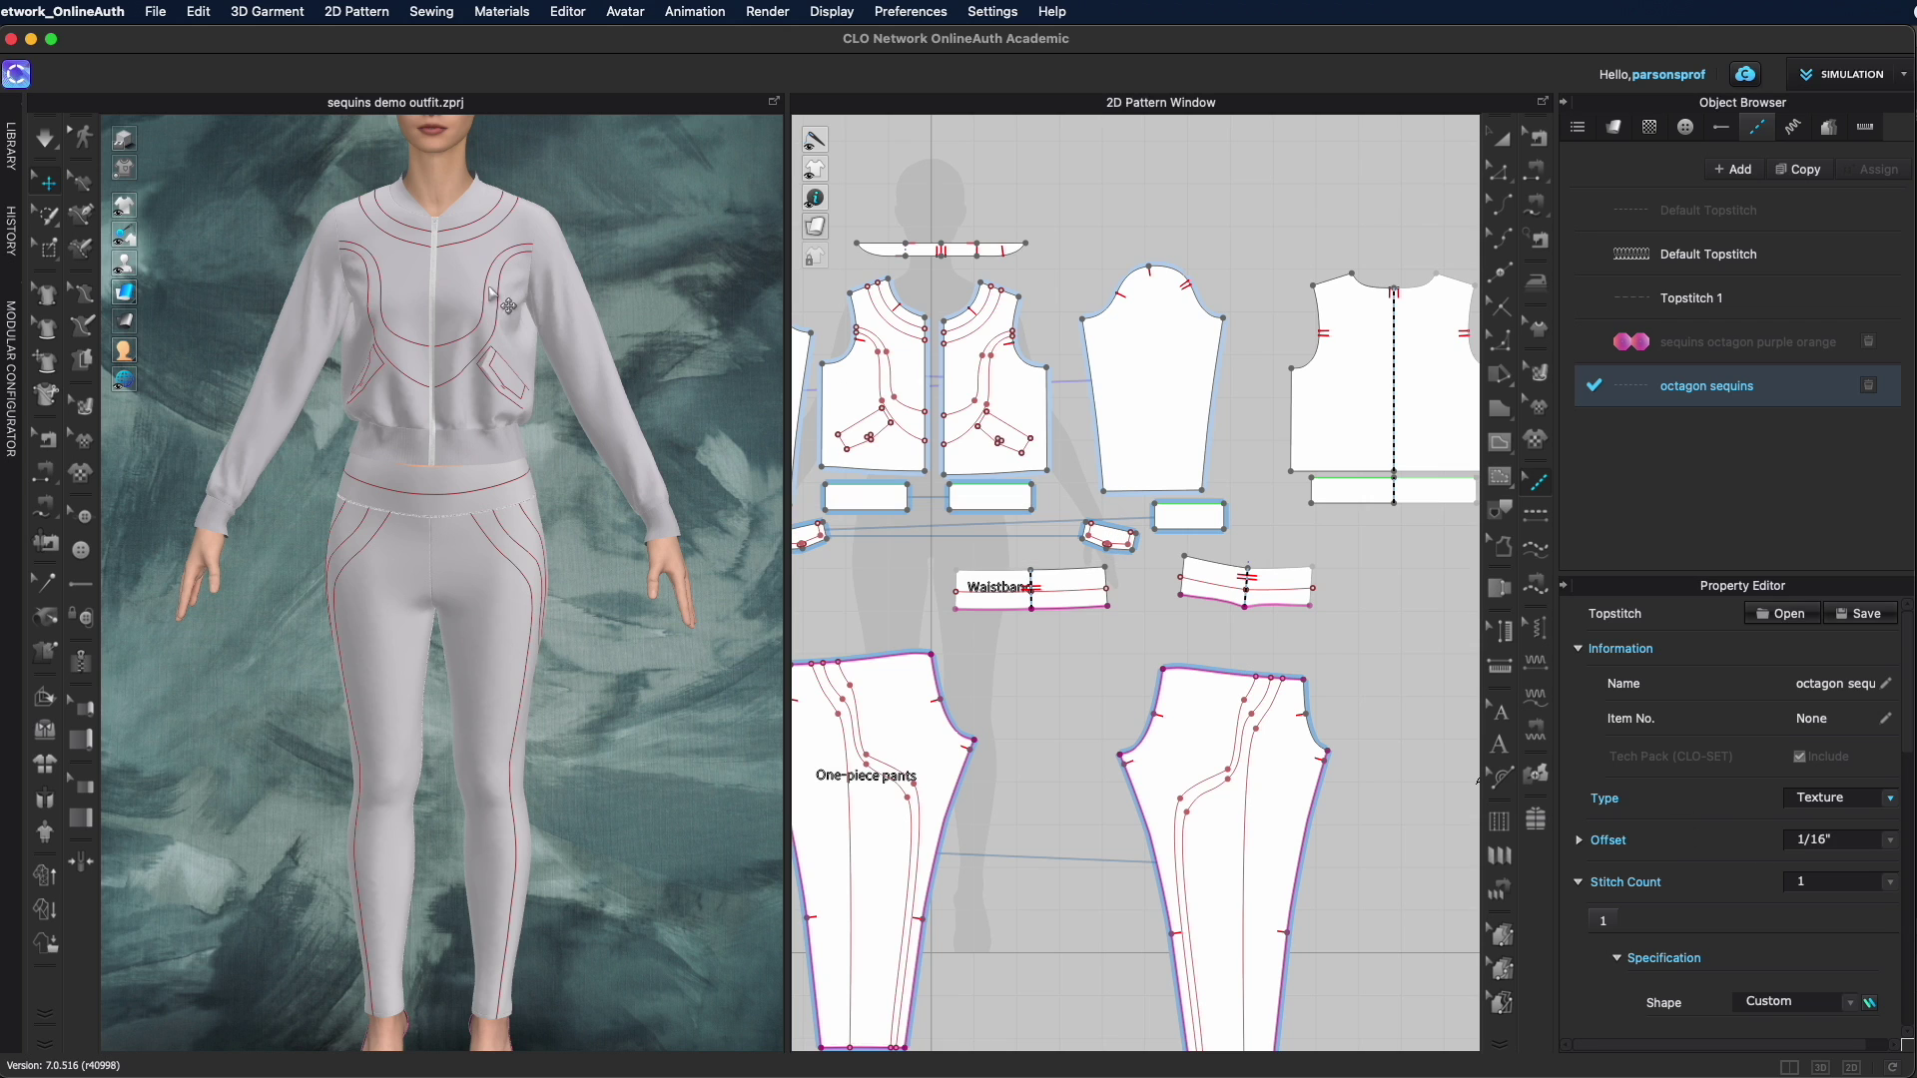
pyautogui.scroll(5, 520, 361)
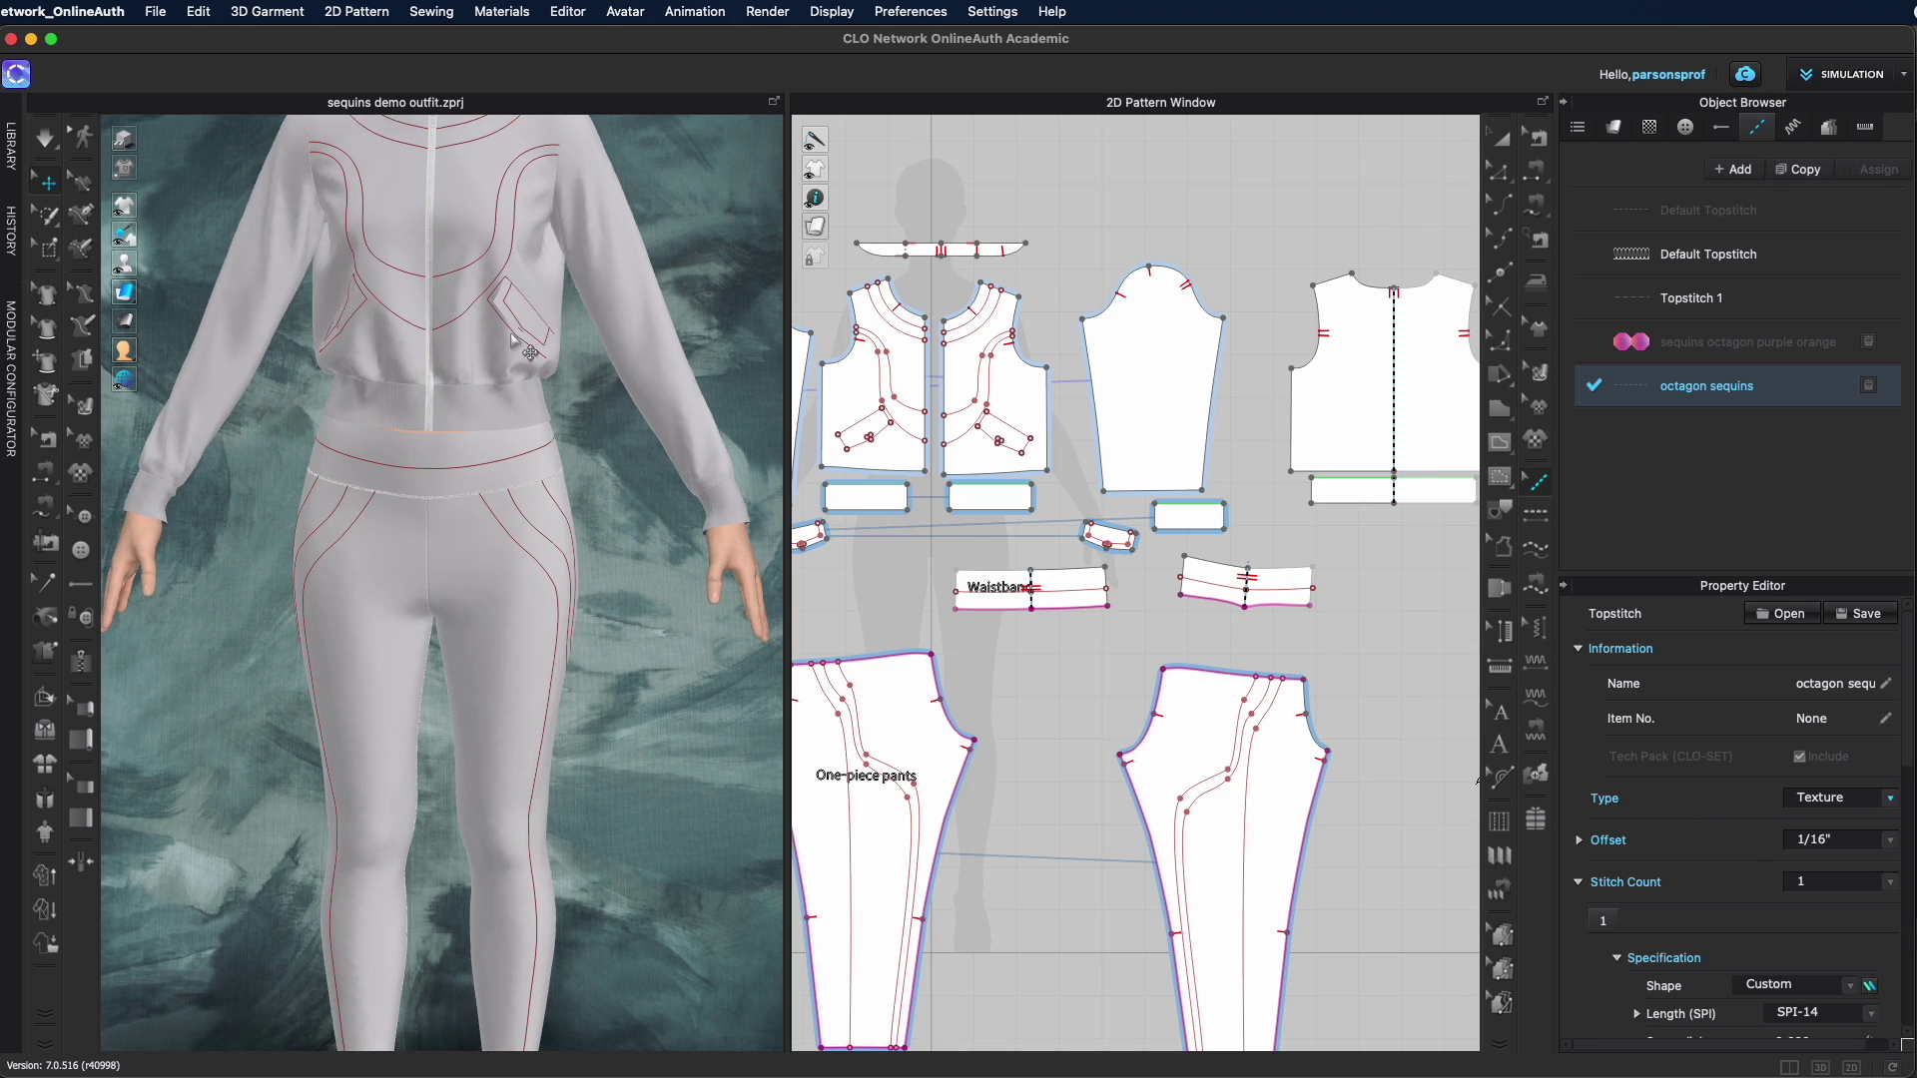
pyautogui.scroll(1, 521, 368)
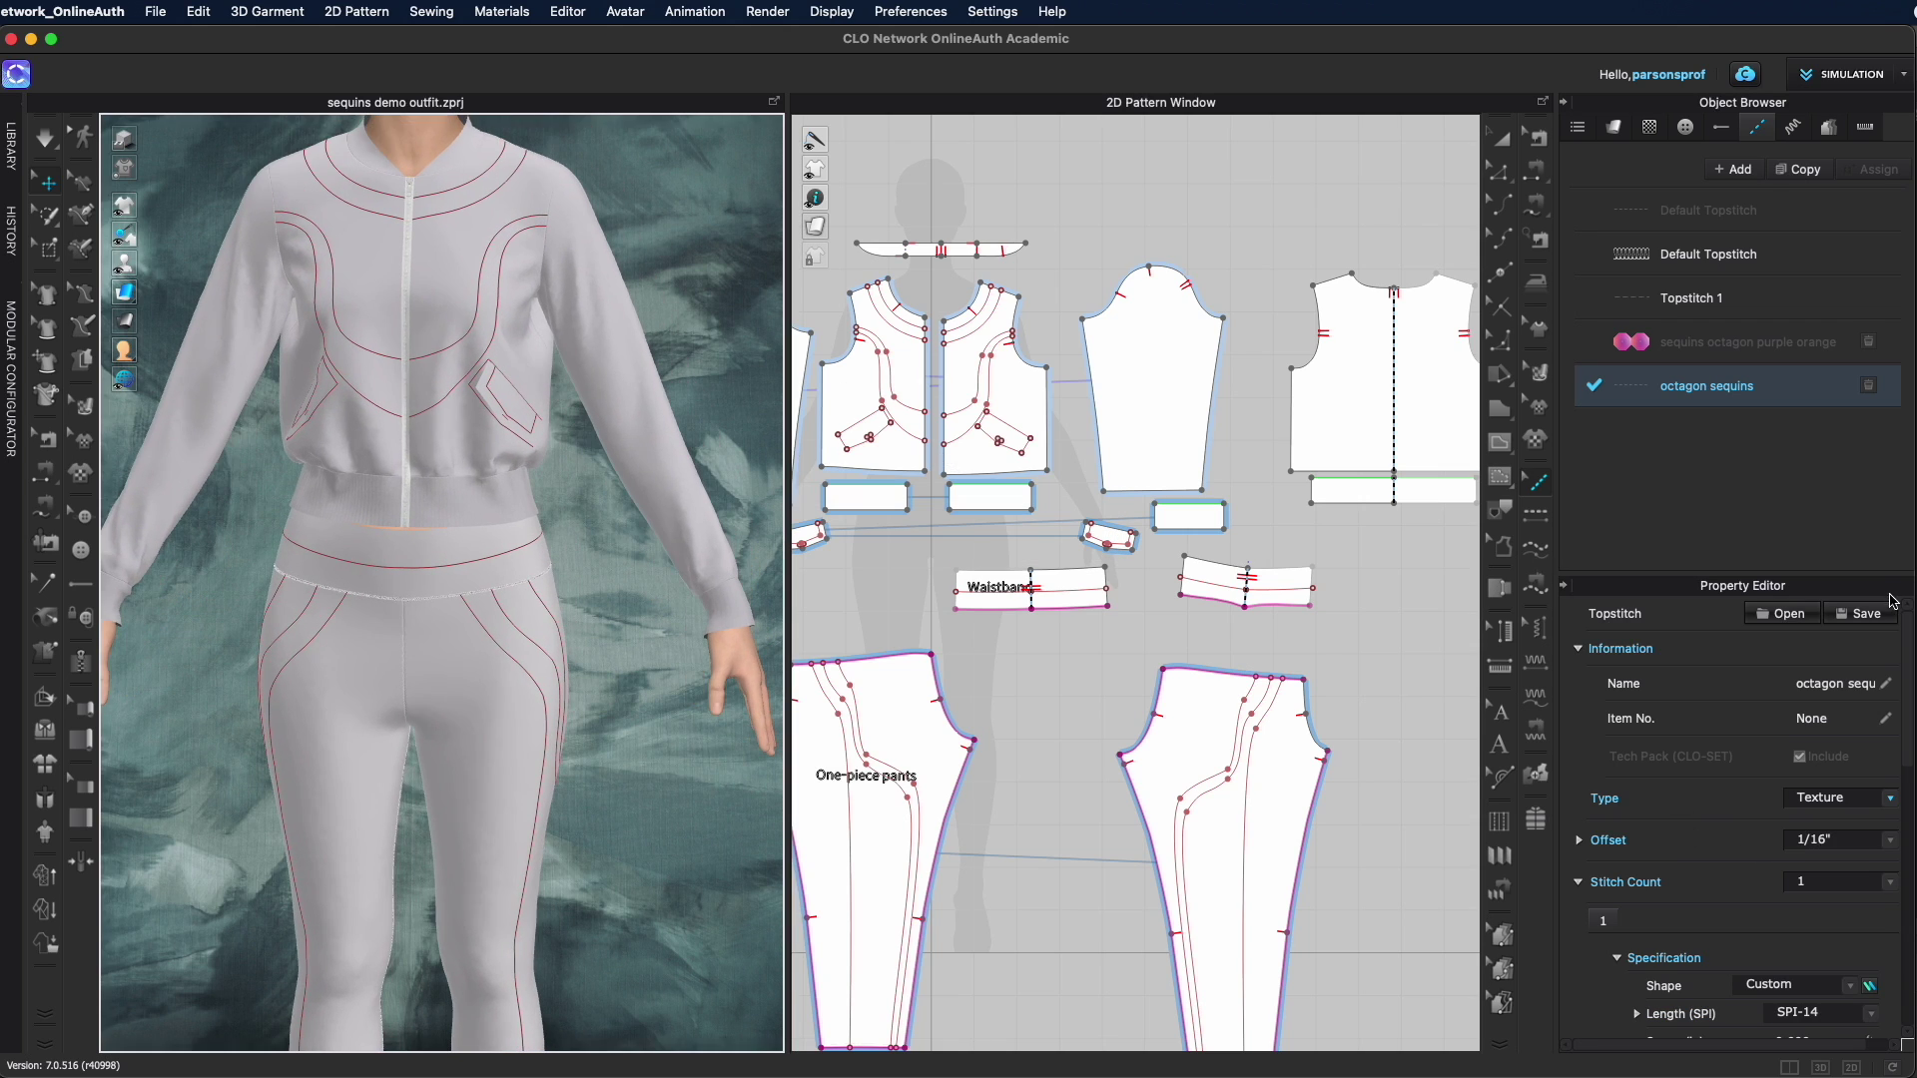
pyautogui.click(1889, 840)
pyautogui.click(1803, 807)
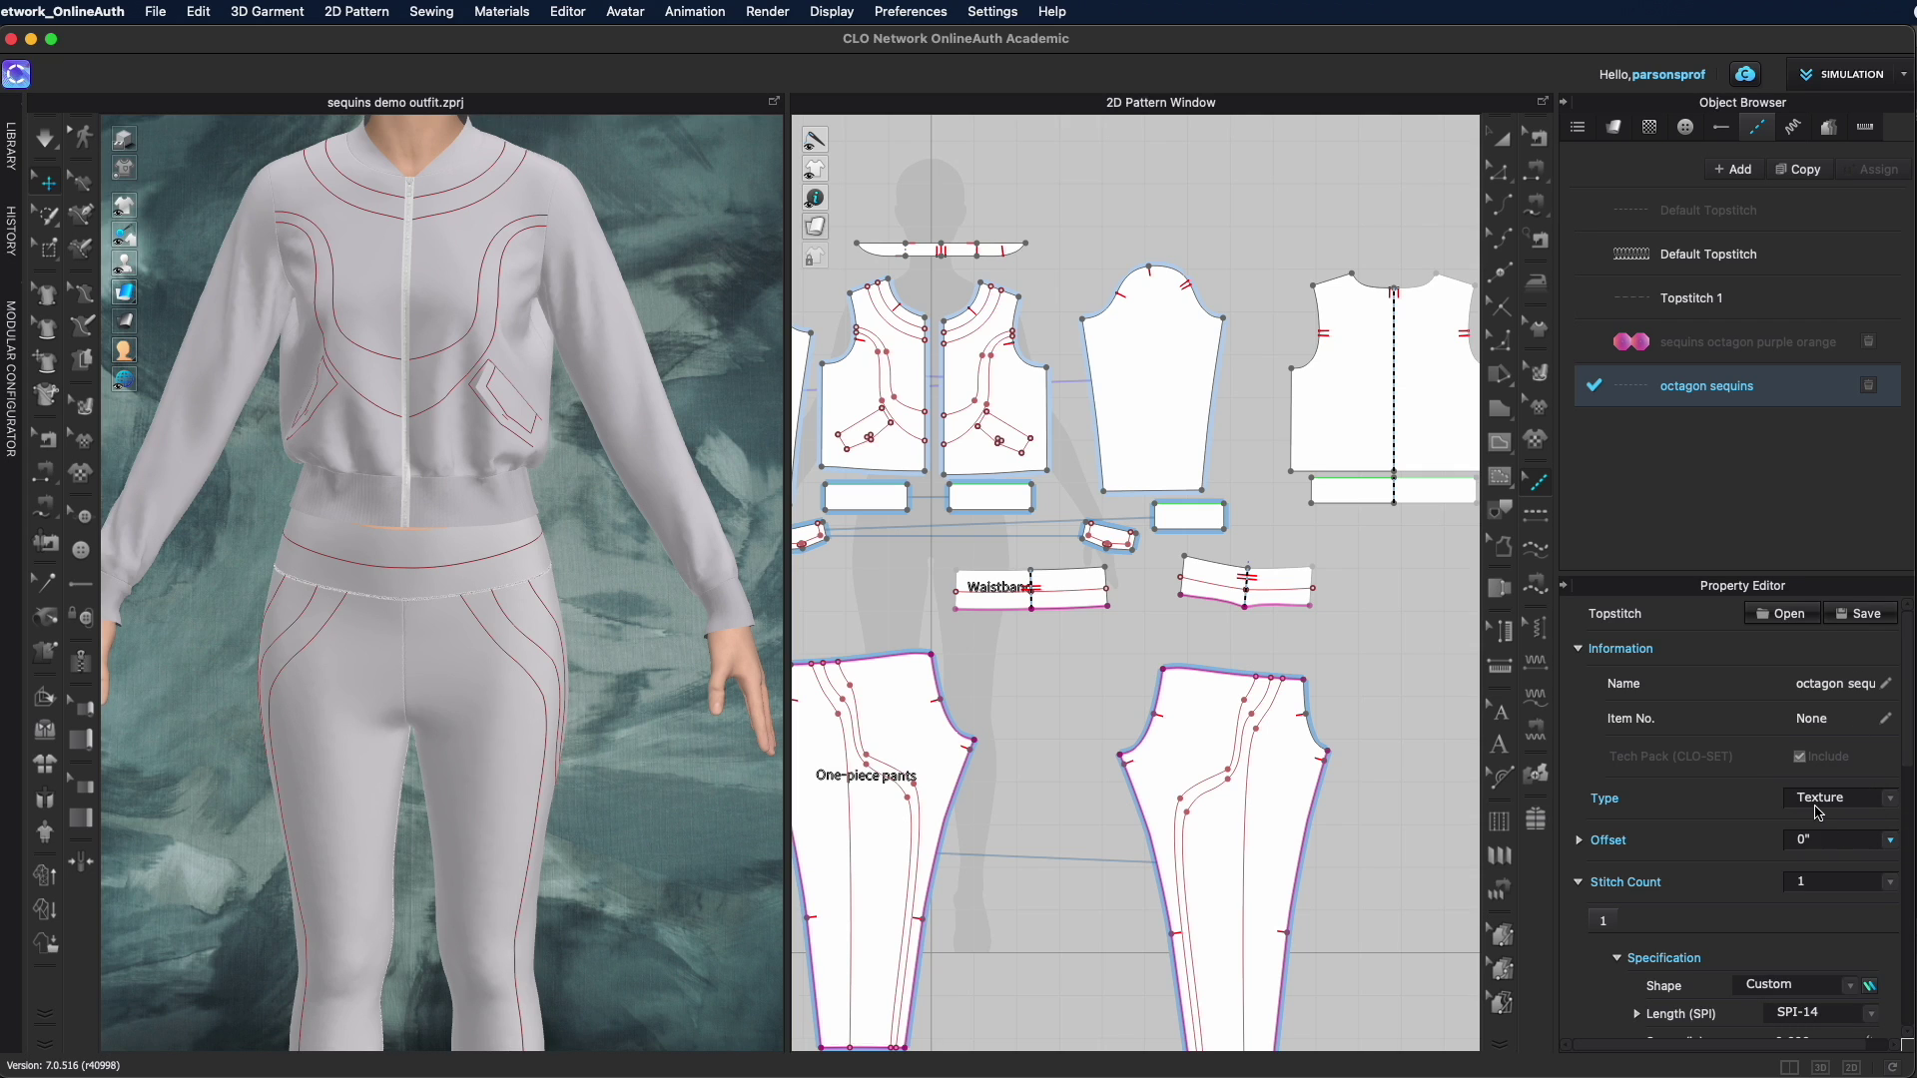
# Choose a stitch count of 1 for the octagon sequins topstitch
pyautogui.scroll(3, 499, 384)
pyautogui.scroll(-3, 500, 385)
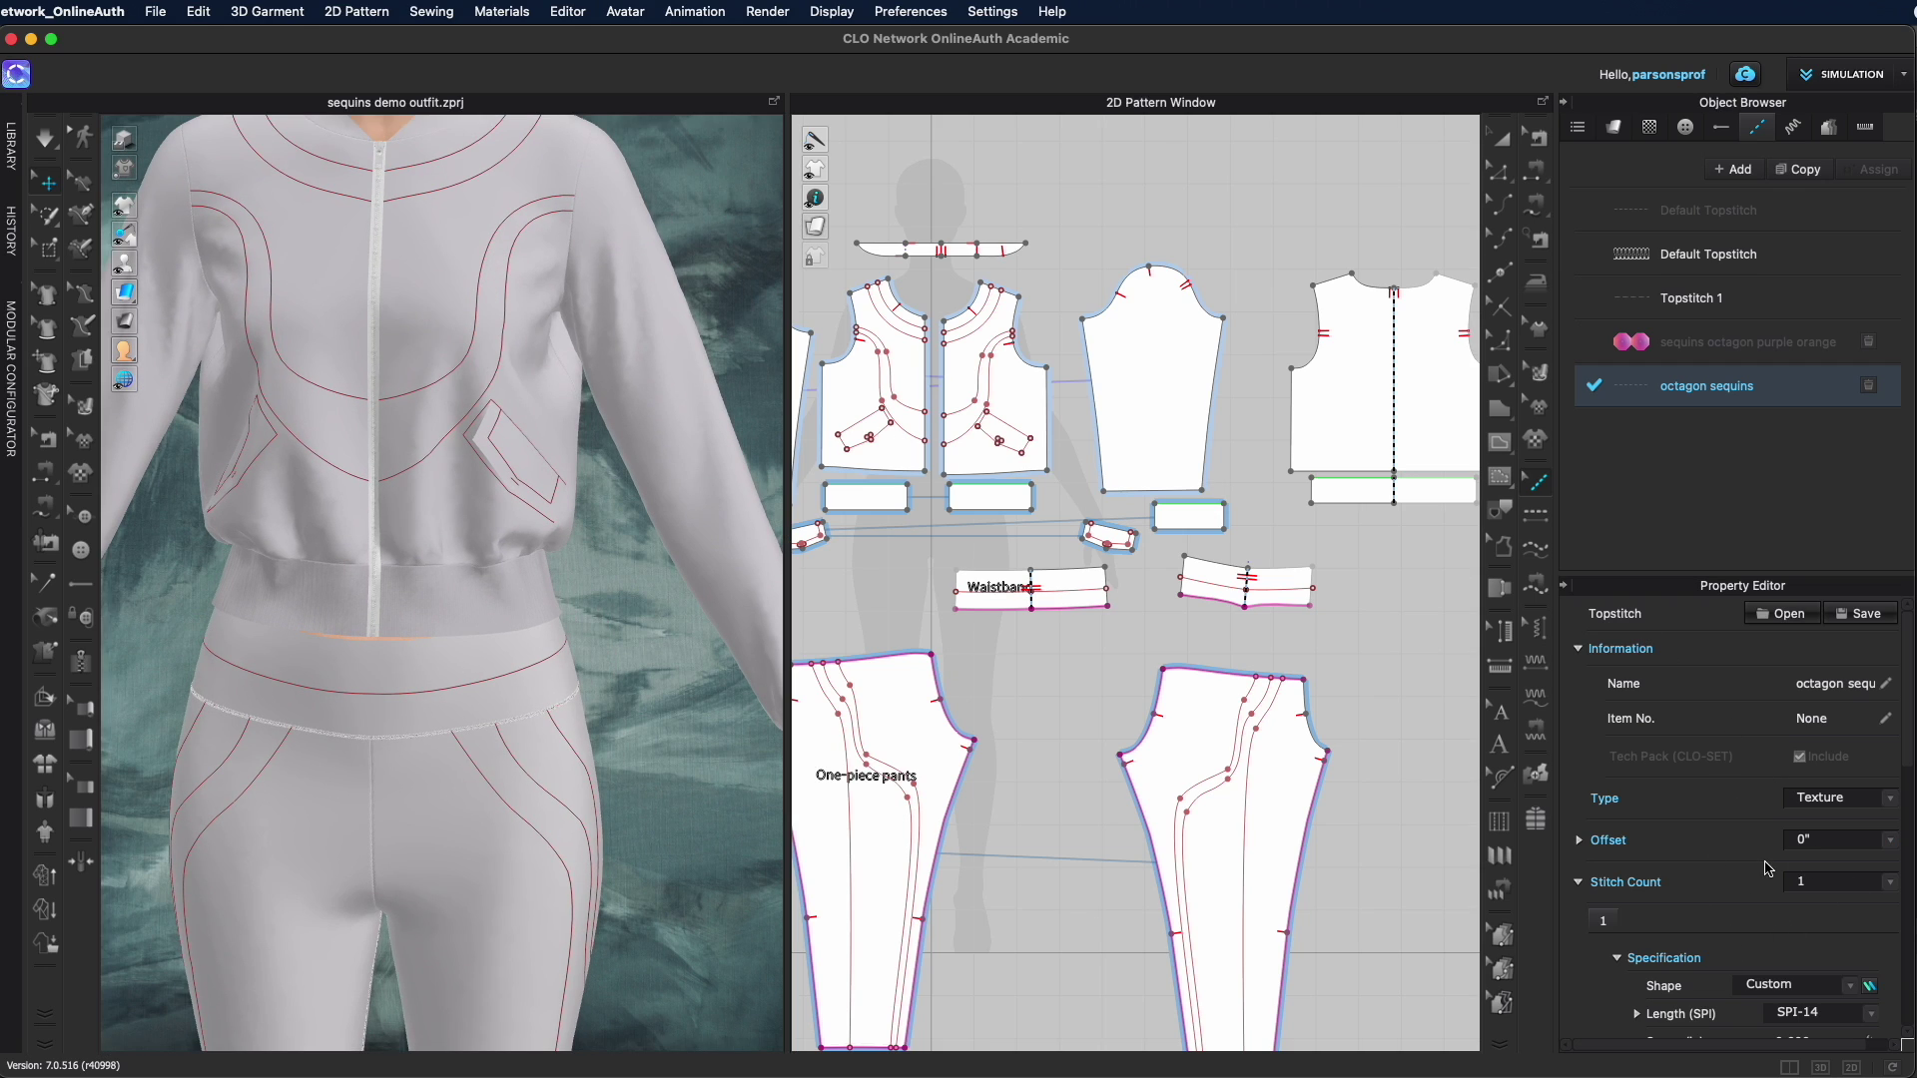
pyautogui.scroll(-3, 1765, 866)
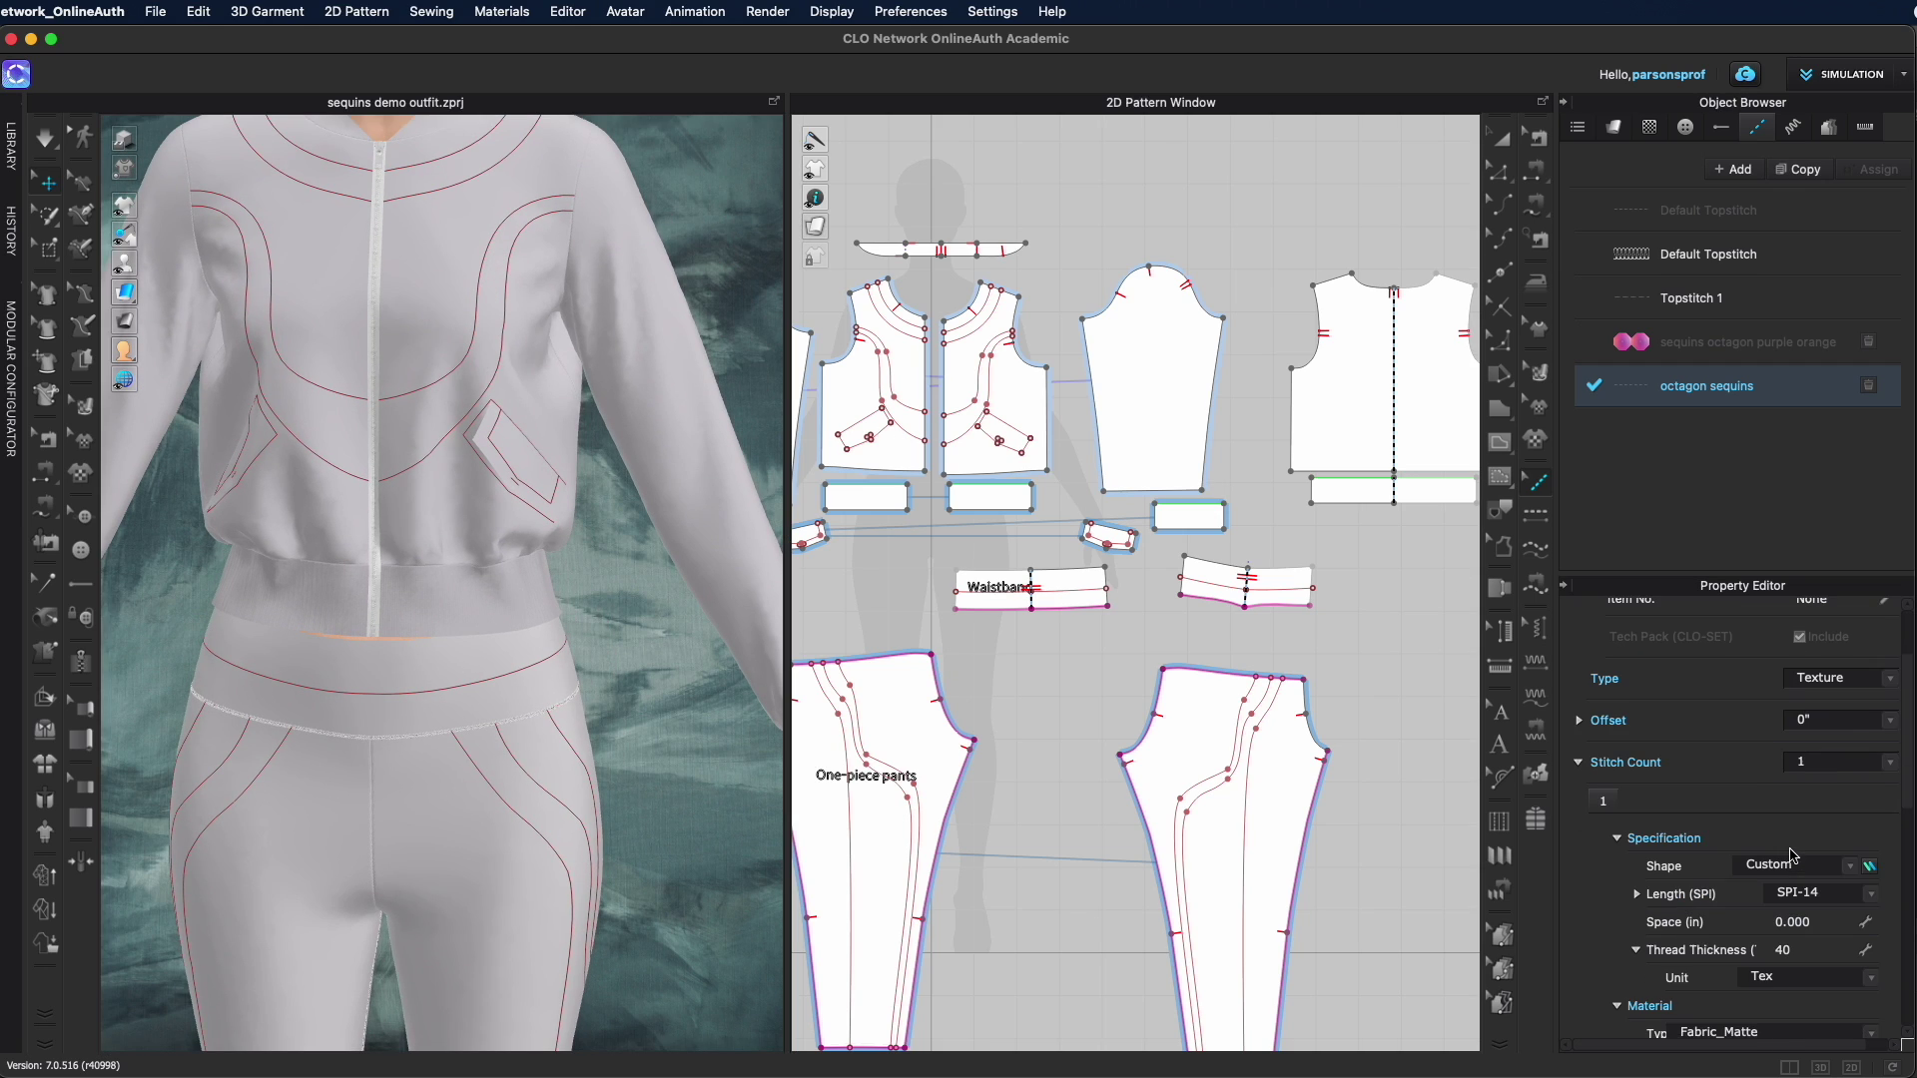
pyautogui.click(1888, 764)
pyautogui.click(1745, 726)
pyautogui.scroll(3, 604, 424)
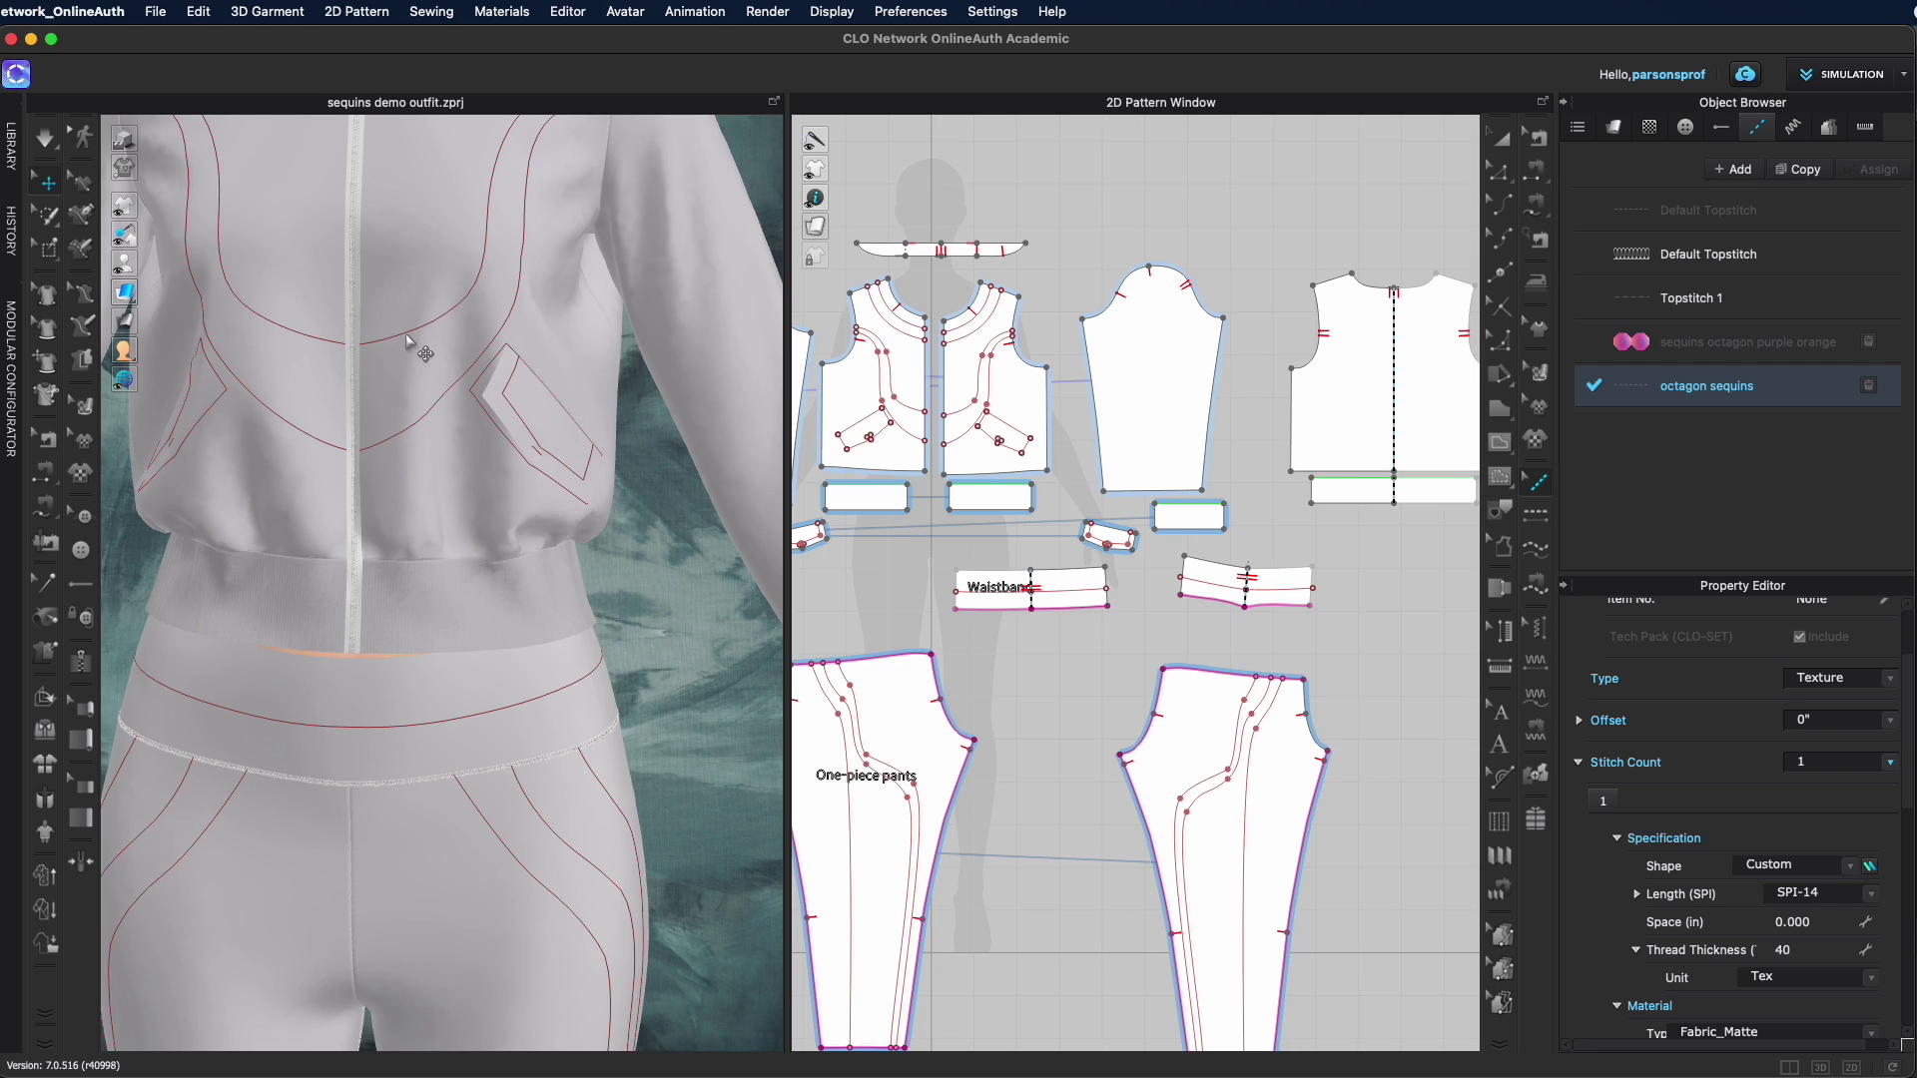
pyautogui.click(1890, 762)
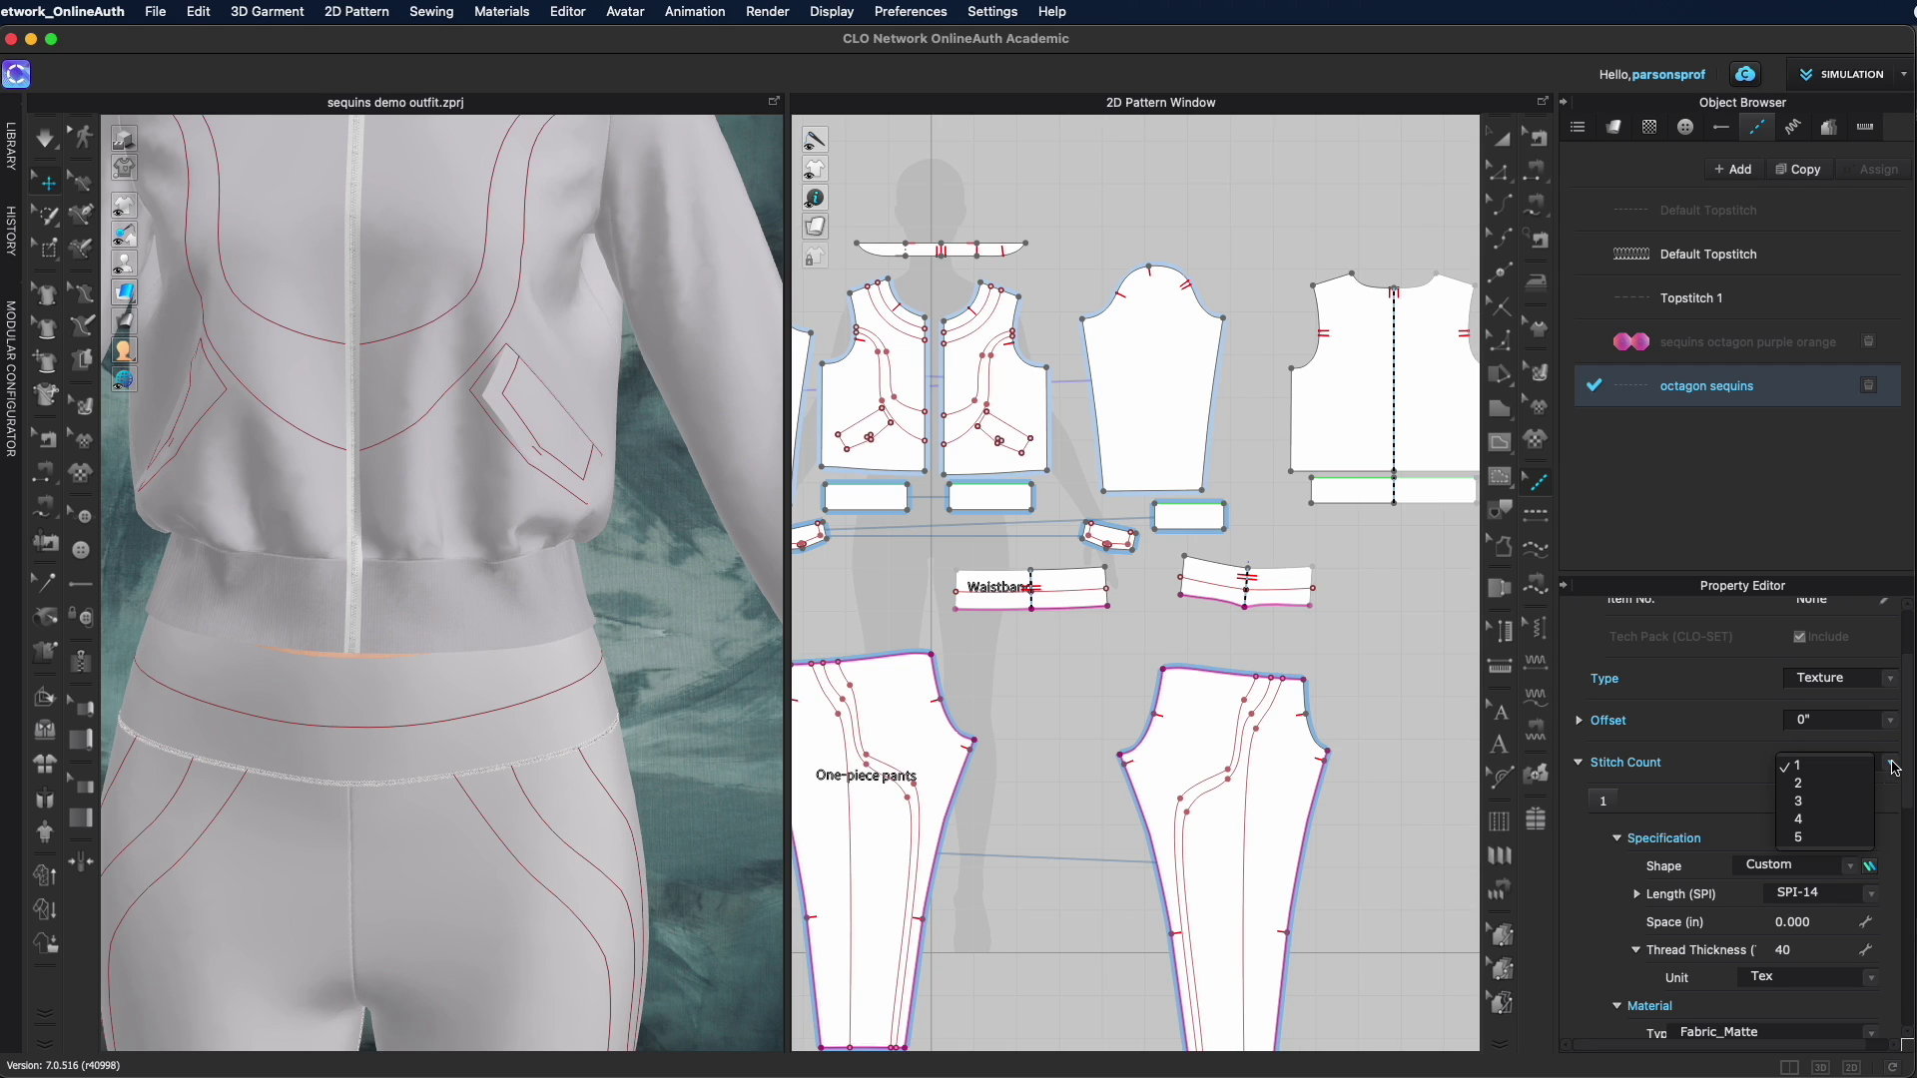
pyautogui.click(1787, 767)
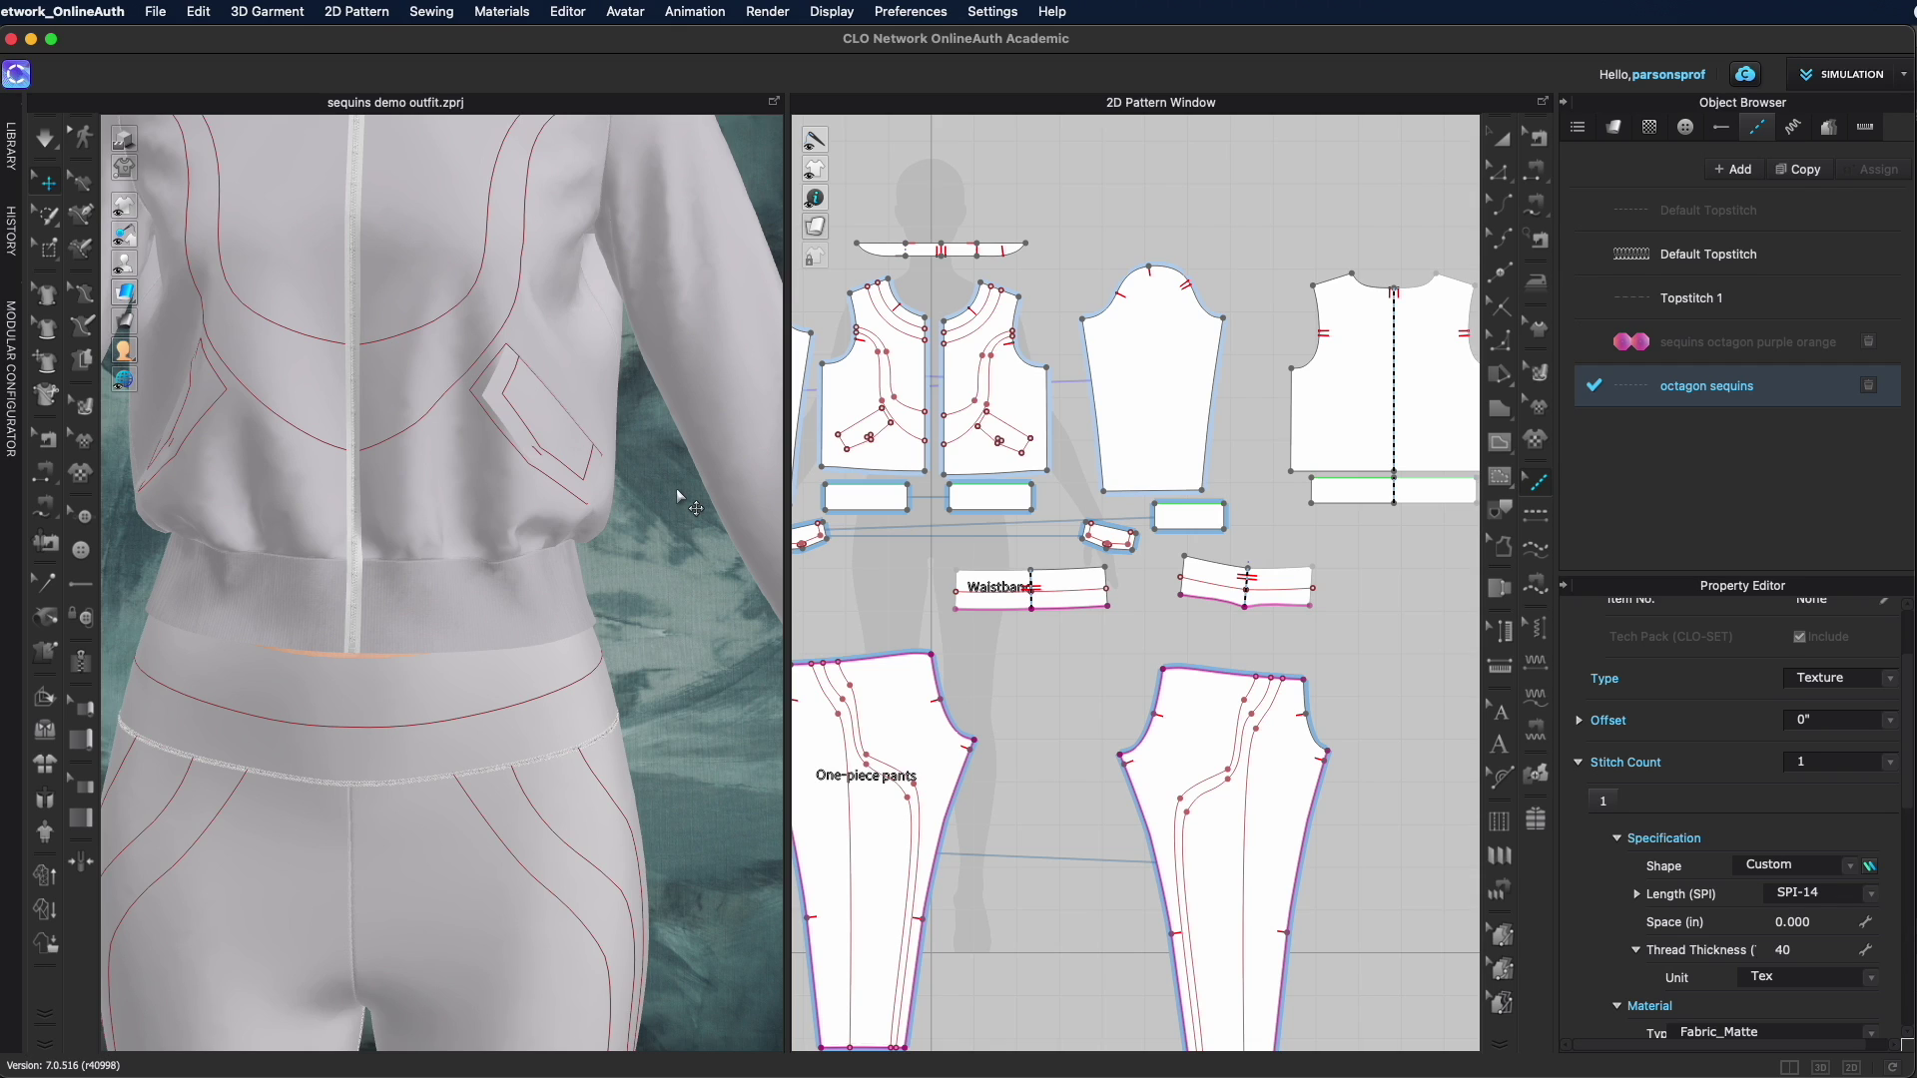
# Set the material type of the octagon sequins topstitch to Metal (Render Only)
pyautogui.scroll(-5, 1777, 759)
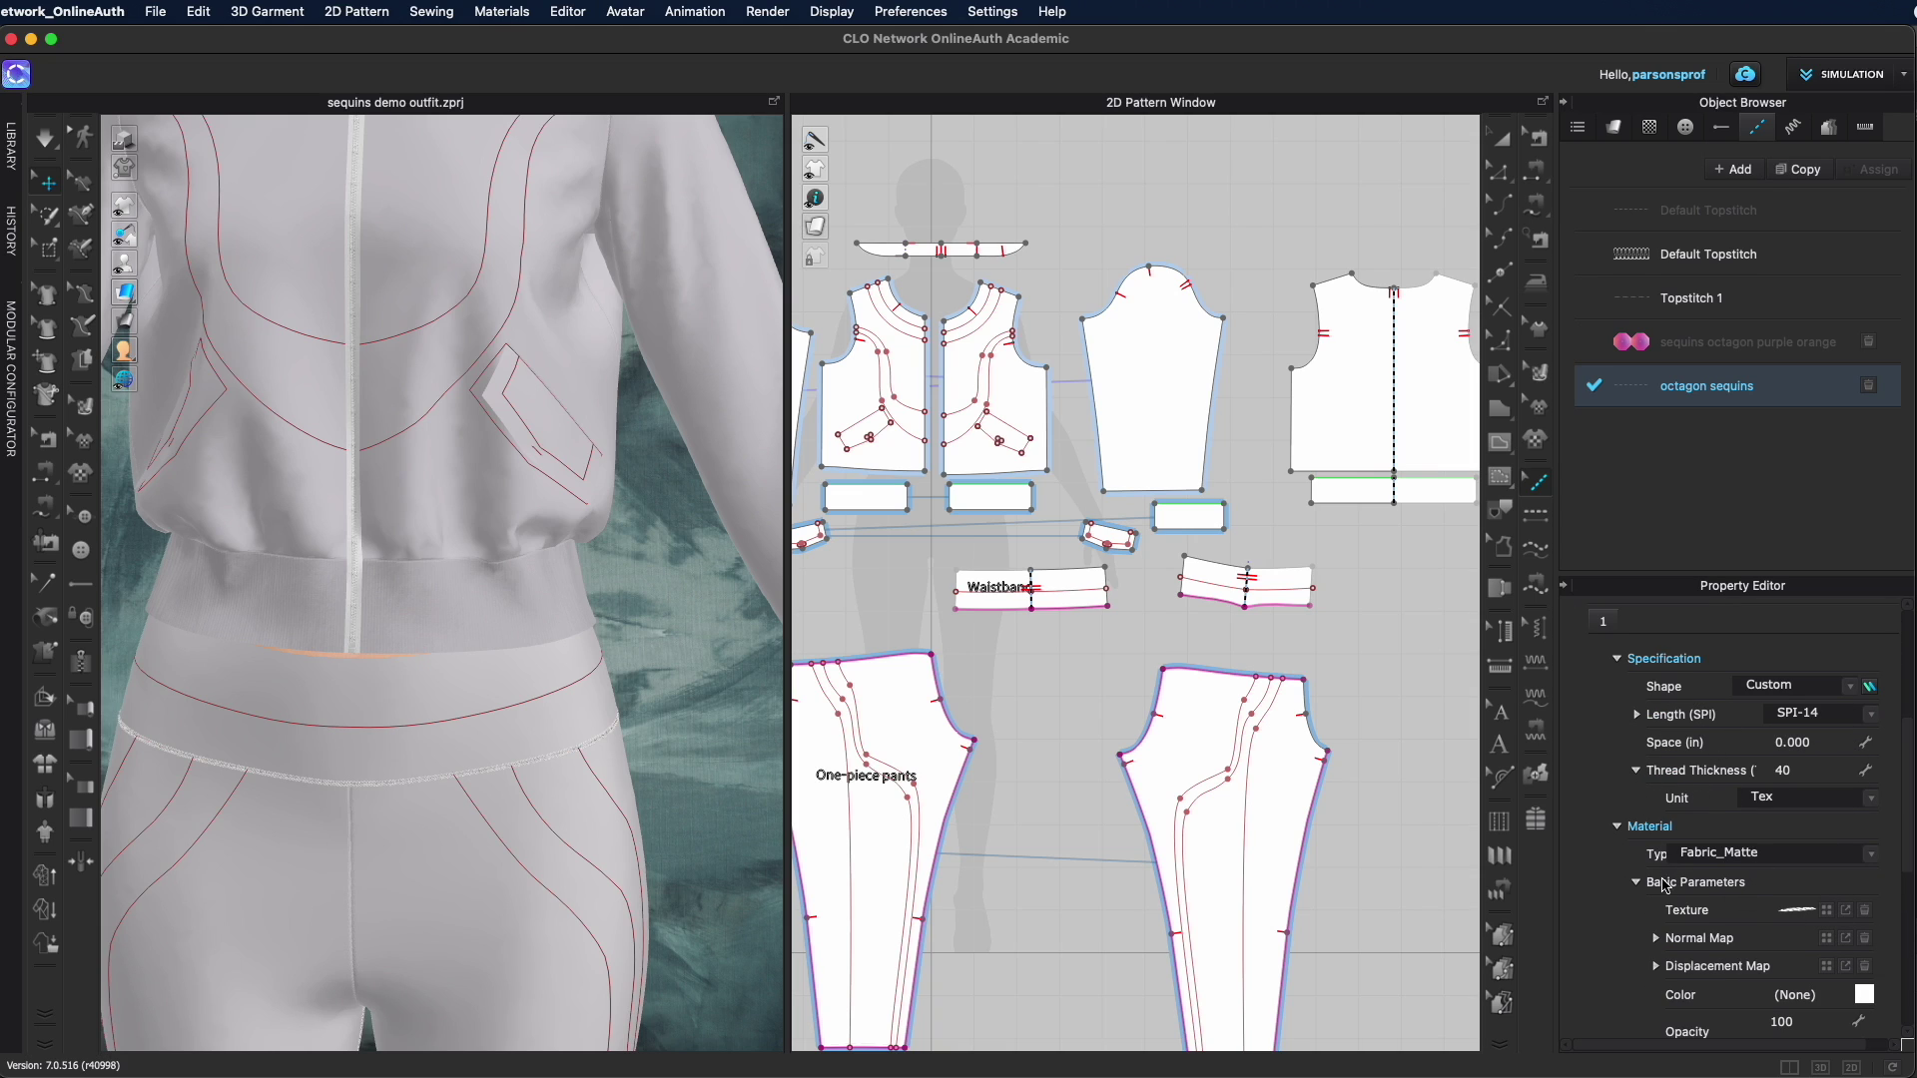
pyautogui.click(1637, 882)
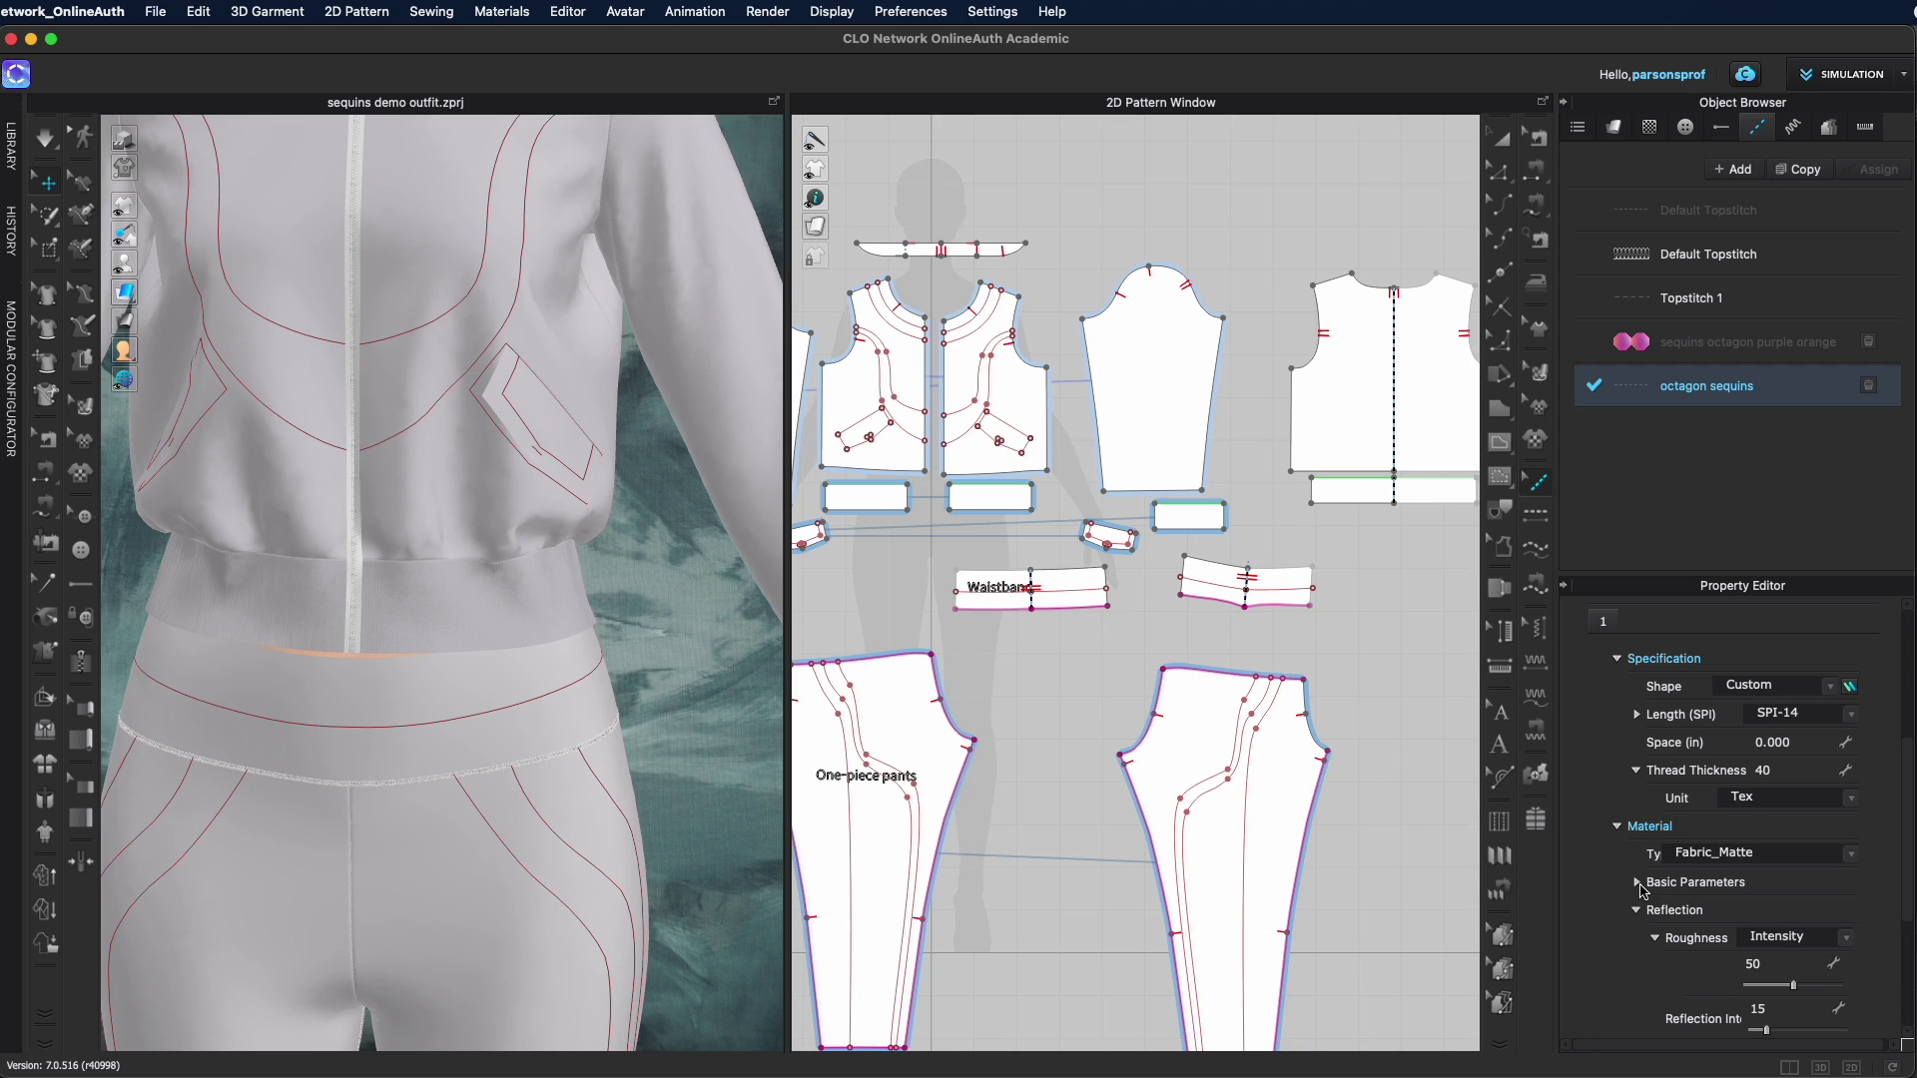
pyautogui.click(1638, 884)
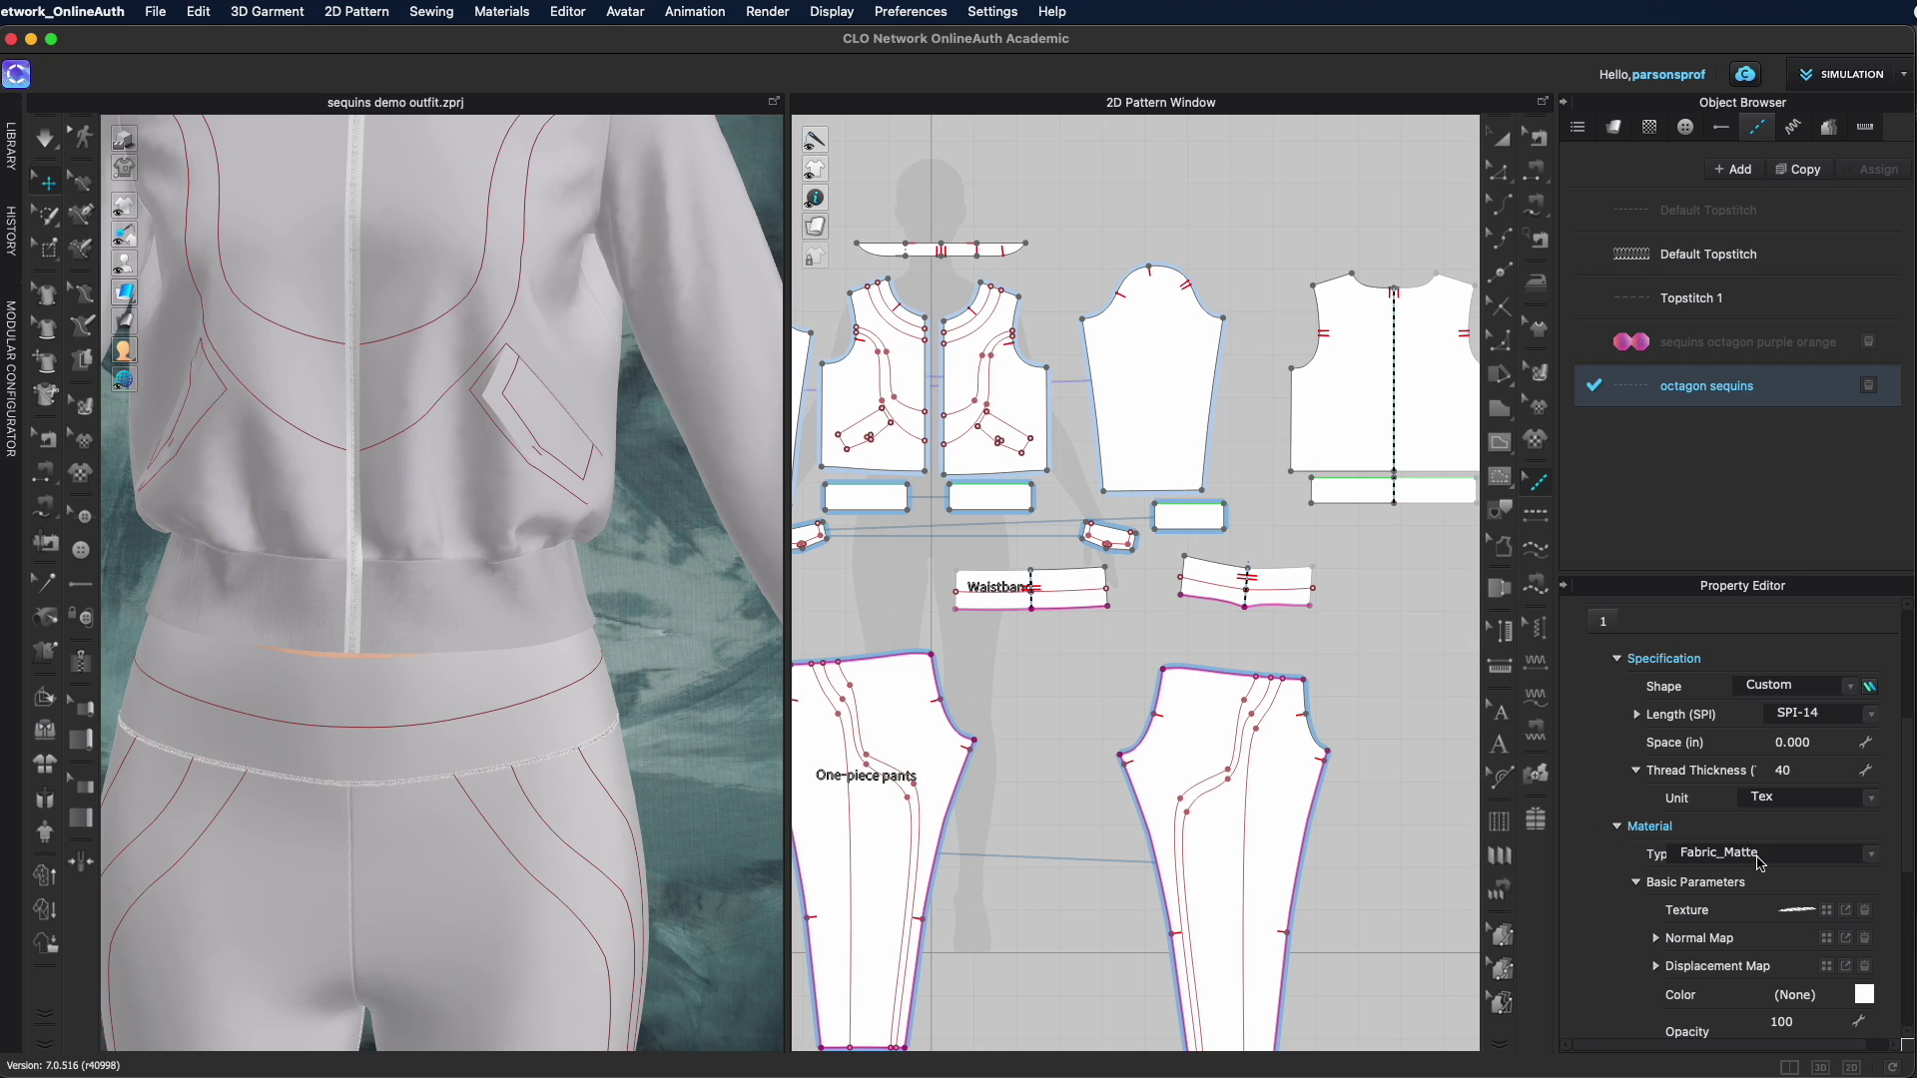
pyautogui.click(1872, 855)
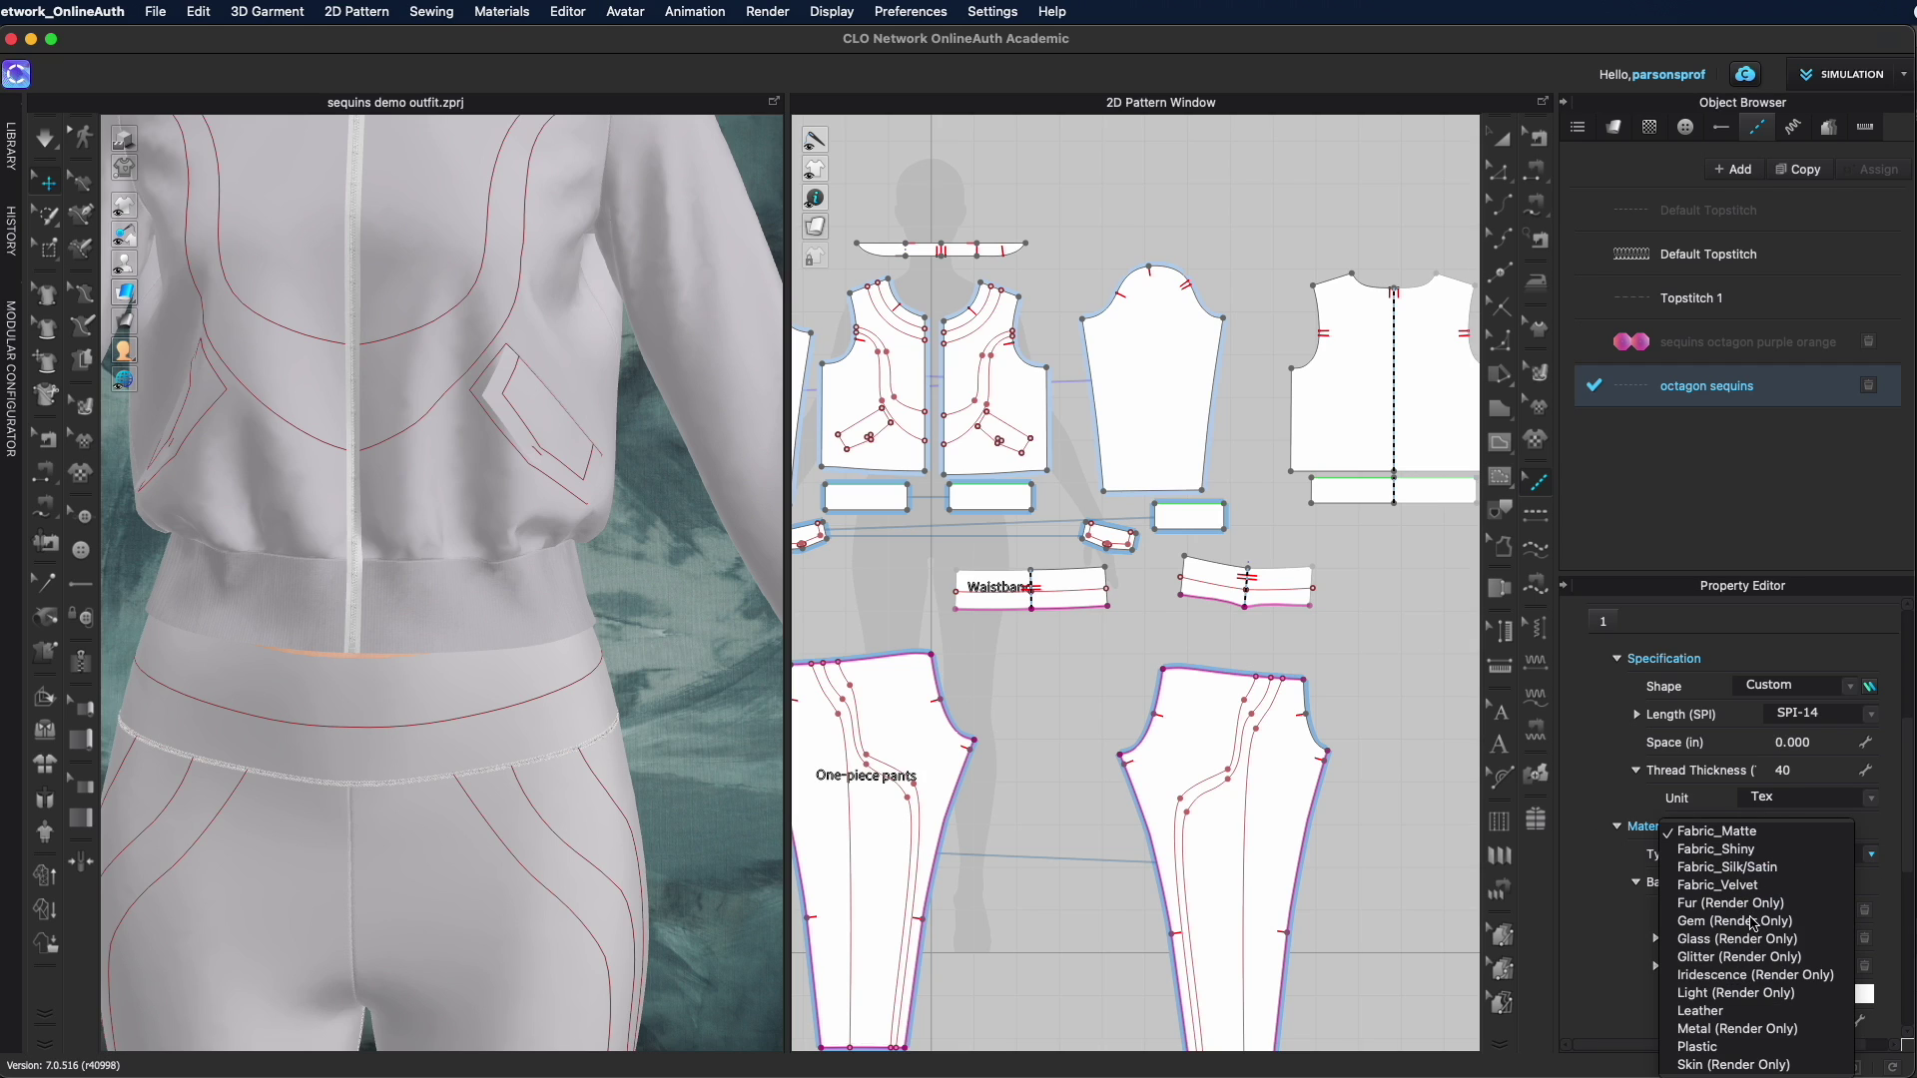
pyautogui.click(1718, 1029)
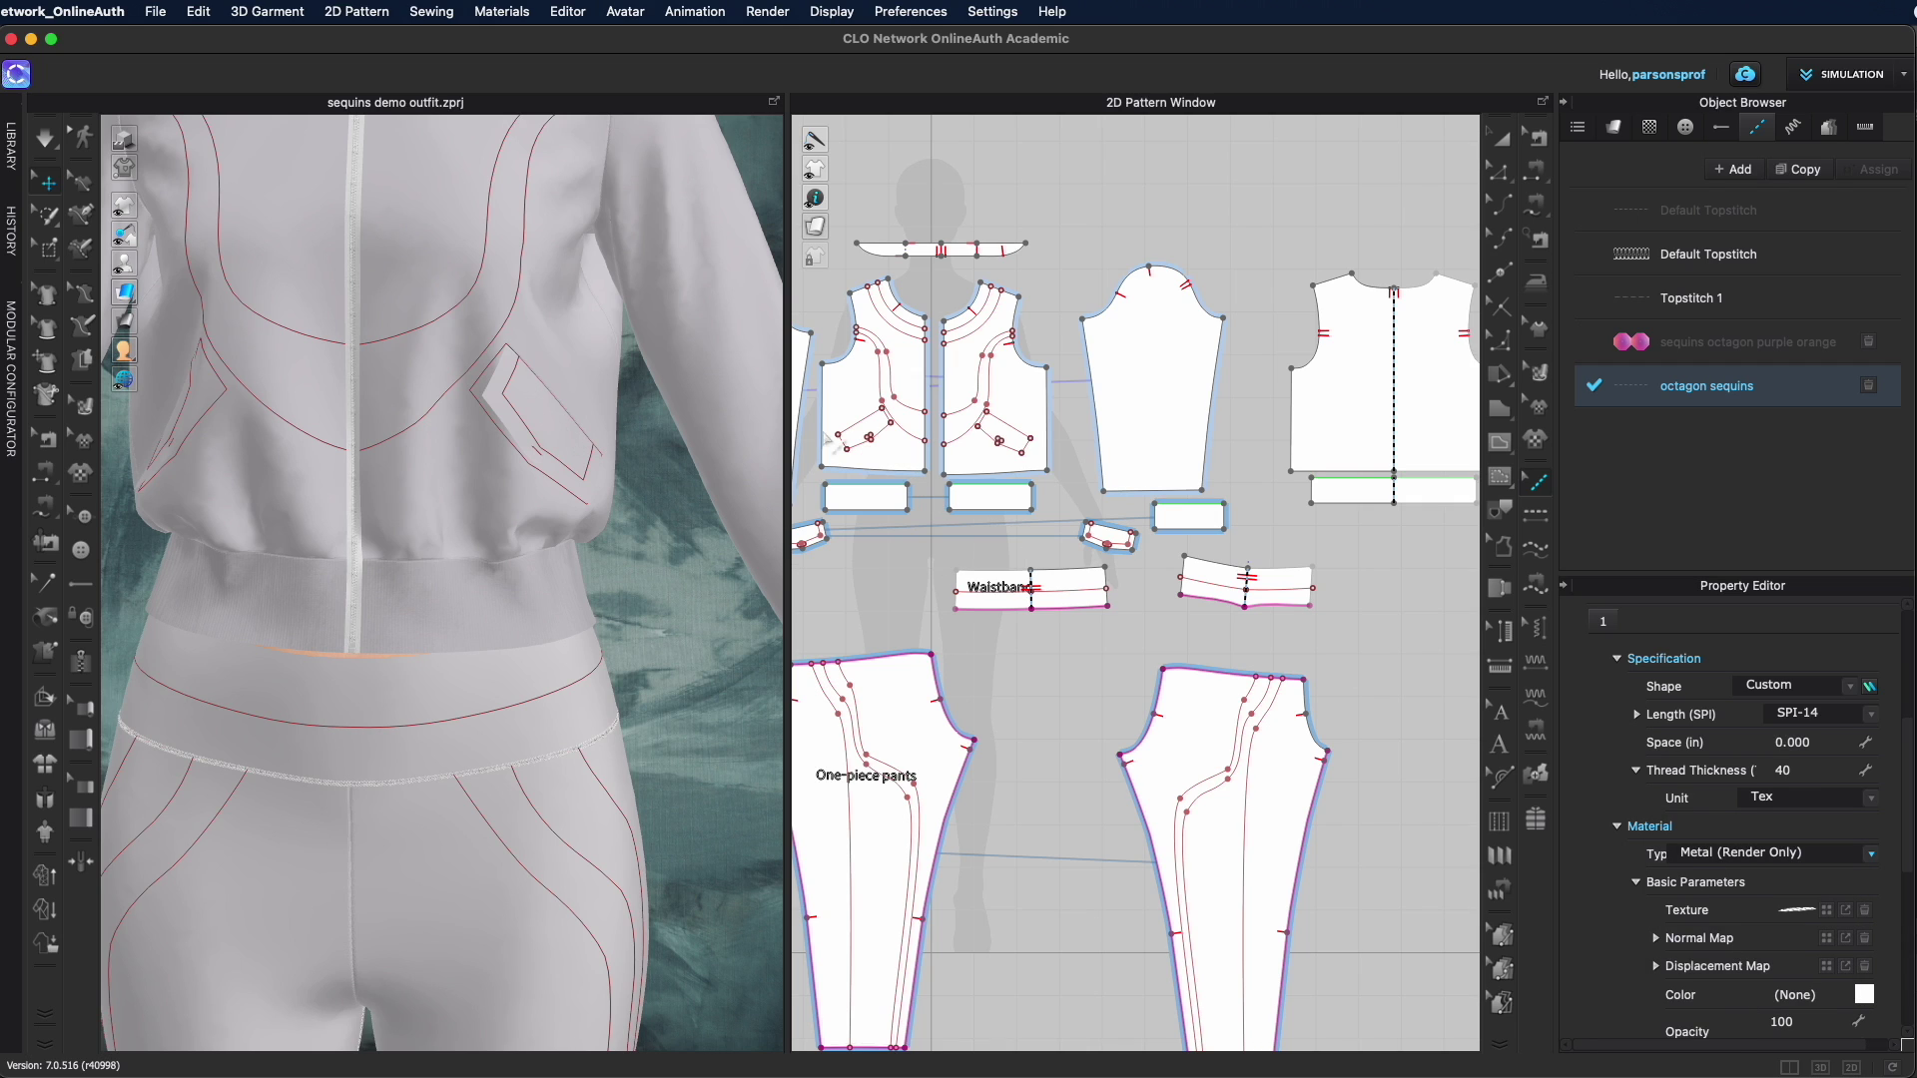
pyautogui.moveTo(596, 441); pyautogui.dragTo(597, 620, button='middle')
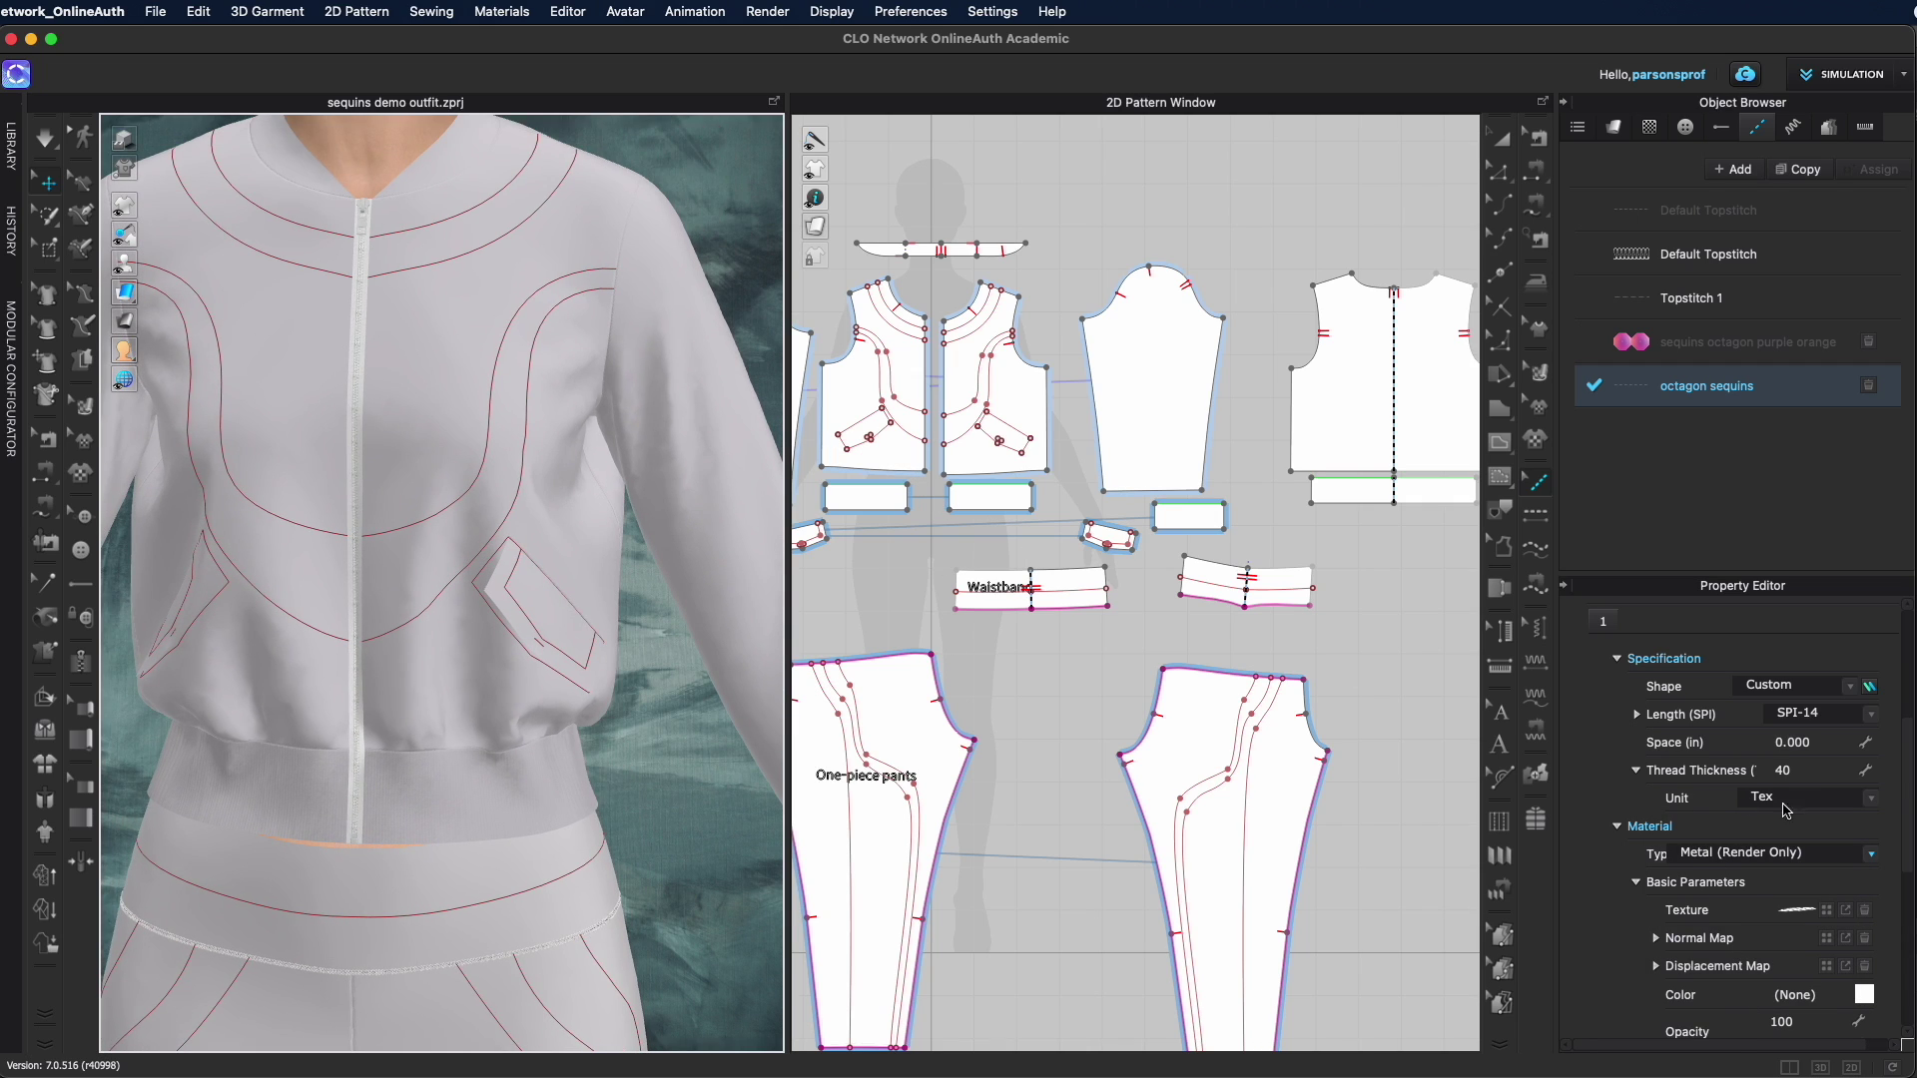
# Remove the octagon sequins topstitch's default texture and load sequins blue hologram.png from the Sequins folder as its texture
pyautogui.click(1866, 911)
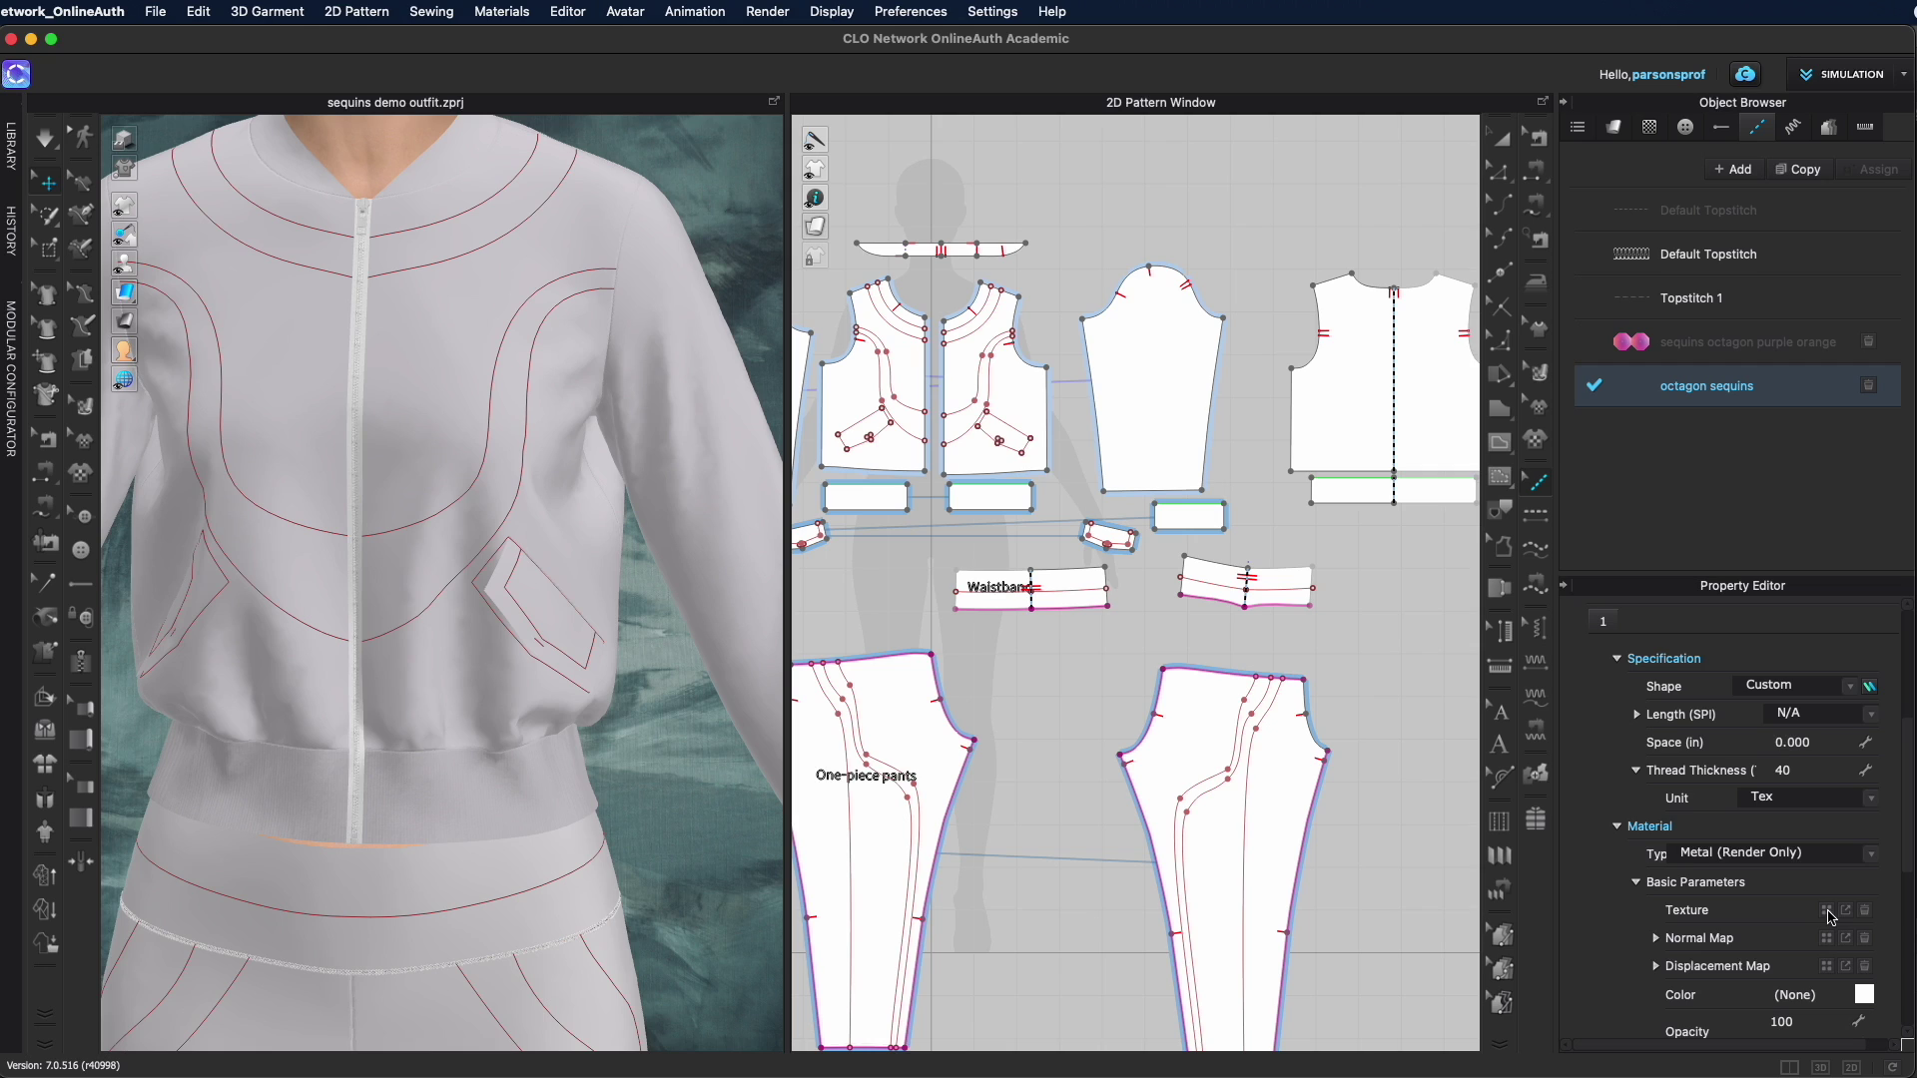
pyautogui.click(1829, 910)
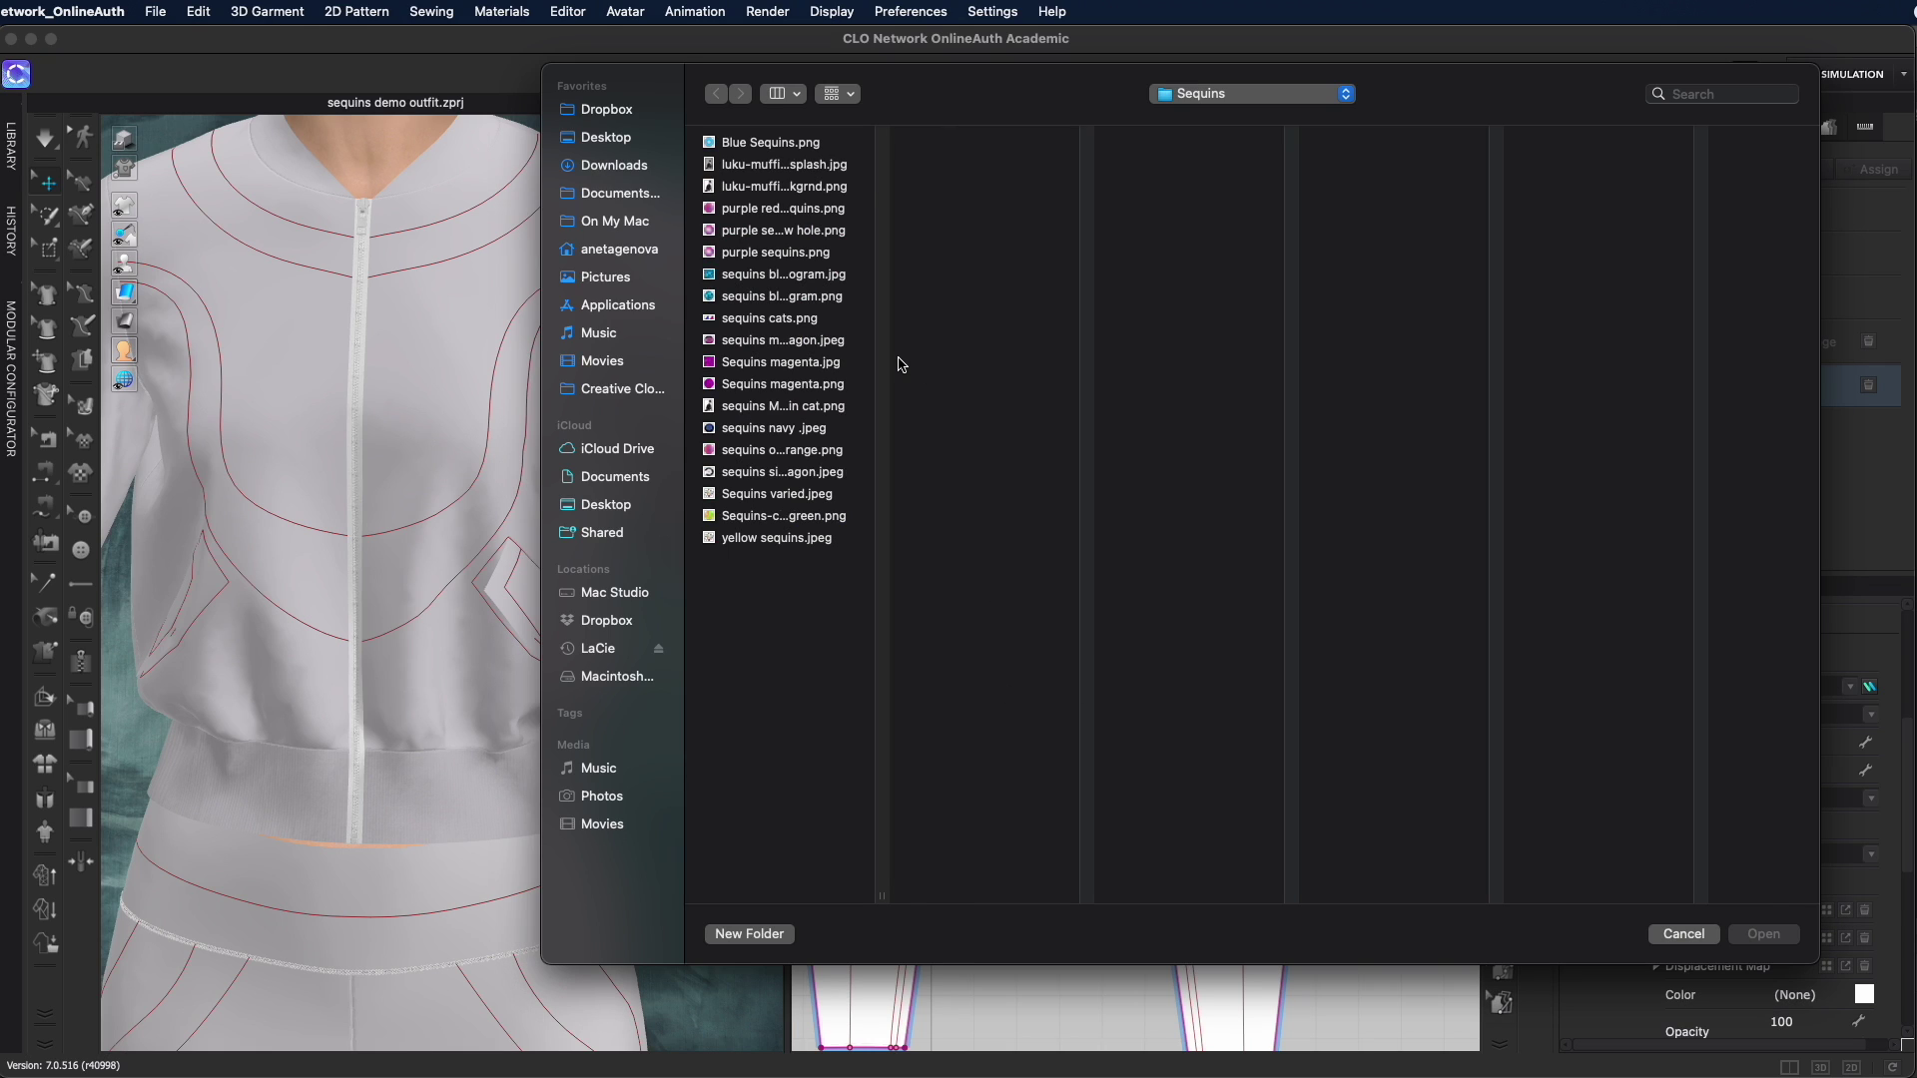
pyautogui.click(803, 275)
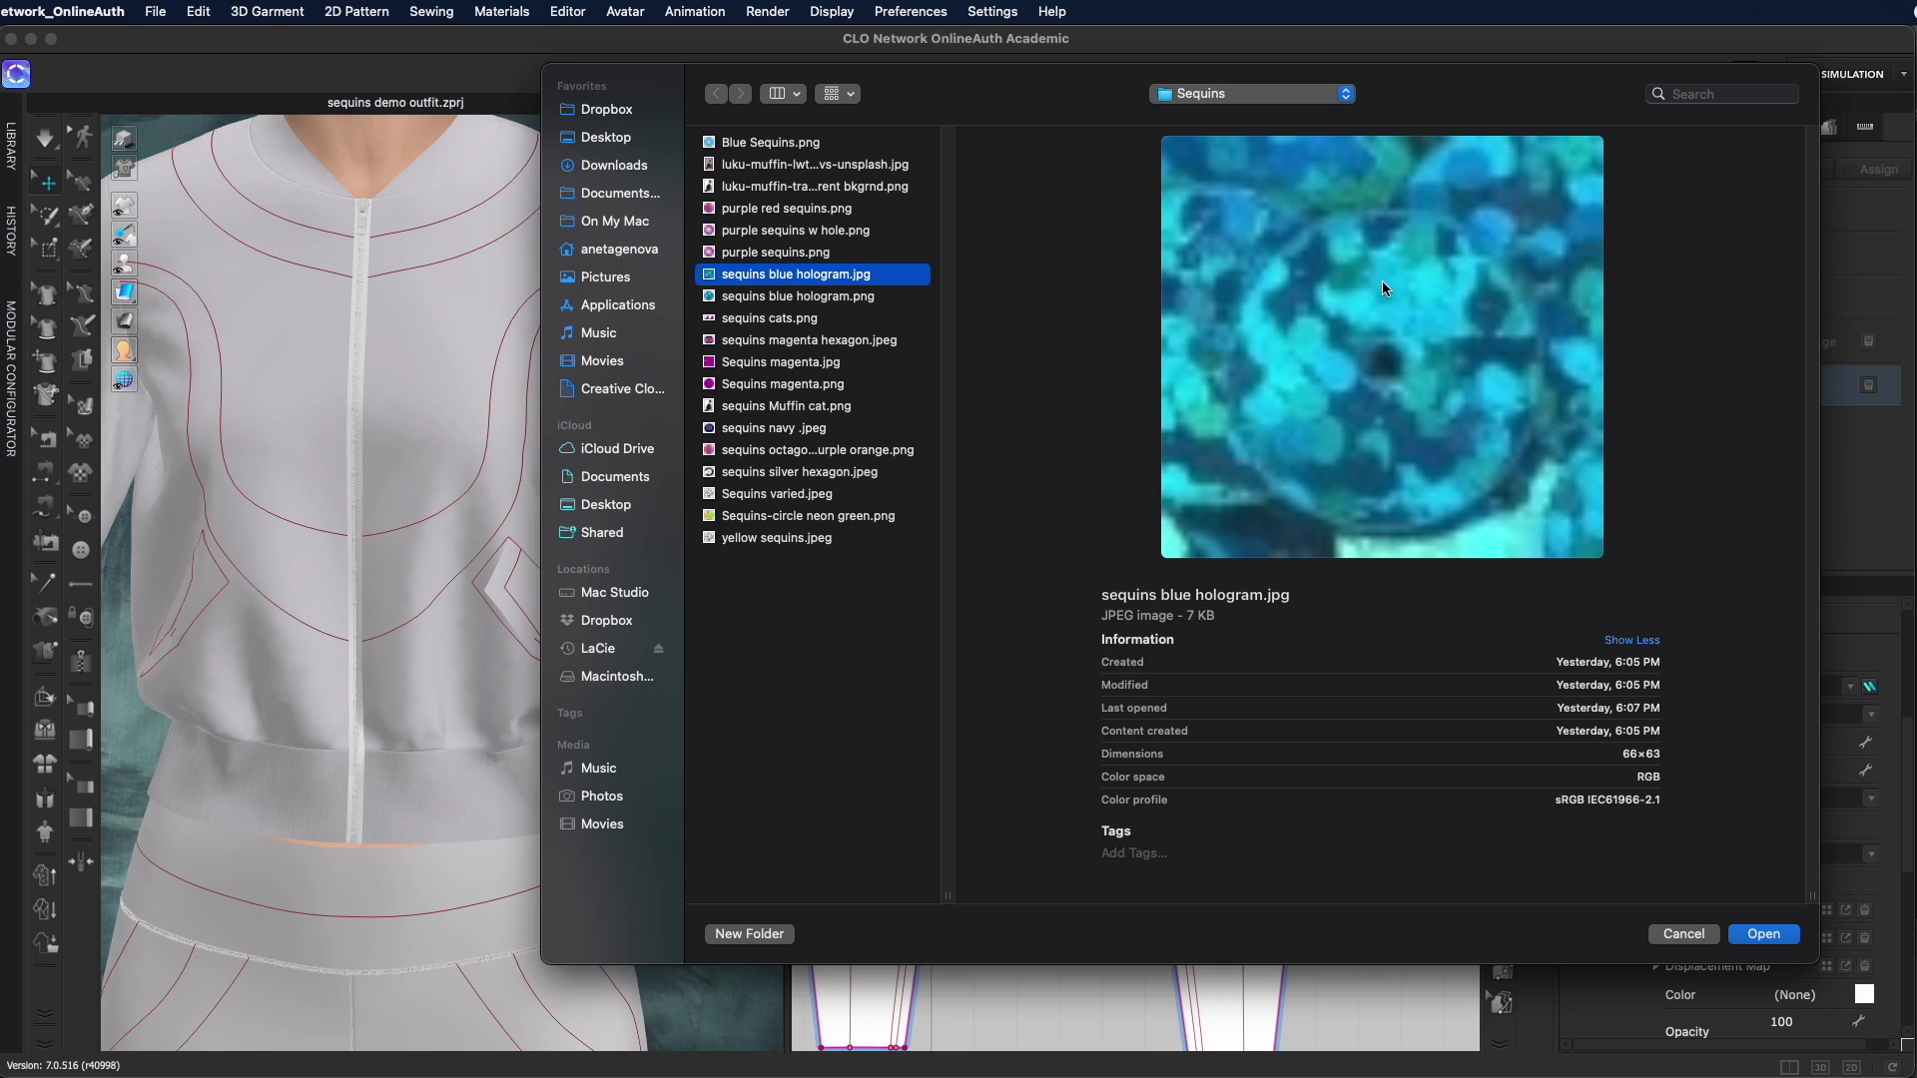
pyautogui.click(773, 297)
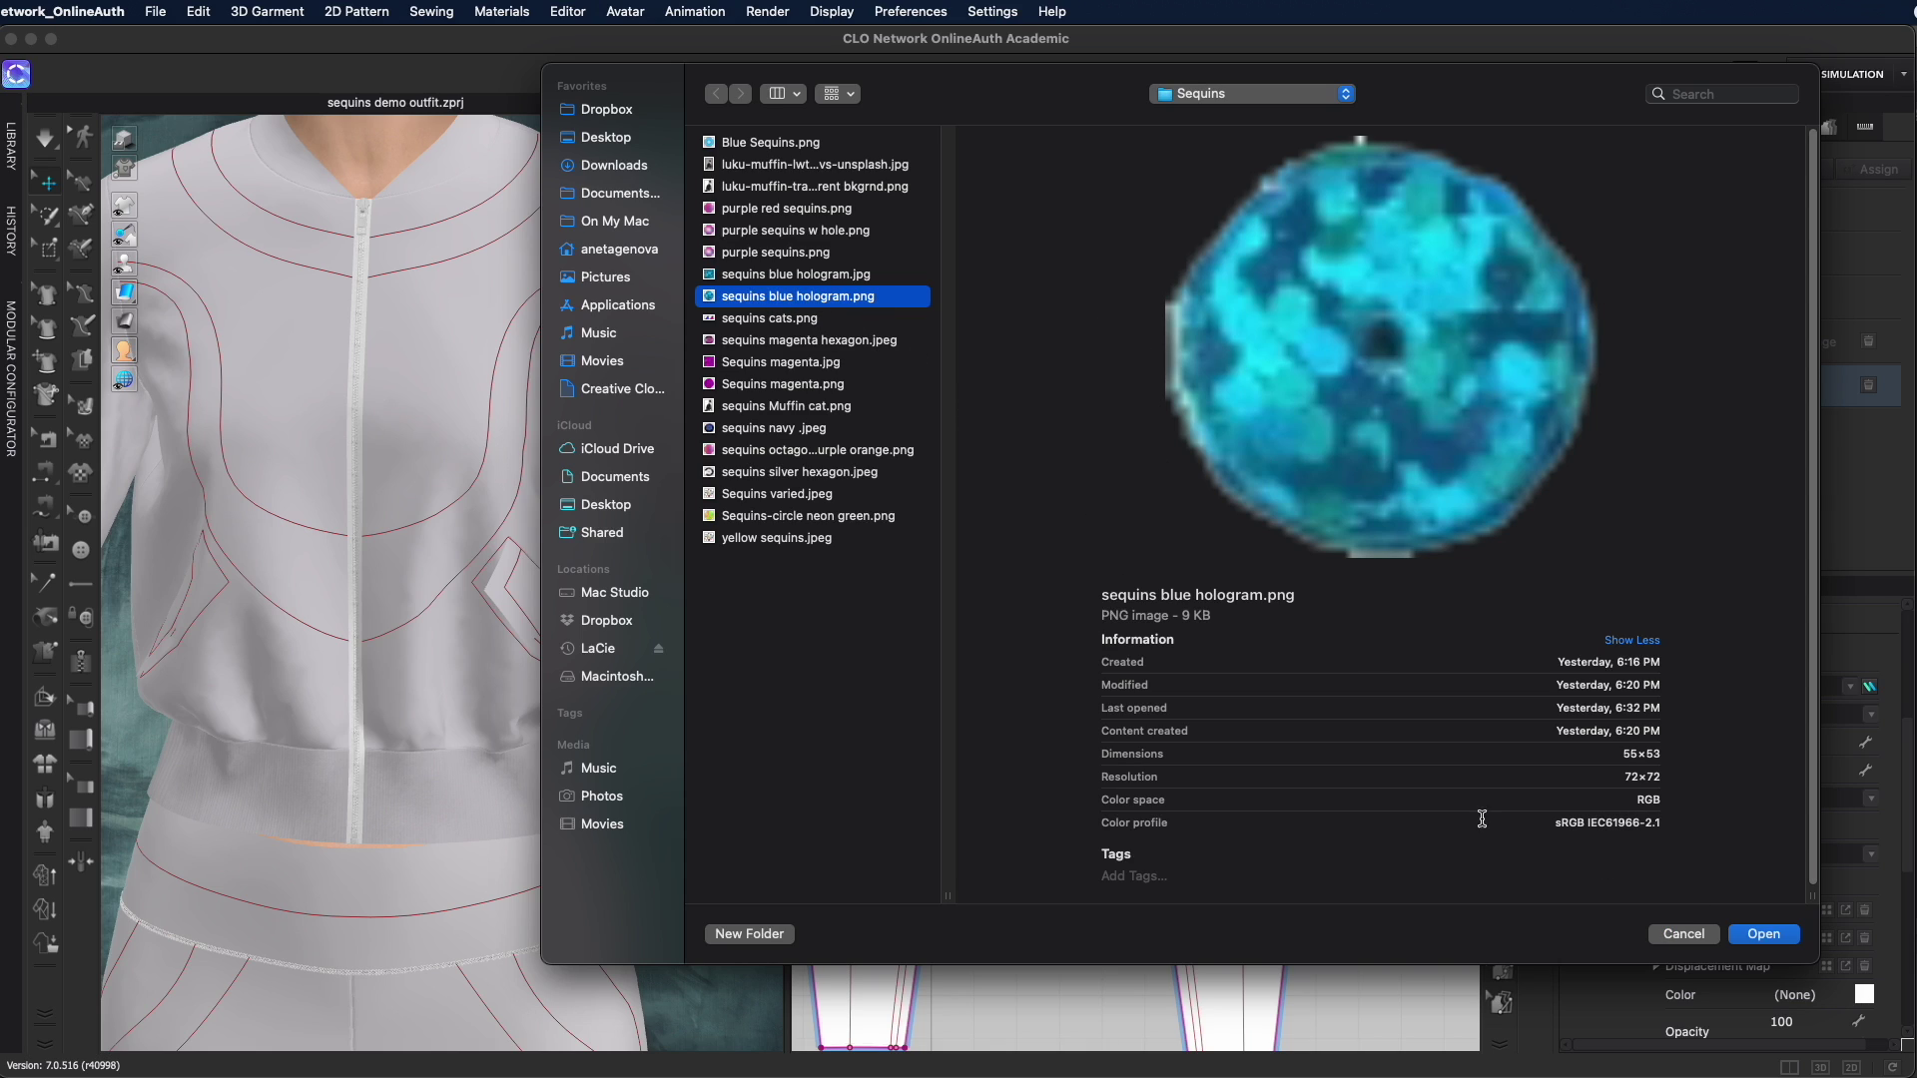
pyautogui.click(1769, 937)
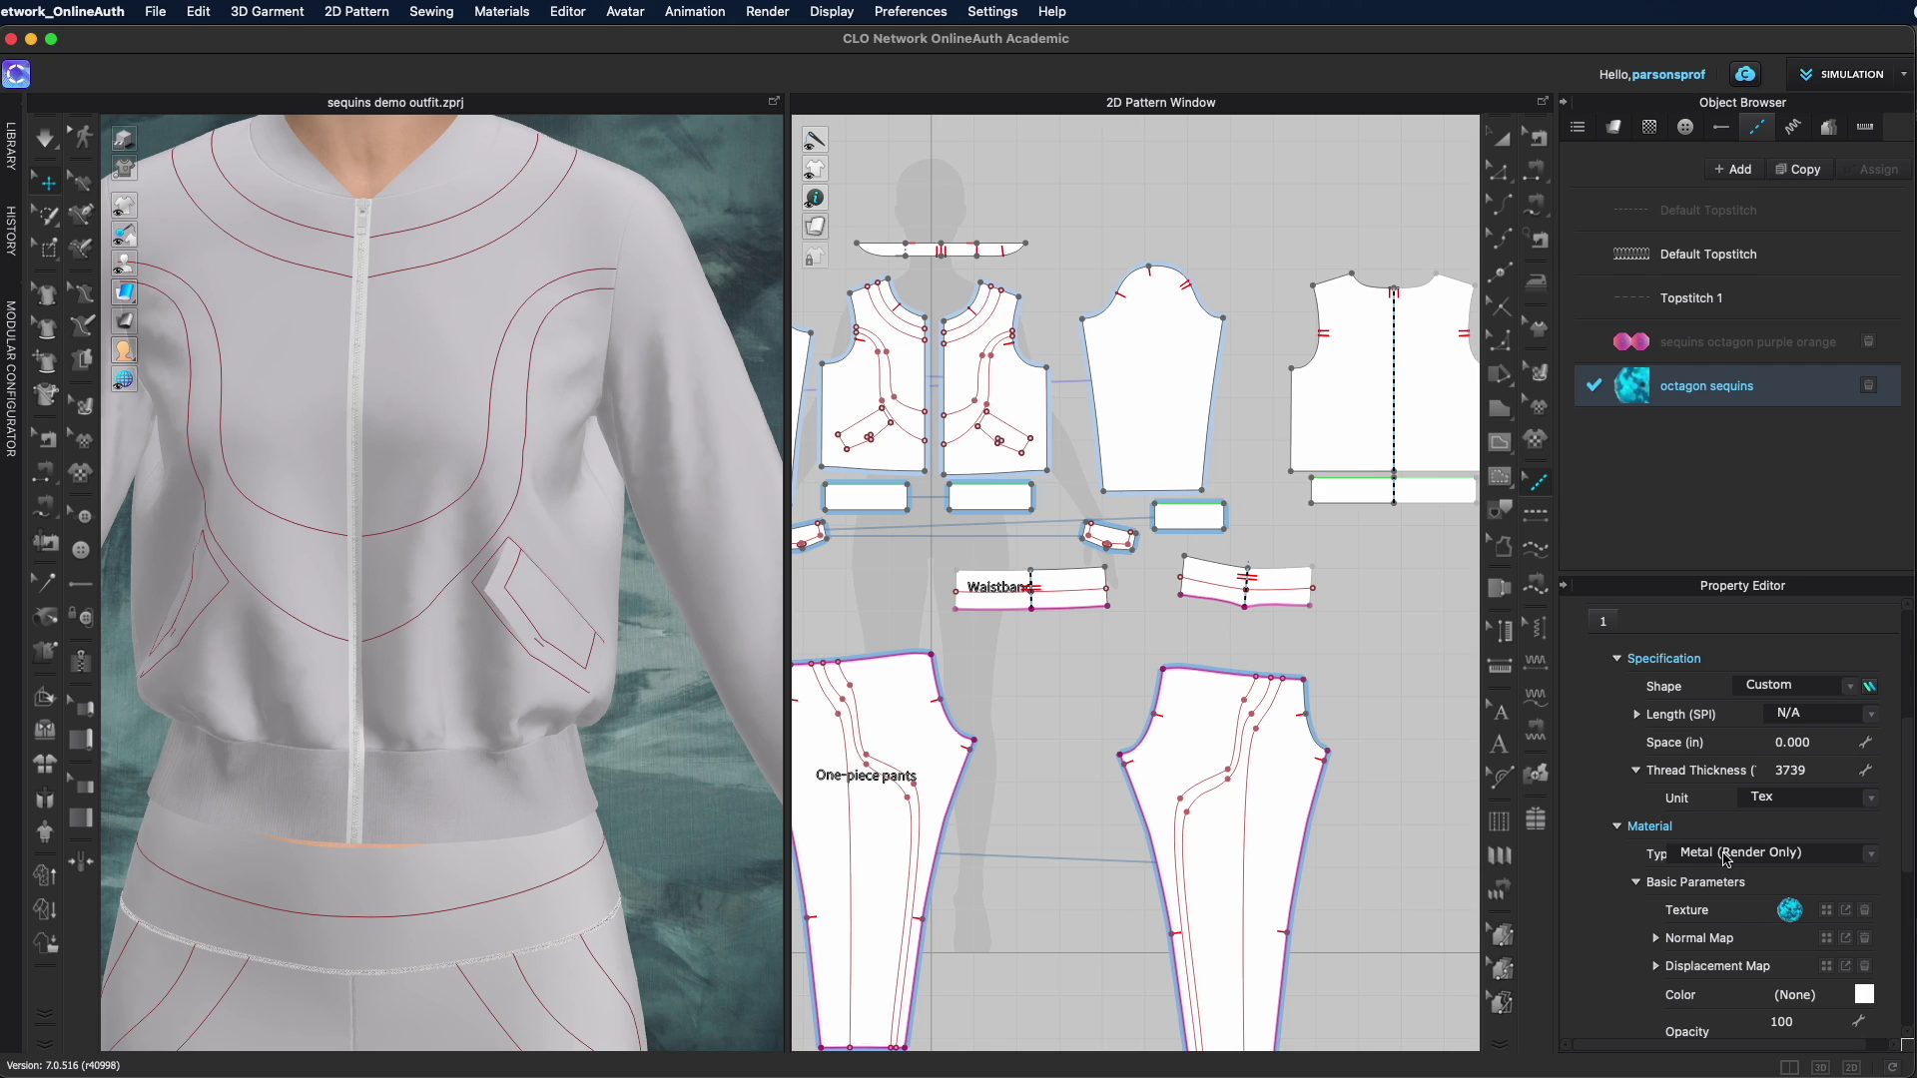
# Rename the octagon sequins topstitch as hlogram sequins
pyautogui.doubleClick(1724, 390)
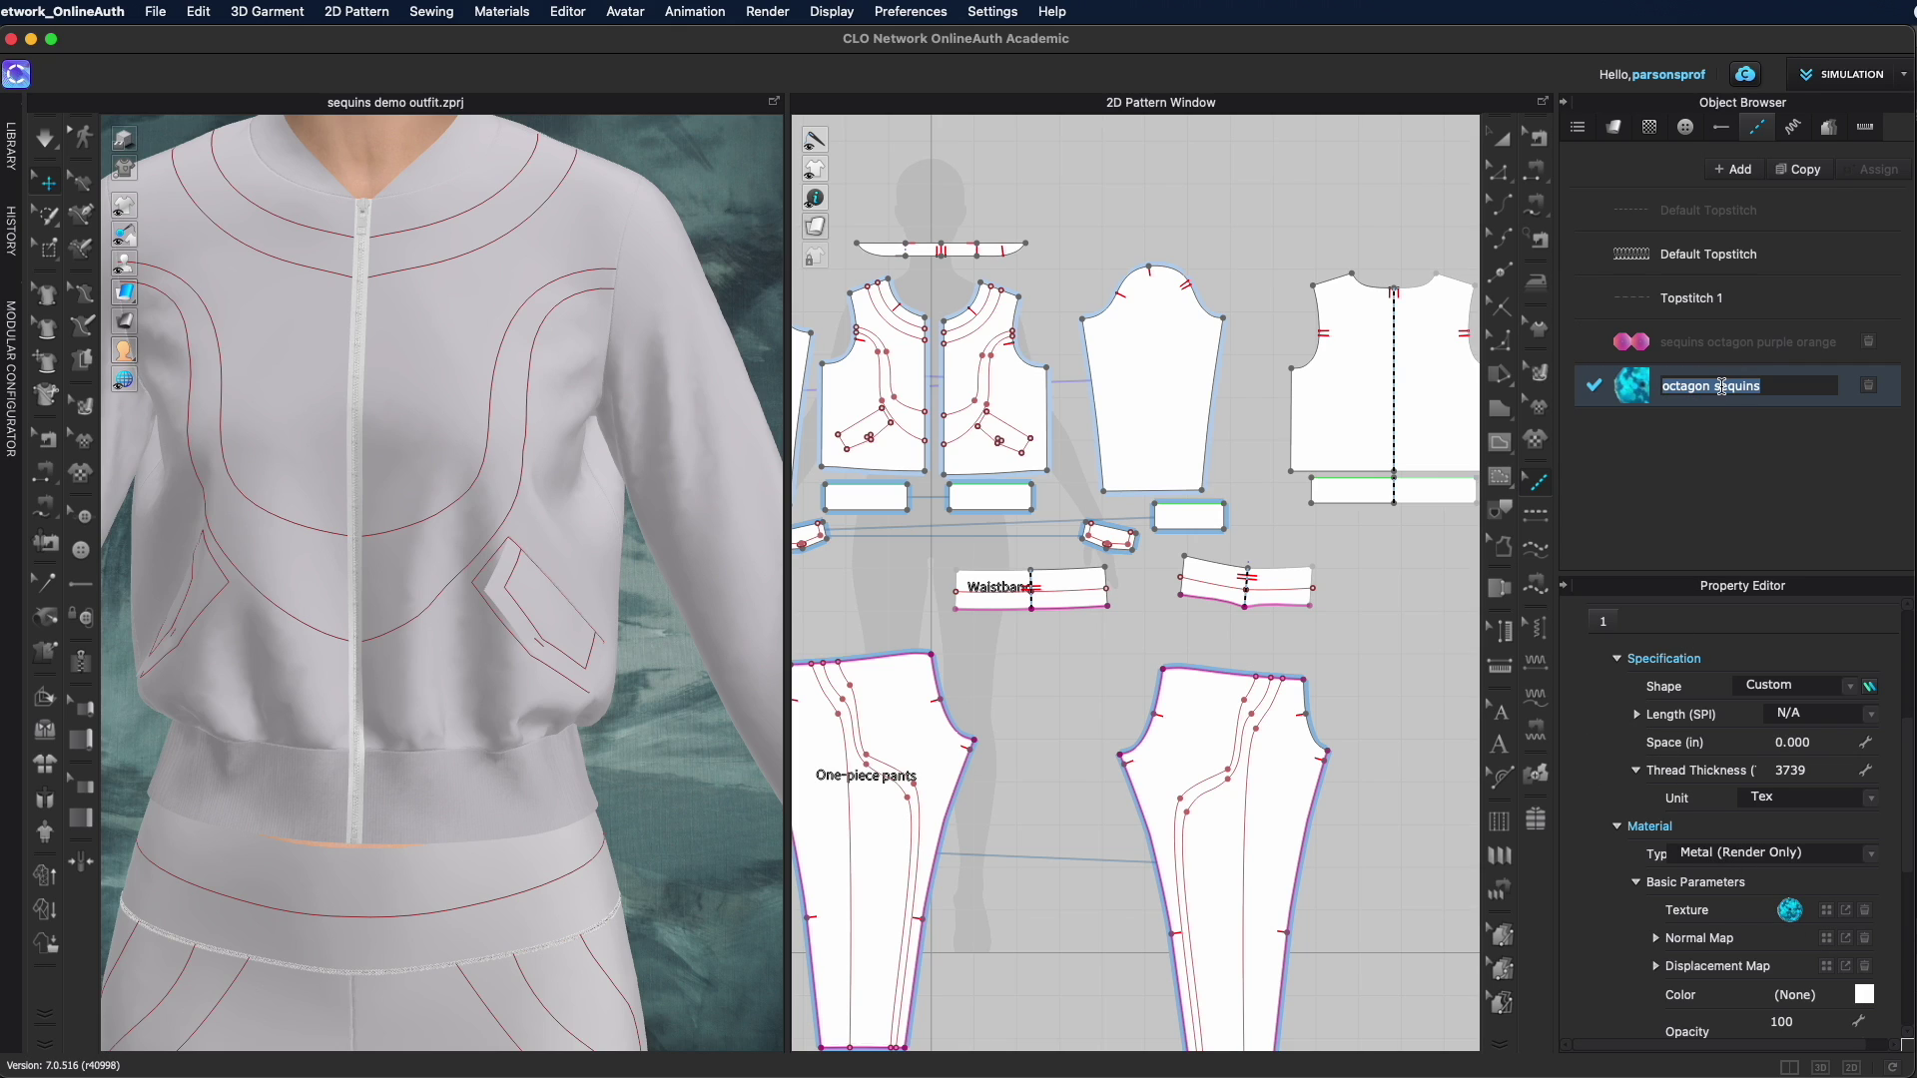
pyautogui.click(1716, 387)
pyautogui.press('BackSpace')
pyautogui.press('BackSpace')
pyautogui.press('BackSpace')
pyautogui.press('BackSpace')
pyautogui.write('hp')
pyautogui.write('ogram')
pyautogui.press('Return')
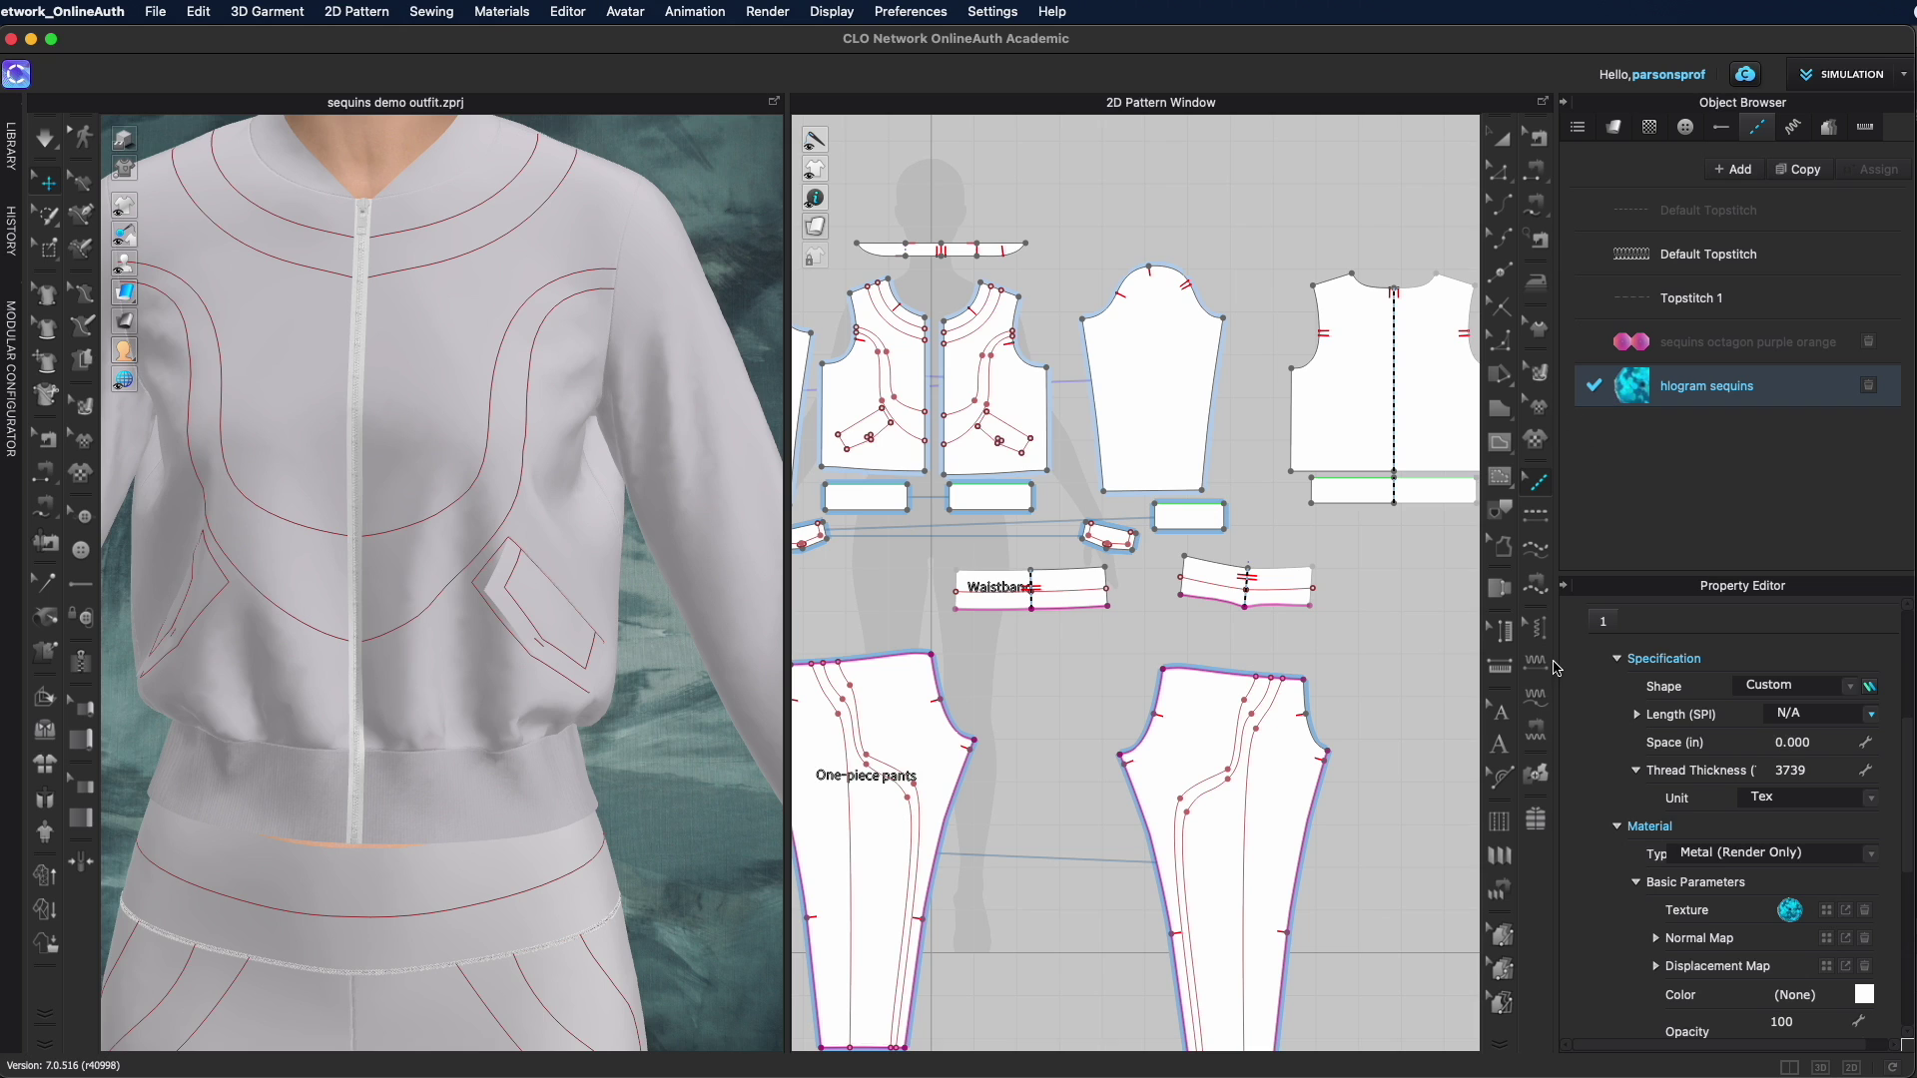
# Apply the hlogram sequins topstitch to the upper curved internal line beside the neckline on the jacket front with Segment Topstitch
pyautogui.scroll(3, 512, 329)
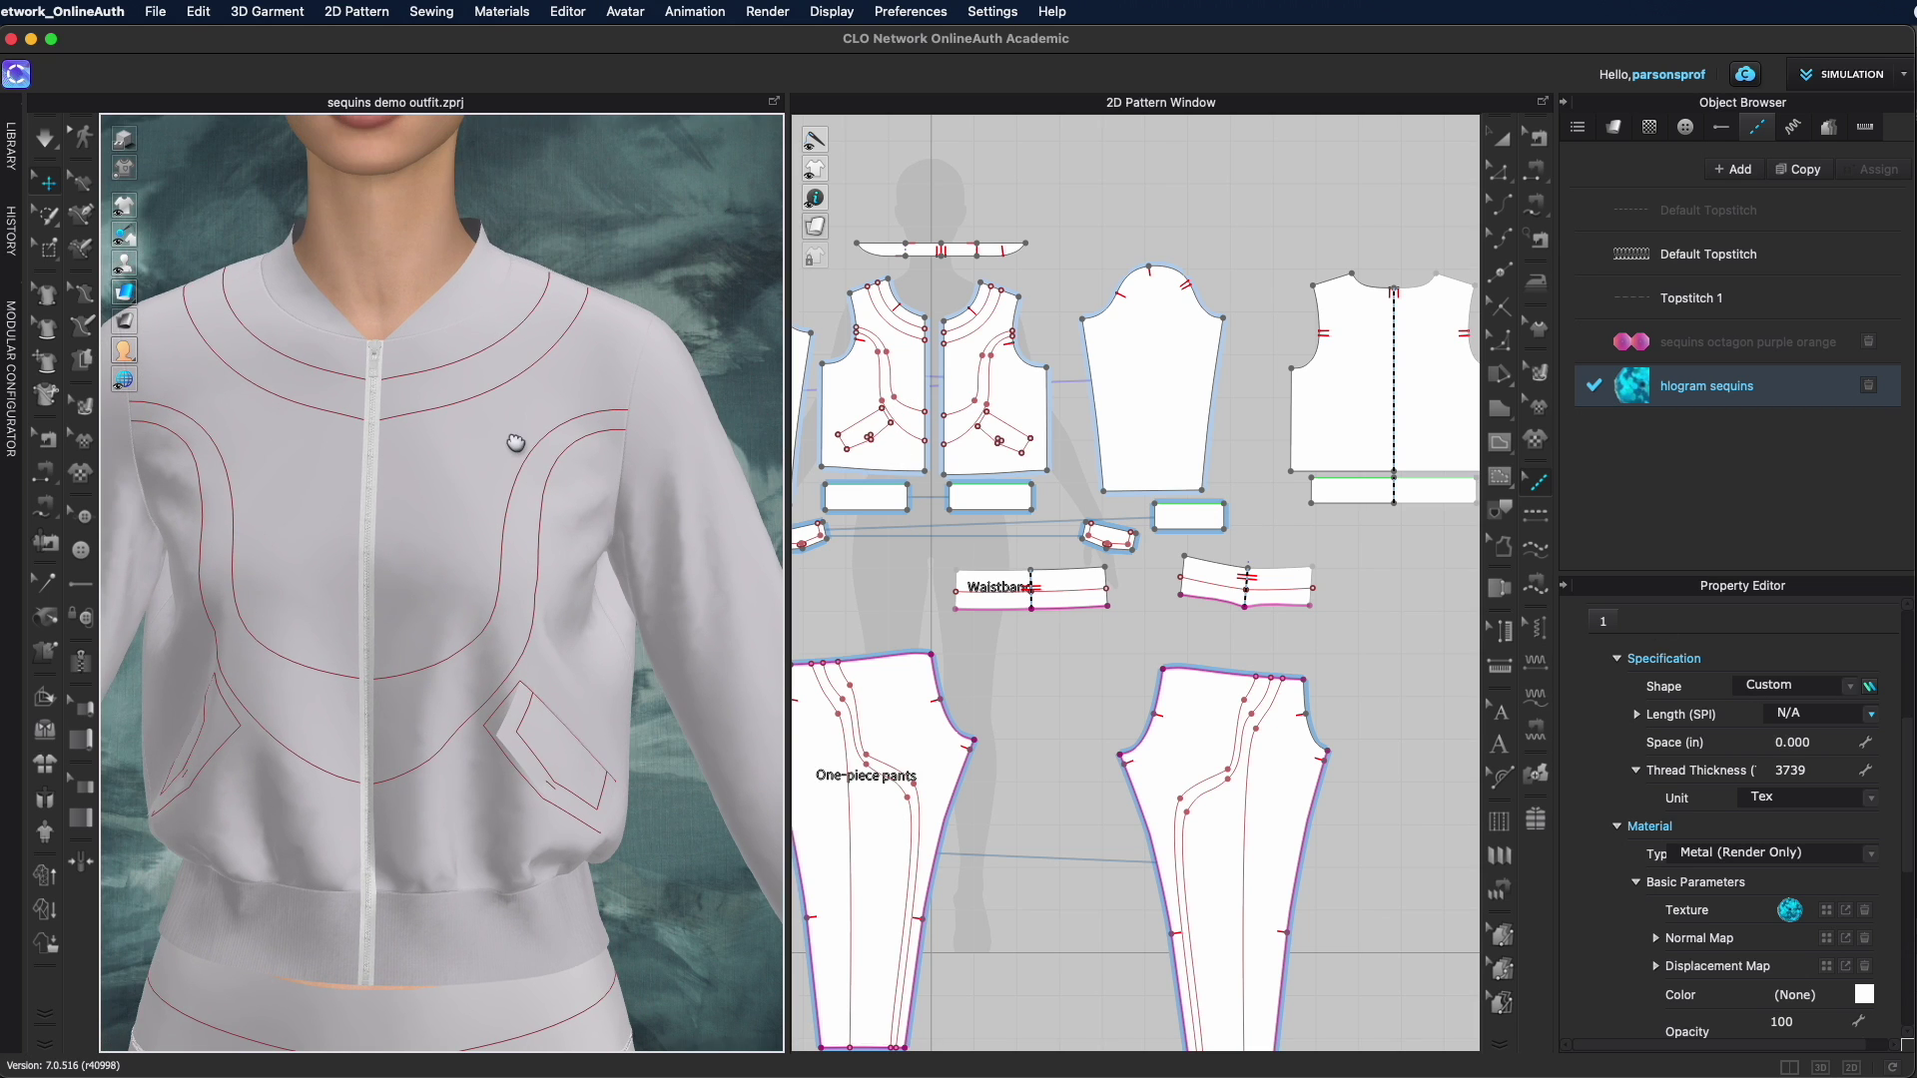
pyautogui.scroll(1, 569, 416)
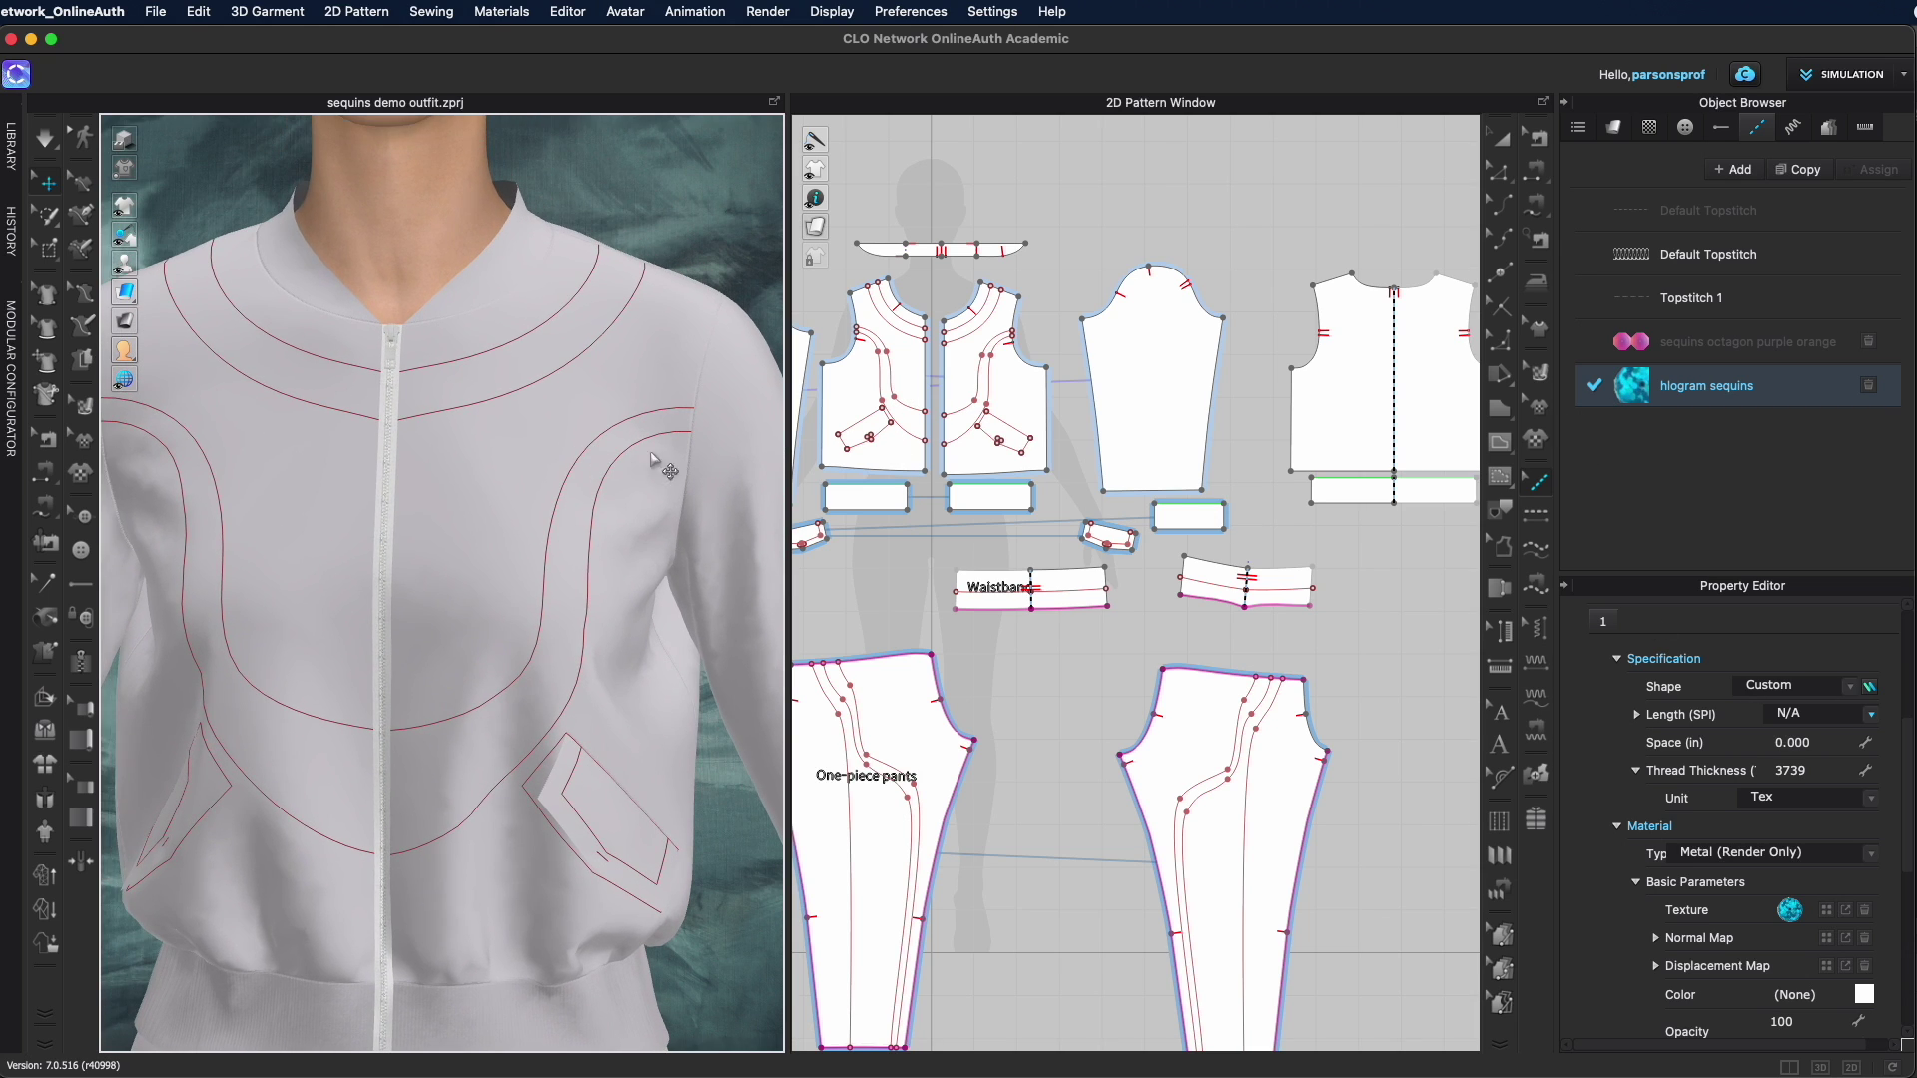
pyautogui.click(1538, 517)
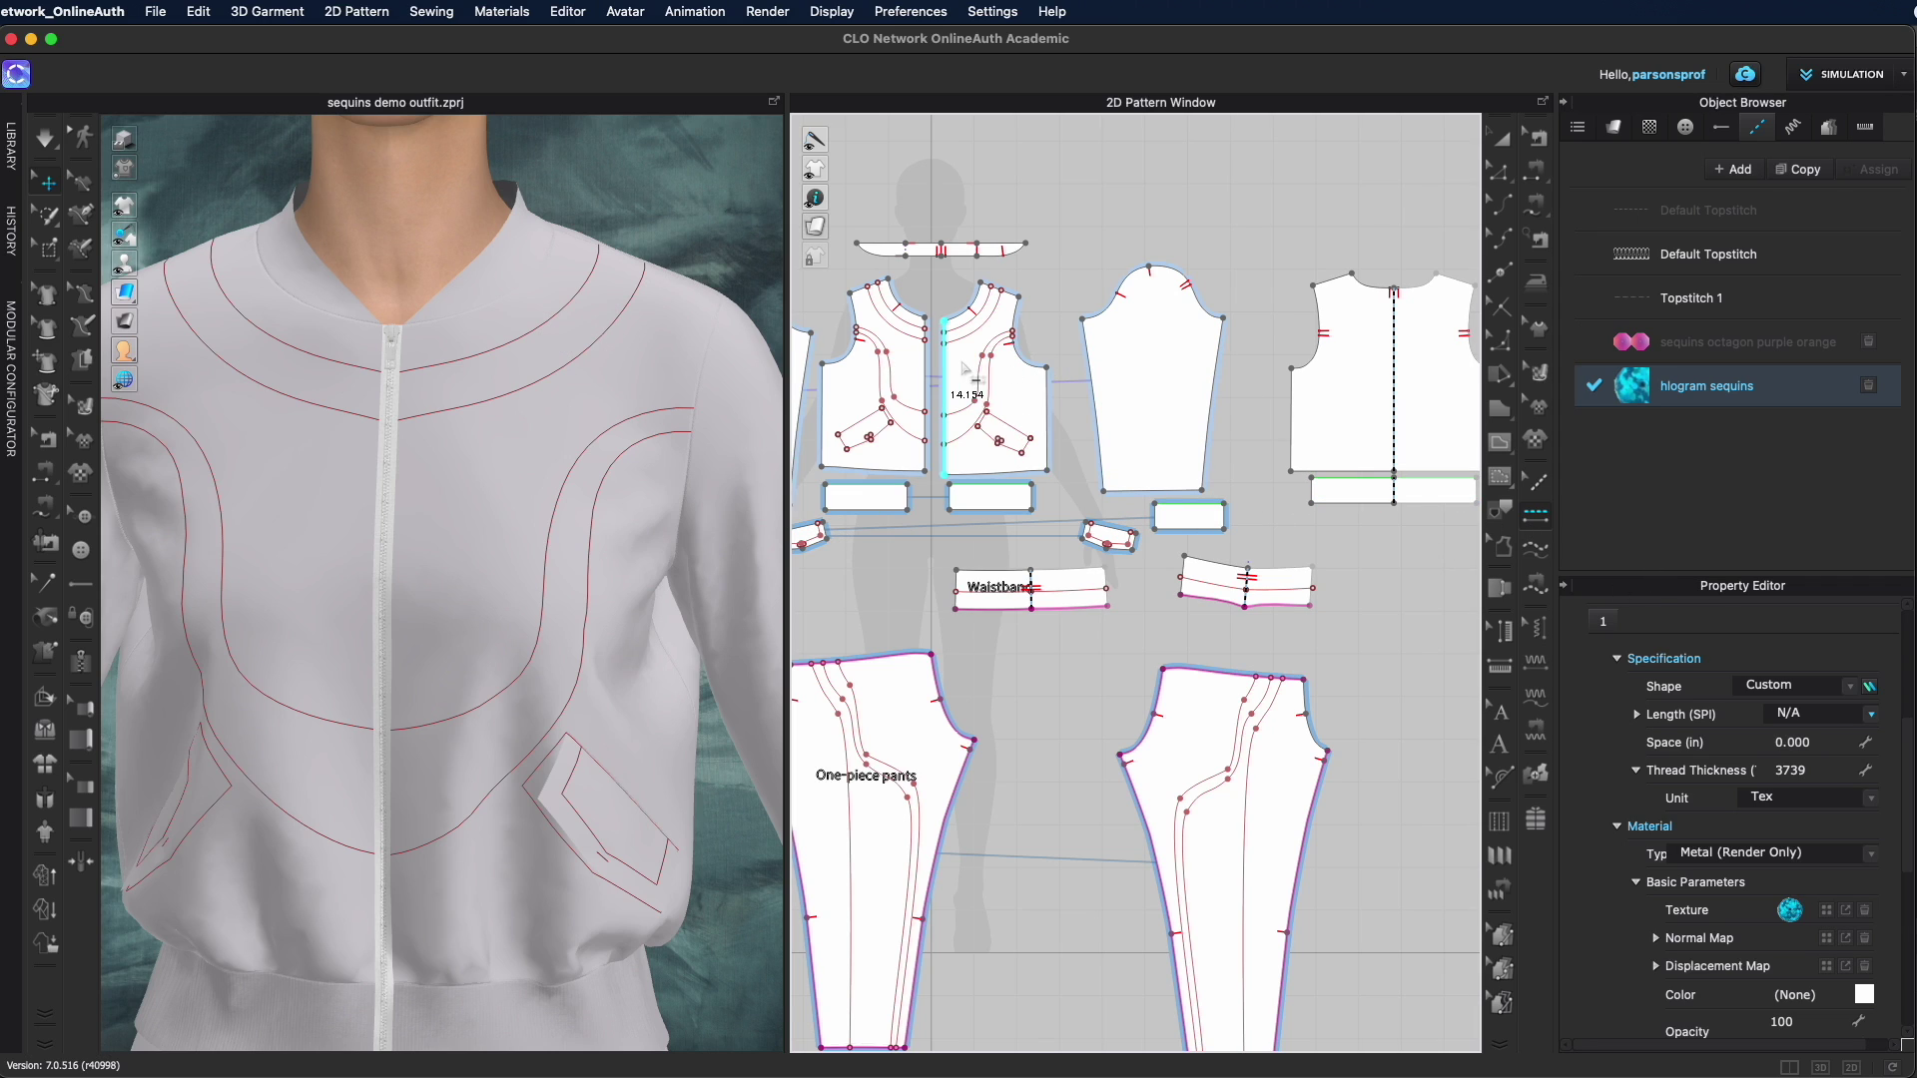
pyautogui.scroll(3, 927, 240)
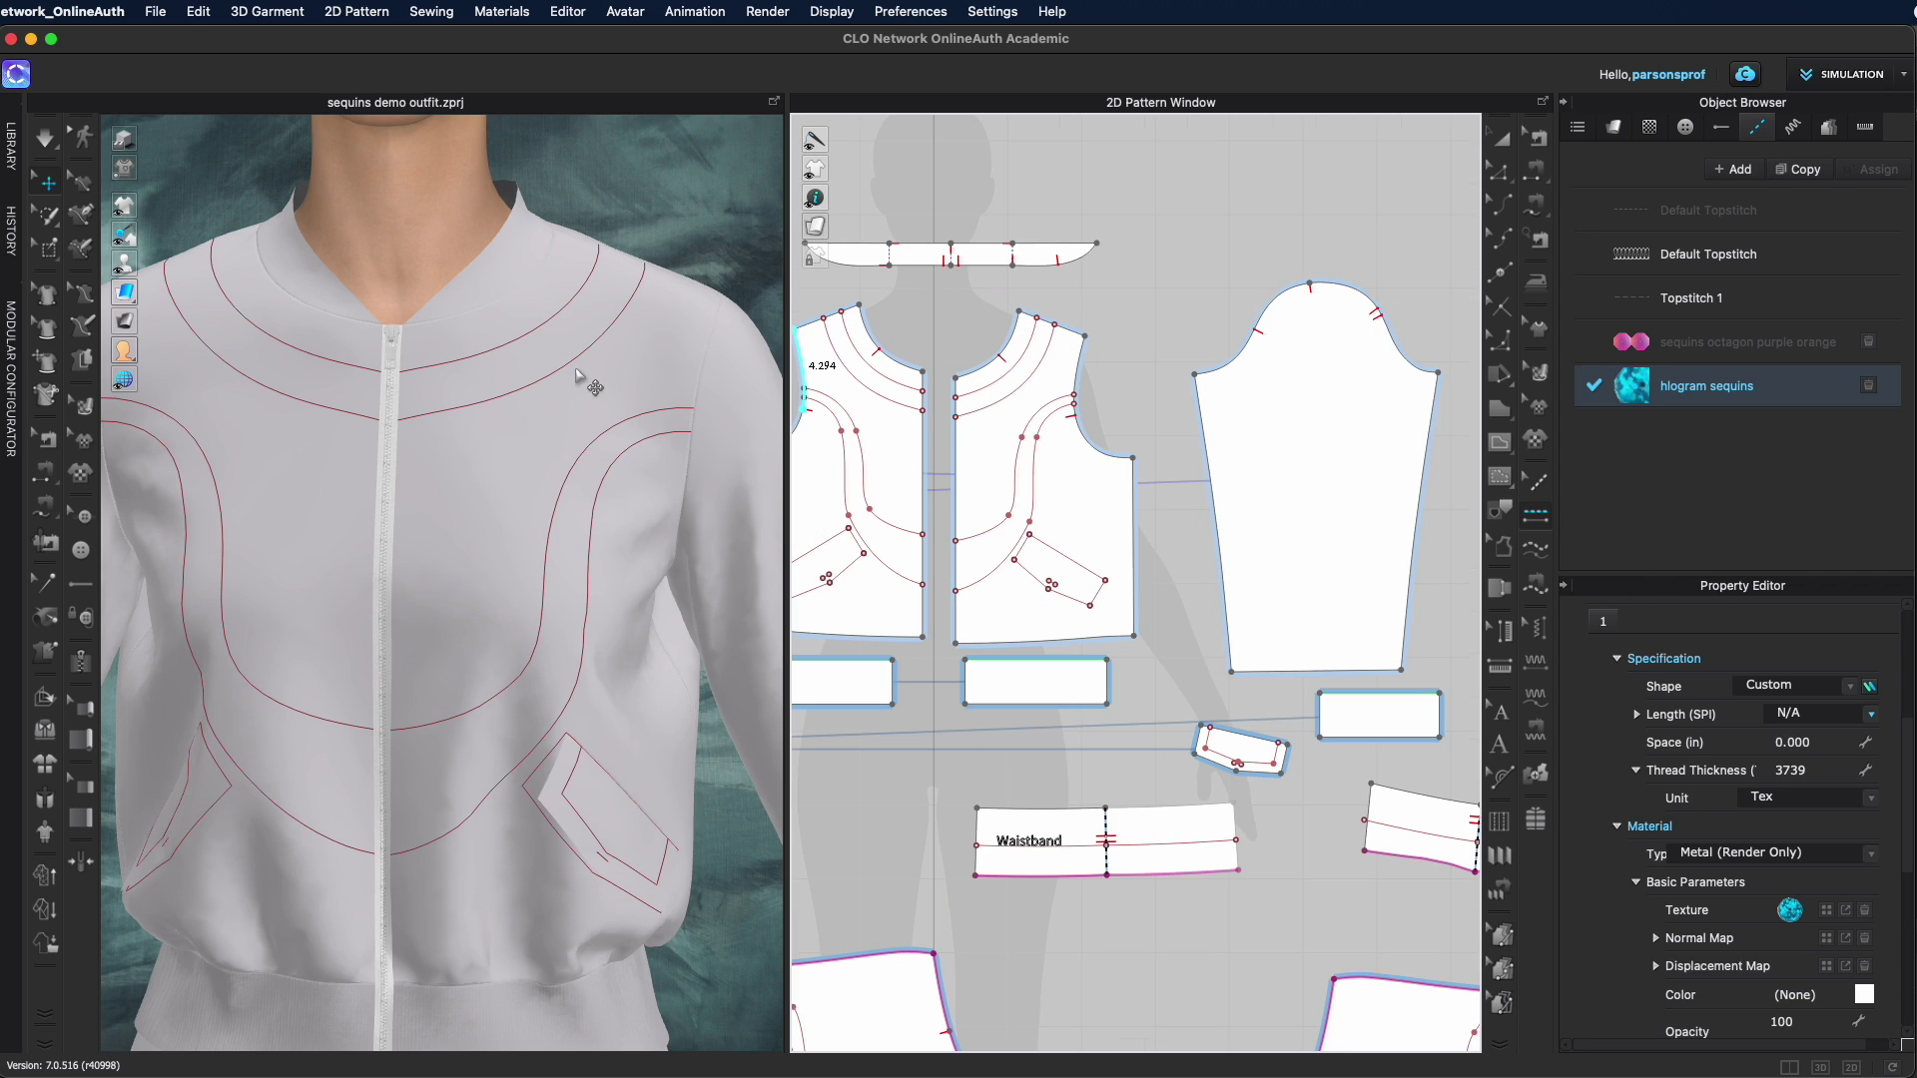
pyautogui.click(519, 348)
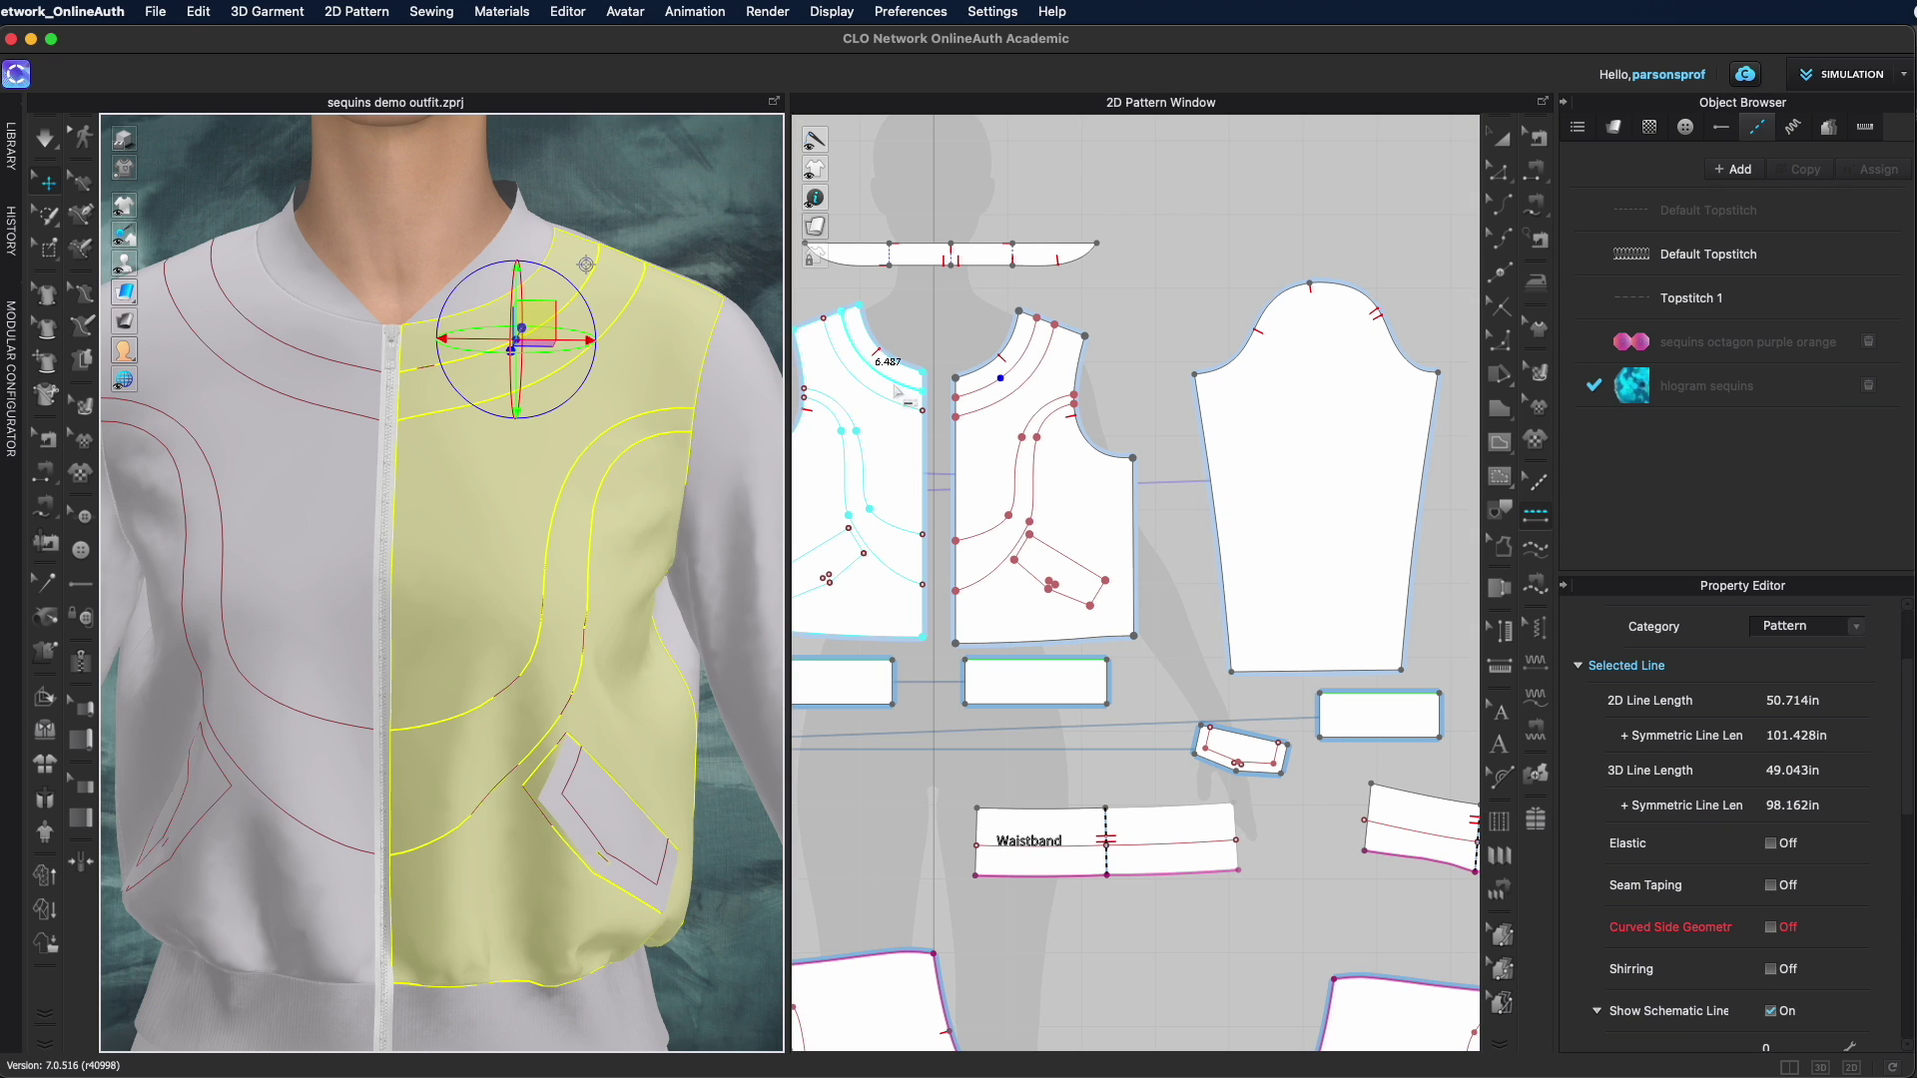
pyautogui.click(1186, 295)
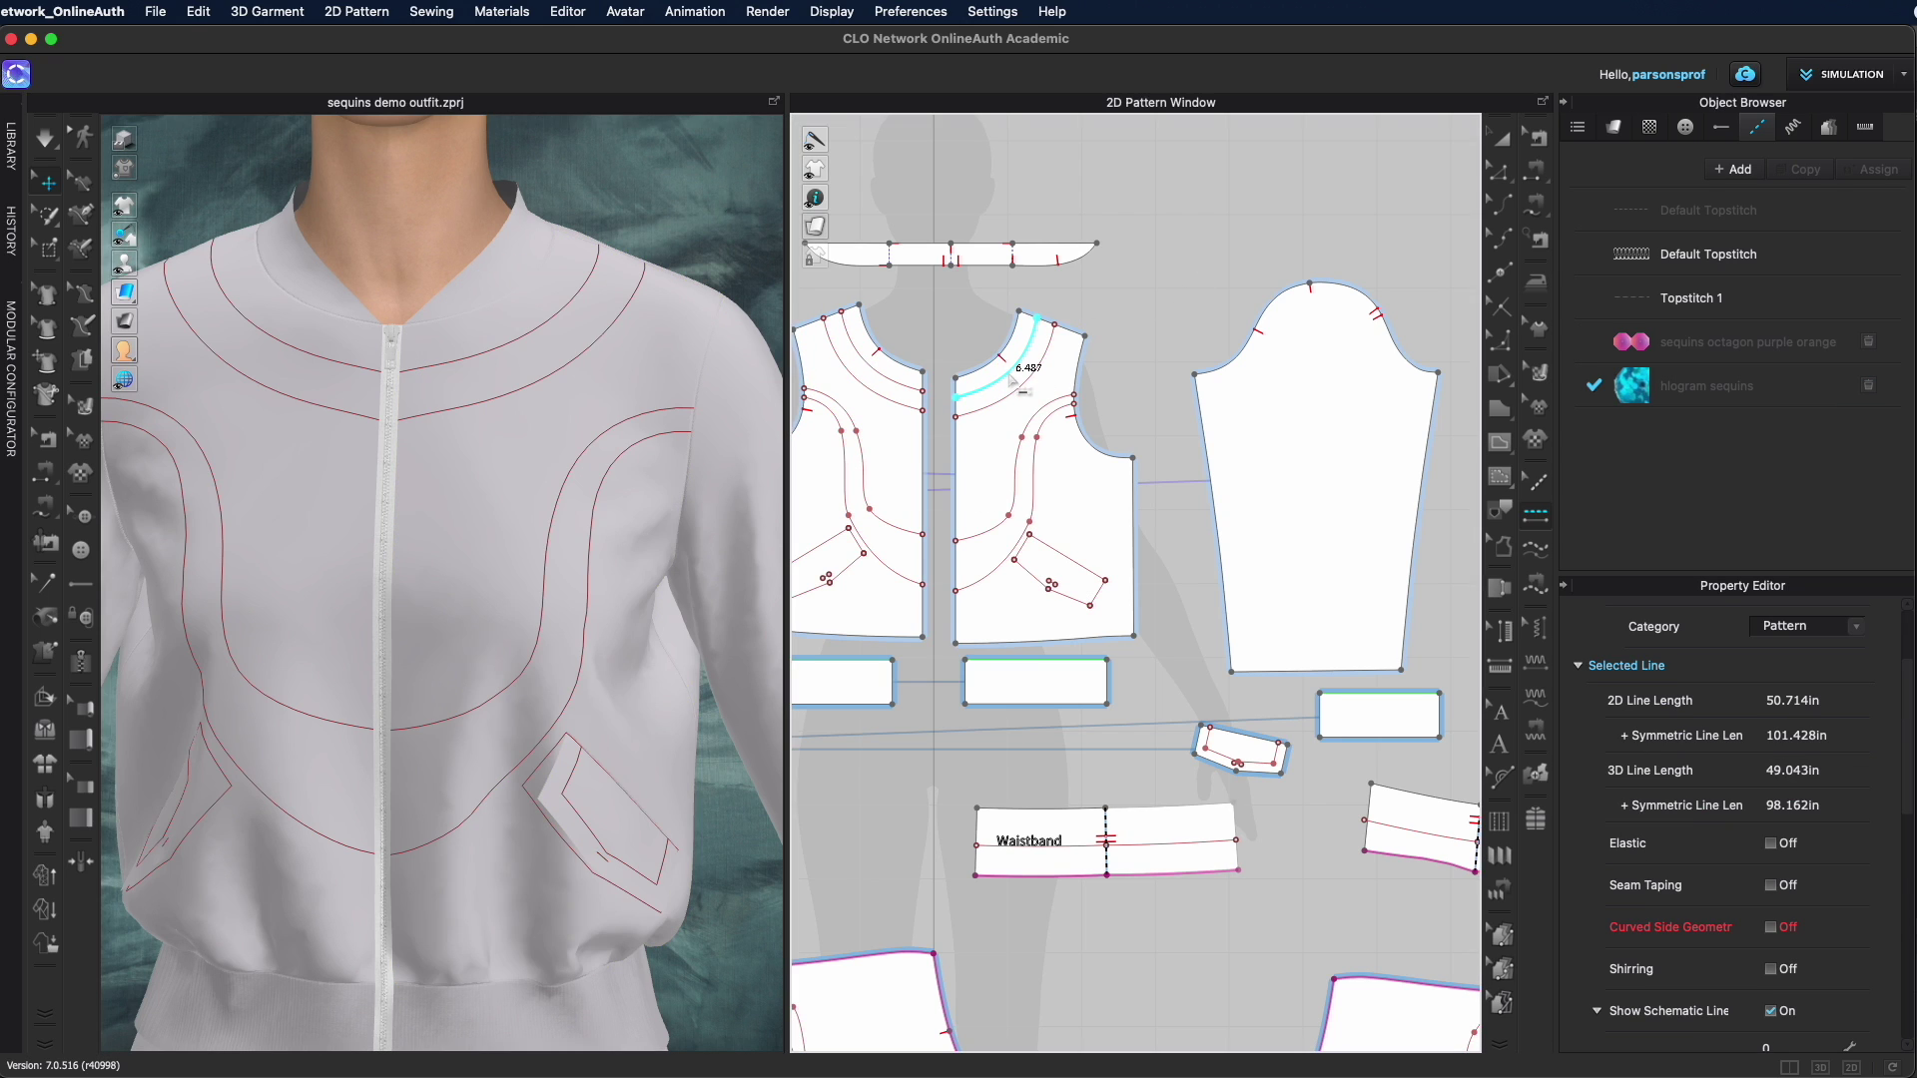
pyautogui.click(1012, 379)
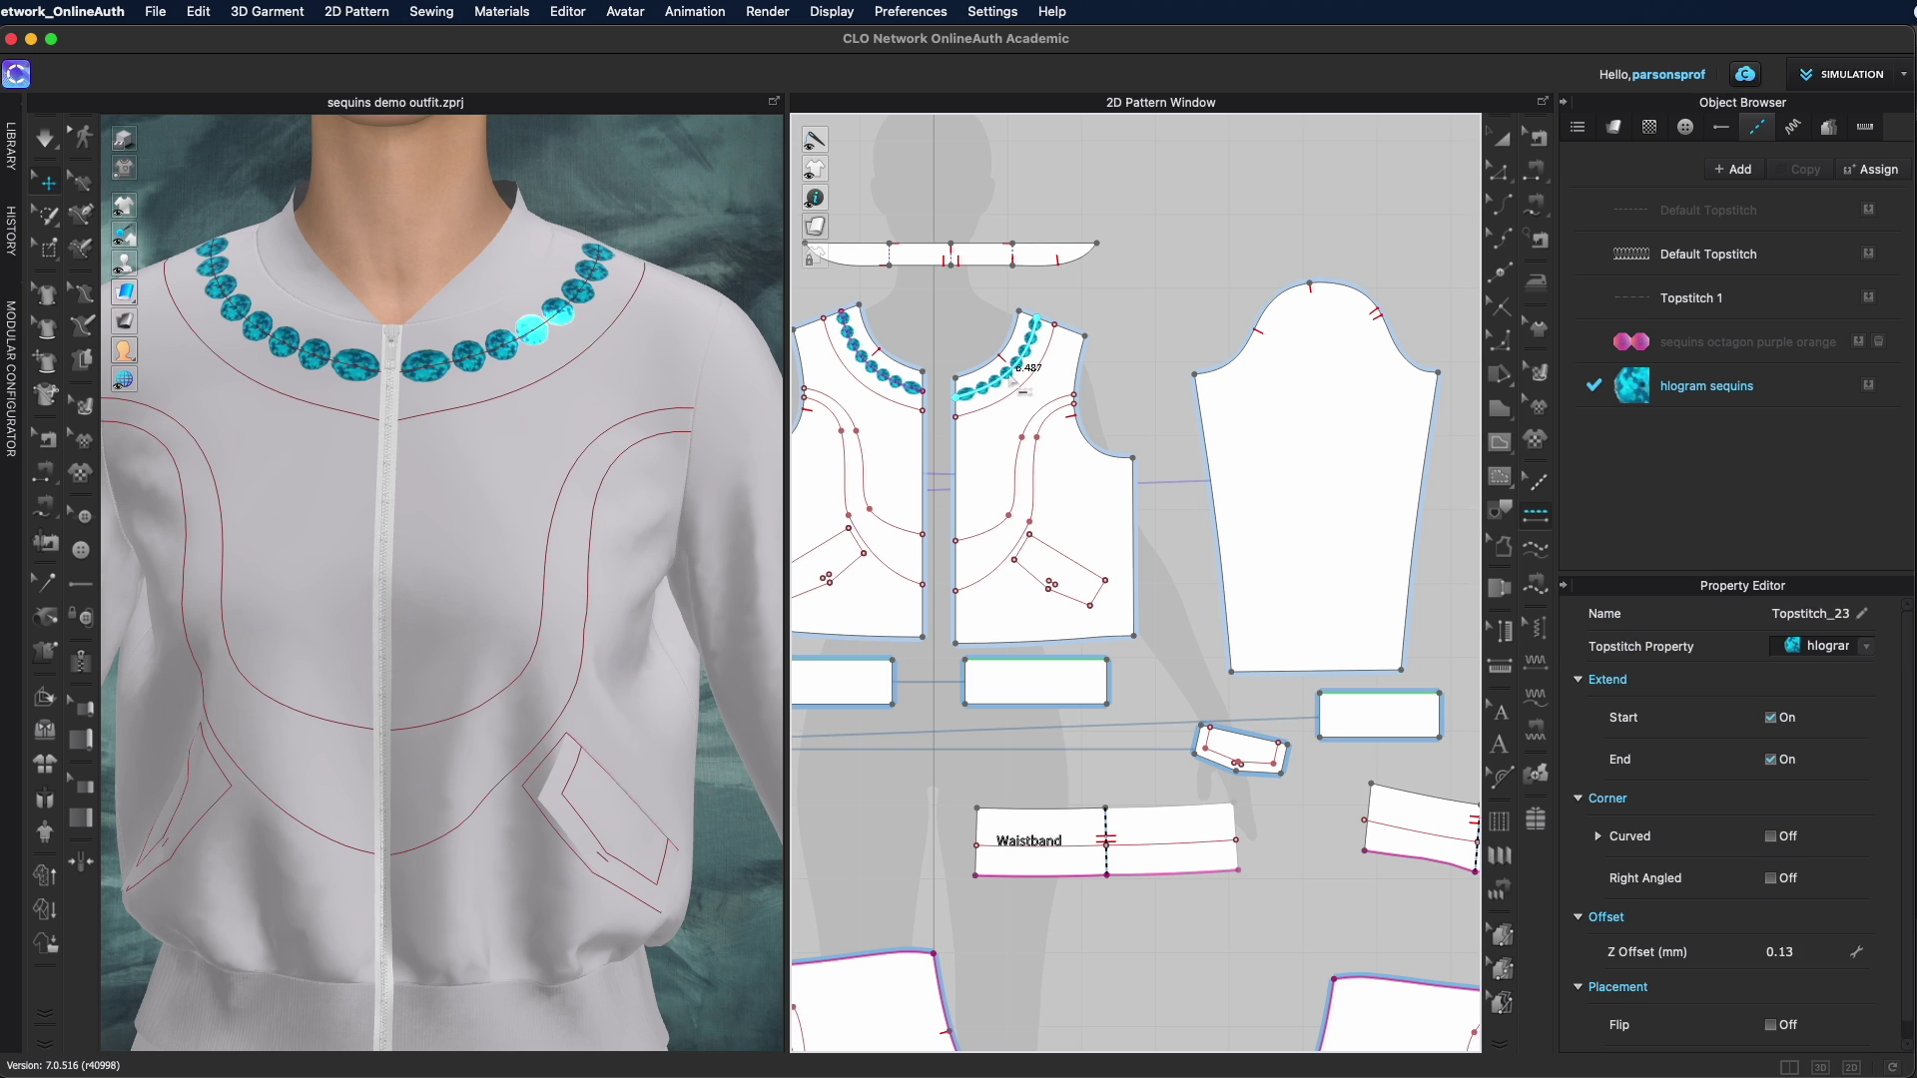
pyautogui.moveTo(632, 518); pyautogui.dragTo(707, 529, button='right')
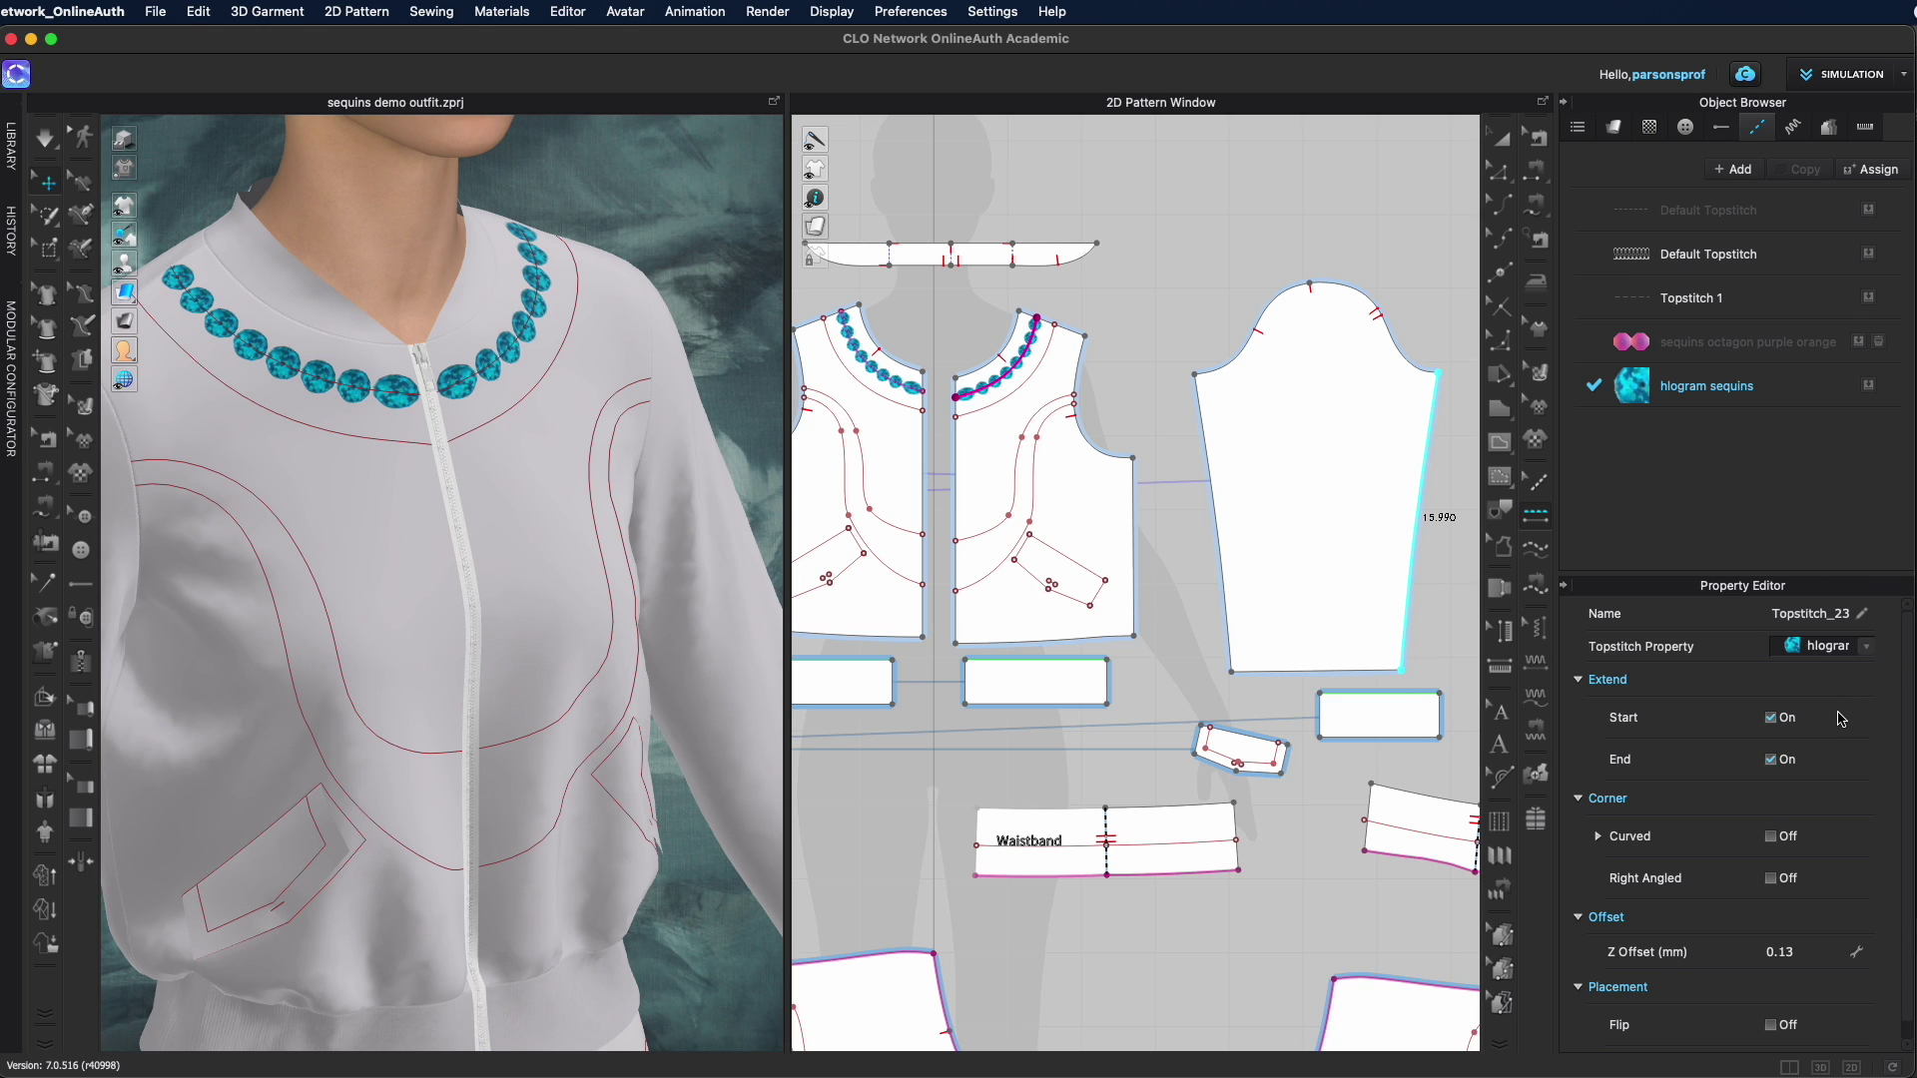
# Select the hlogram sequins topstitch and hide the garment's red internal lines in the 3D view
pyautogui.click(1780, 399)
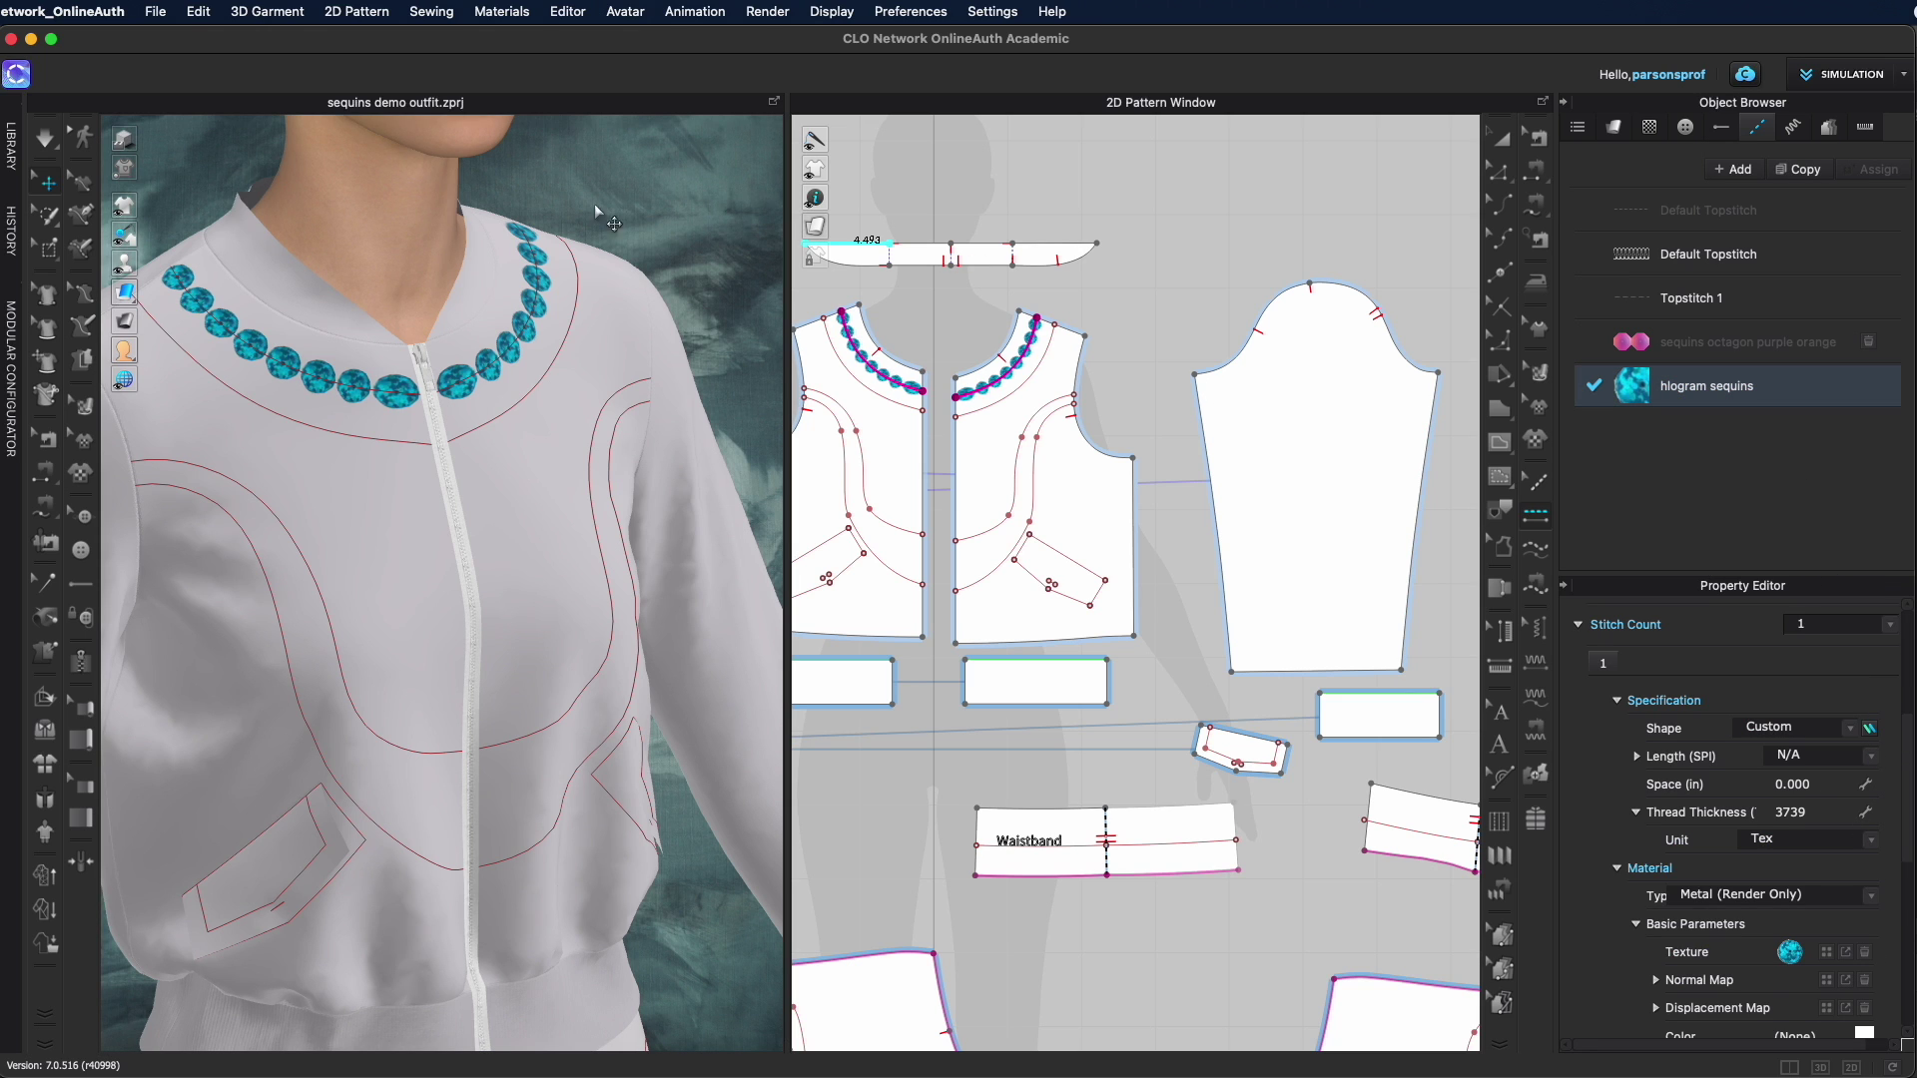
pyautogui.moveTo(578, 413); pyautogui.dragTo(436, 389, button='right')
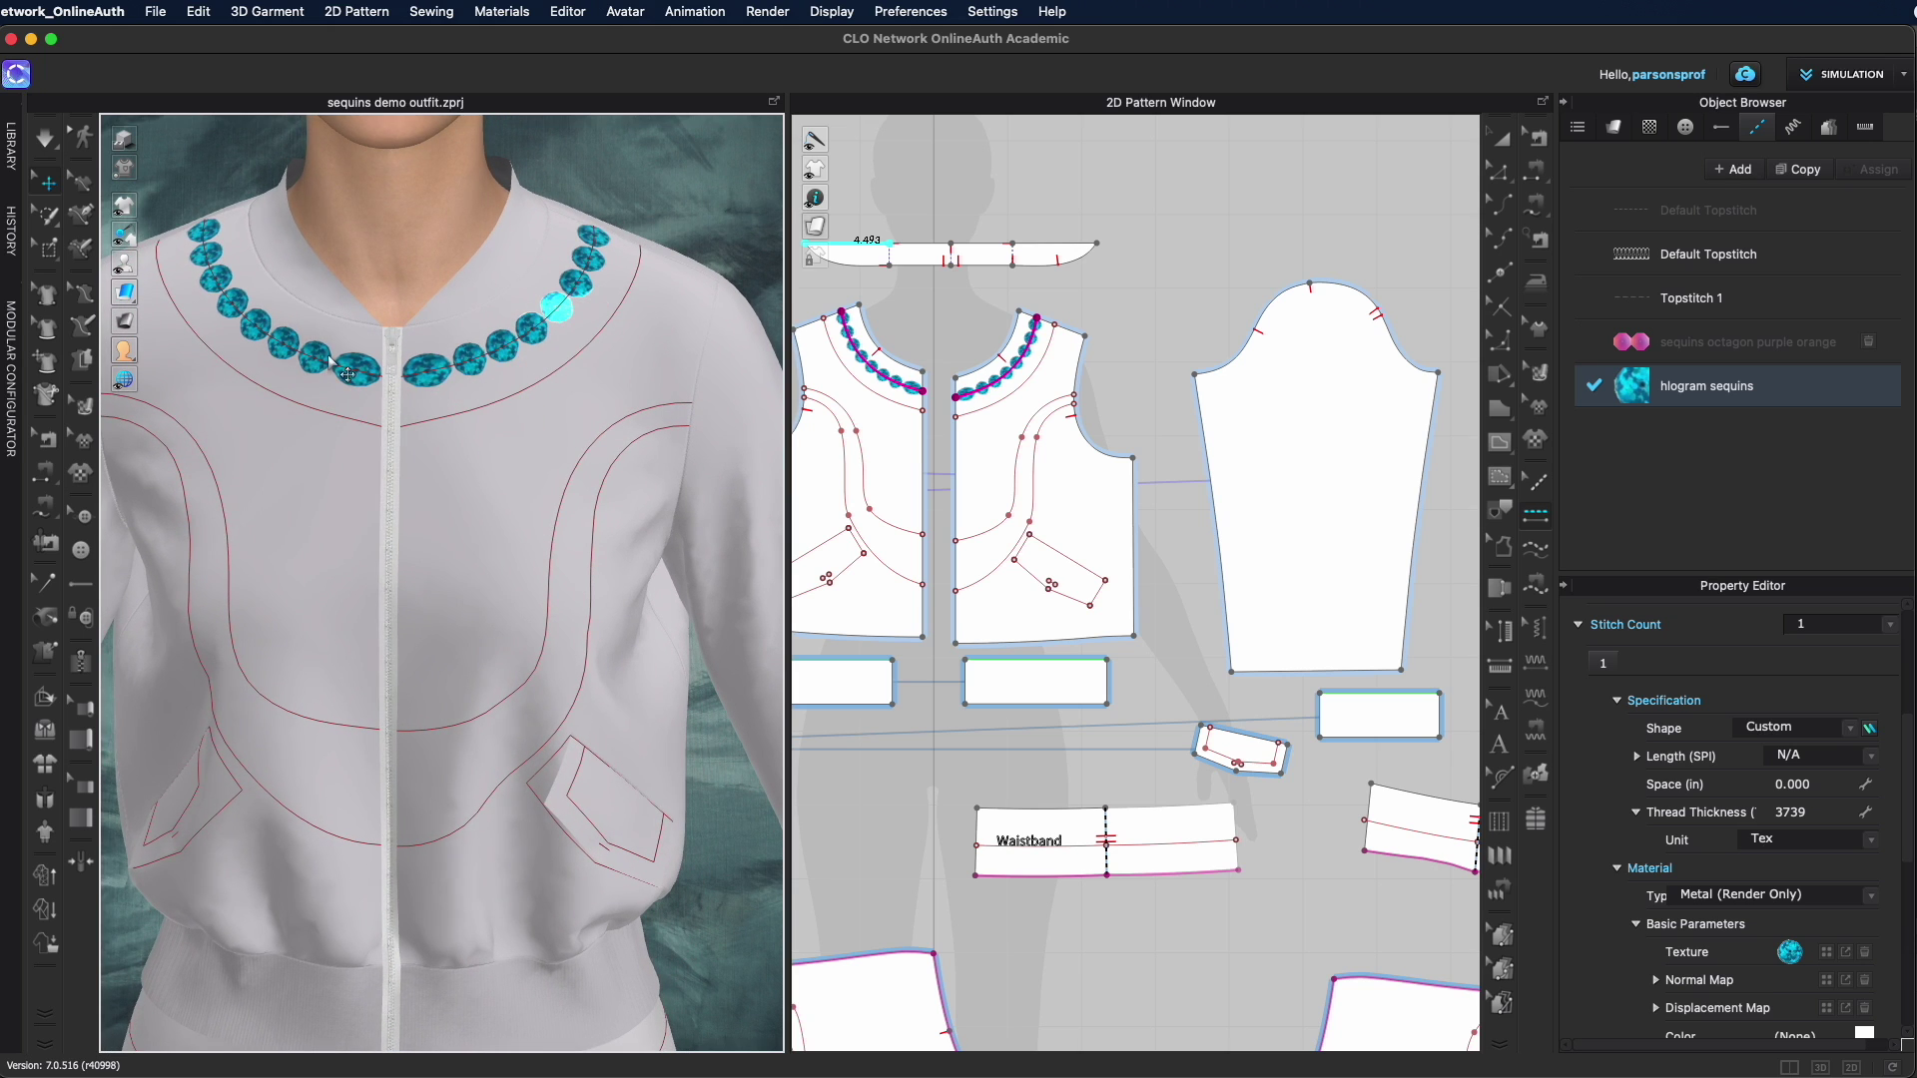
pyautogui.moveTo(125, 208)
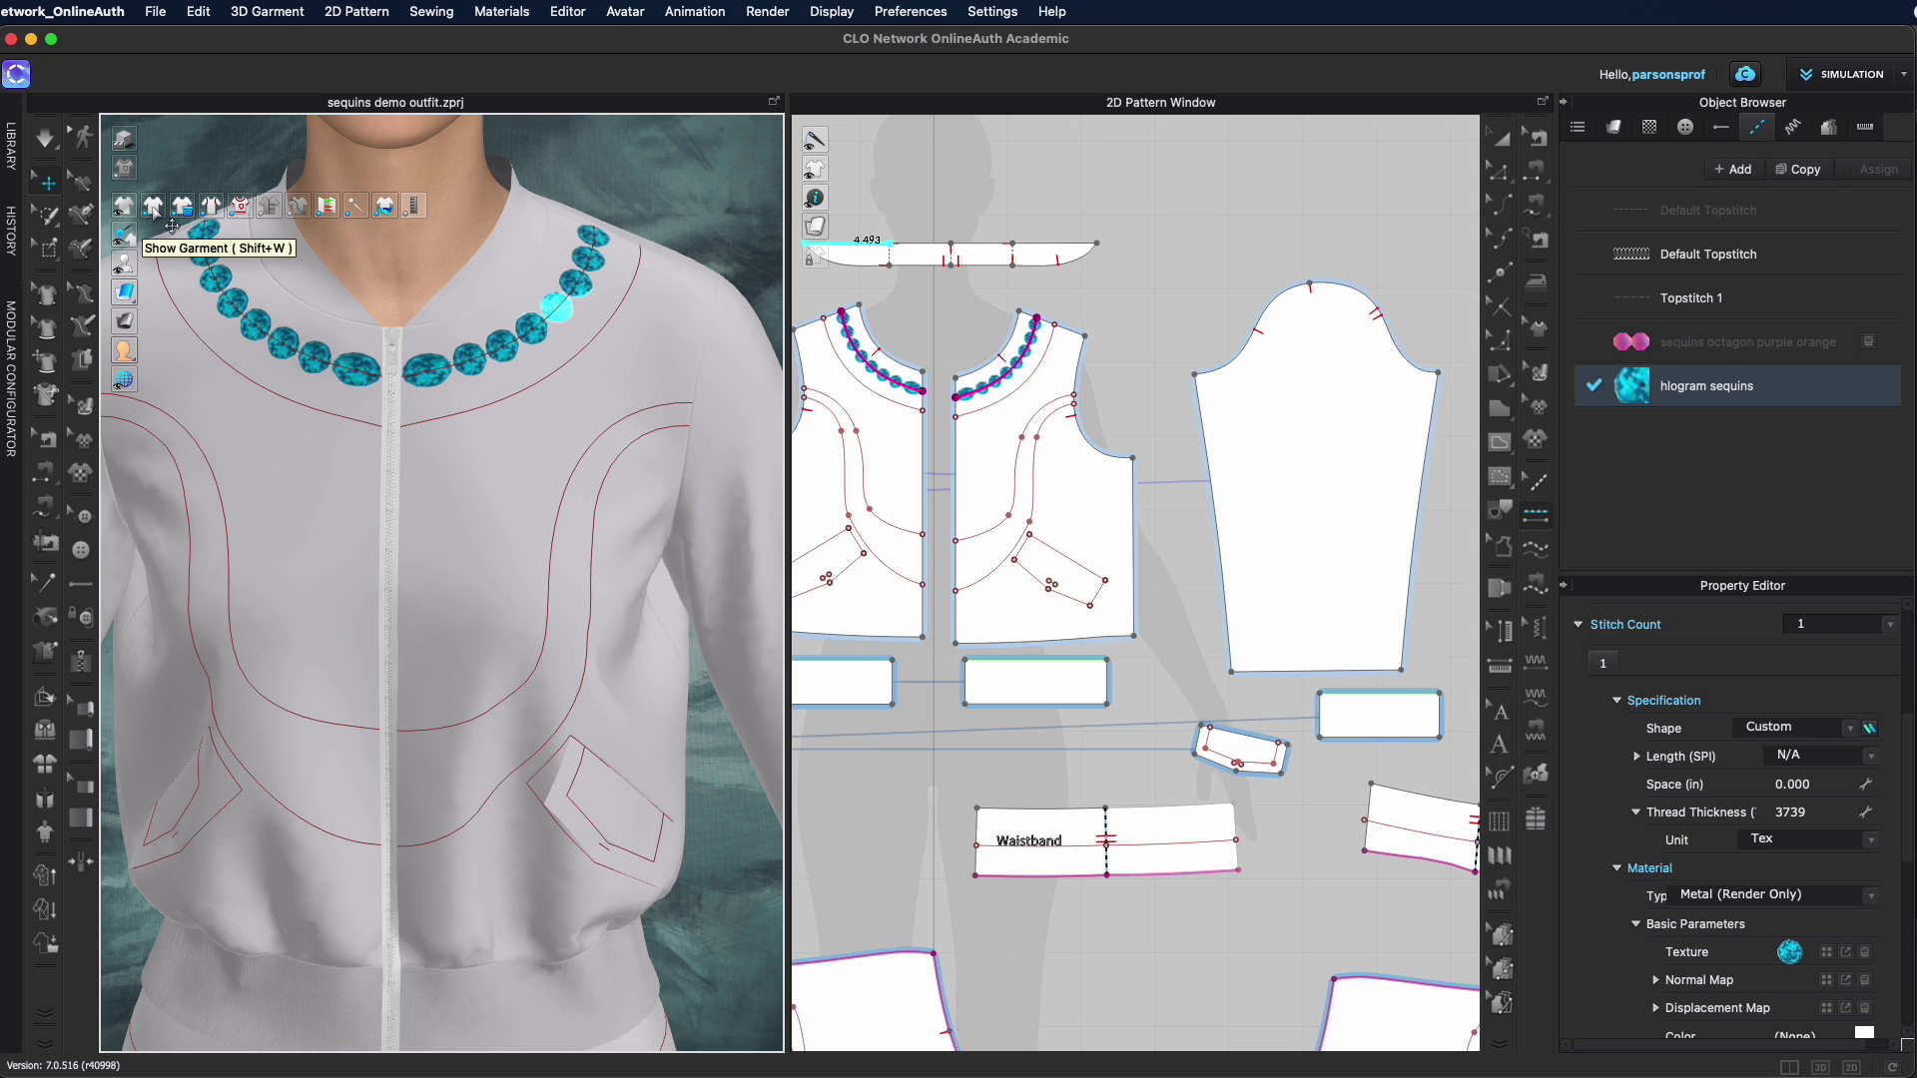
pyautogui.click(242, 206)
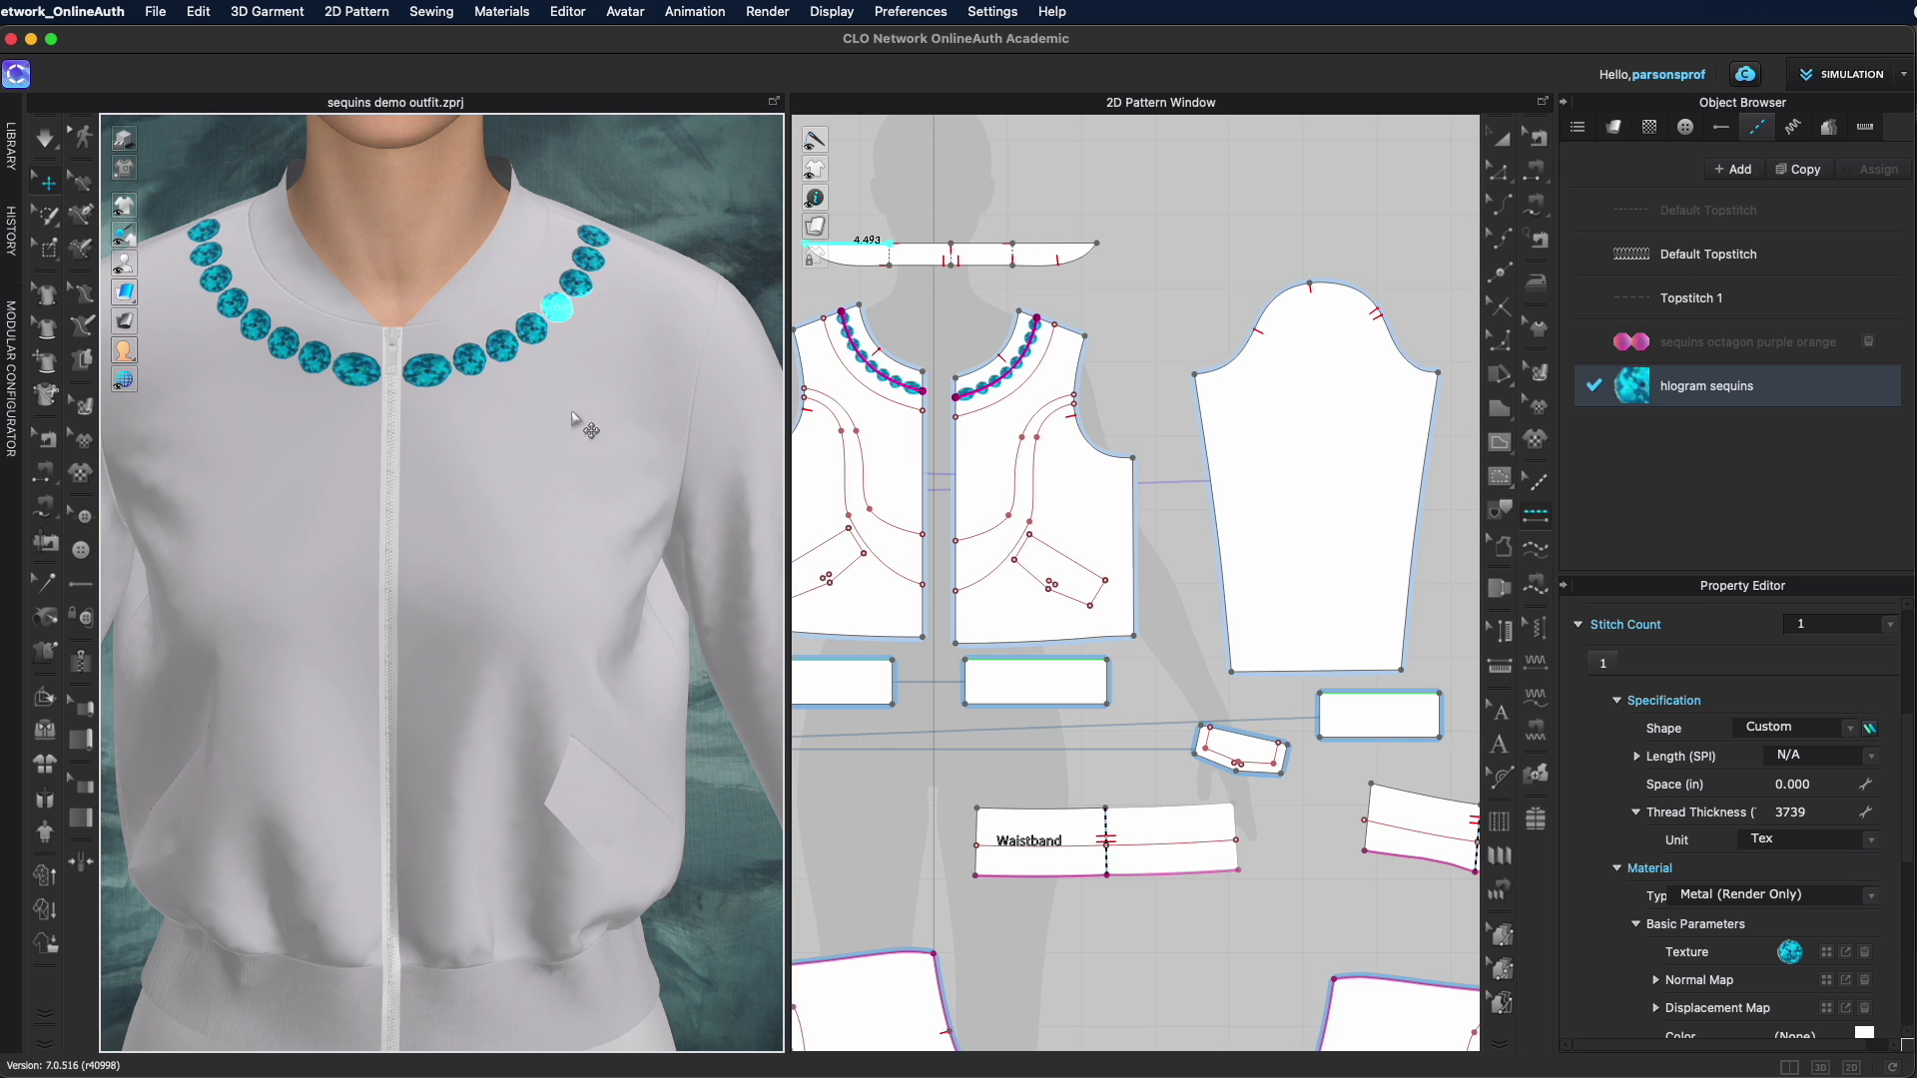
# Examine the blue hologram sequin row around the jacket neckline in 3D at different distances
pyautogui.moveTo(615, 477); pyautogui.dragTo(649, 439, button='right')
pyautogui.hscroll(-5, 1241, 513)
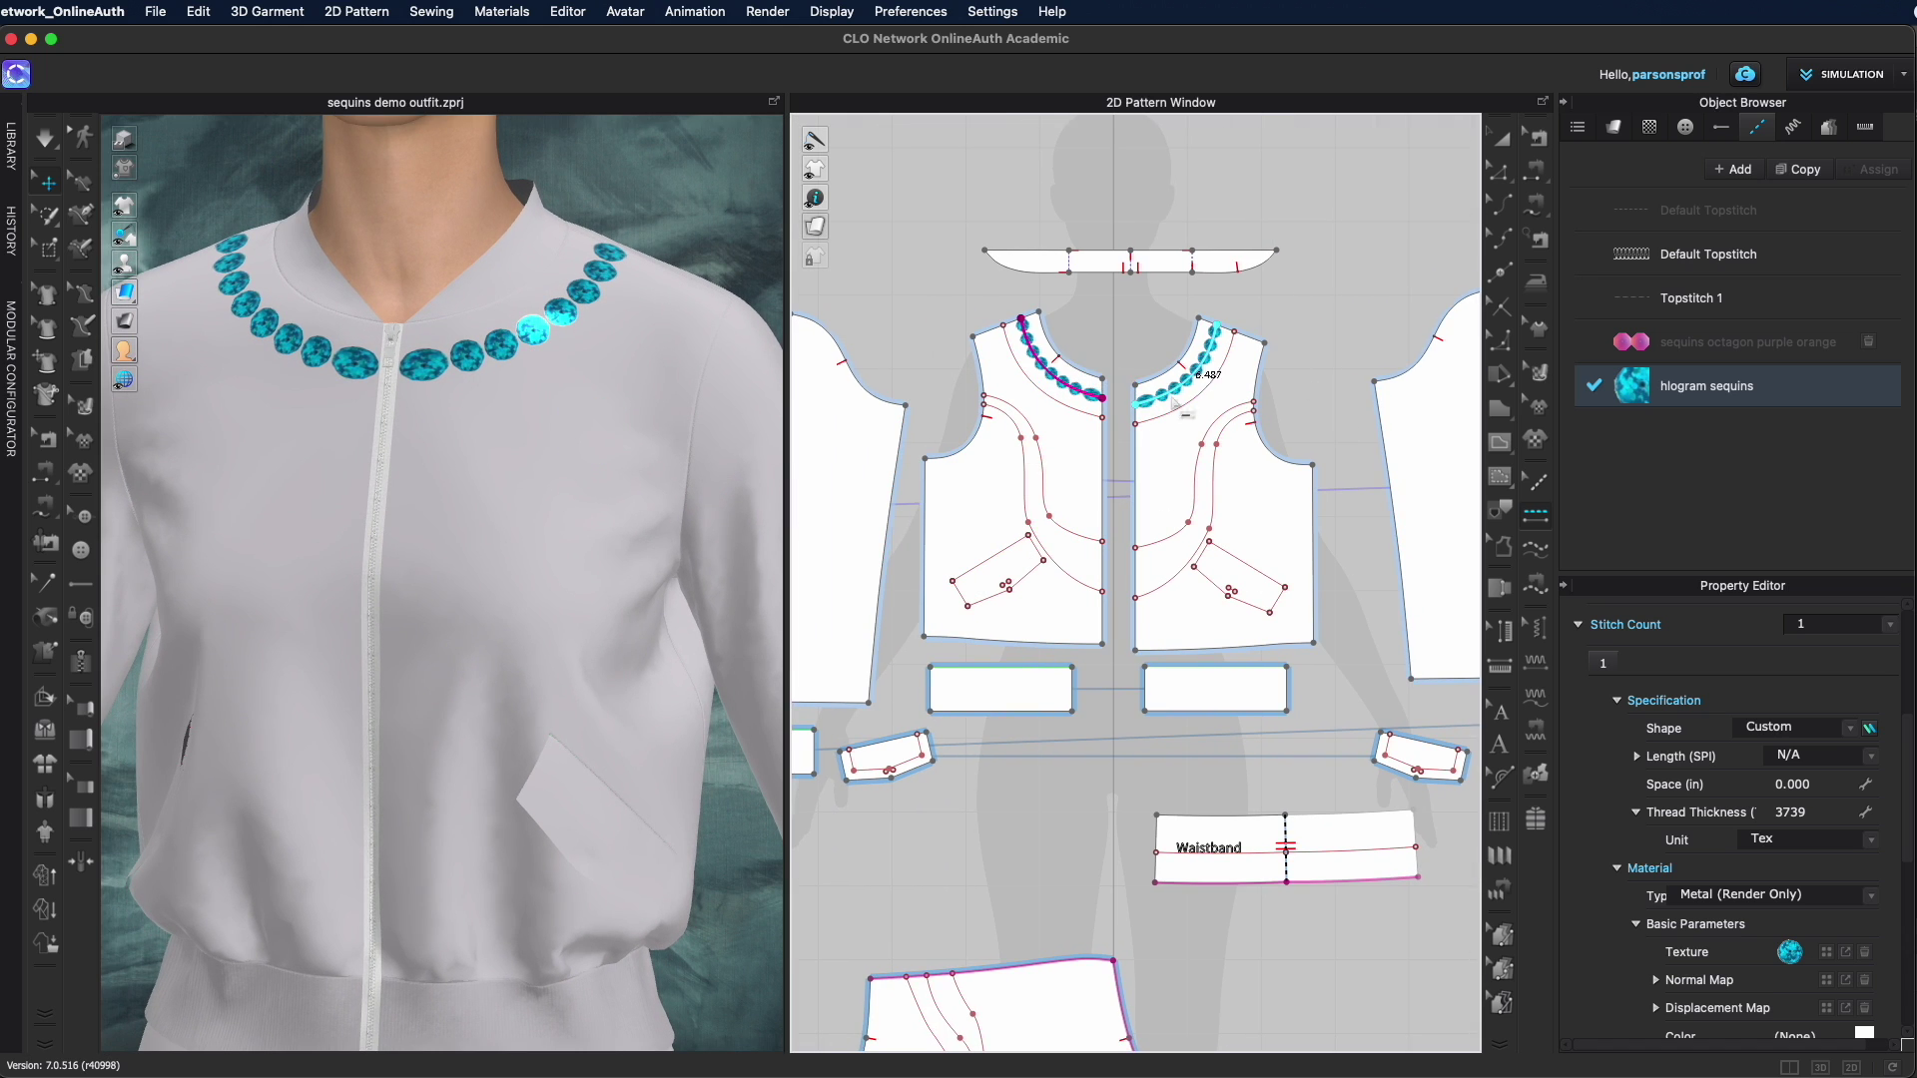
pyautogui.moveTo(608, 500); pyautogui.dragTo(567, 680, button='right')
pyautogui.scroll(-5, 669, 526)
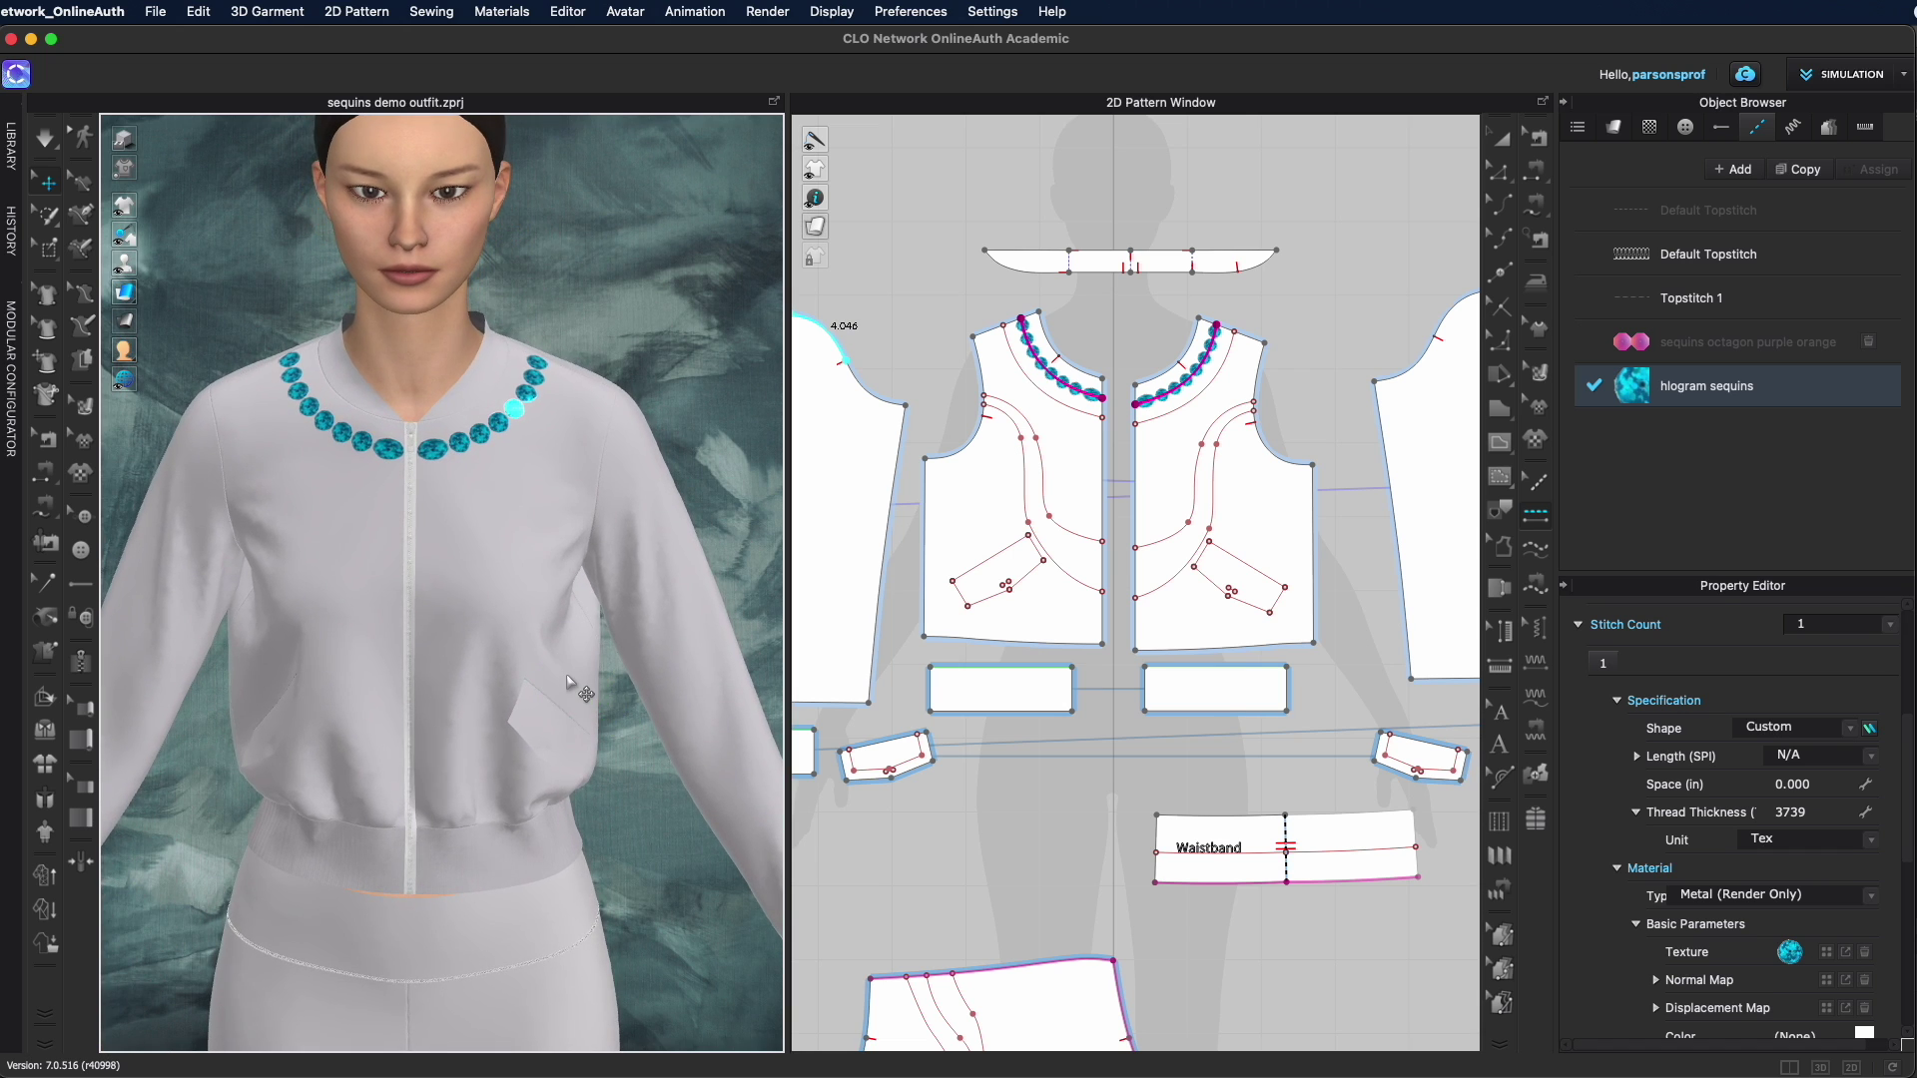
pyautogui.scroll(3, 504, 530)
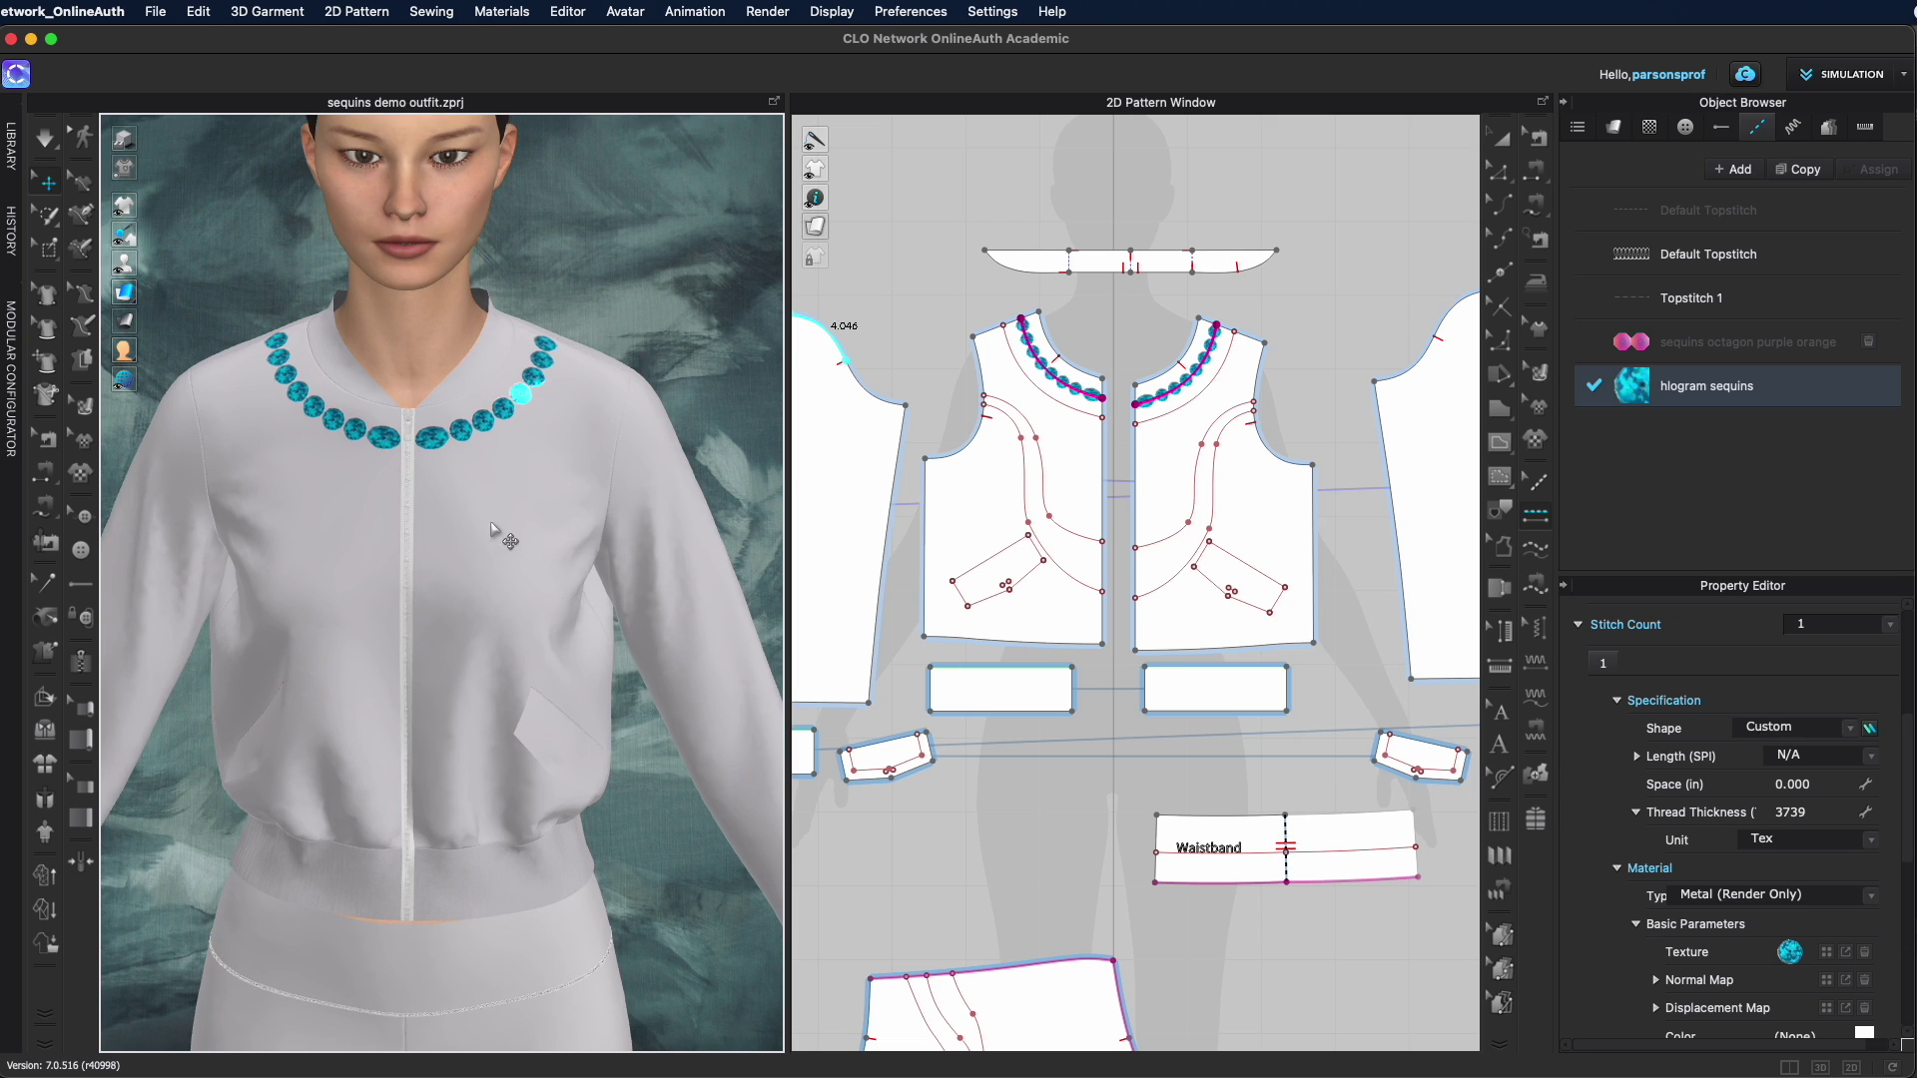
pyautogui.scroll(2, 505, 519)
pyautogui.moveTo(515, 544); pyautogui.dragTo(751, 619, button='right')
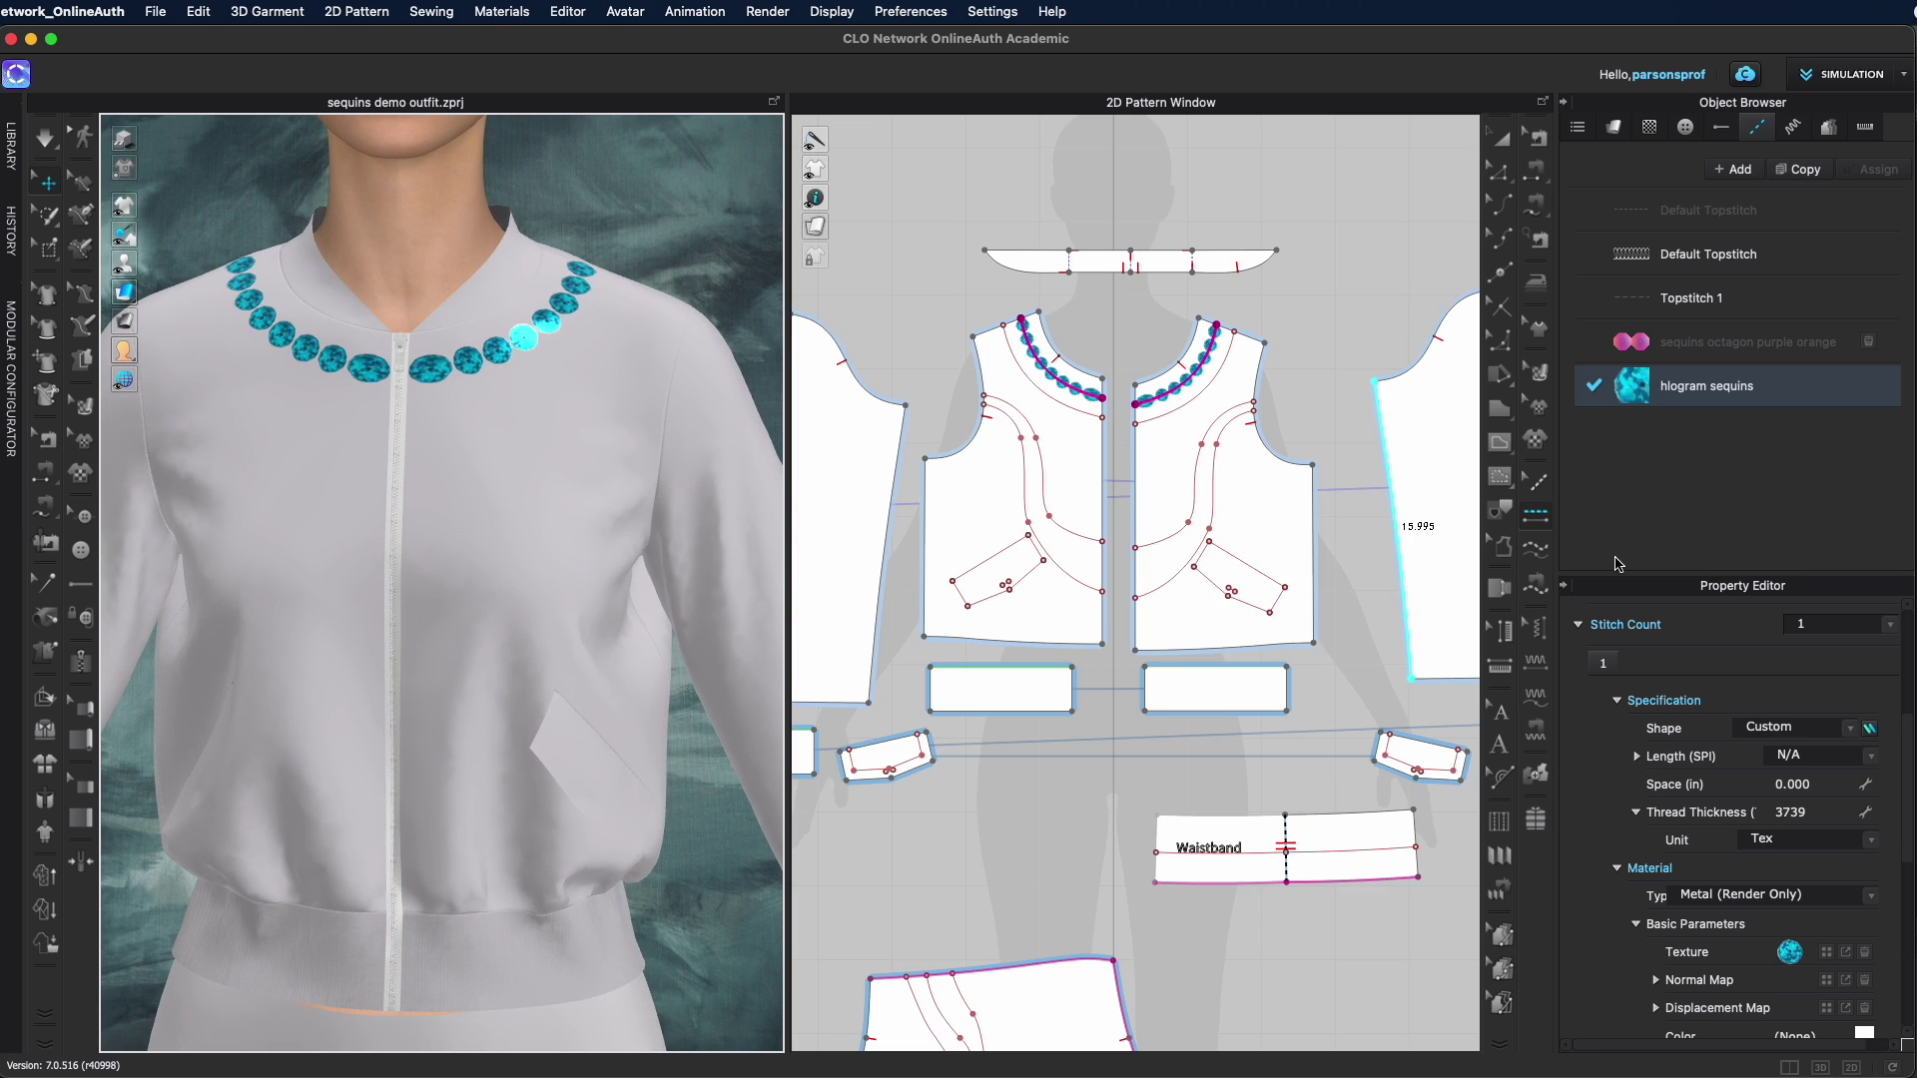
# Apply the sequins octagon purple orange topstitch to the second curved internal line below the blue sequins on the jacket front
pyautogui.click(1776, 344)
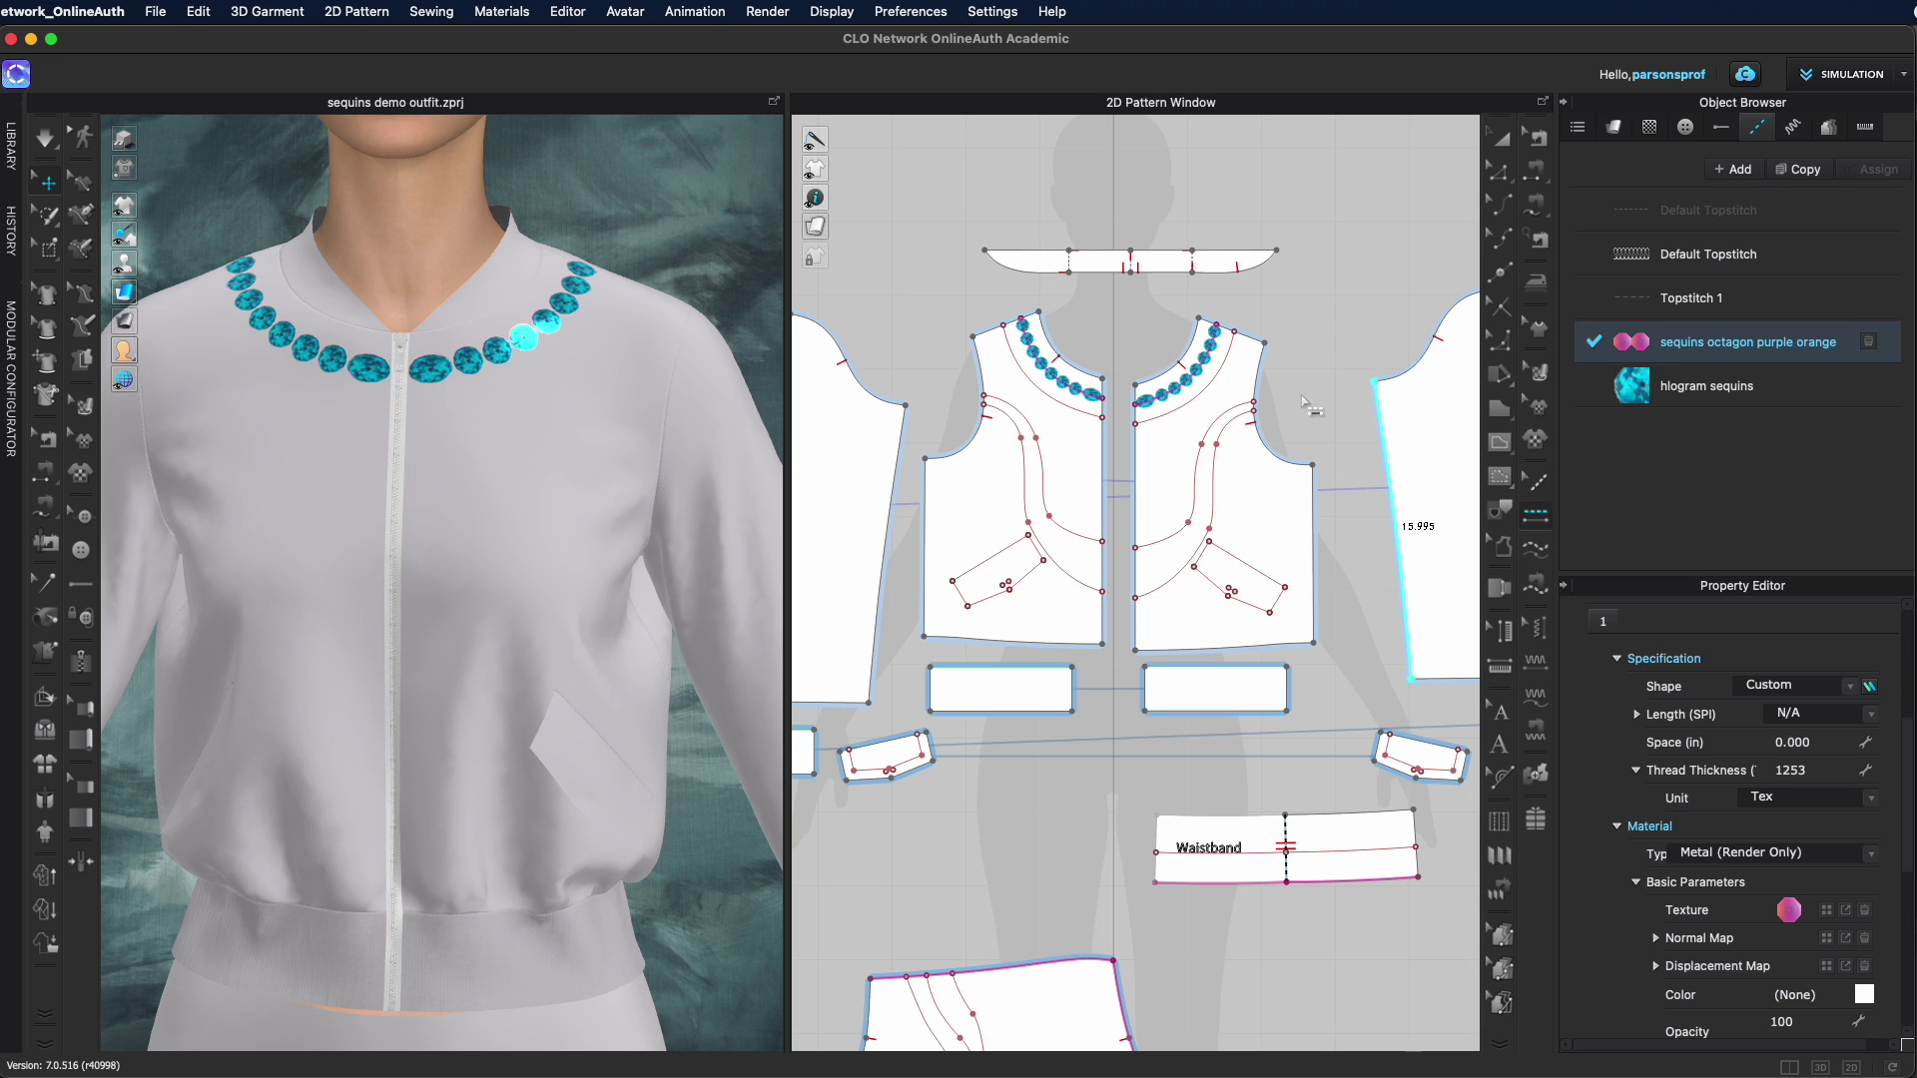
pyautogui.click(1198, 407)
pyautogui.scroll(2, 611, 499)
# Check the Length (SPI) options of the sequins octagon purple orange topstitch, choosing N/A
pyautogui.click(1748, 342)
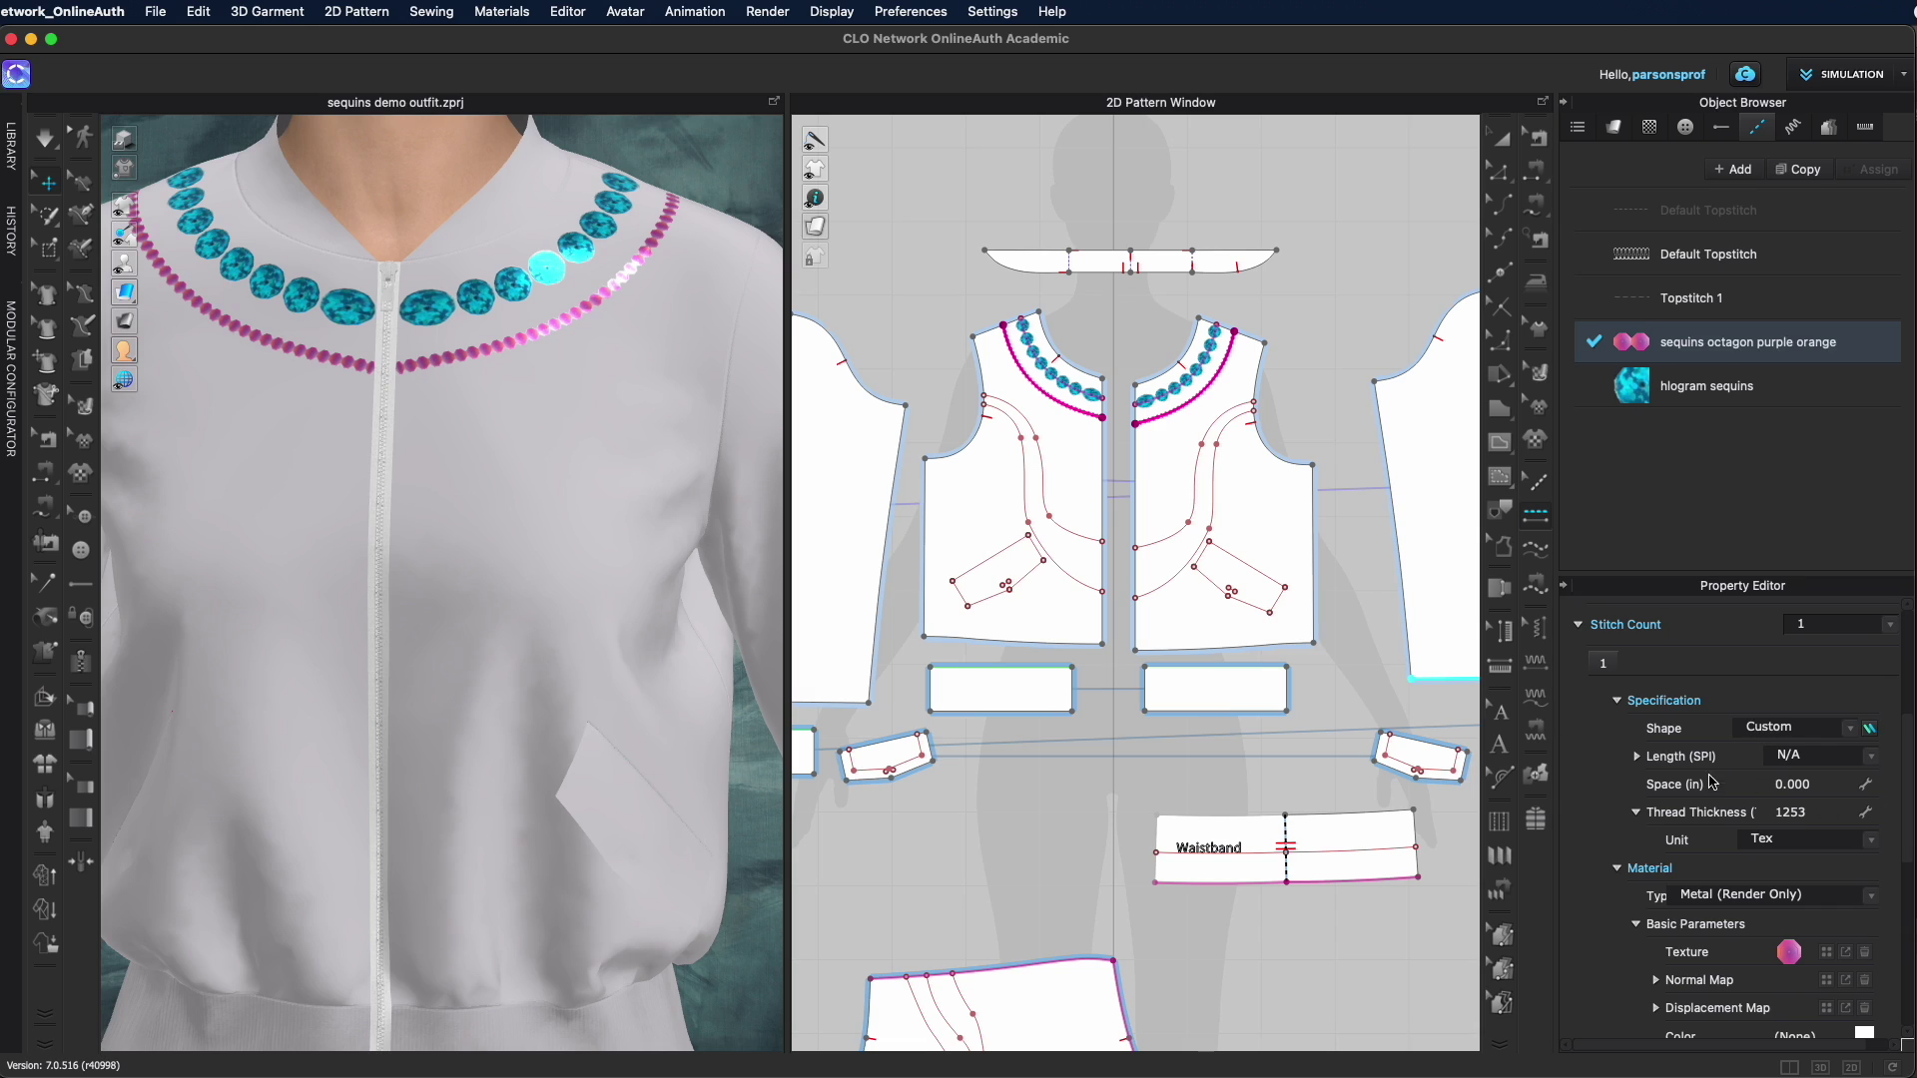
pyautogui.click(1873, 755)
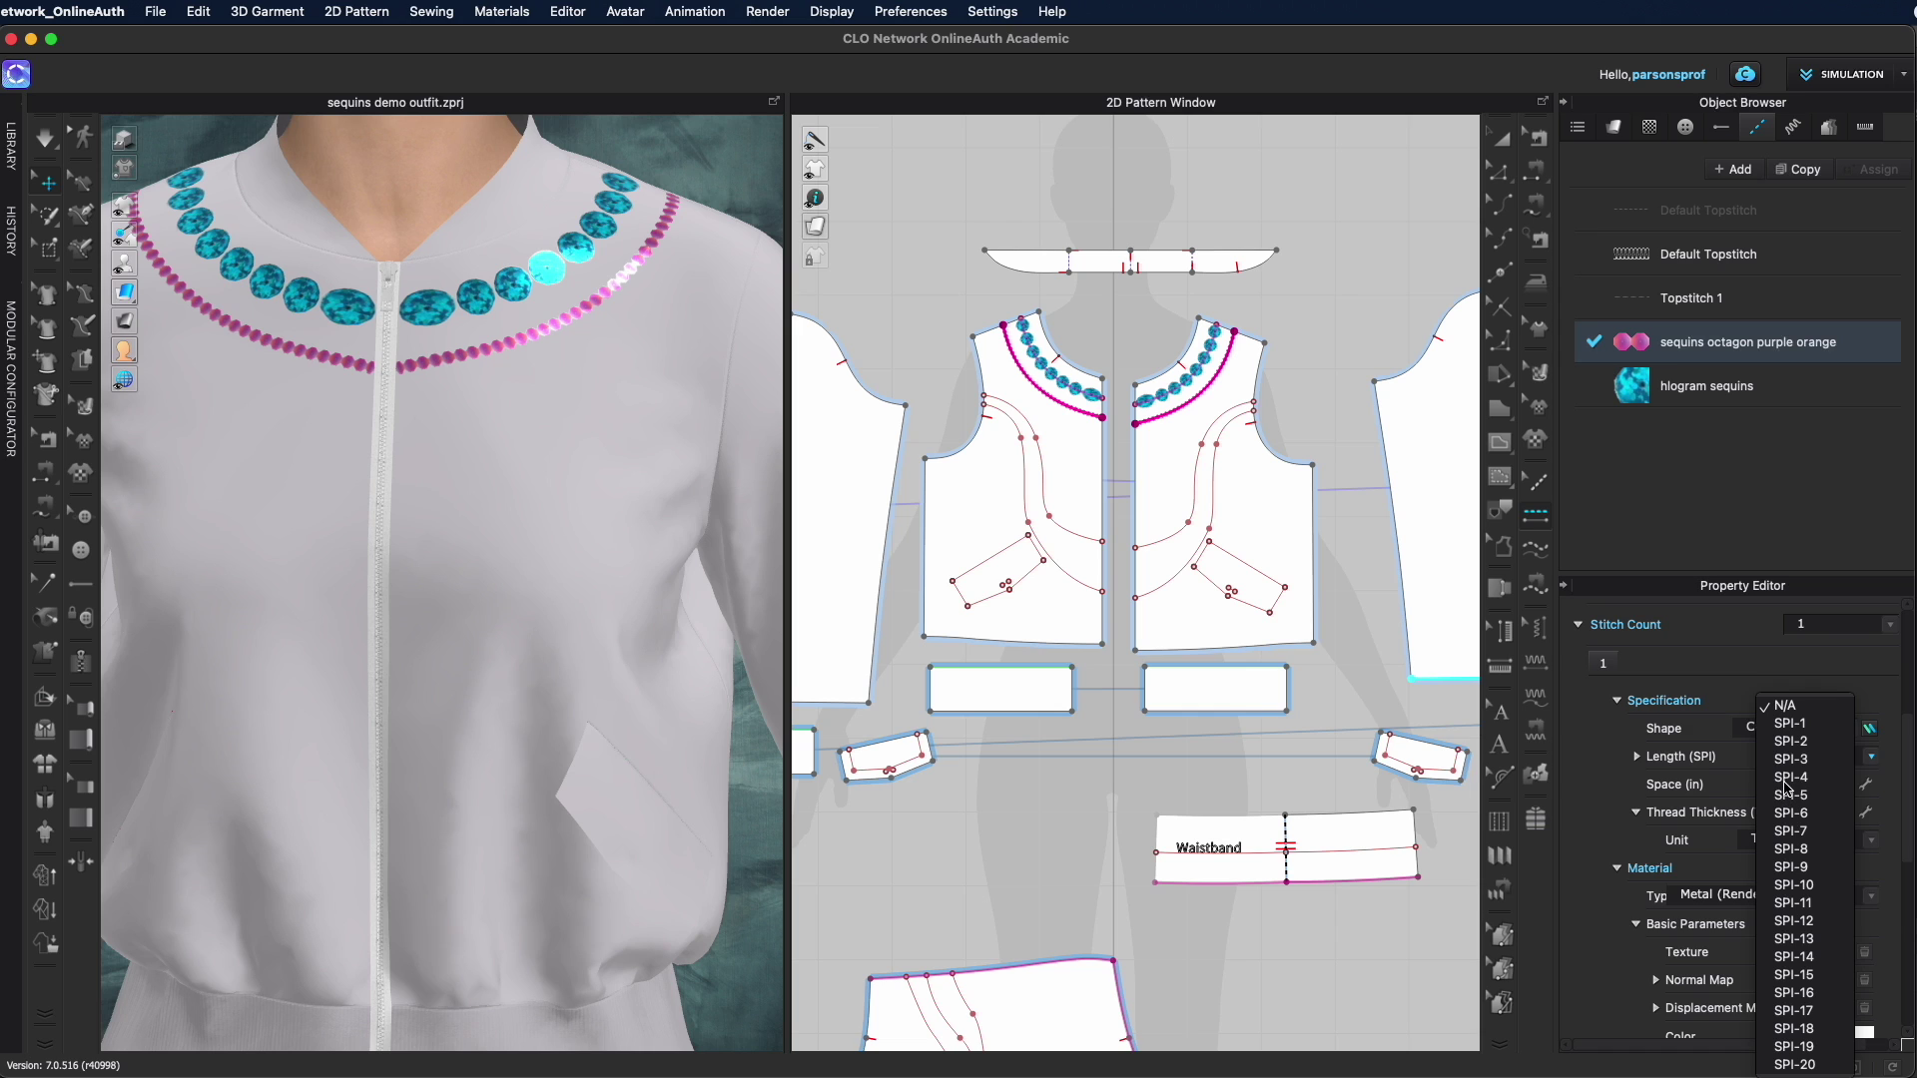
pyautogui.click(1805, 706)
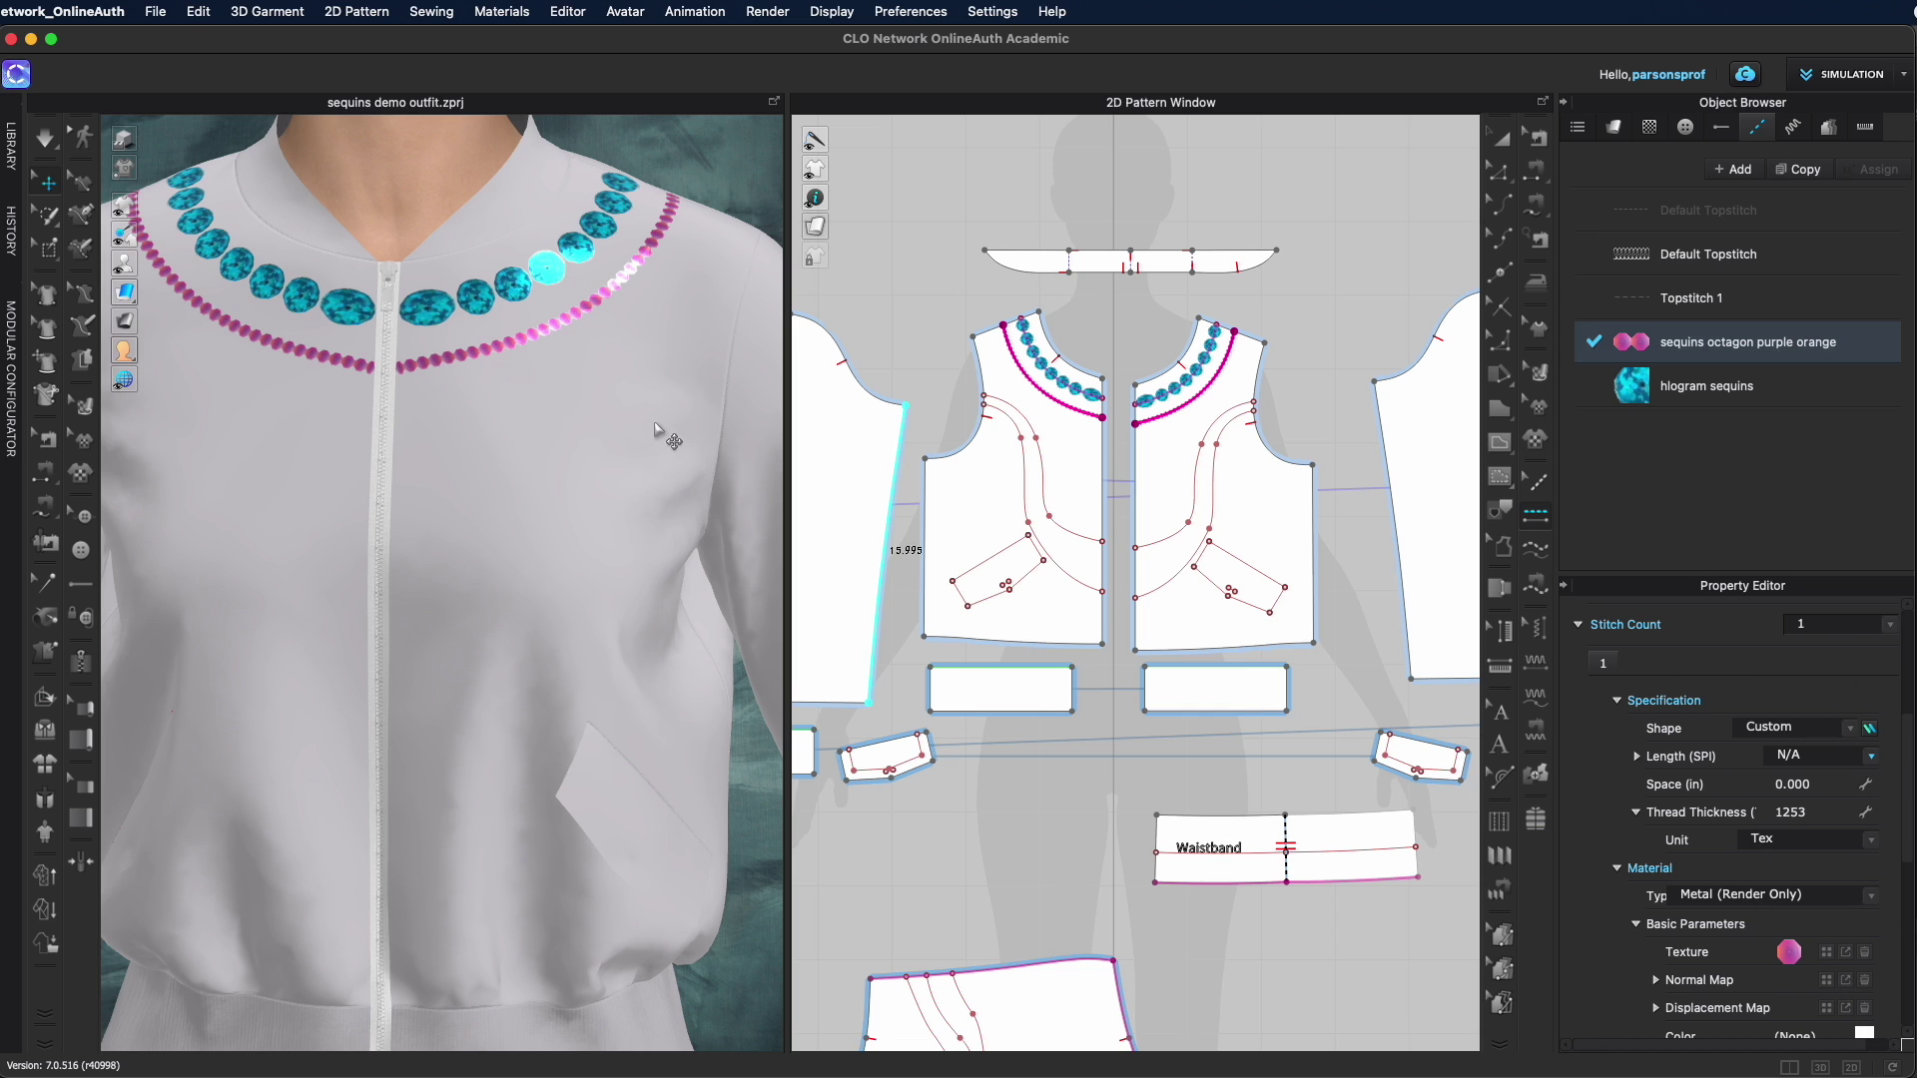
# Examine the purple octagon and blue hologram sequin rows near the zipper in 3D, comparing their size and spacing up close
pyautogui.scroll(5, 614, 351)
pyautogui.scroll(8, 614, 352)
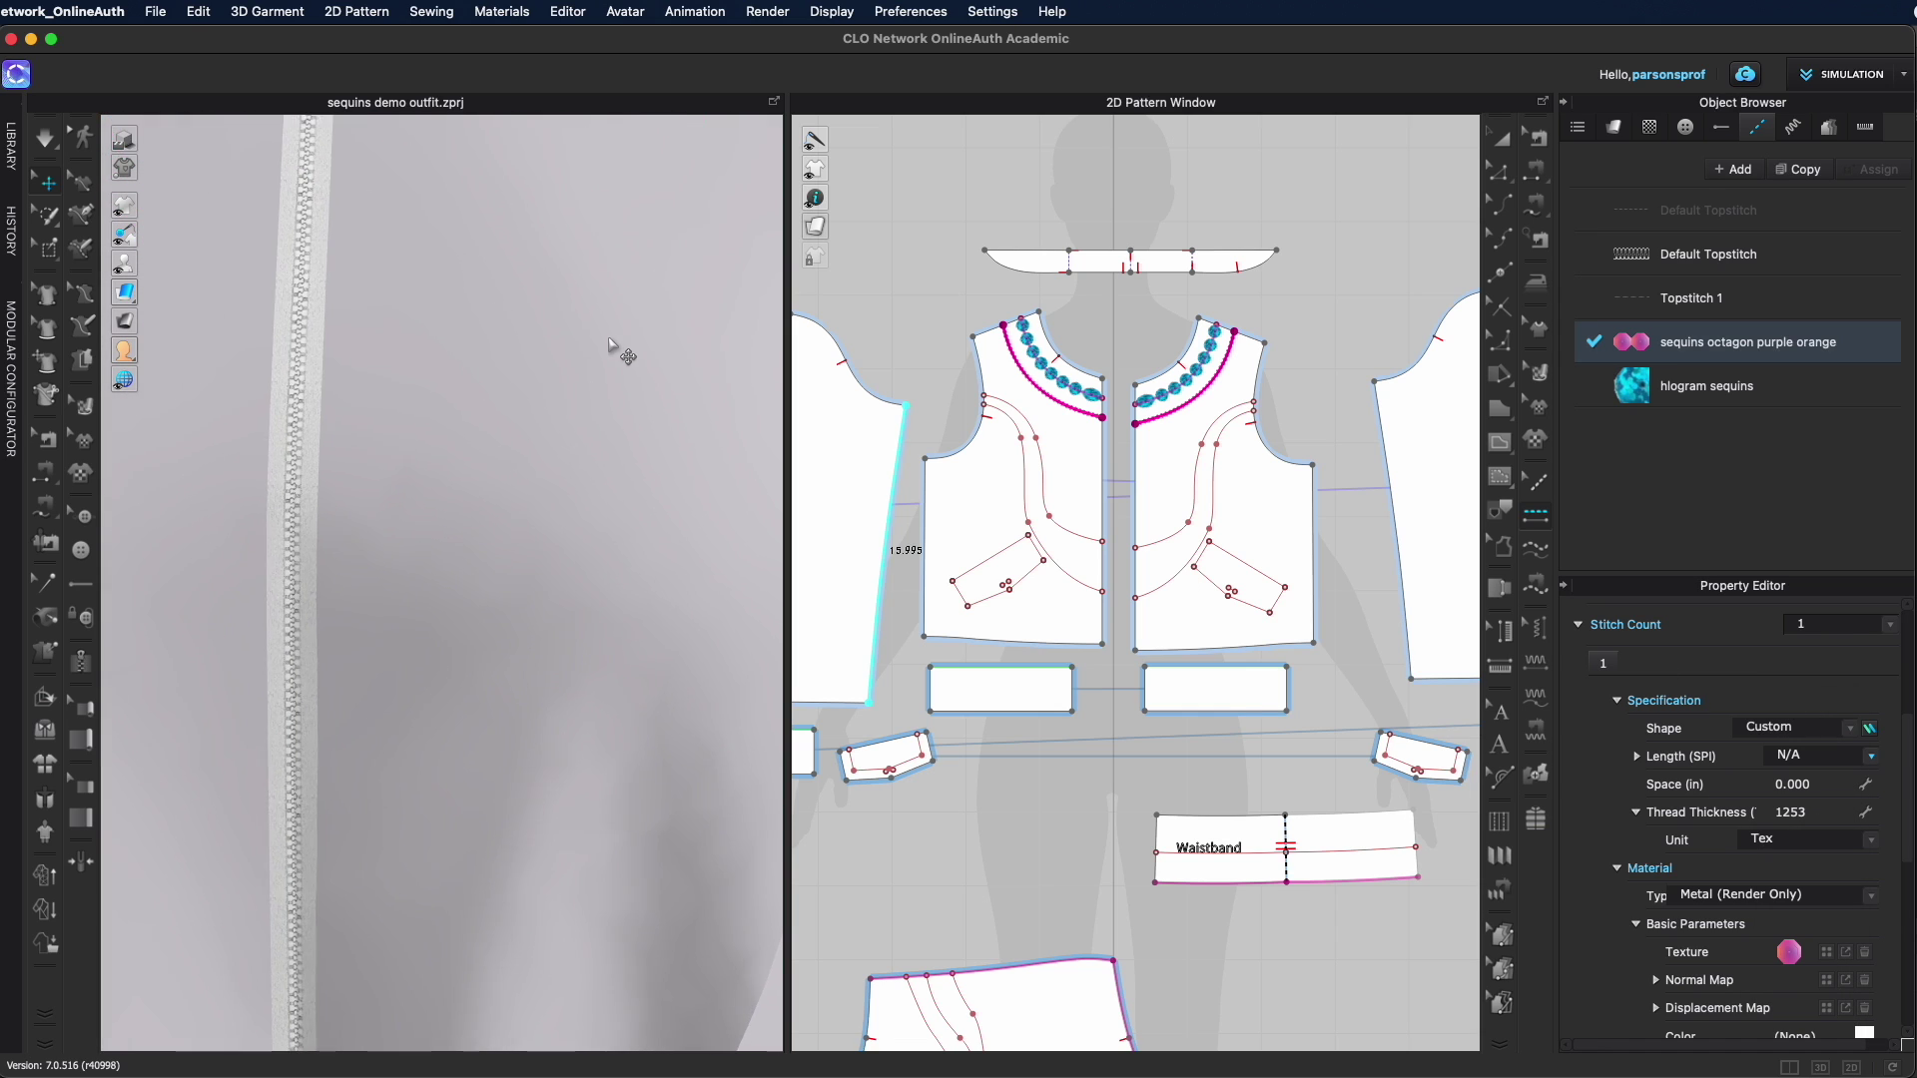
pyautogui.scroll(8, 600, 669)
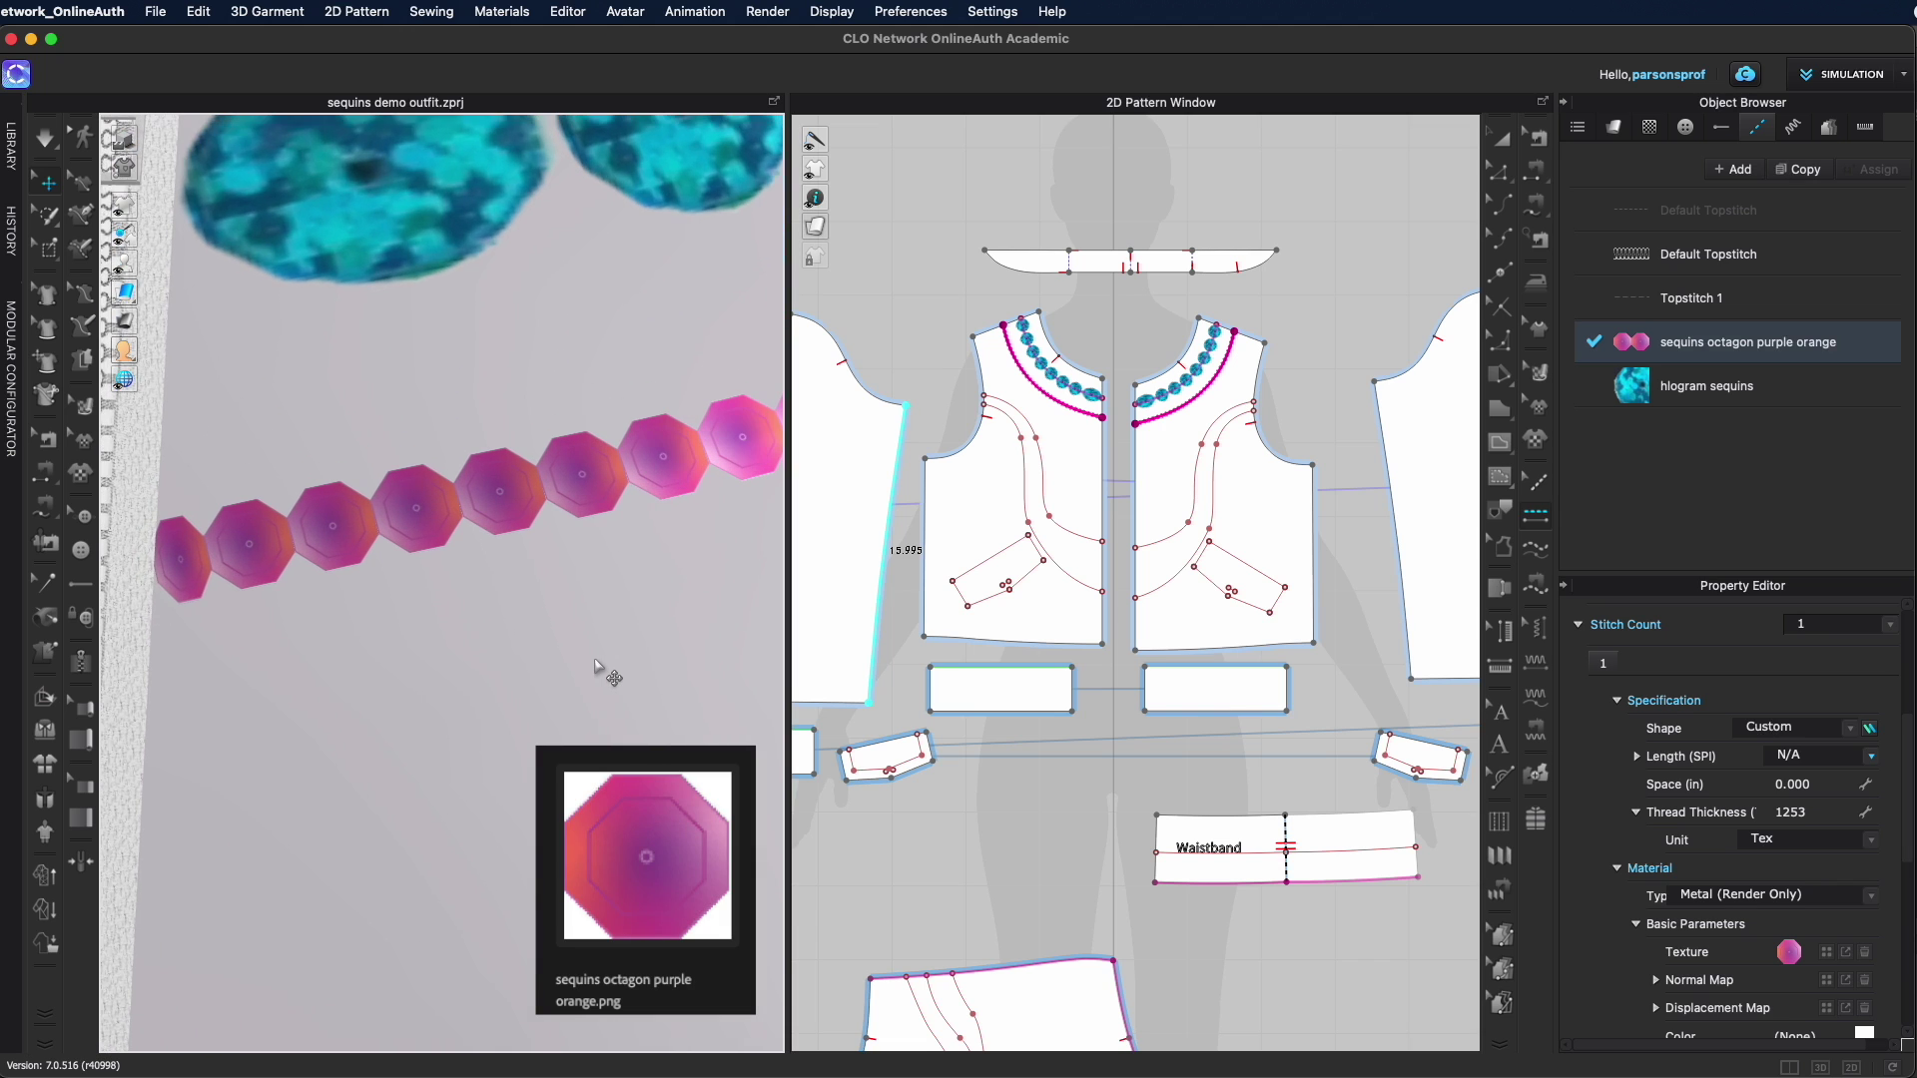
pyautogui.scroll(-10, 489, 501)
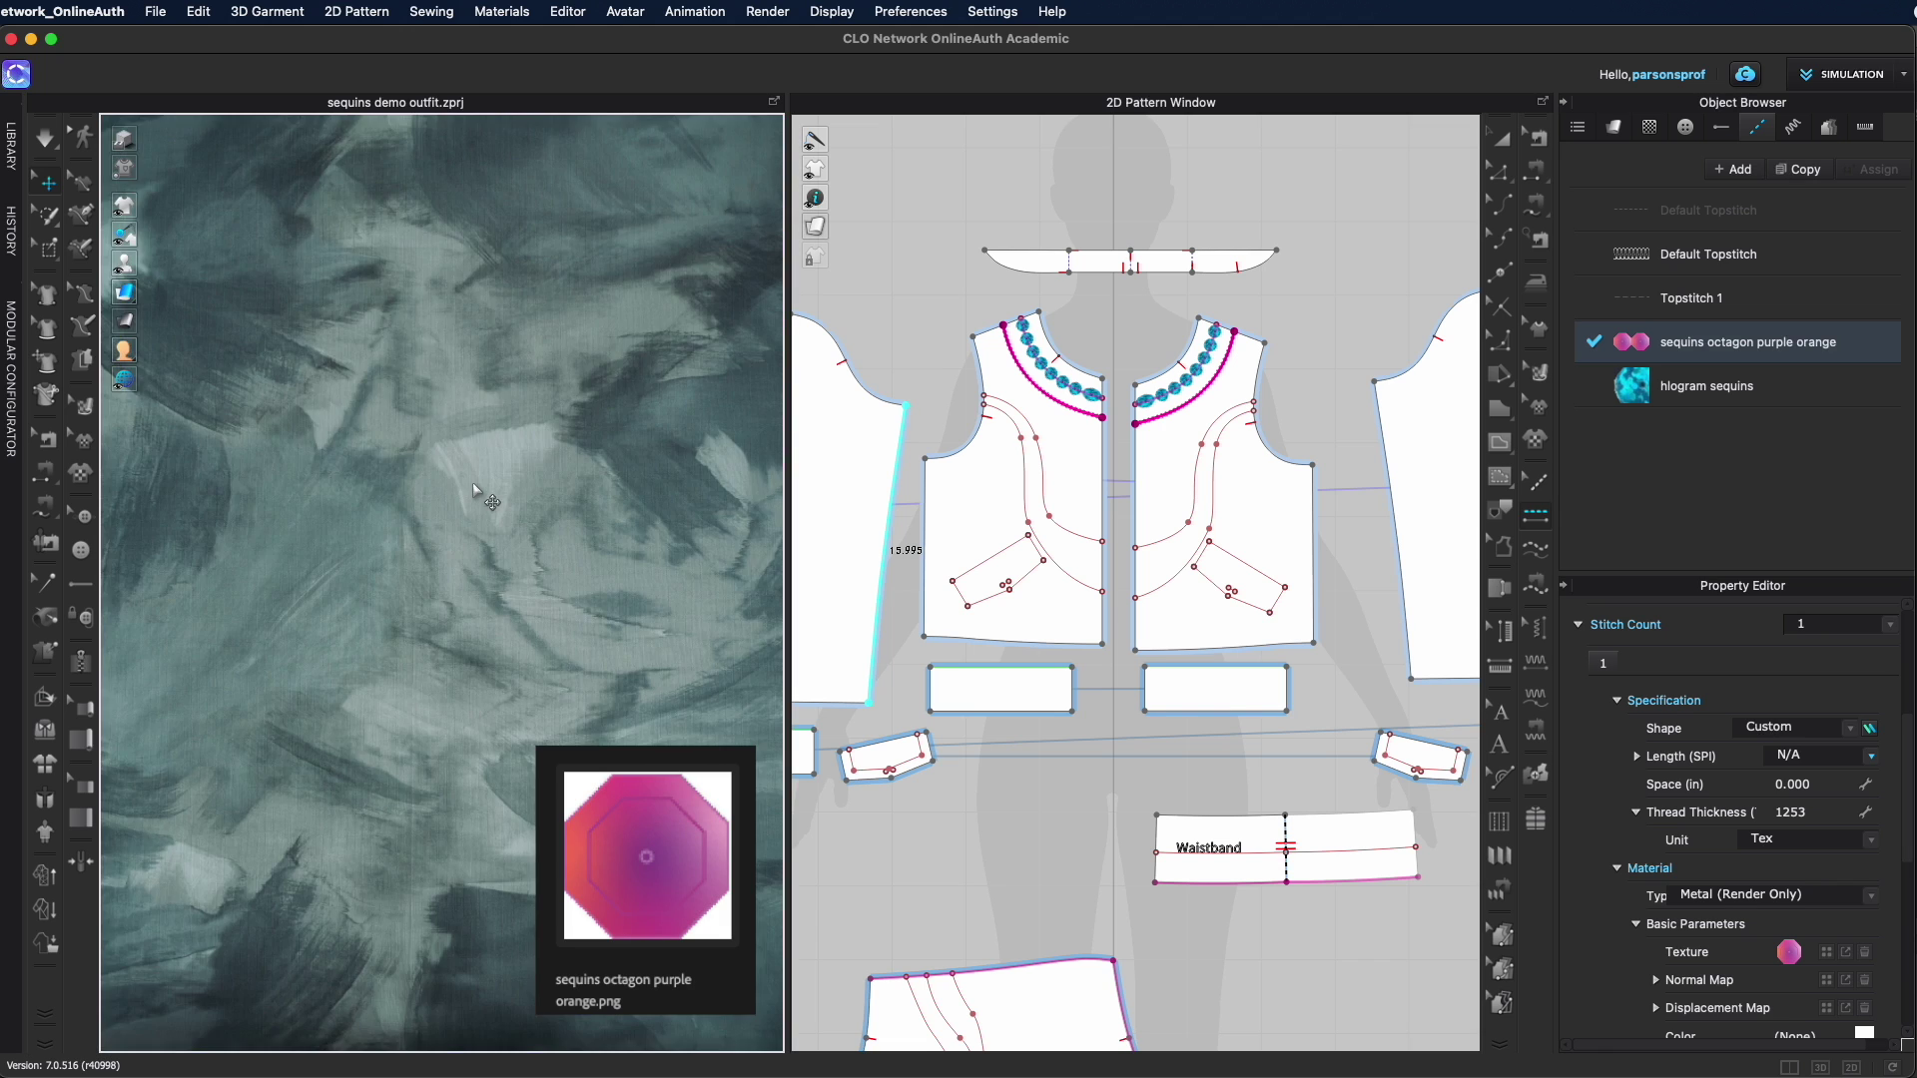
pyautogui.moveTo(488, 505); pyautogui.dragTo(508, 633, button='right')
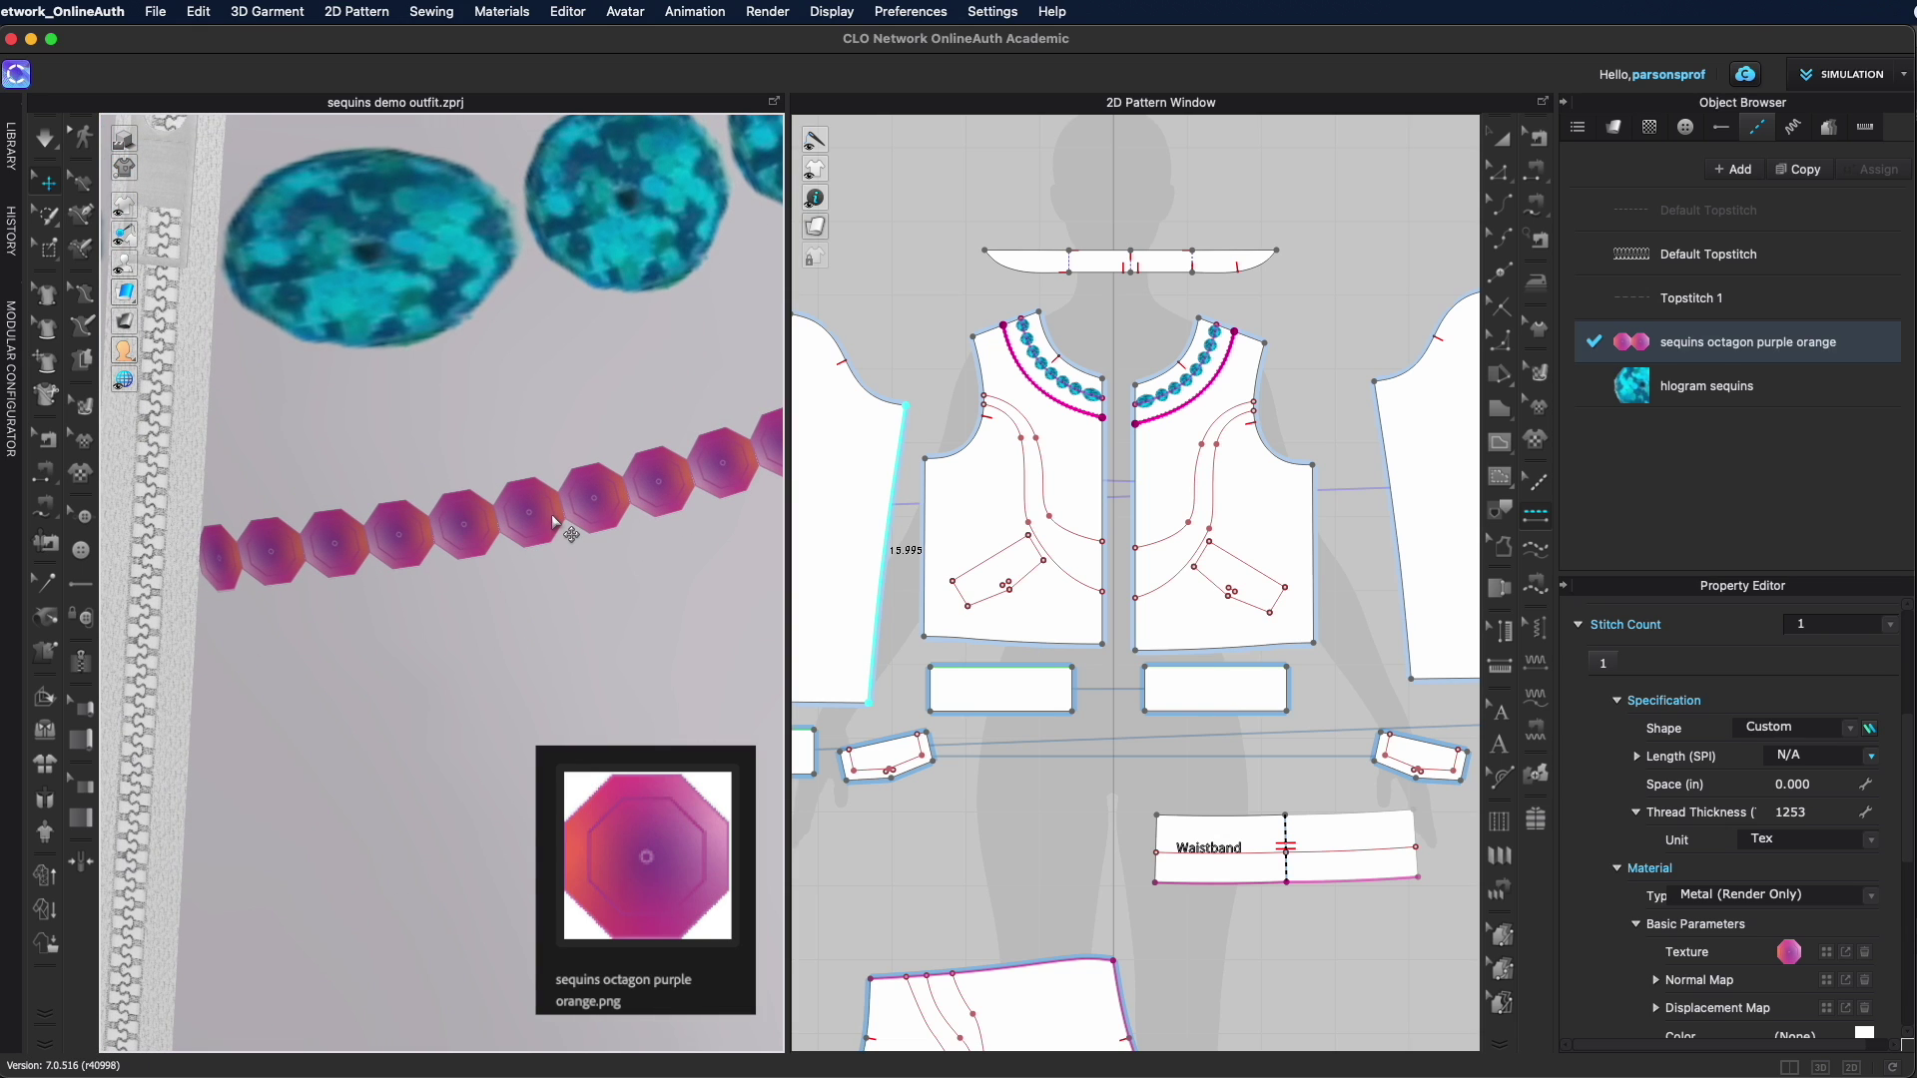
pyautogui.moveTo(556, 514); pyautogui.dragTo(569, 279, button='right')
pyautogui.moveTo(546, 323); pyautogui.dragTo(559, 480, button='middle')
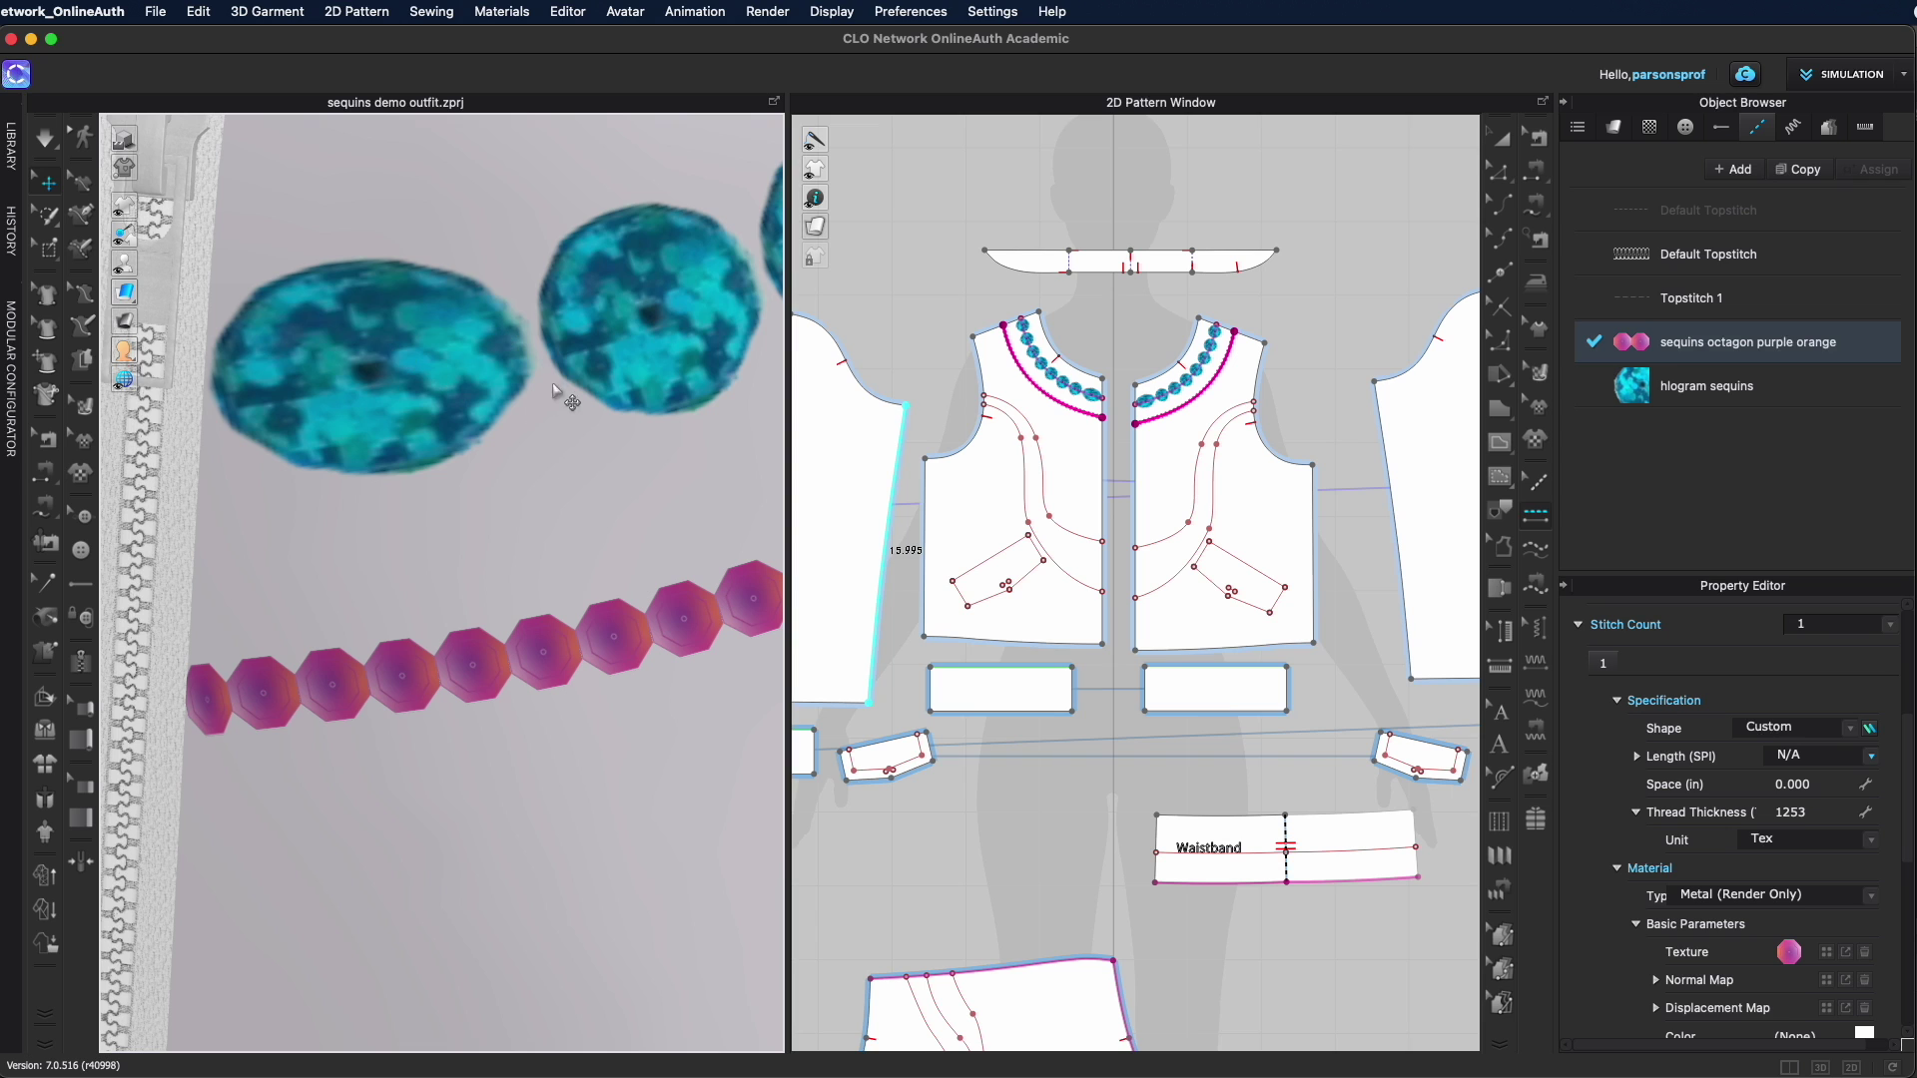
pyautogui.moveTo(422, 343)
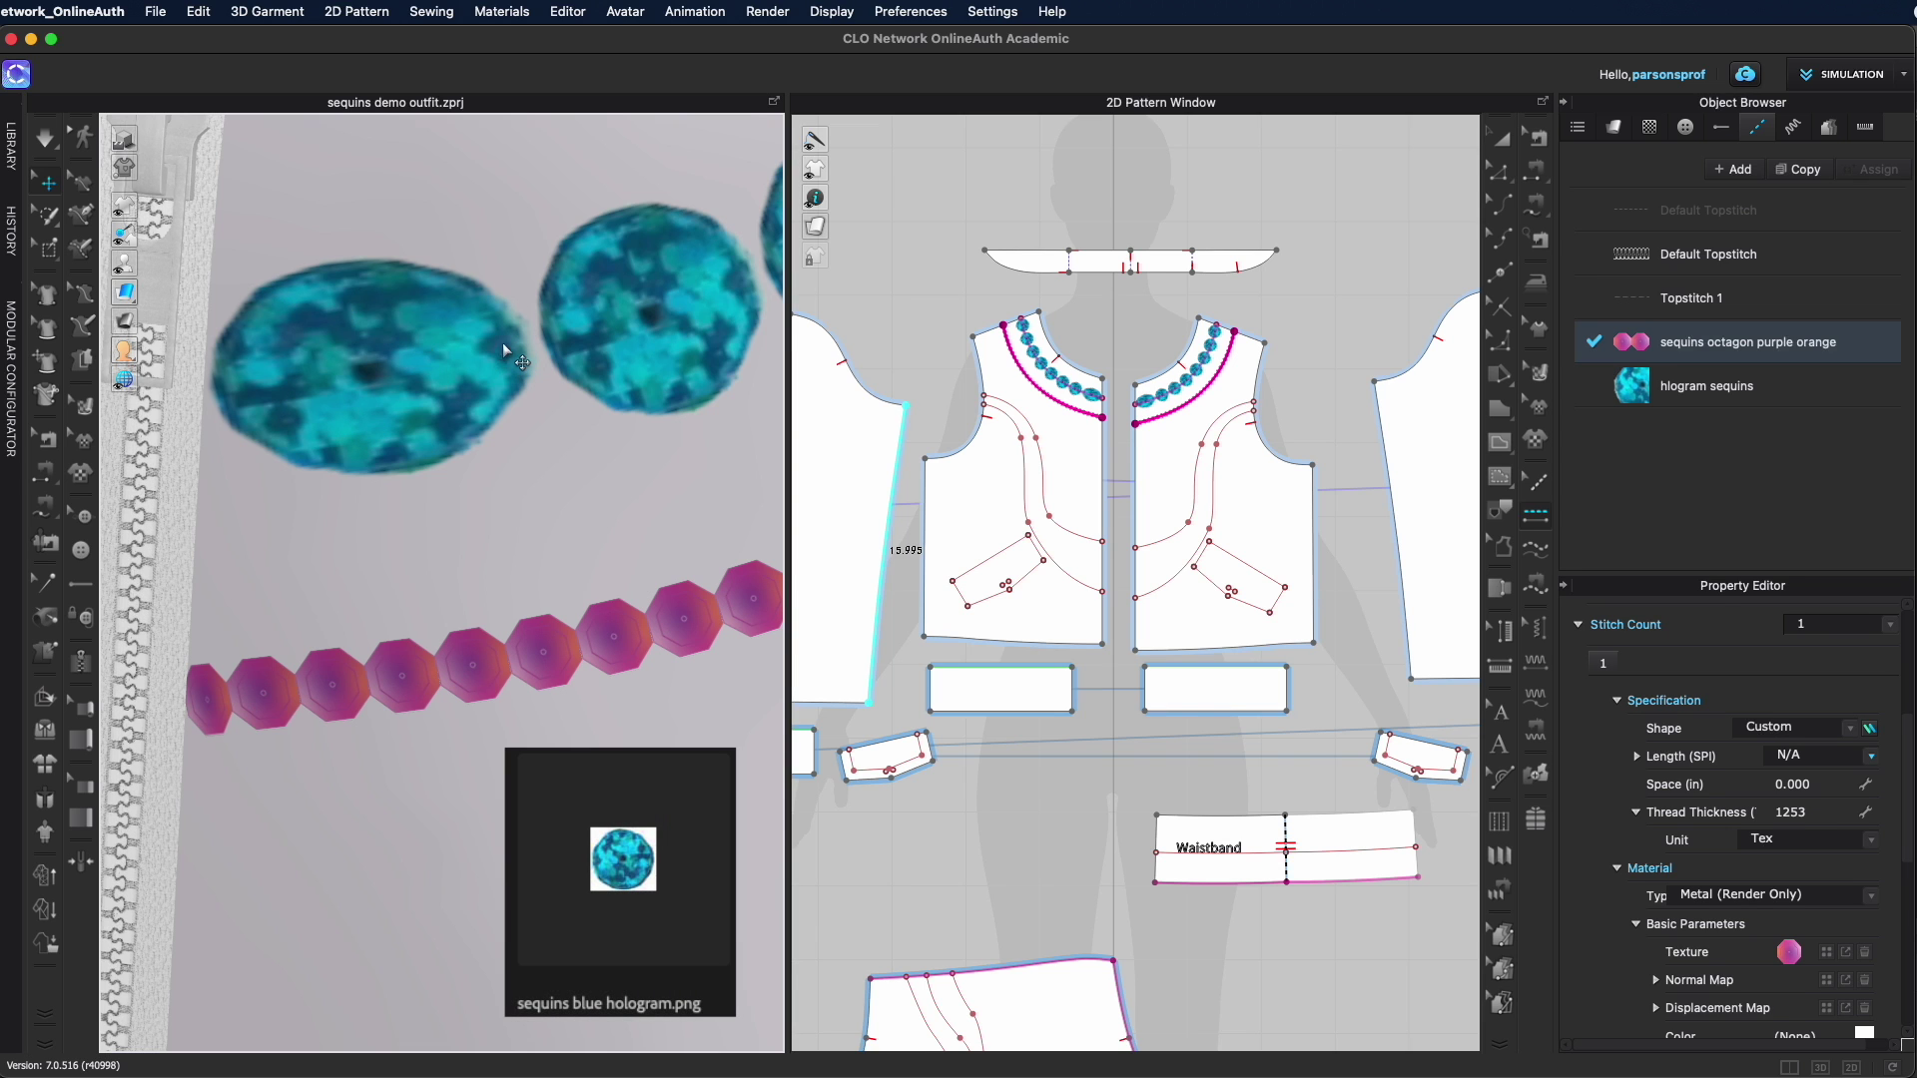
pyautogui.scroll(-3, 437, 352)
pyautogui.scroll(-5, 437, 352)
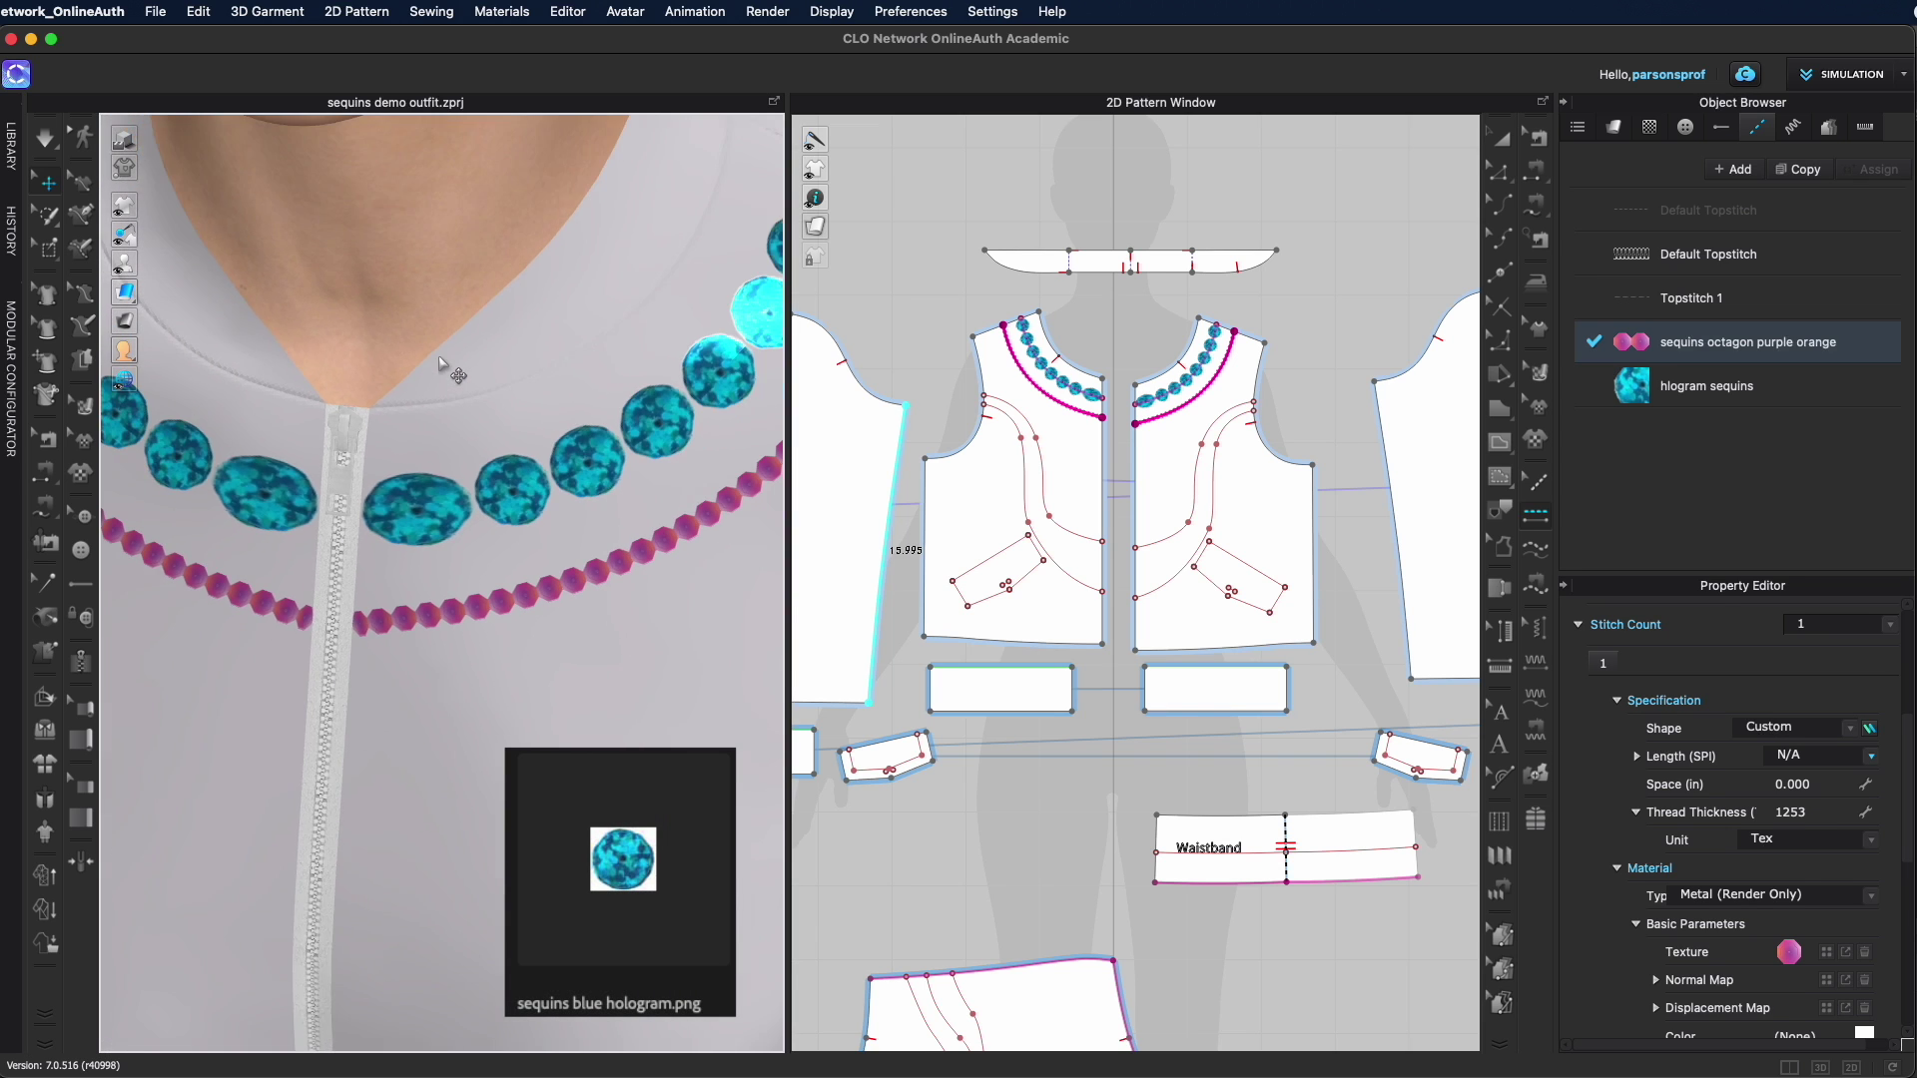
pyautogui.moveTo(623, 548); pyautogui.dragTo(602, 450, button='right')
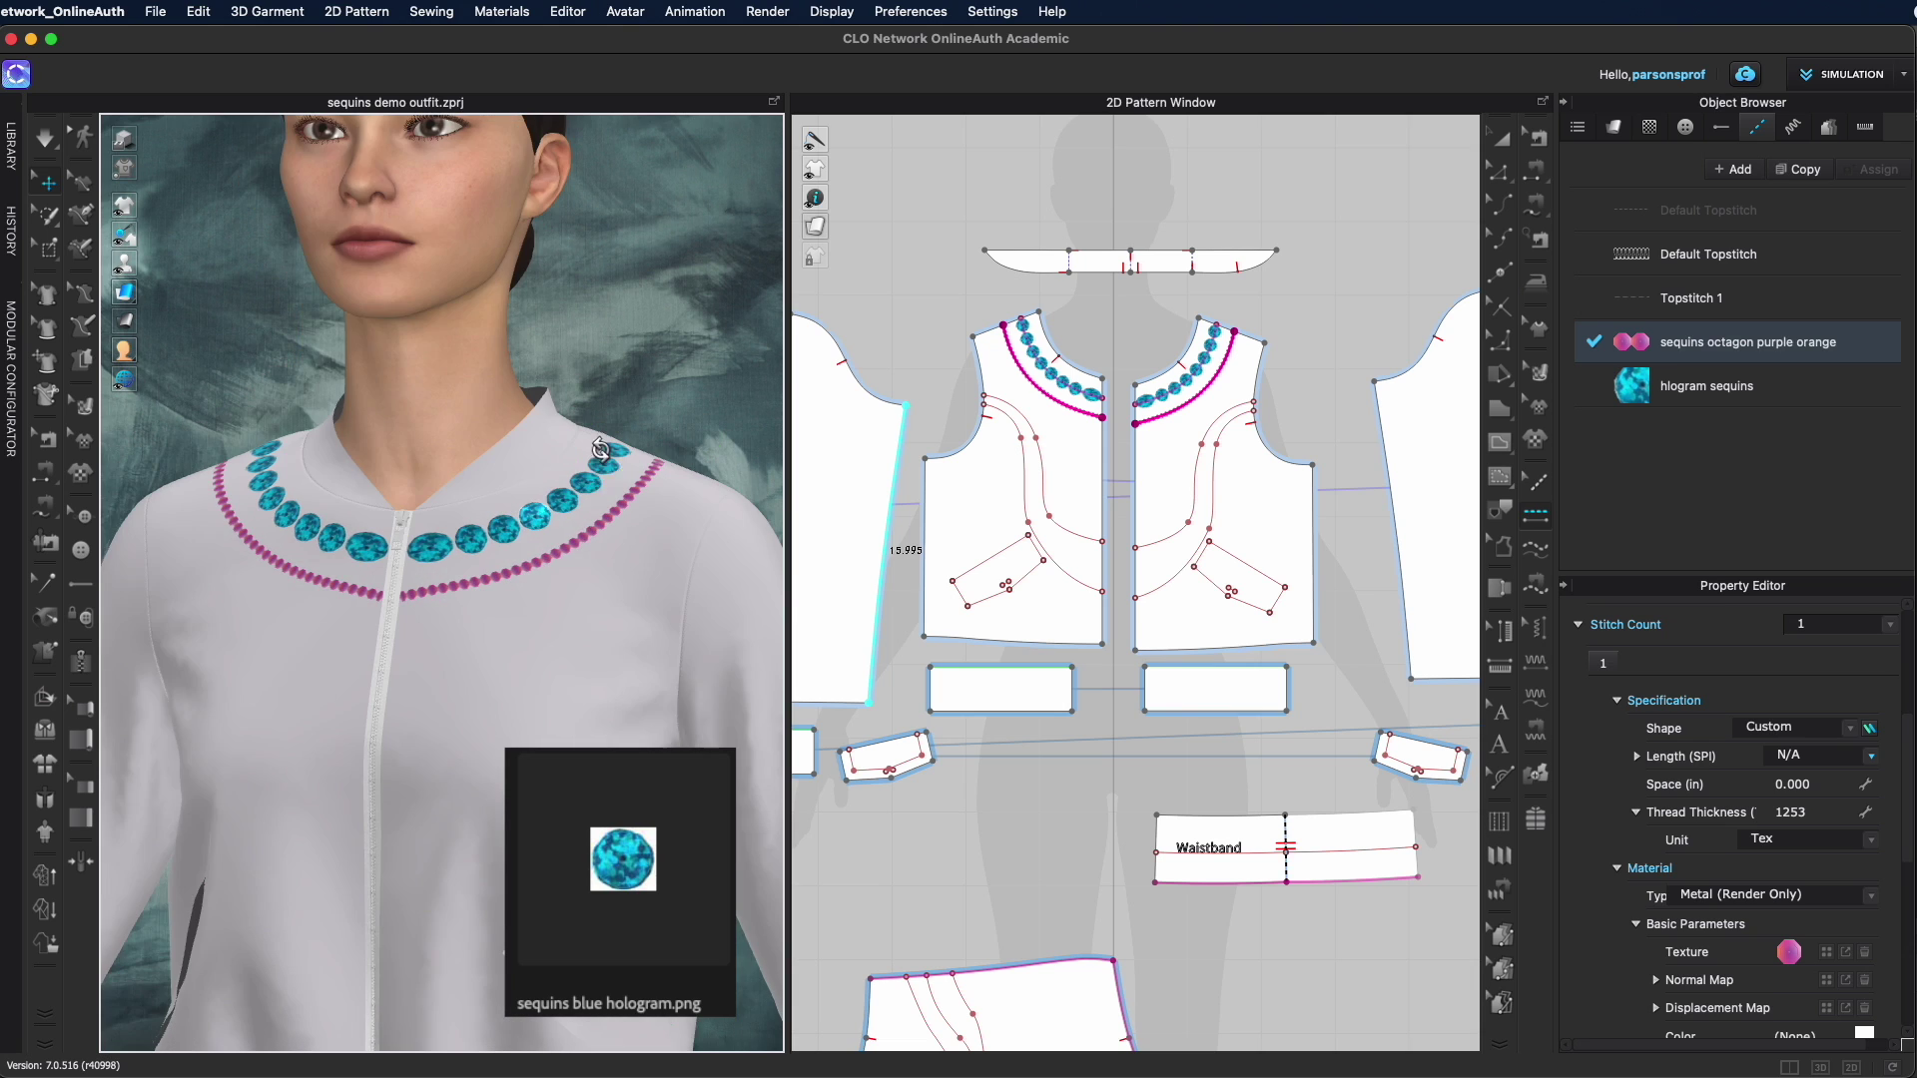
# Add a new topstitch and load sequins navy.png as its texture
pyautogui.scroll(3, 444, 602)
pyautogui.scroll(-5, 477, 524)
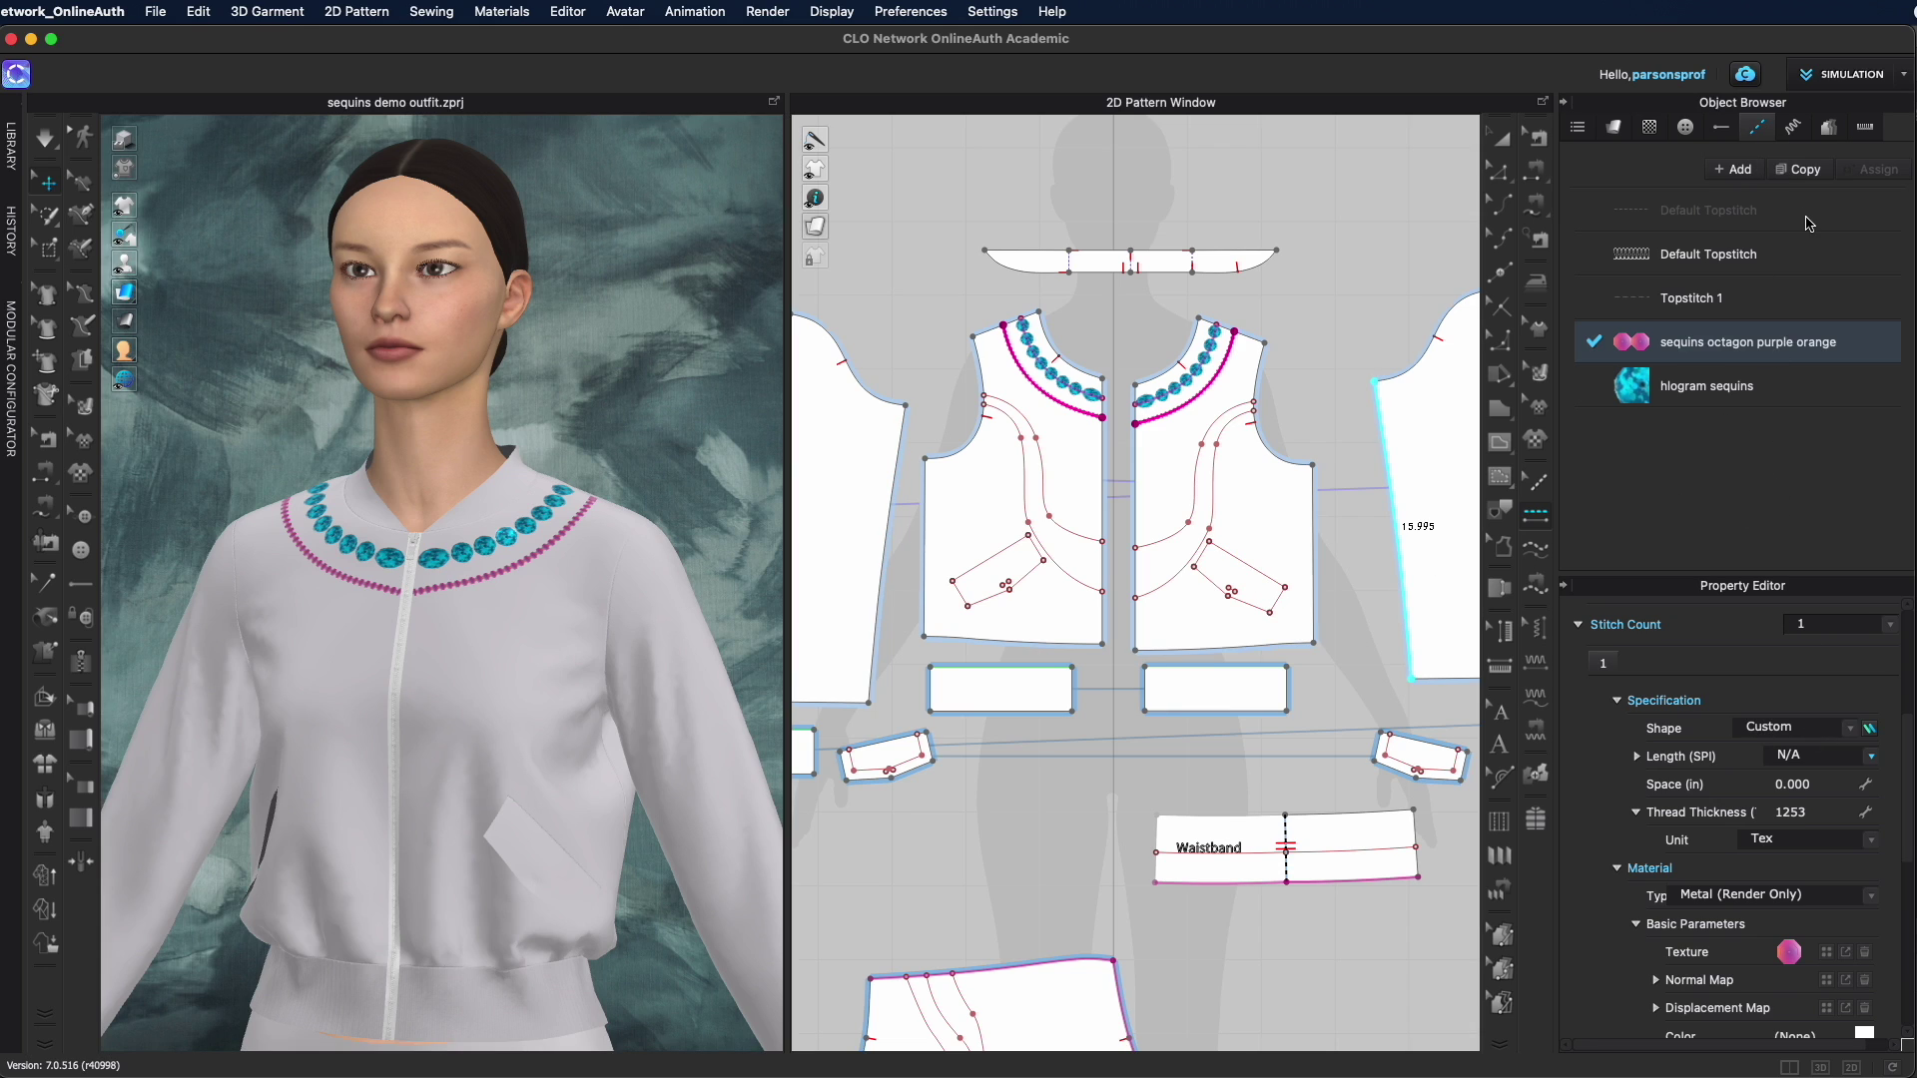
pyautogui.click(1736, 169)
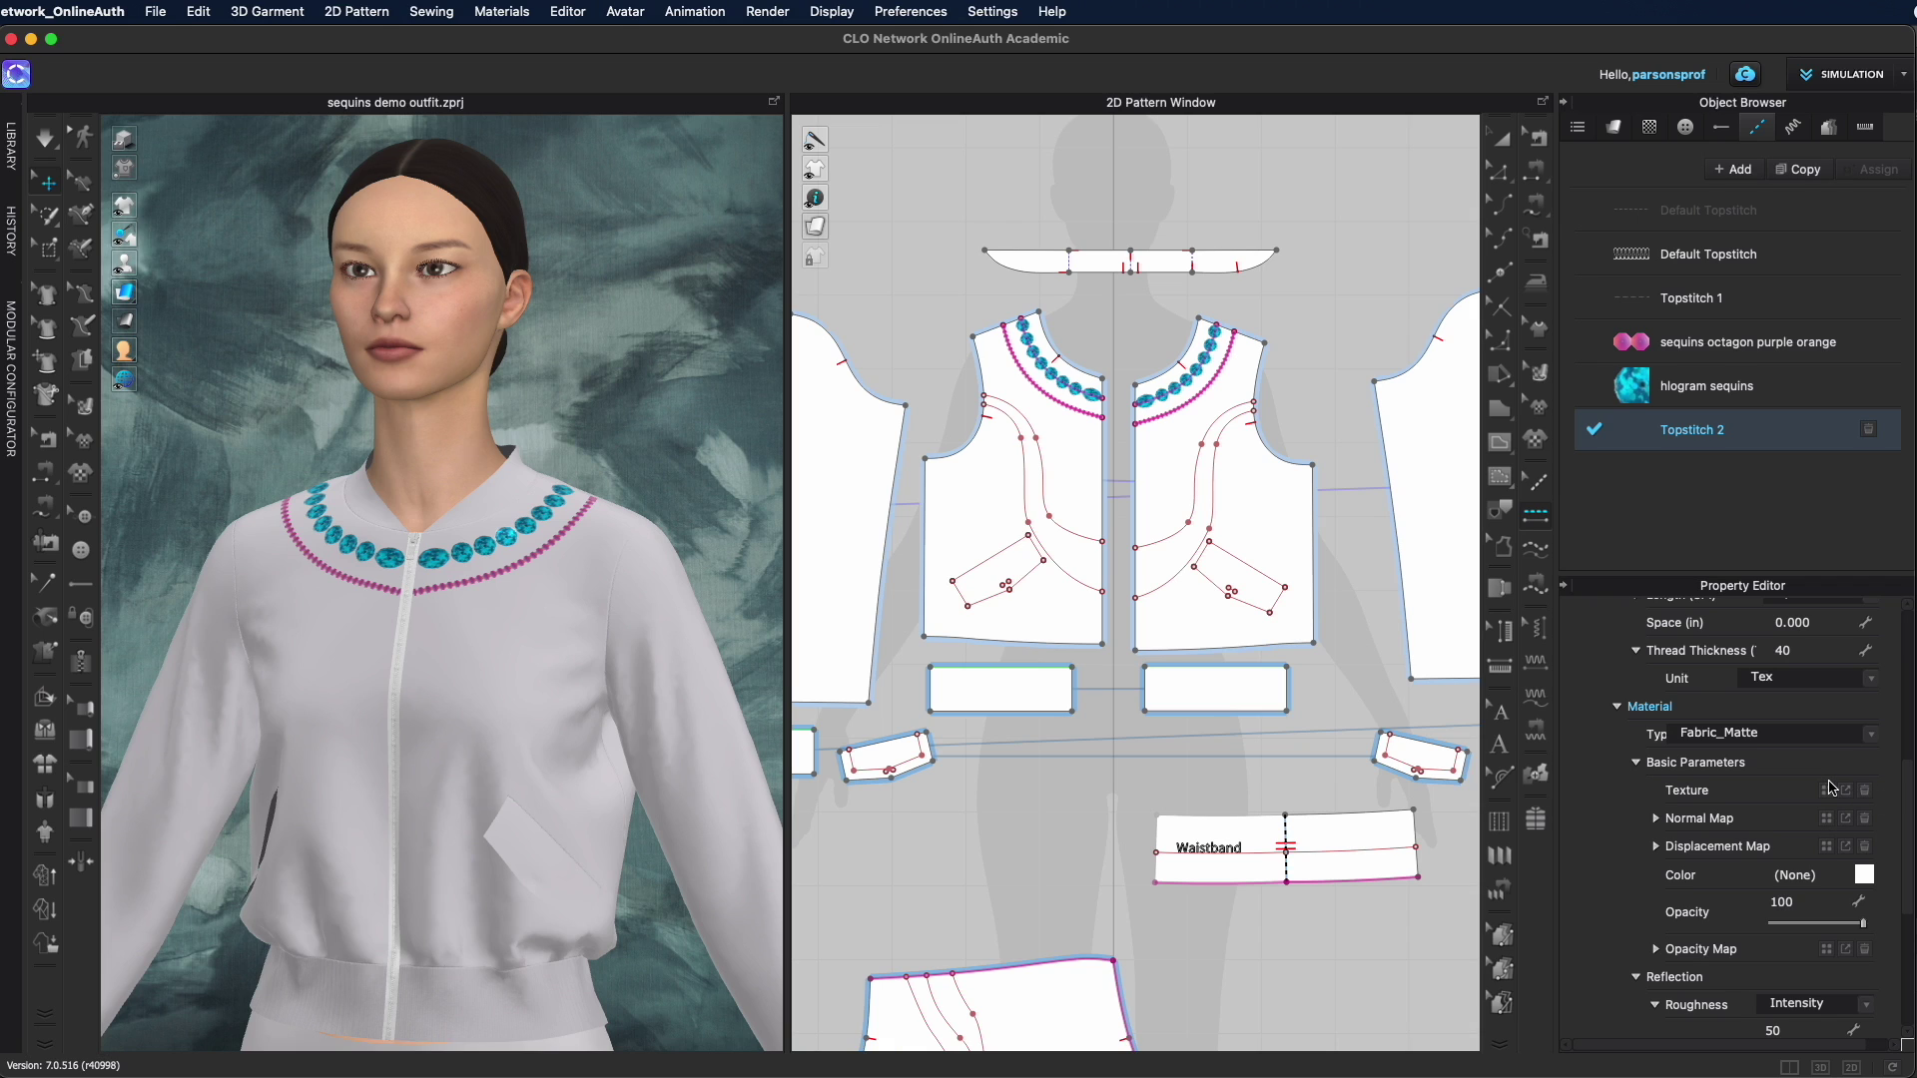
pyautogui.click(1826, 790)
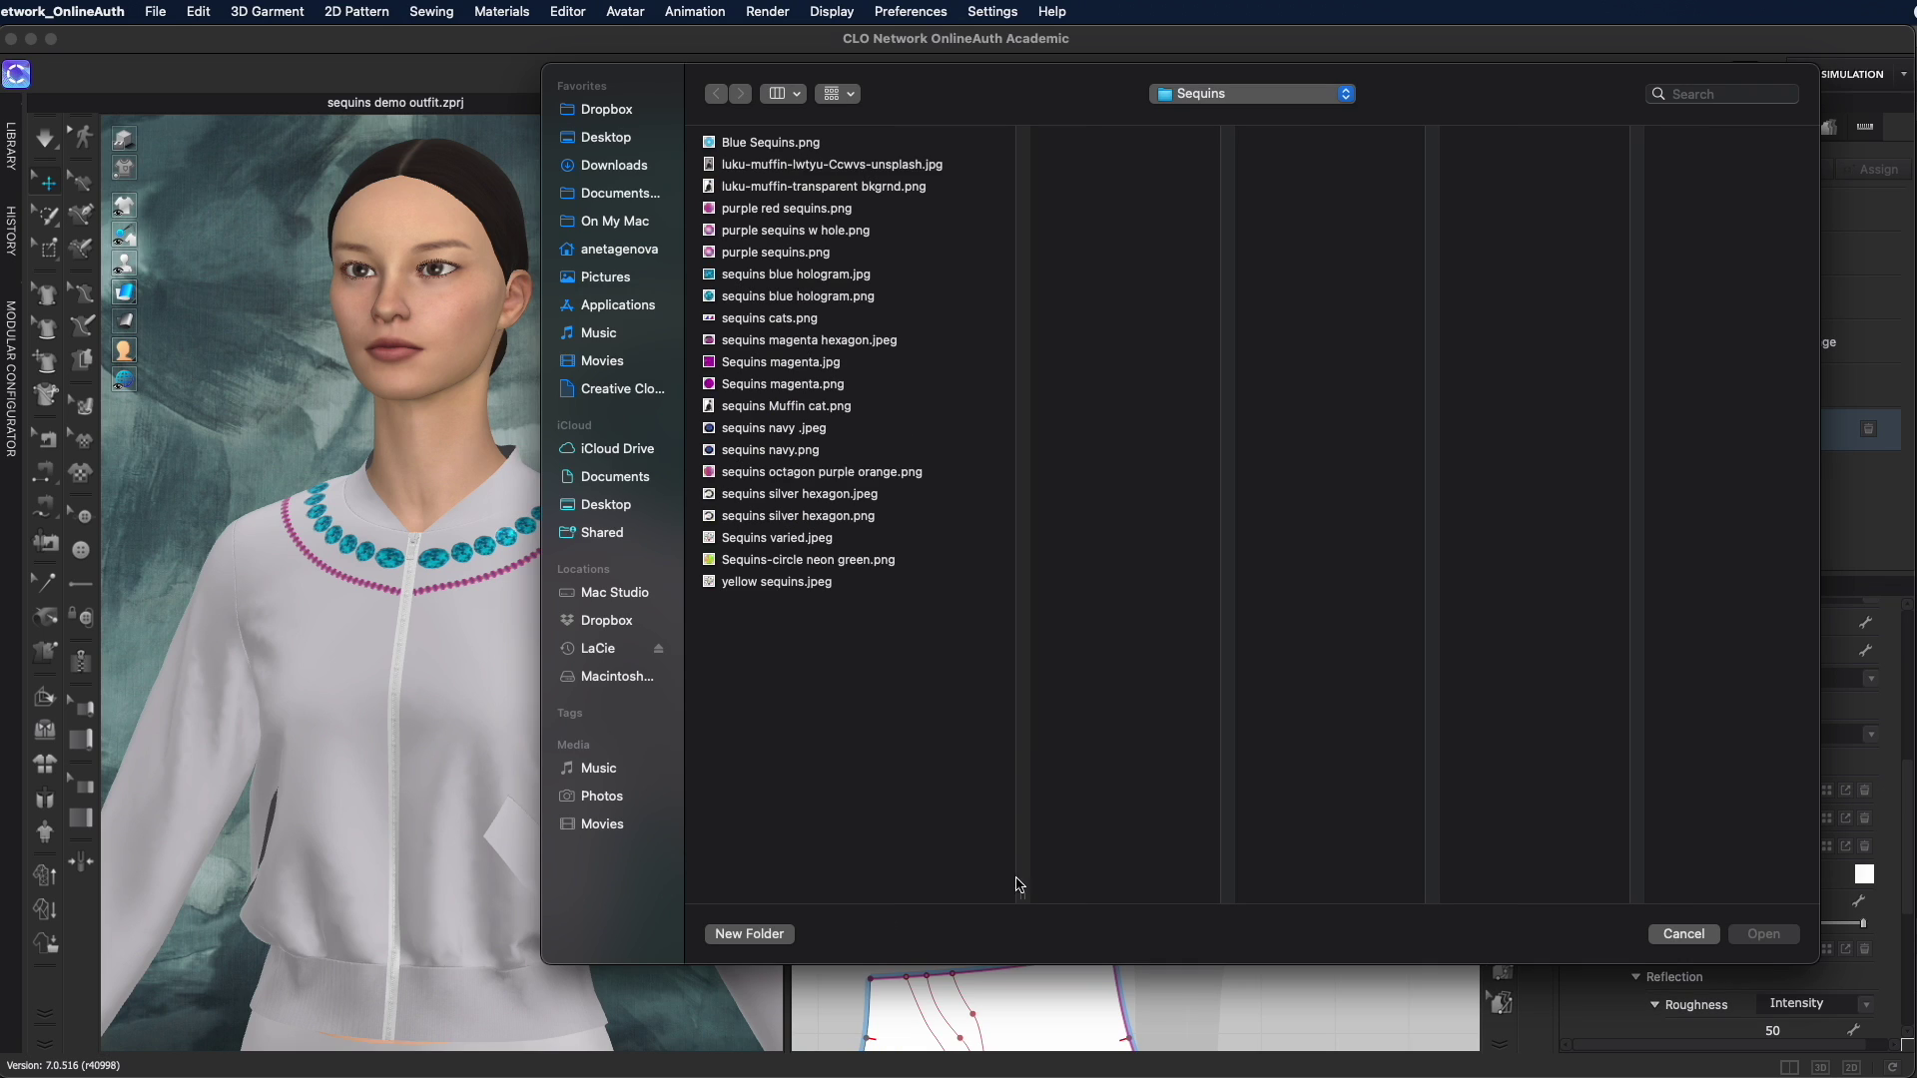
pyautogui.click(816, 430)
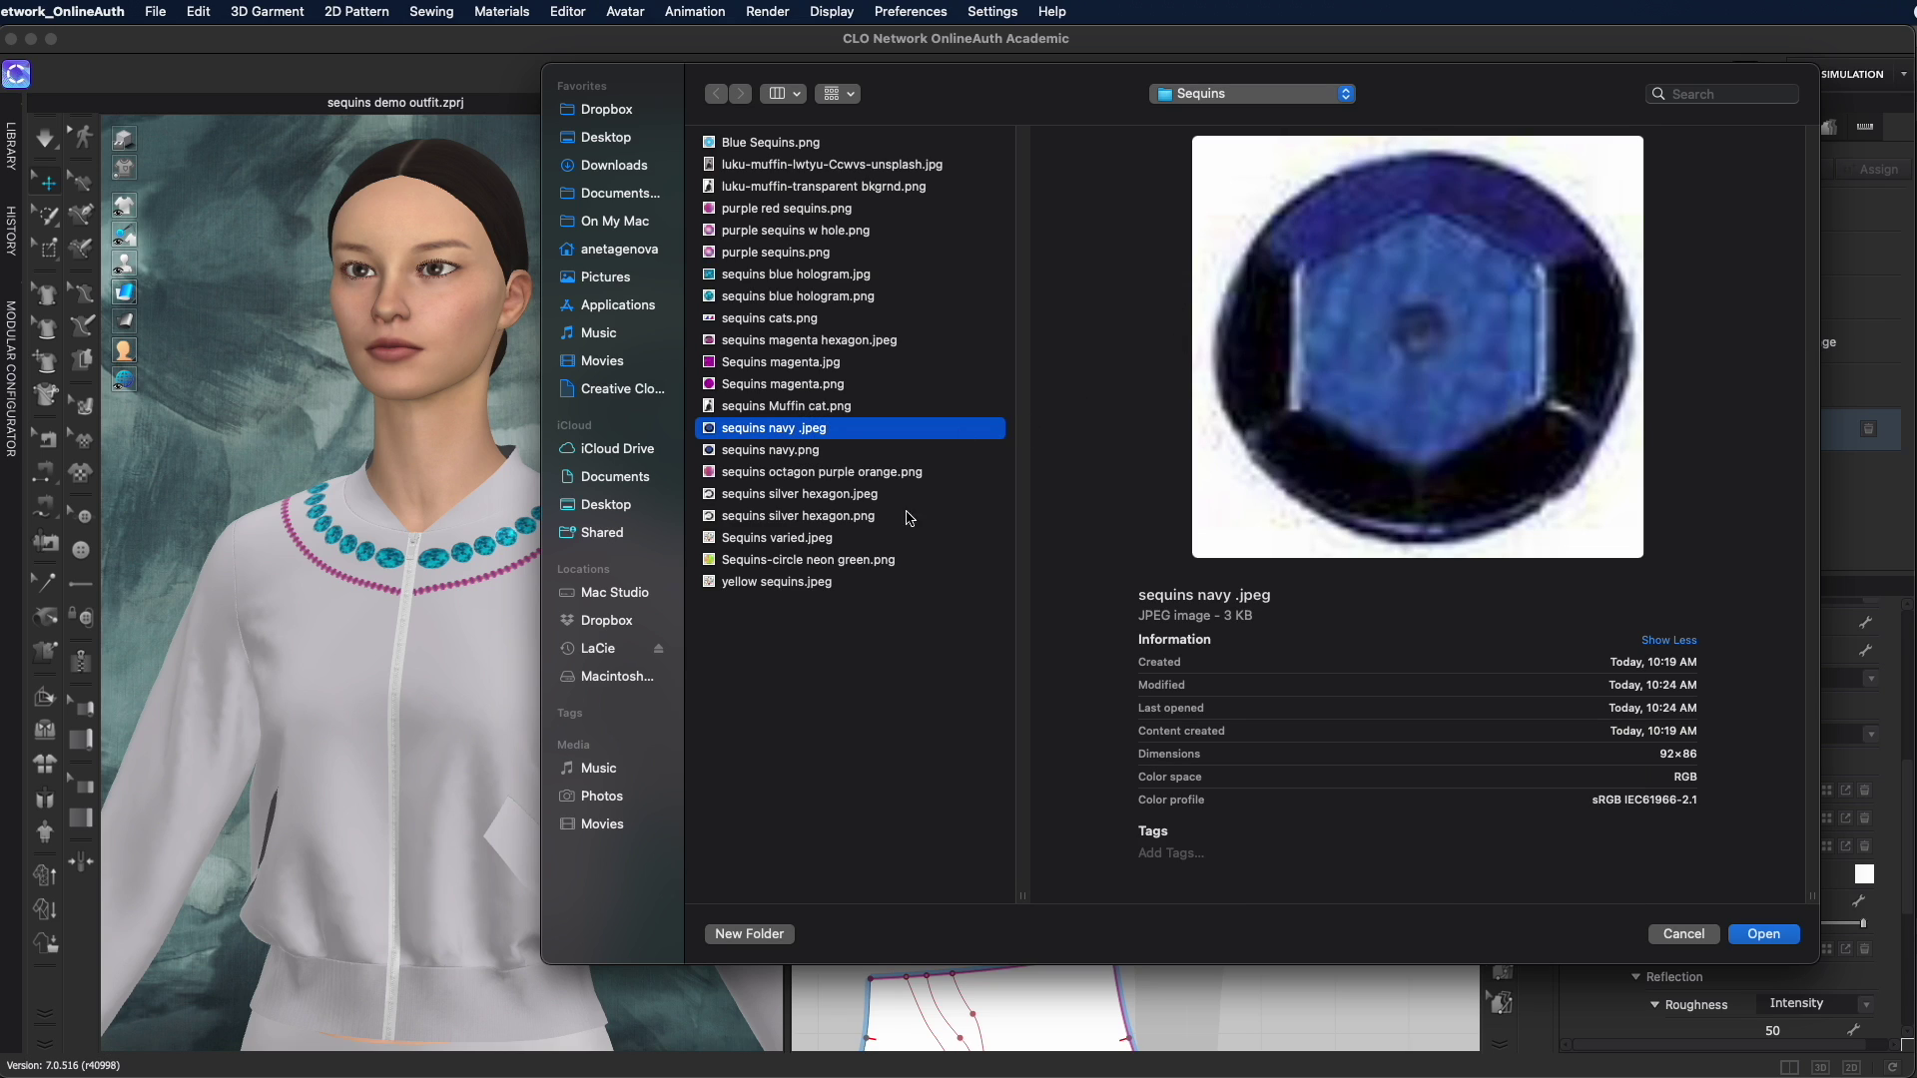
pyautogui.click(782, 450)
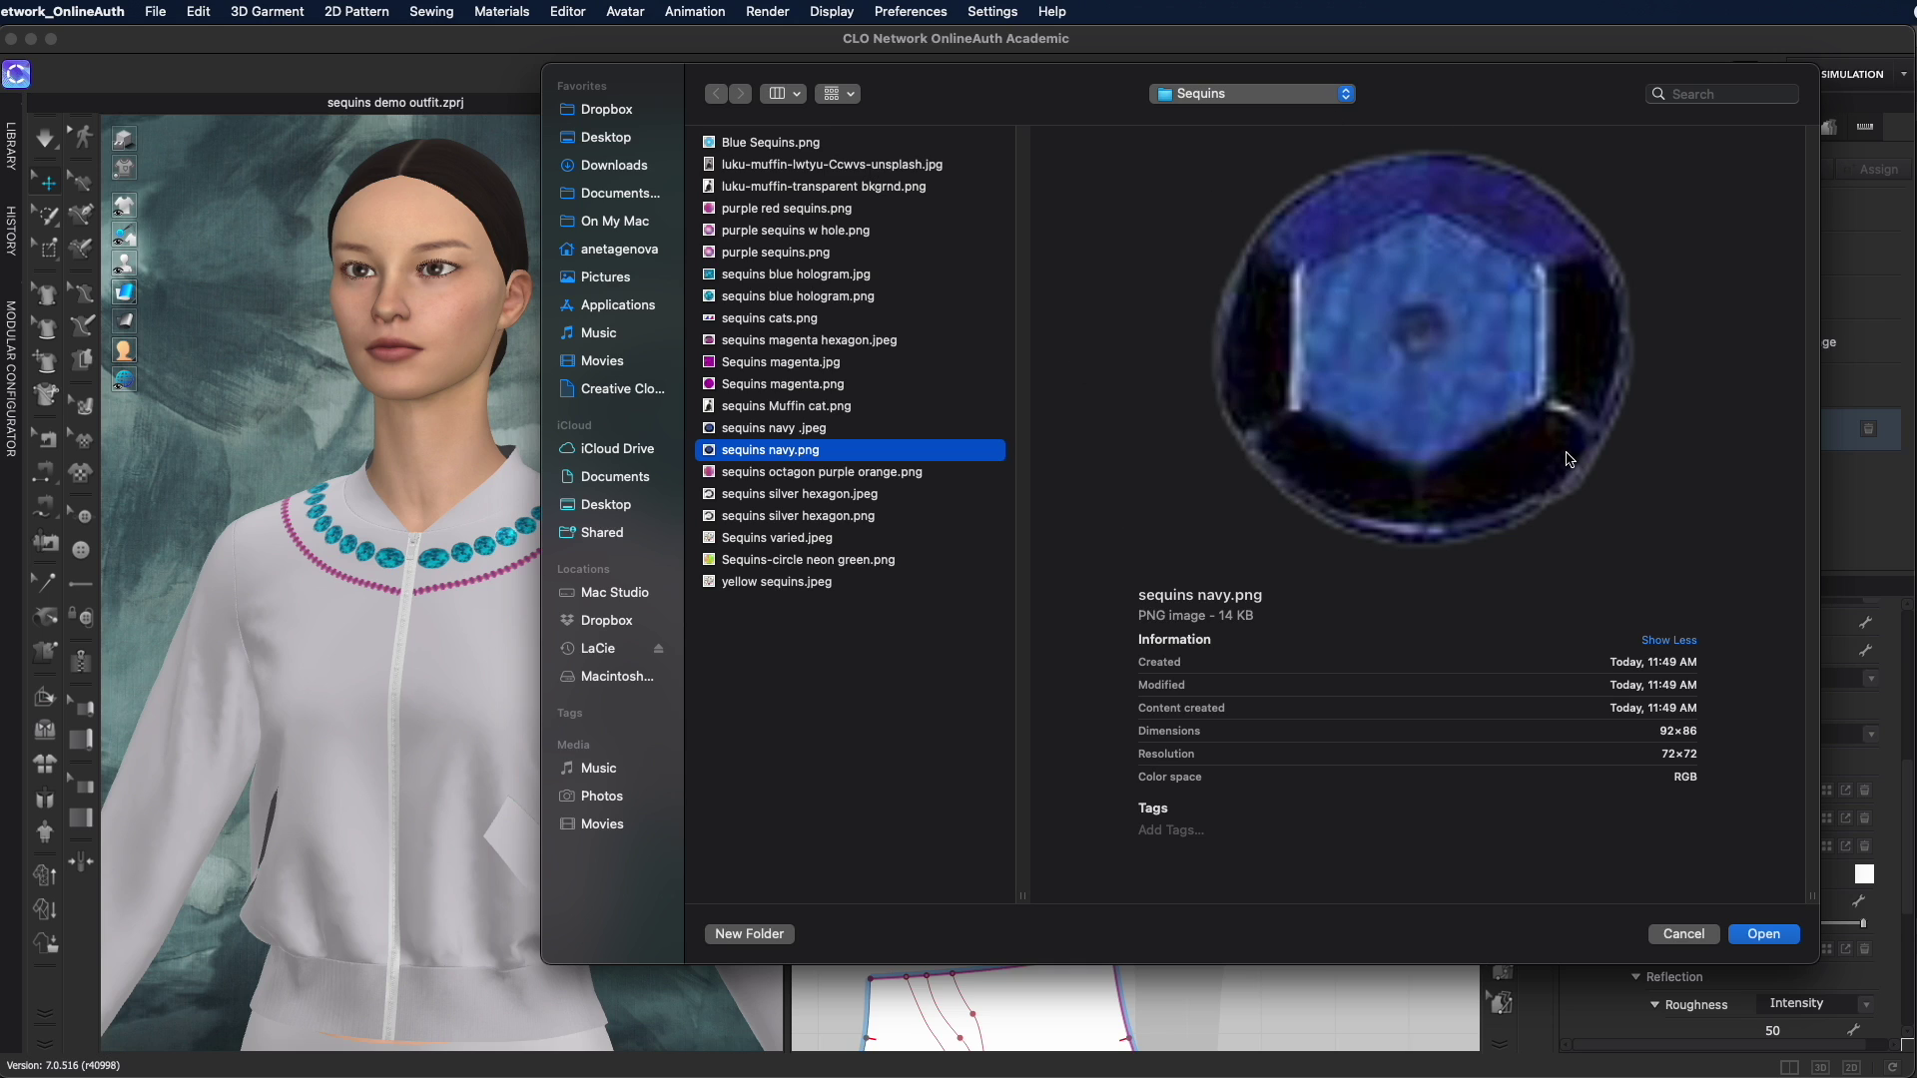
pyautogui.click(1783, 937)
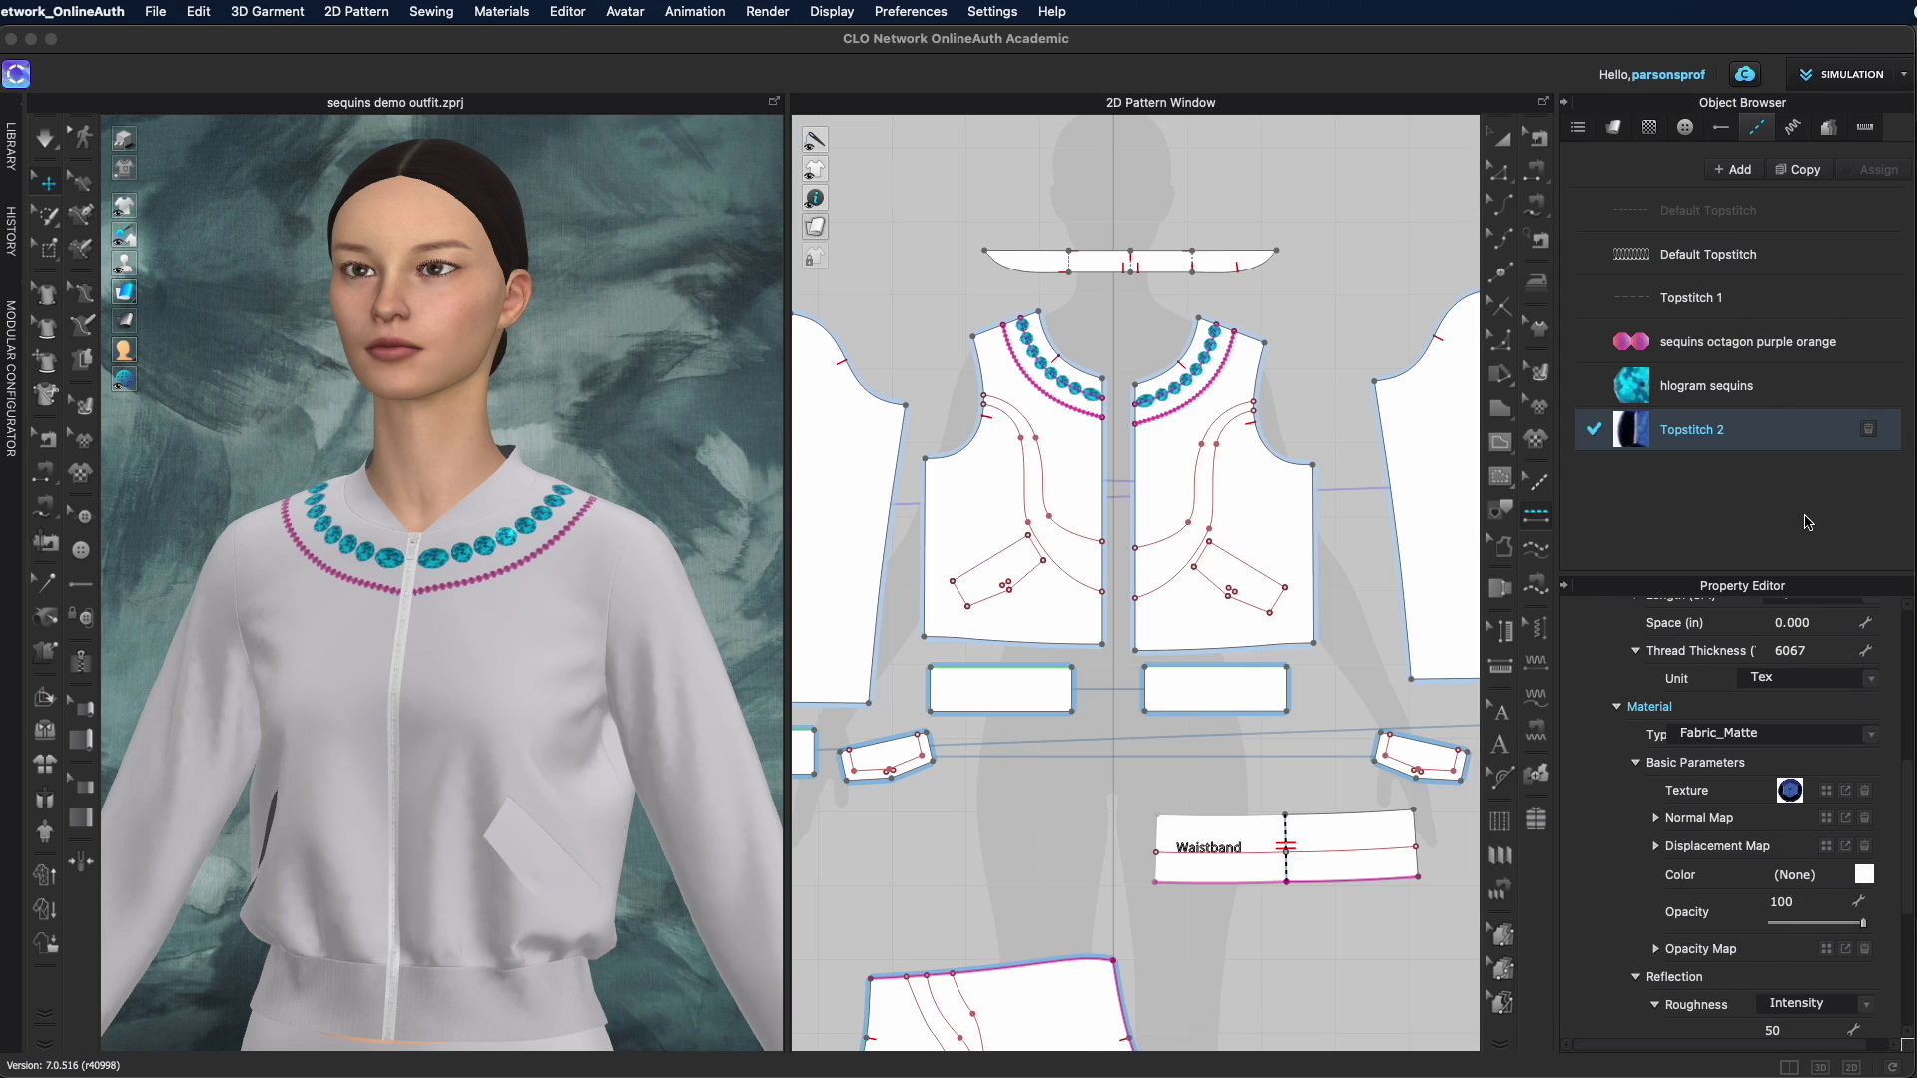
# Rename the navy topstitch as sequins hexagon
pyautogui.doubleClick(1722, 431)
pyautogui.write('navy hexagon')
pyautogui.hotkey('ctrl', 'a')
pyautogui.write('sequins hexagon')
pyautogui.click(1711, 503)
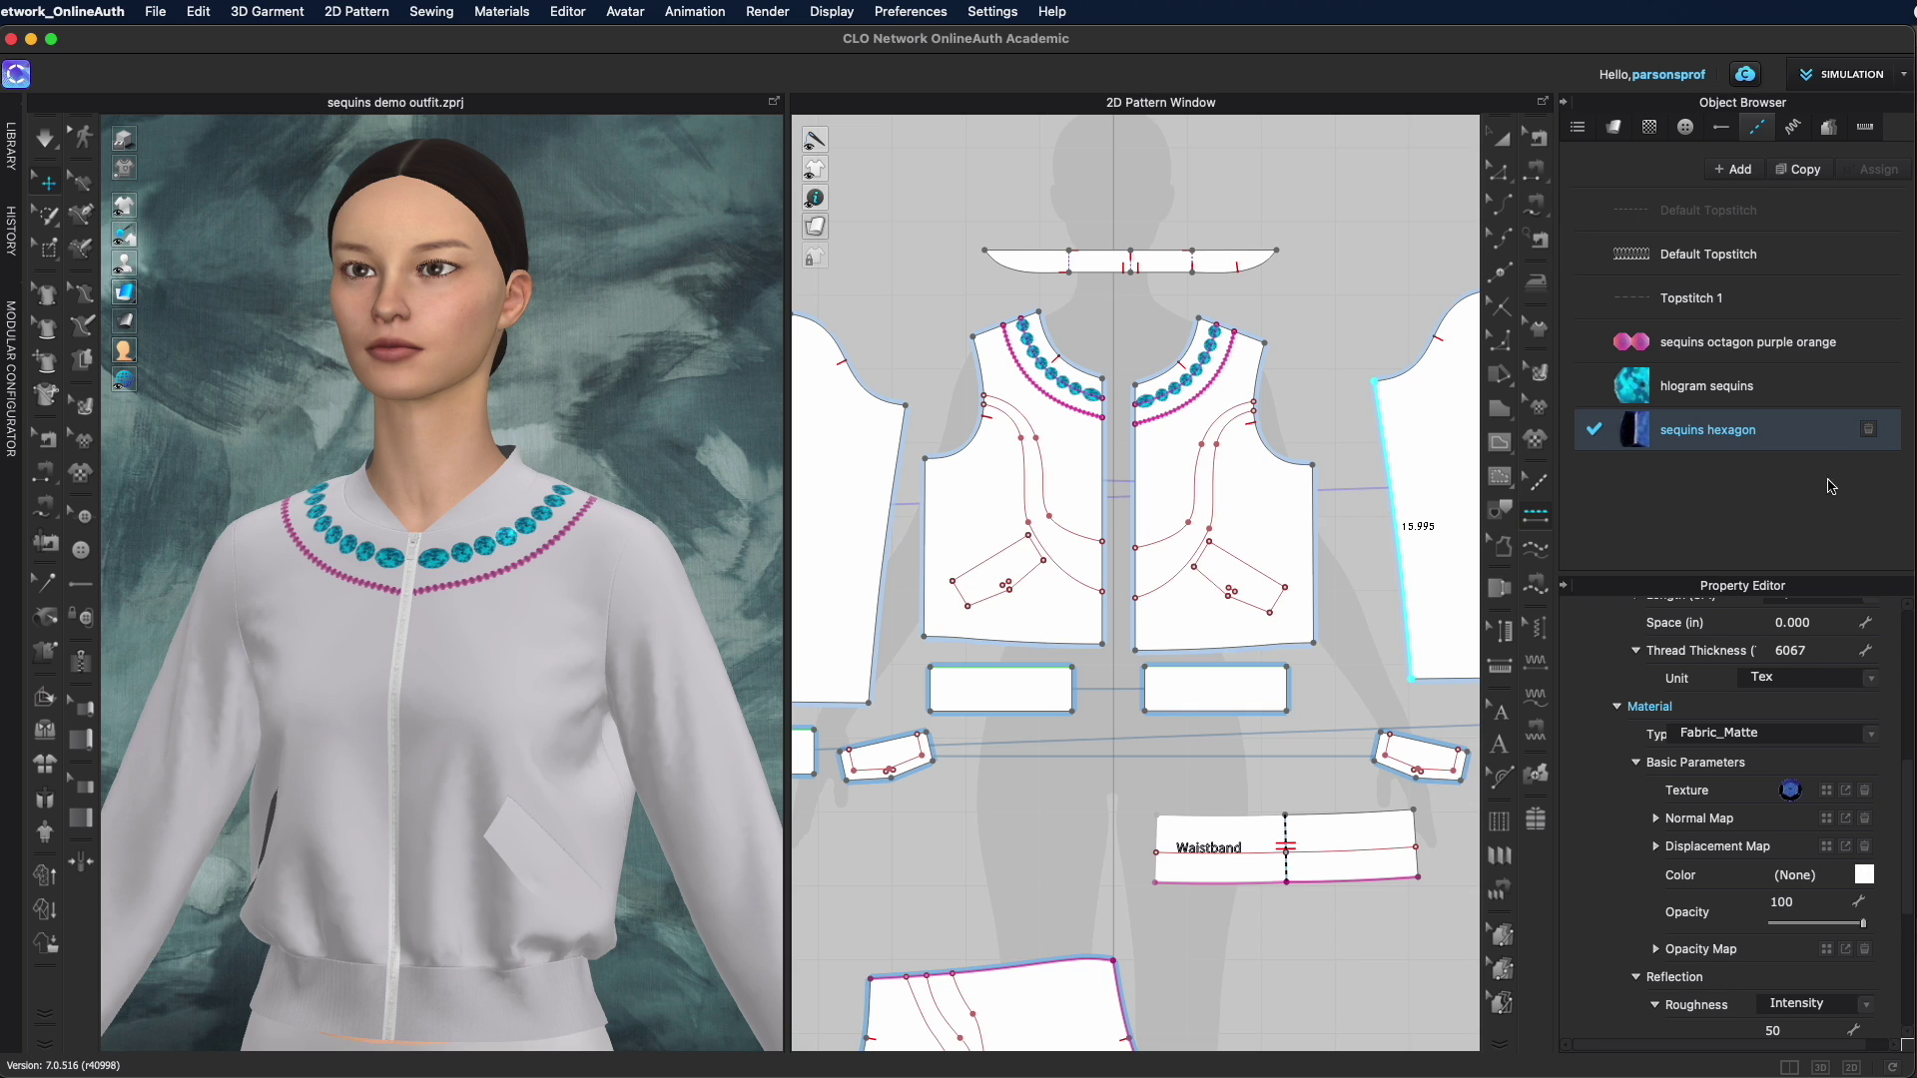
# Load sequins cats.png as the texture of the Topstitch 3 topstitch
pyautogui.click(1714, 520)
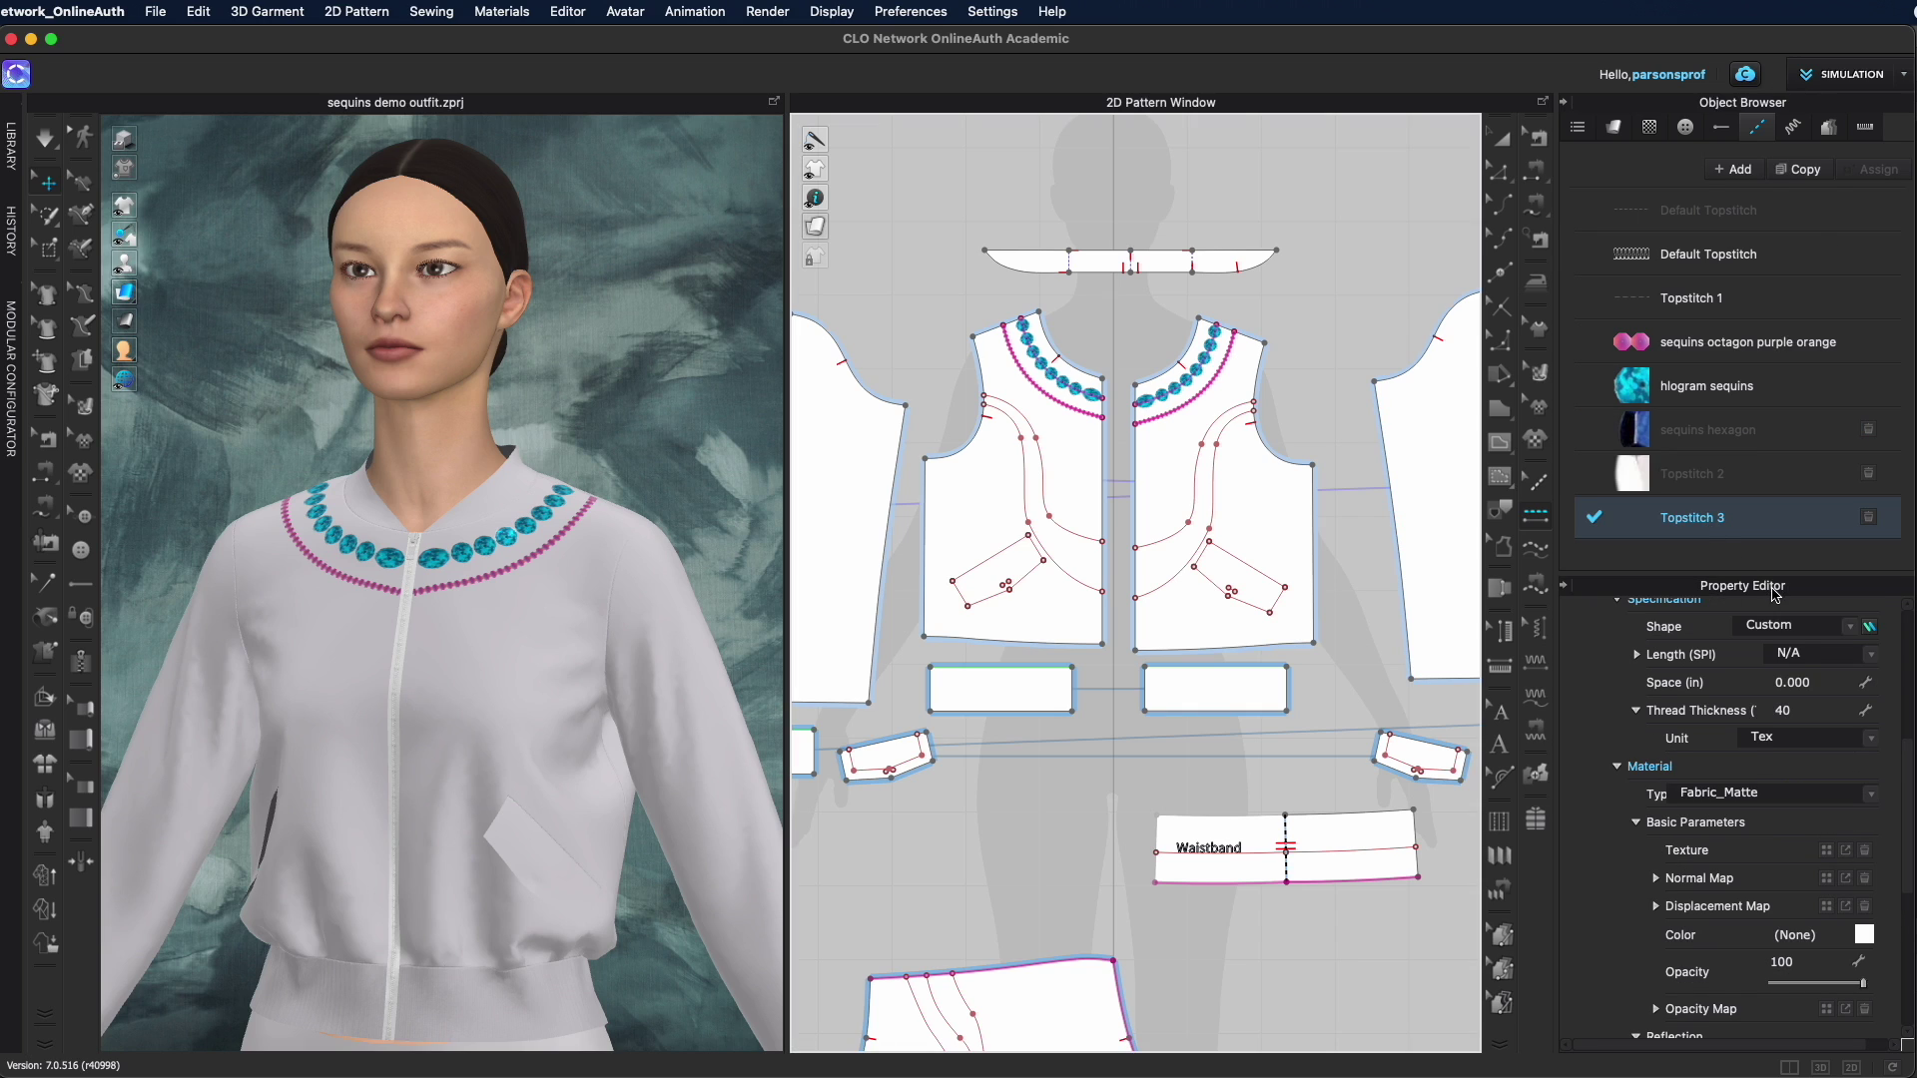
pyautogui.scroll(5, 1770, 744)
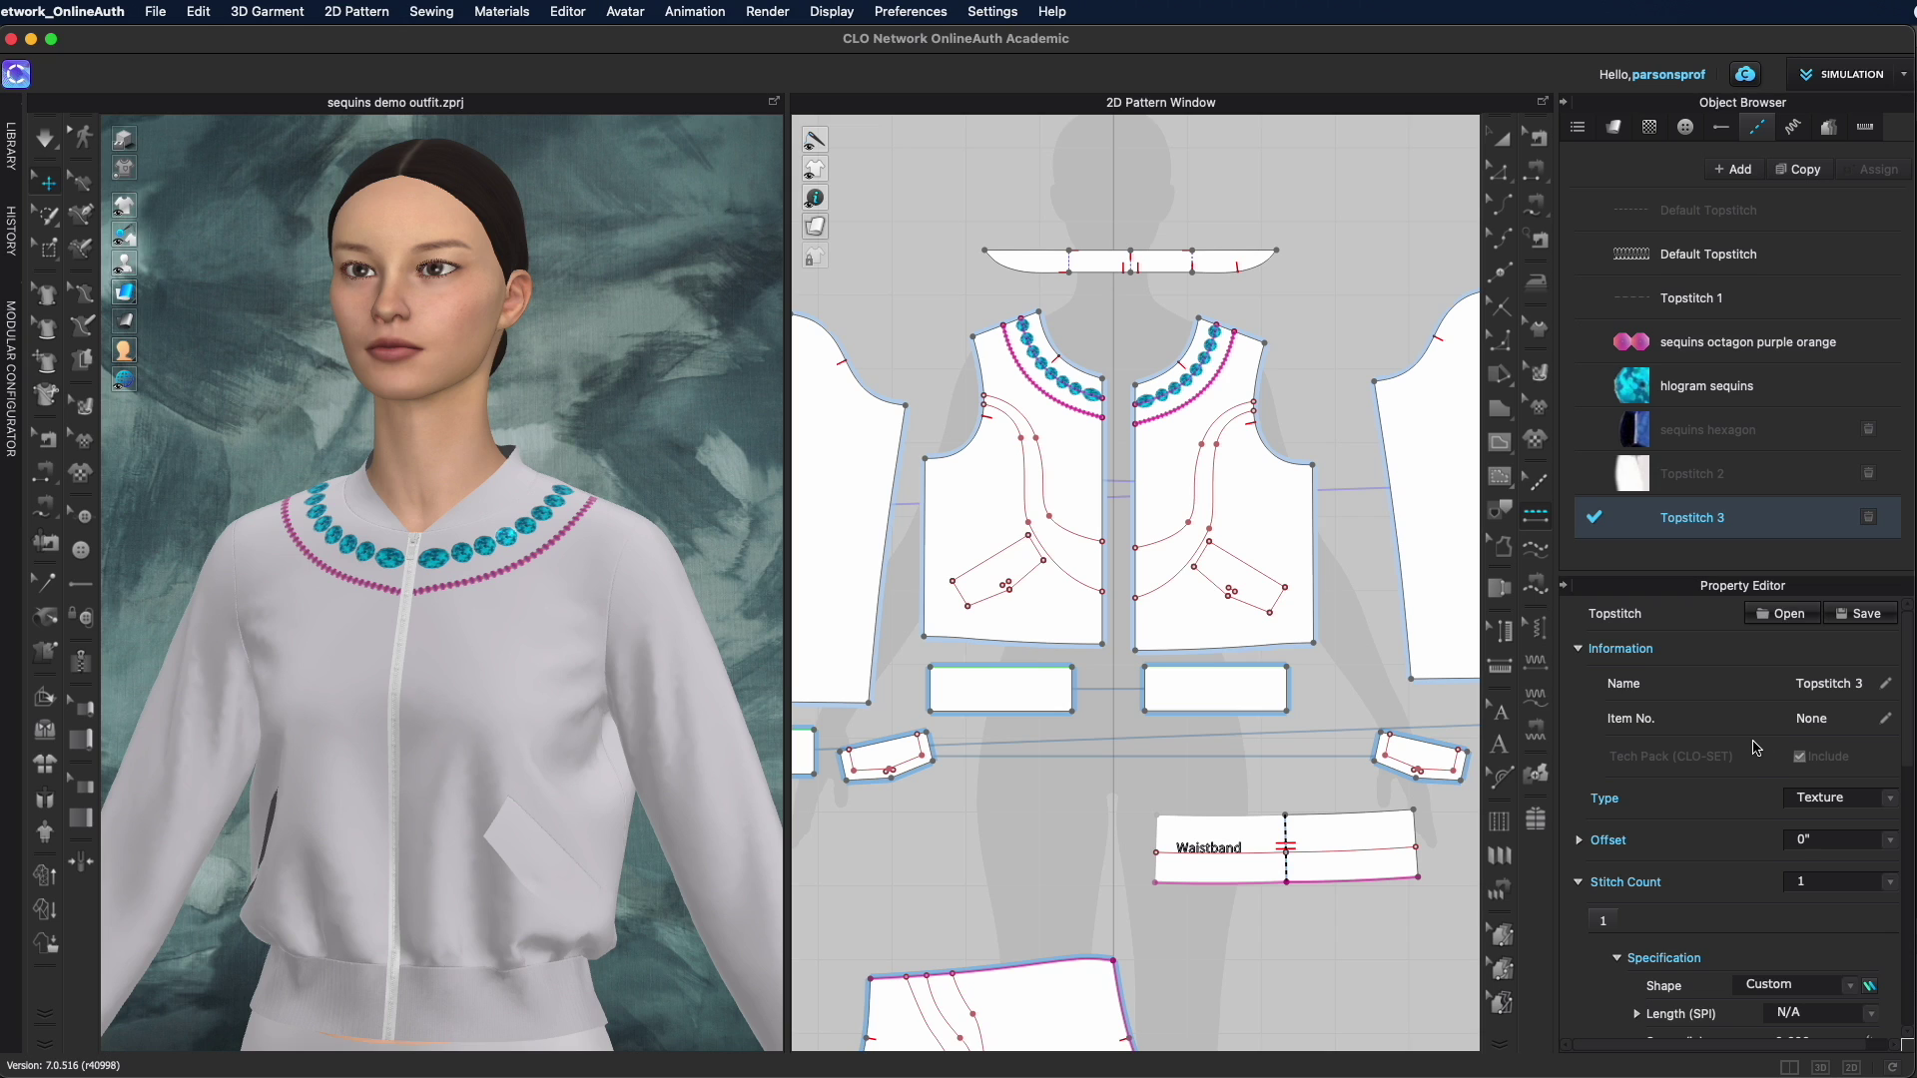
pyautogui.scroll(-6, 1757, 748)
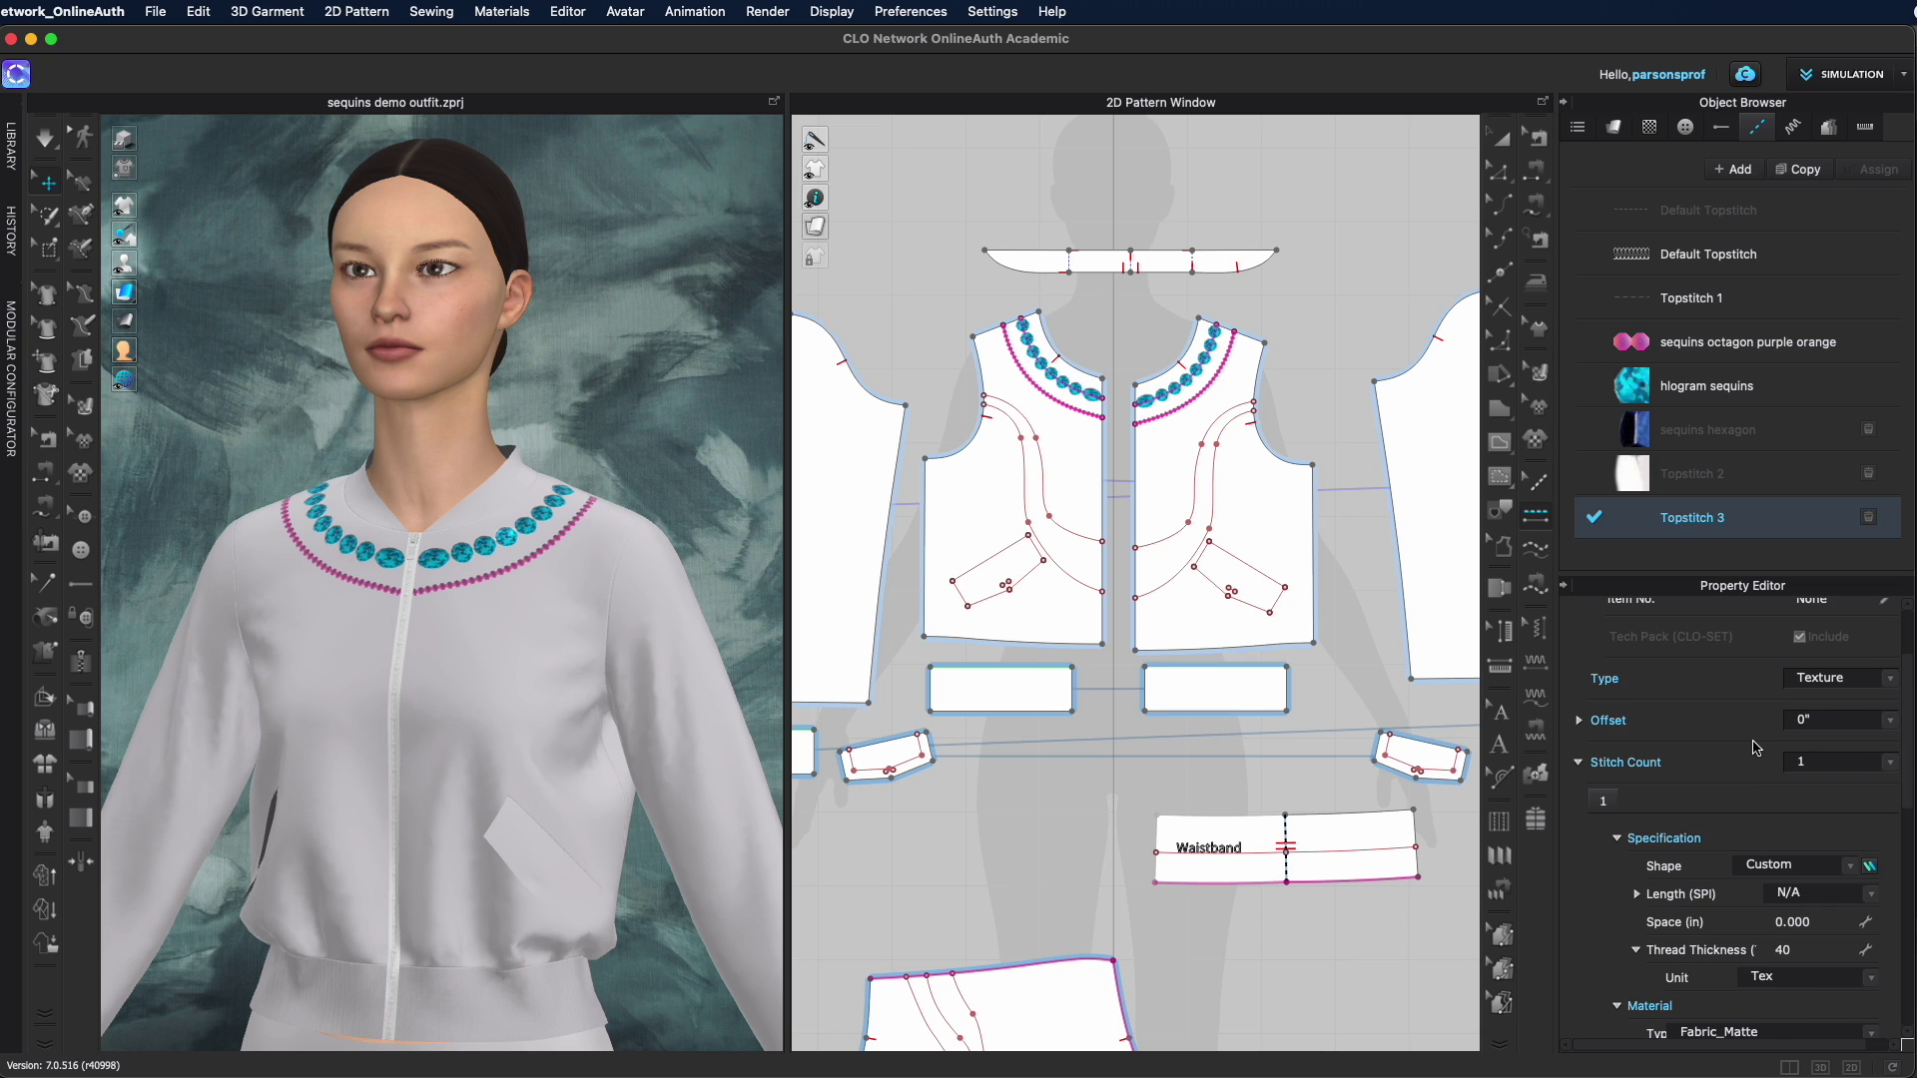
pyautogui.click(1826, 850)
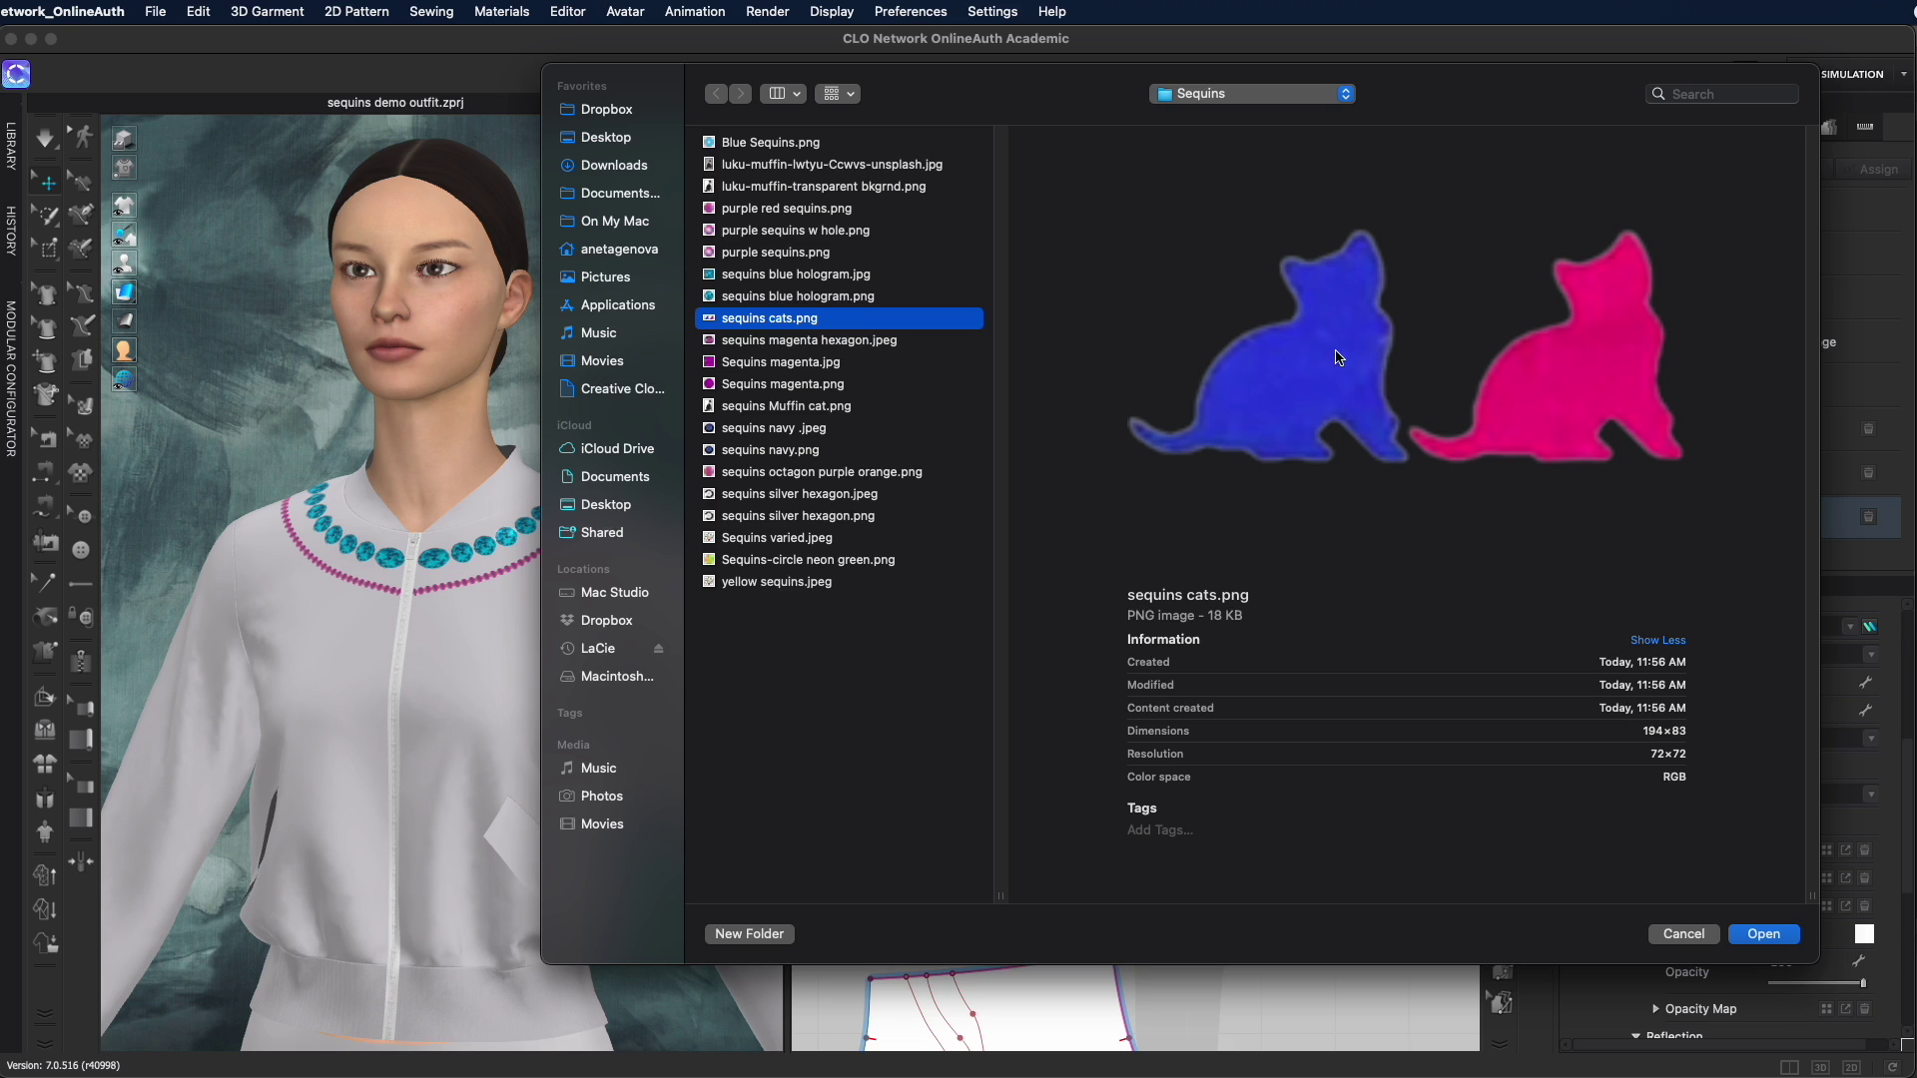
pyautogui.click(1763, 935)
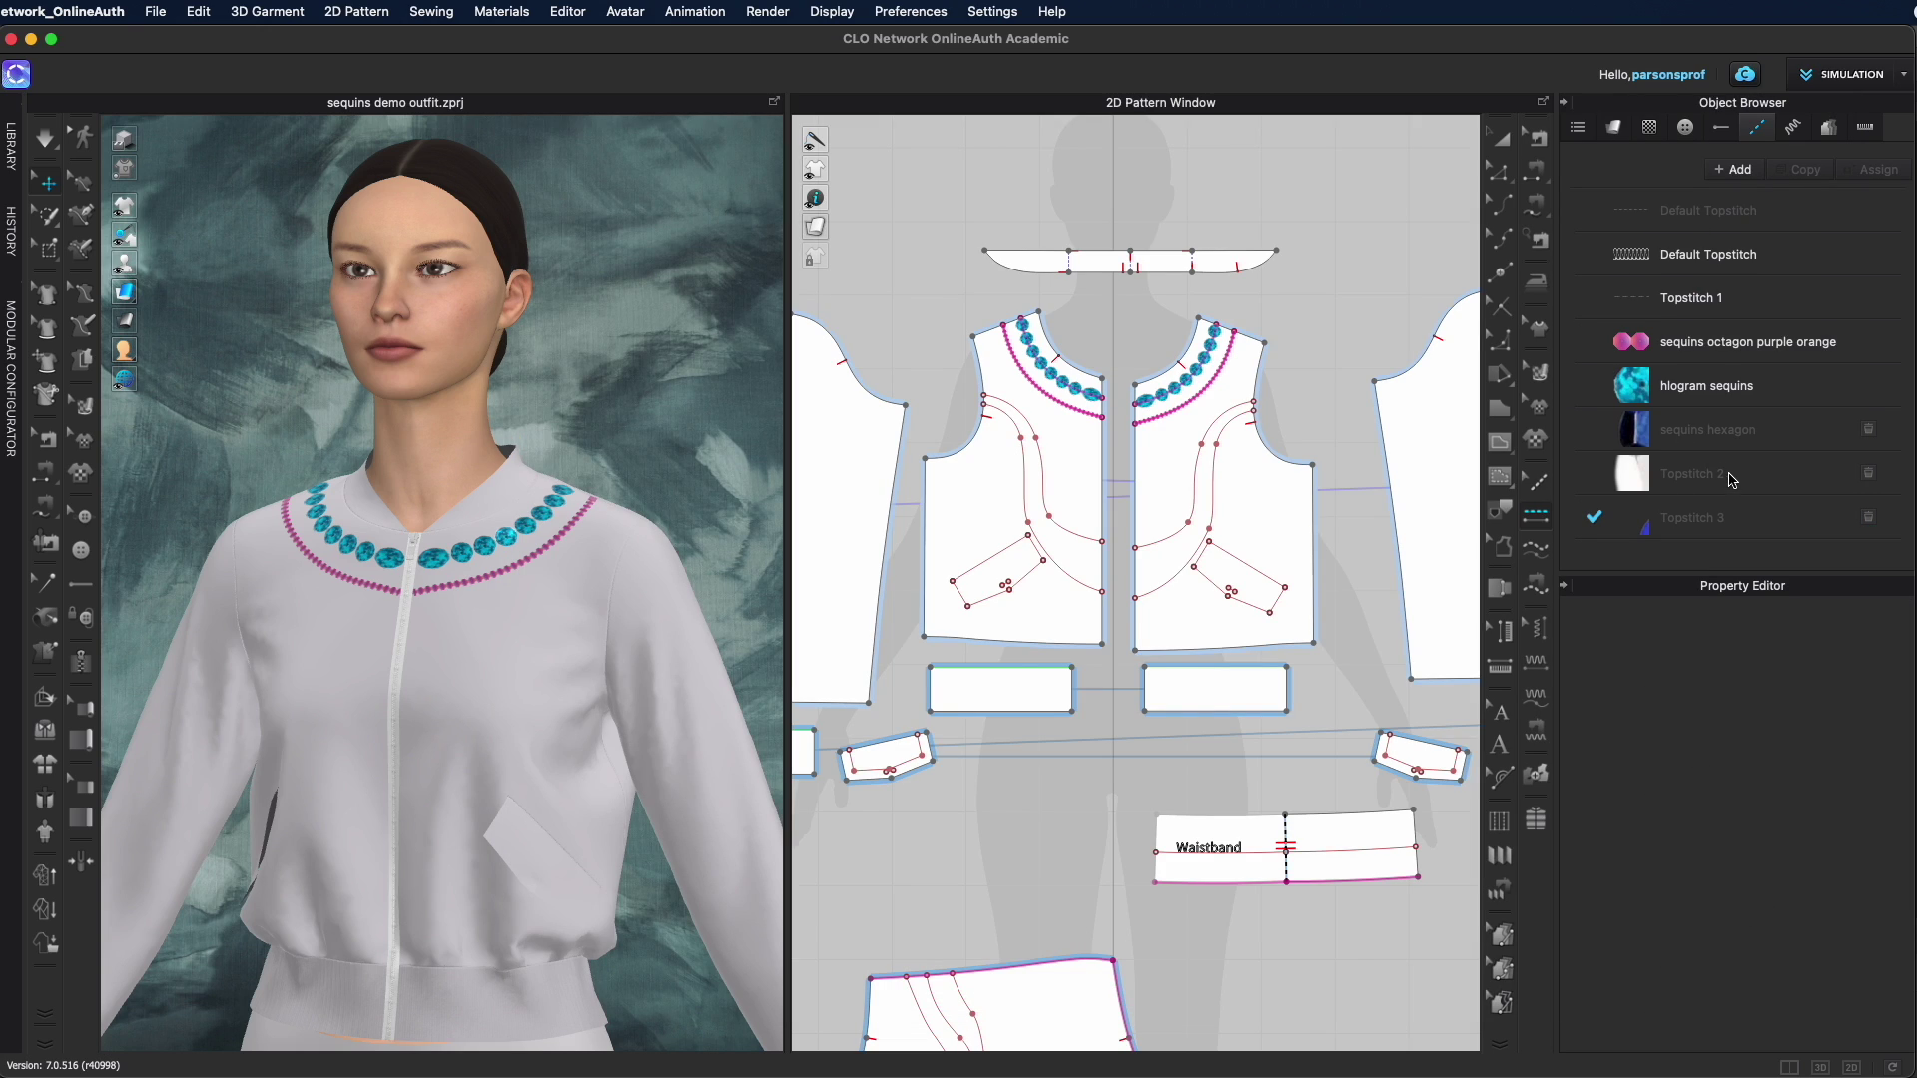
pyautogui.click(1762, 502)
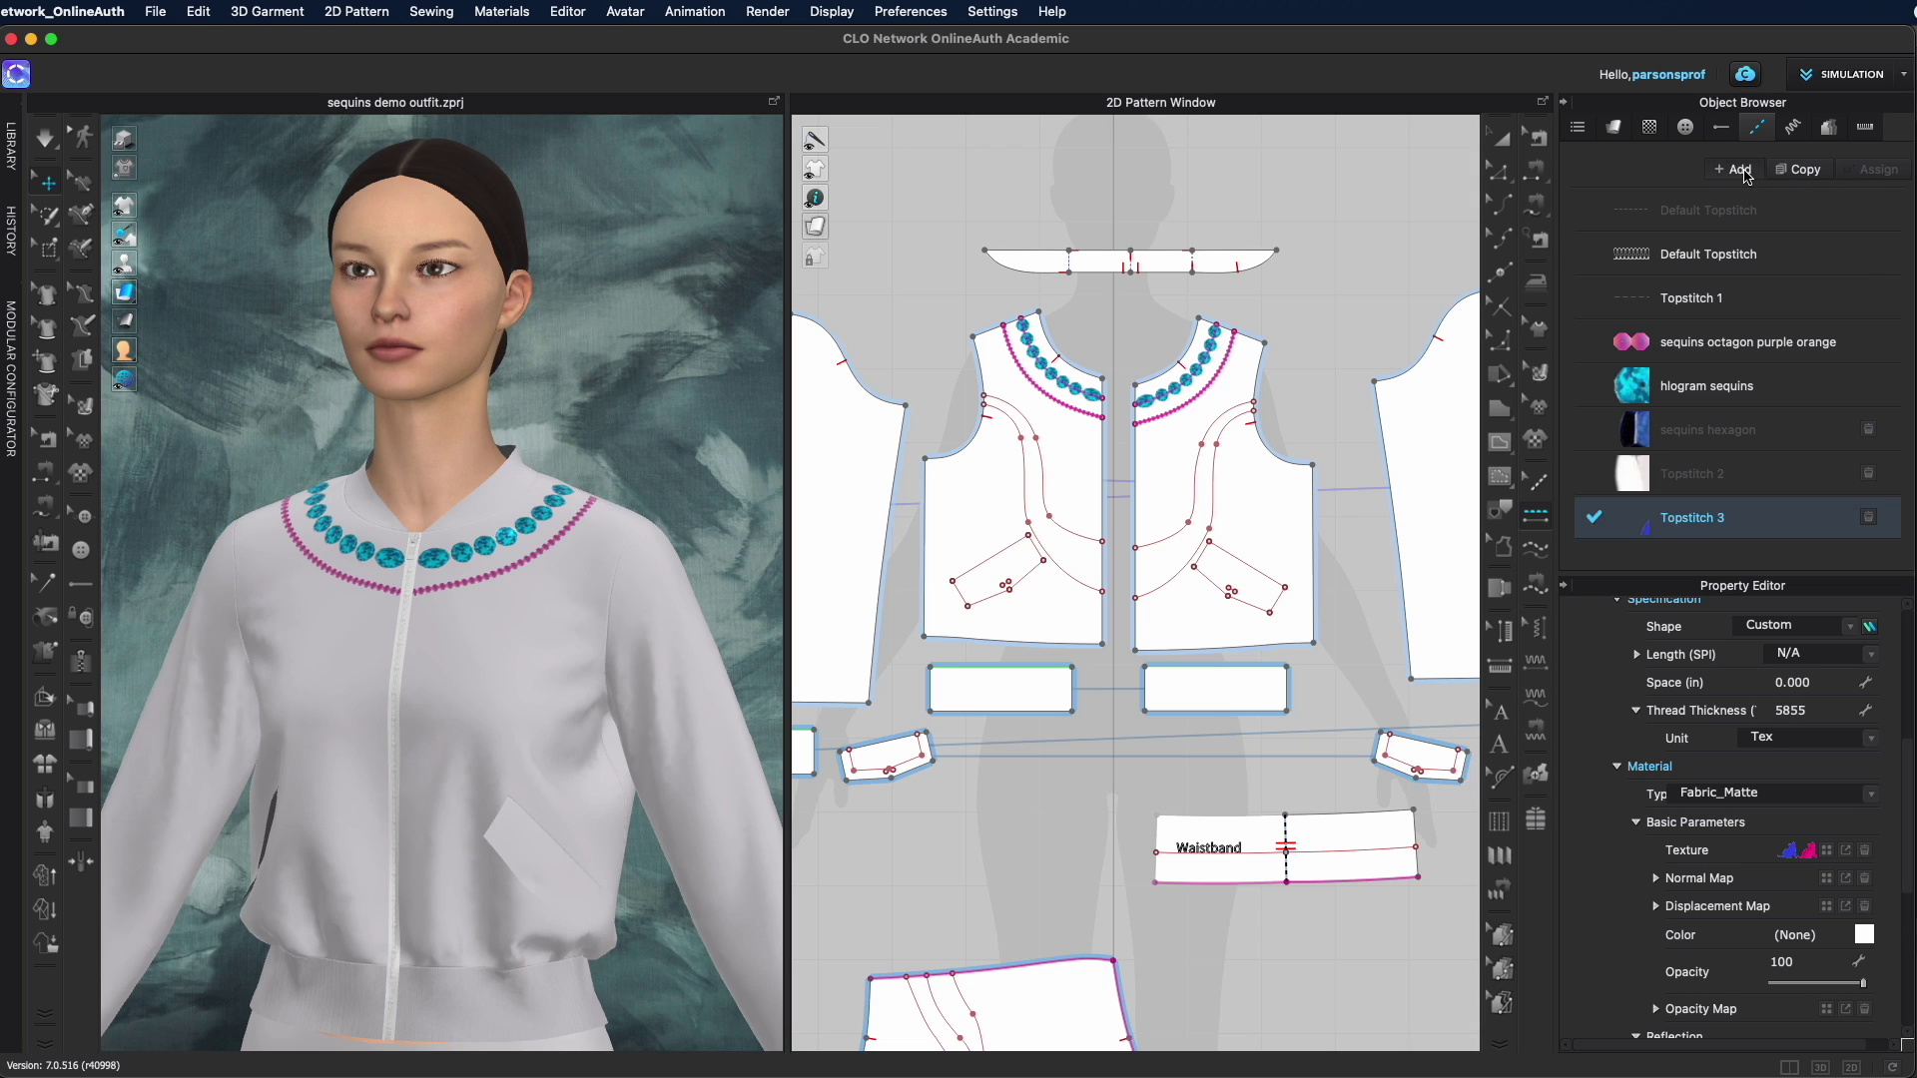
# Add another texture topstitch and load luku-muffin-transparent bkgrnd.png as its texture
pyautogui.click(1737, 170)
pyautogui.click(1891, 779)
pyautogui.scroll(-3, 1809, 799)
pyautogui.click(1863, 911)
pyautogui.click(1826, 912)
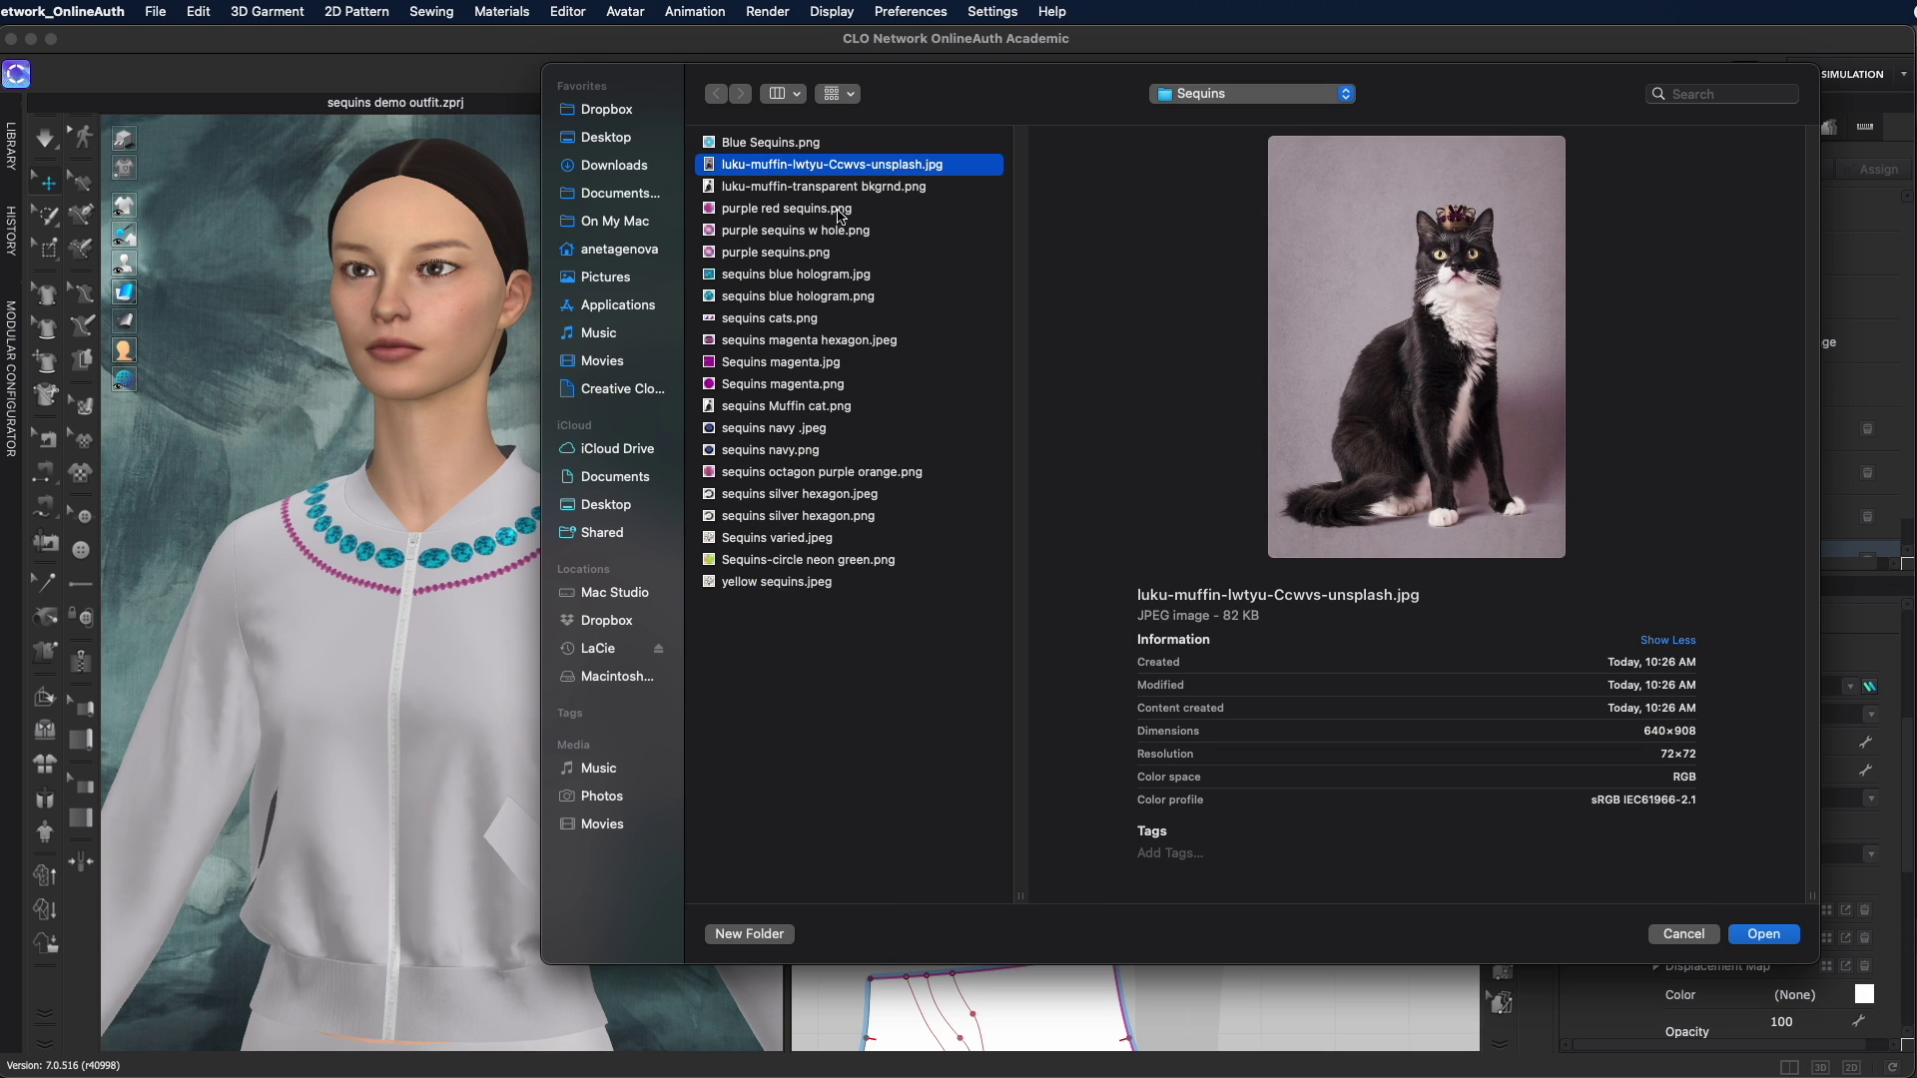
pyautogui.click(811, 187)
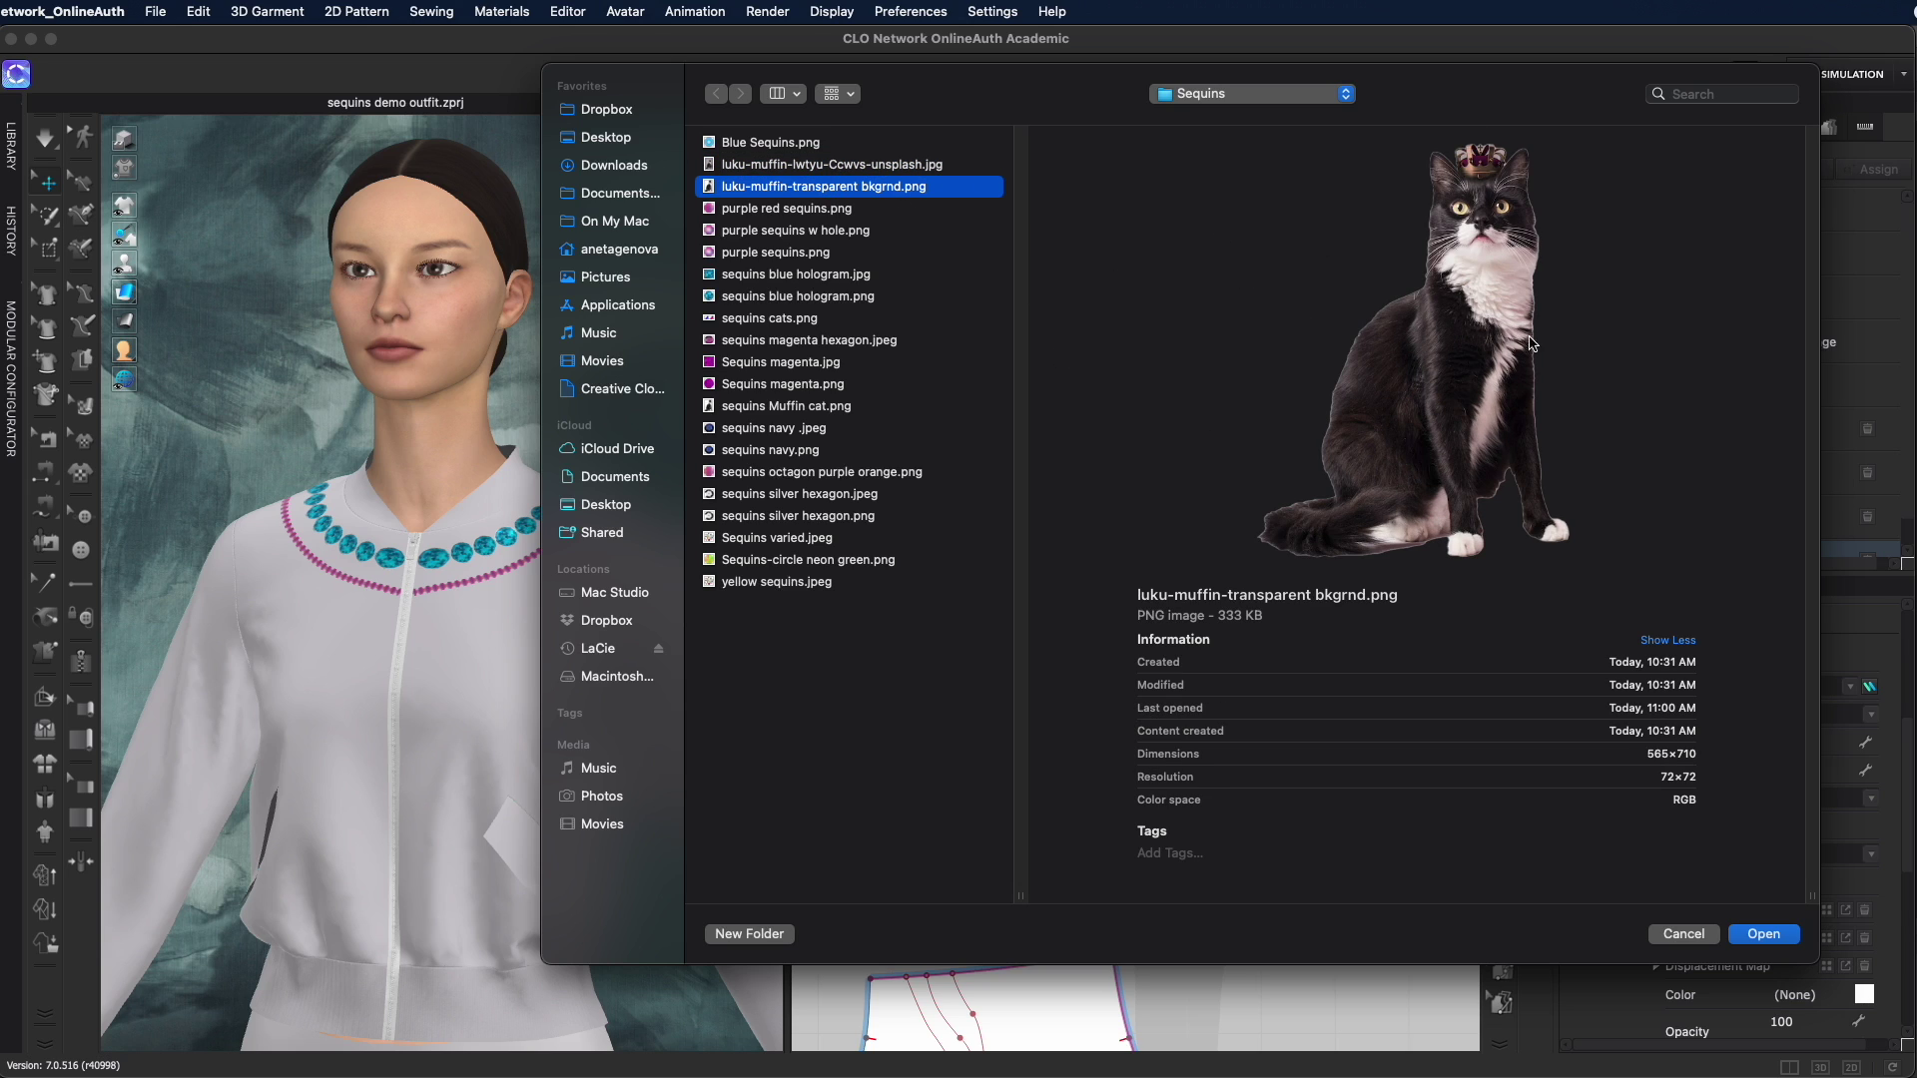
pyautogui.click(1763, 933)
# Rename the topstitch with the crowned cat texture as king cat
pyautogui.doubleClick(1703, 536)
pyautogui.write('cat')
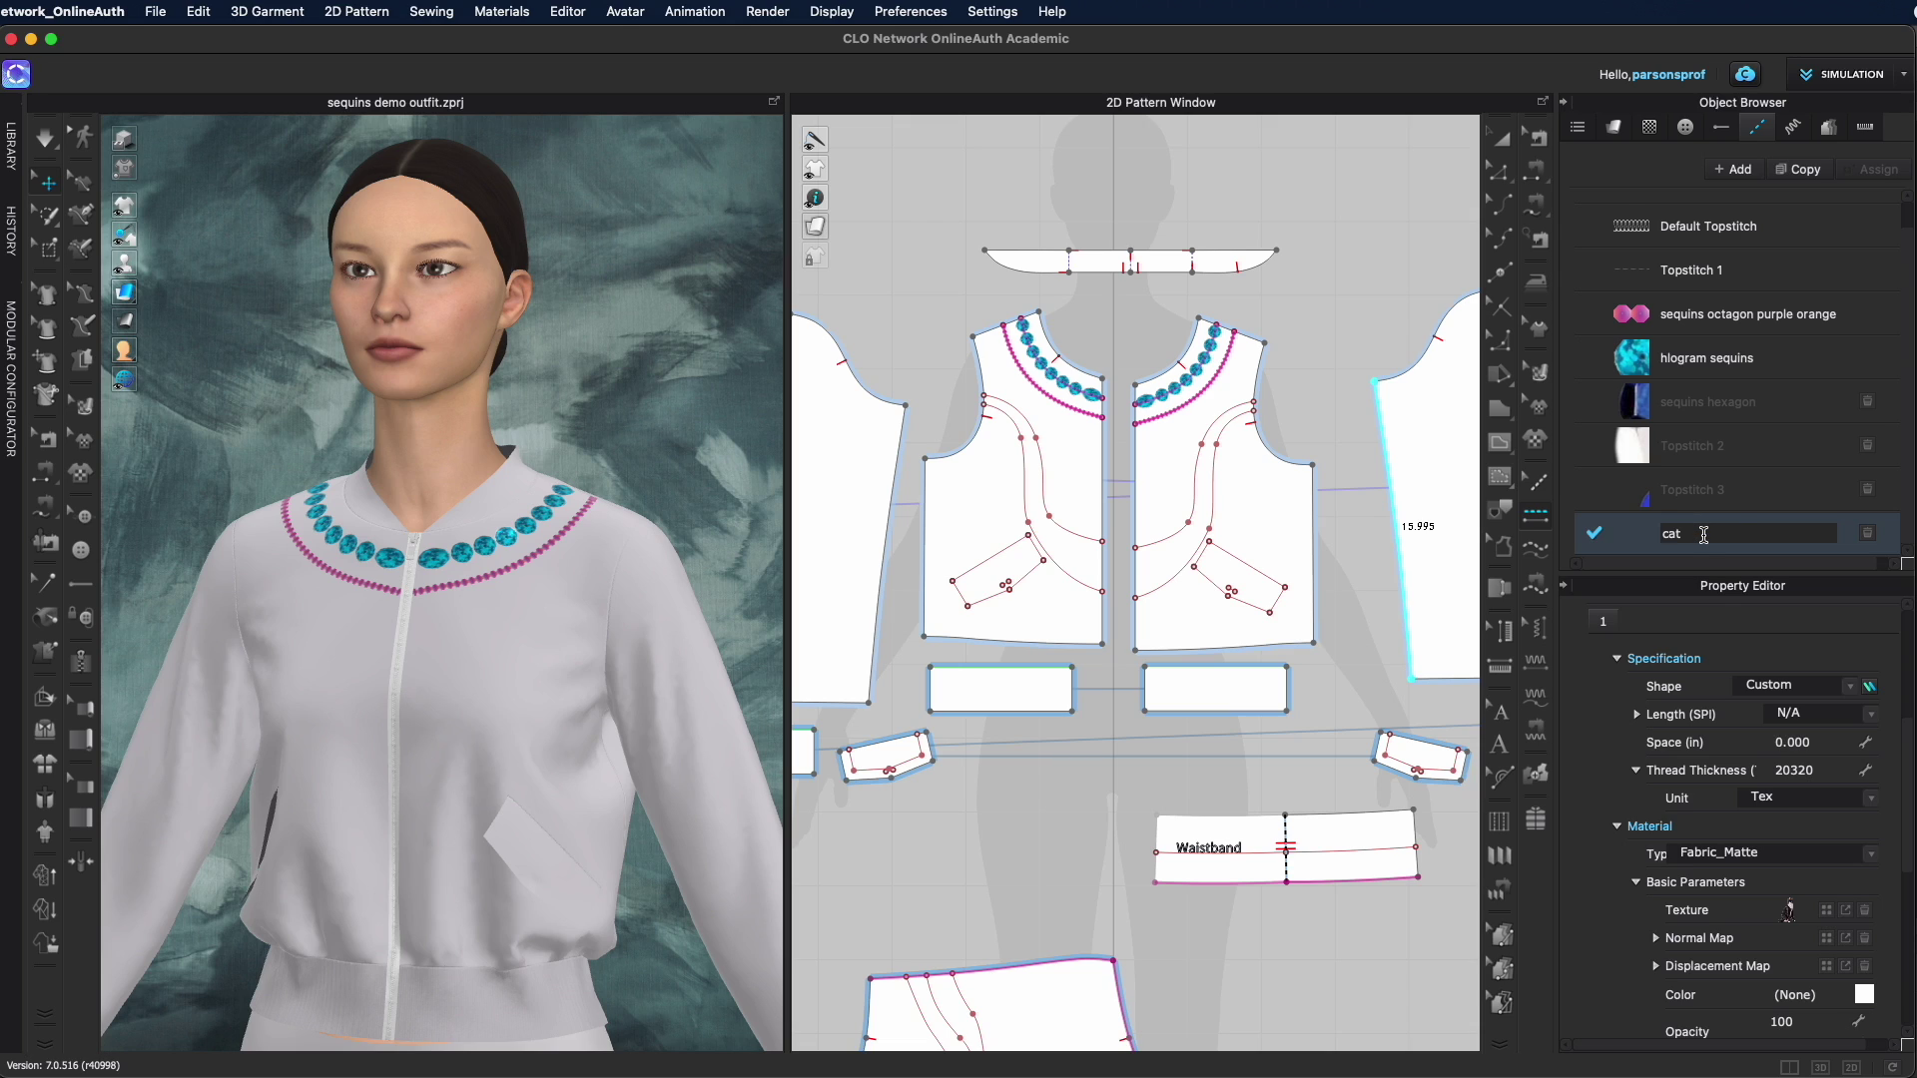
pyautogui.write(' wking')
pyautogui.press('Return')
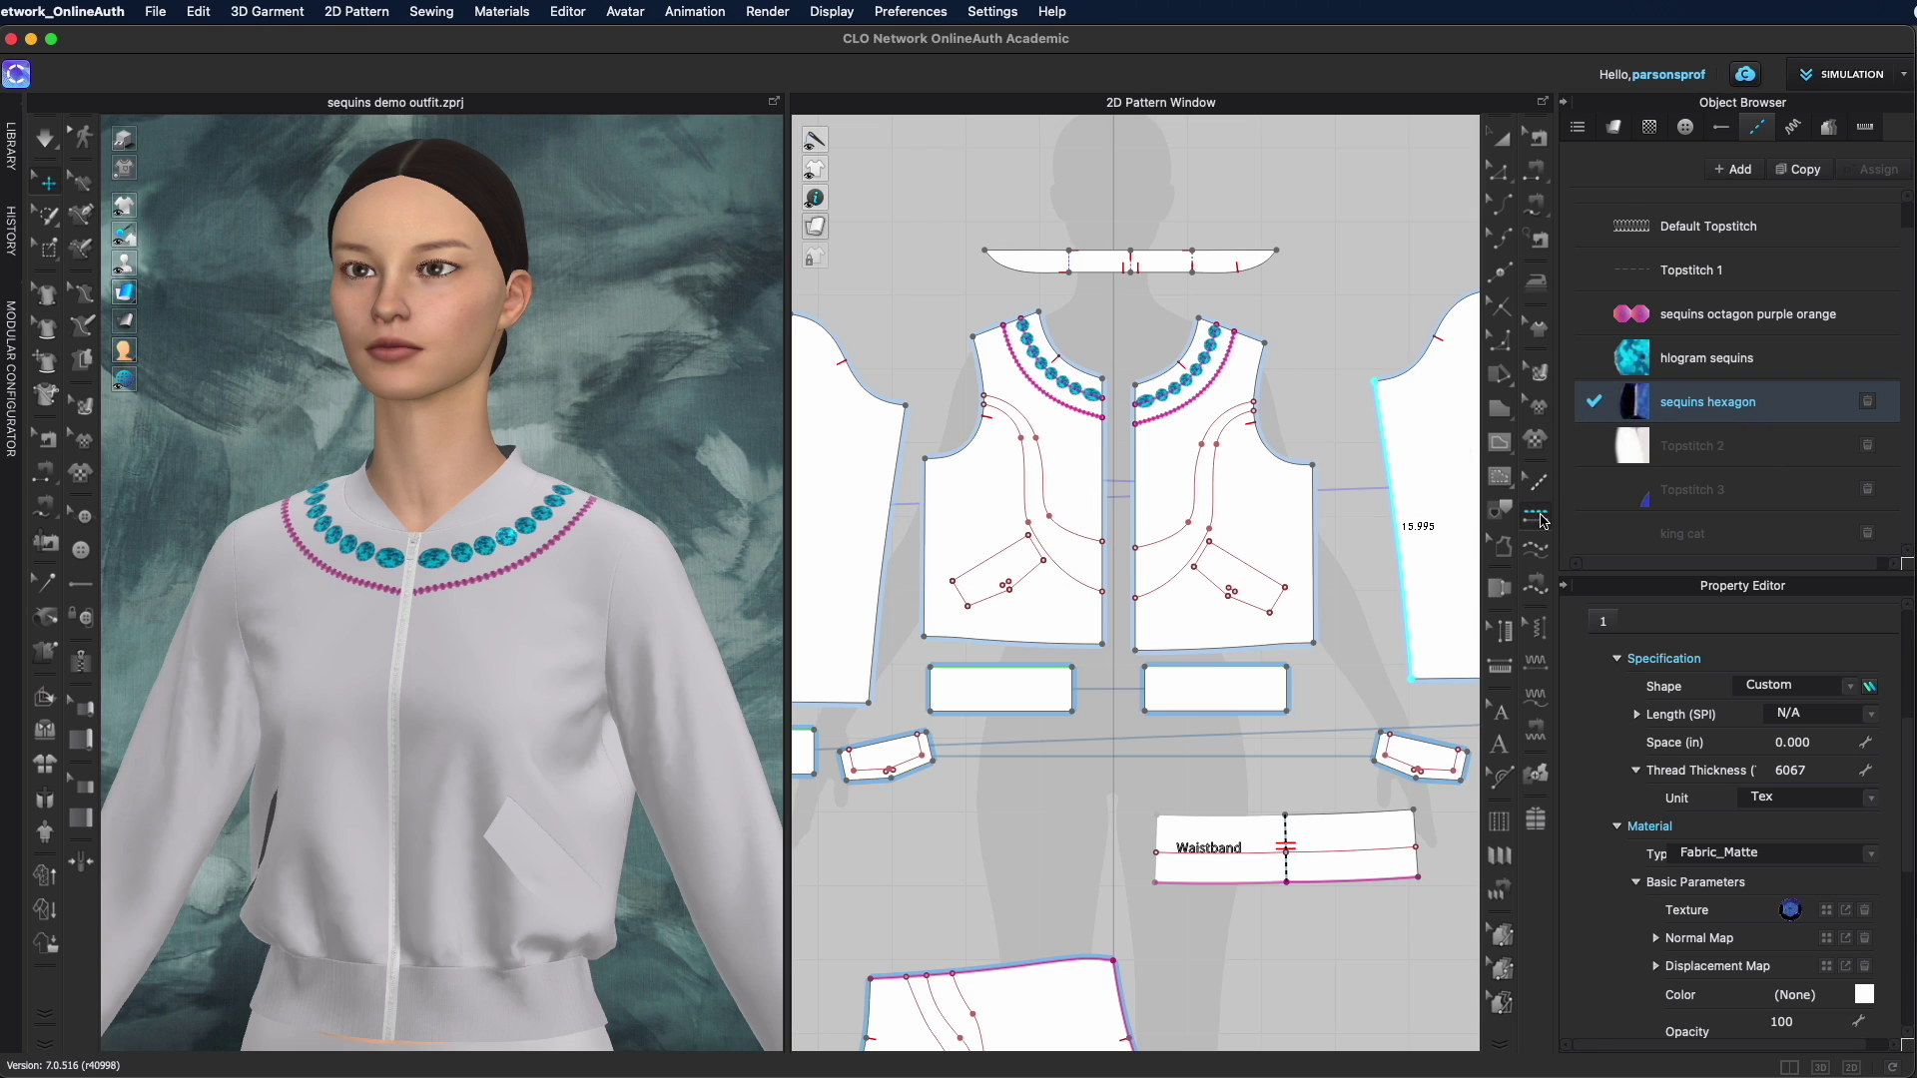
# Apply the sequins hexagon topstitch to the three segments of the inner curved internal line on the jacket front, from armhole to center front
pyautogui.click(1034, 429)
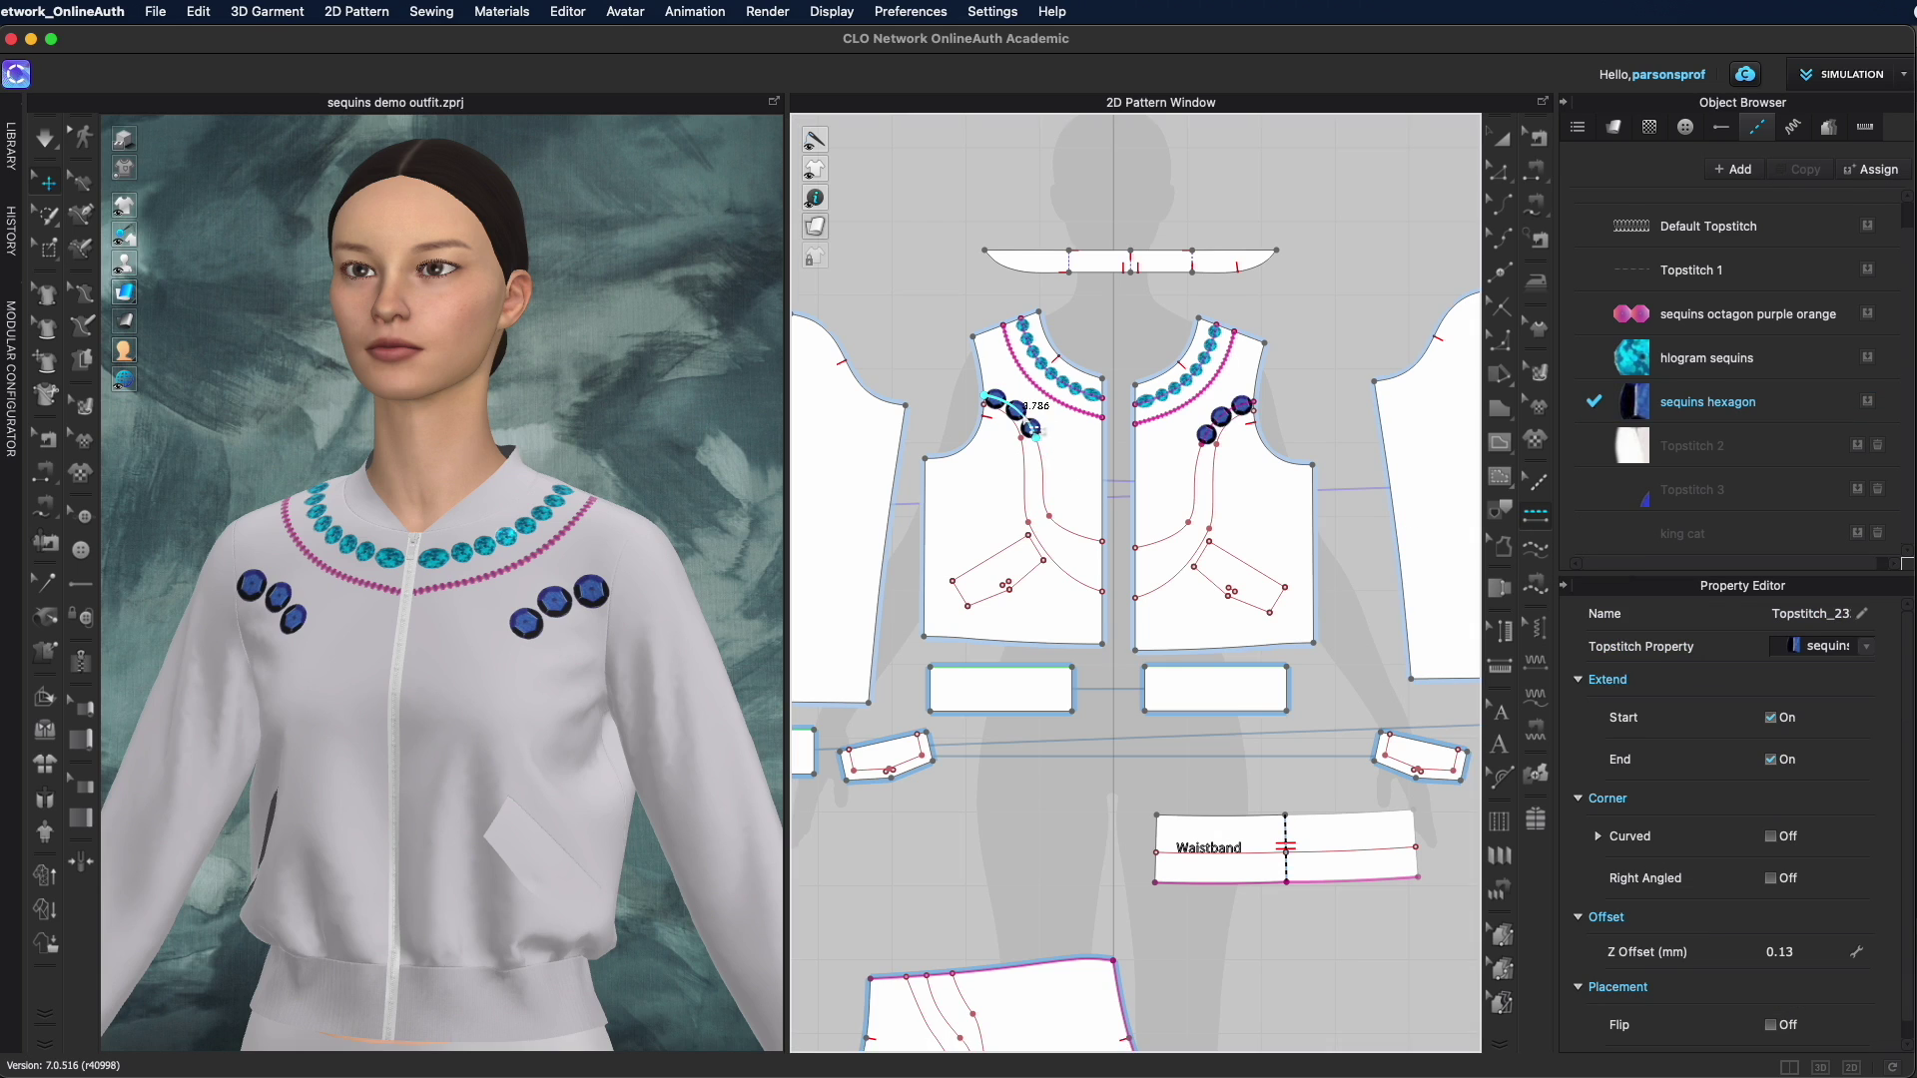
pyautogui.click(1043, 485)
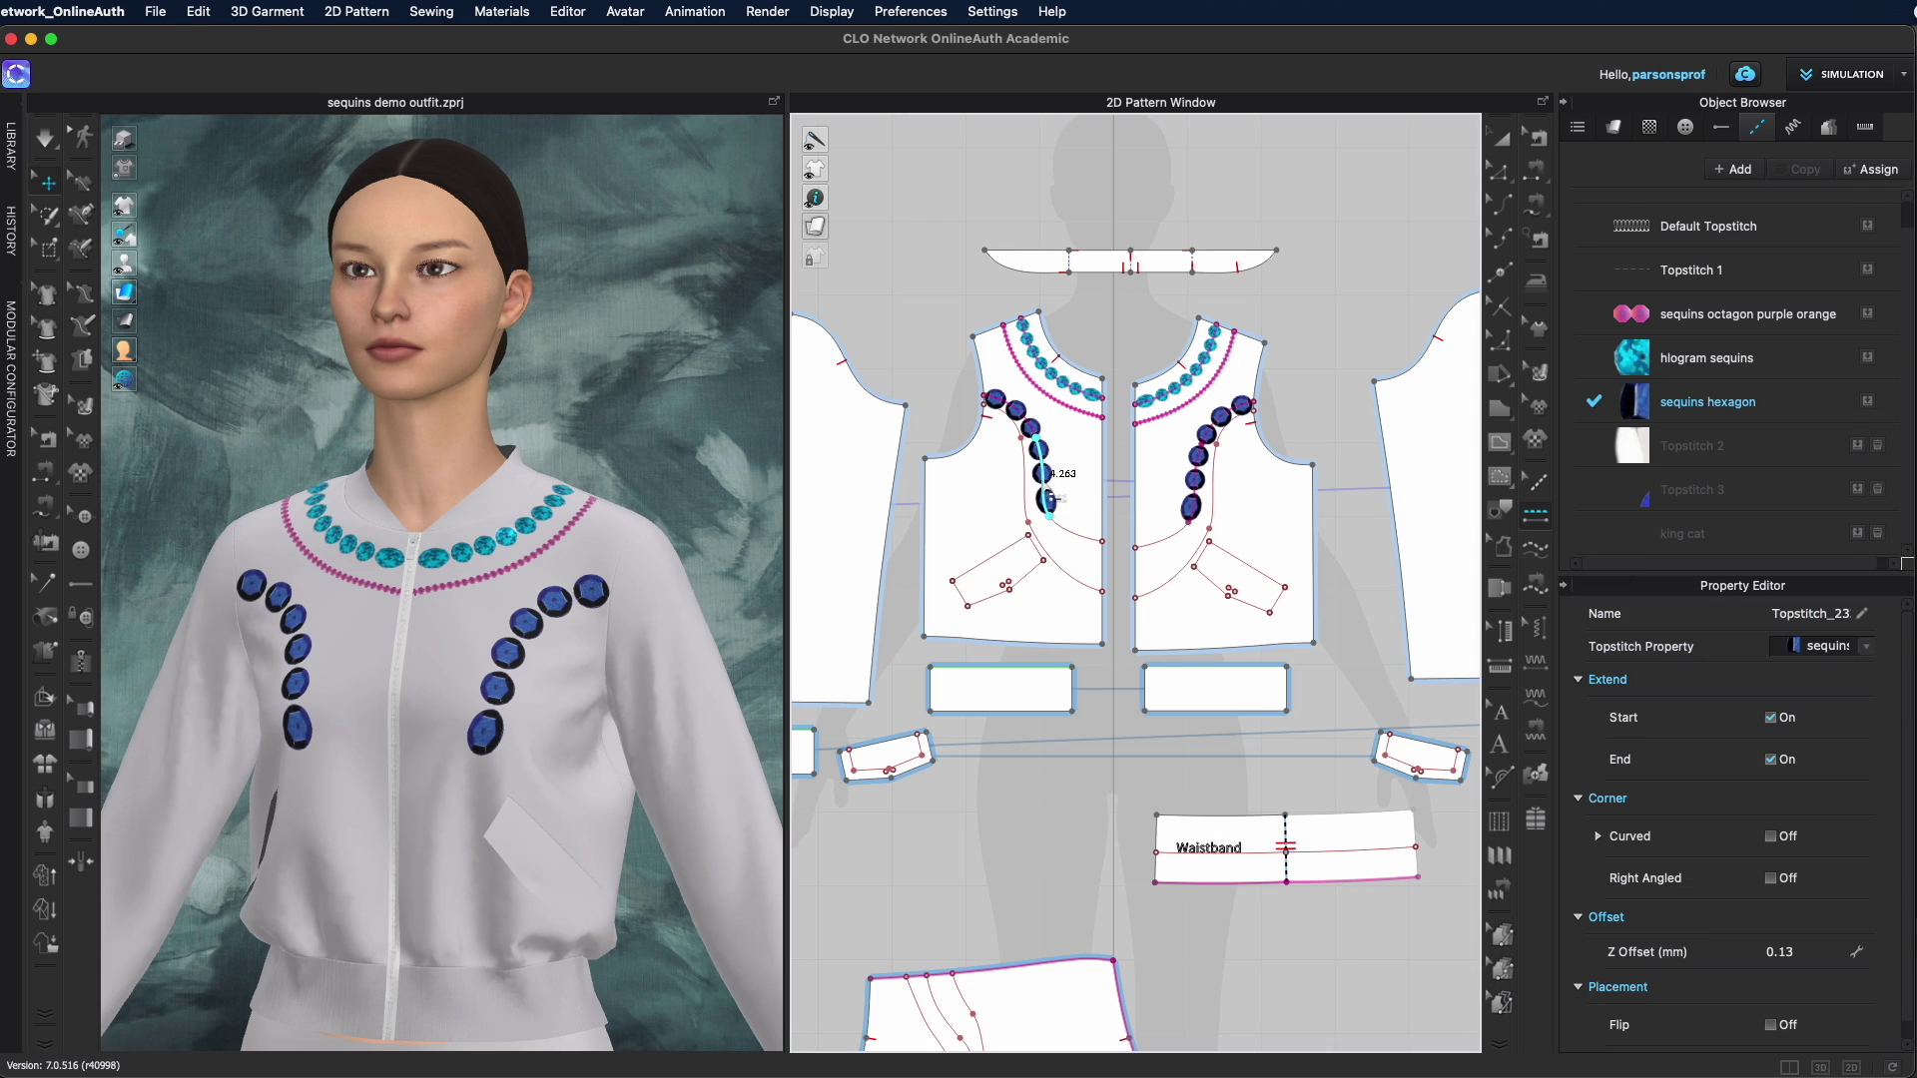
pyautogui.click(1086, 542)
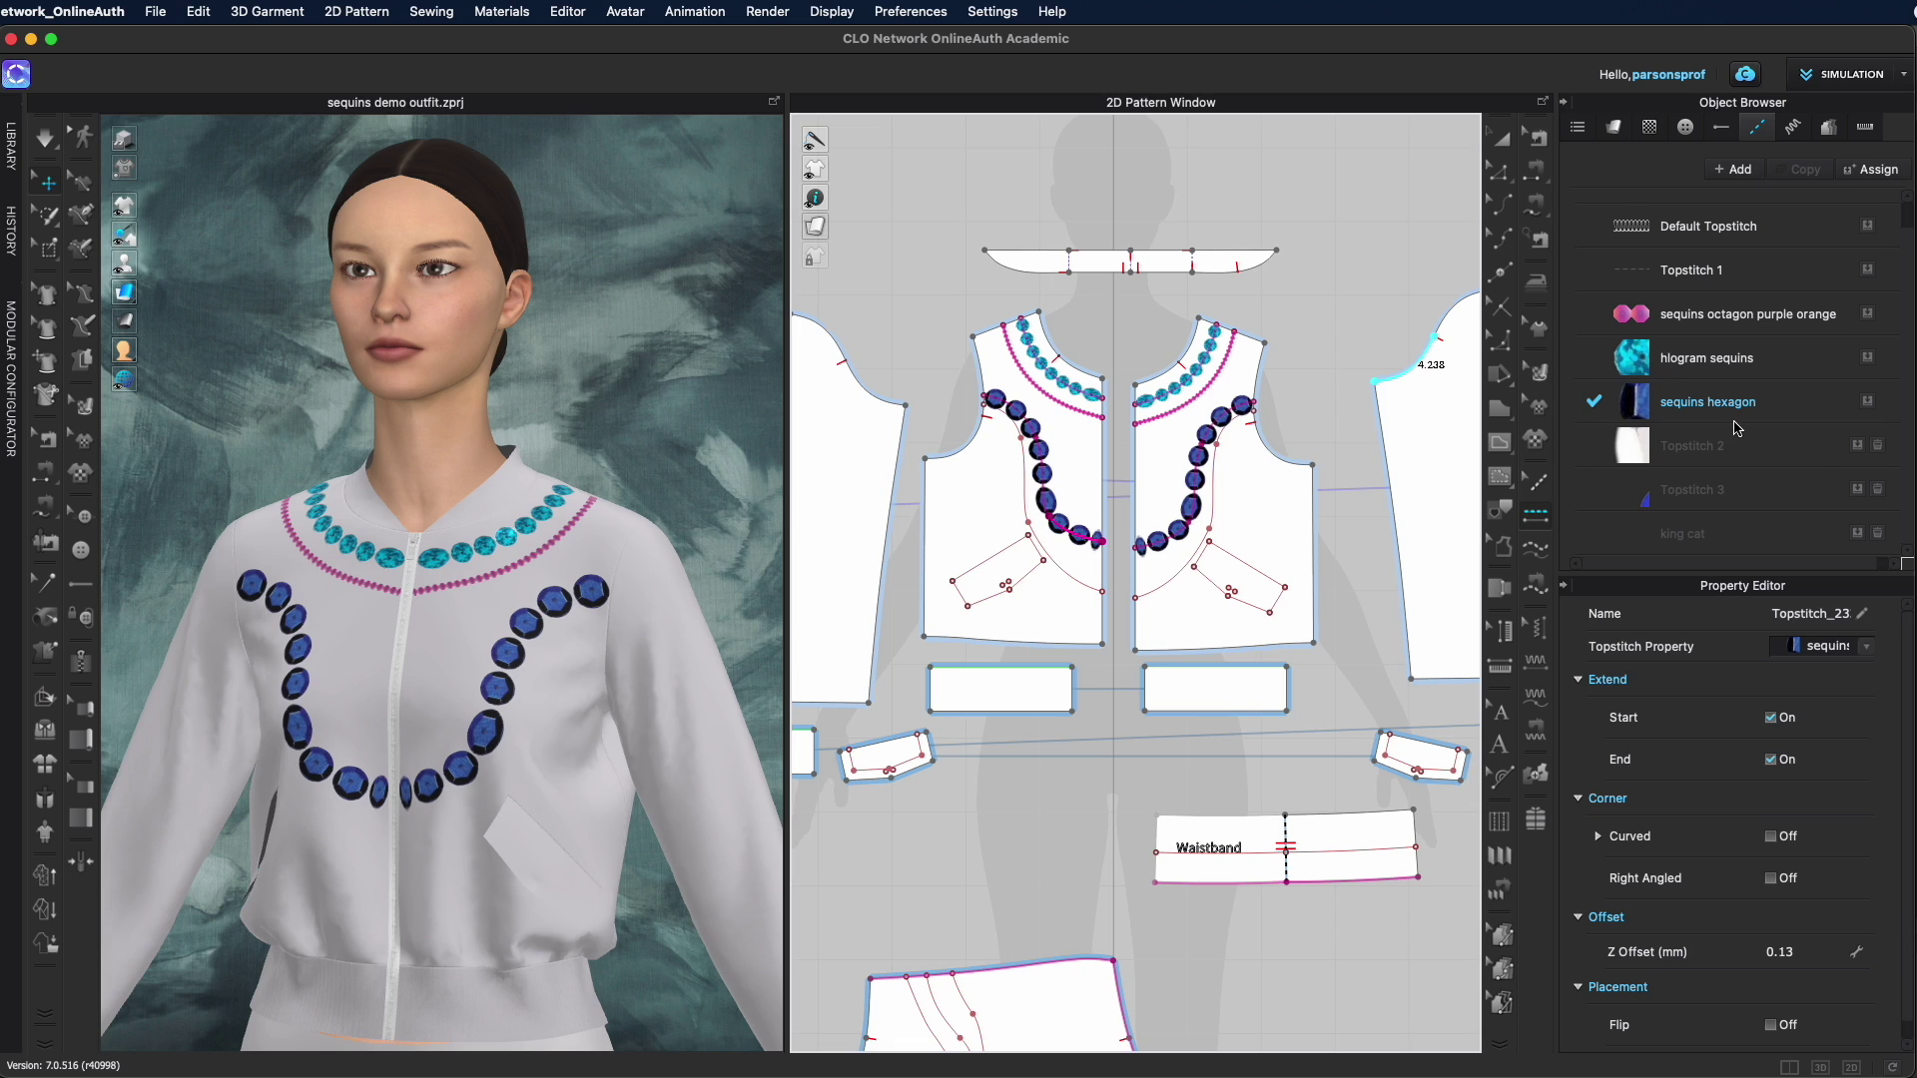
# Apply the silver hexagon Topstitch 2 to the lowest segment of the outer curved internal line on the jacket front
pyautogui.click(1755, 458)
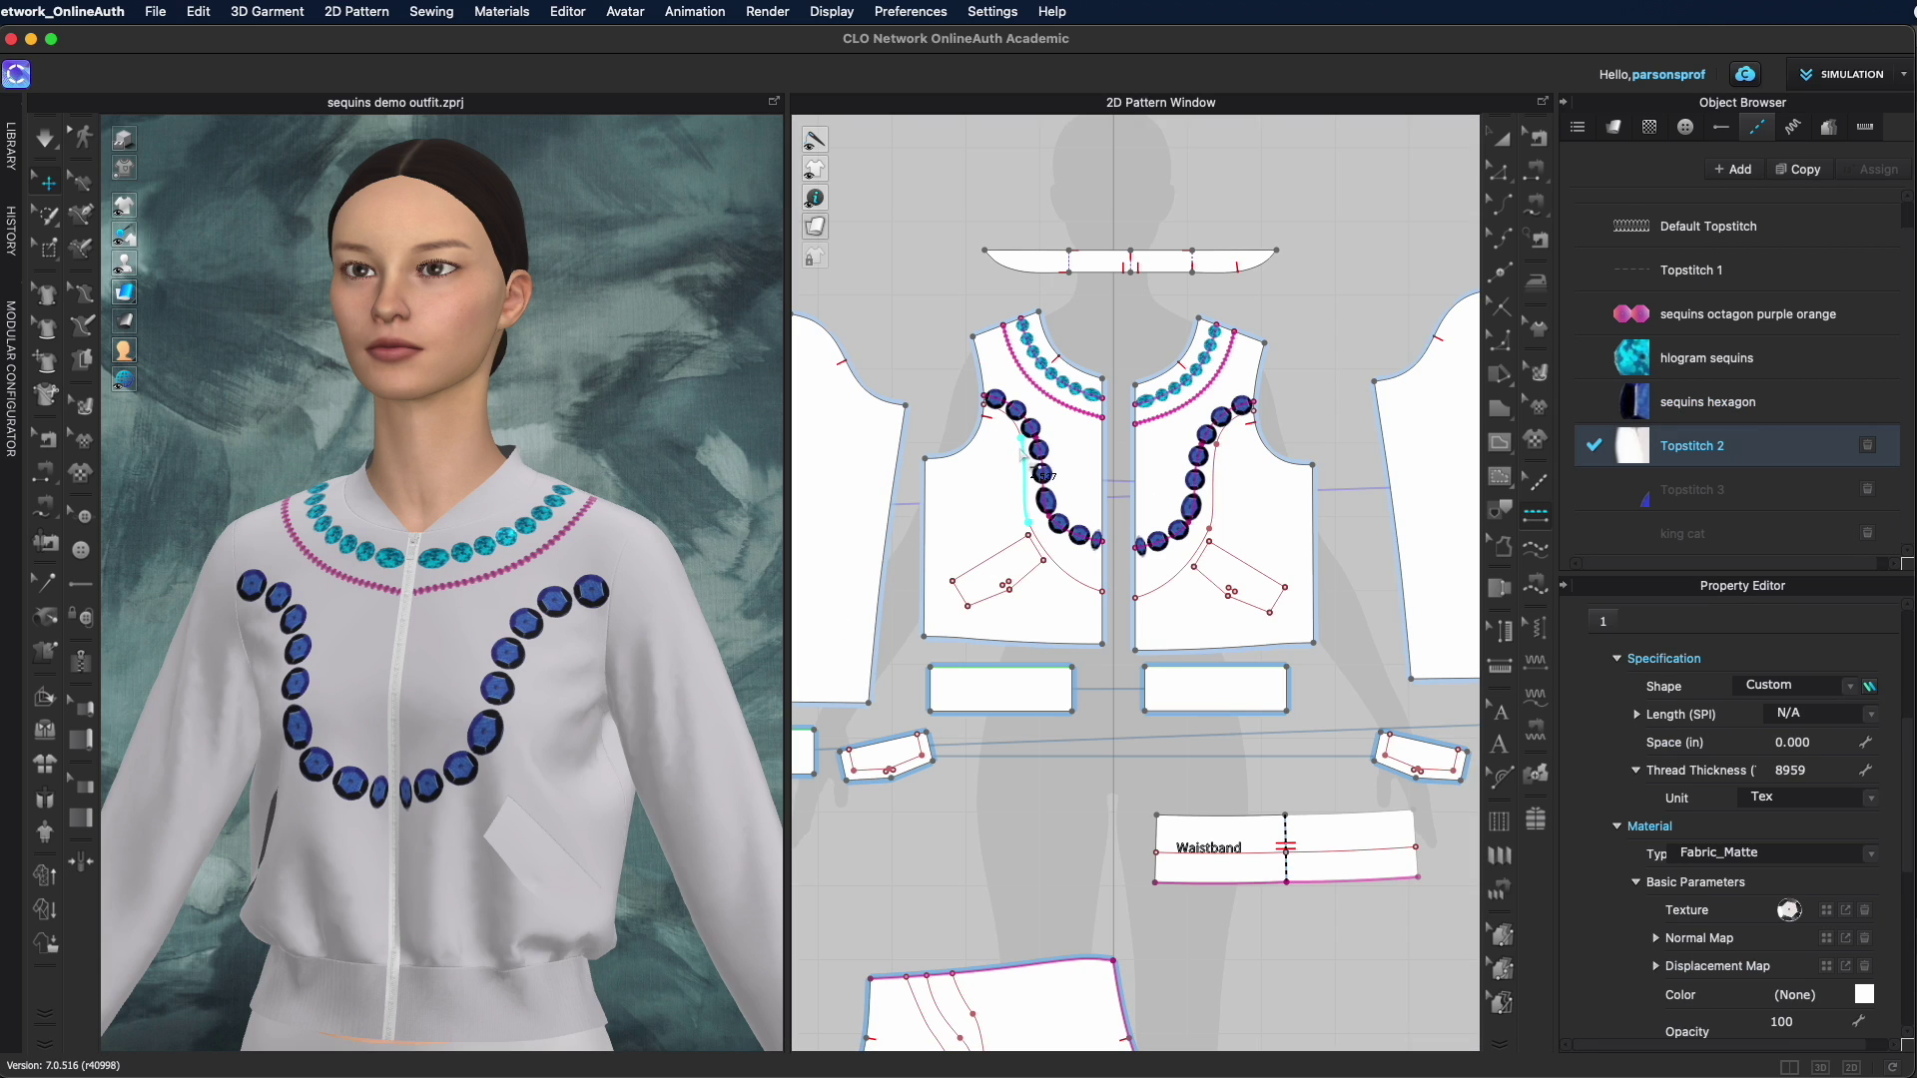
pyautogui.click(1060, 564)
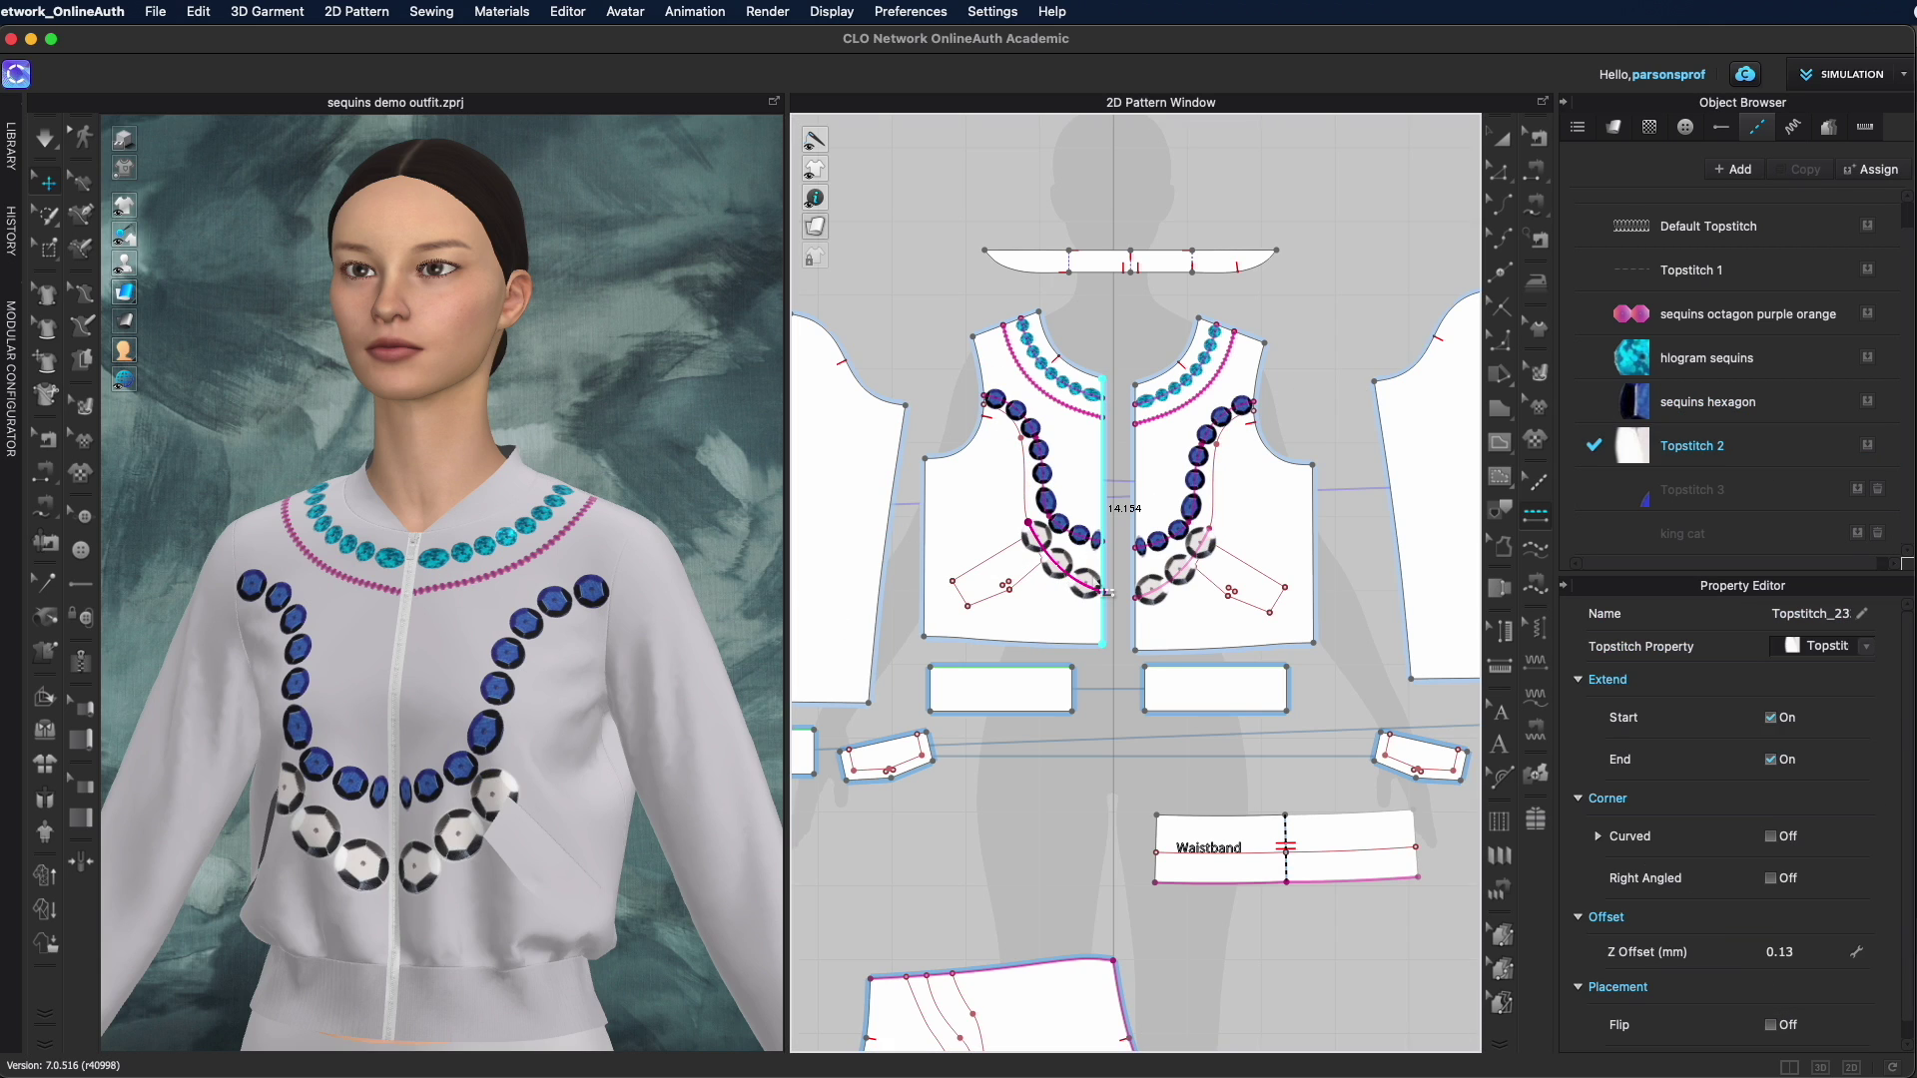
# Try the silver Topstitch 2 on the middle and upper segments of the outer internal line, and undo both applications
pyautogui.click(1028, 482)
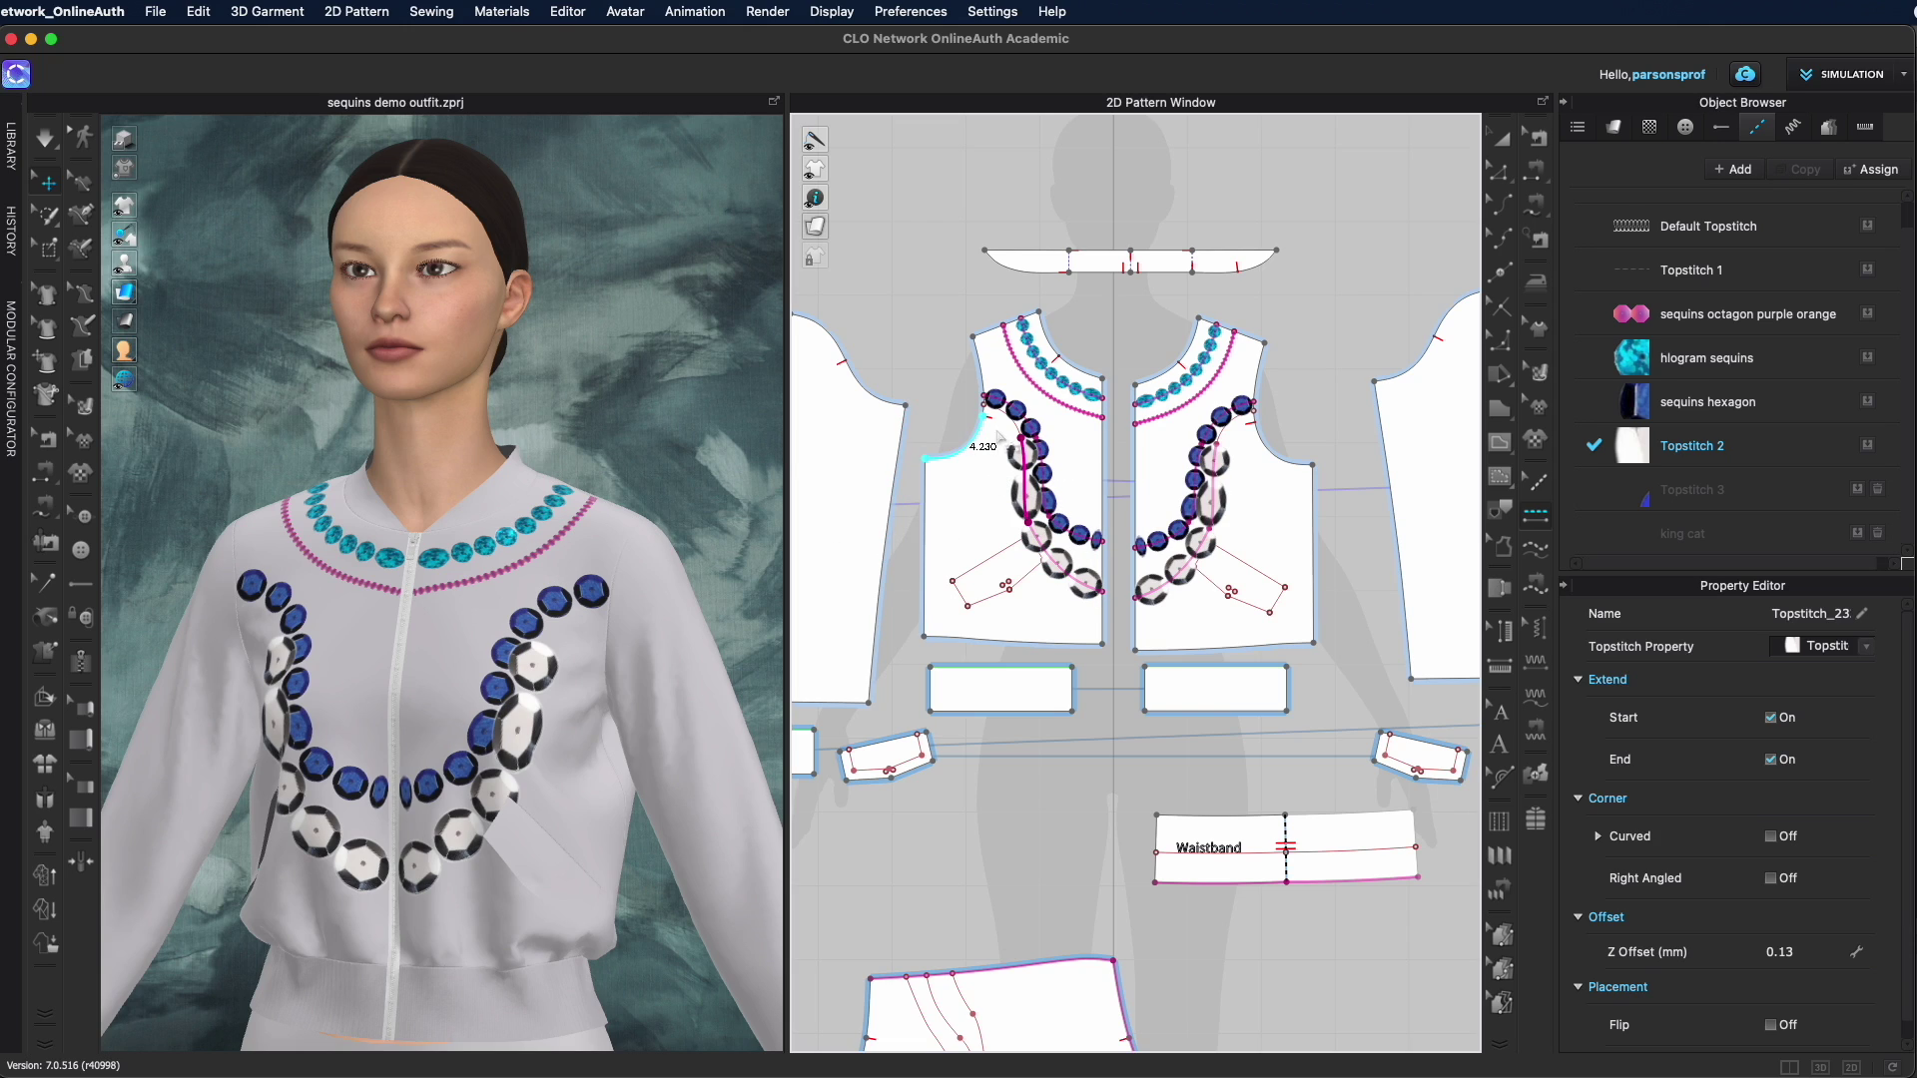
pyautogui.click(1028, 436)
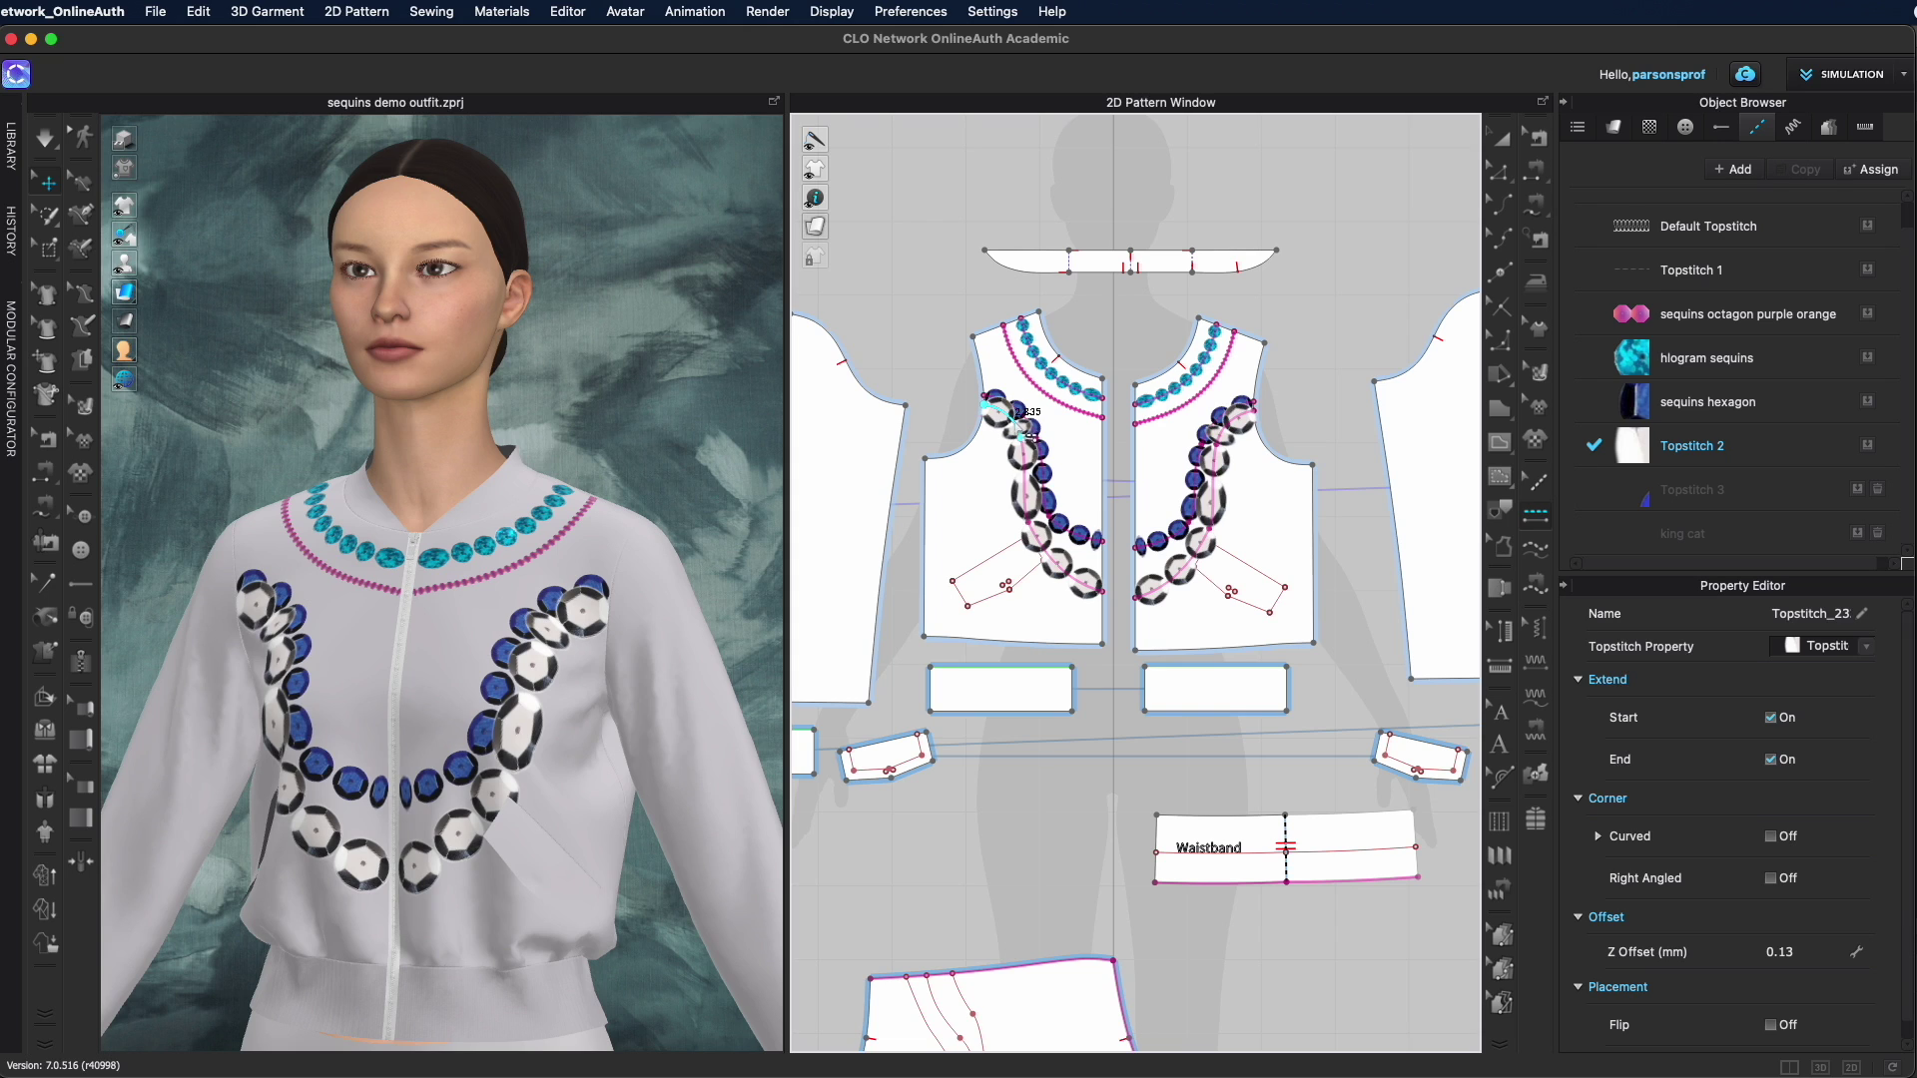
pyautogui.press('super+z')
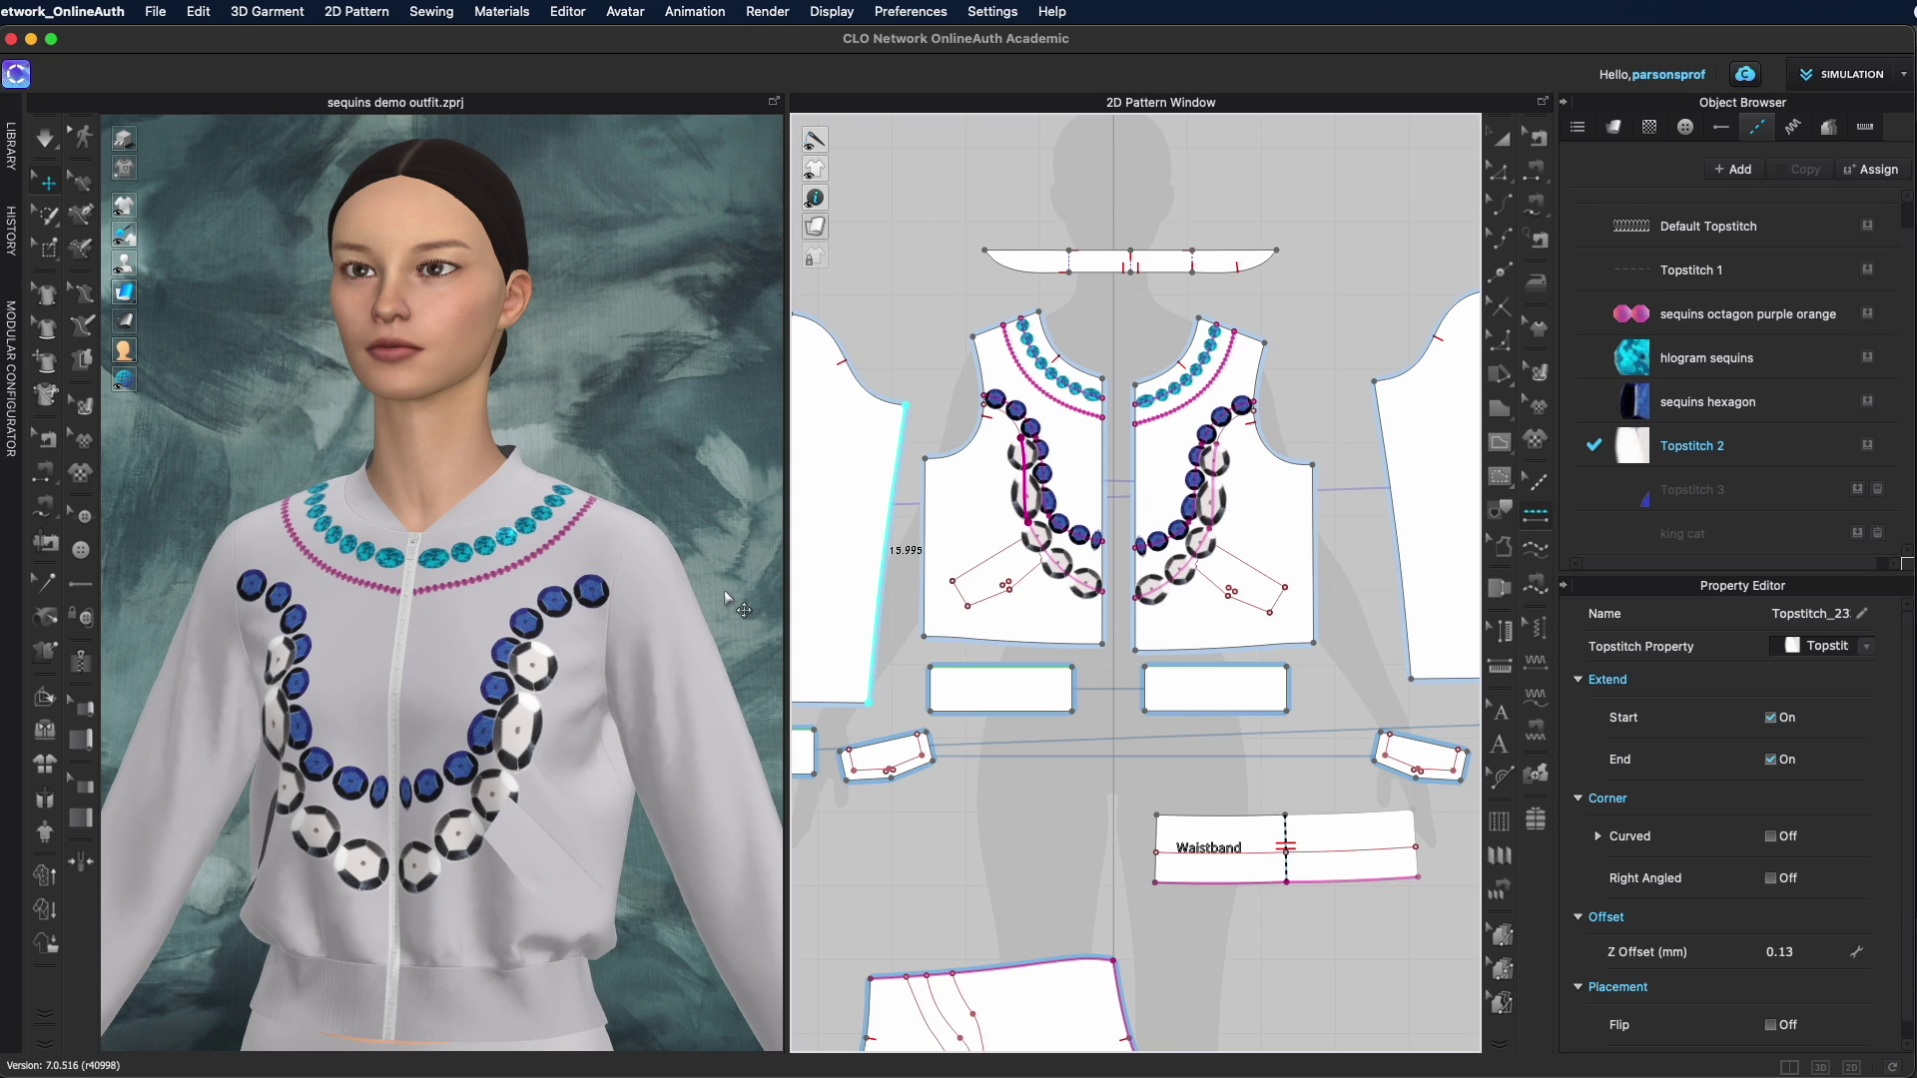
# Set the material type of the silver Topstitch 2 to Metal (Render Only)
pyautogui.scroll(3, 725, 595)
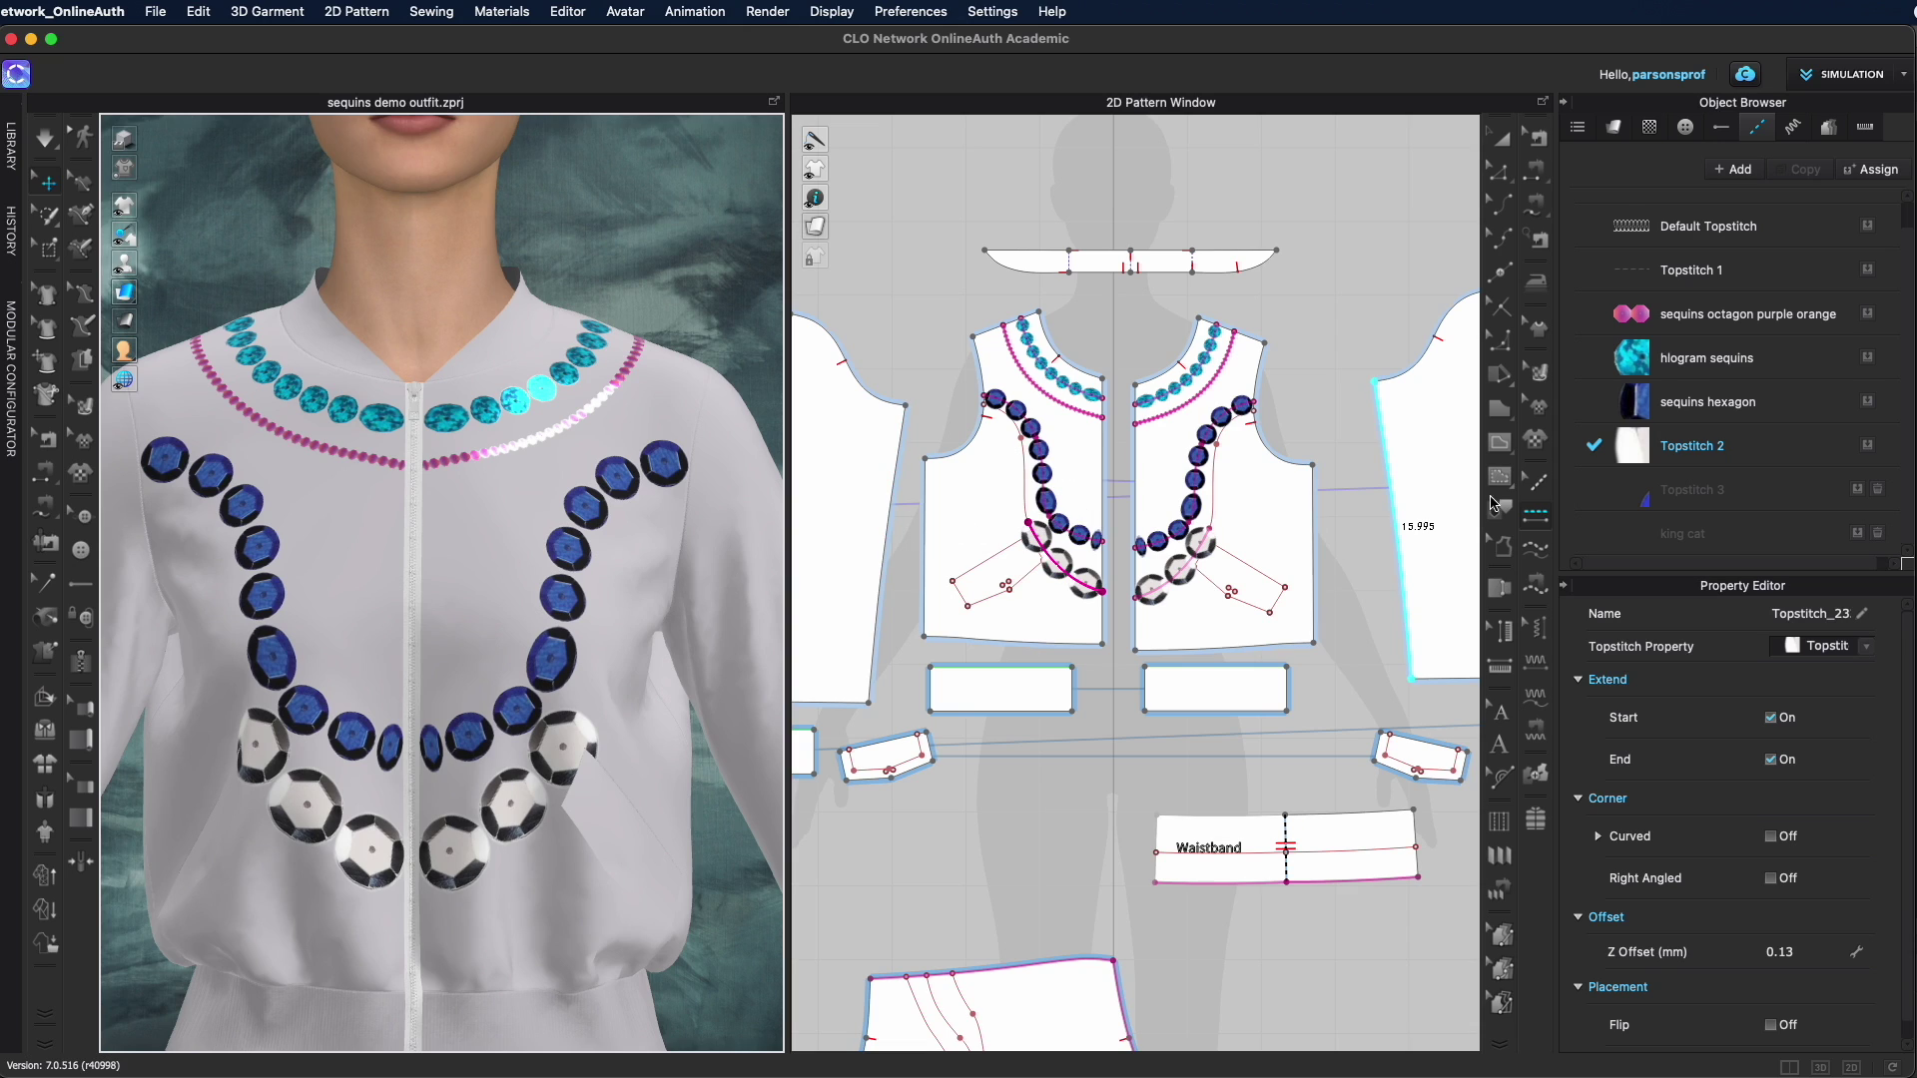
pyautogui.click(1755, 445)
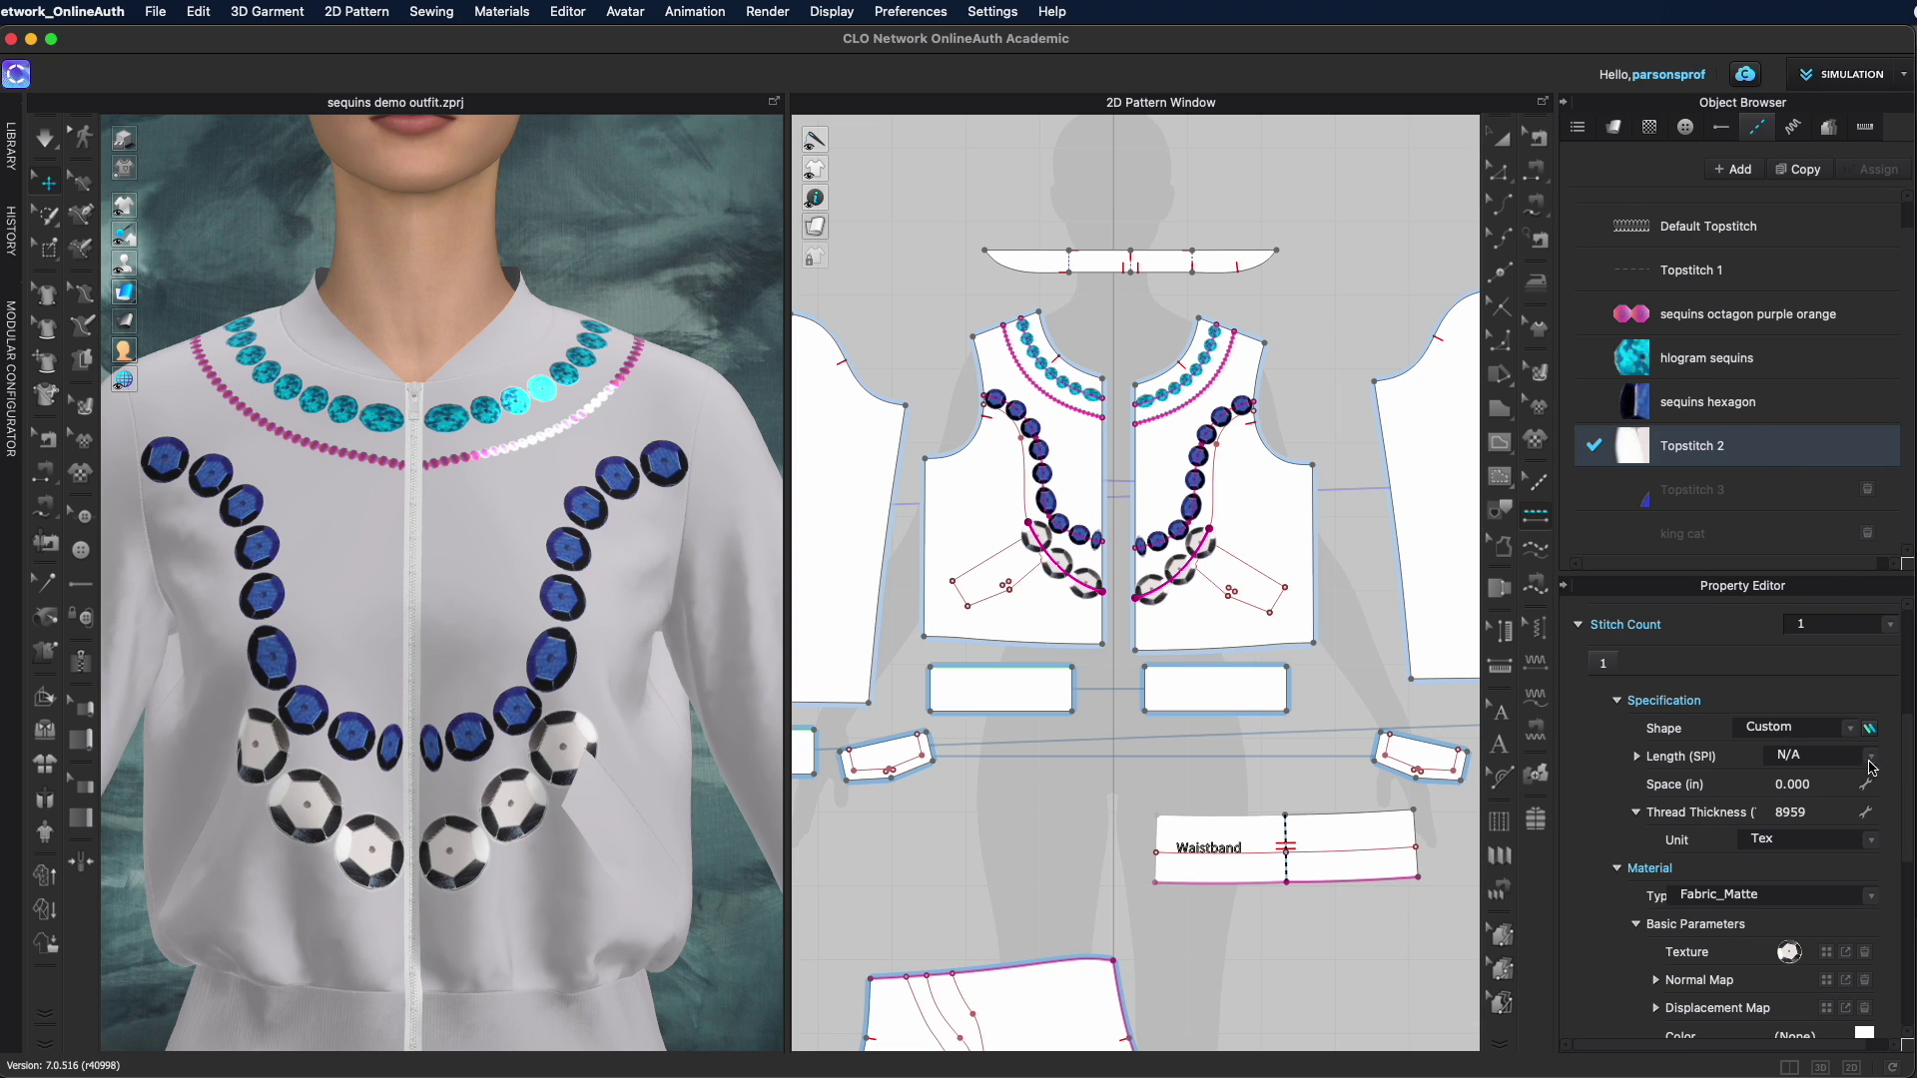
pyautogui.click(1872, 897)
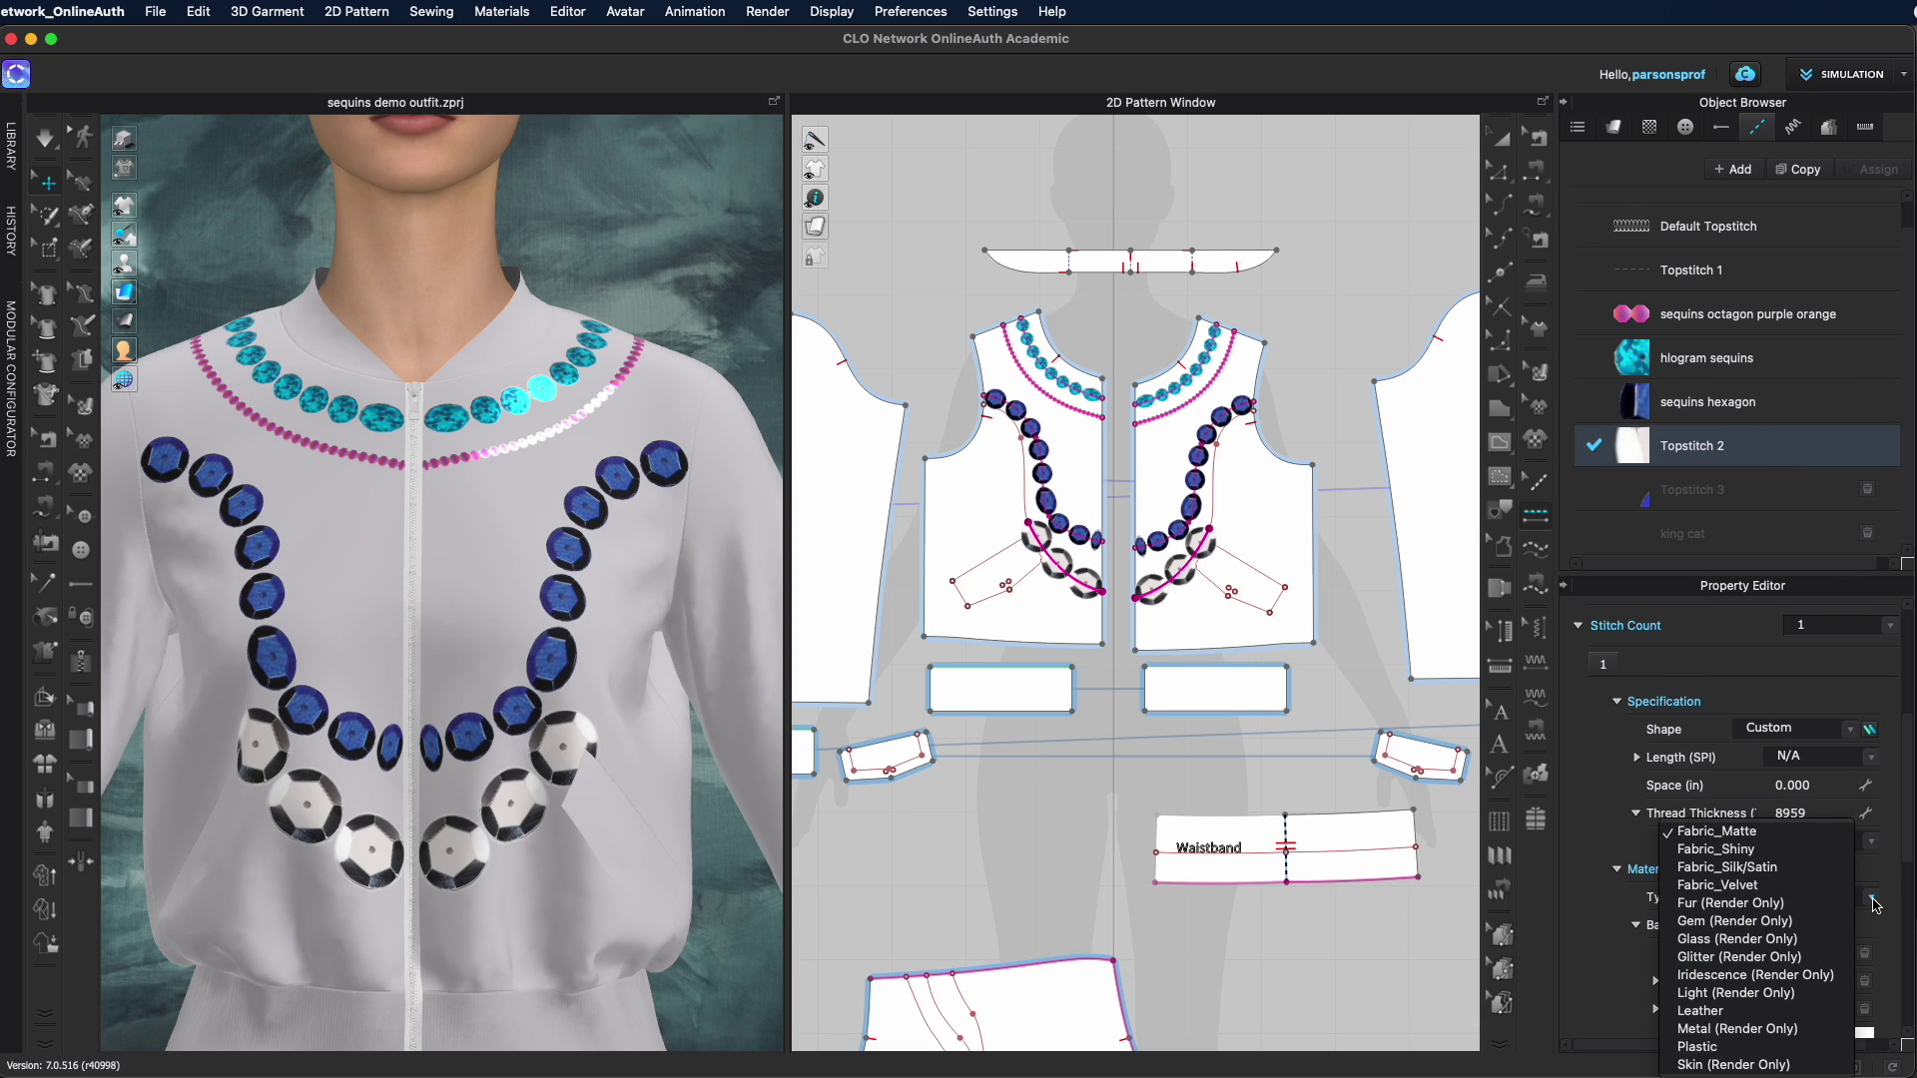
pyautogui.click(1737, 1030)
# Set the material type of the sequins hexagon topstitch to Fabric_Silk/Satin
pyautogui.click(1803, 404)
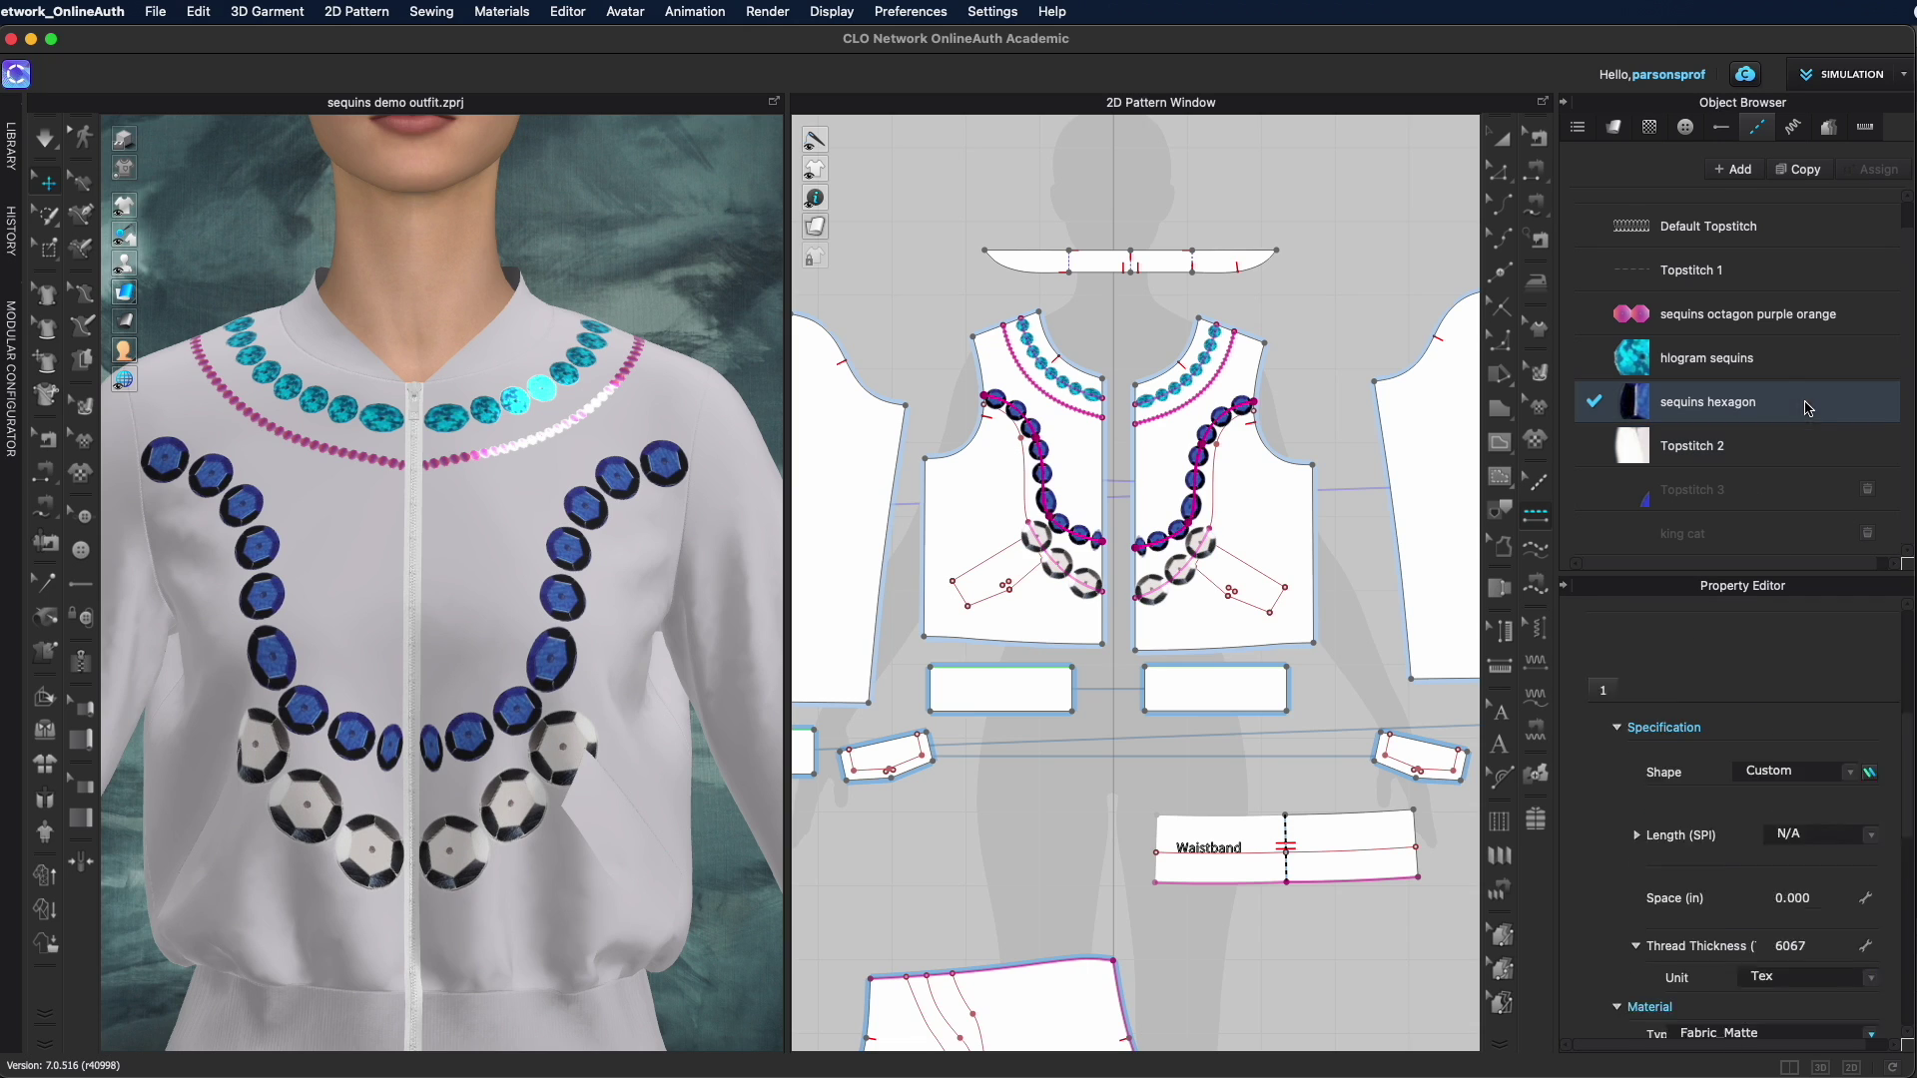
pyautogui.click(1872, 841)
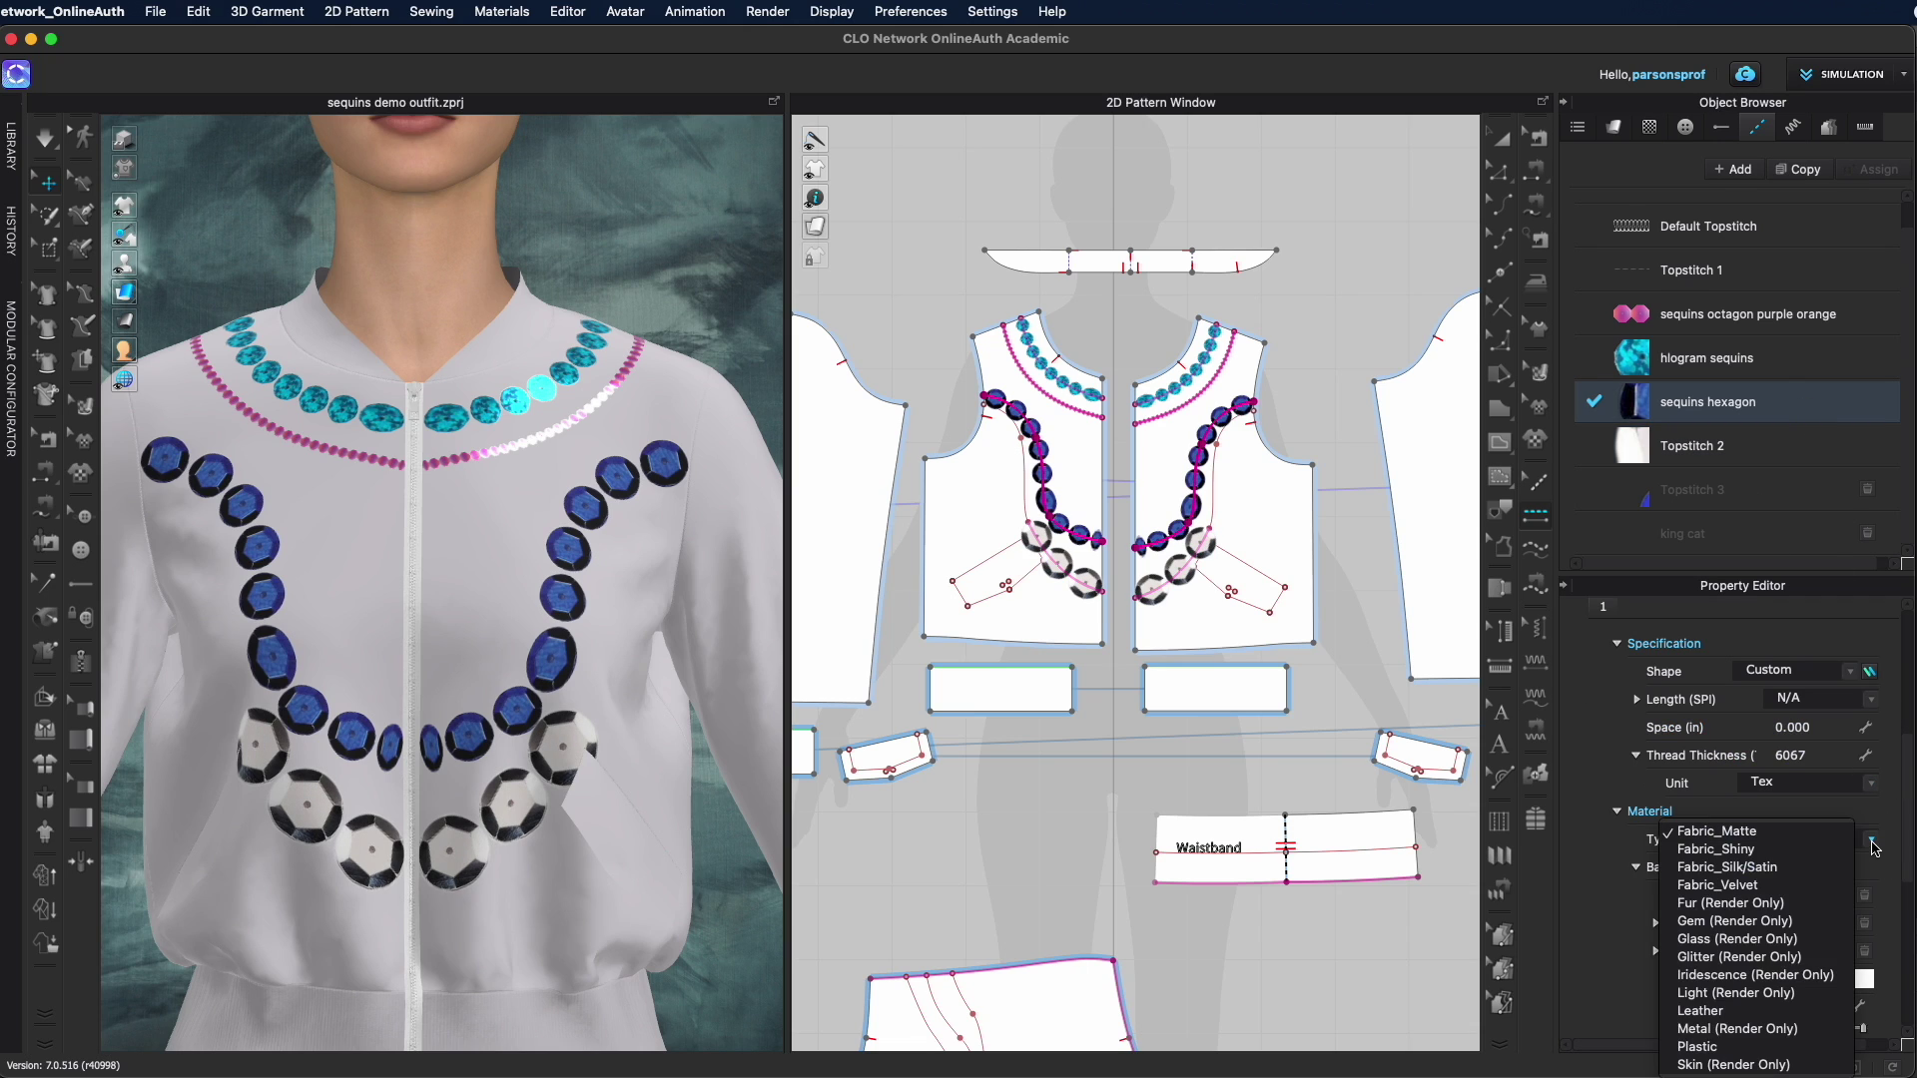
pyautogui.click(1738, 866)
# Offset the hem edge of the jacket back upward as one extended internal line across the piece's lower half
pyautogui.moveTo(653, 716); pyautogui.dragTo(647, 650, button='right')
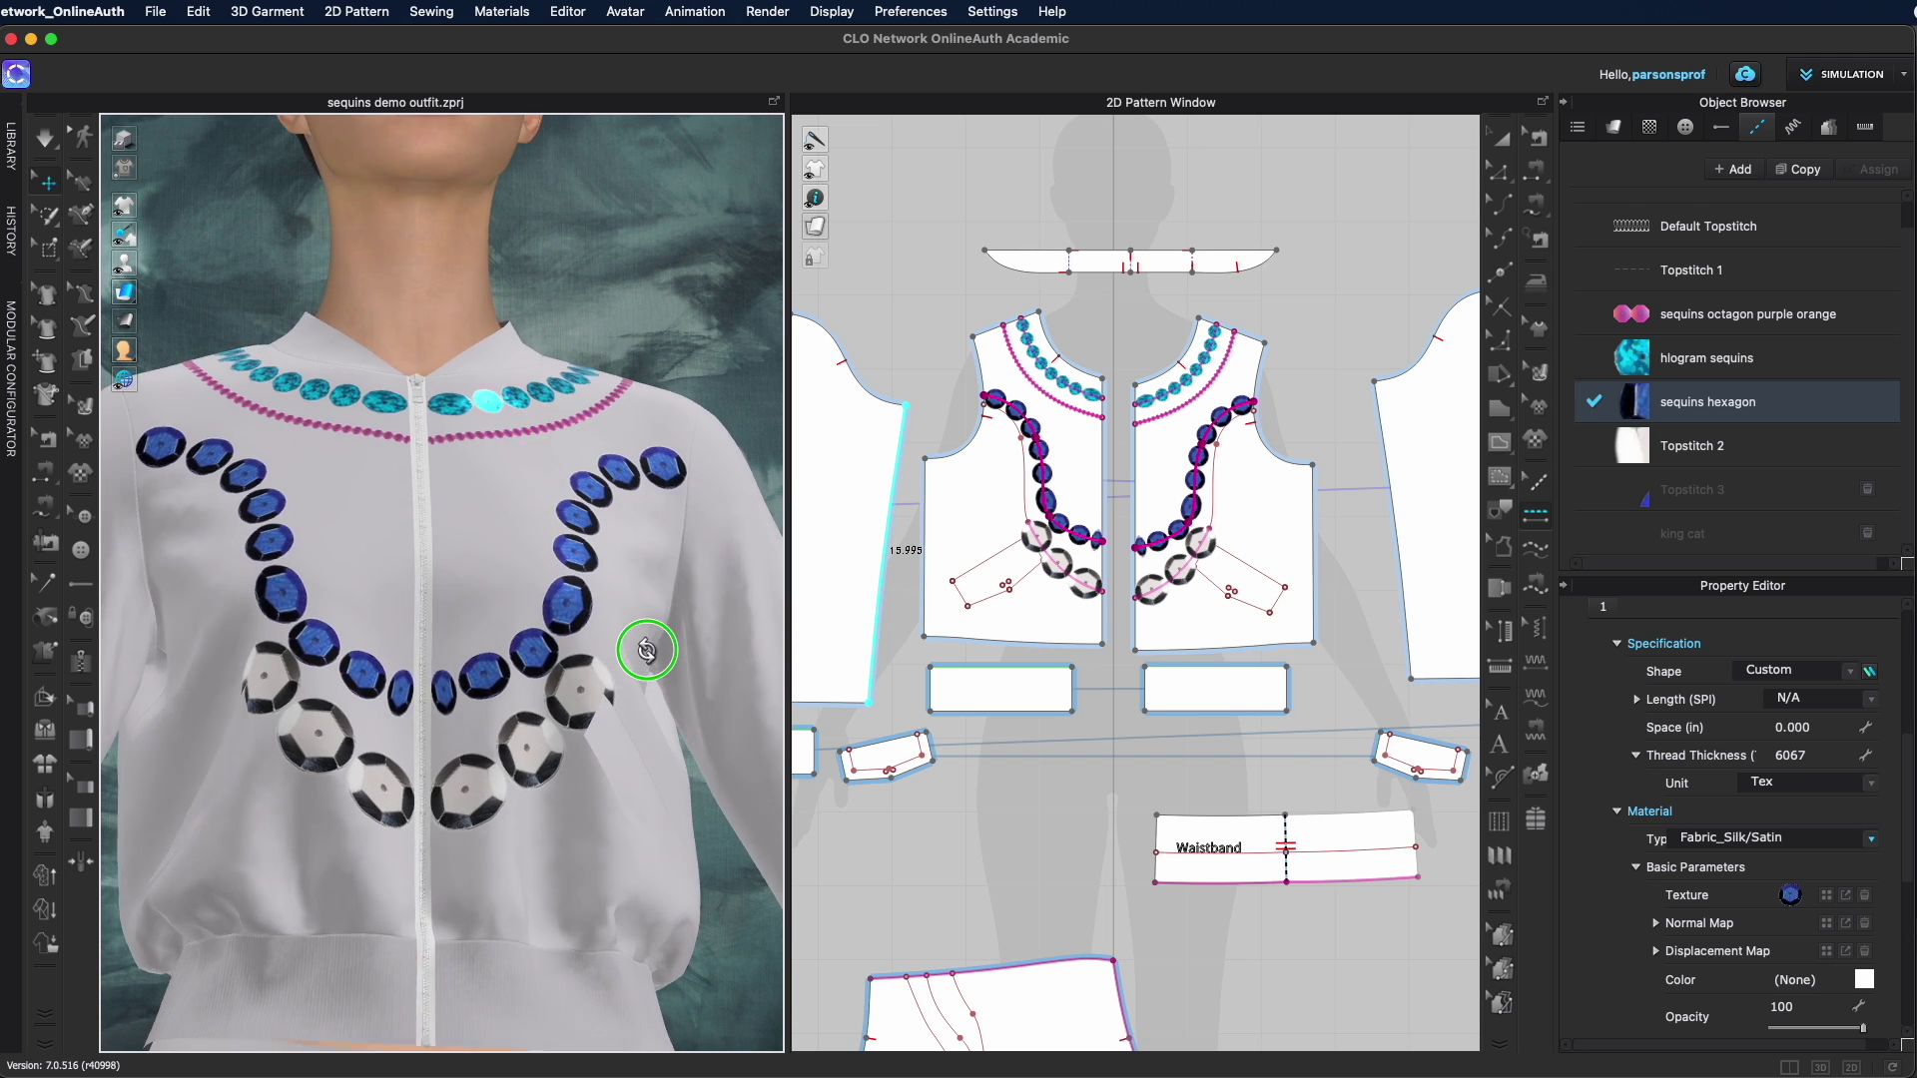
pyautogui.scroll(-8, 647, 651)
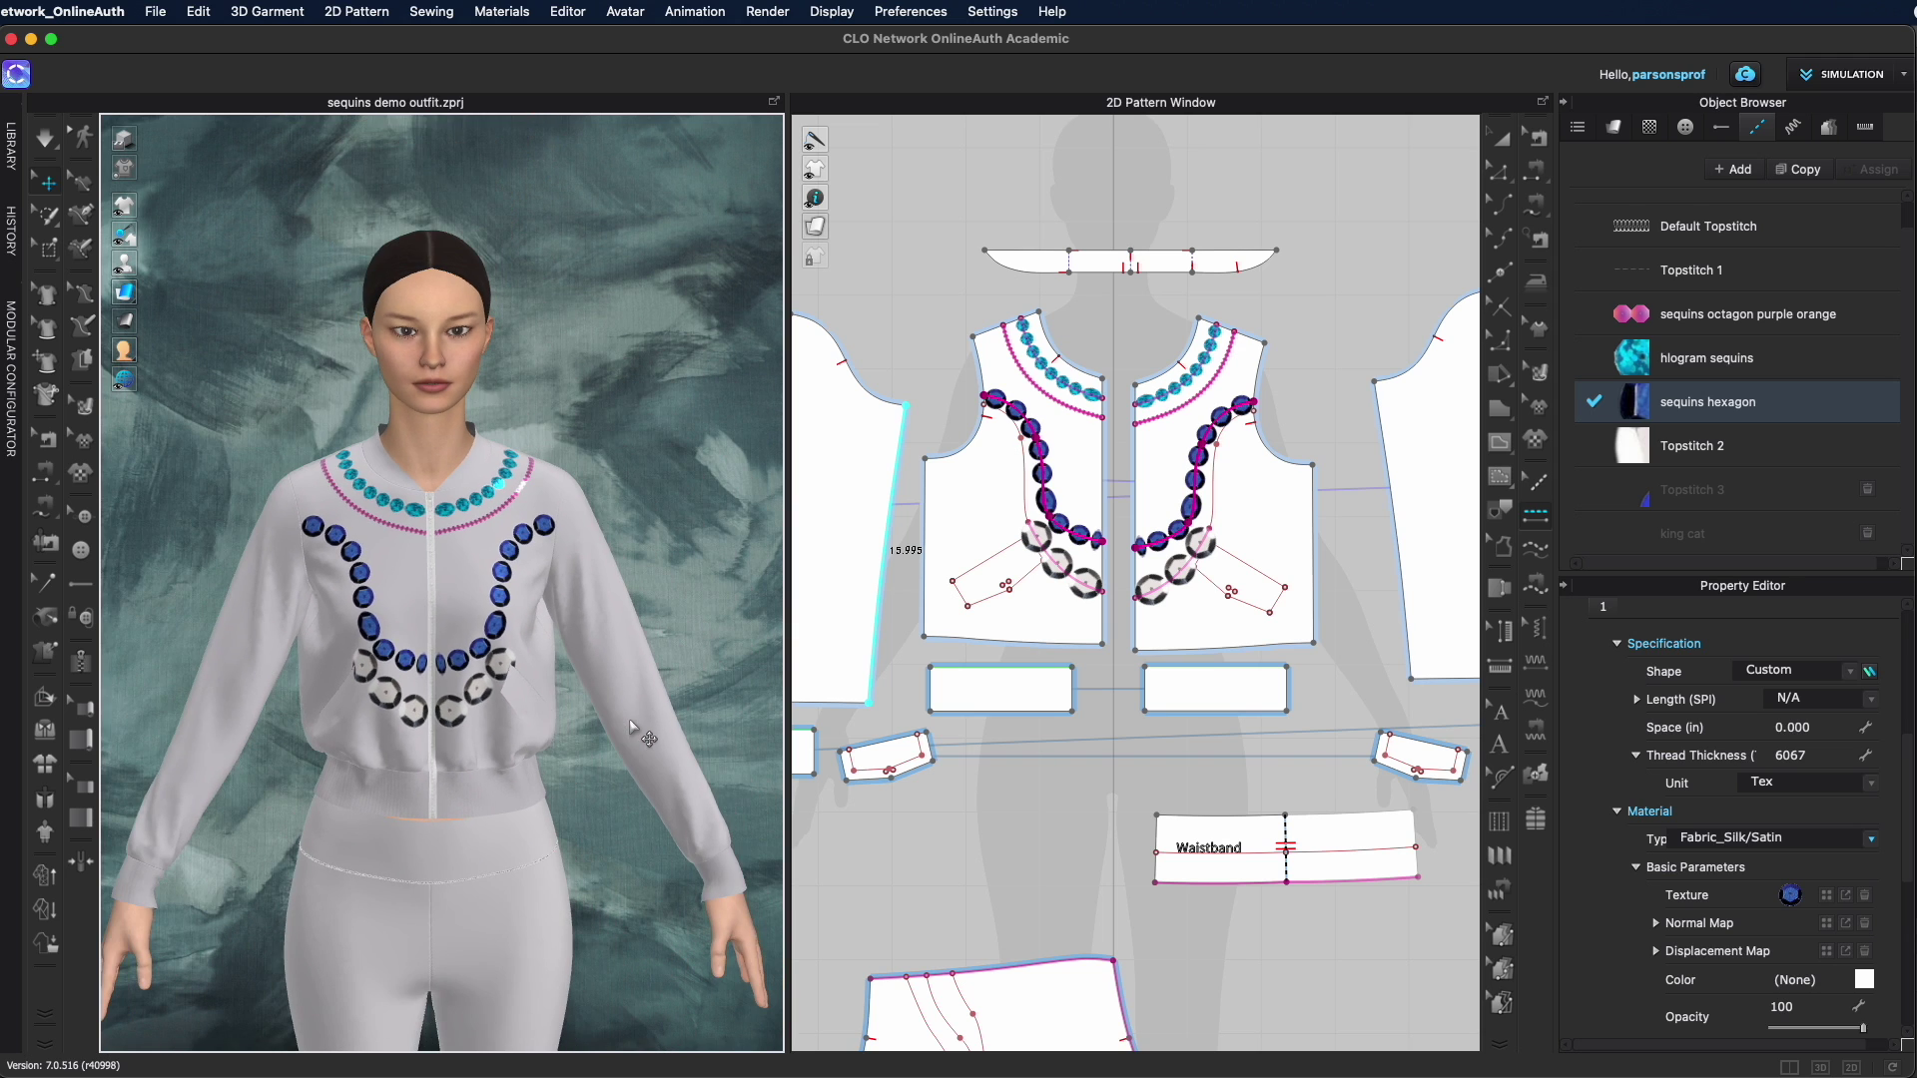
pyautogui.moveTo(648, 789); pyautogui.dragTo(654, 444, button='middle')
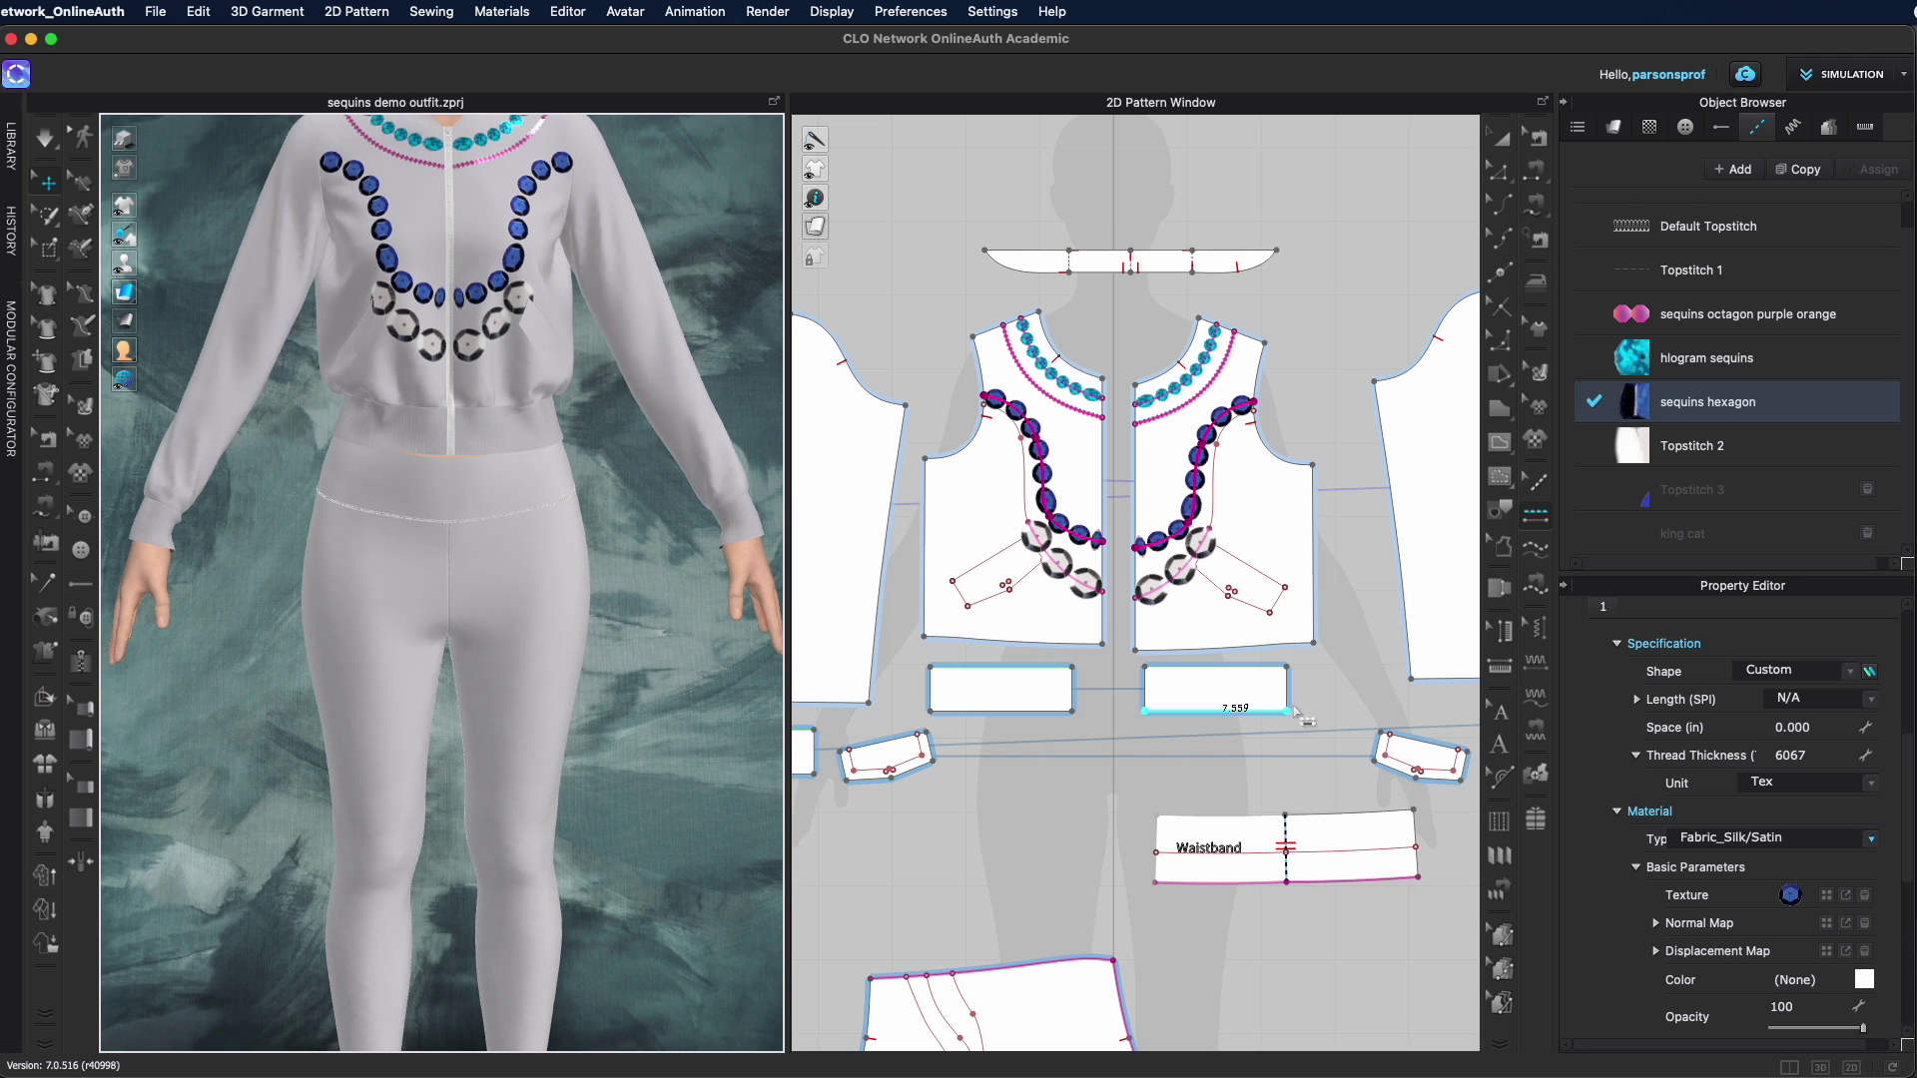
pyautogui.scroll(2, 1345, 619)
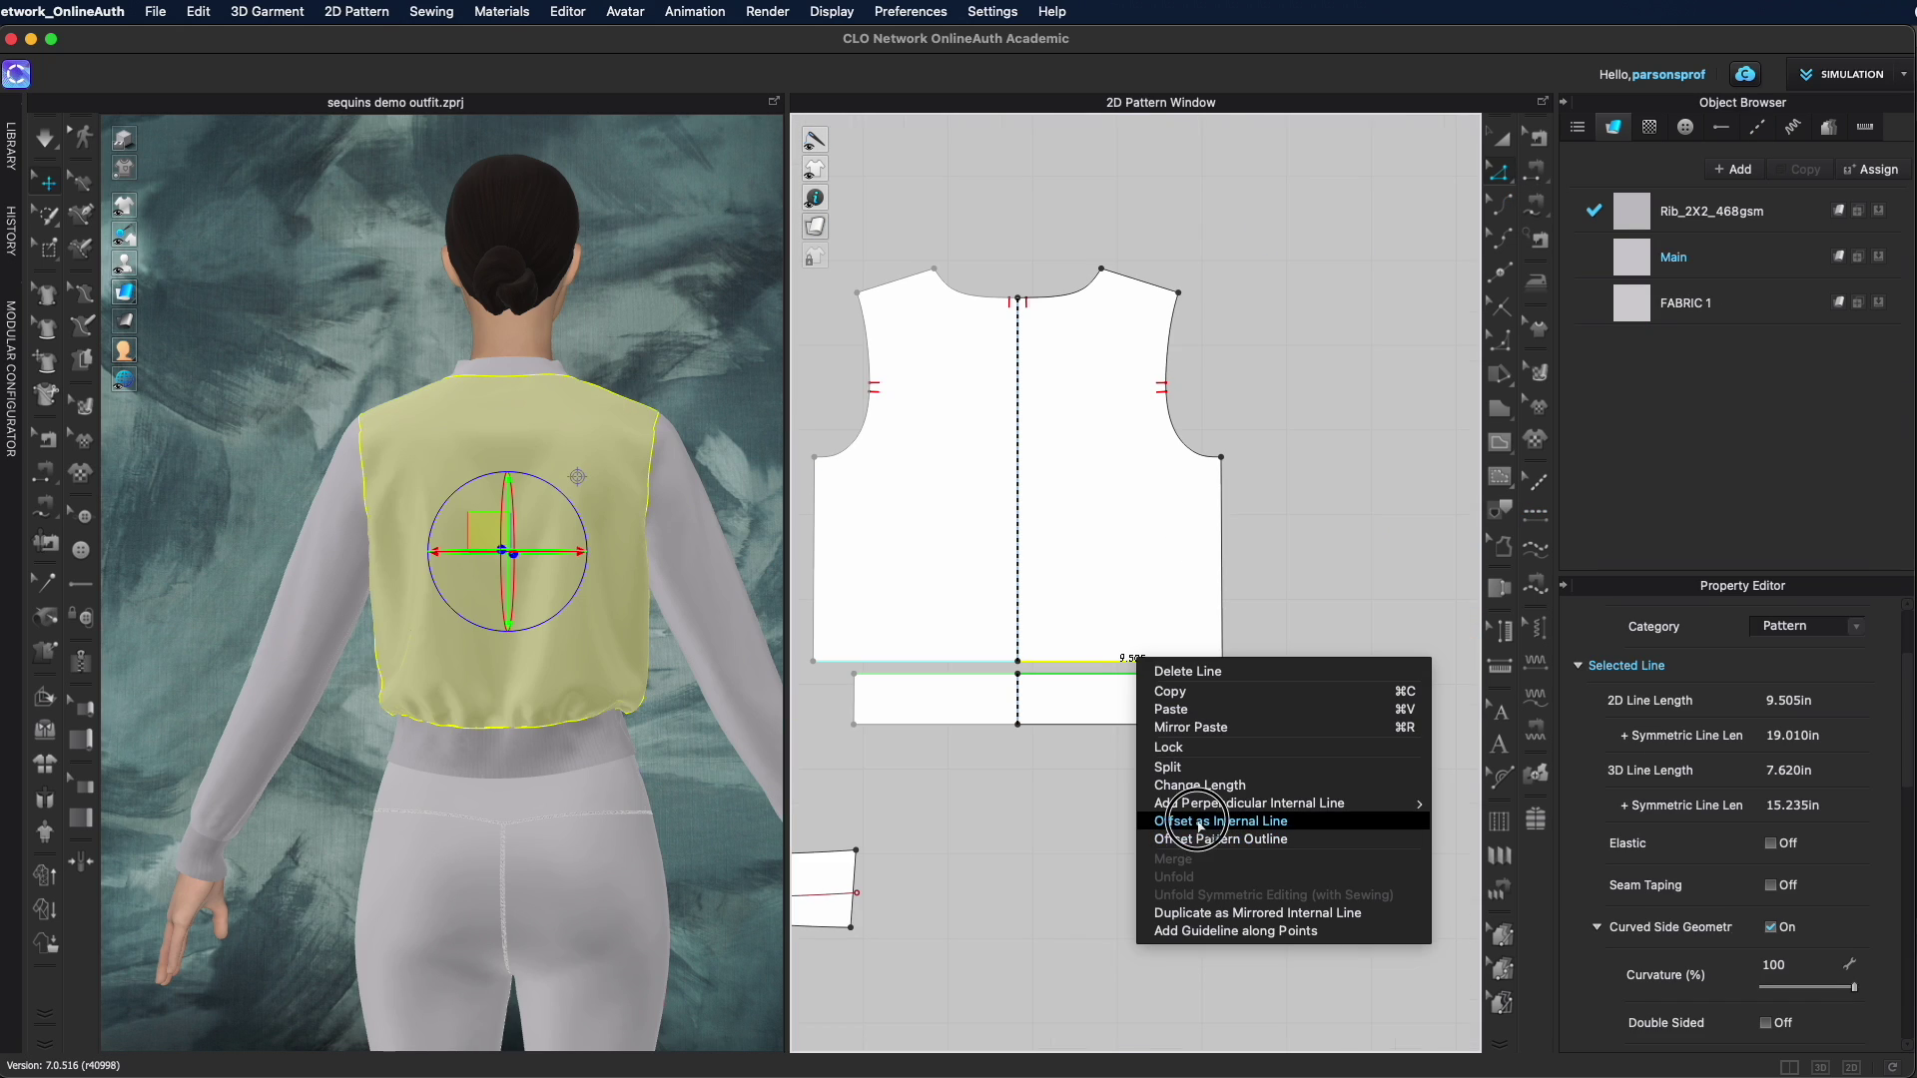
pyautogui.click(1198, 824)
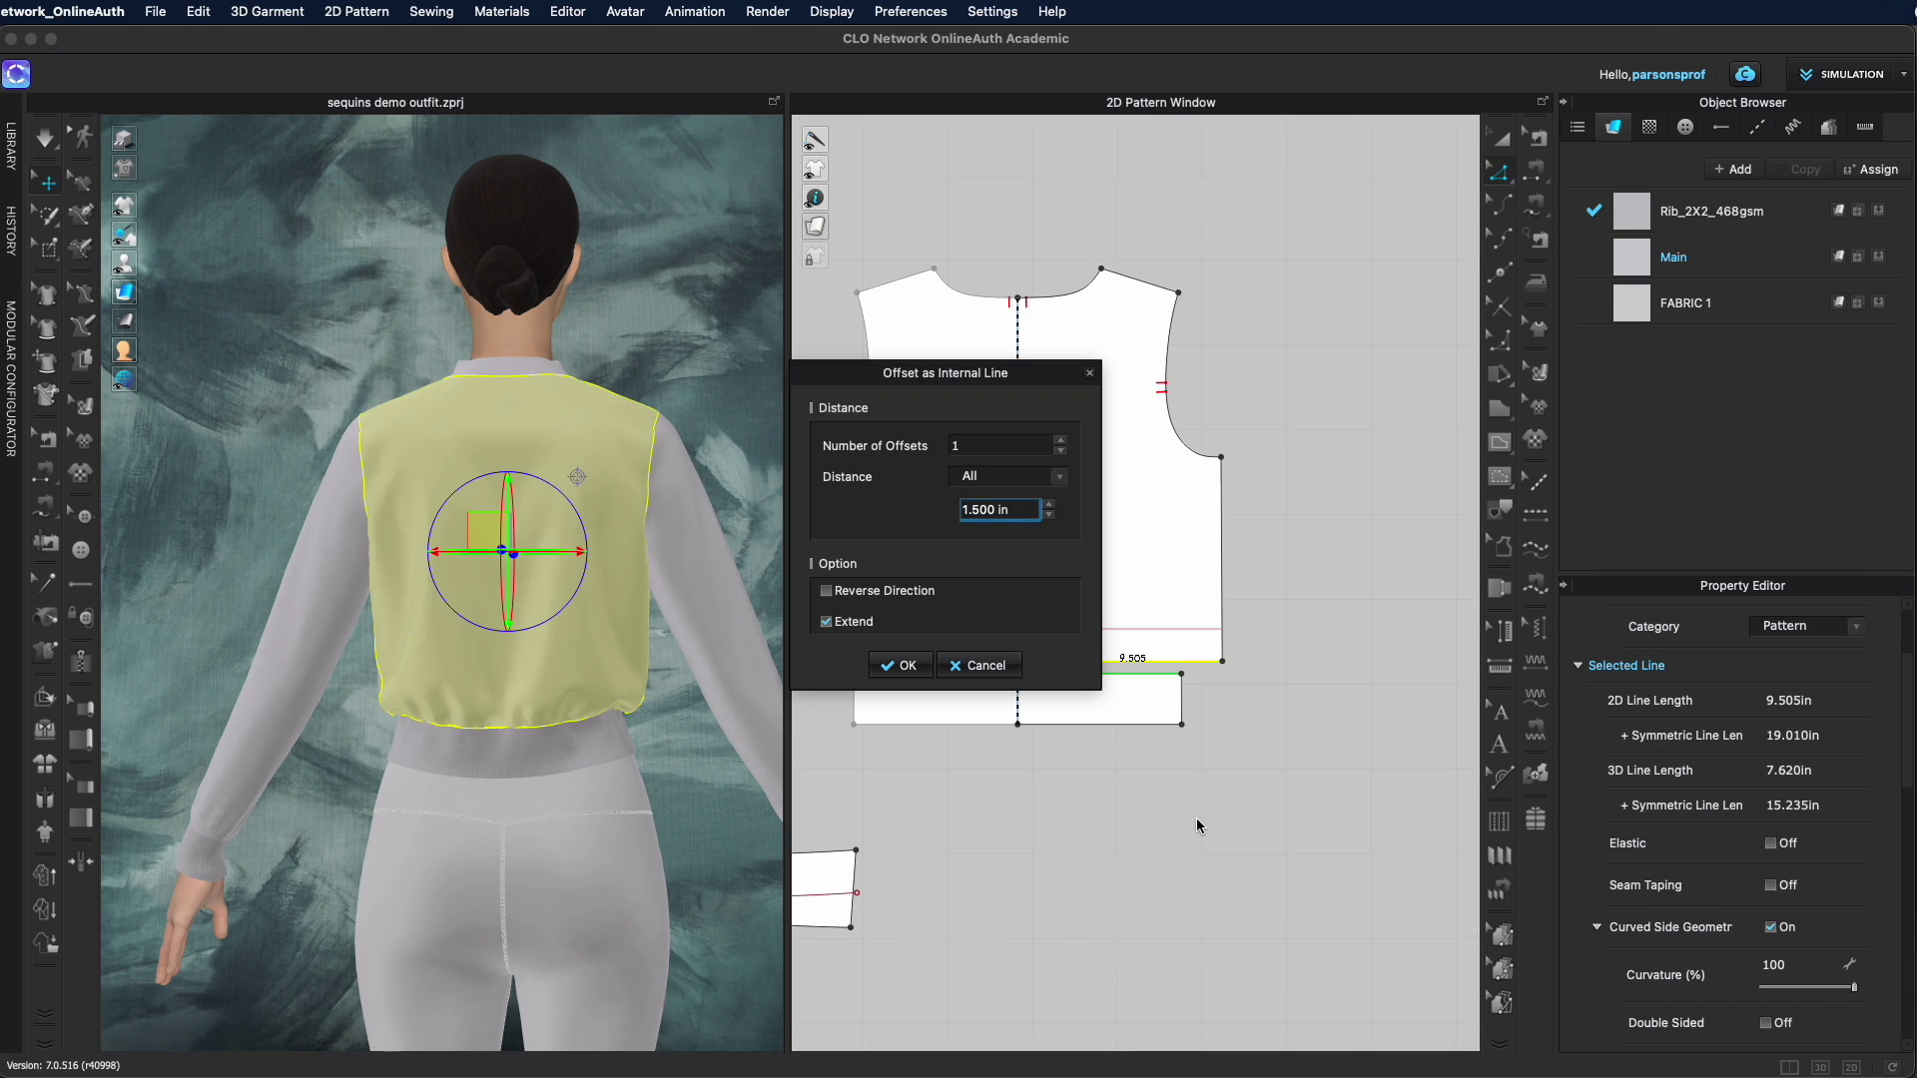
pyautogui.moveTo(1034, 386); pyautogui.dragTo(1401, 679)
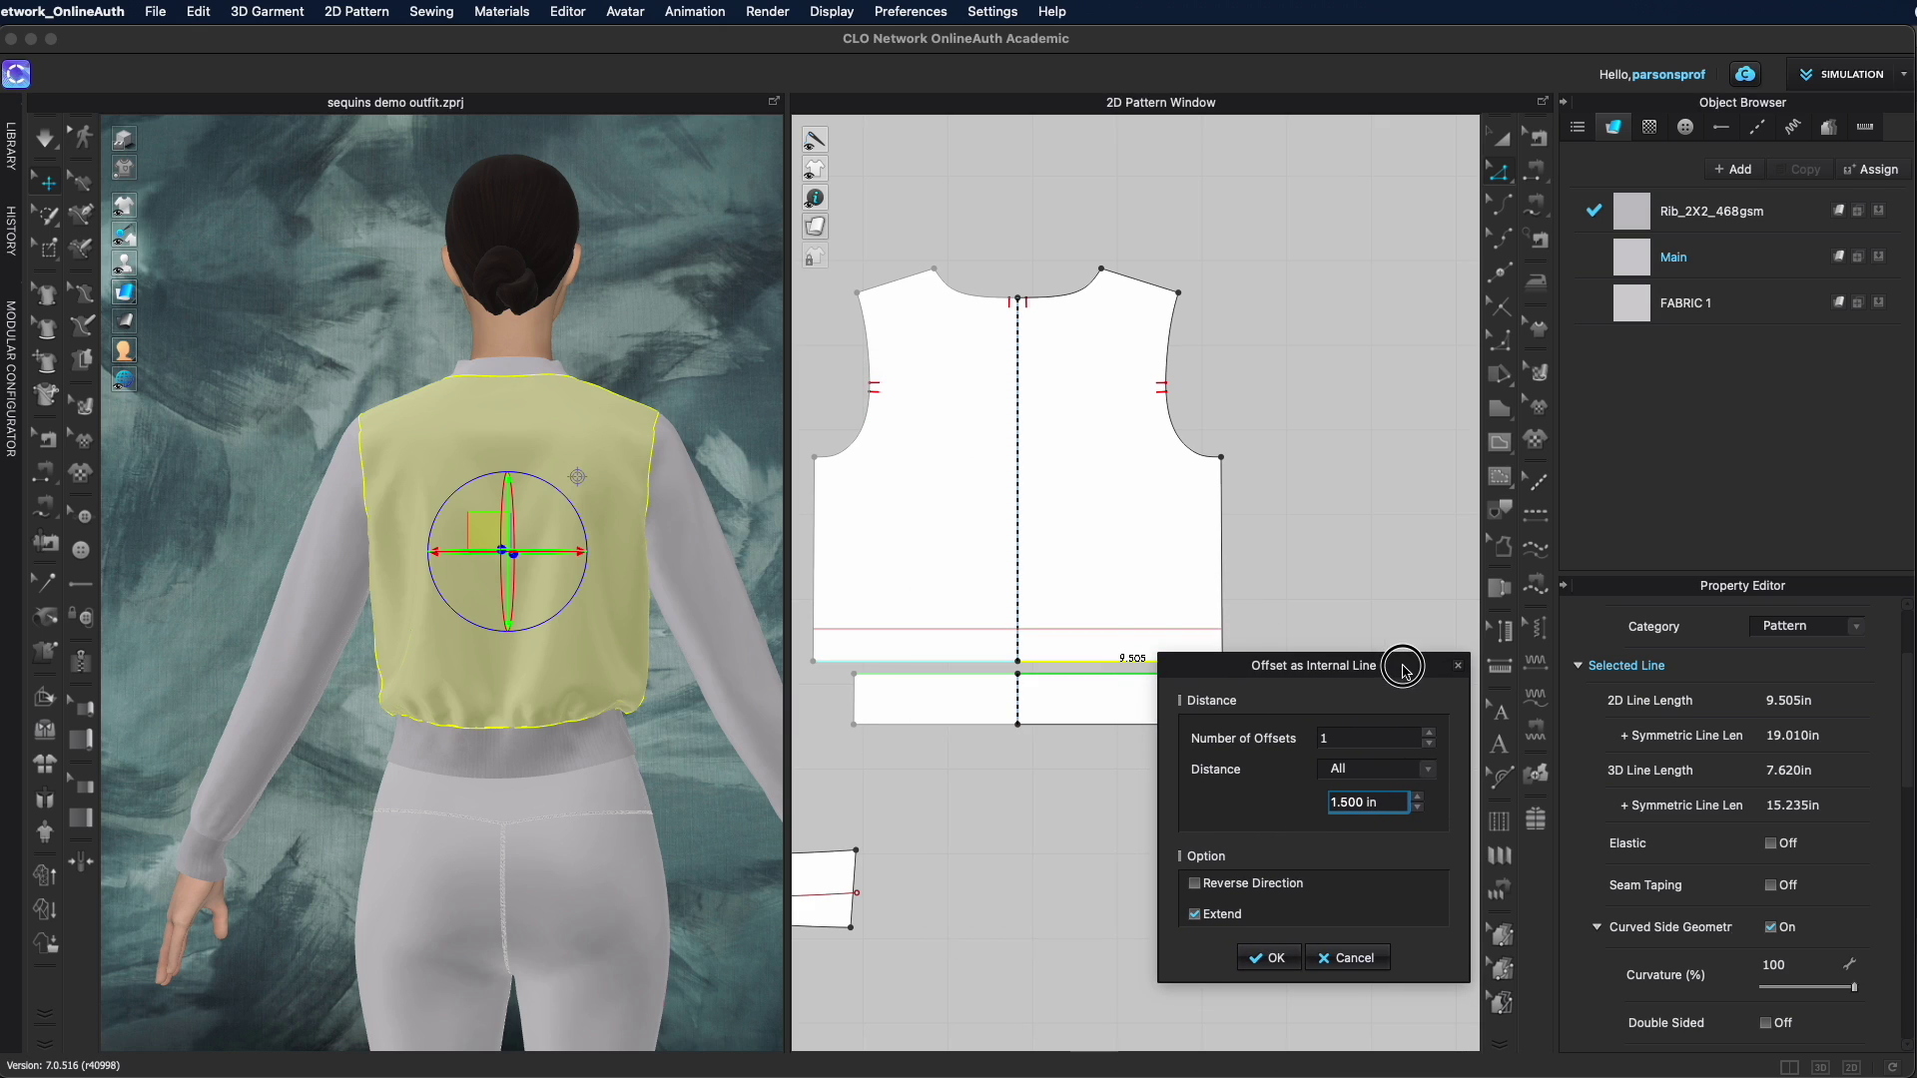
pyautogui.click(1419, 801)
pyautogui.click(1419, 801)
pyautogui.press('Return')
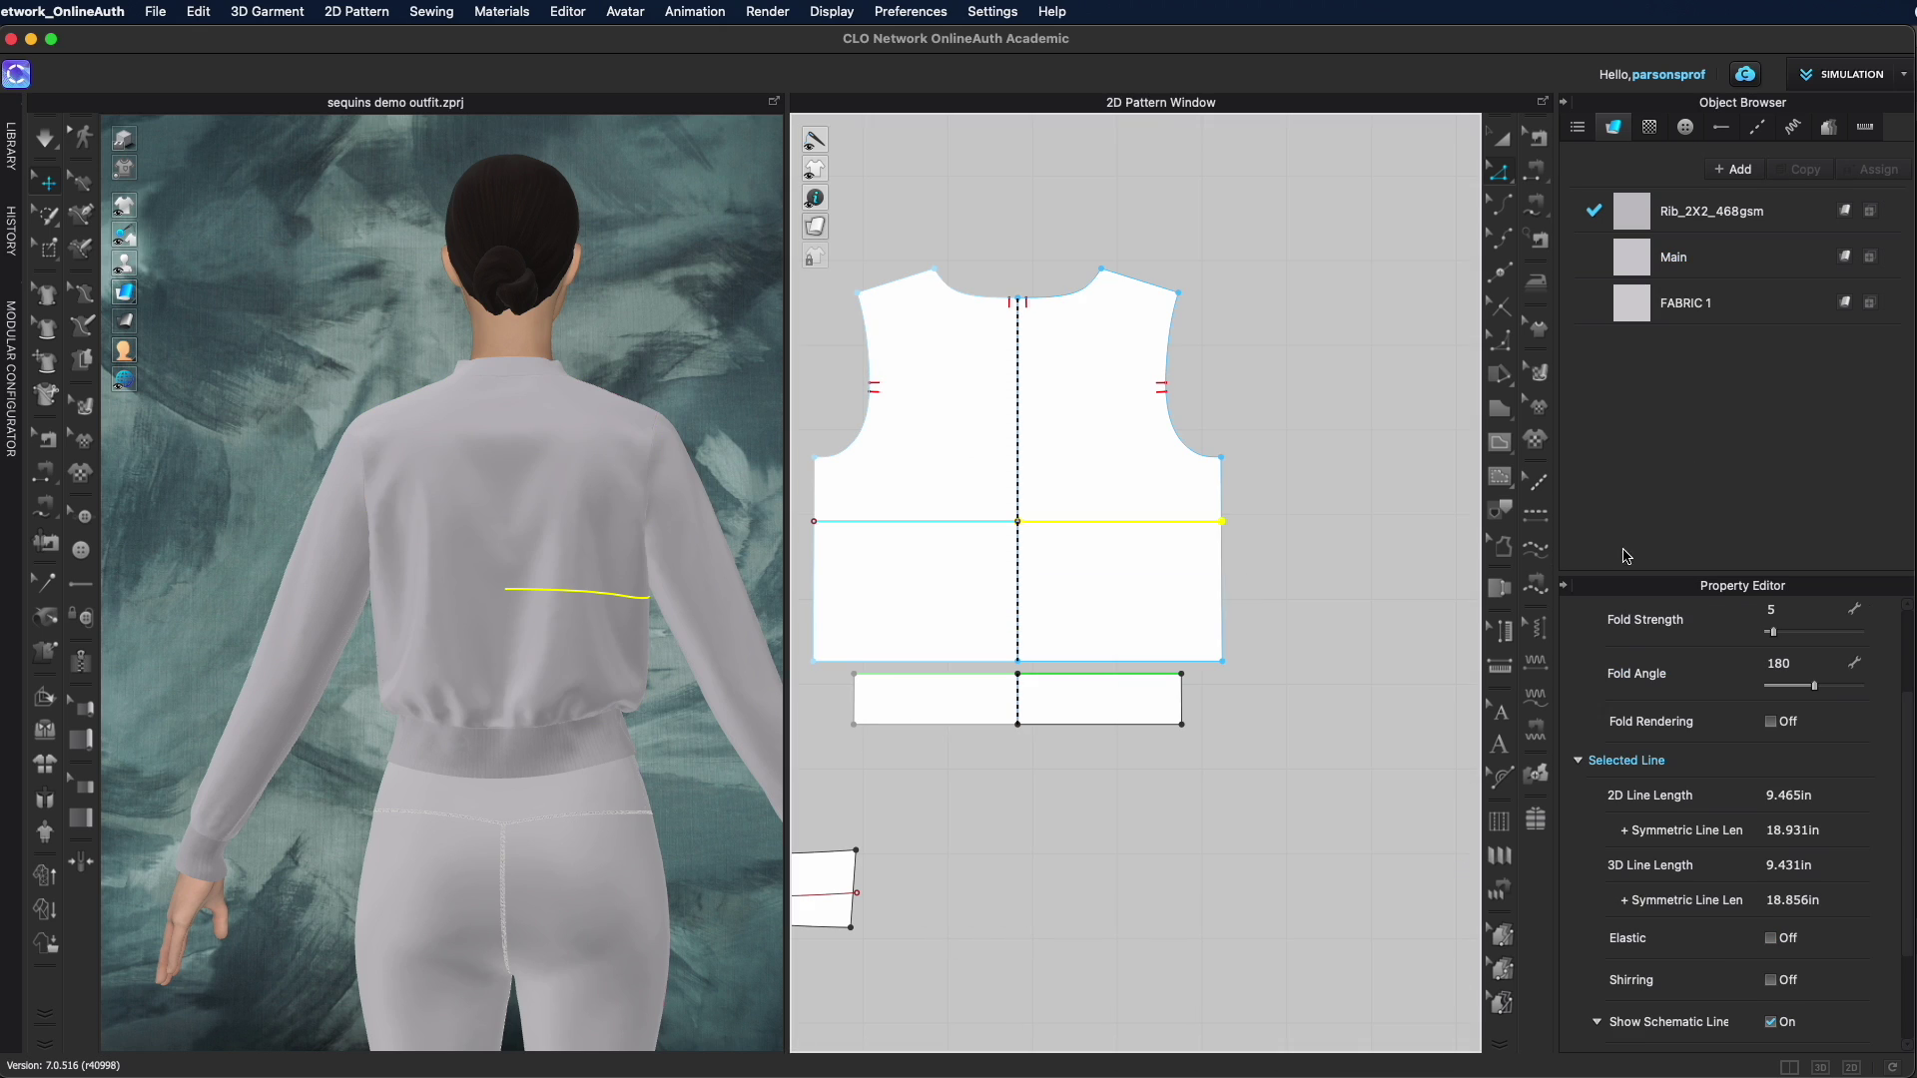
# Apply the king cat topstitch to the horizontal internal line on the jacket back
pyautogui.click(1538, 519)
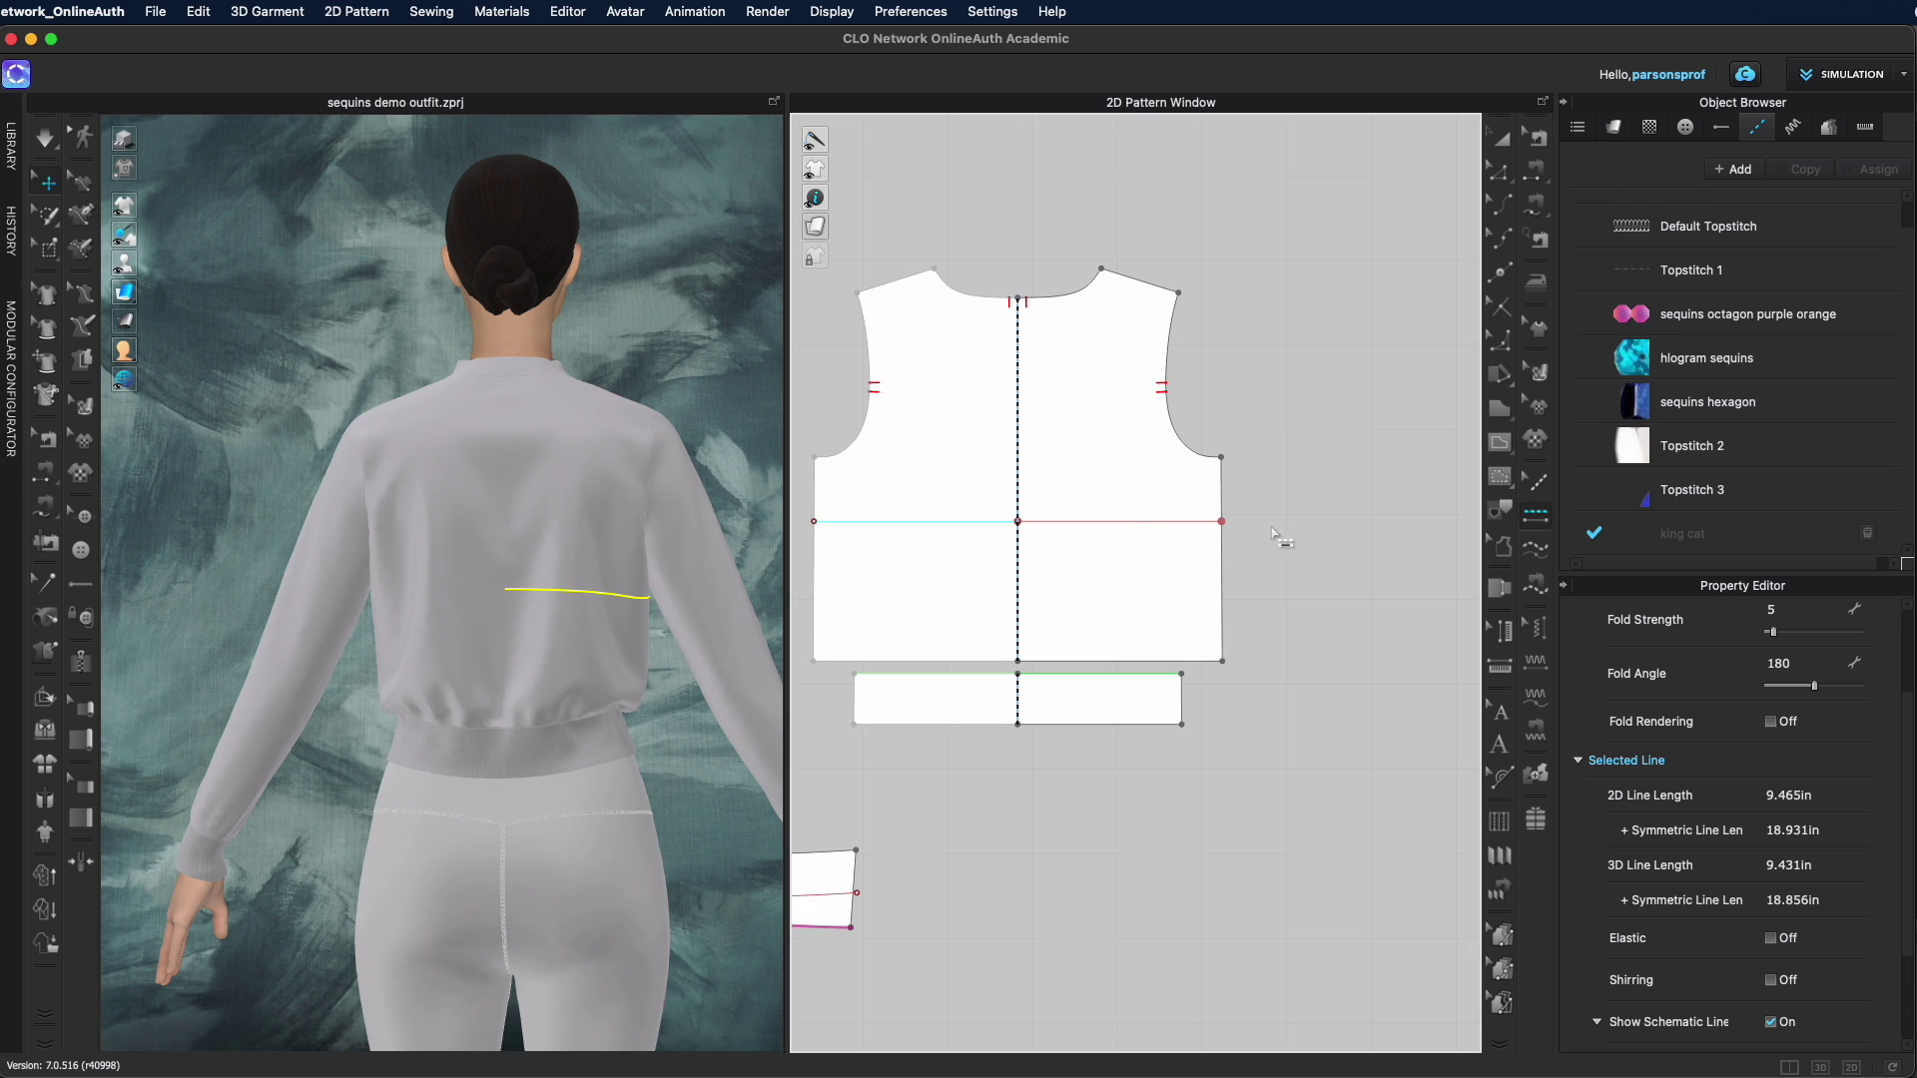
pyautogui.click(1136, 522)
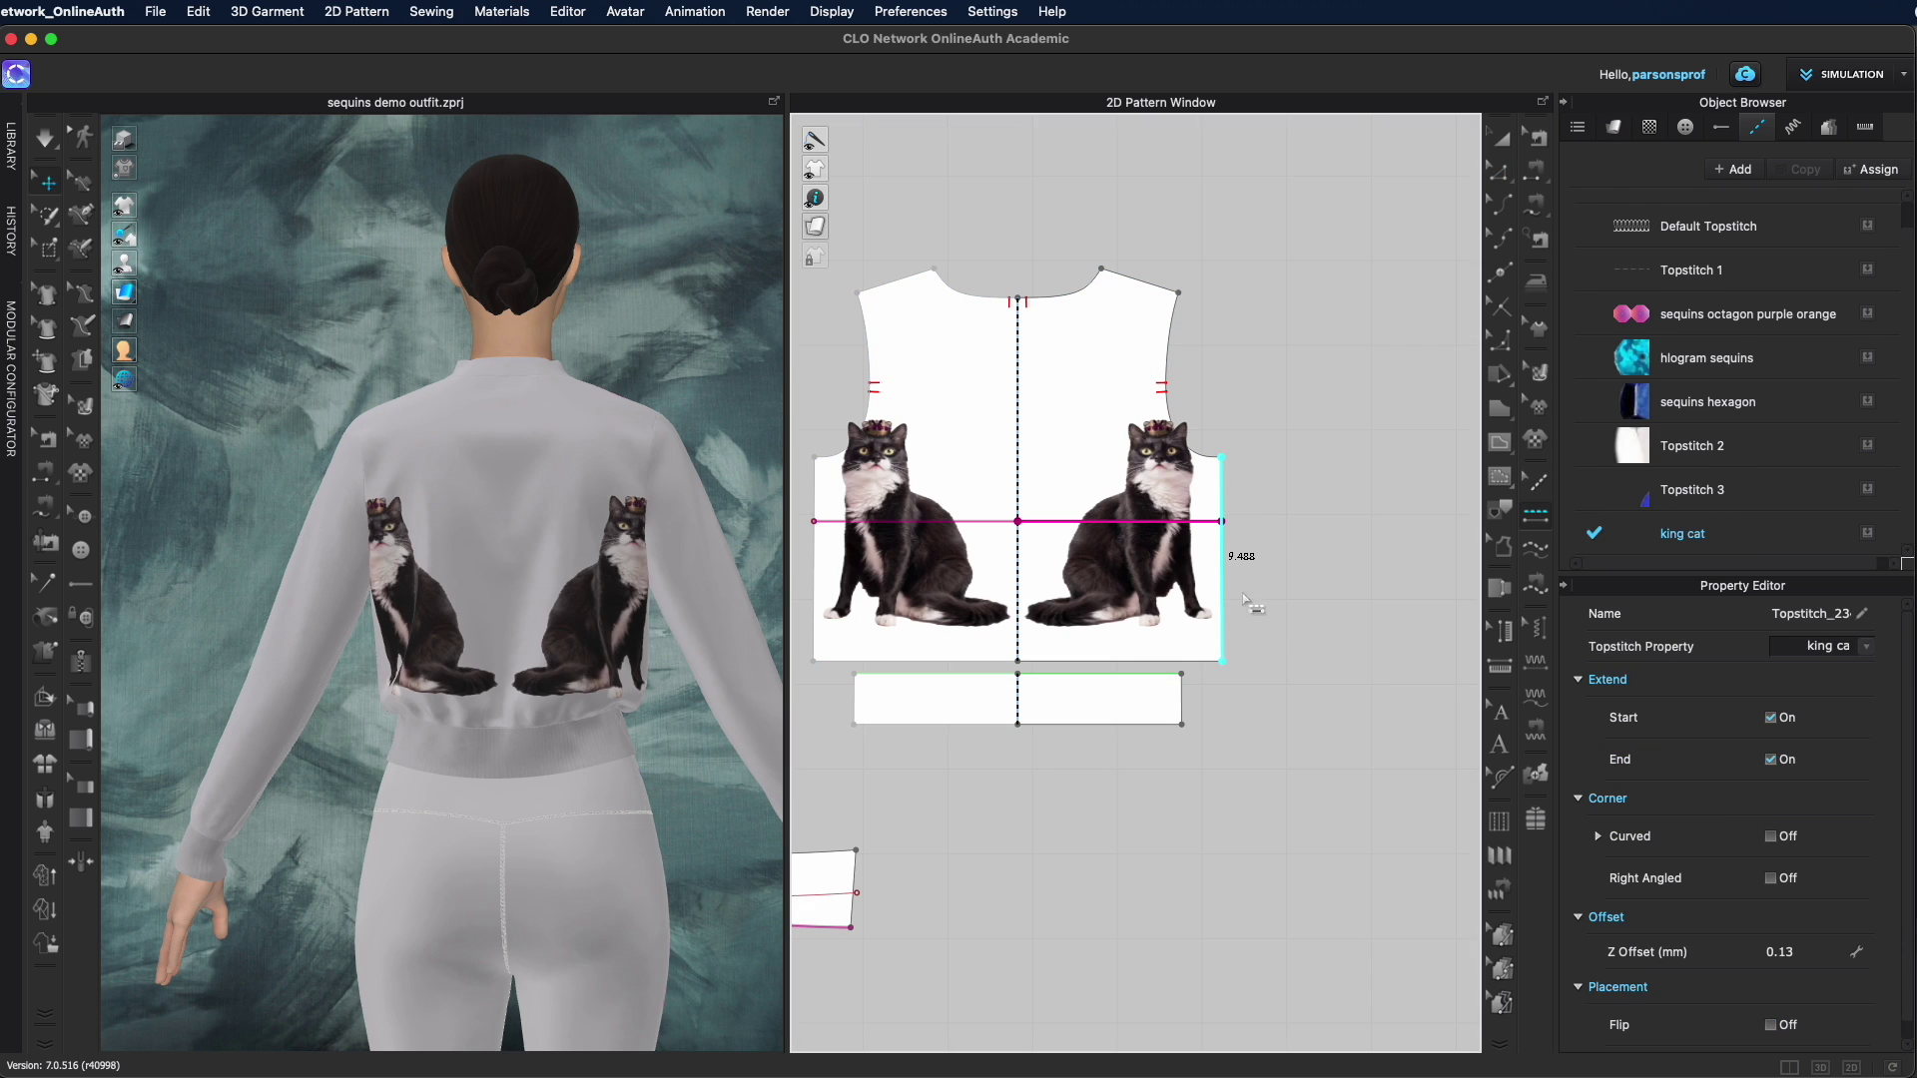
pyautogui.scroll(6, 672, 663)
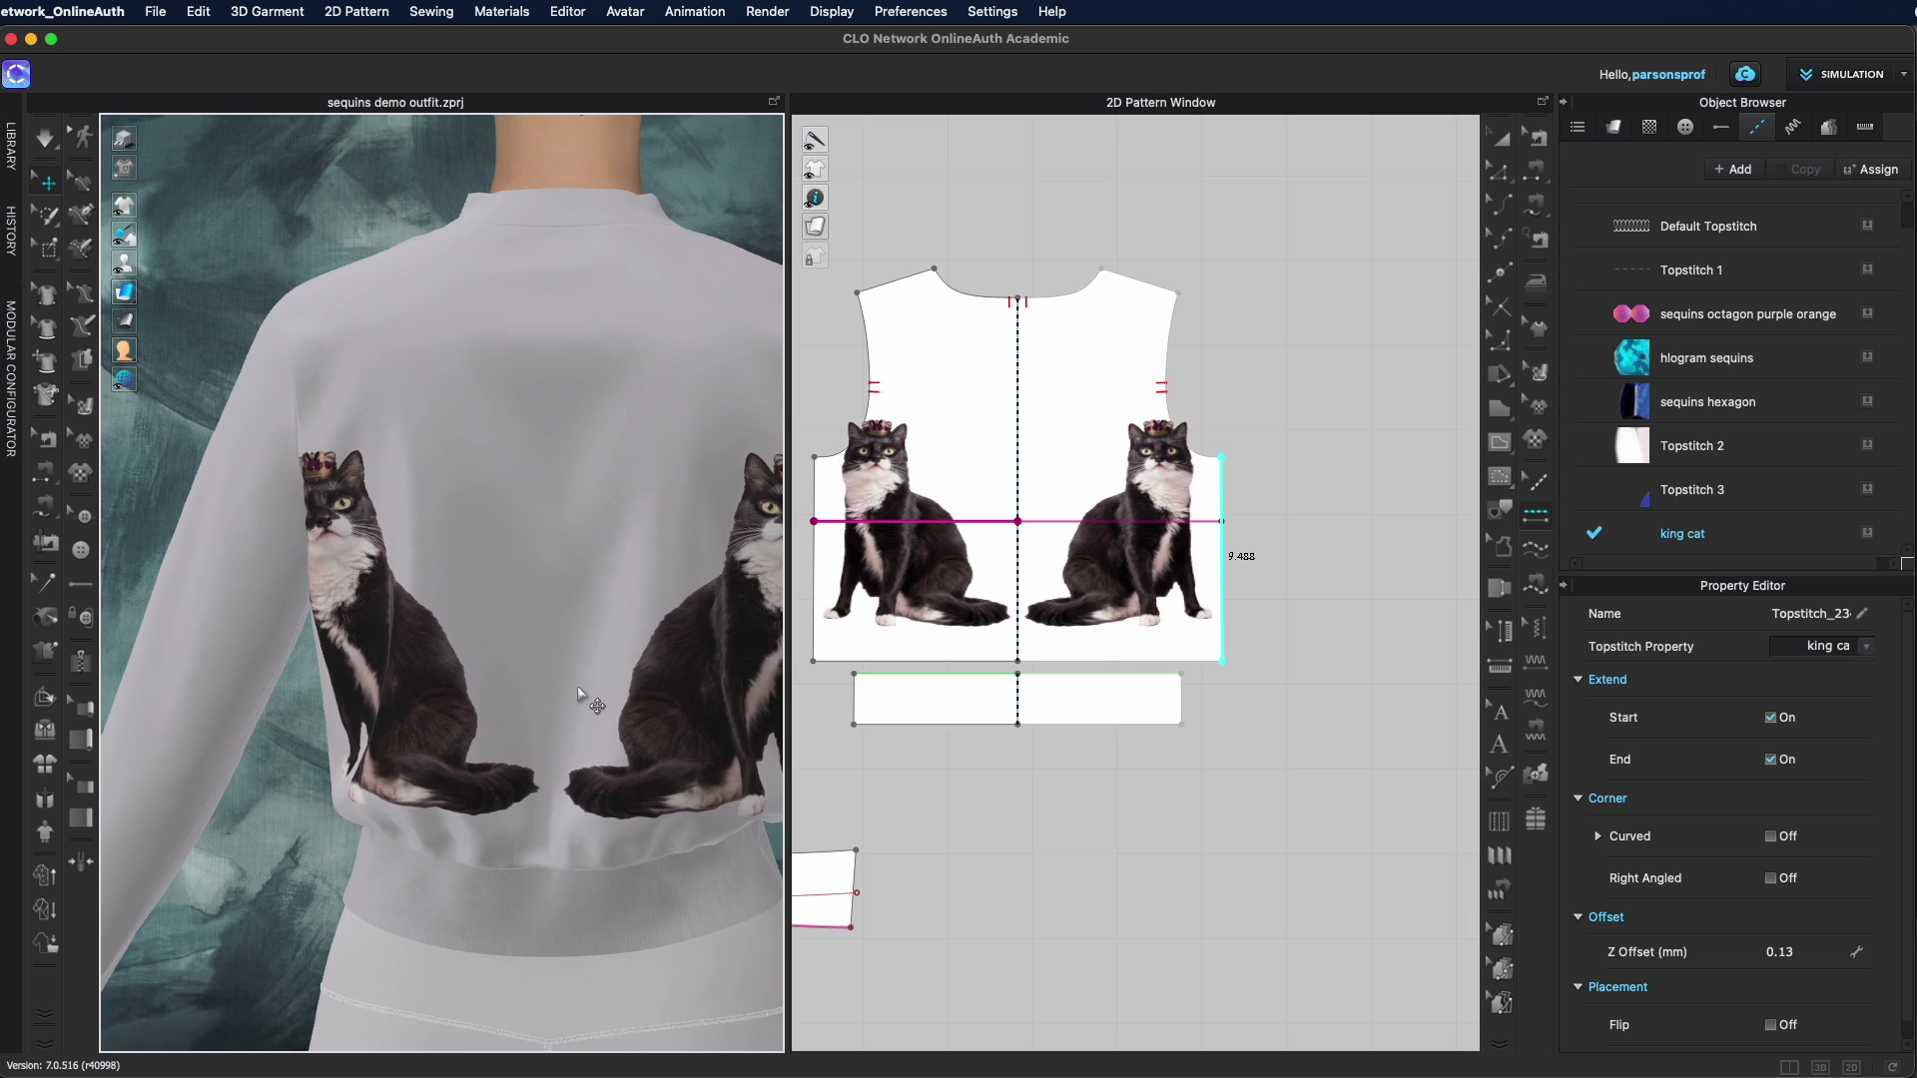
pyautogui.scroll(-6, 577, 693)
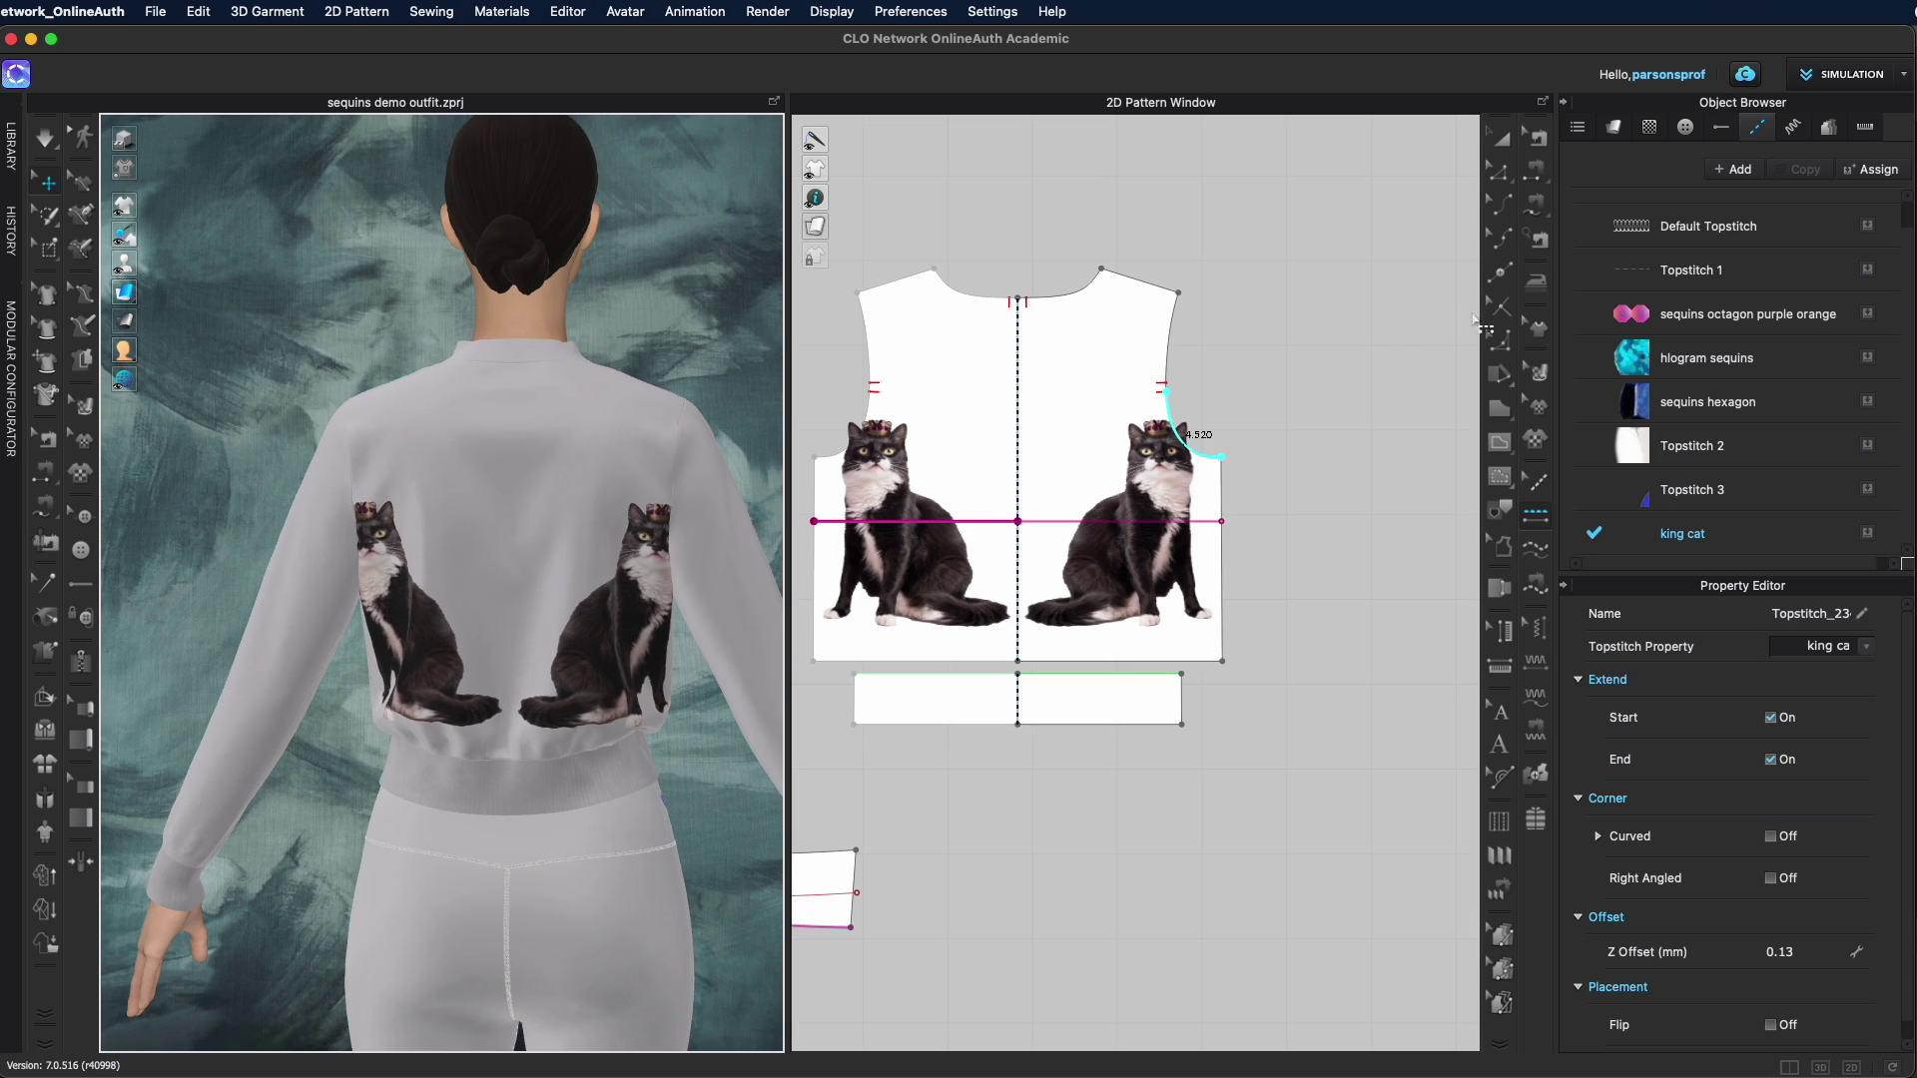
# Try bending the jacket back's internal line upward into arches with the Edit Curvature tool
pyautogui.press('z')
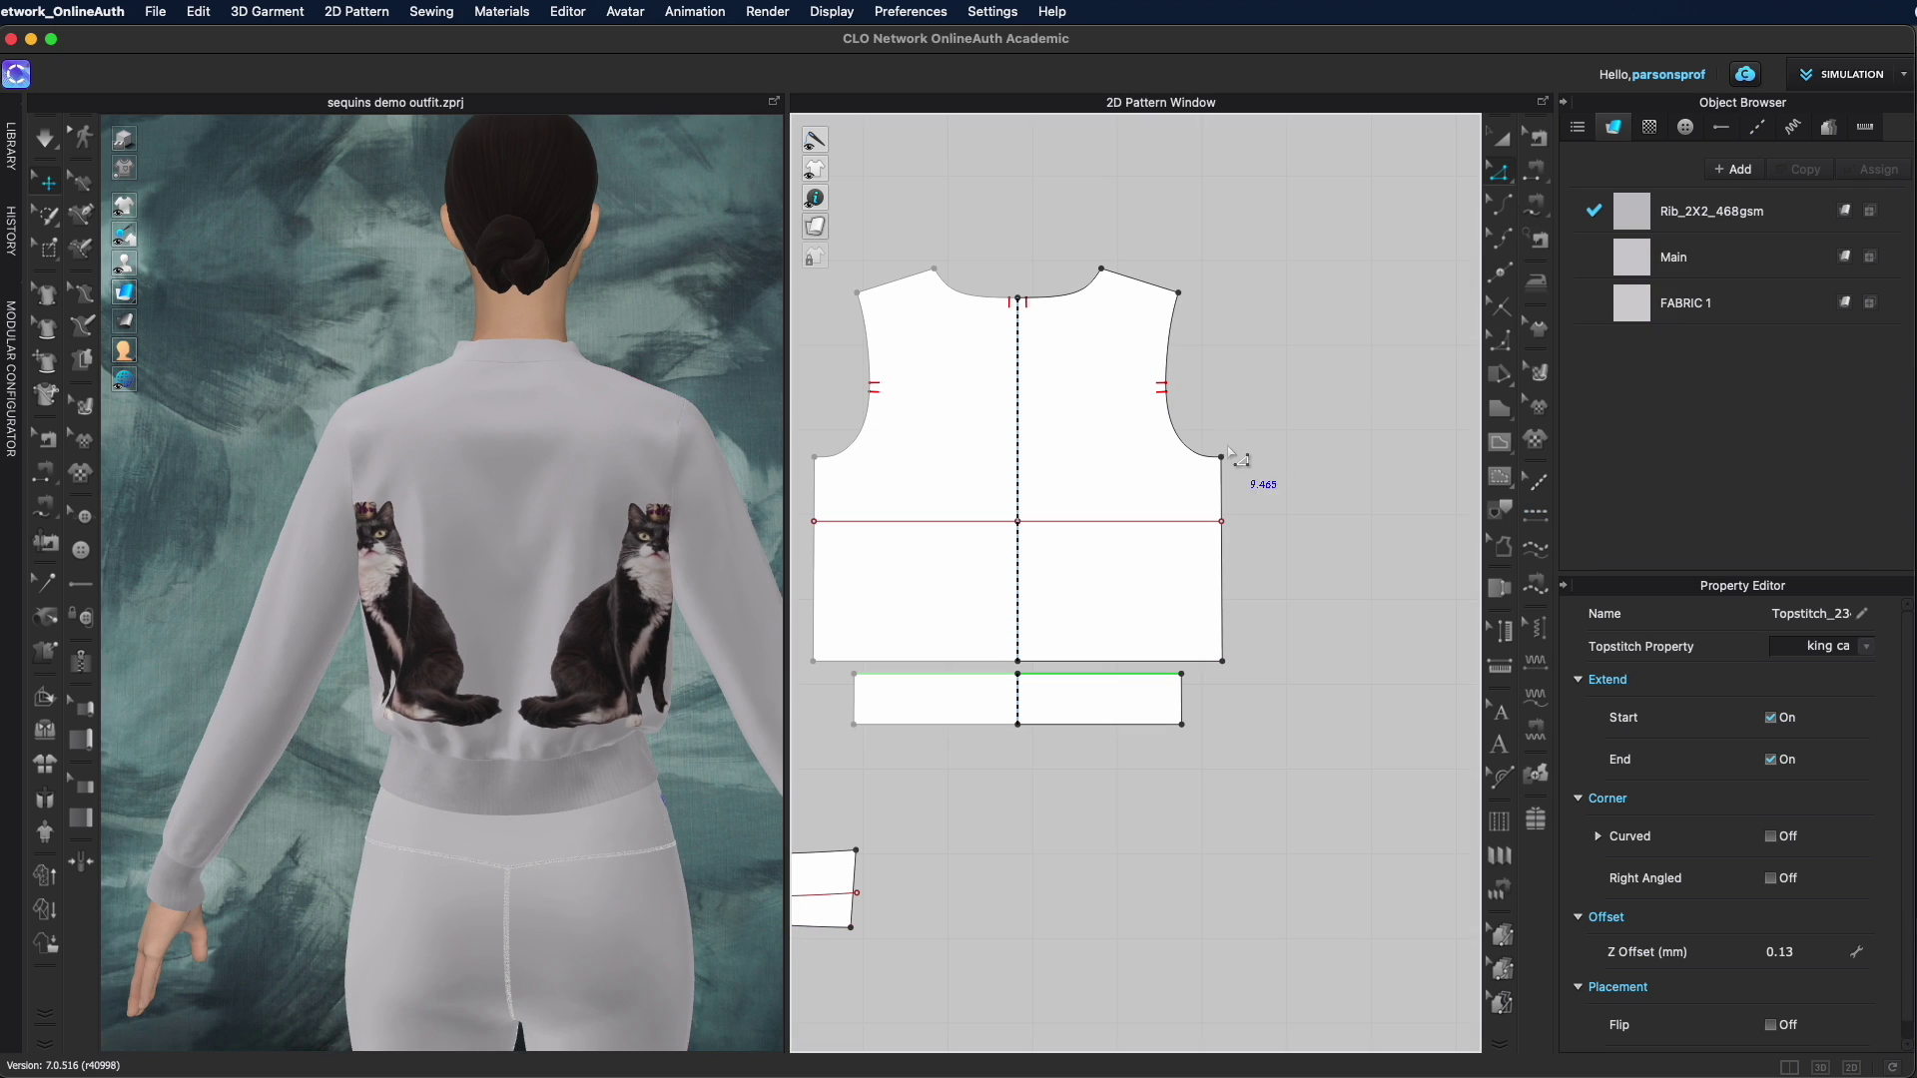
pyautogui.click(1498, 204)
pyautogui.moveTo(1125, 522); pyautogui.dragTo(1121, 499)
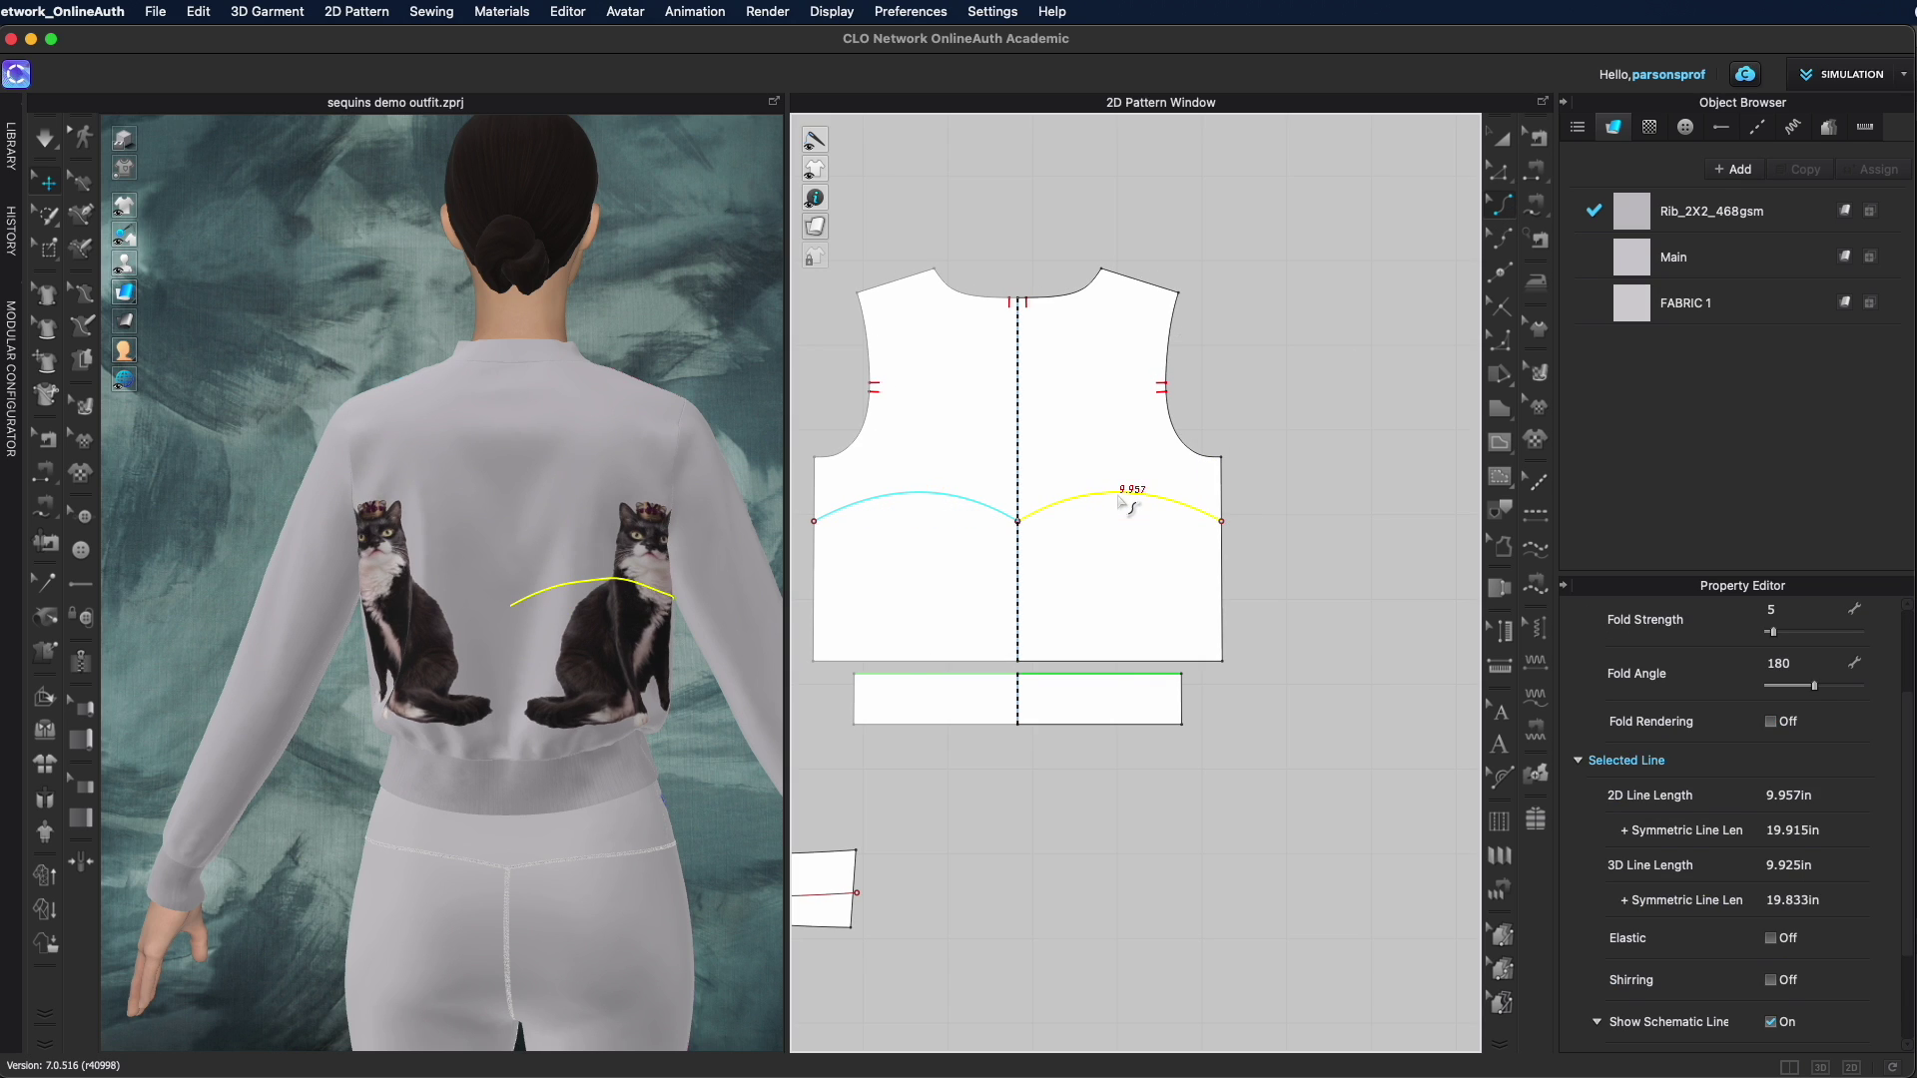
pyautogui.press('z')
# Reshape the jacket back's internal line into a shallow downward curve, with its outer ends raised and moved inward from the side seams
pyautogui.moveTo(859, 471); pyautogui.dragTo(879, 413)
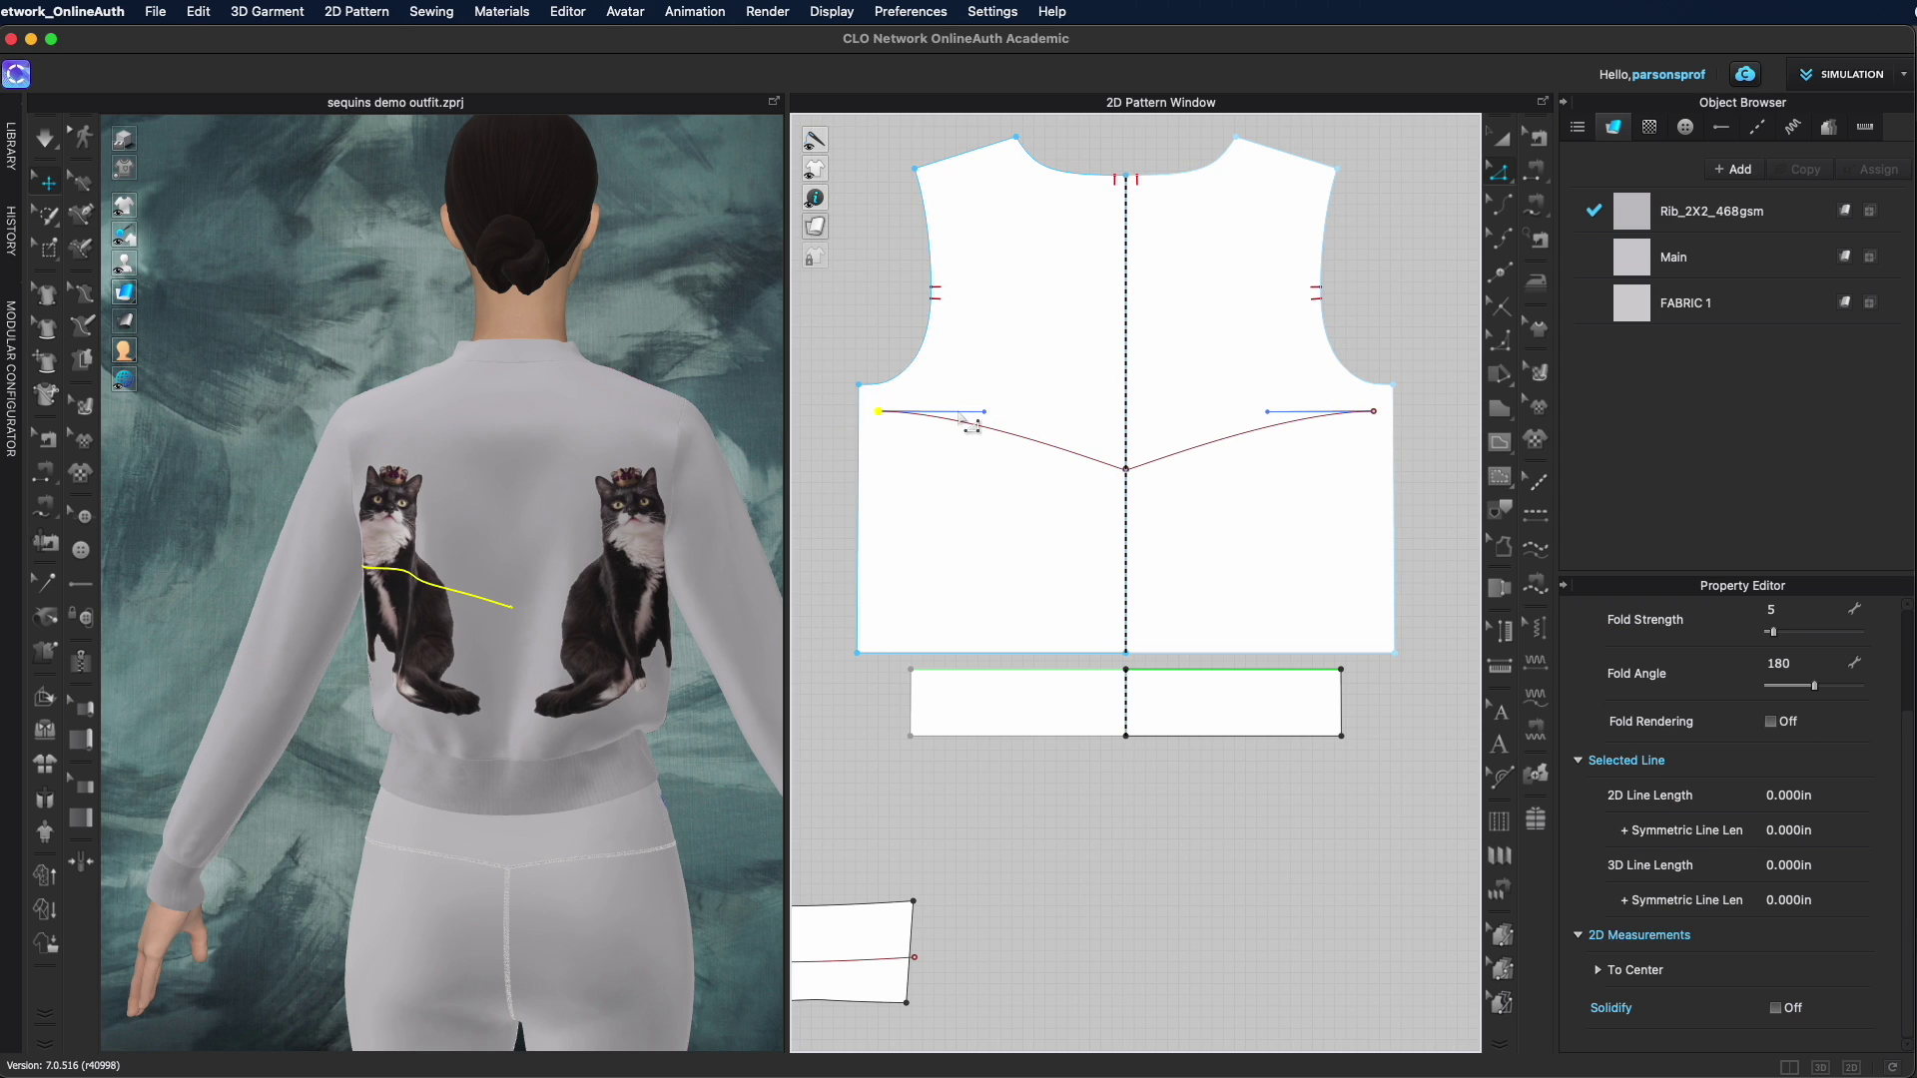
pyautogui.moveTo(986, 412); pyautogui.dragTo(977, 455)
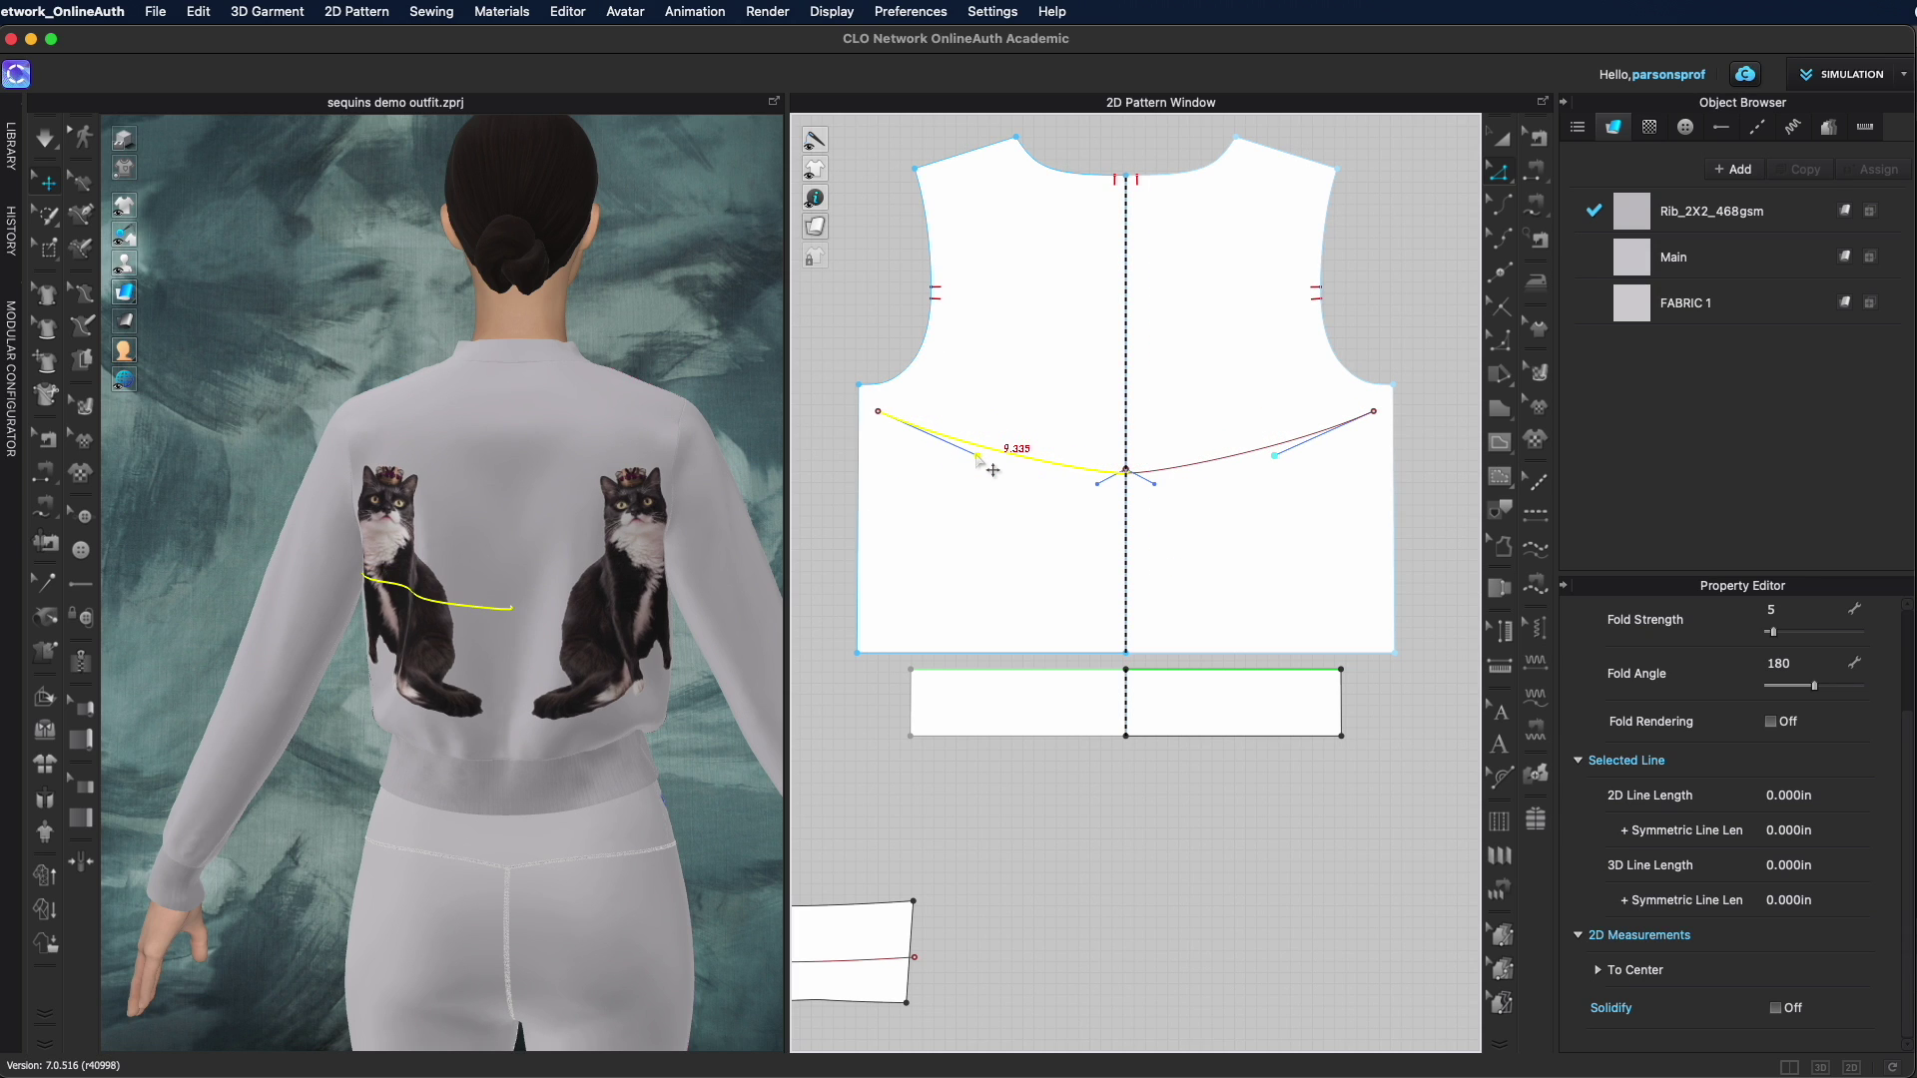
pyautogui.scroll(5, 586, 612)
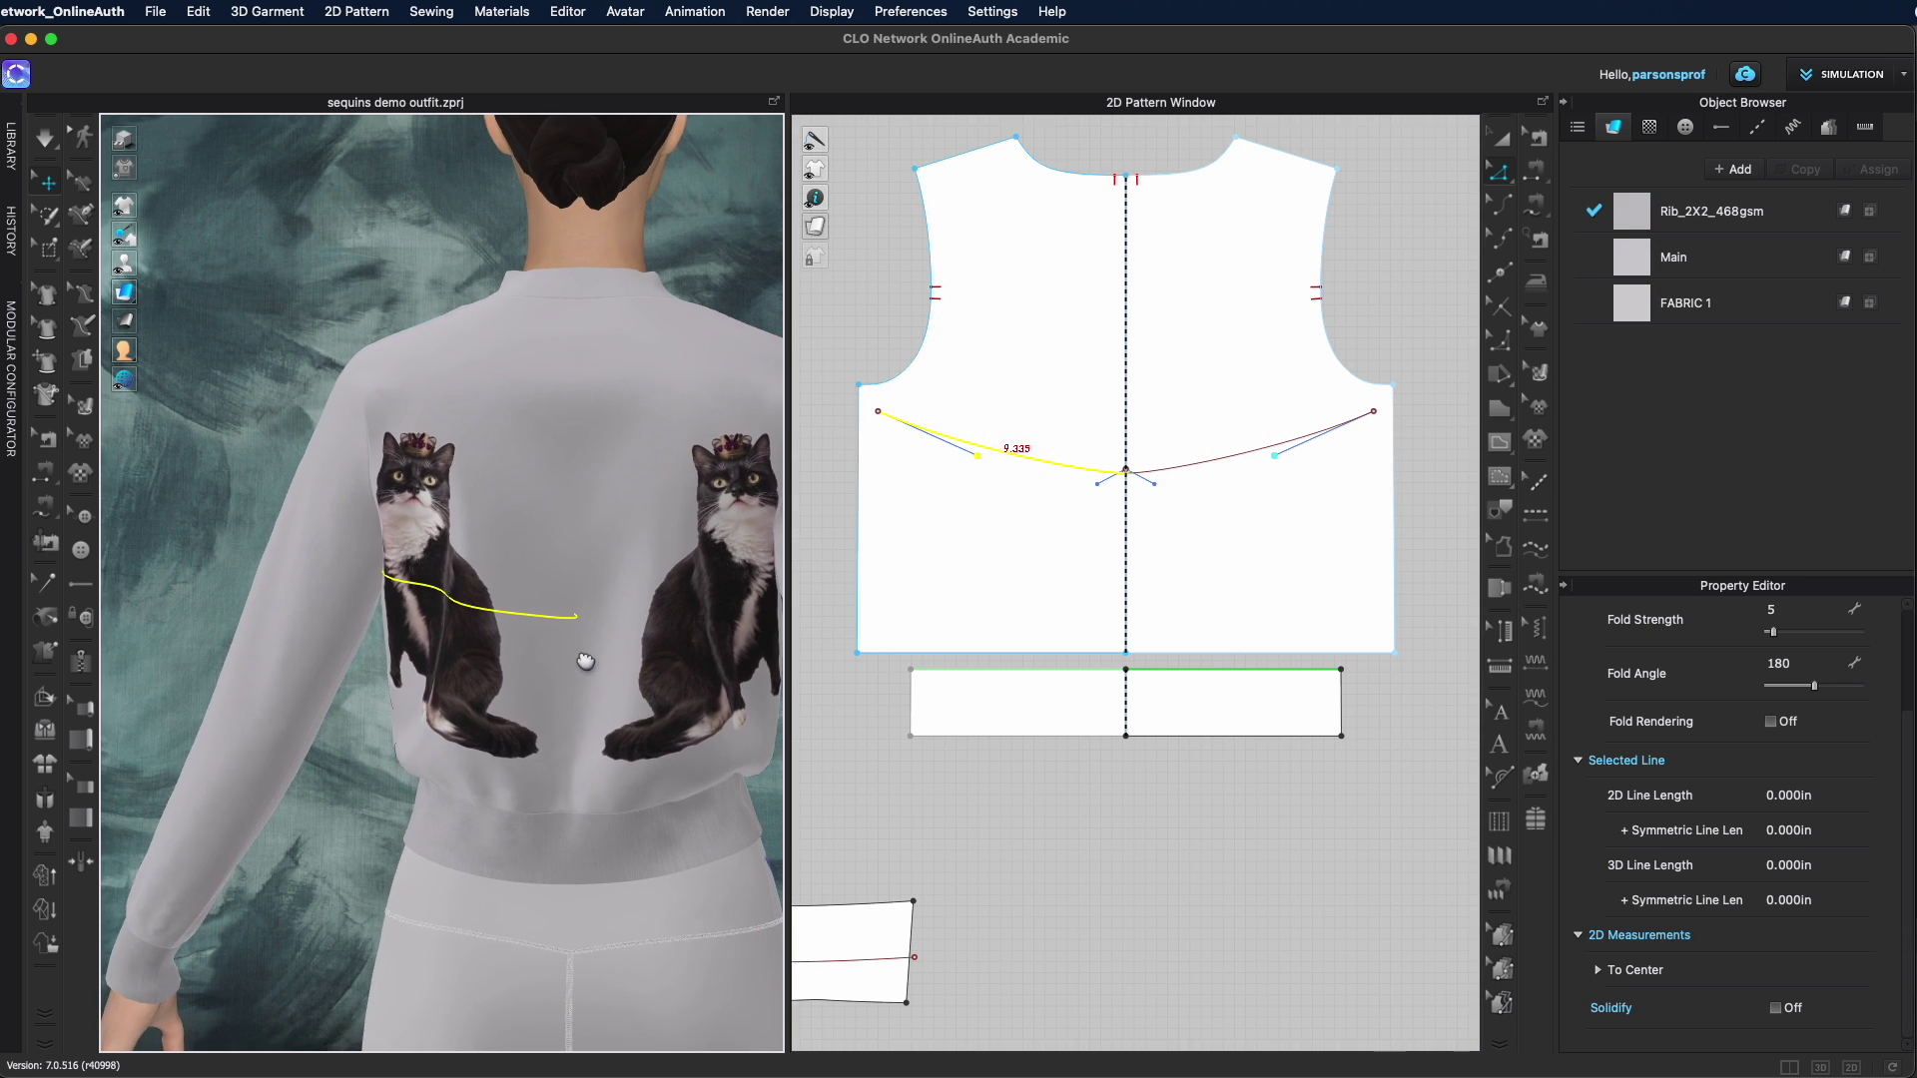
pyautogui.moveTo(879, 412); pyautogui.dragTo(911, 435)
pyautogui.moveTo(512, 704); pyautogui.dragTo(943, 455, button='right')
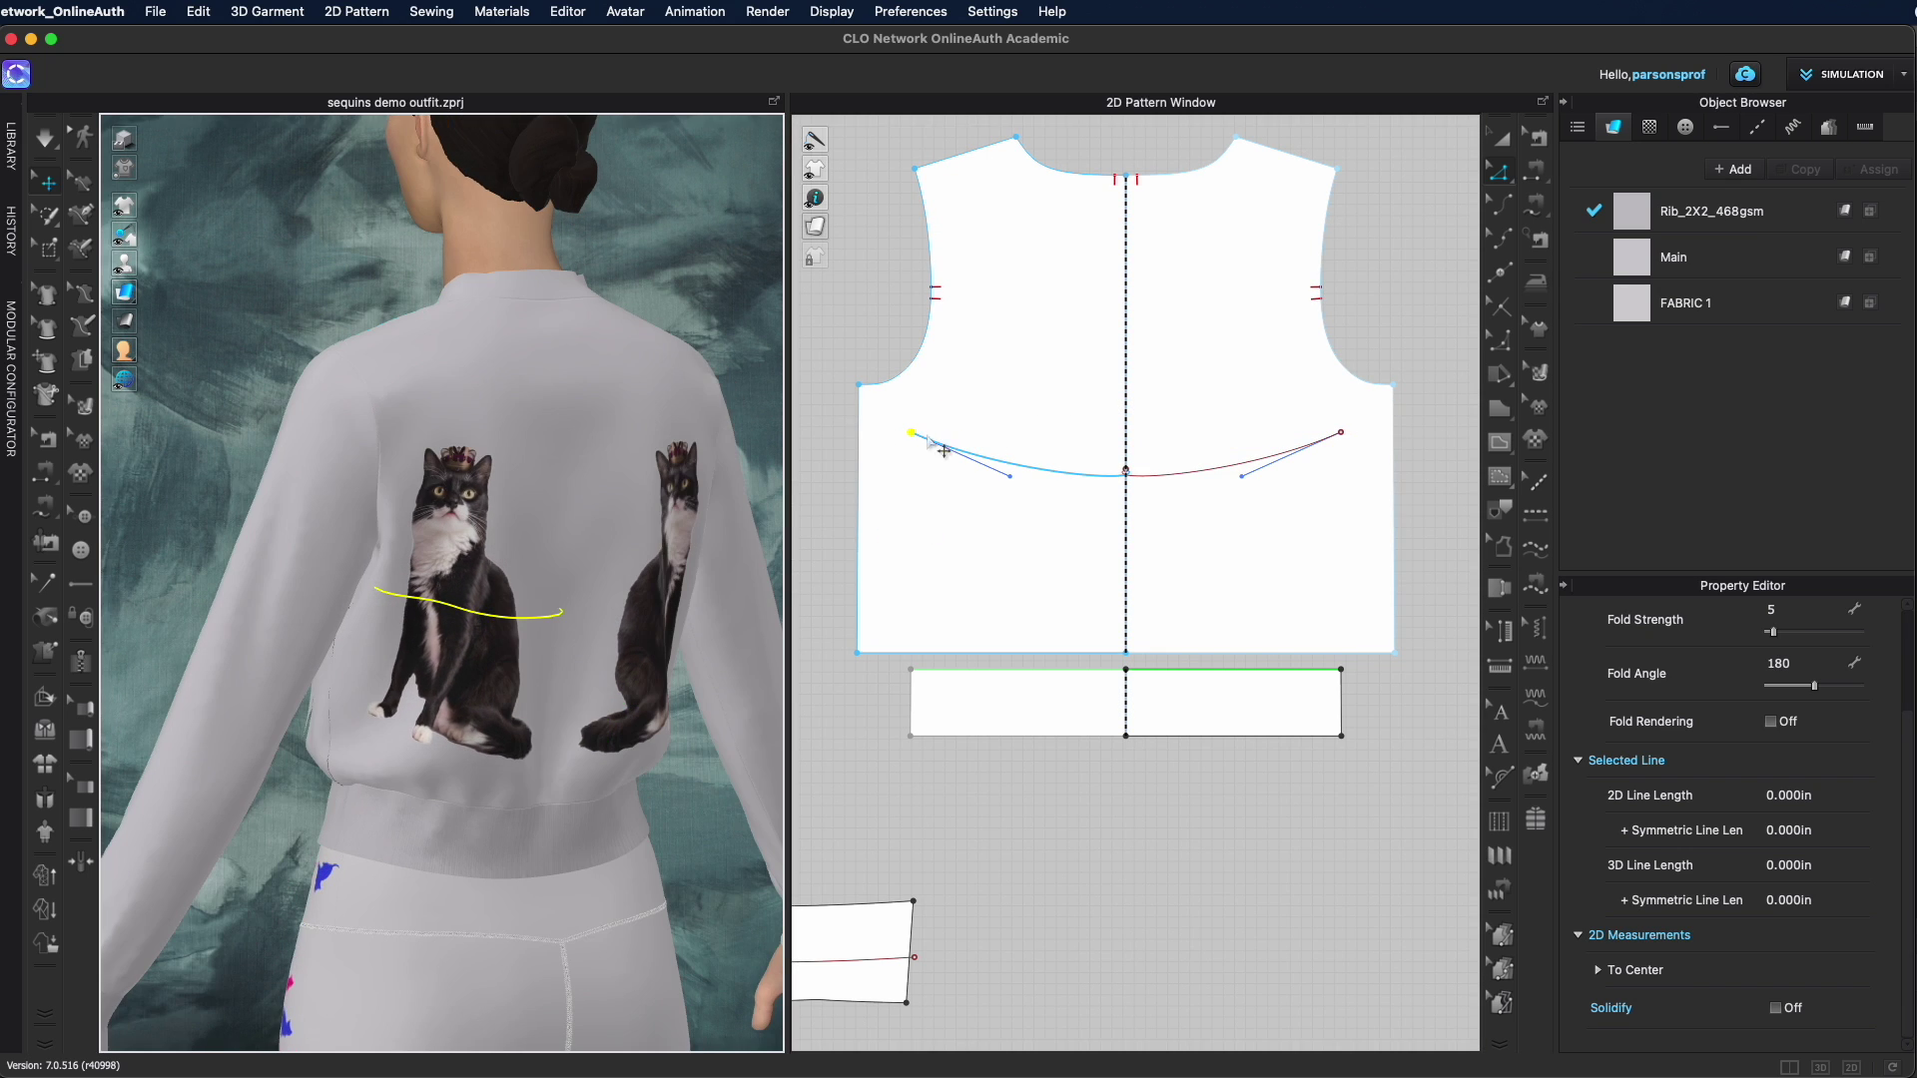
pyautogui.moveTo(913, 434); pyautogui.dragTo(897, 433)
pyautogui.moveTo(470, 789); pyautogui.dragTo(592, 789, button='right')
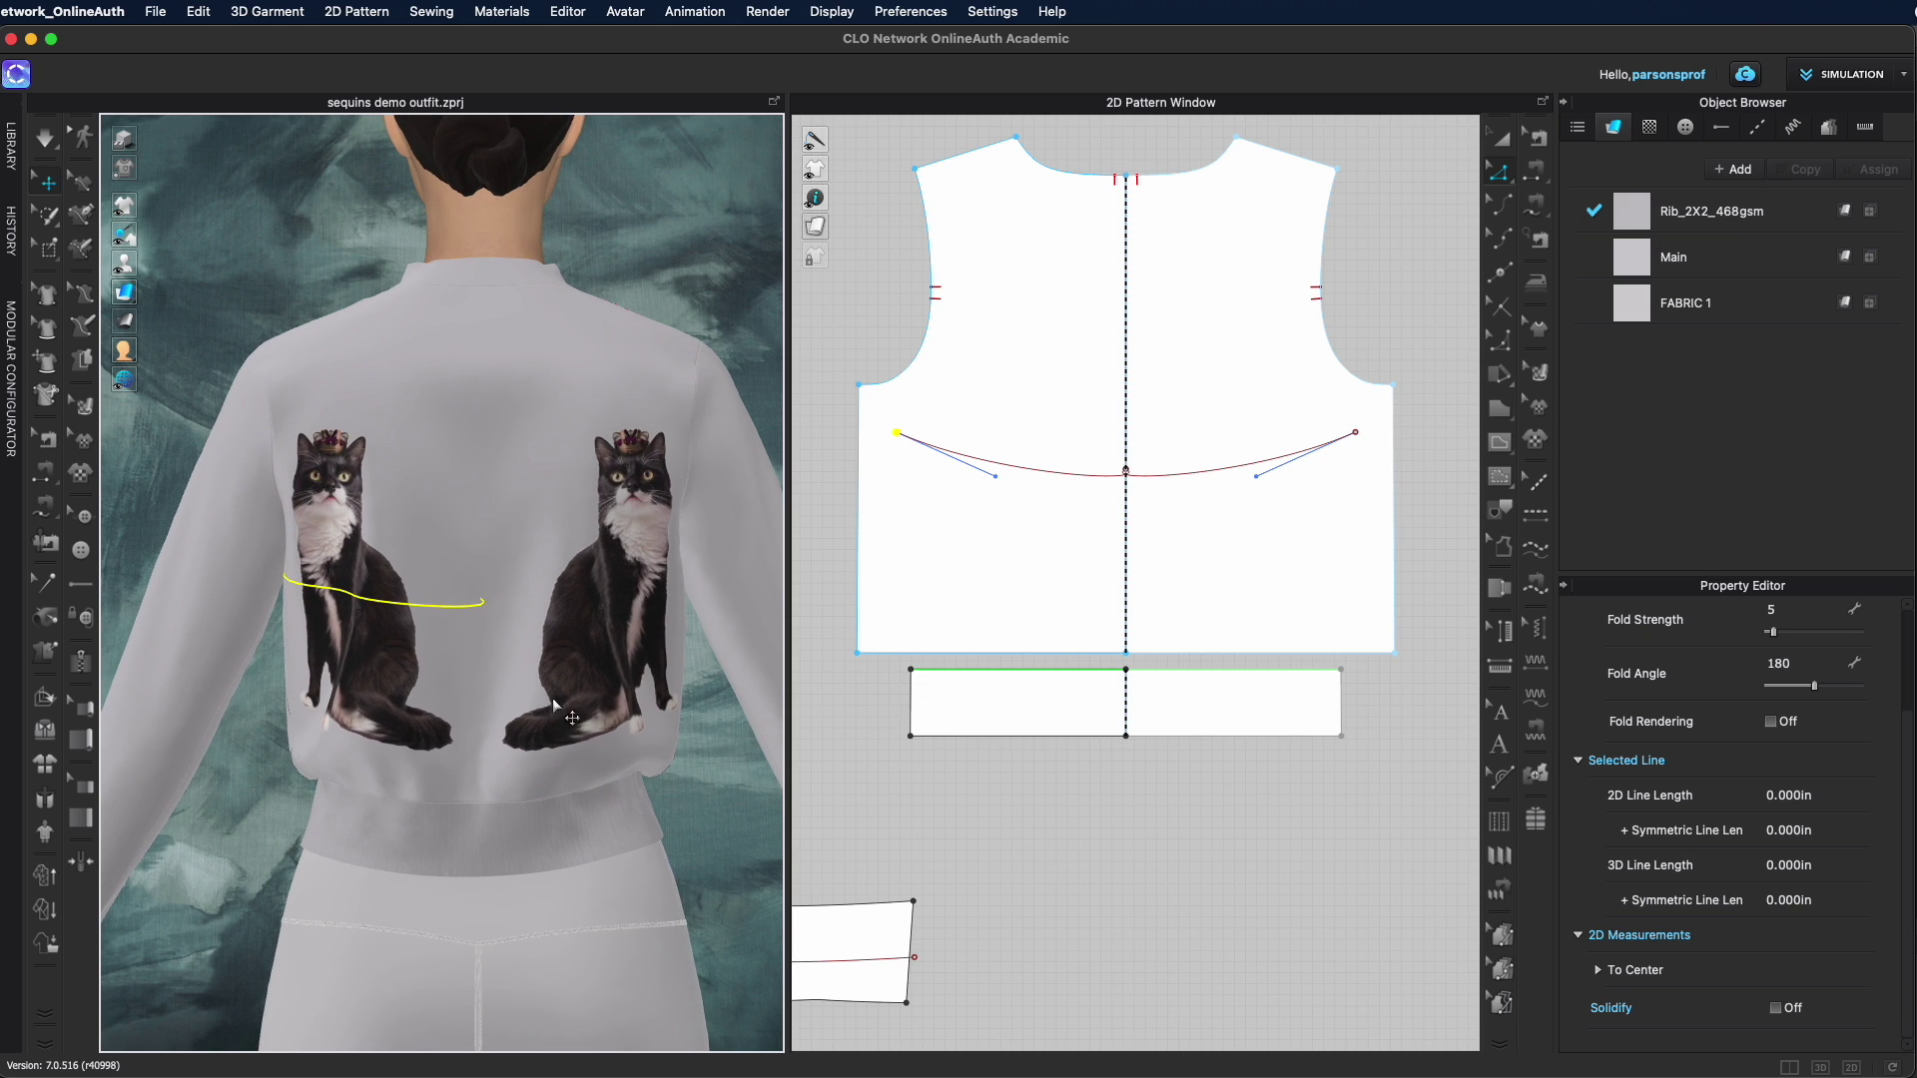
# Apply the blue and pink cat Topstitch 3 to the internal line of the front waistband
pyautogui.click(698, 241)
pyautogui.moveTo(617, 719)
pyautogui.mouseDown(button='right')
pyautogui.moveTo(689, 730)
pyautogui.moveTo(621, 723)
pyautogui.mouseUp(button='right')
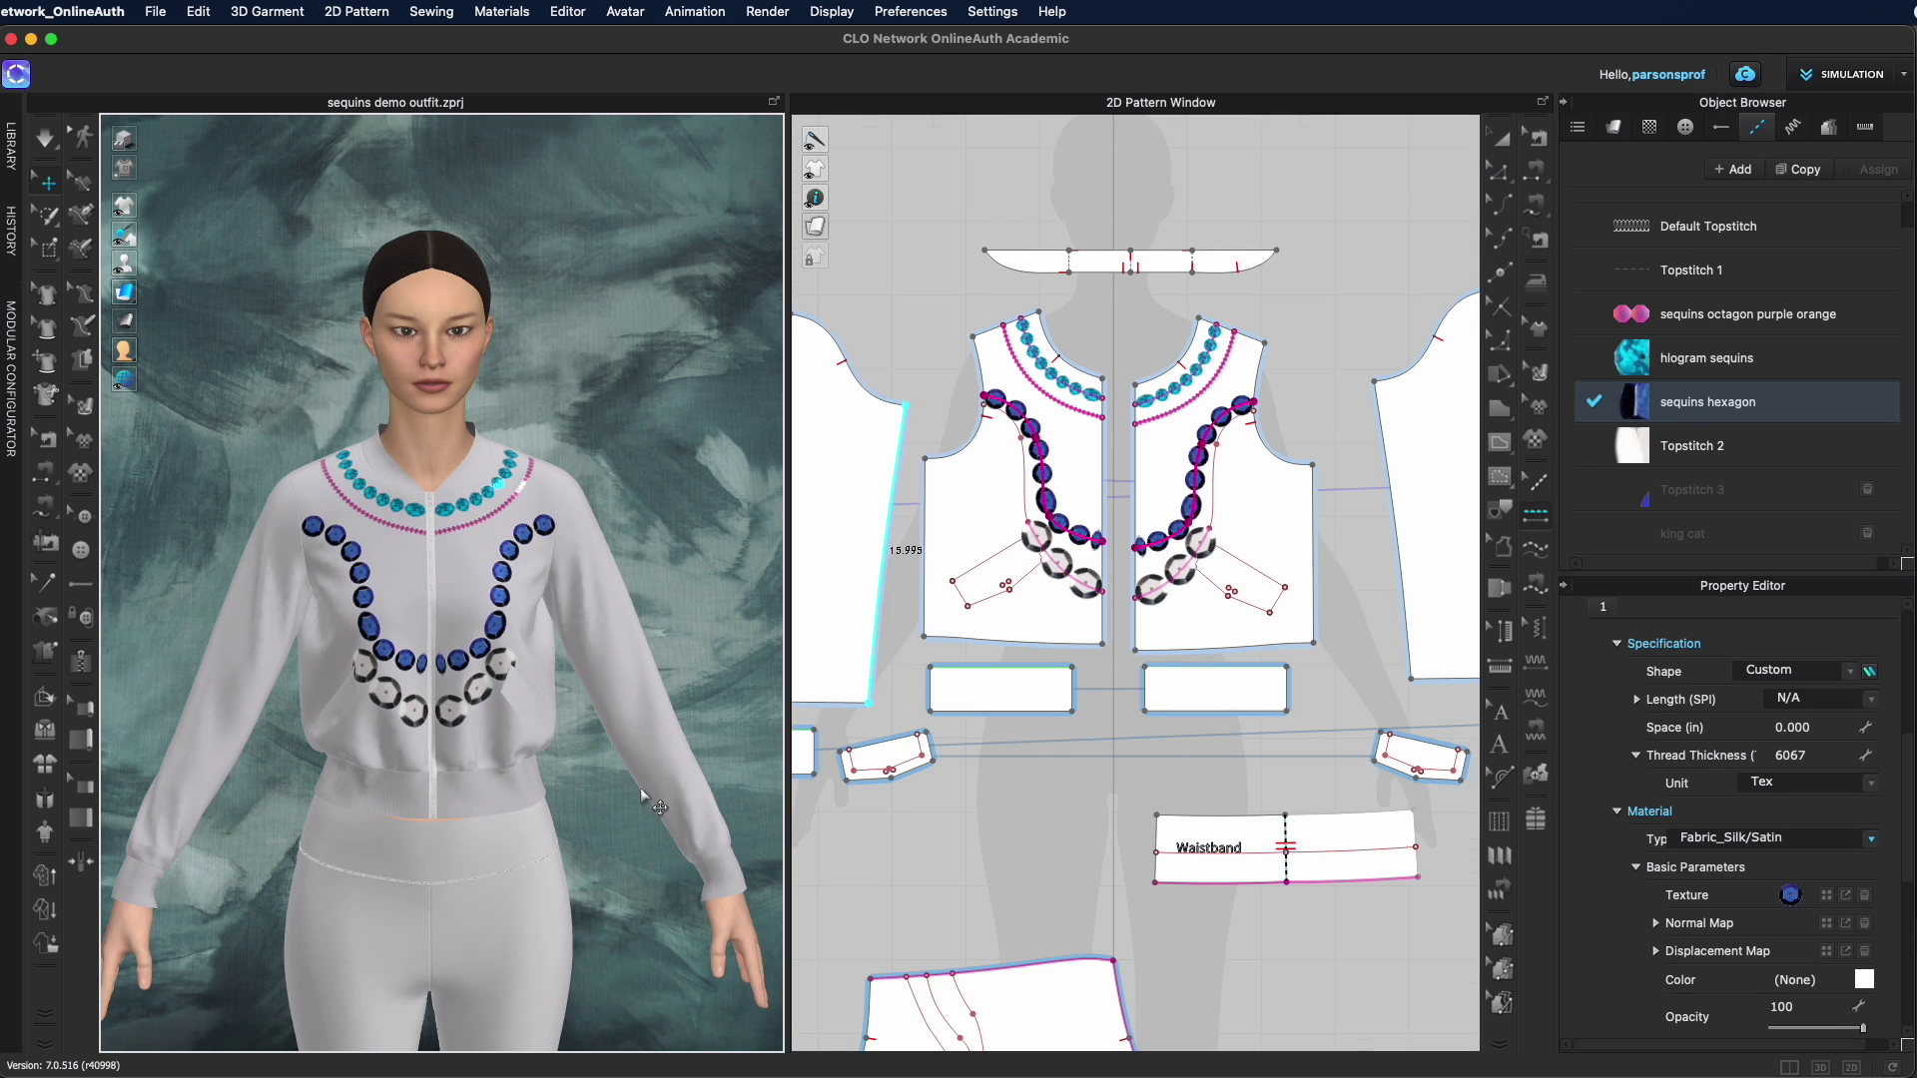
pyautogui.moveTo(639, 788); pyautogui.dragTo(651, 434, button='middle')
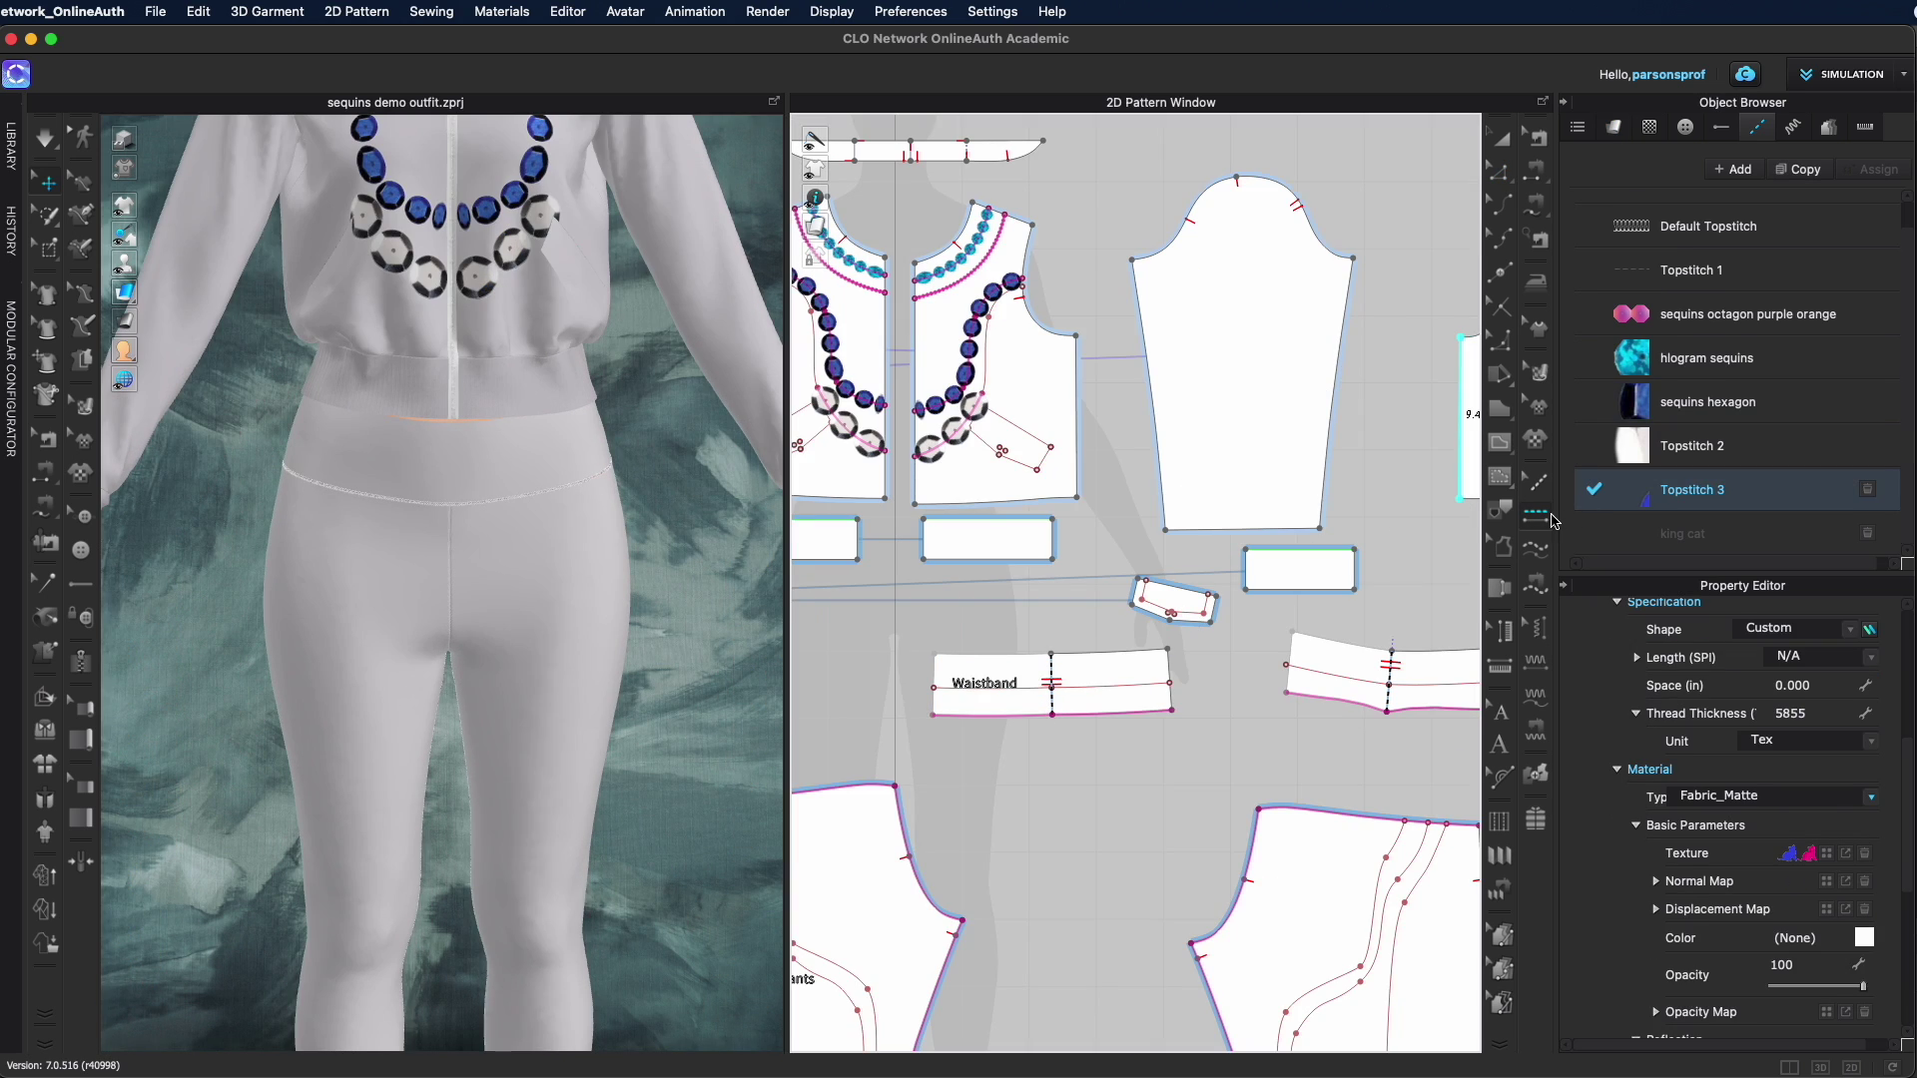
pyautogui.click(997, 689)
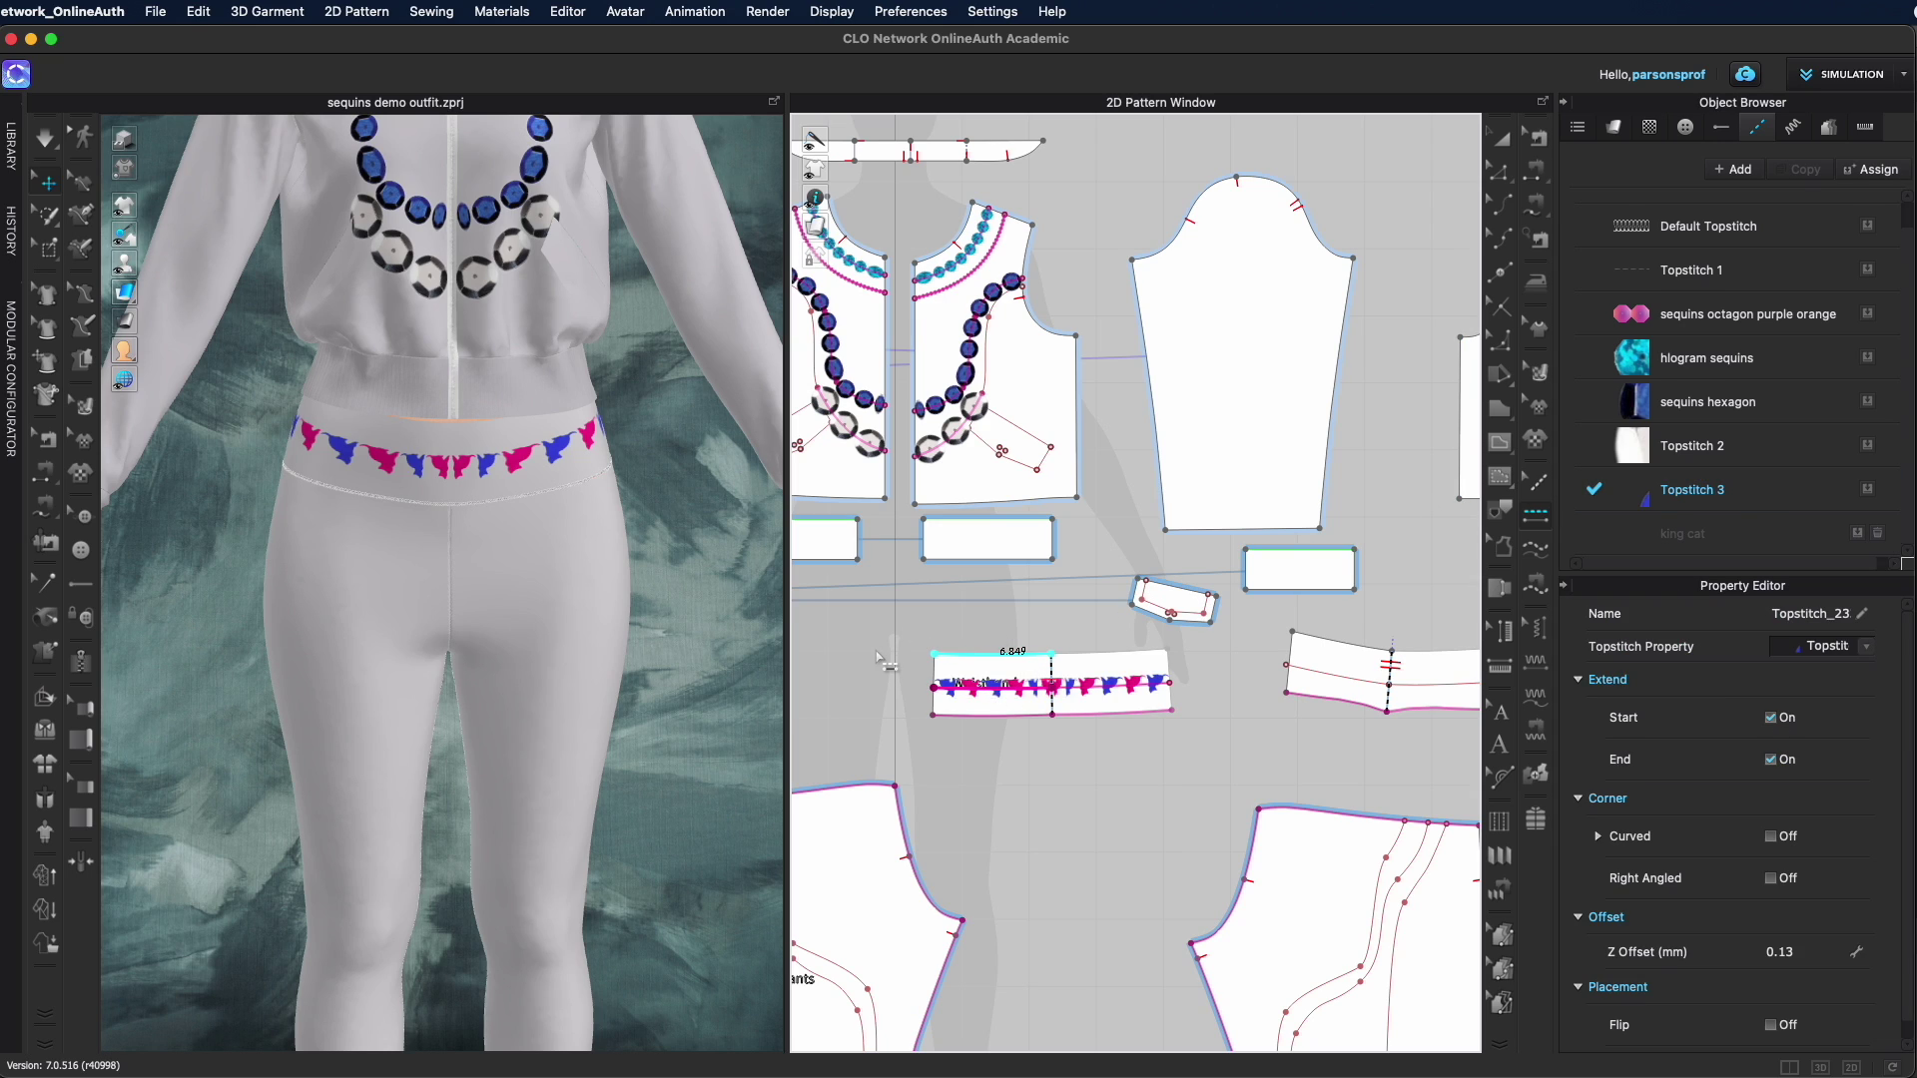
# Apply Topstitch 3 to the upper part of the curved internal line farthest from the side edge on the one-piece pants
pyautogui.moveTo(1074, 691); pyautogui.dragTo(1298, 439, button='middle')
pyautogui.scroll(3, 1105, 458)
pyautogui.moveTo(1105, 458); pyautogui.dragTo(1043, 659, button='middle')
pyautogui.click(1044, 659)
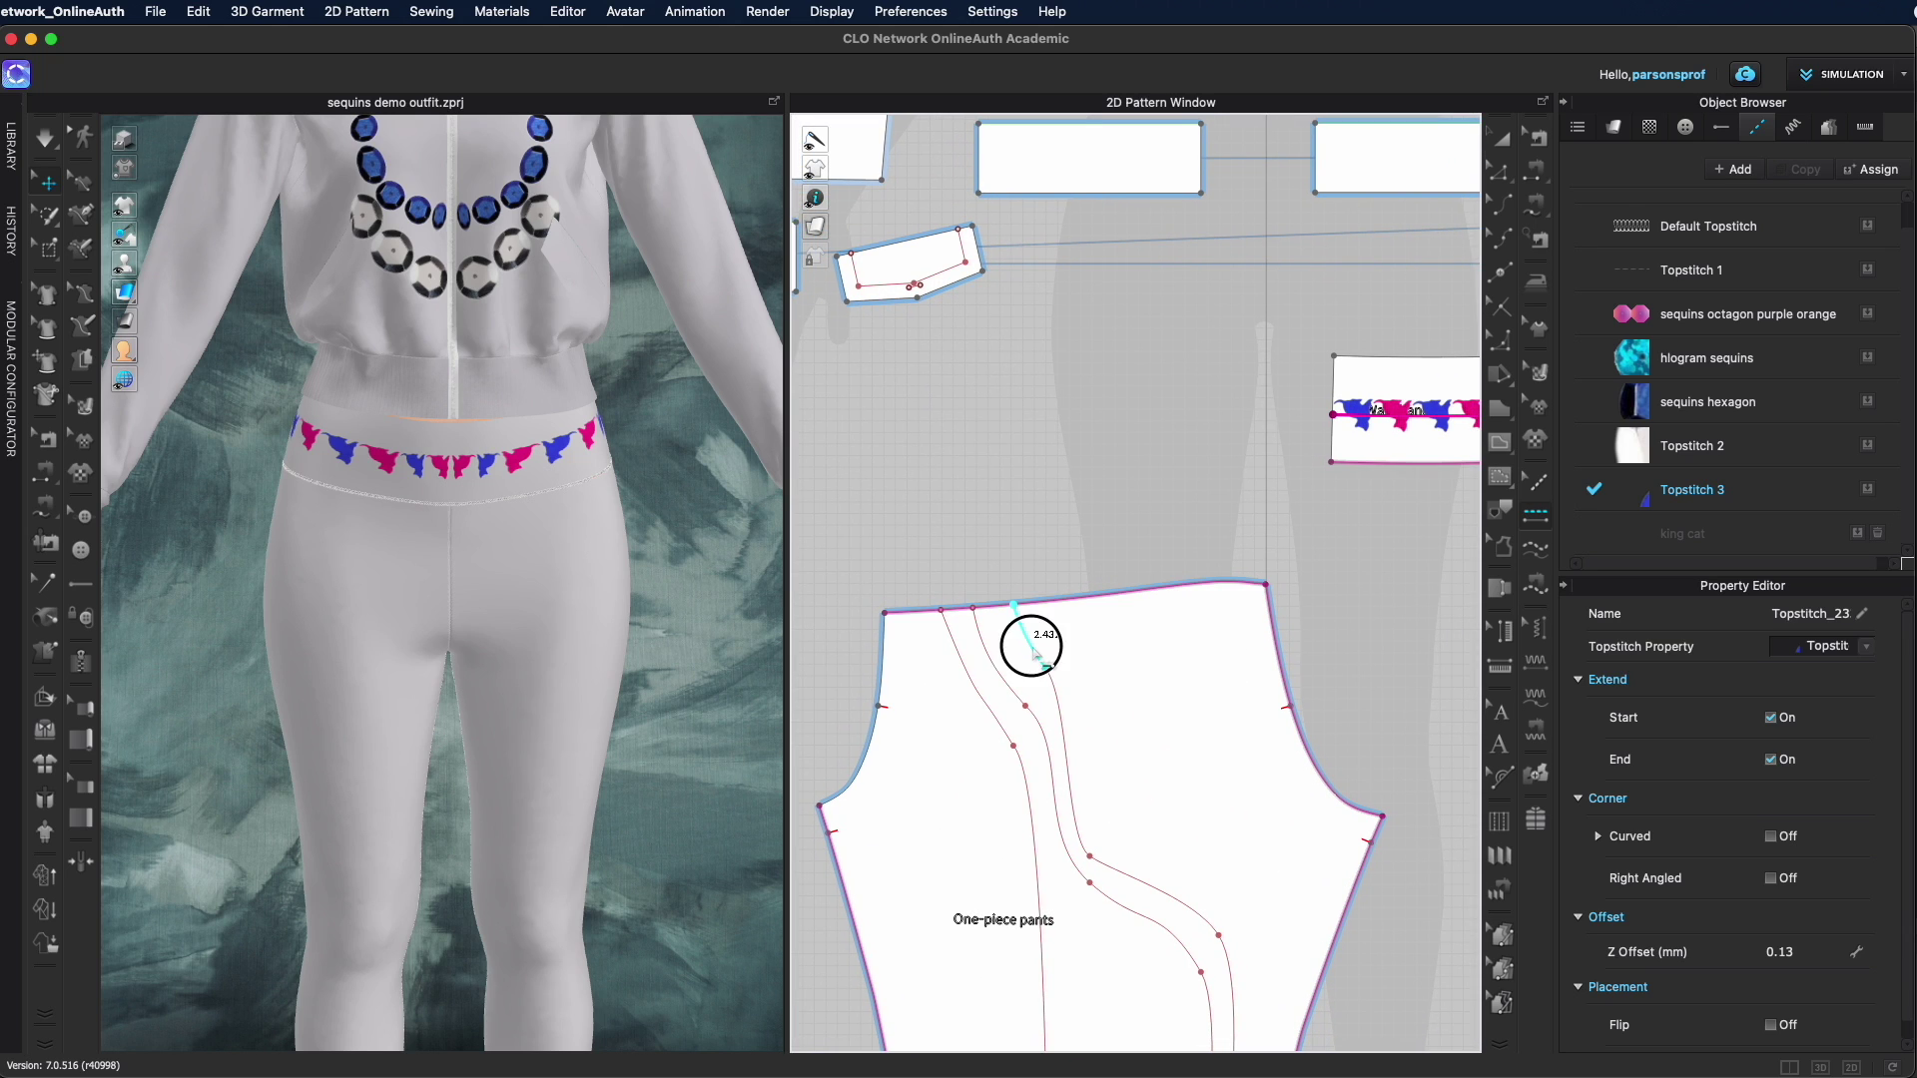
pyautogui.click(1064, 740)
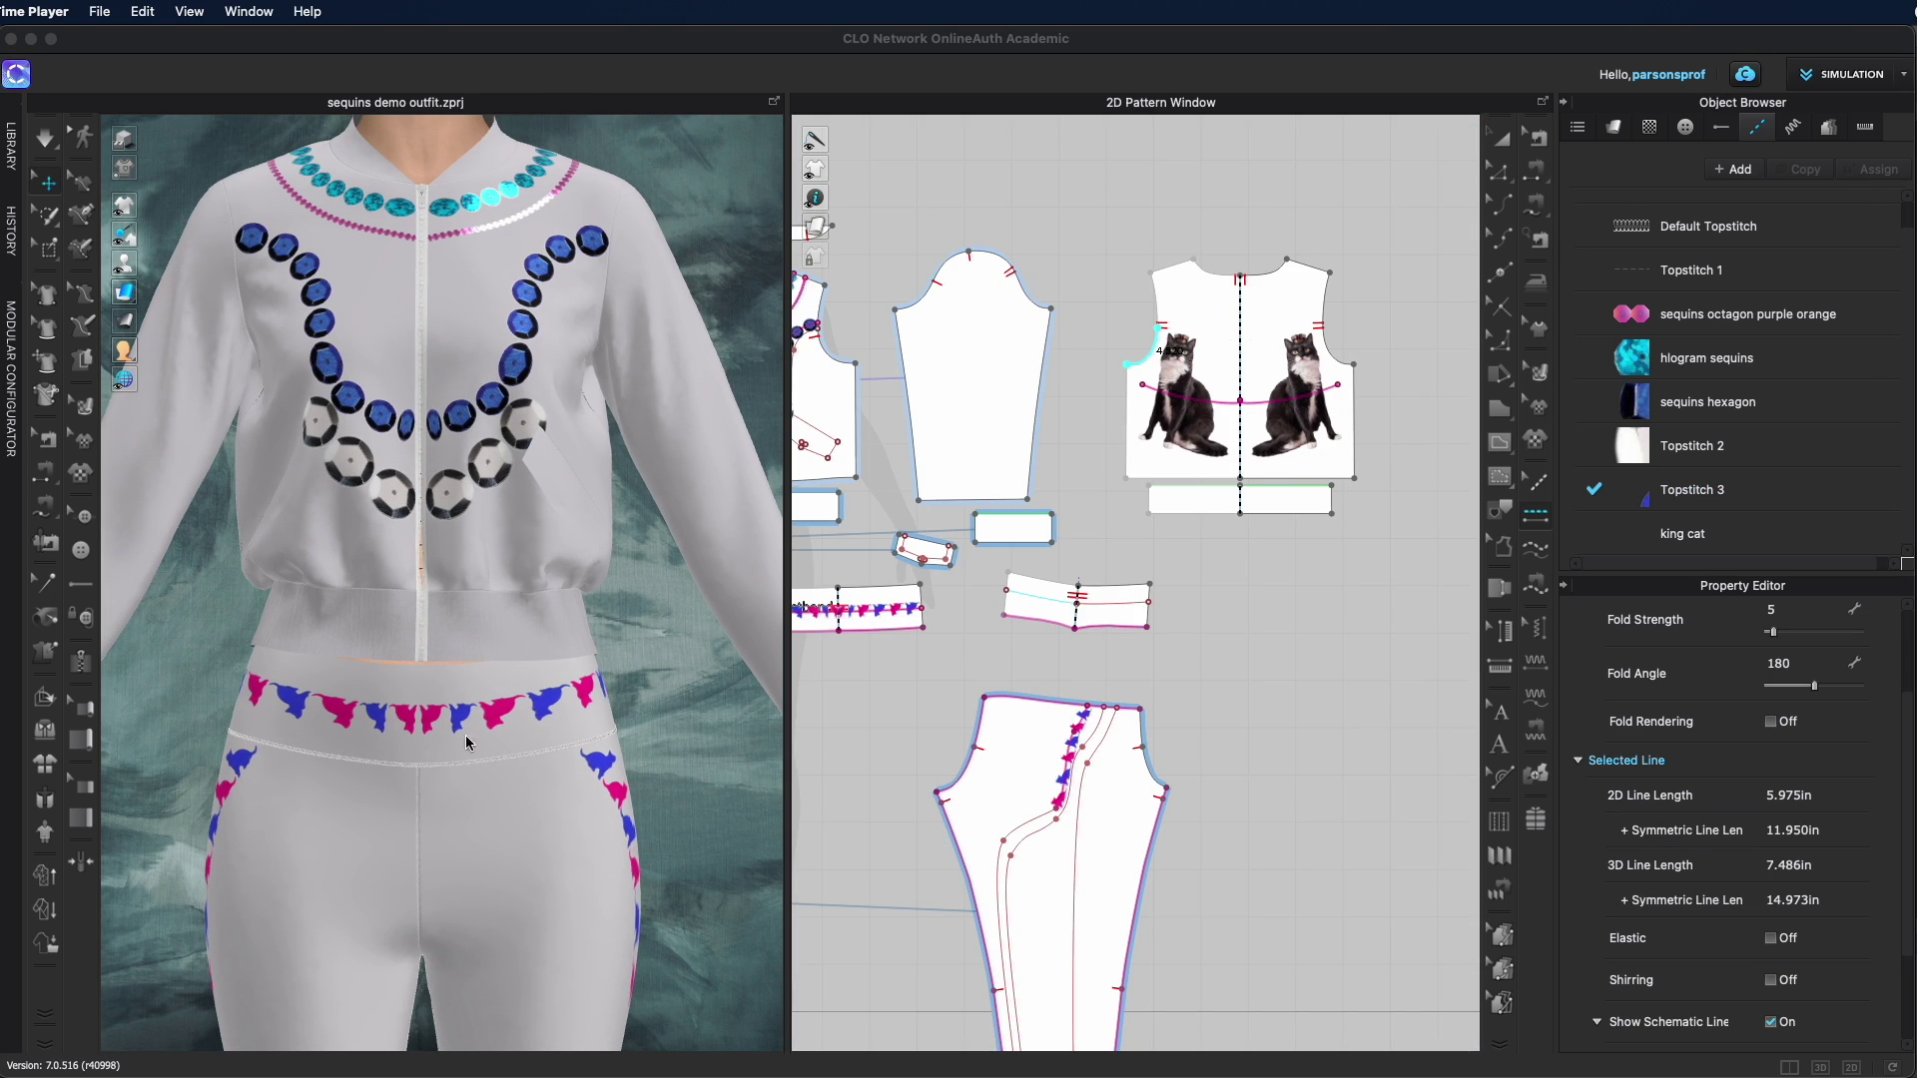
# Delete the existing internal line from the back waistband pattern
pyautogui.moveTo(597, 745); pyautogui.dragTo(642, 740, button='right')
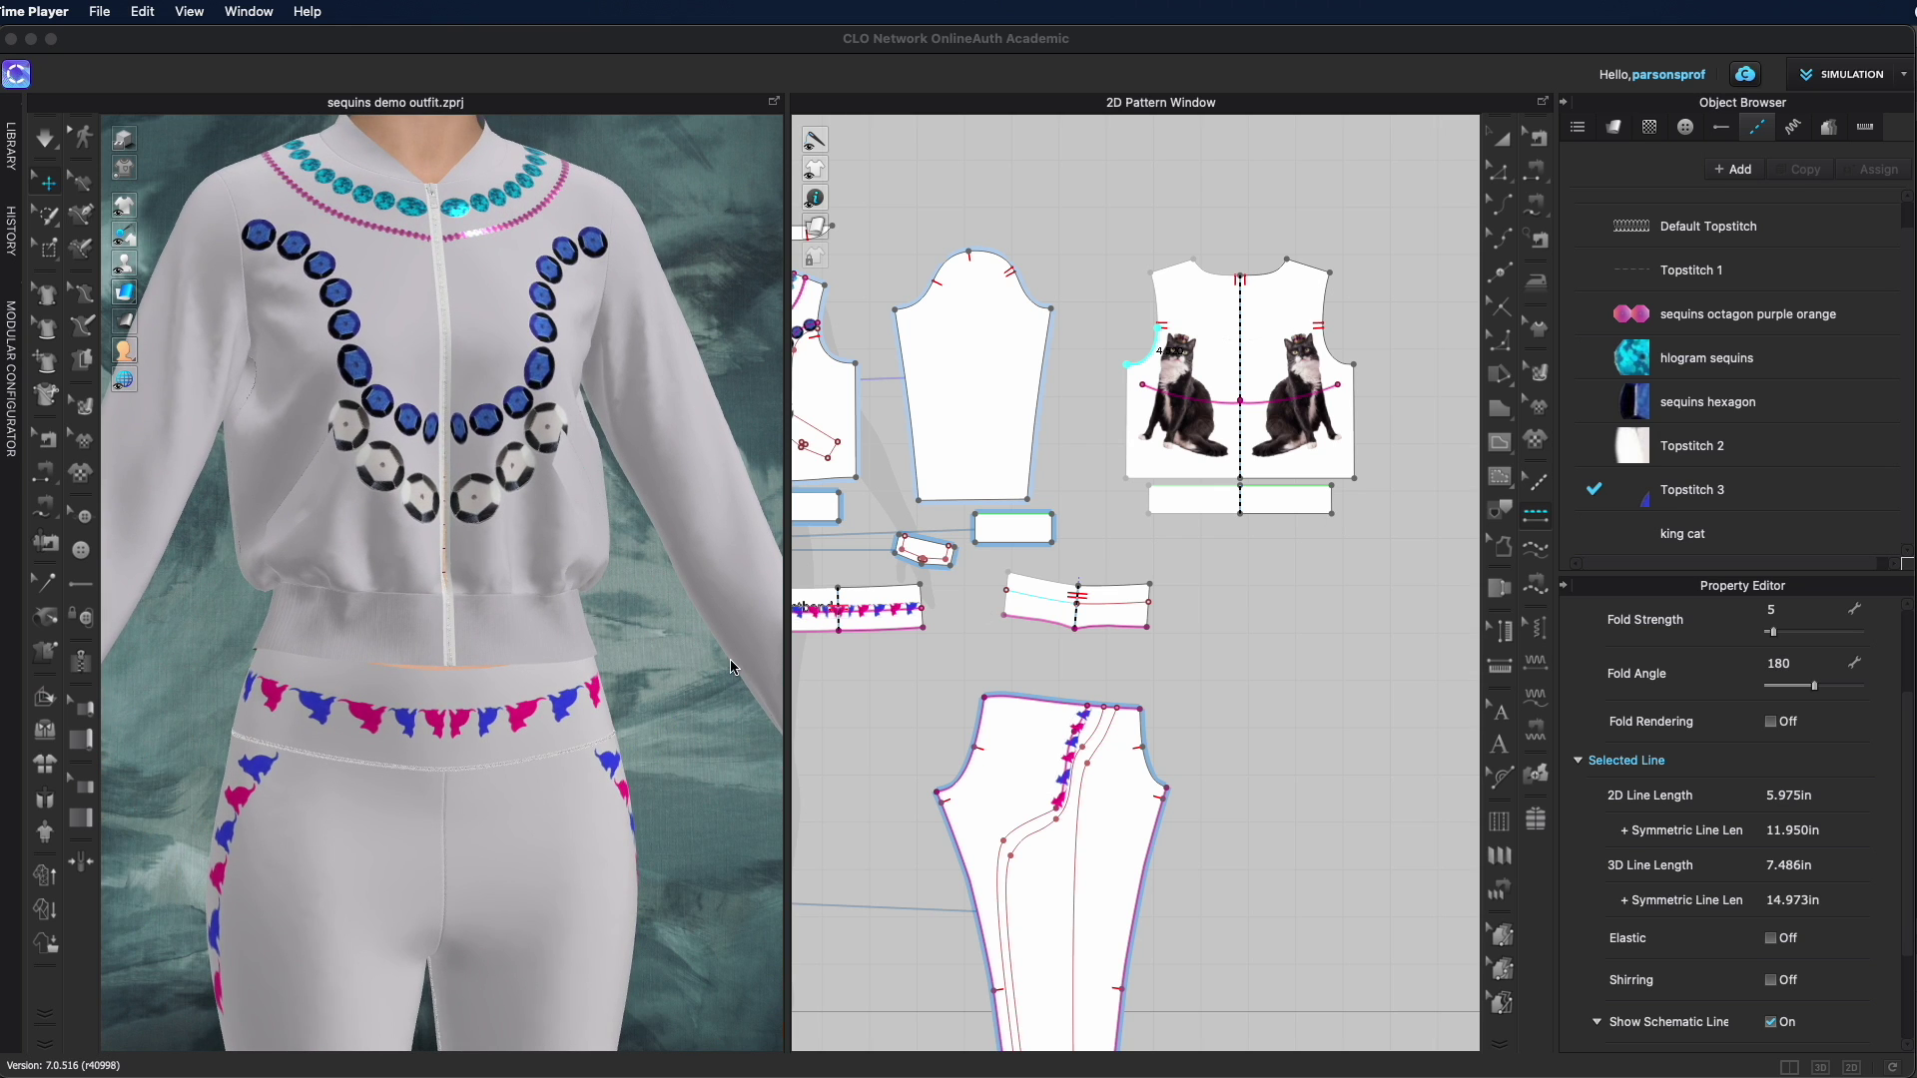
pyautogui.scroll(-2, 979, 562)
pyautogui.scroll(5, 1028, 599)
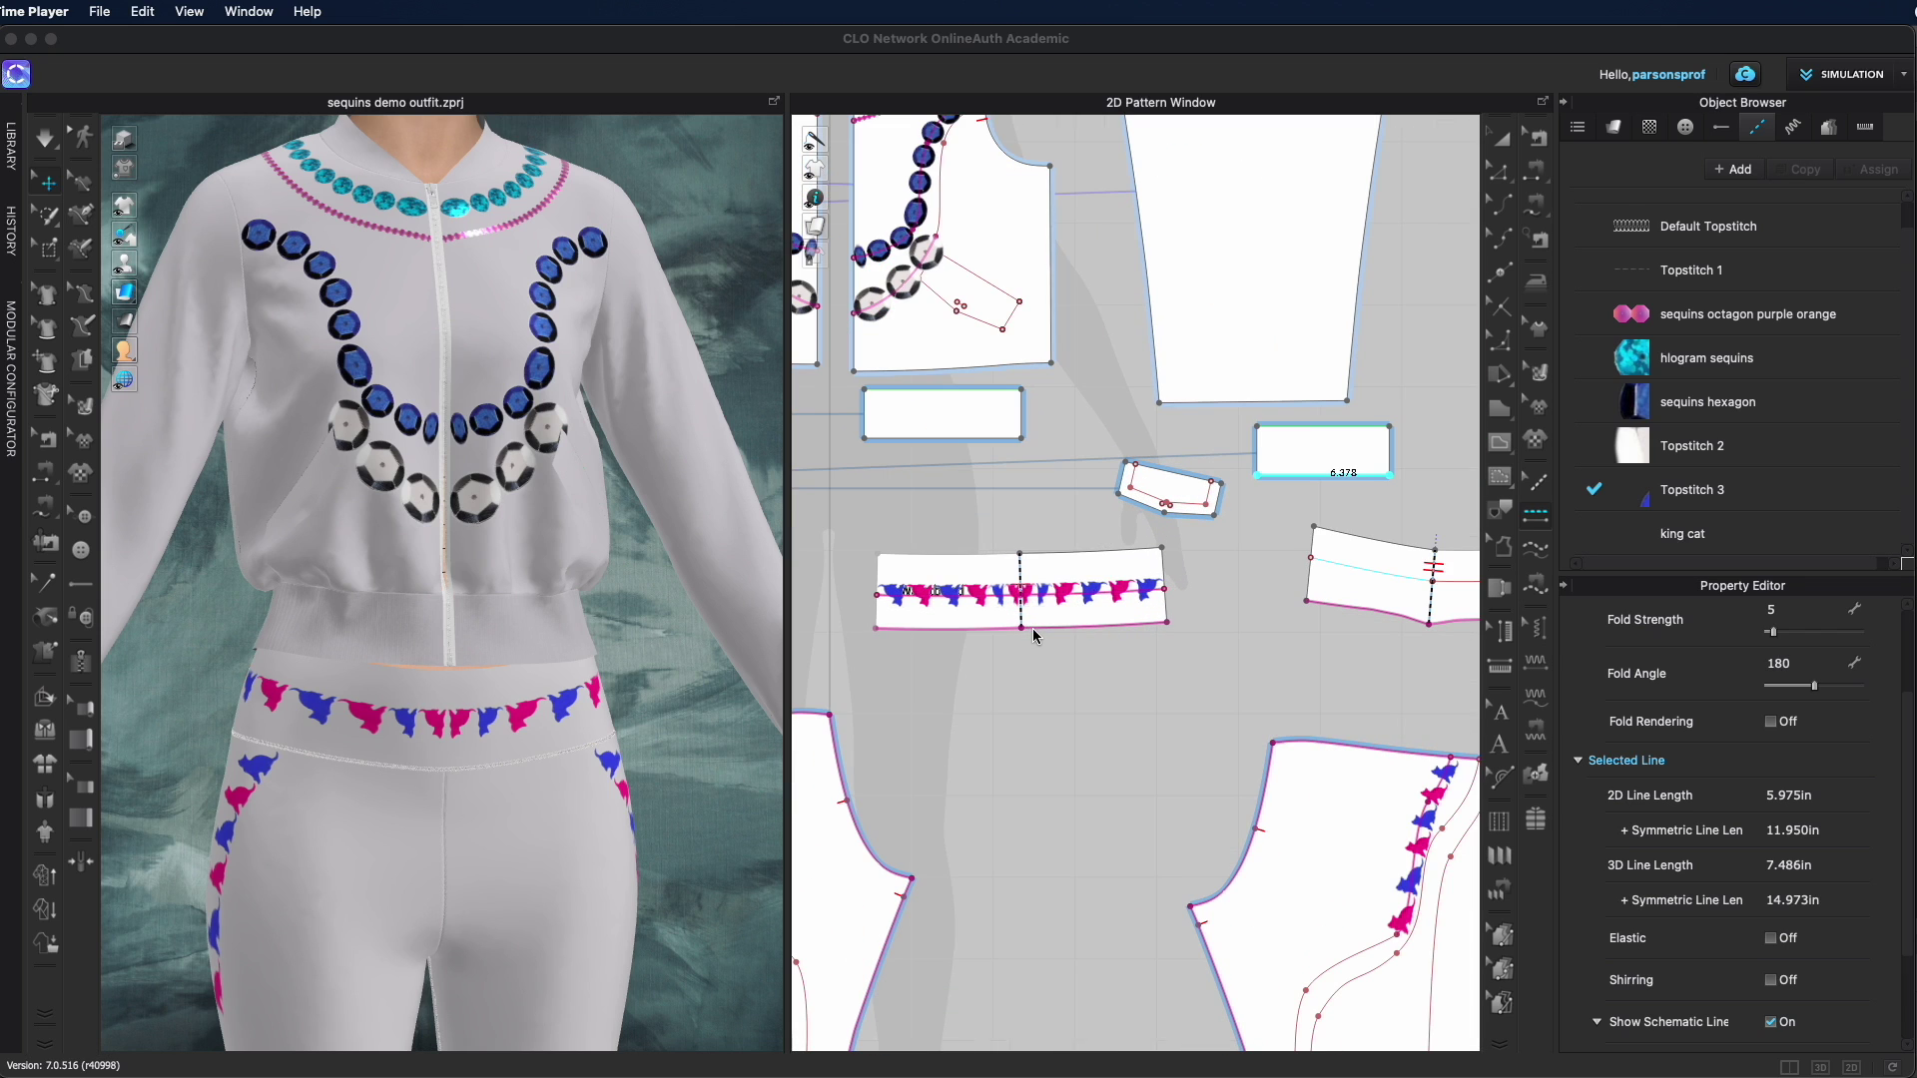
pyautogui.scroll(3, 1029, 599)
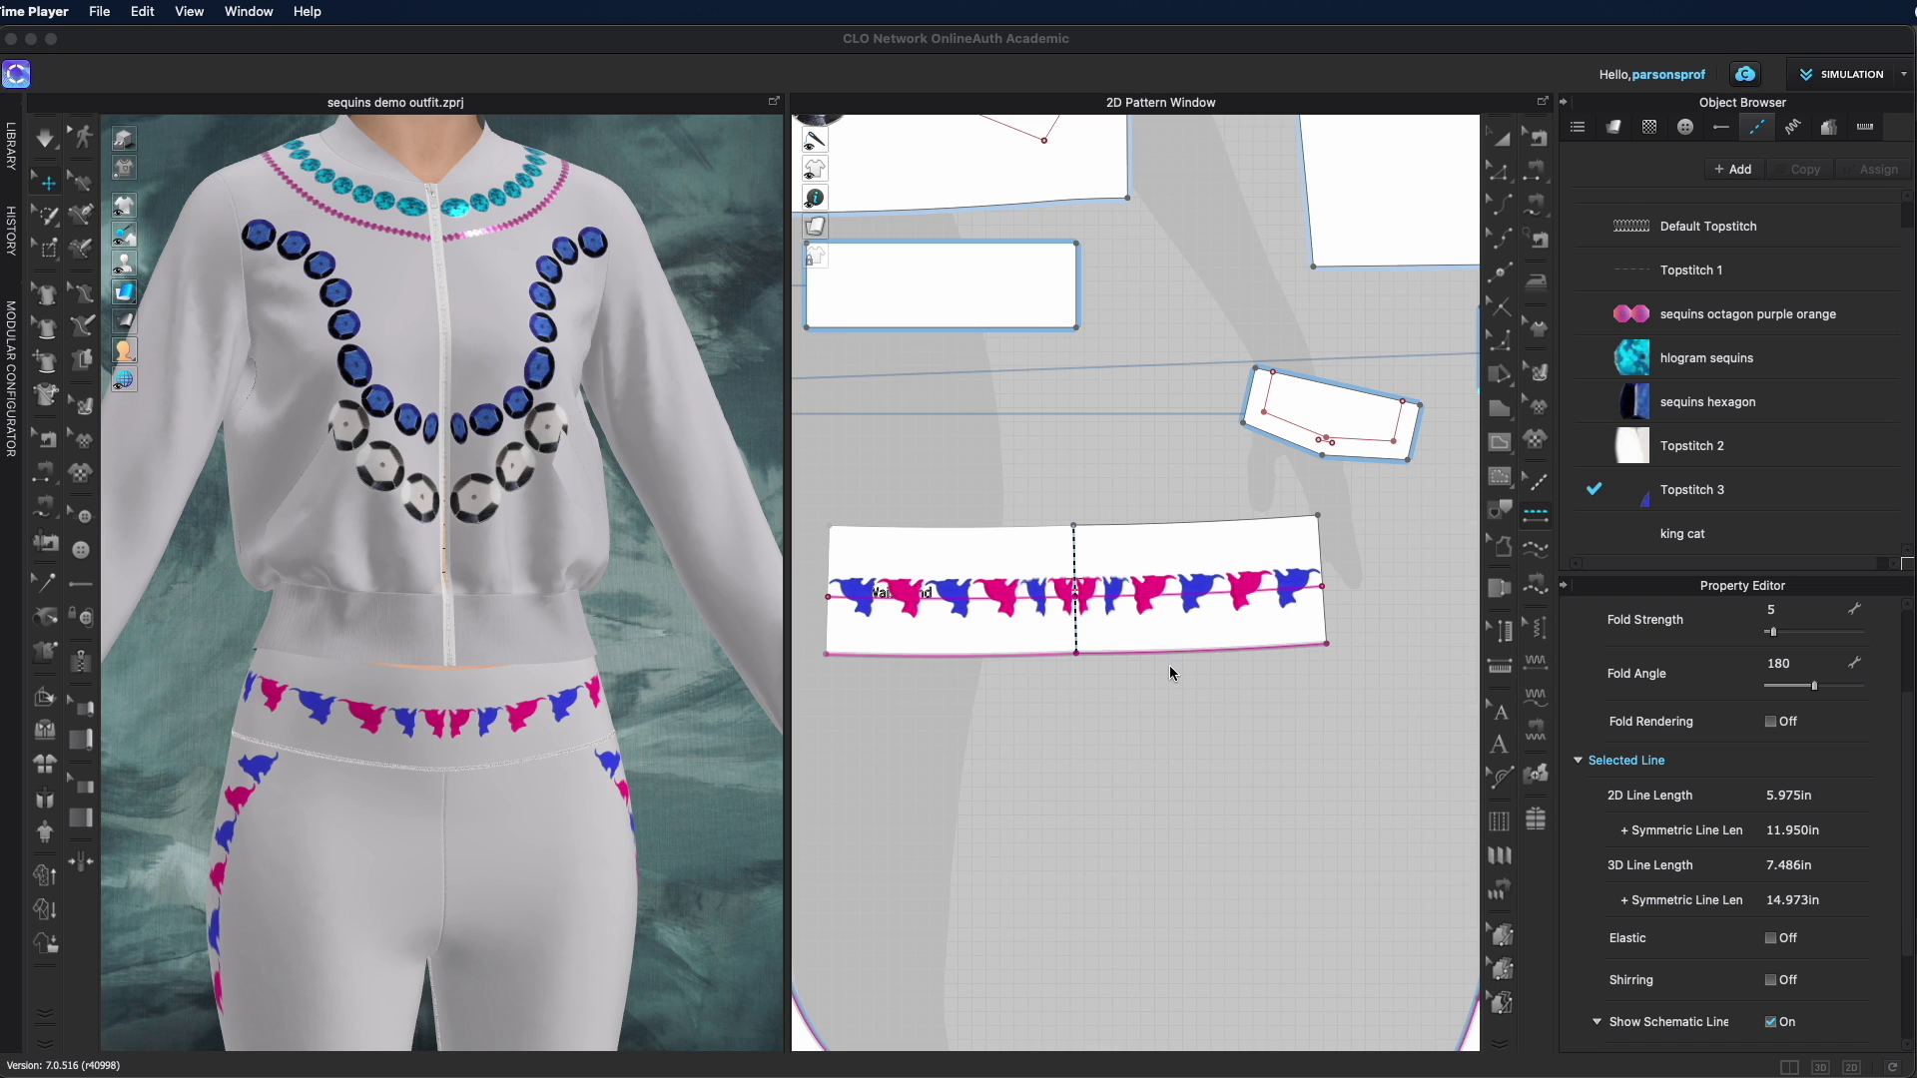
pyautogui.moveTo(1429, 614); pyautogui.dragTo(913, 586, button='right')
pyautogui.moveTo(663, 770); pyautogui.dragTo(244, 770, button='right')
pyautogui.moveTo(1266, 447); pyautogui.dragTo(1021, 462, button='right')
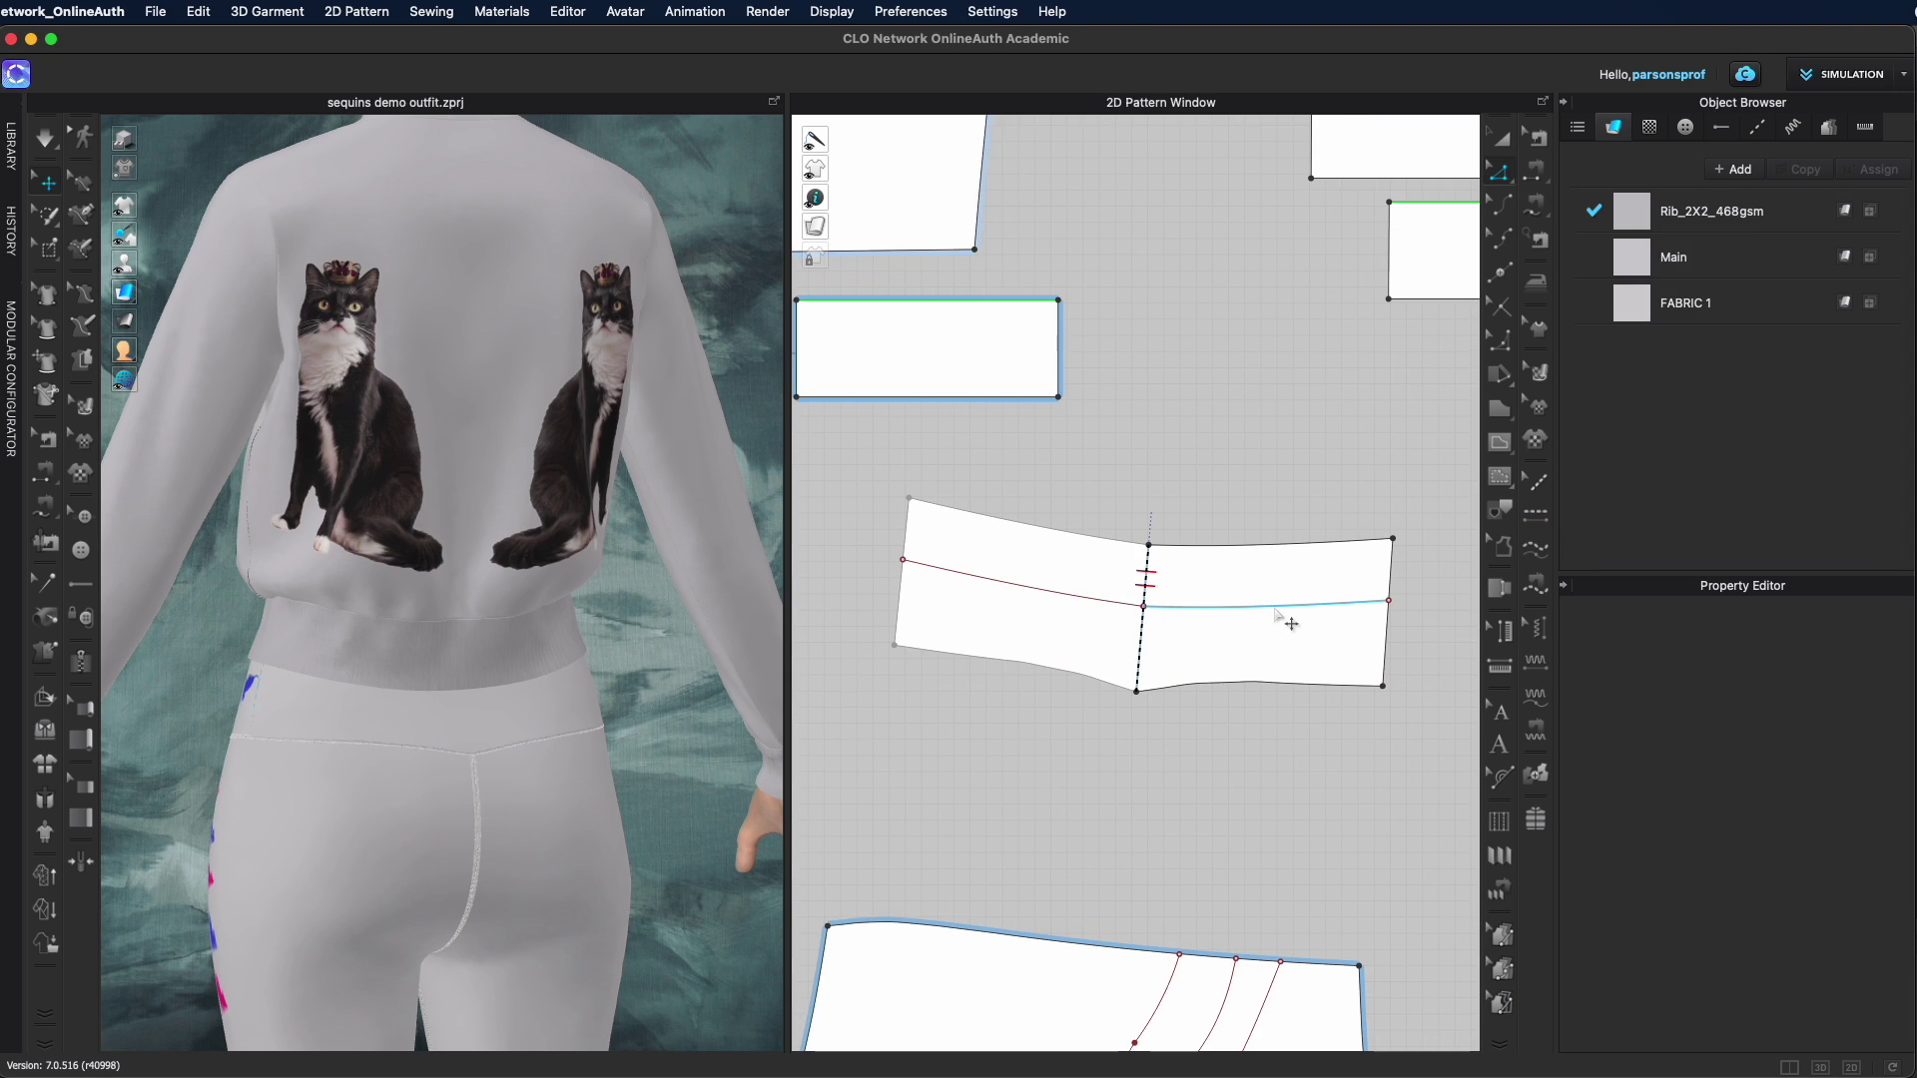
pyautogui.click(1277, 607)
pyautogui.press('Escape')
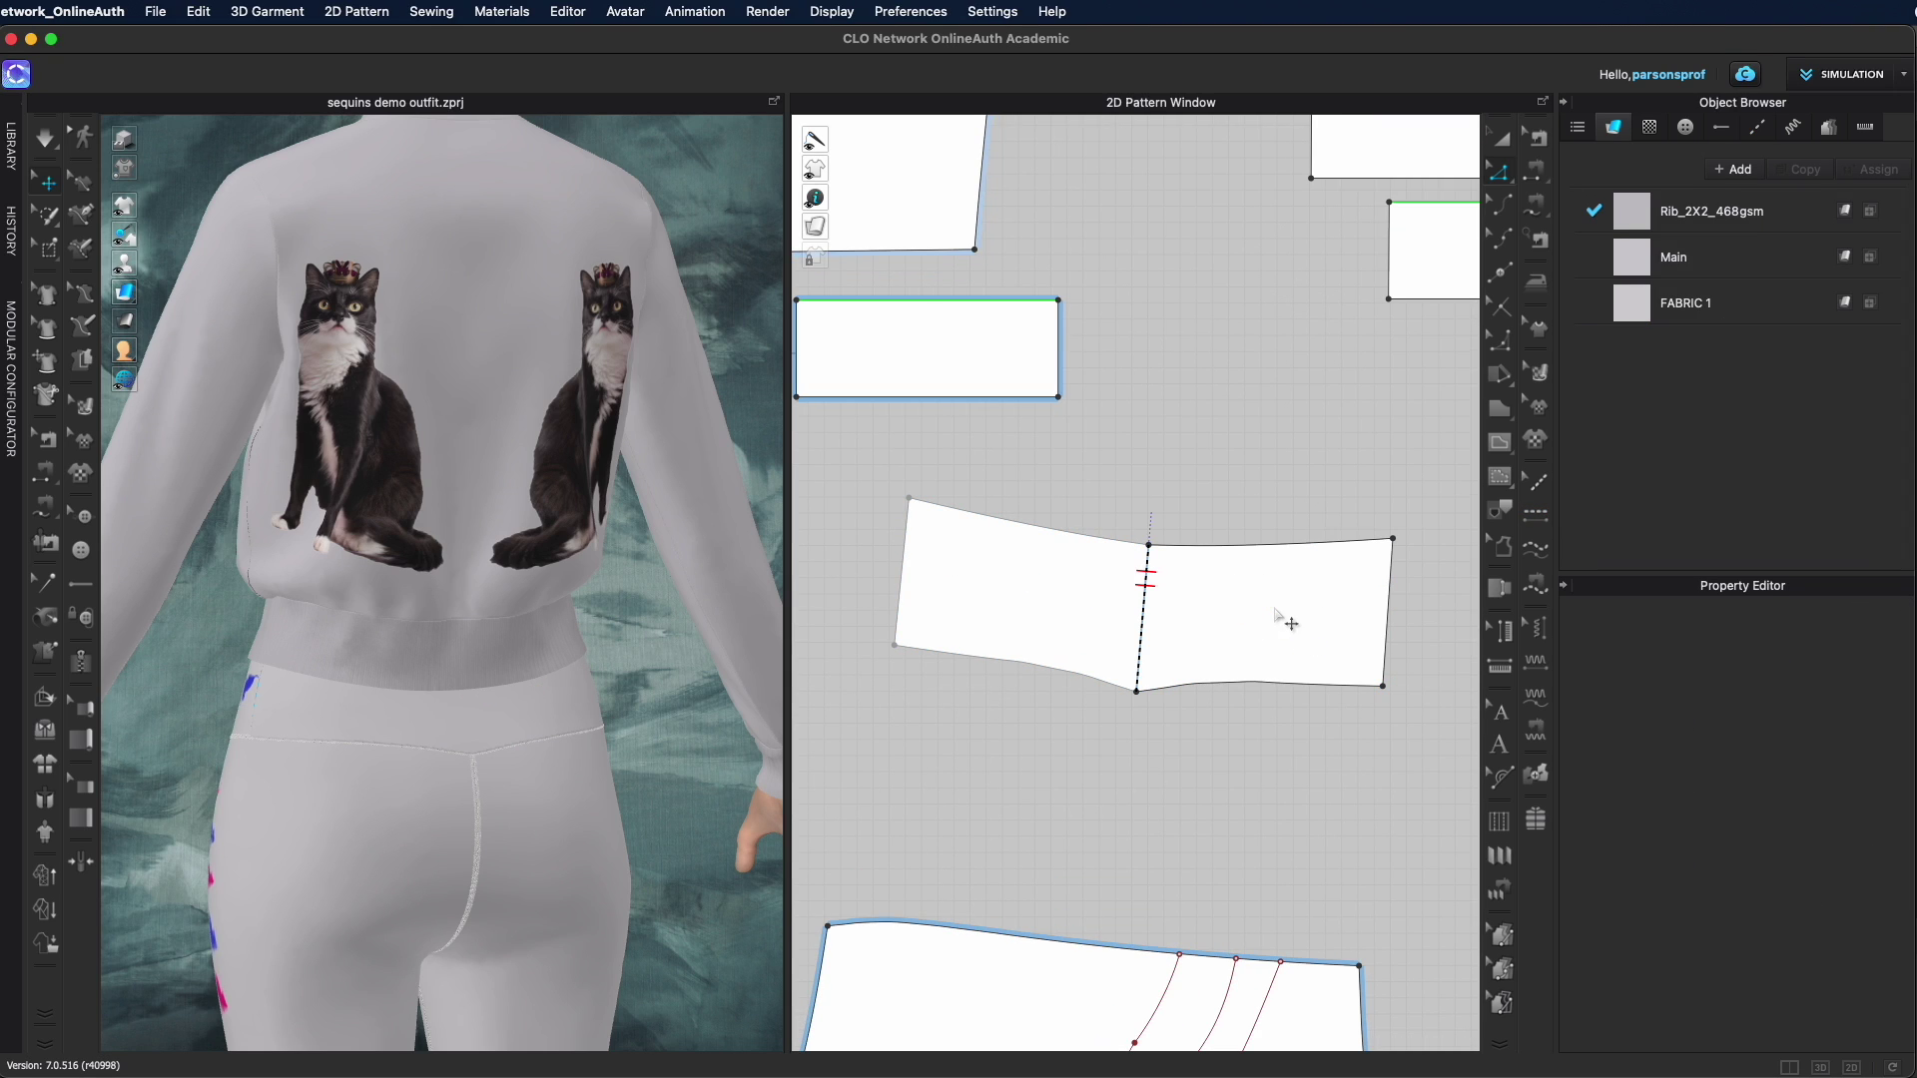
# Offset the back waistband's upper edge by 1.500 in as one extended internal line
pyautogui.click(1500, 175)
pyautogui.rightClick(1295, 546)
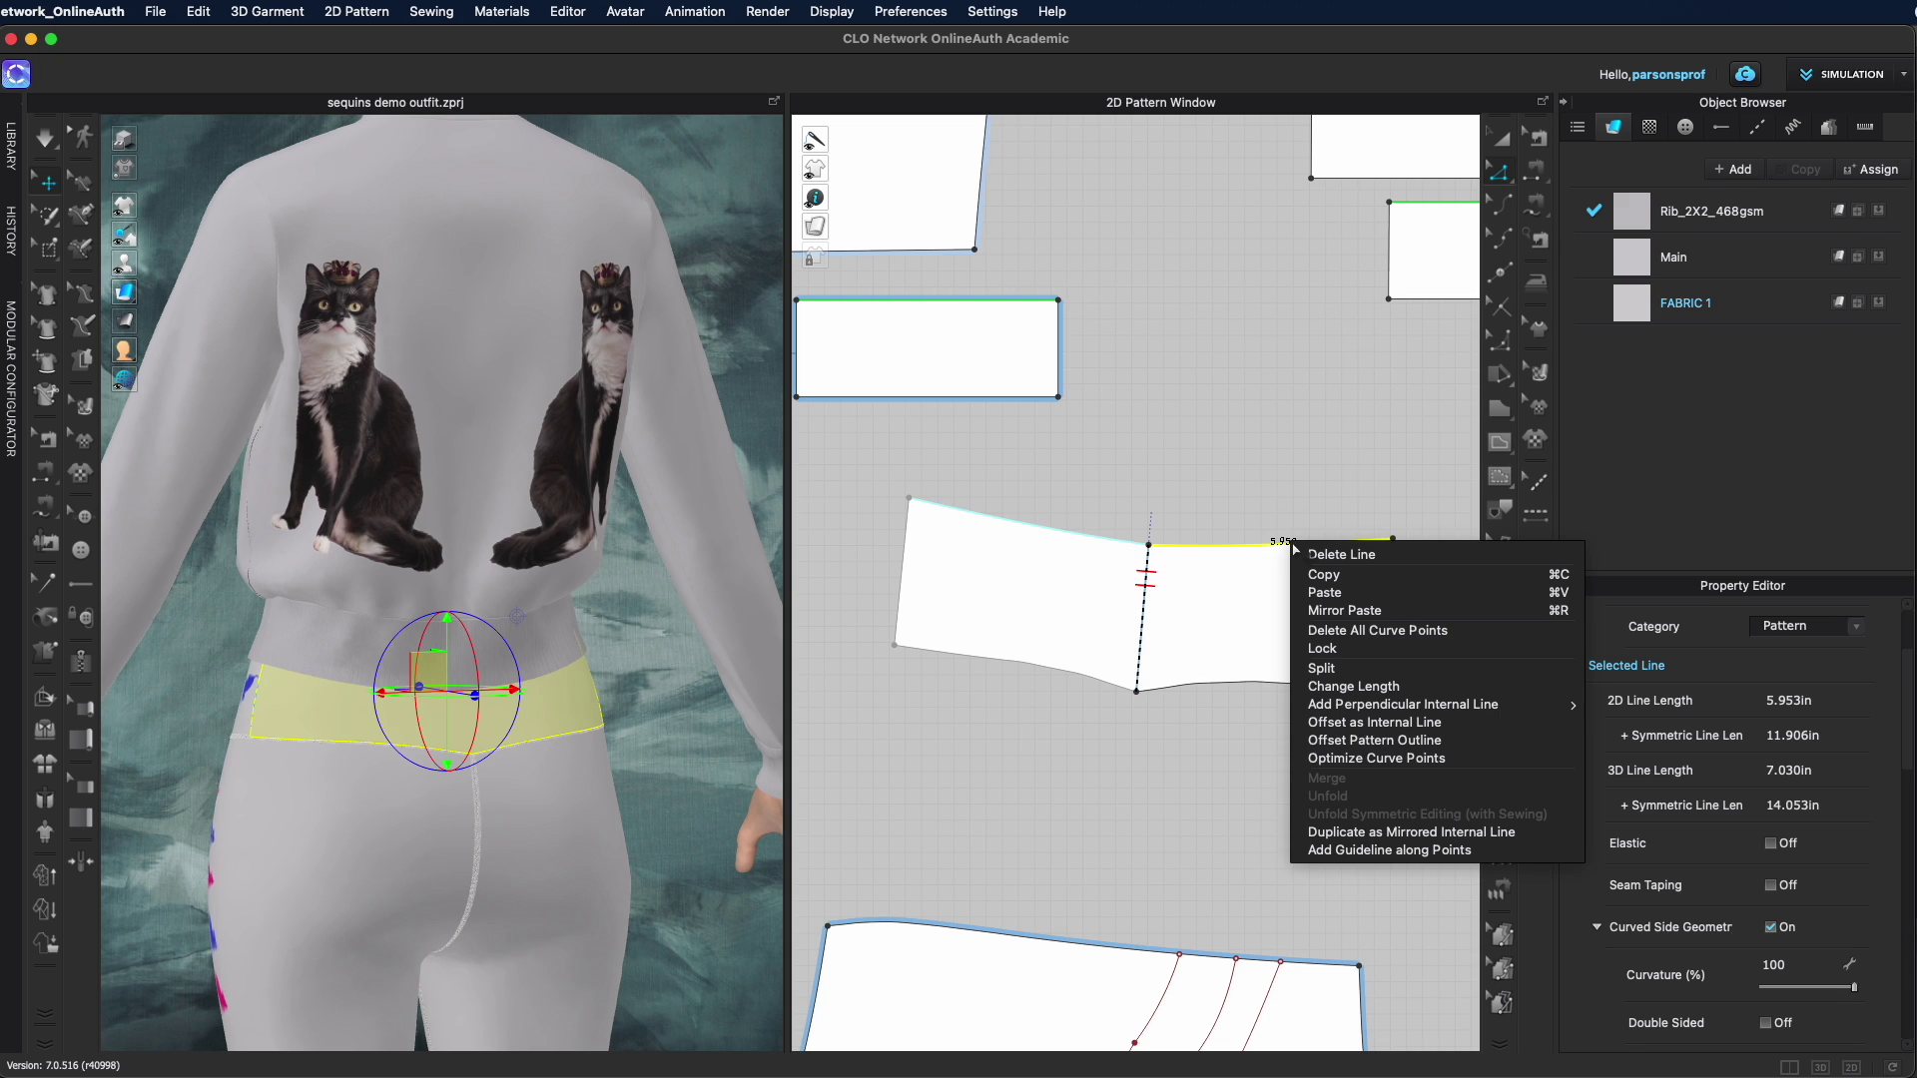
pyautogui.click(1395, 723)
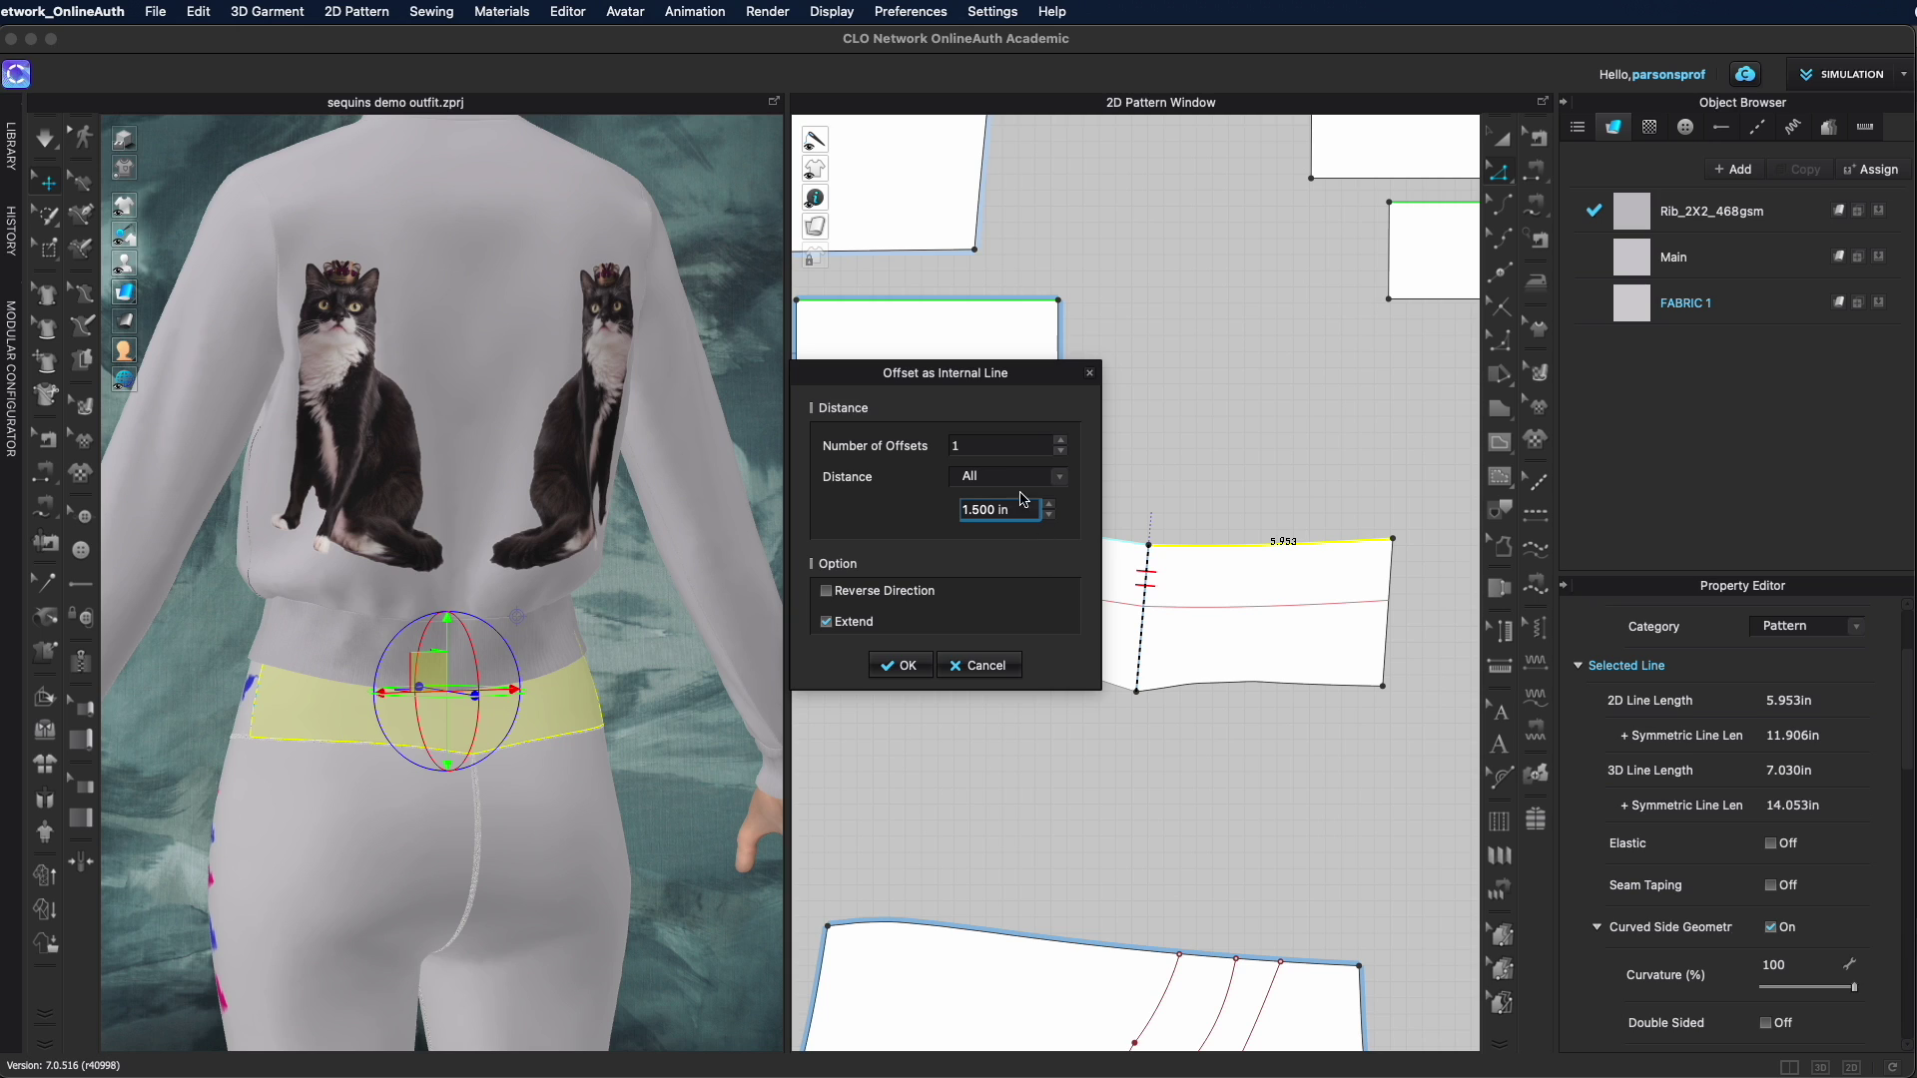
pyautogui.click(909, 666)
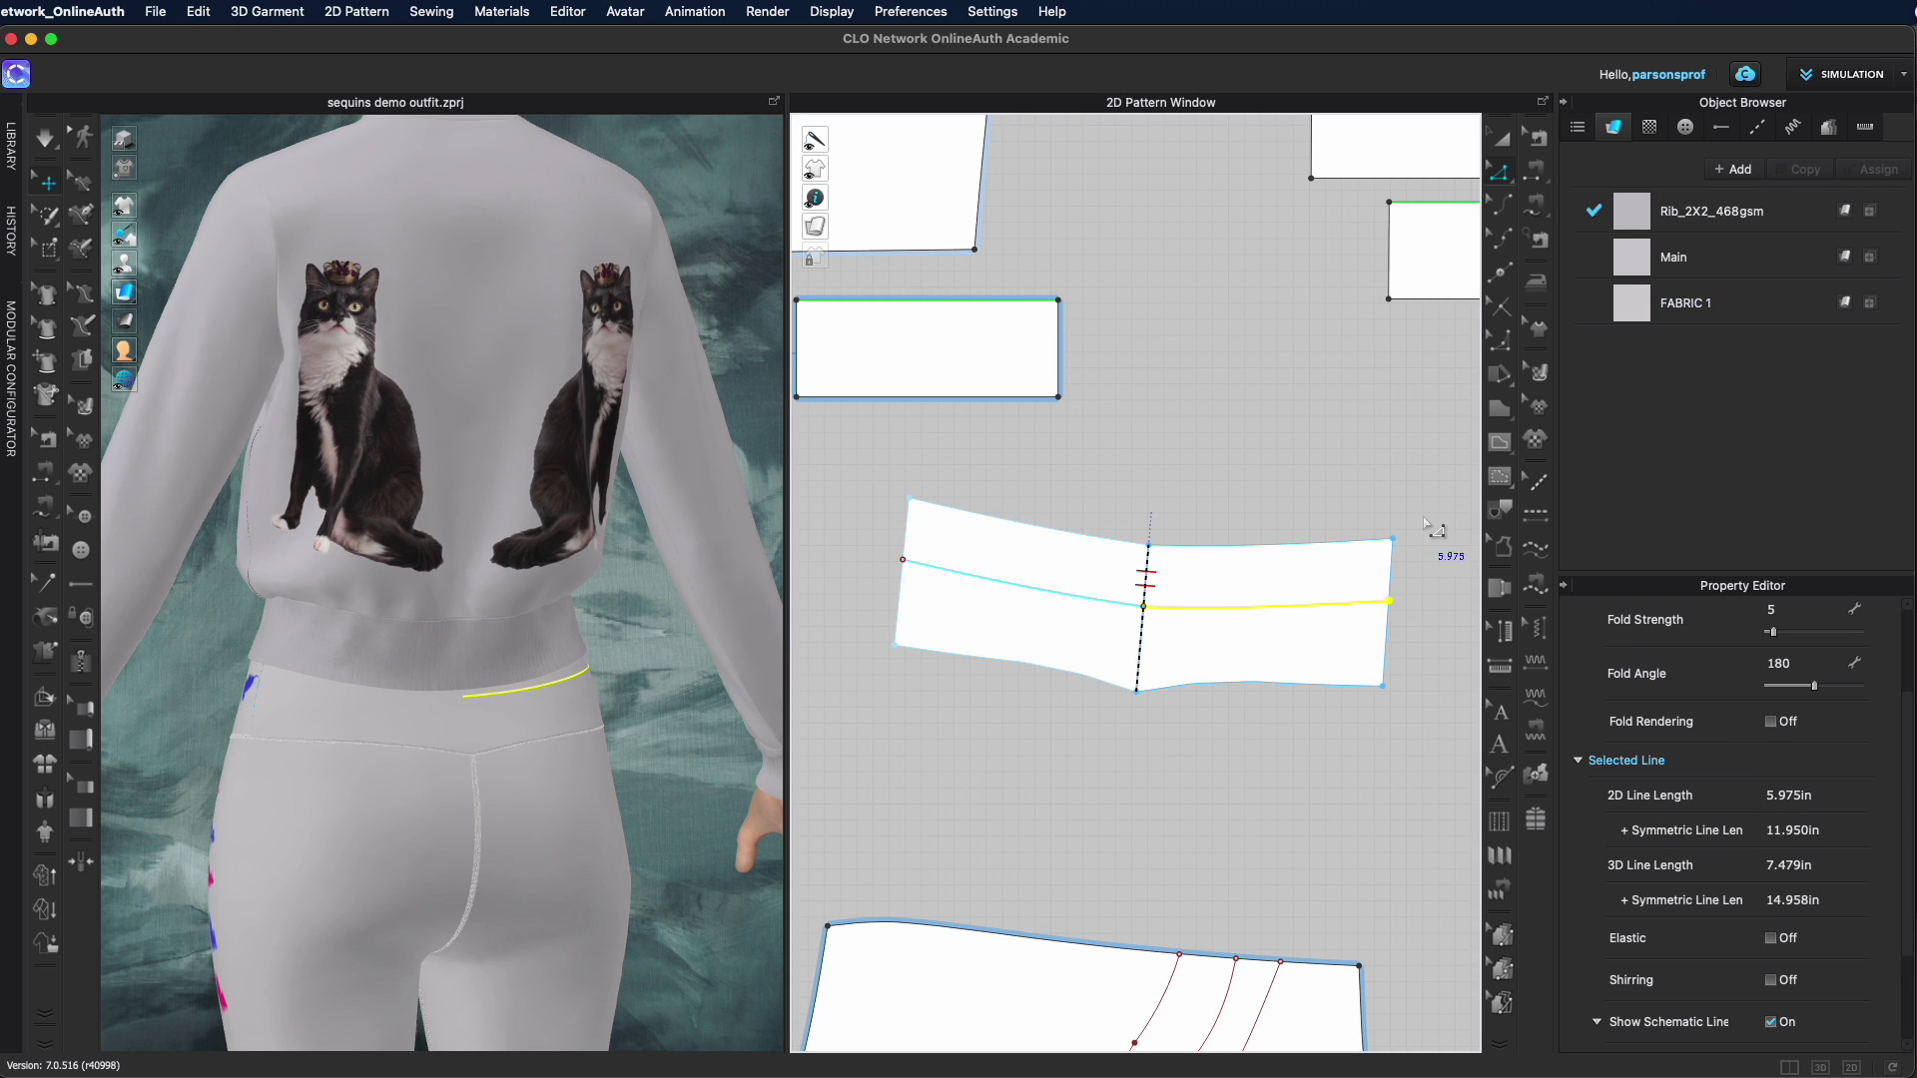
# Try Topstitch 3 on the back waistband's internal line, undo it, and return to editing the pattern line
pyautogui.click(1536, 517)
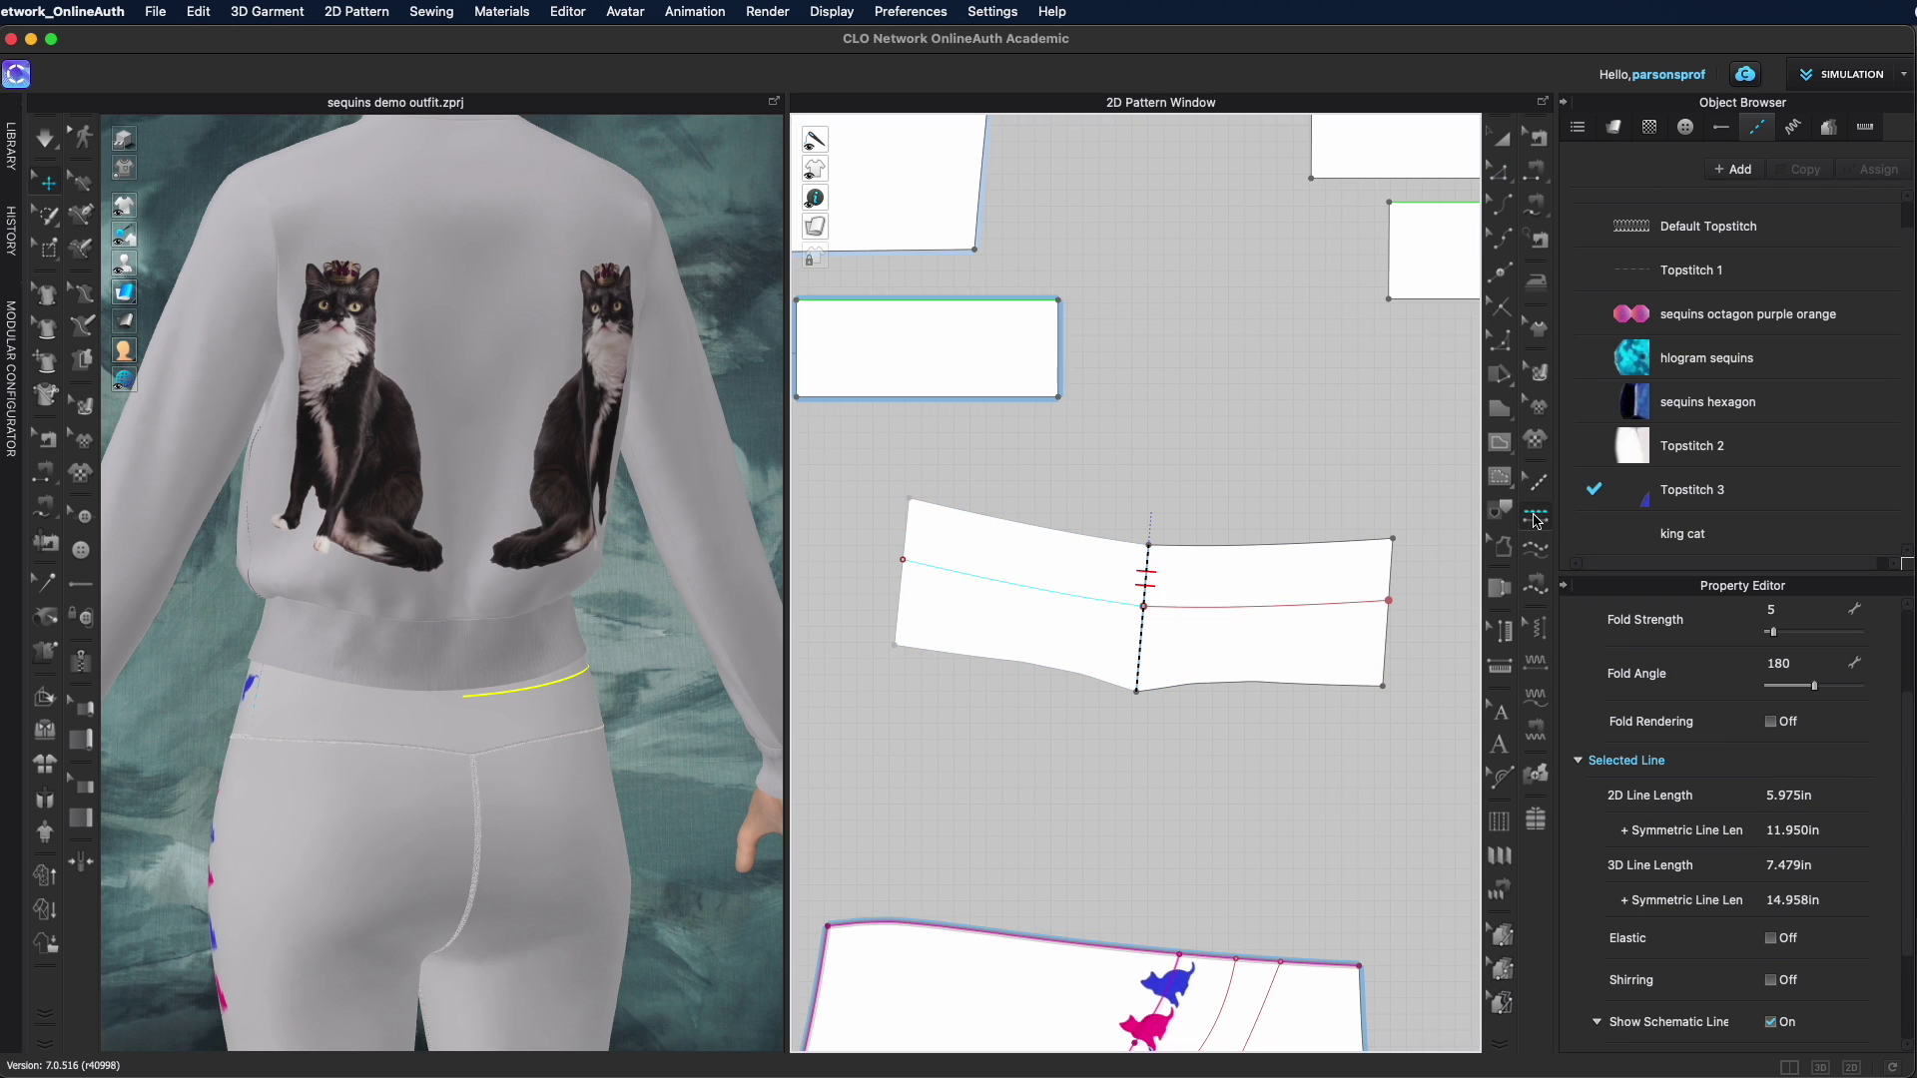
pyautogui.click(1277, 615)
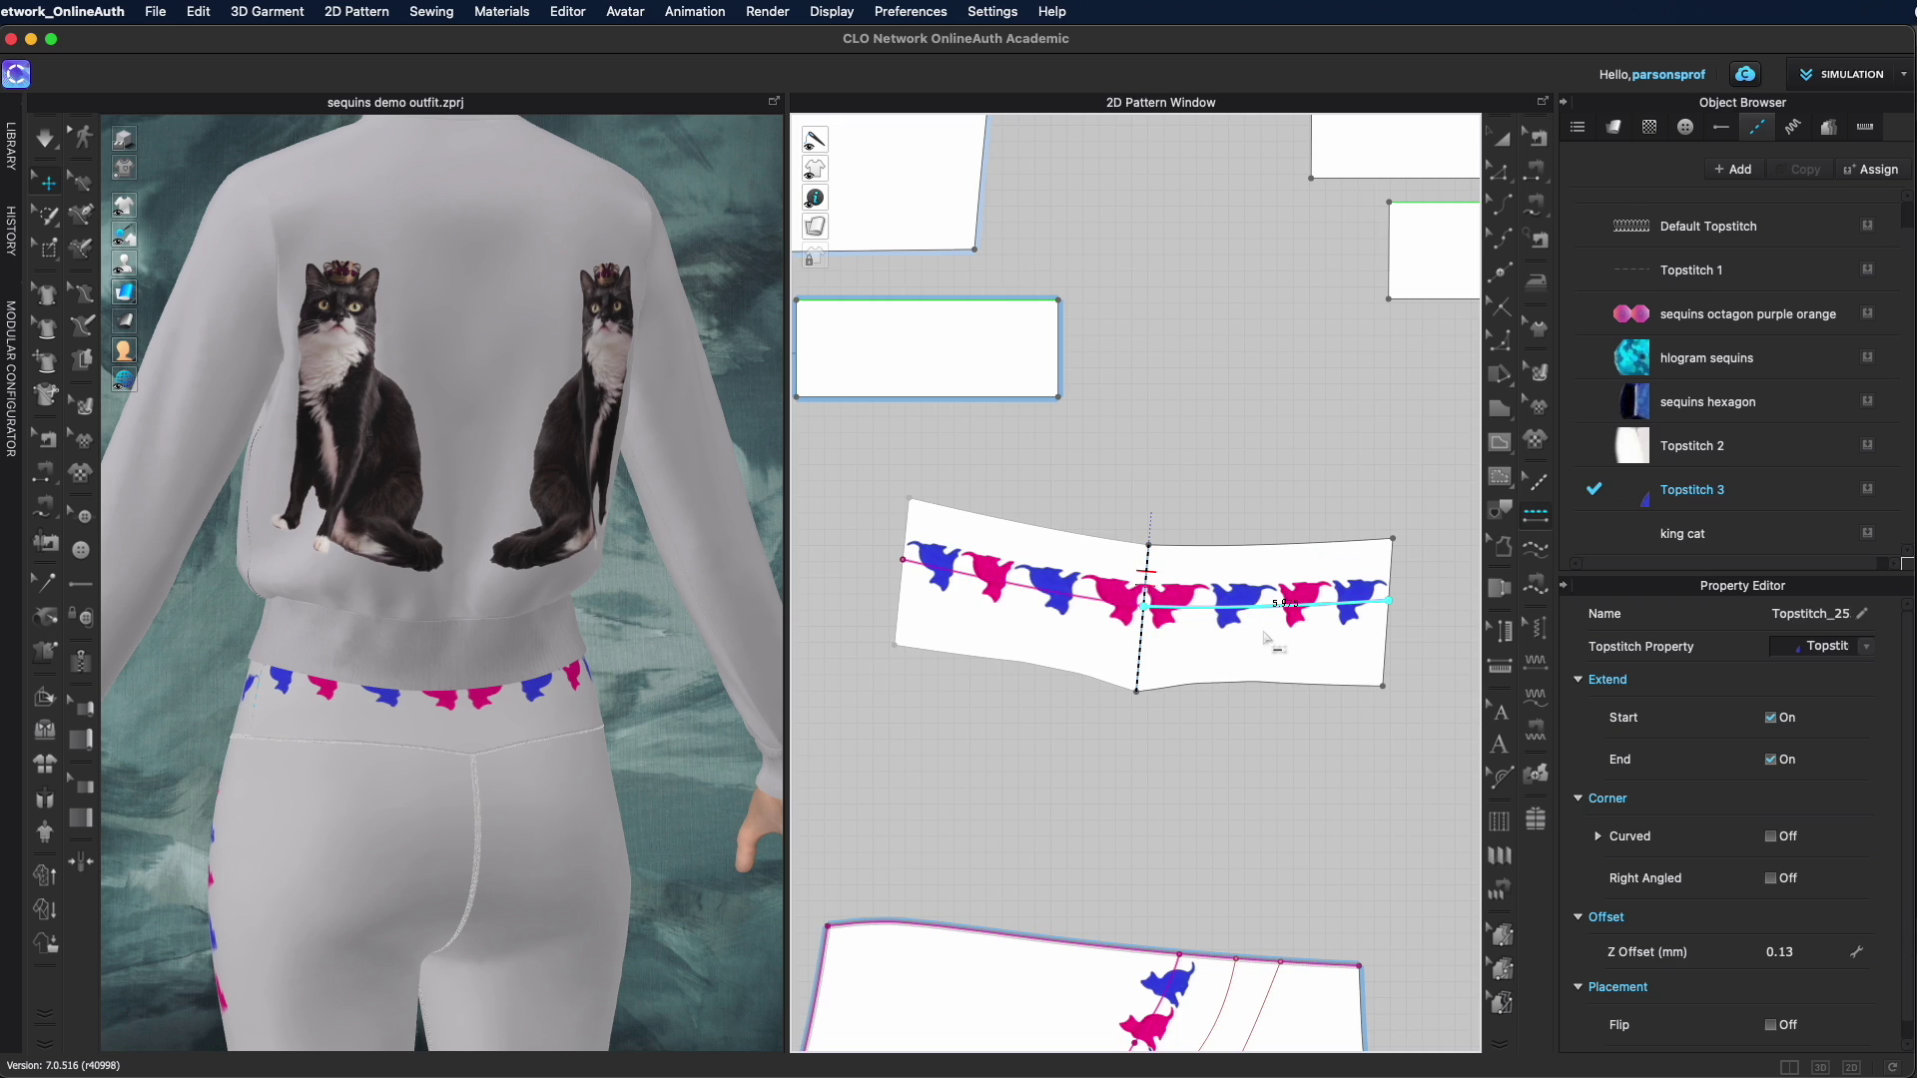
pyautogui.press('super+z')
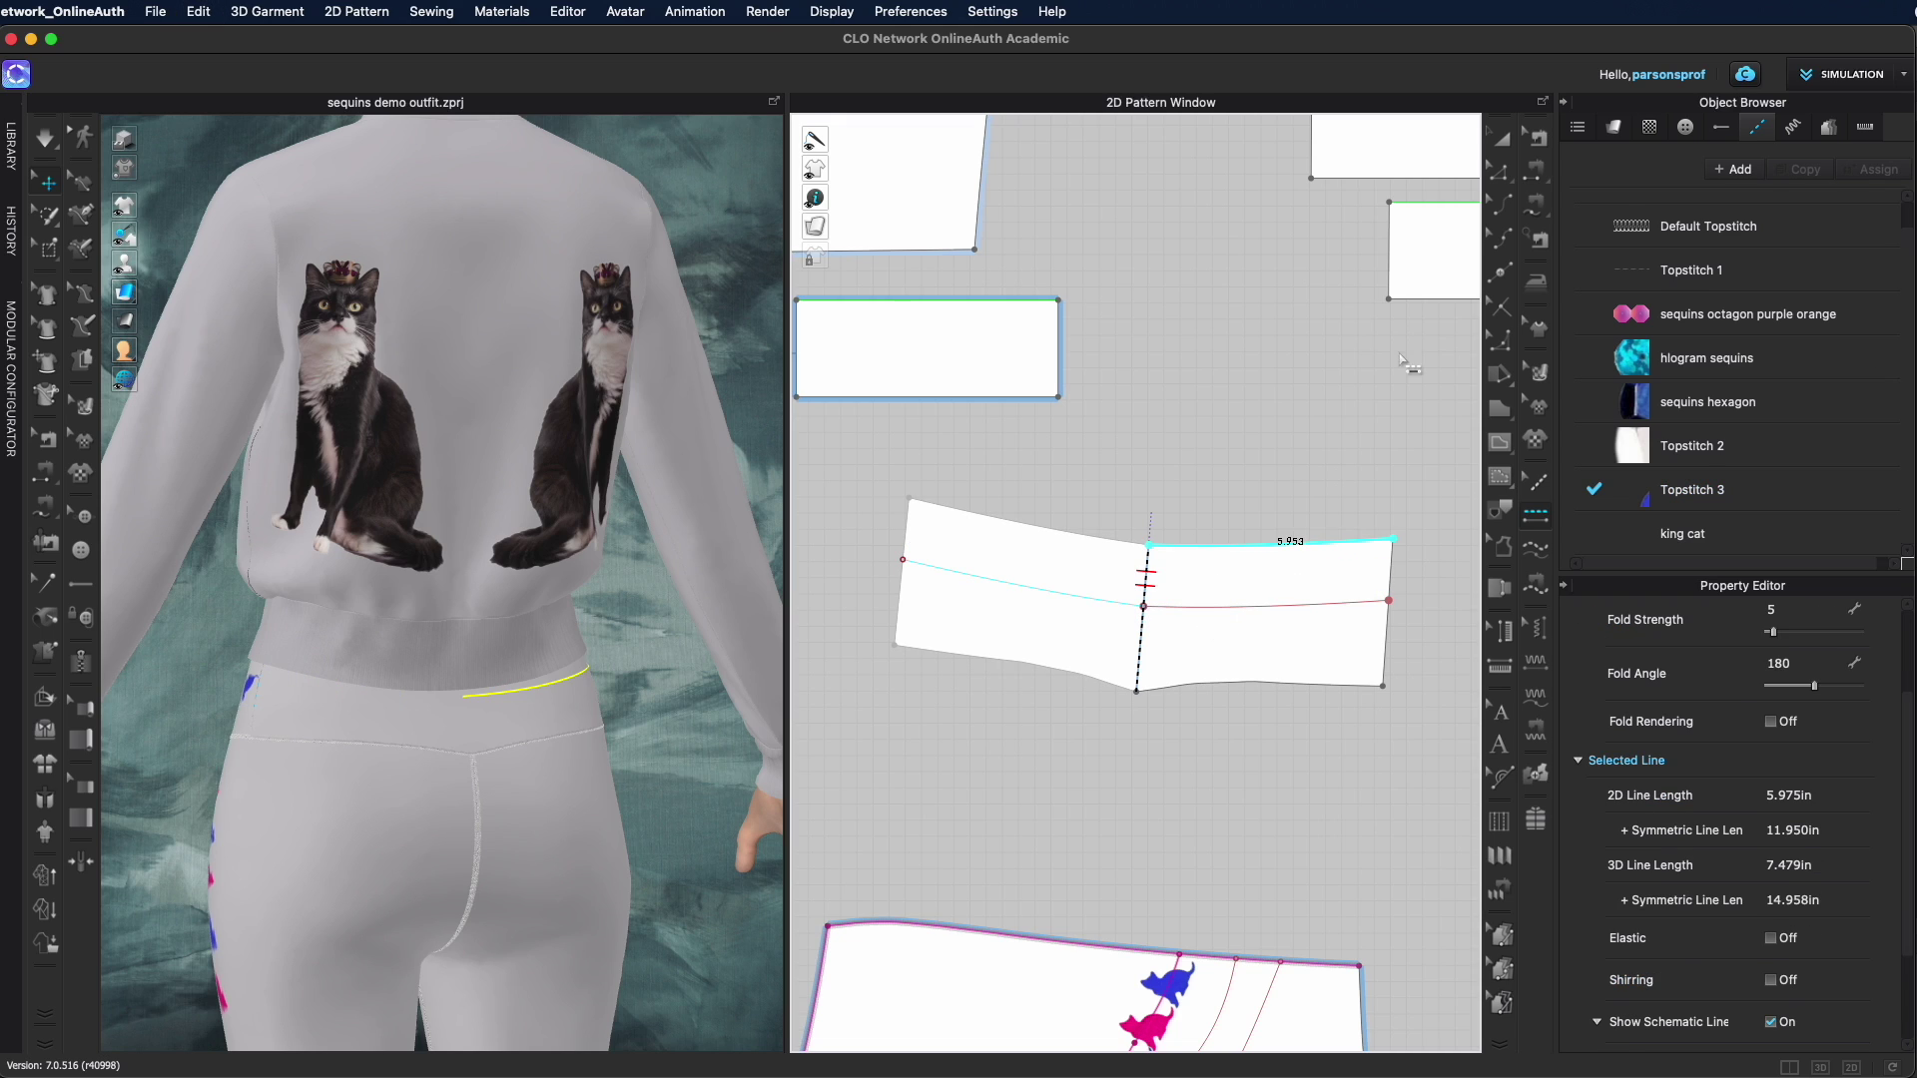
pyautogui.press('z')
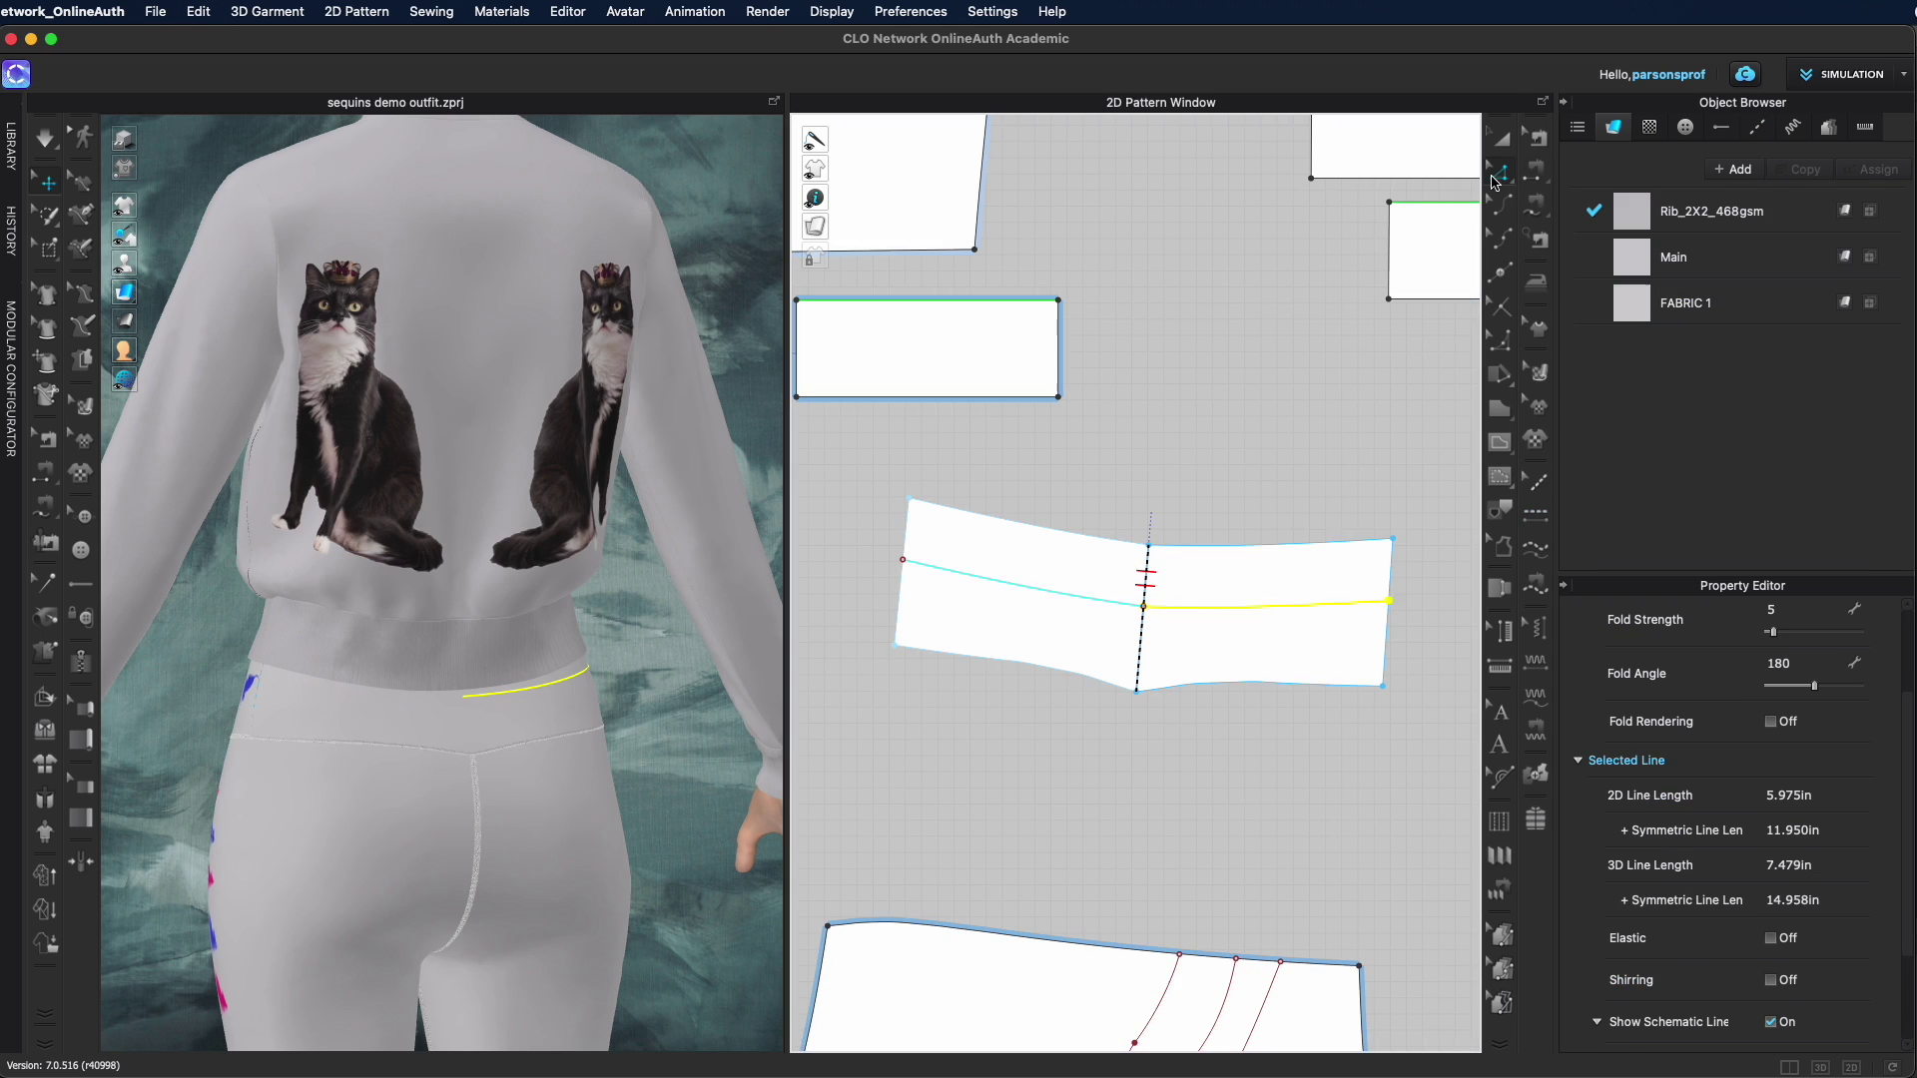
# Replace the back waistband's internal line with an extended 1.500 in offset of its lower edge, and apply Topstitch 3 to it
pyautogui.press('Delete')
pyautogui.rightClick(1255, 678)
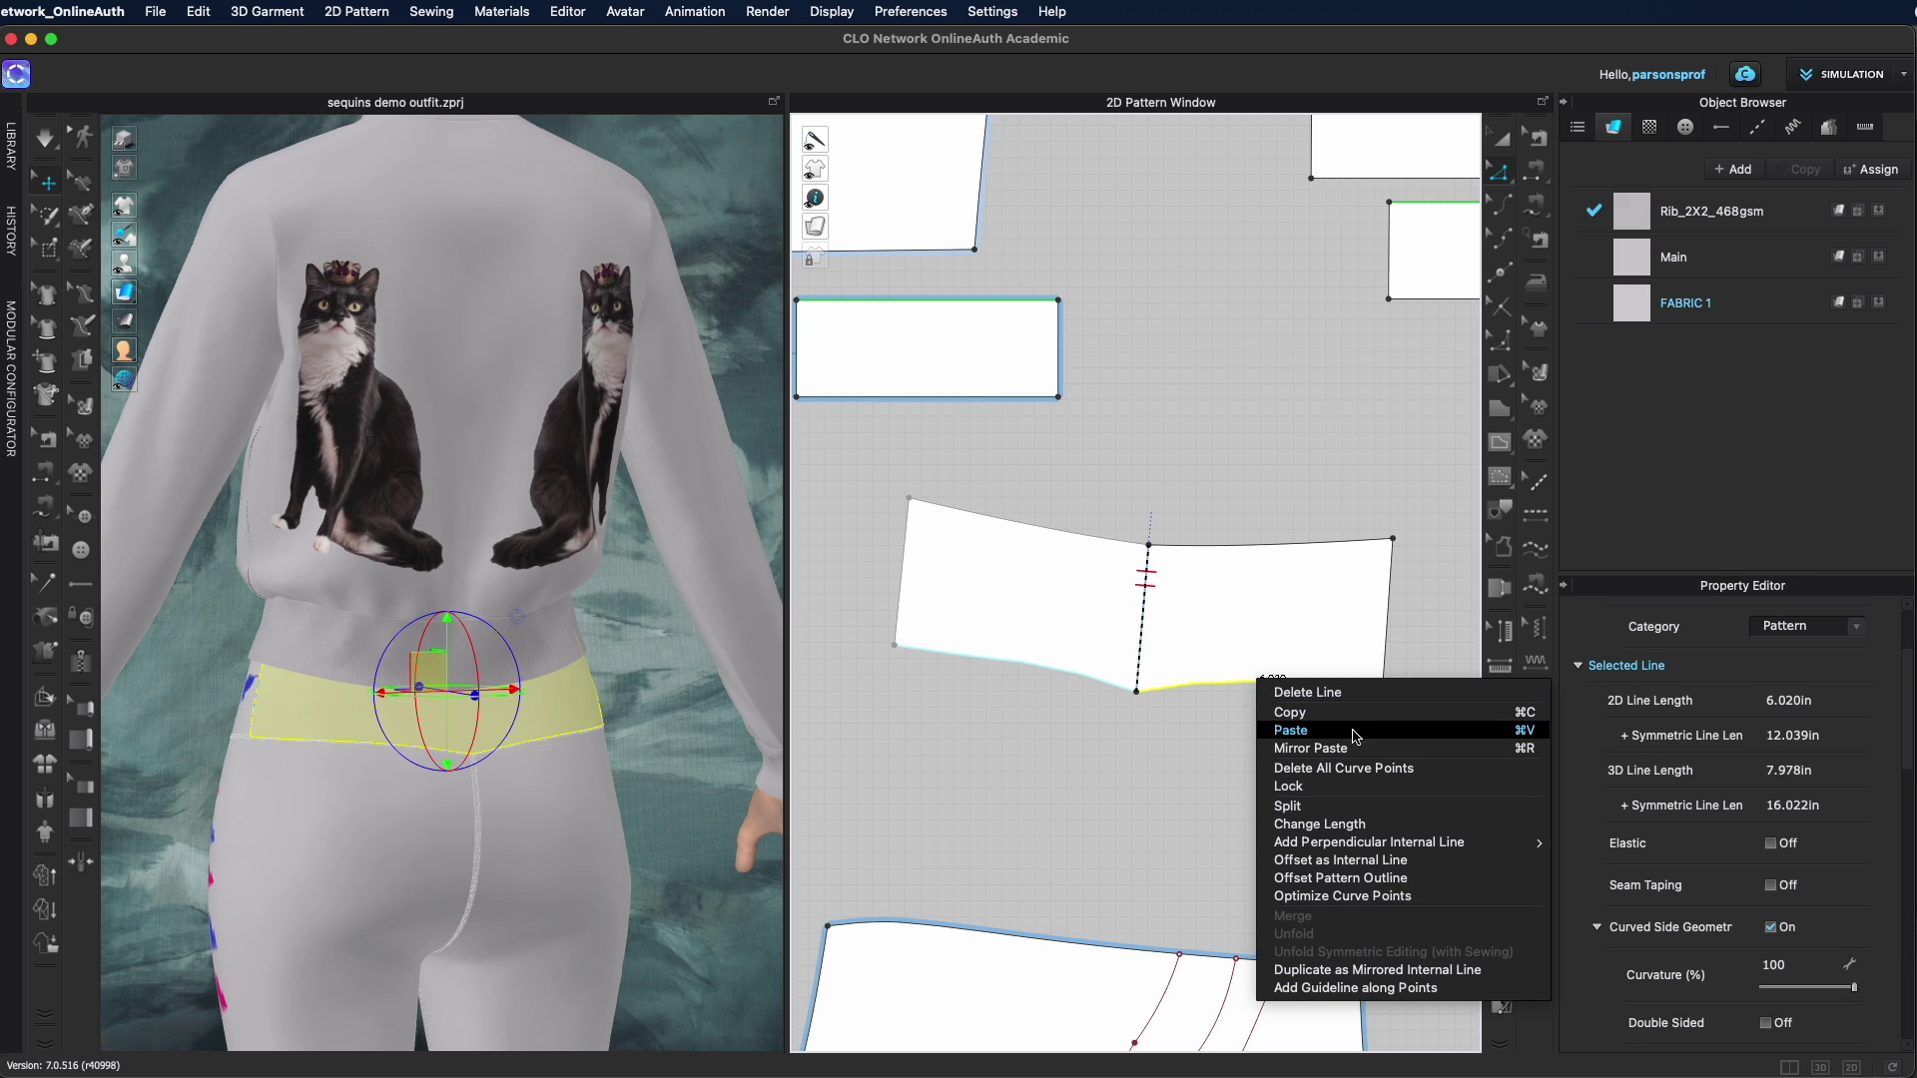
pyautogui.click(1378, 862)
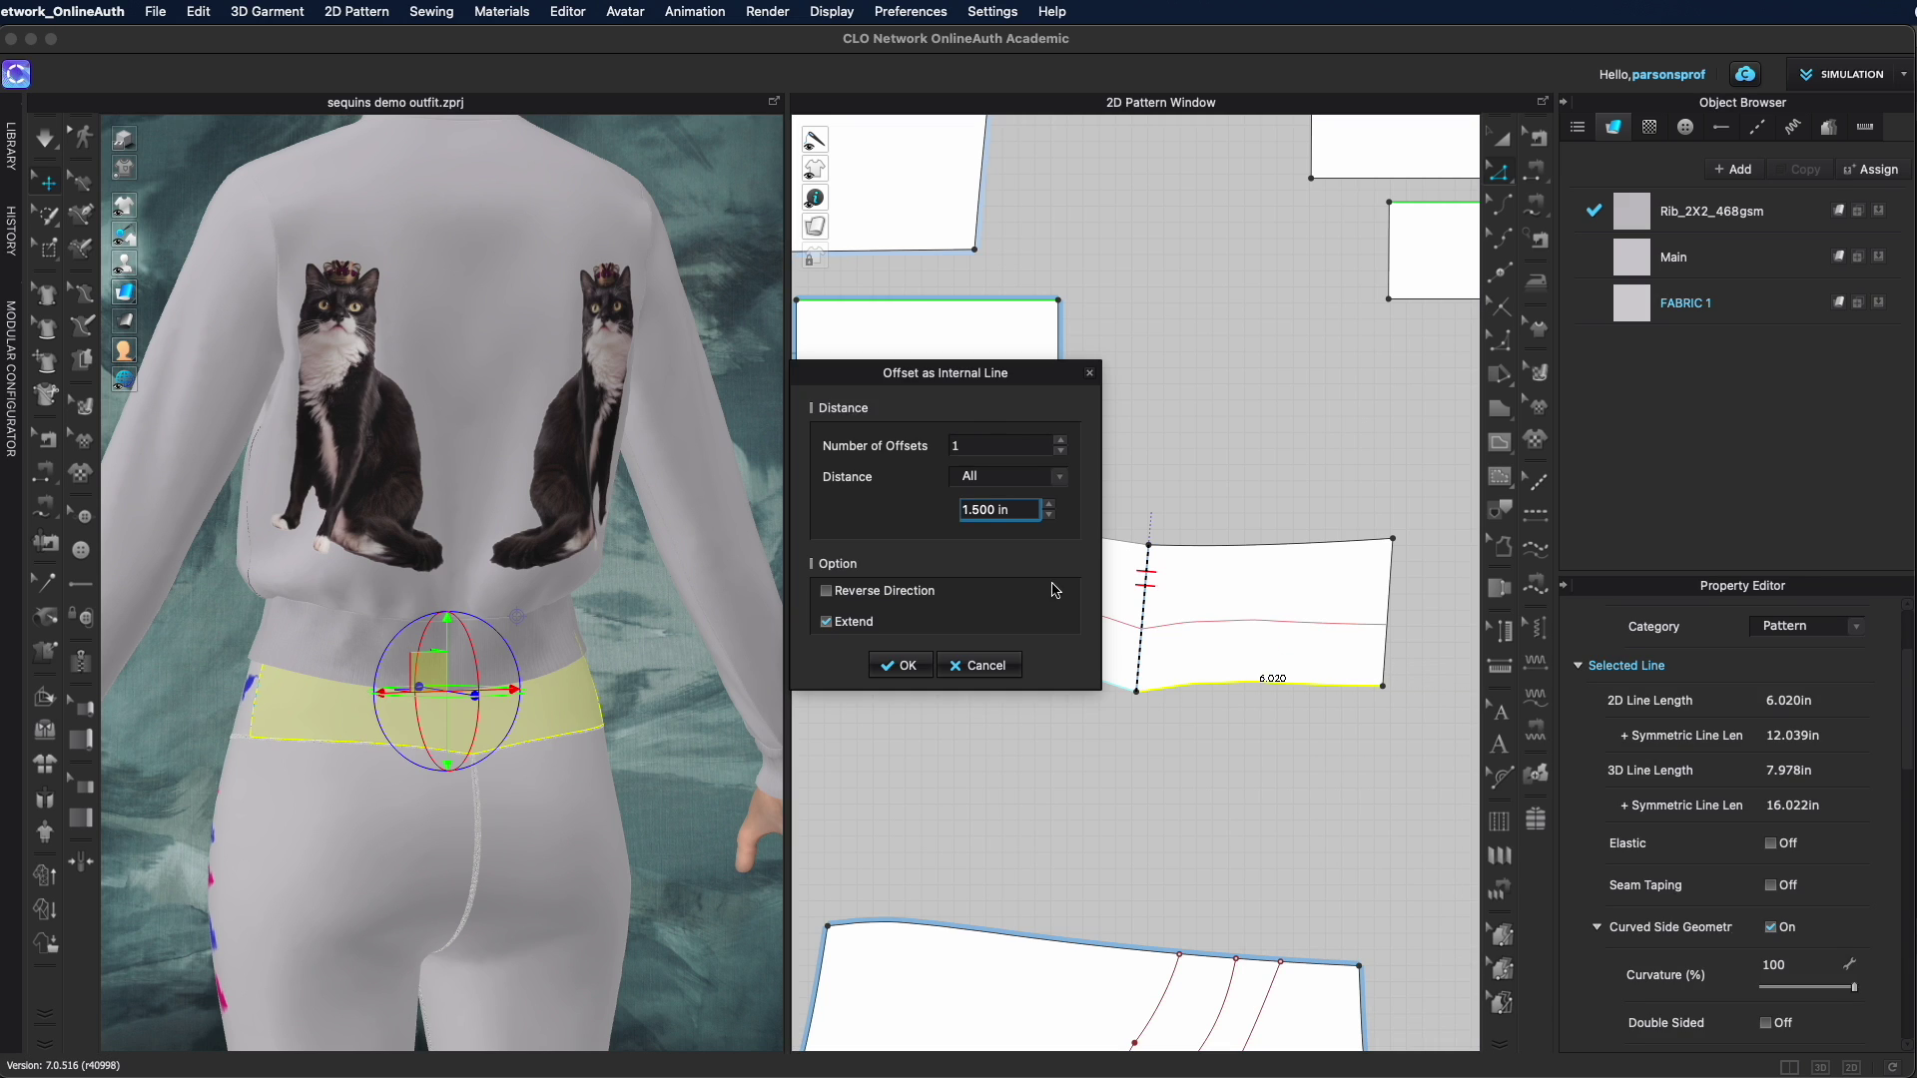
pyautogui.press('Return')
pyautogui.click(1240, 629)
pyautogui.moveTo(647, 786)
pyautogui.mouseDown(button='right')
pyautogui.moveTo(911, 779)
pyautogui.moveTo(639, 785)
pyautogui.mouseUp(button='right')
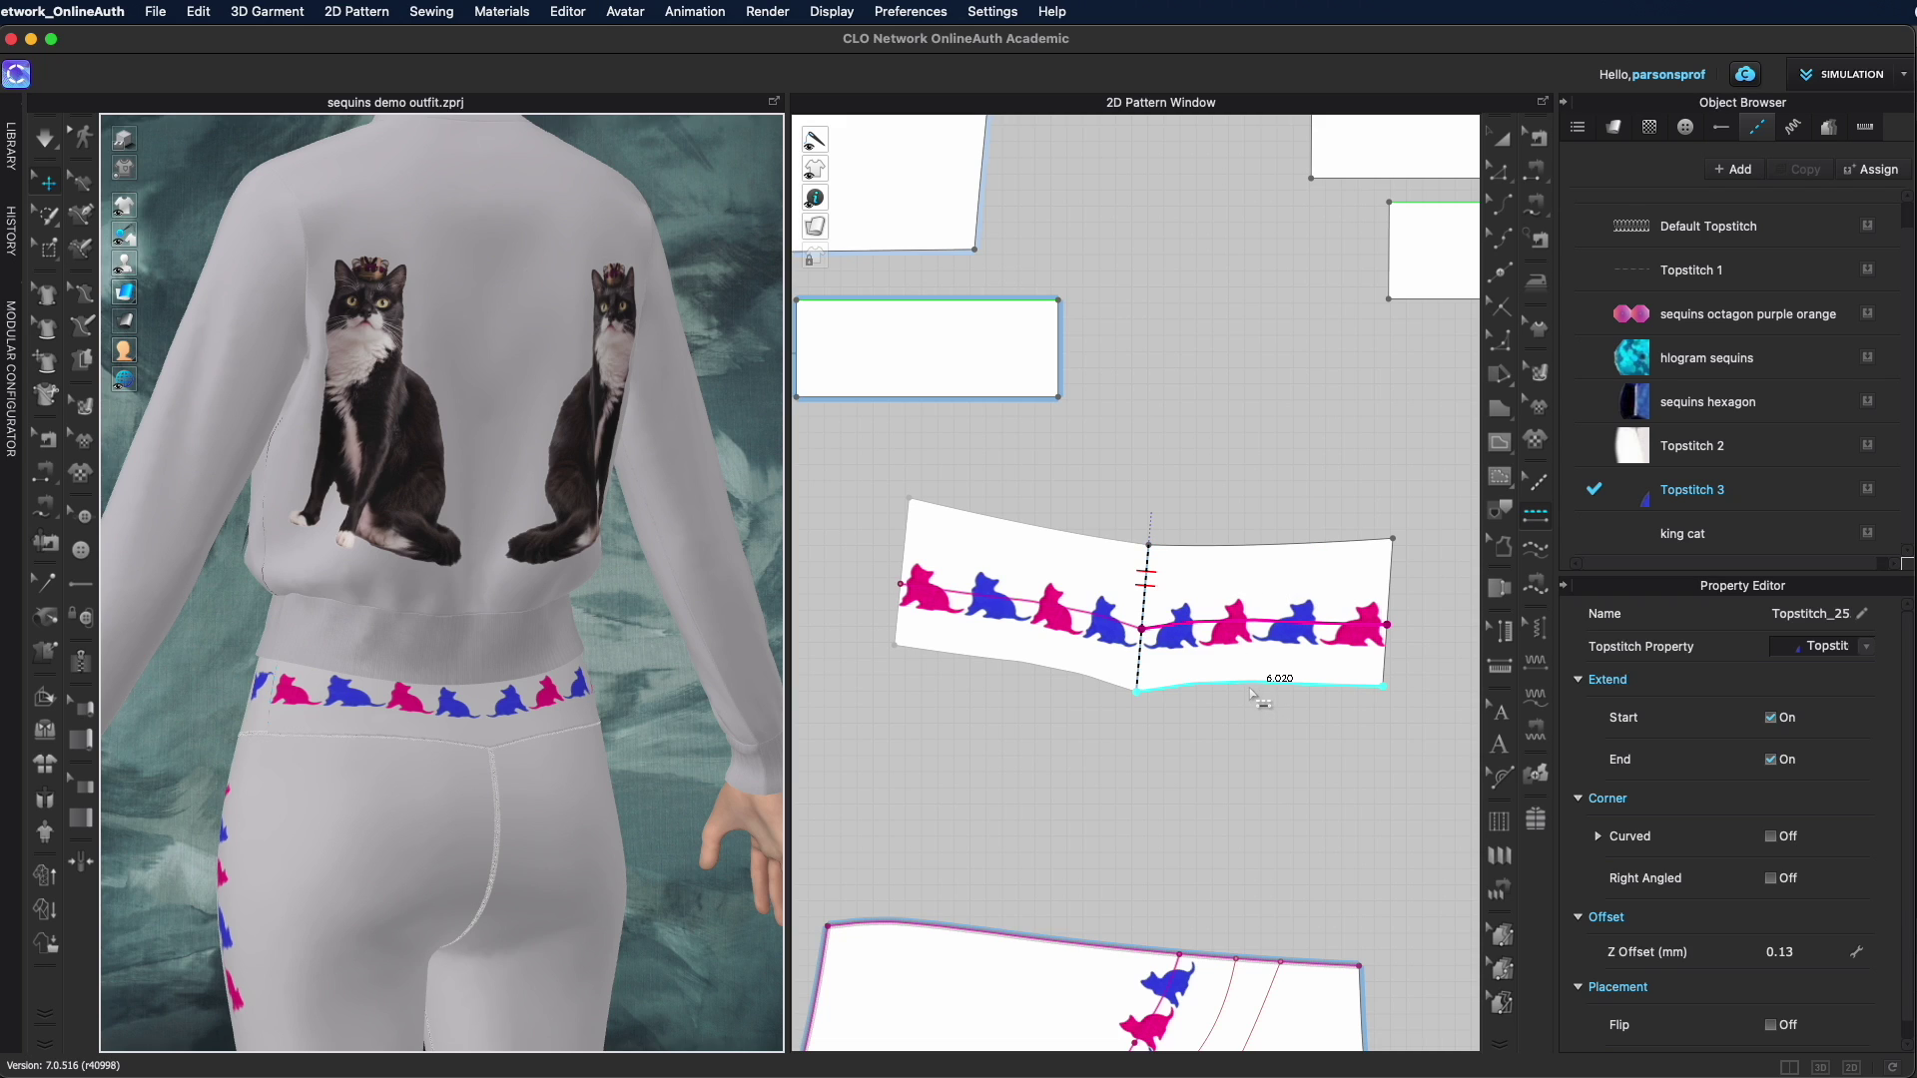
# Draw a horizontal internal line about 4.71 in long across the middle of the rectangular cuff pattern above the back waistband
pyautogui.moveTo(1106, 463); pyautogui.dragTo(1203, 594, button='middle')
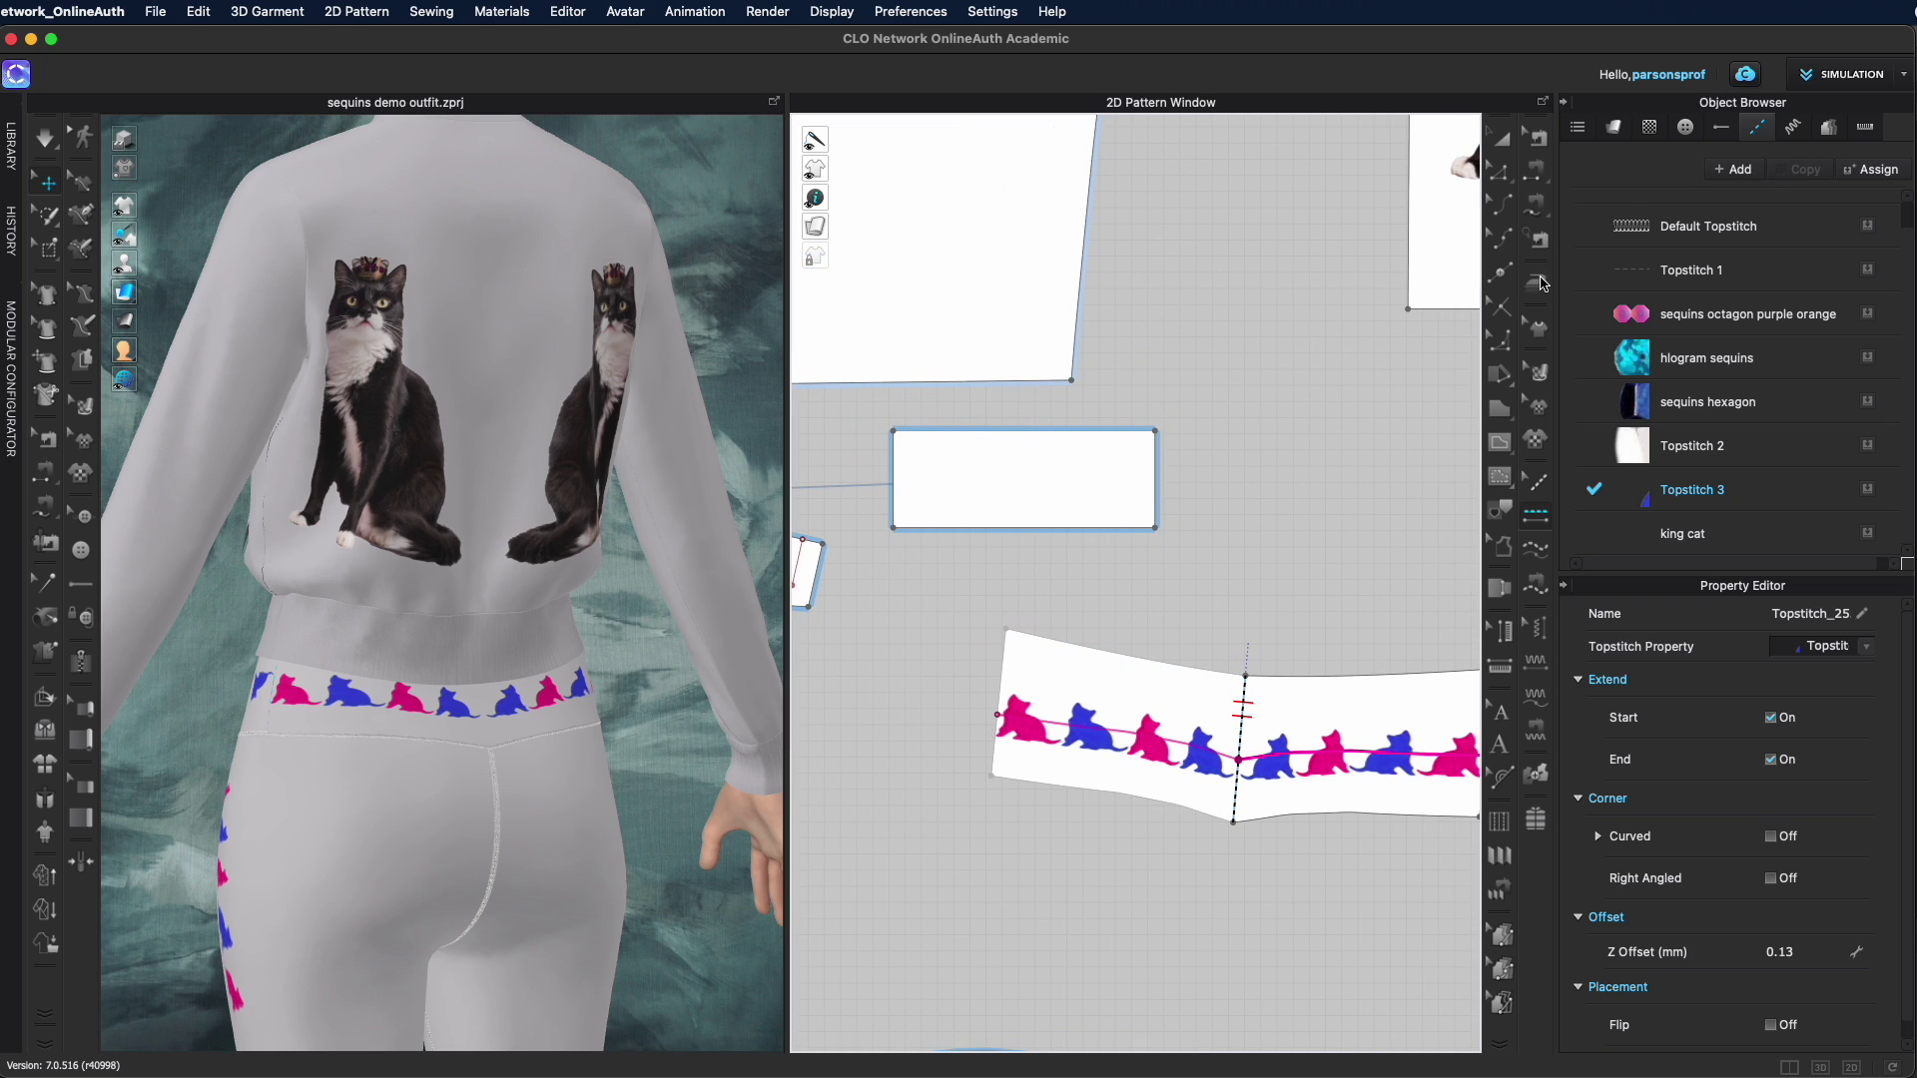
pyautogui.click(1508, 446)
pyautogui.click(1567, 439)
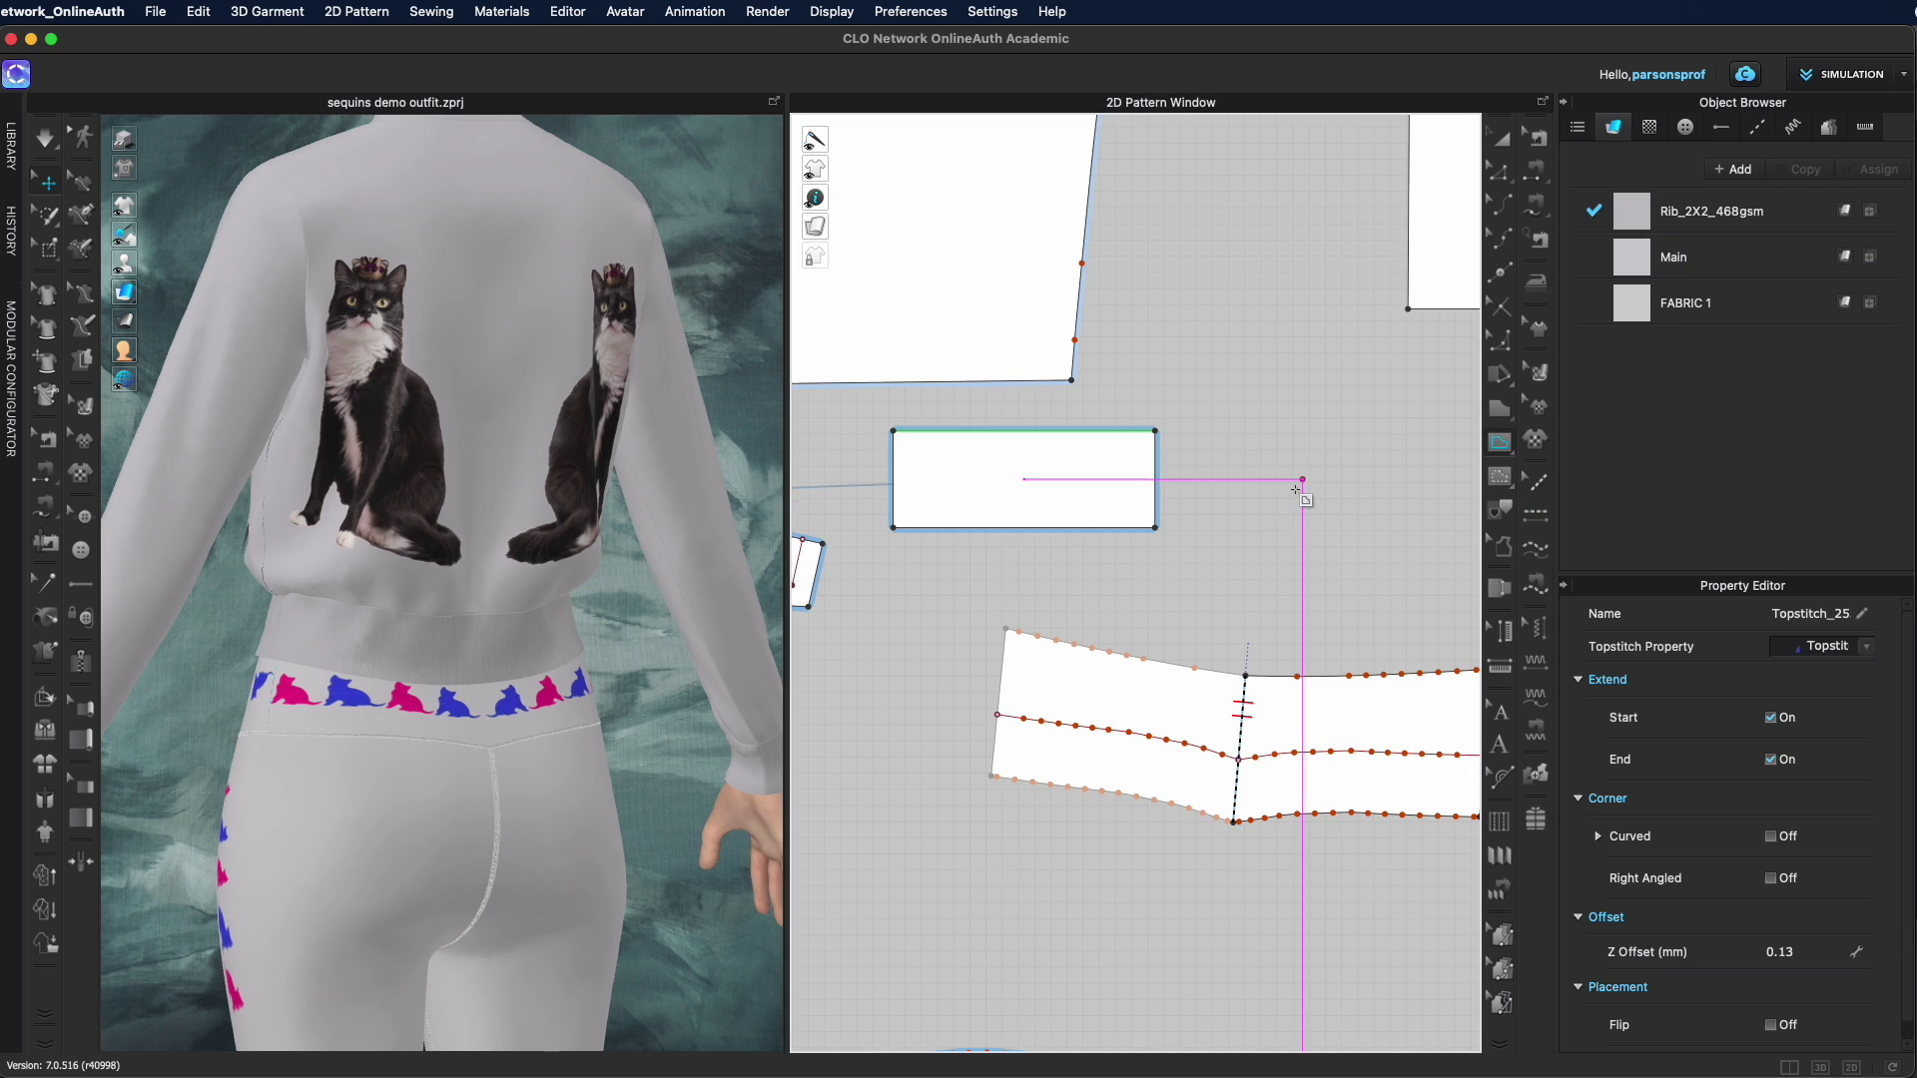
pyautogui.click(925, 478)
pyautogui.click(1118, 480)
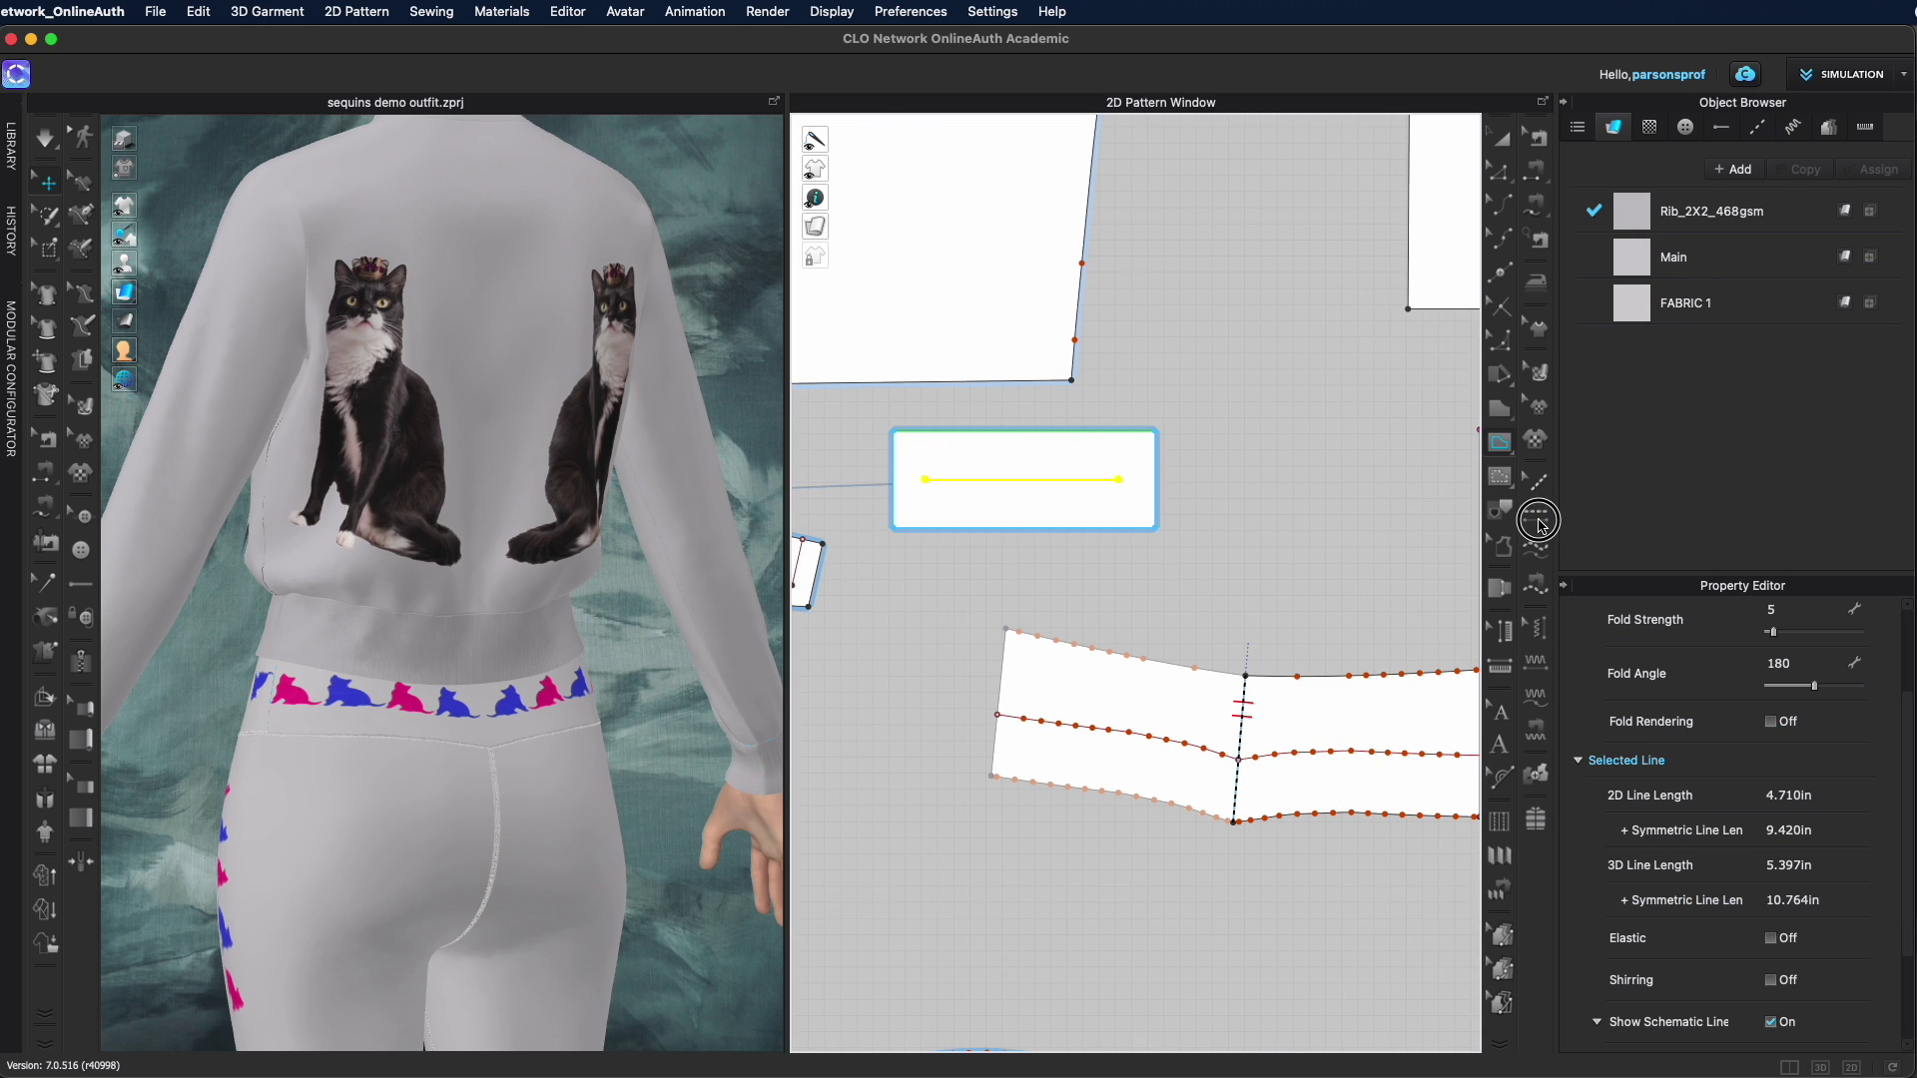
# Apply Topstitch 3 to the cuff's horizontal internal line and view the outfit from the front
pyautogui.click(1537, 515)
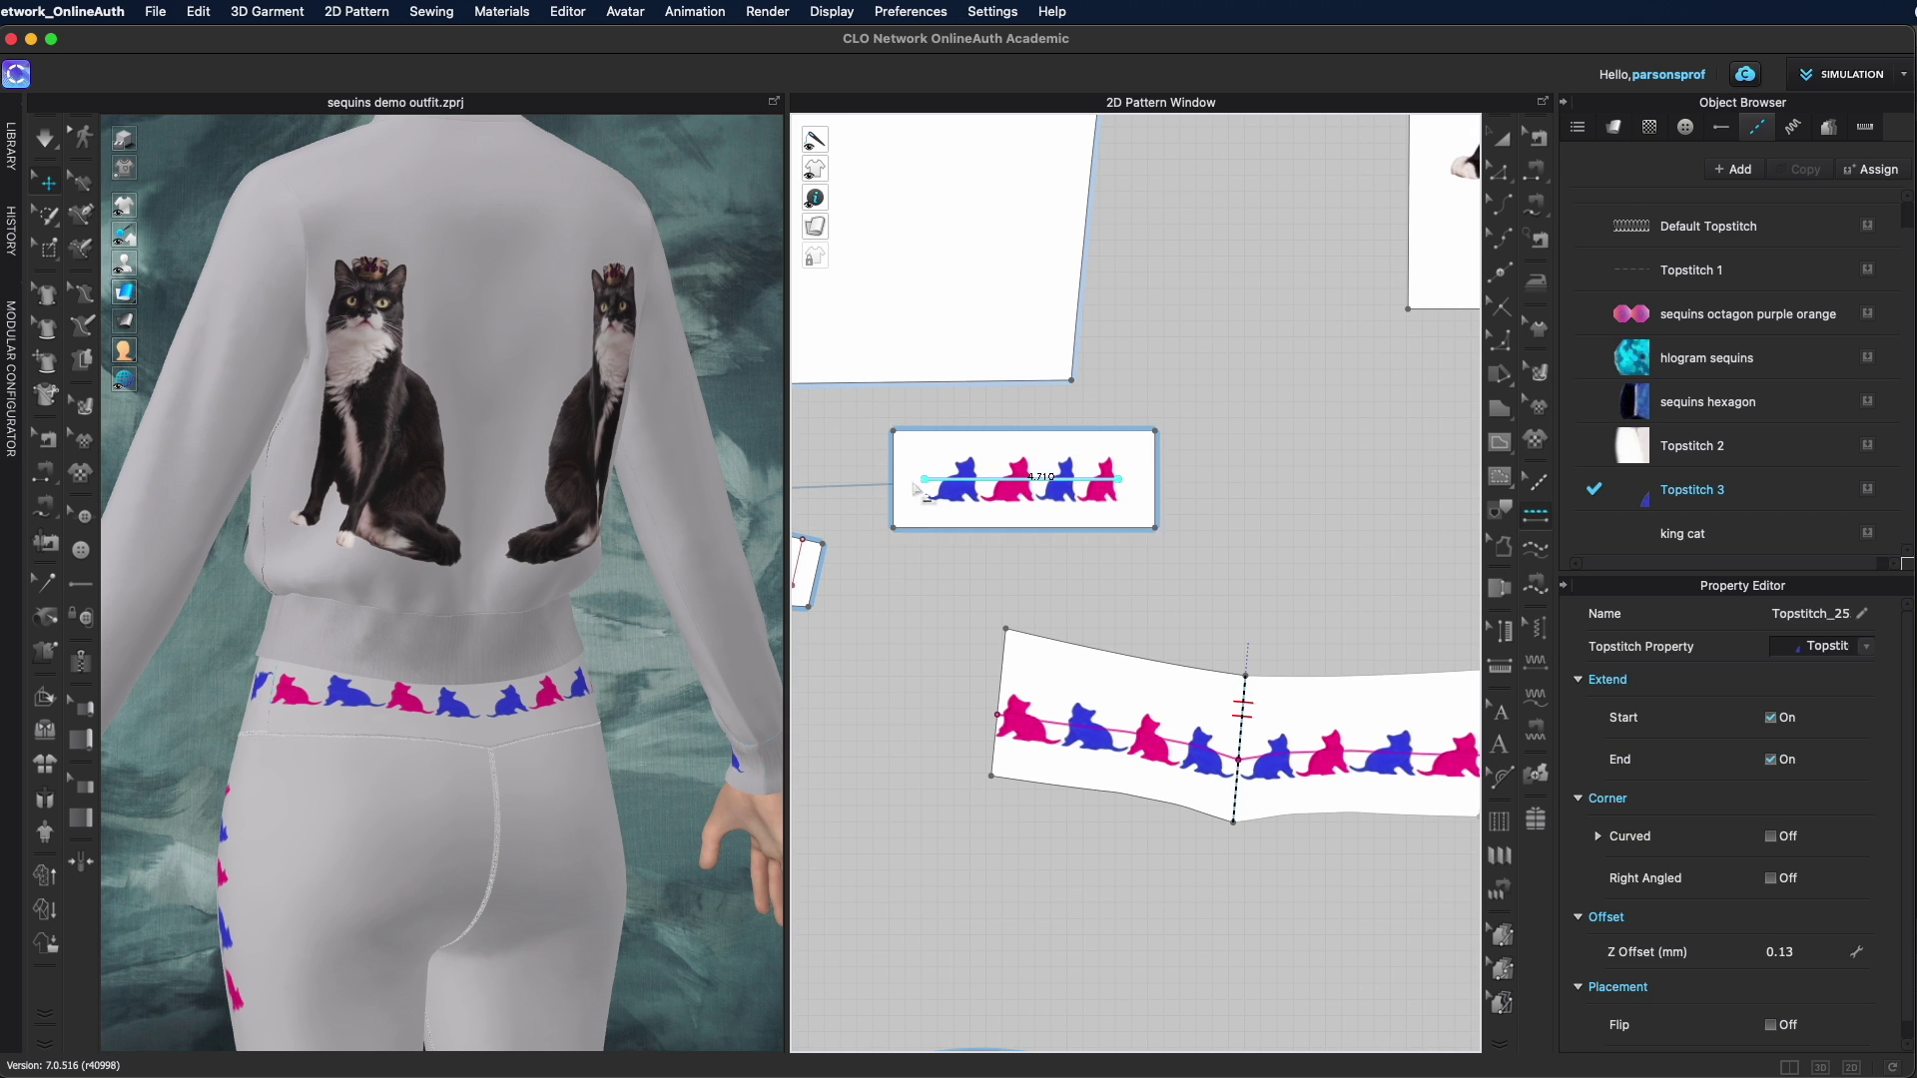
pyautogui.press('2')
pyautogui.click(831, 796)
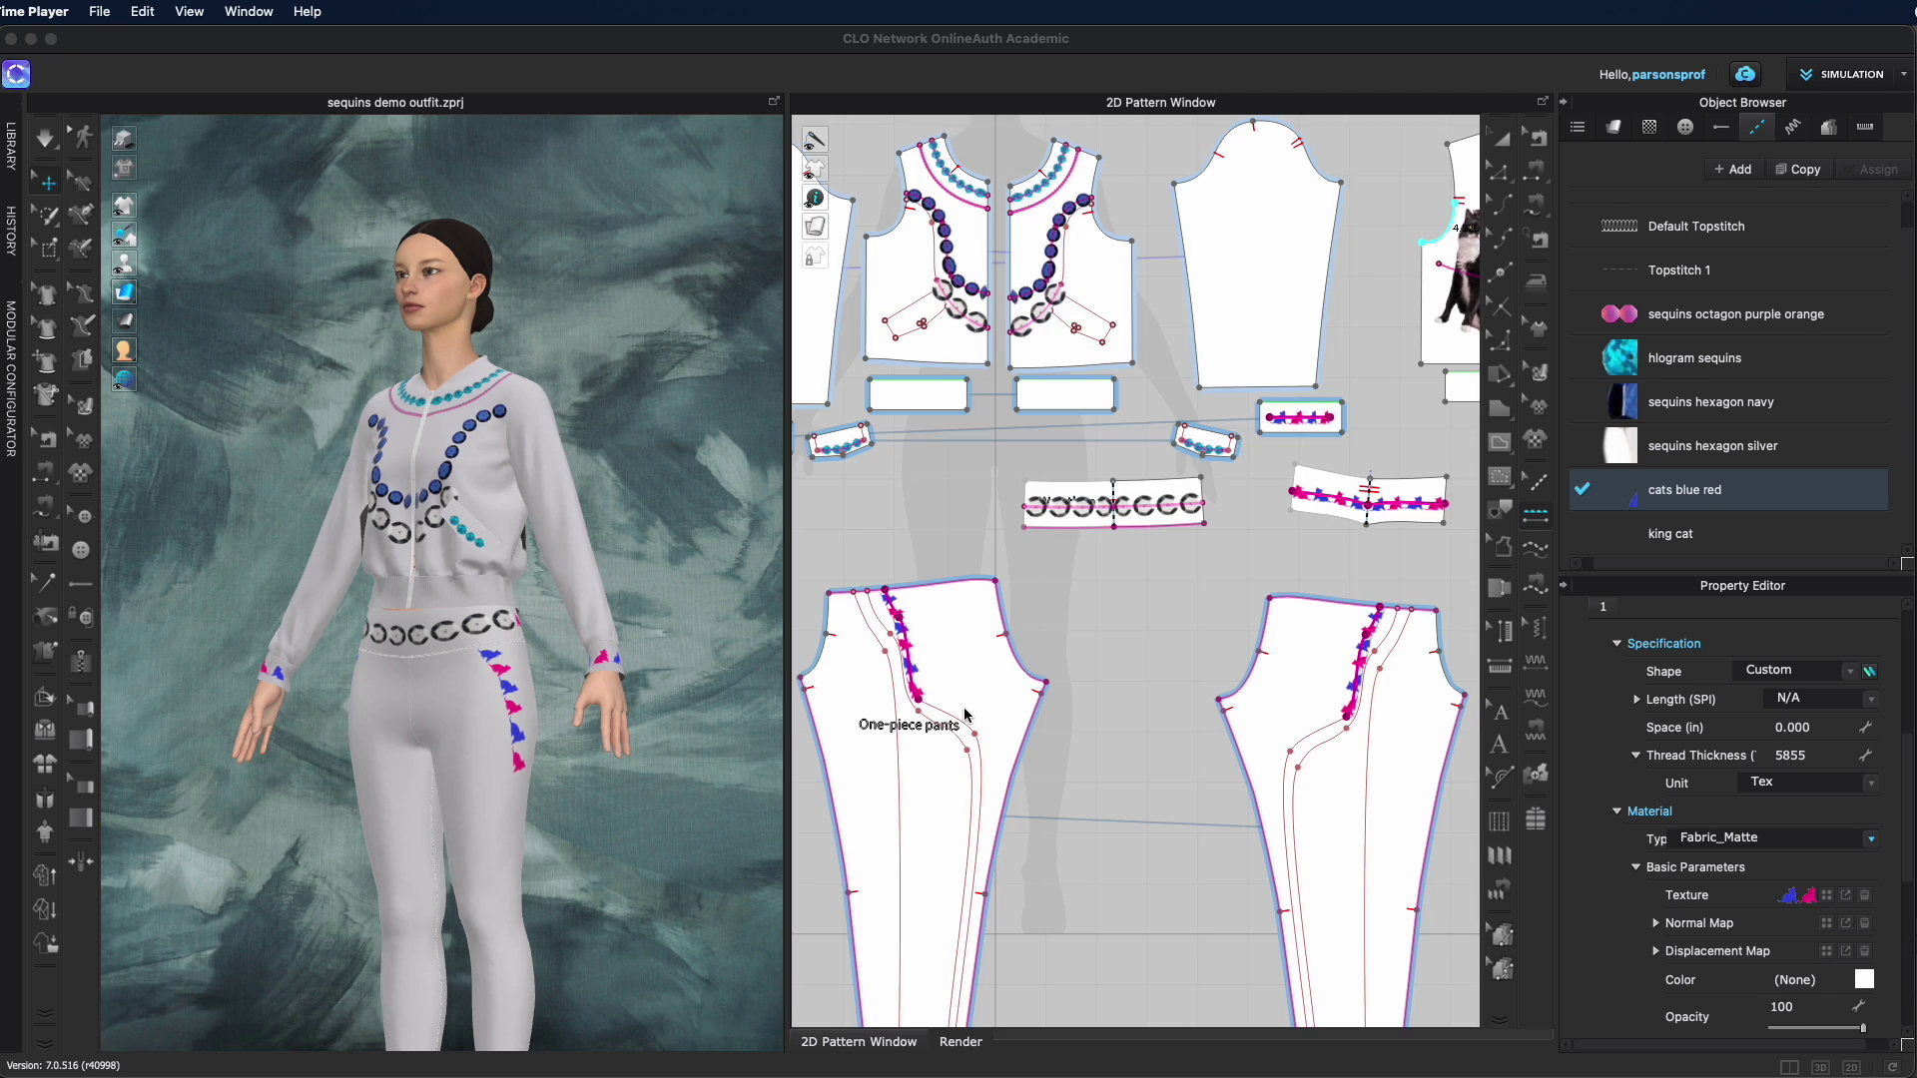
# Apply the sequins hexagon navy topstitch to the one-piece pants' internal line segment directly below the cats, and inspect it in 3D
pyautogui.scroll(5, 1015, 698)
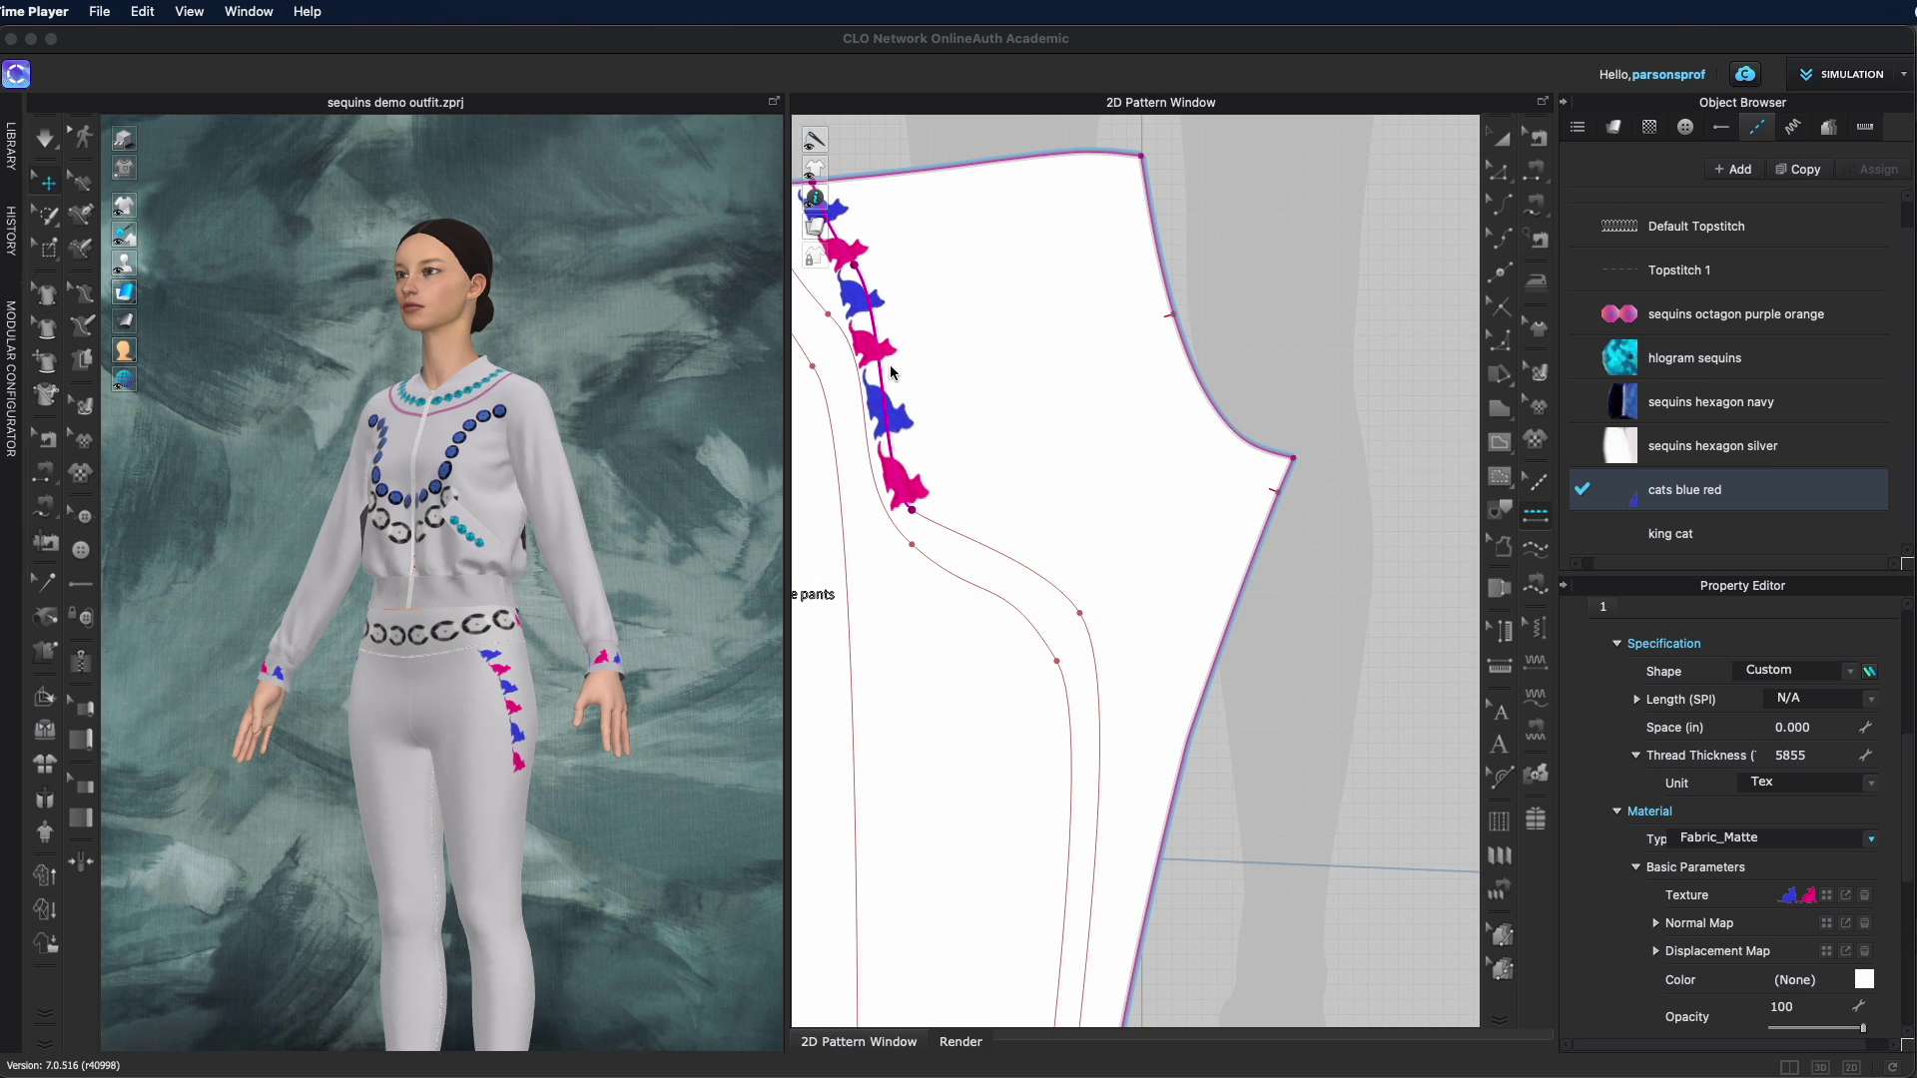
pyautogui.click(1715, 406)
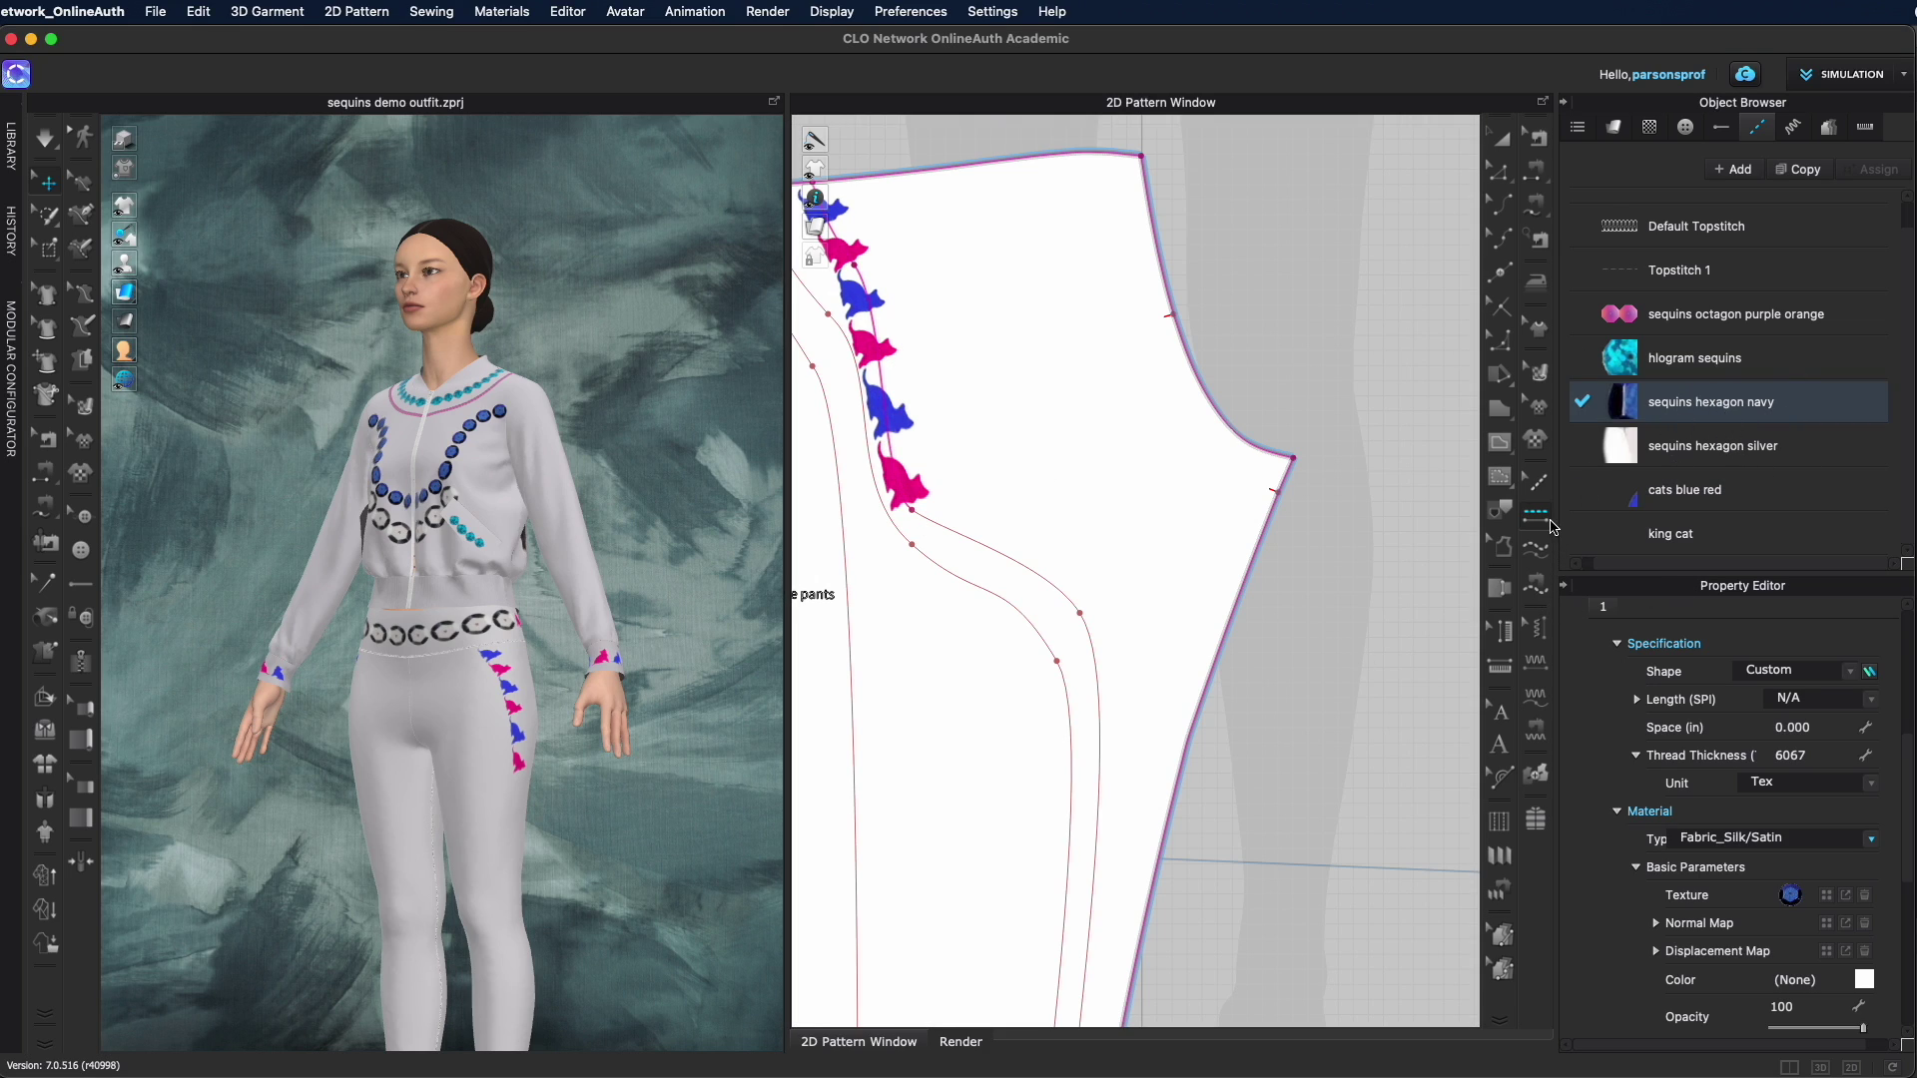
pyautogui.click(983, 552)
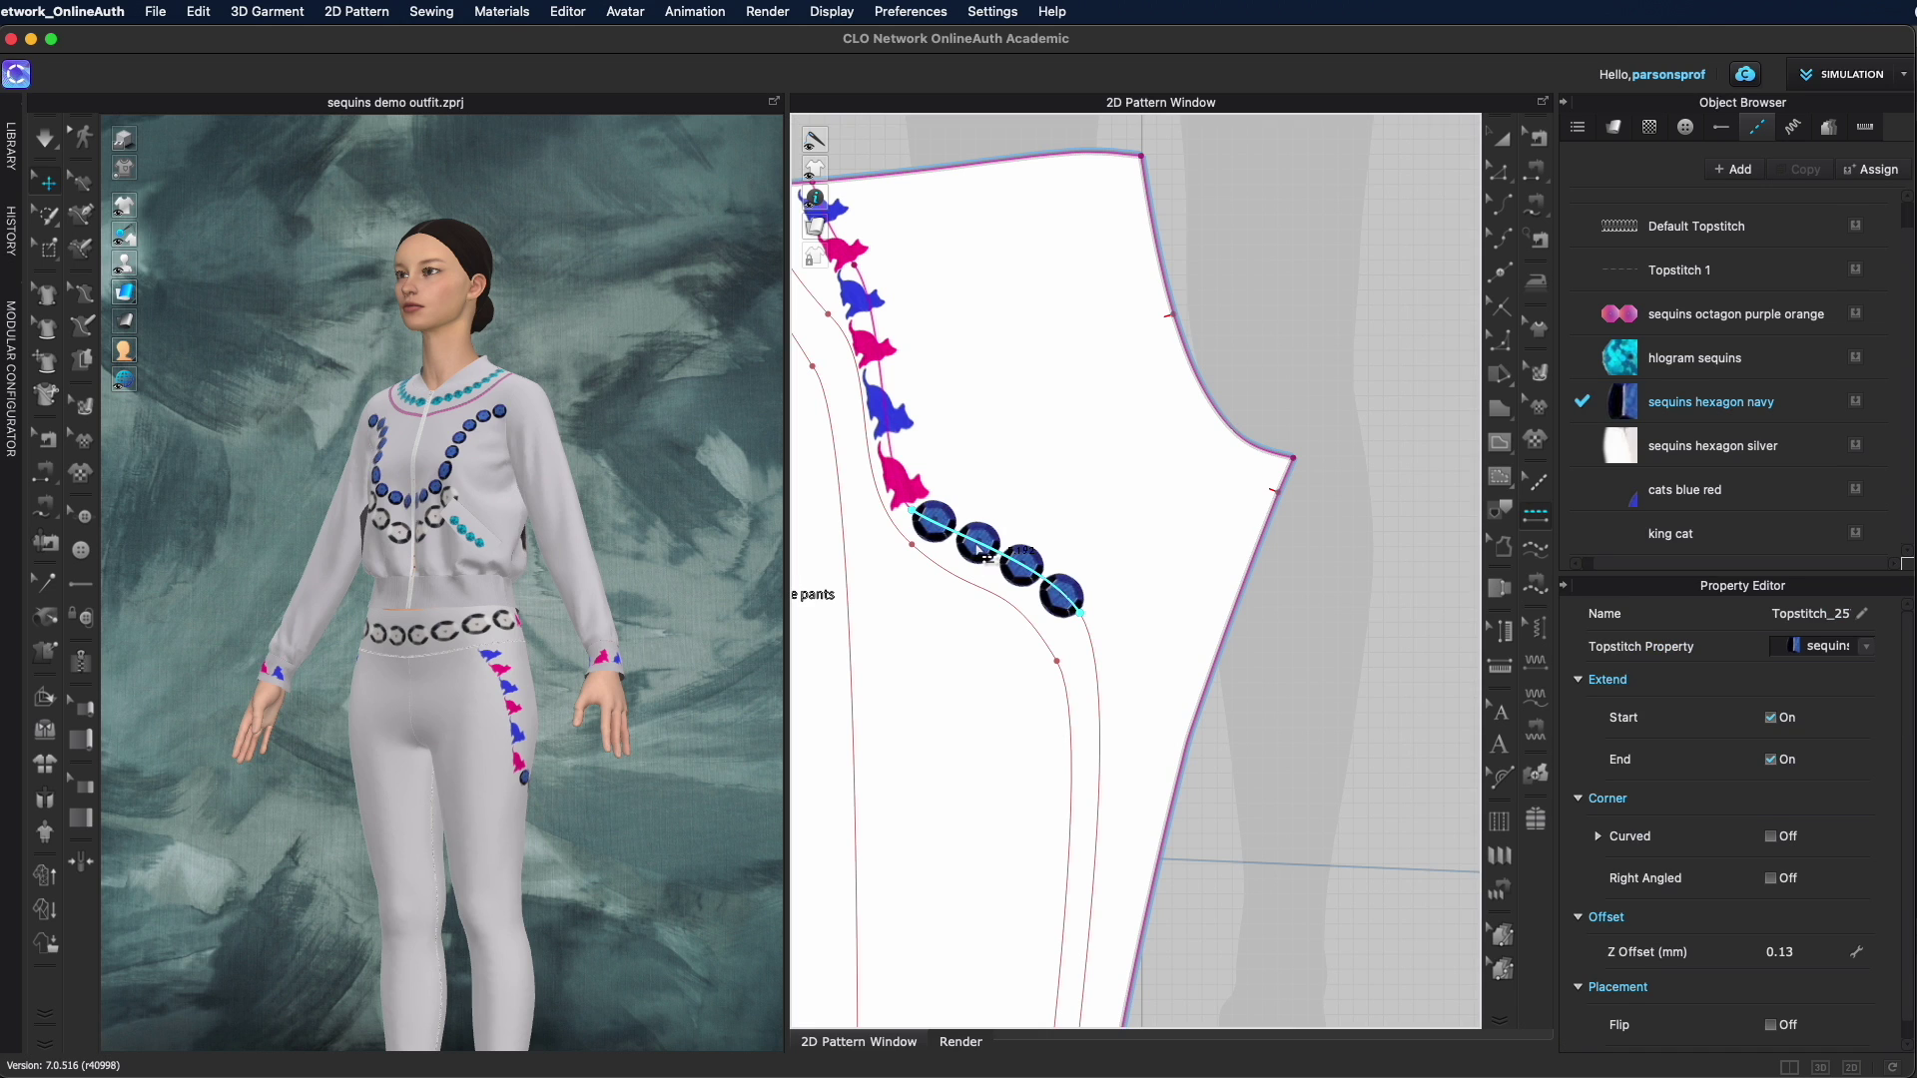
pyautogui.moveTo(585, 760); pyautogui.dragTo(509, 811, button='right')
pyautogui.scroll(5, 602, 733)
pyautogui.moveTo(602, 734); pyautogui.dragTo(417, 777, button='middle')
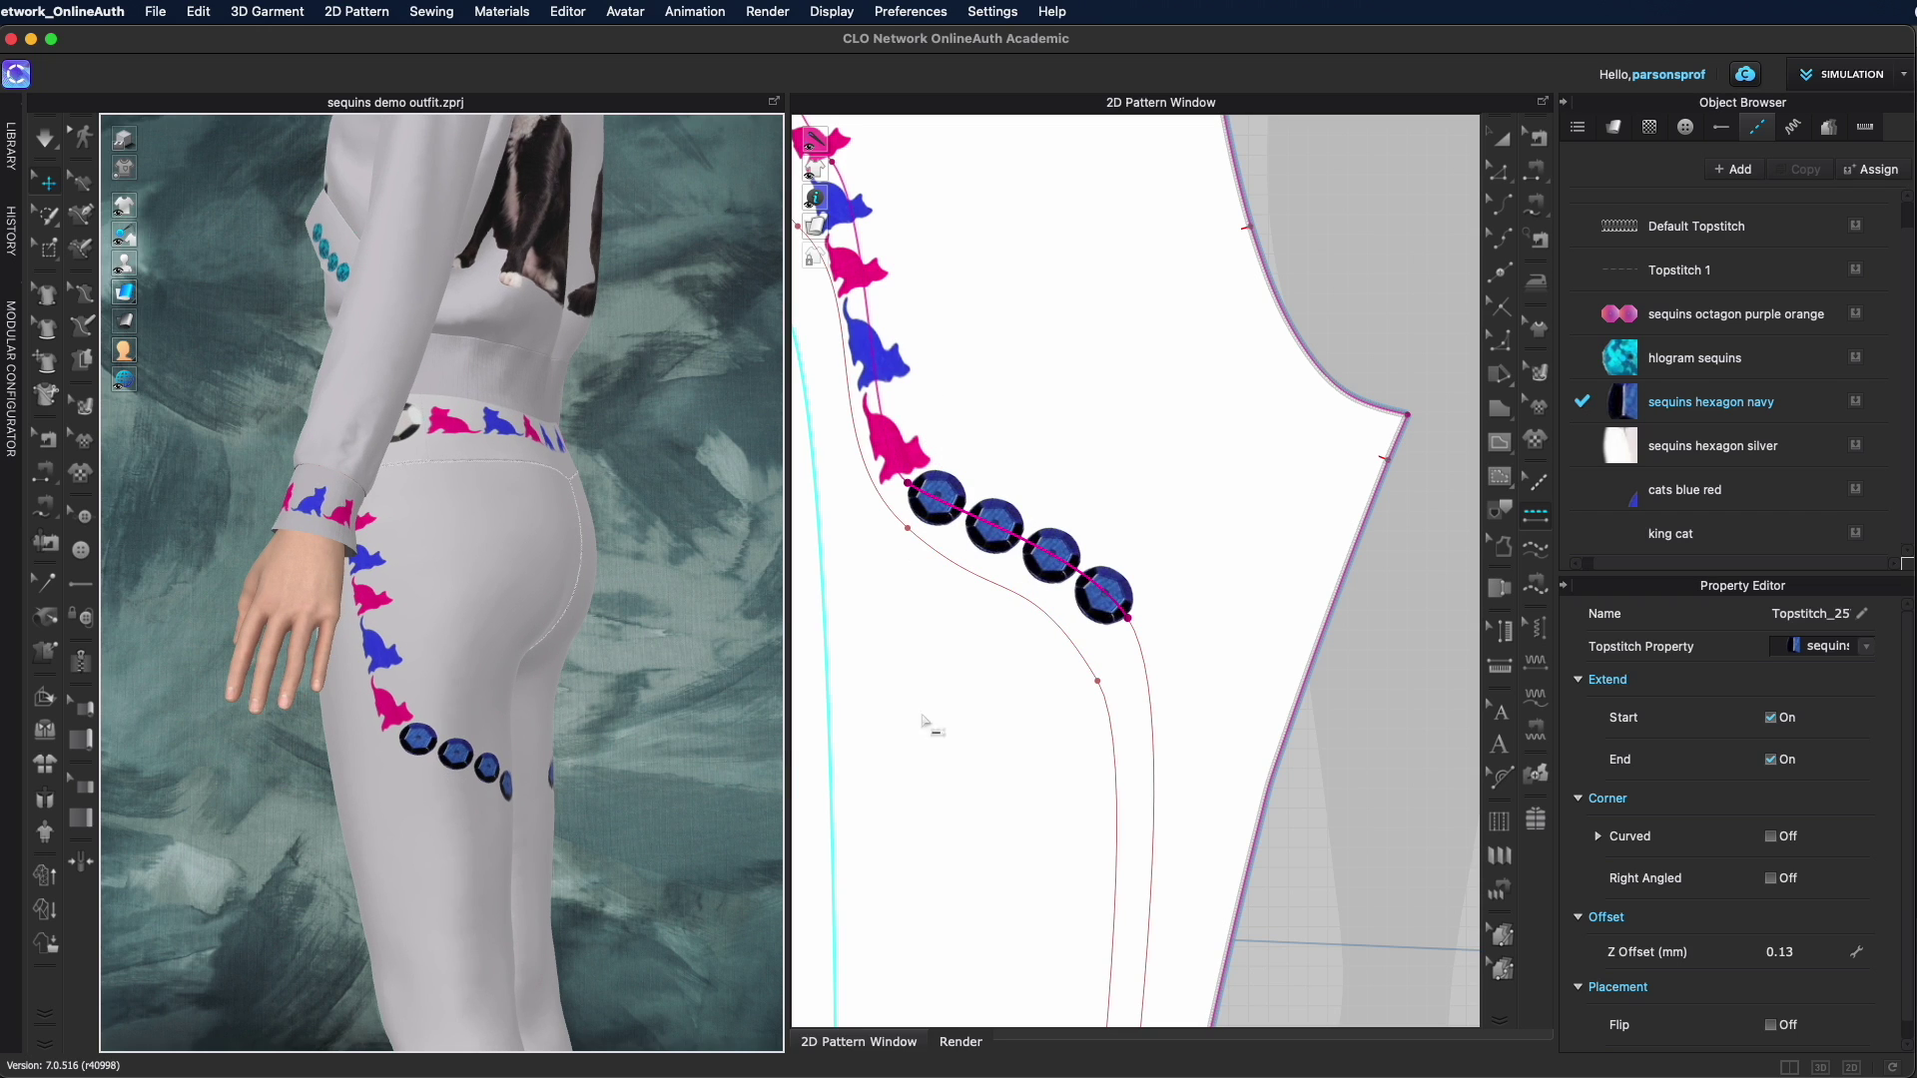
# Free-topstitch sequins octagon purple orange along the lower part of the same pants internal line, beginning at the last navy sequin
pyautogui.scroll(-2, 1139, 734)
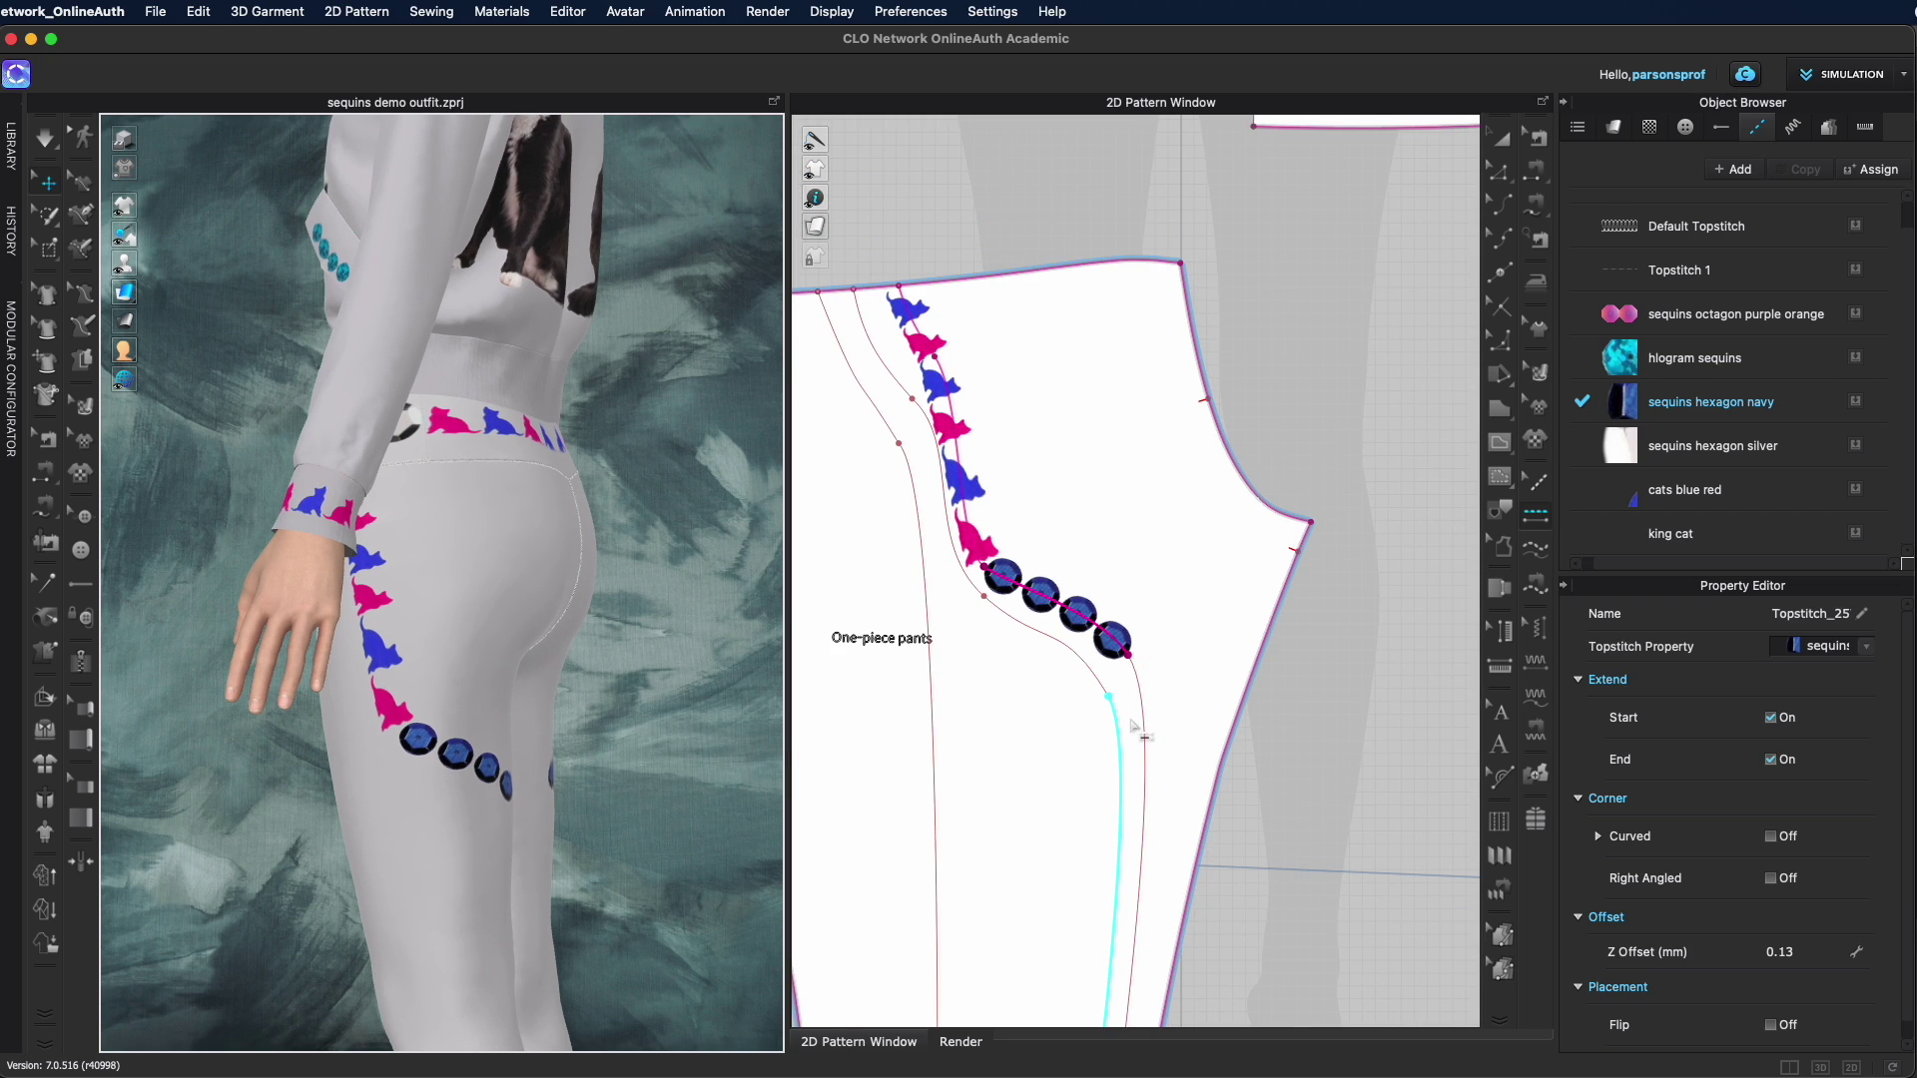
pyautogui.click(1539, 556)
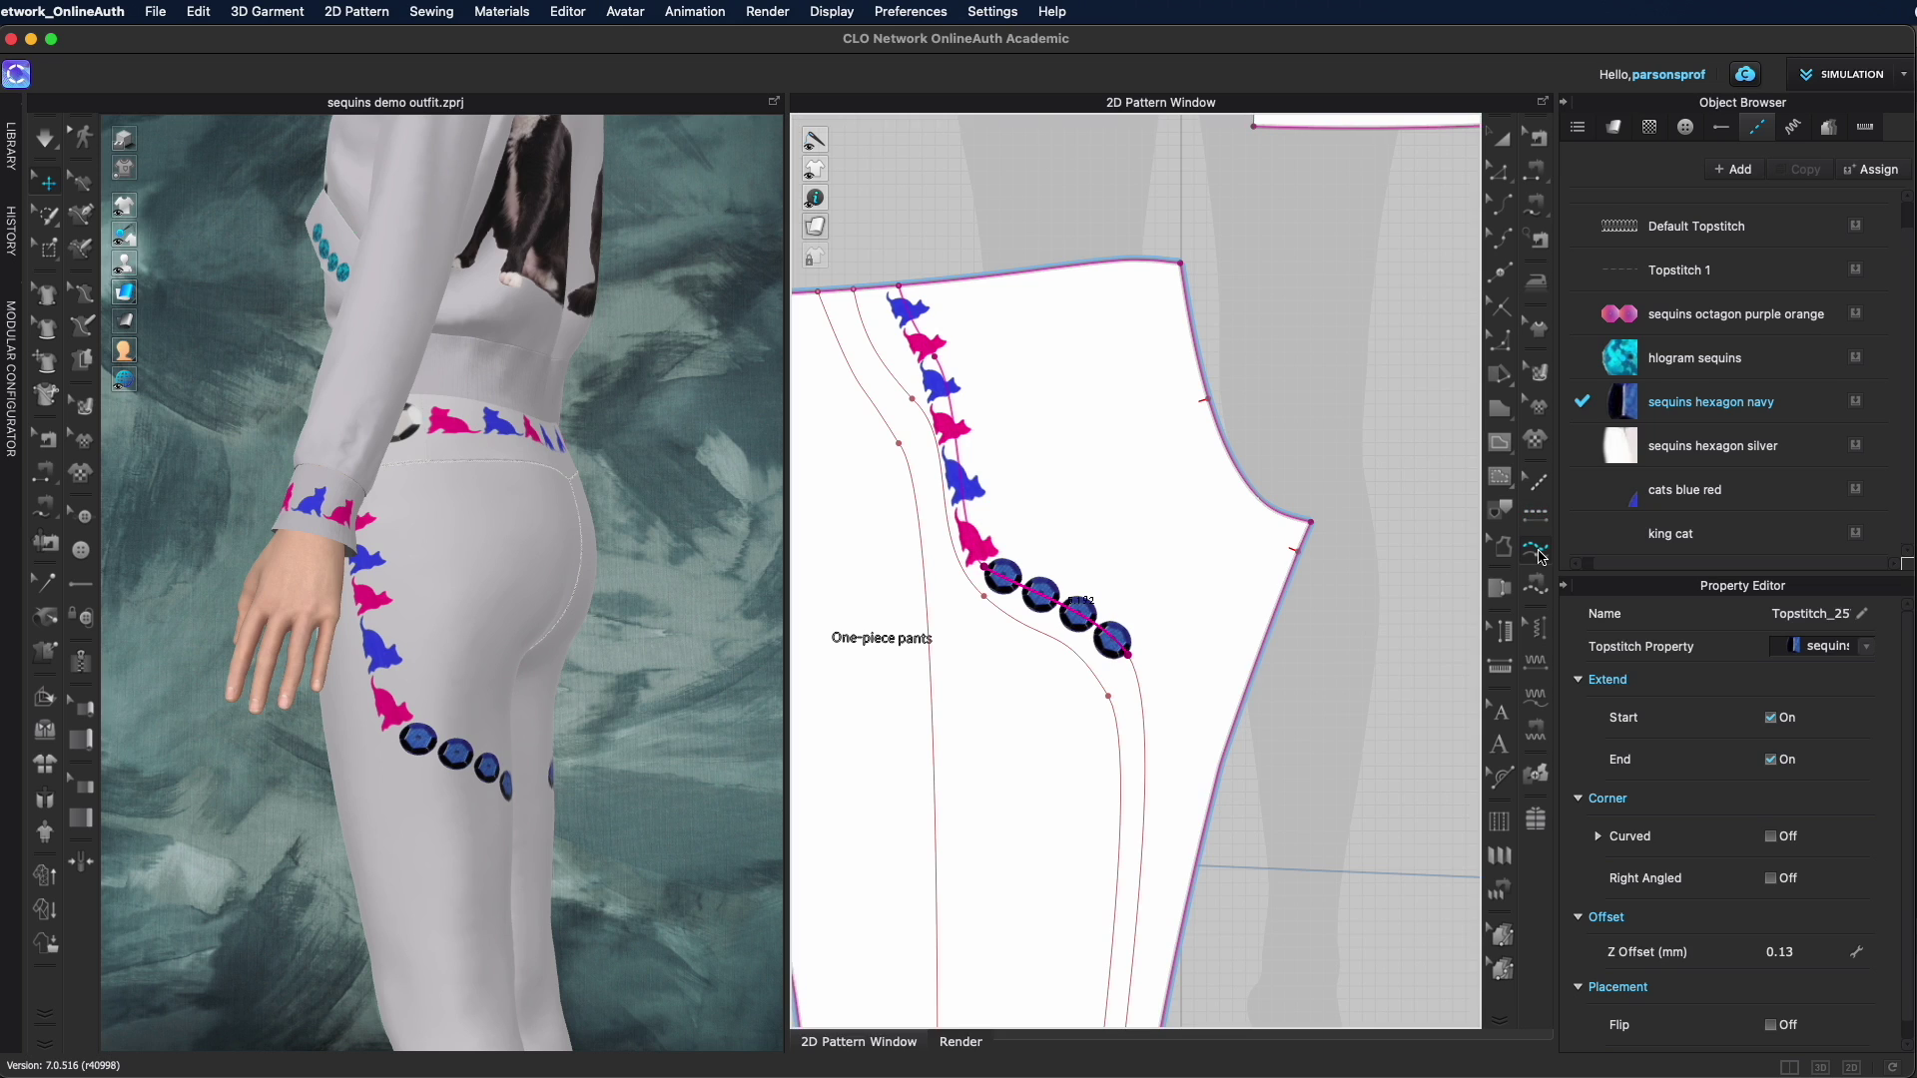
pyautogui.click(1690, 318)
pyautogui.moveTo(1111, 924); pyautogui.dragTo(1084, 589, button='middle')
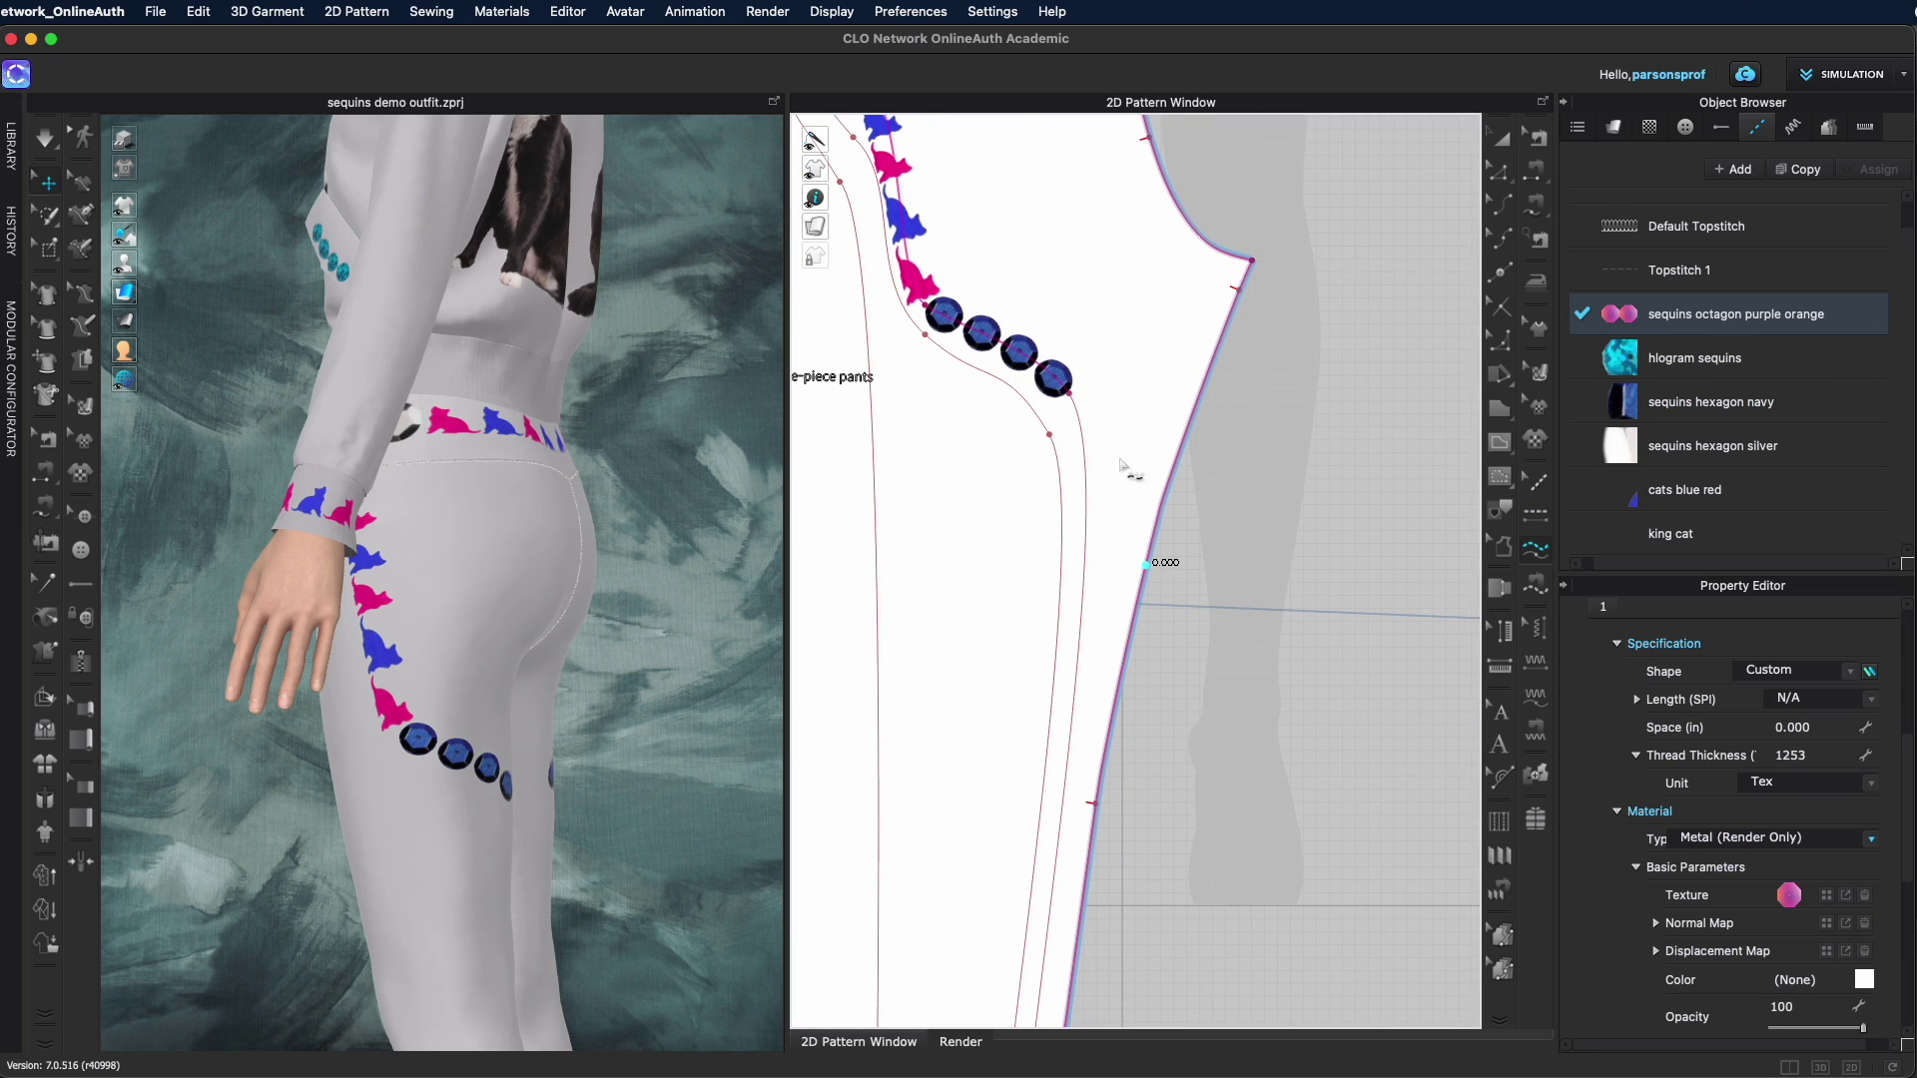
pyautogui.click(1075, 411)
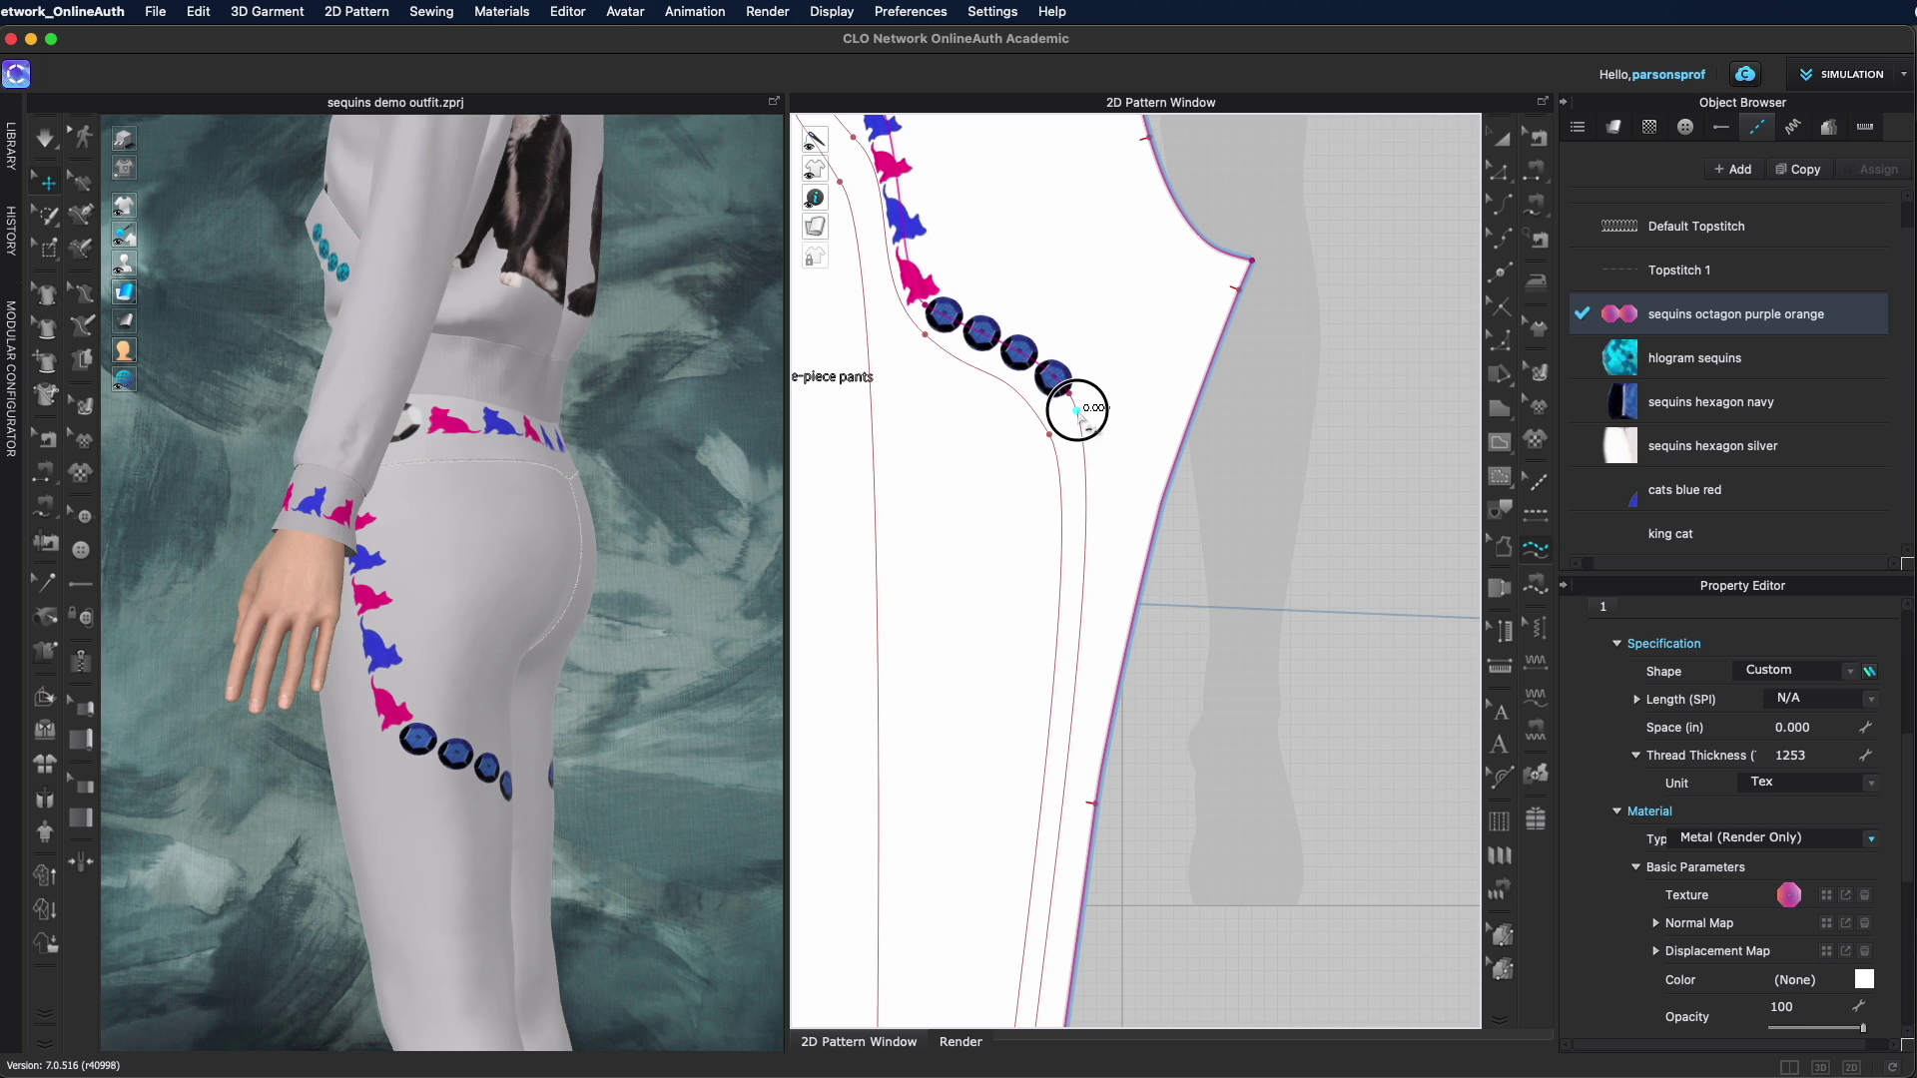
pyautogui.click(1064, 788)
pyautogui.moveTo(599, 879); pyautogui.dragTo(385, 883, button='right')
pyautogui.scroll(5, 1136, 491)
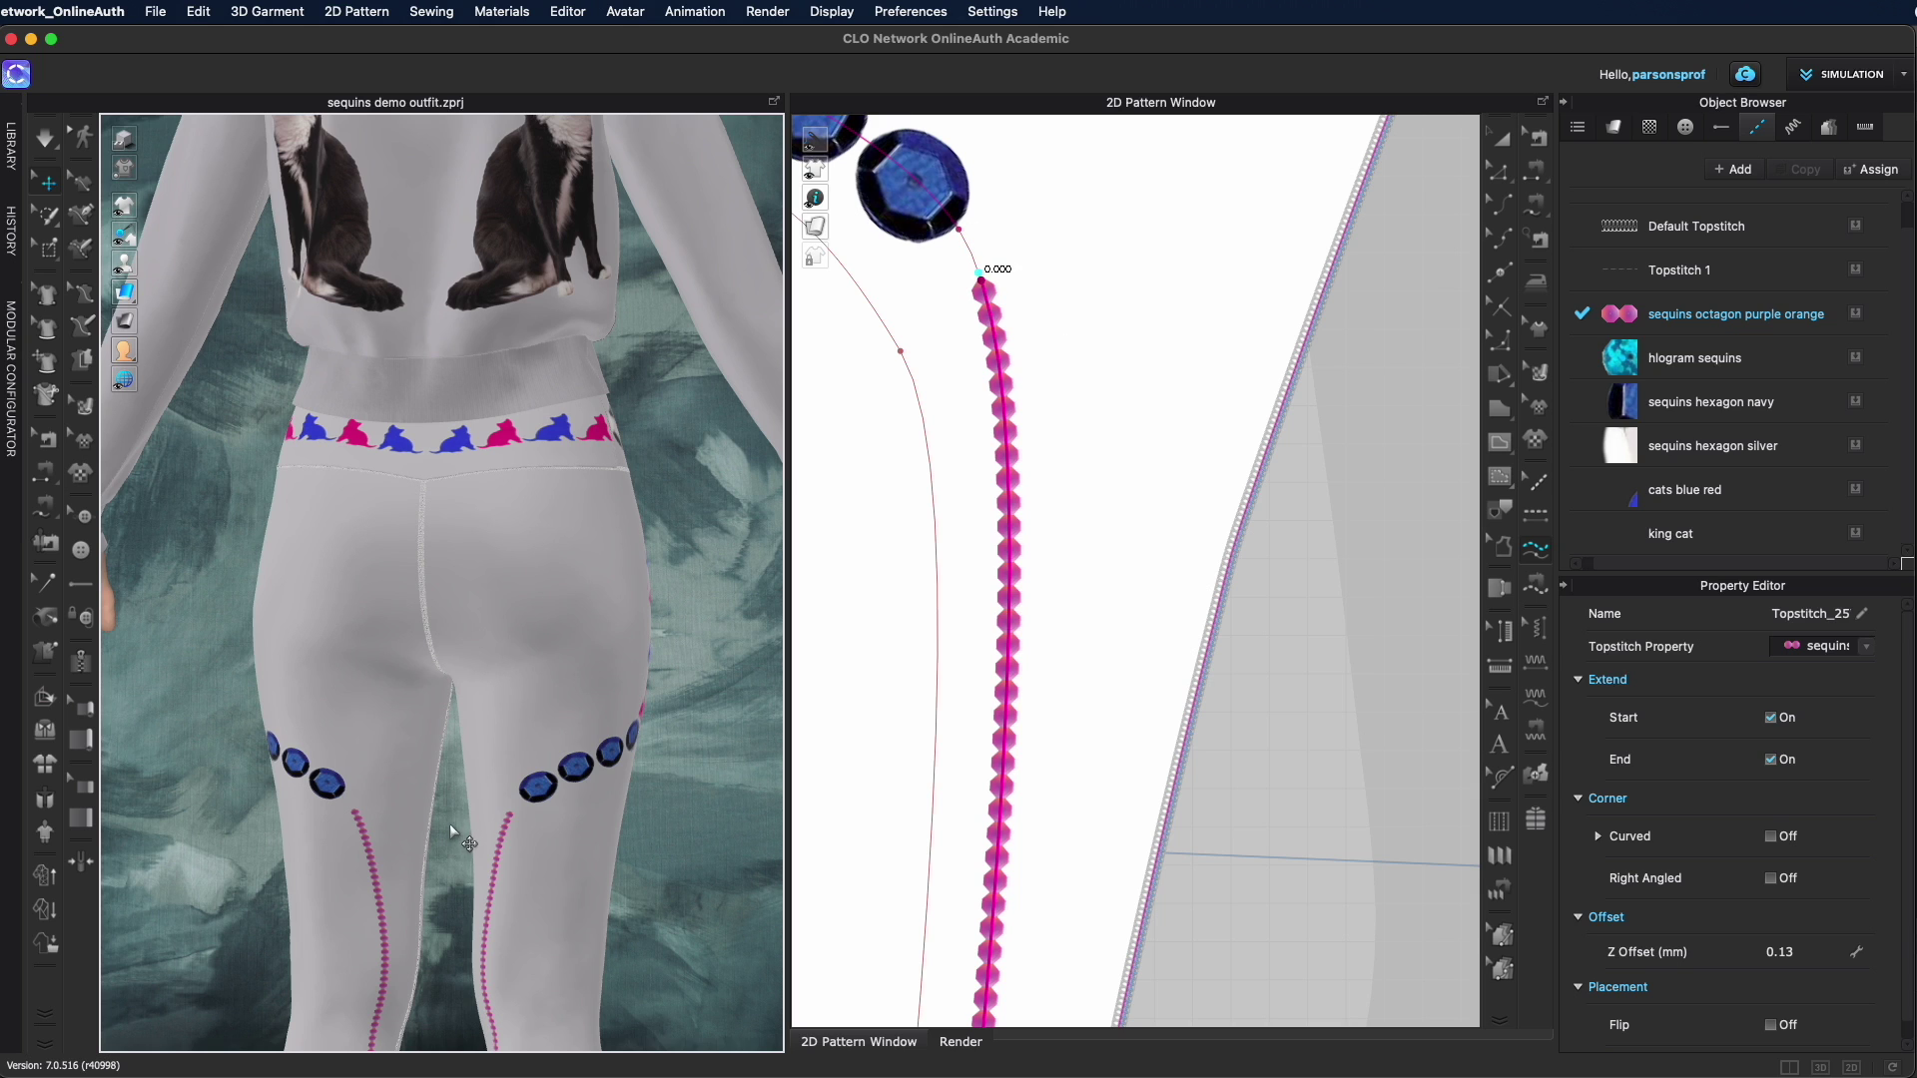
pyautogui.moveTo(586, 903); pyautogui.dragTo(768, 903, button='right')
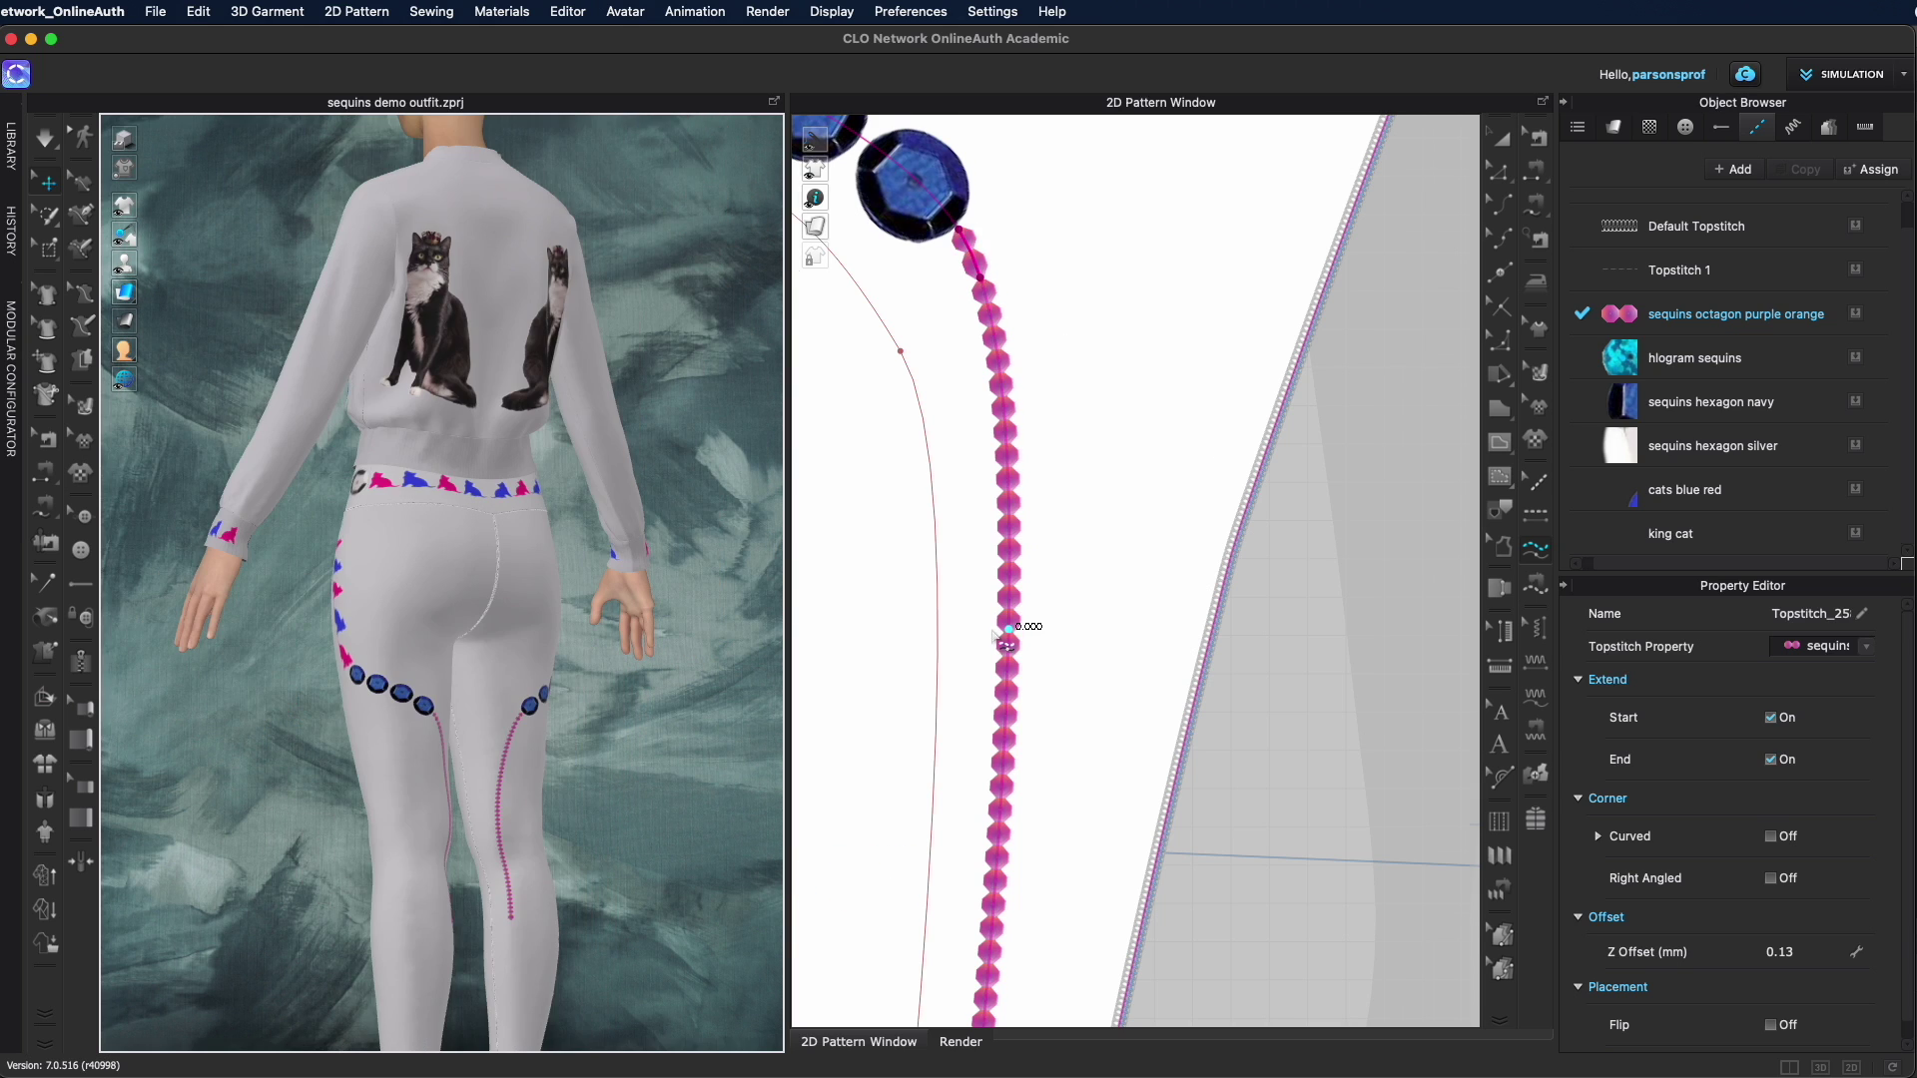
pyautogui.scroll(-3, 1003, 644)
pyautogui.scroll(4, 1121, 522)
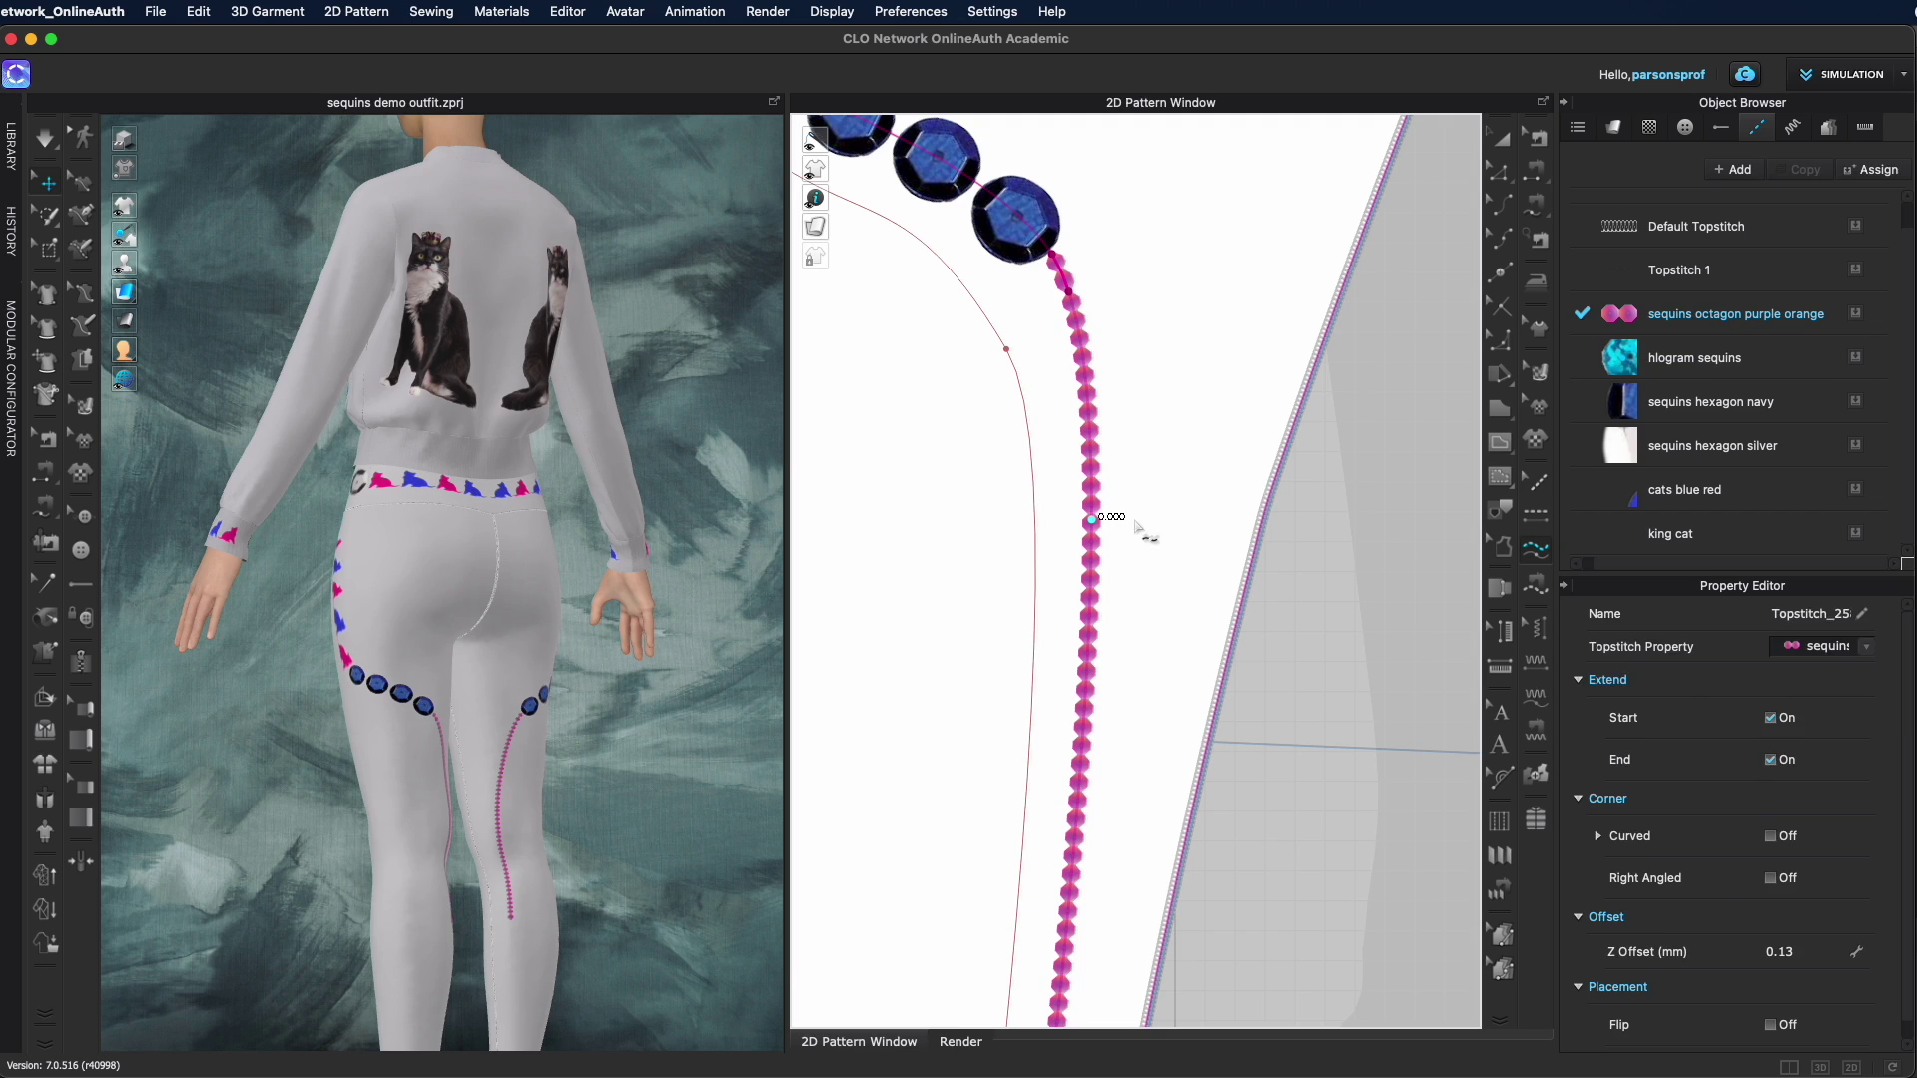
# Set the hlogram sequins offset to 1/8 in and apply this topstitch to the lower segment of the same pants internal line
pyautogui.click(1695, 357)
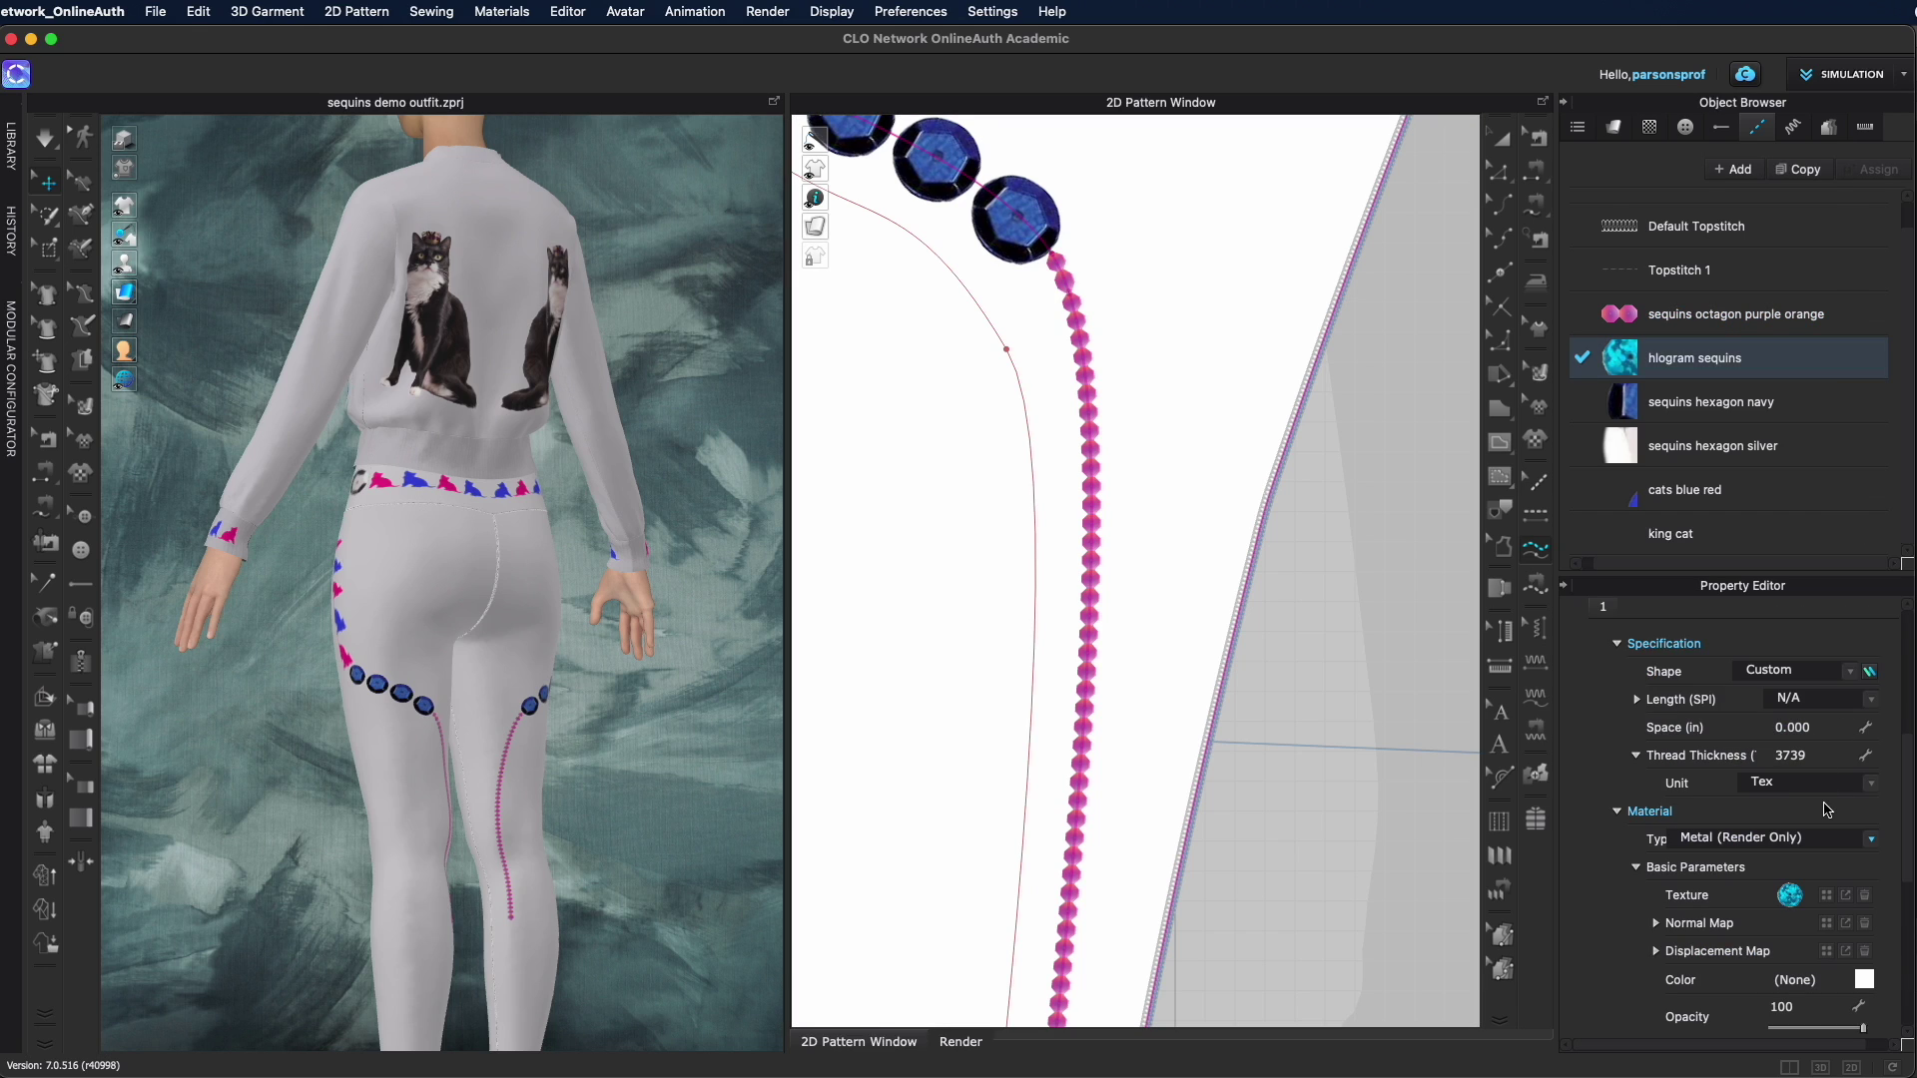
pyautogui.scroll(3, 1823, 757)
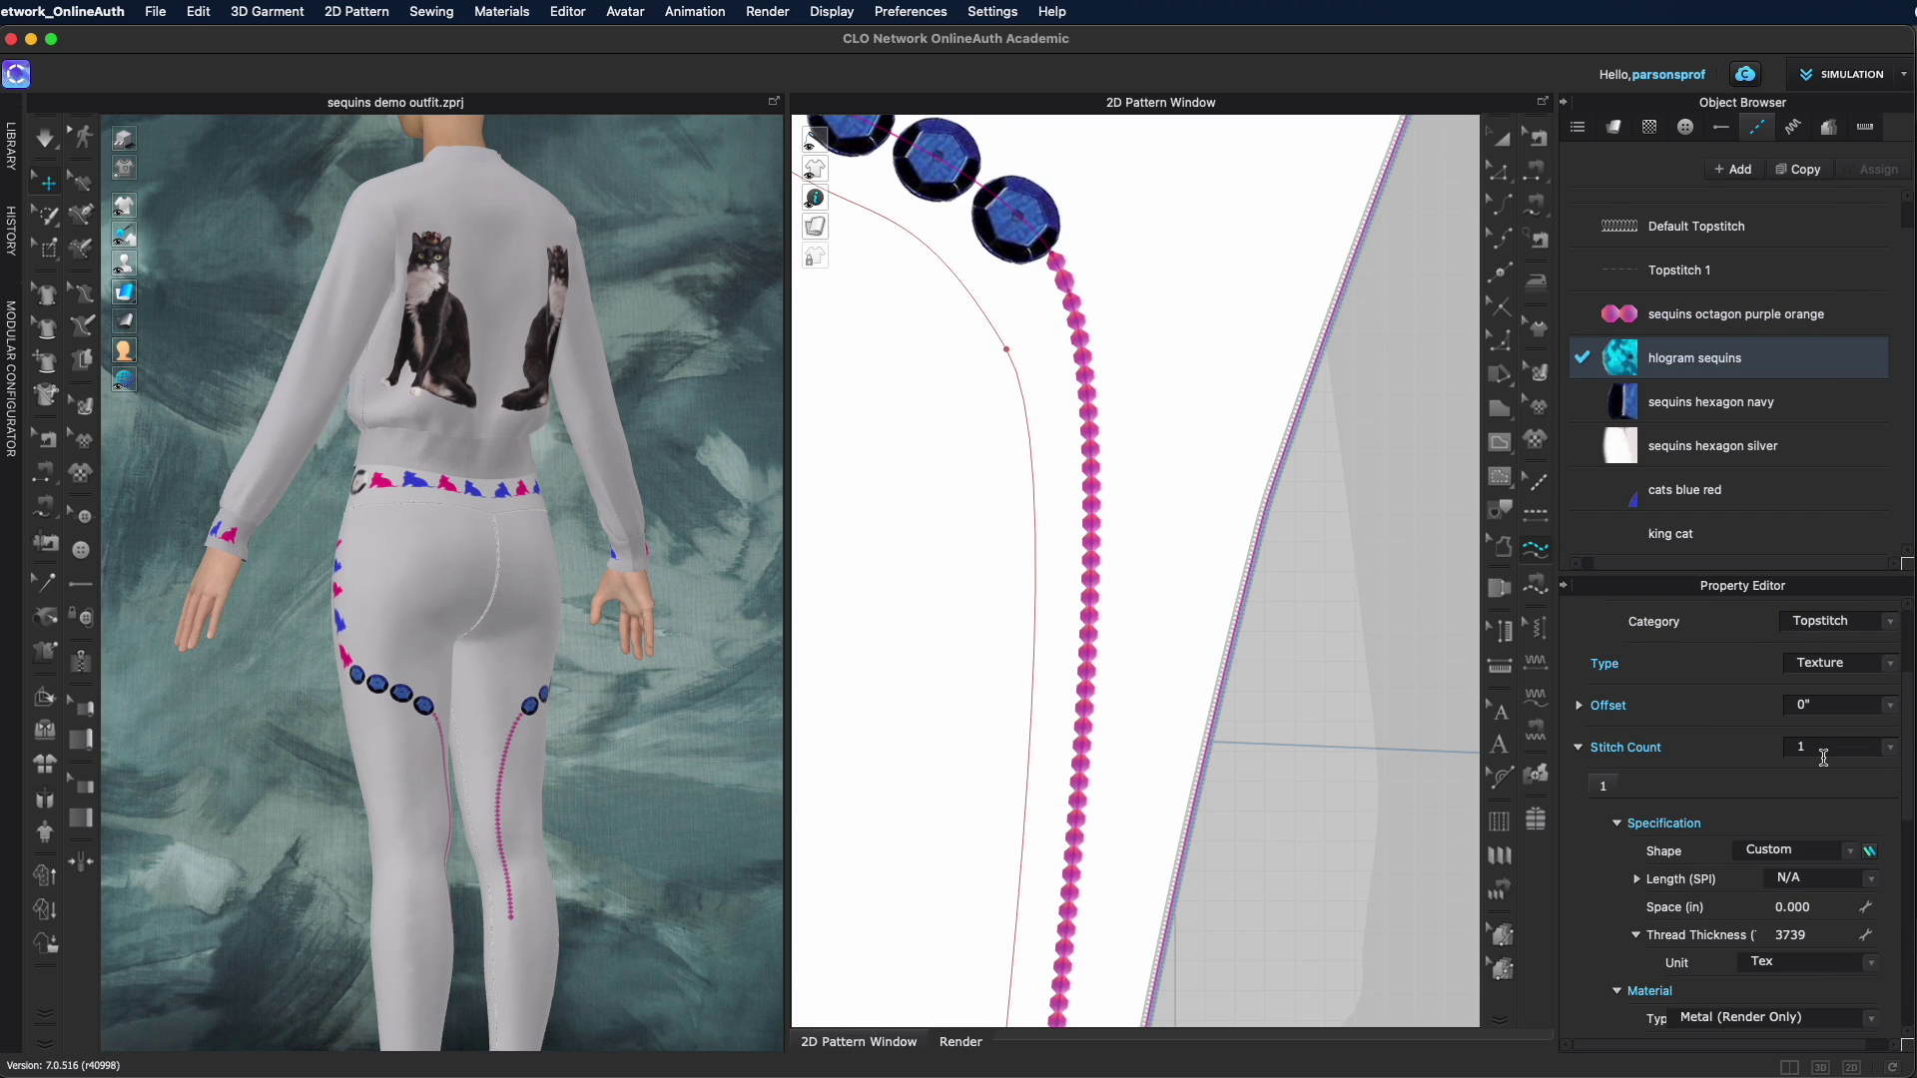
pyautogui.click(1890, 706)
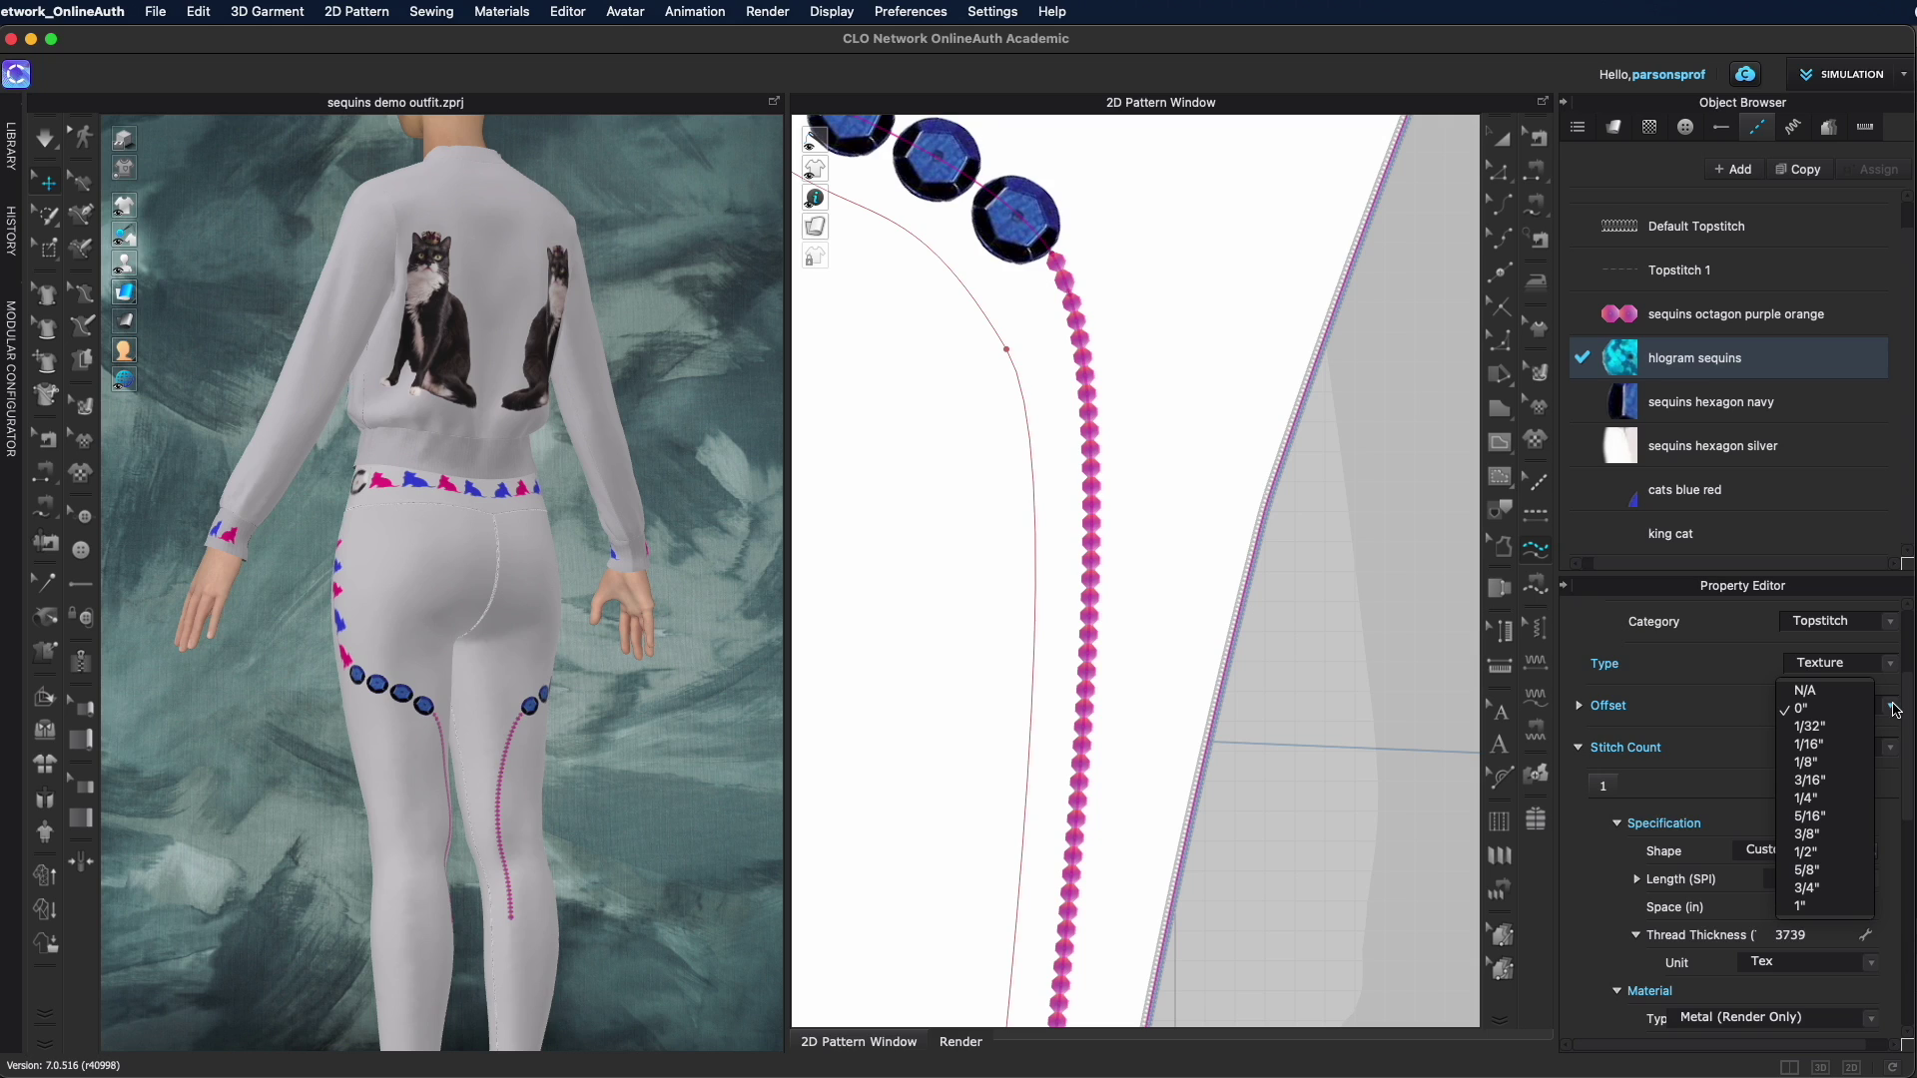
pyautogui.click(1819, 765)
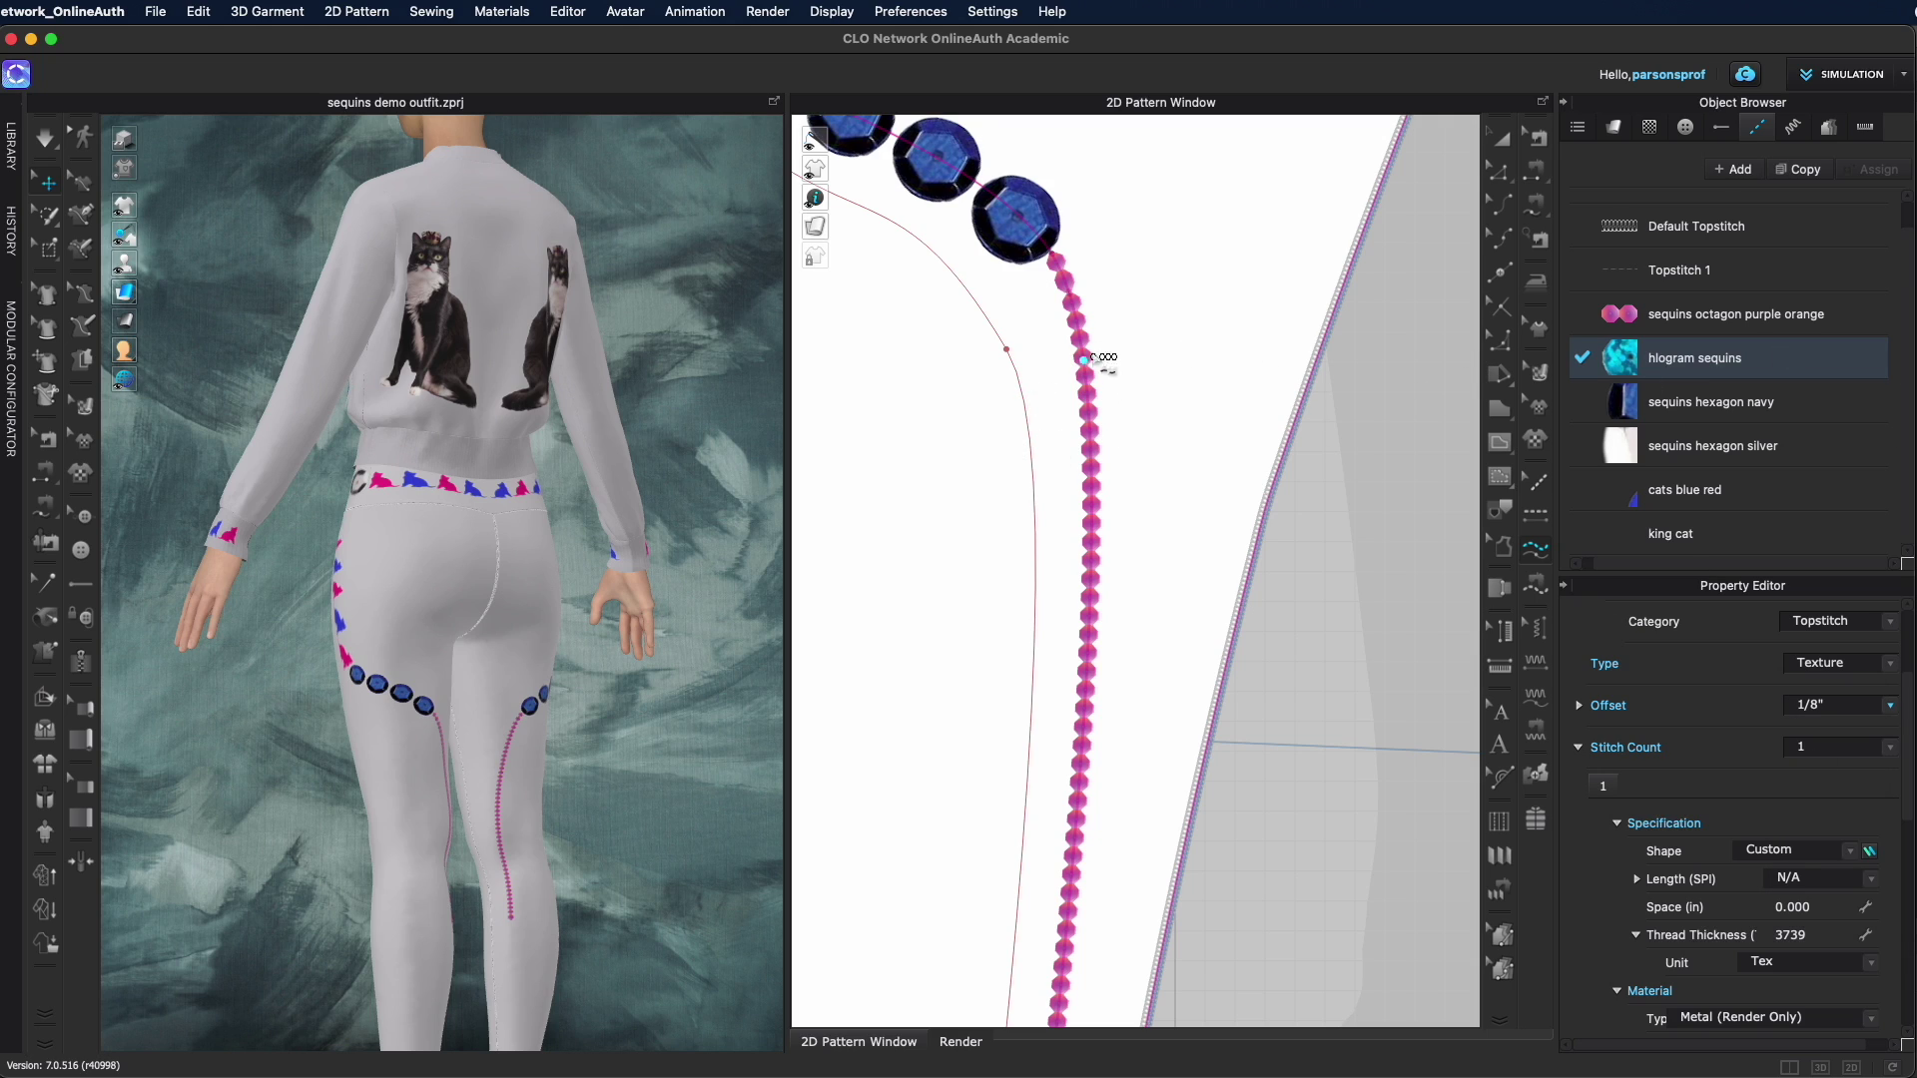
pyautogui.click(1536, 514)
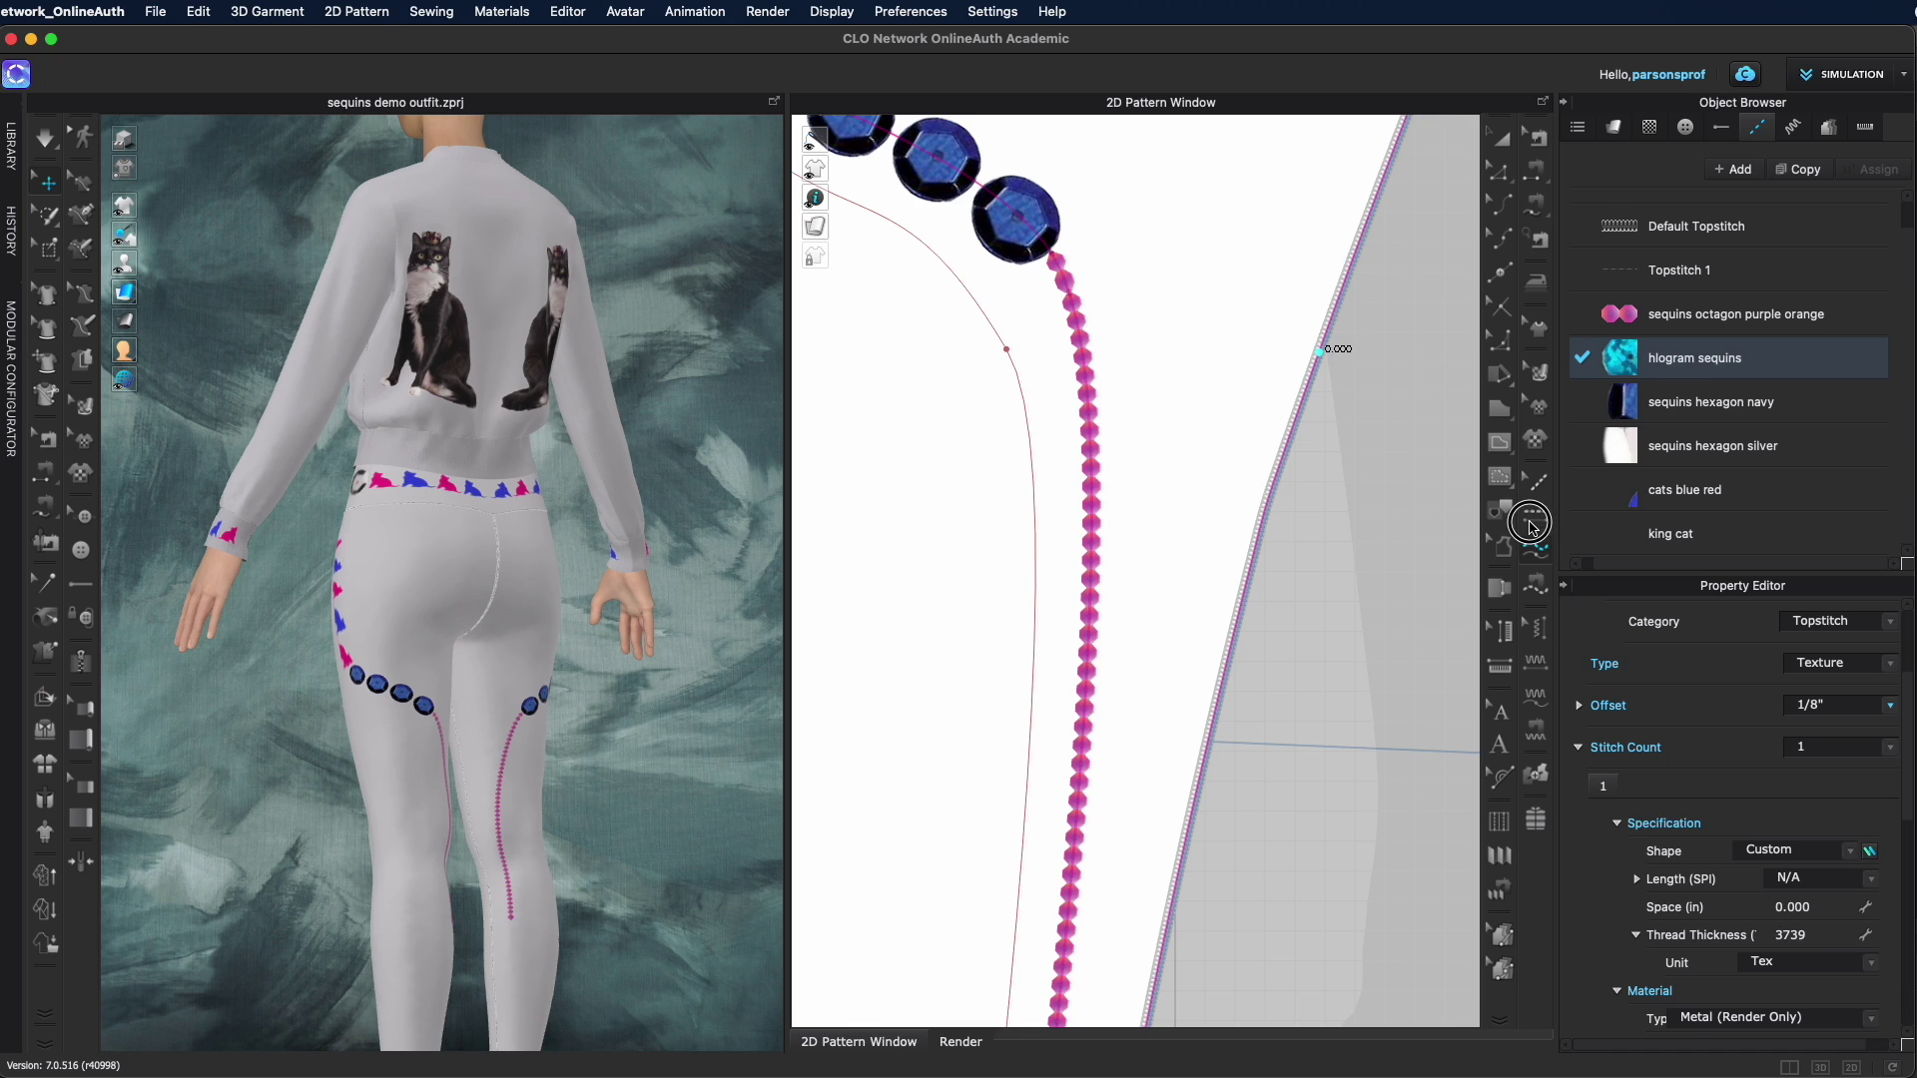
pyautogui.click(1098, 442)
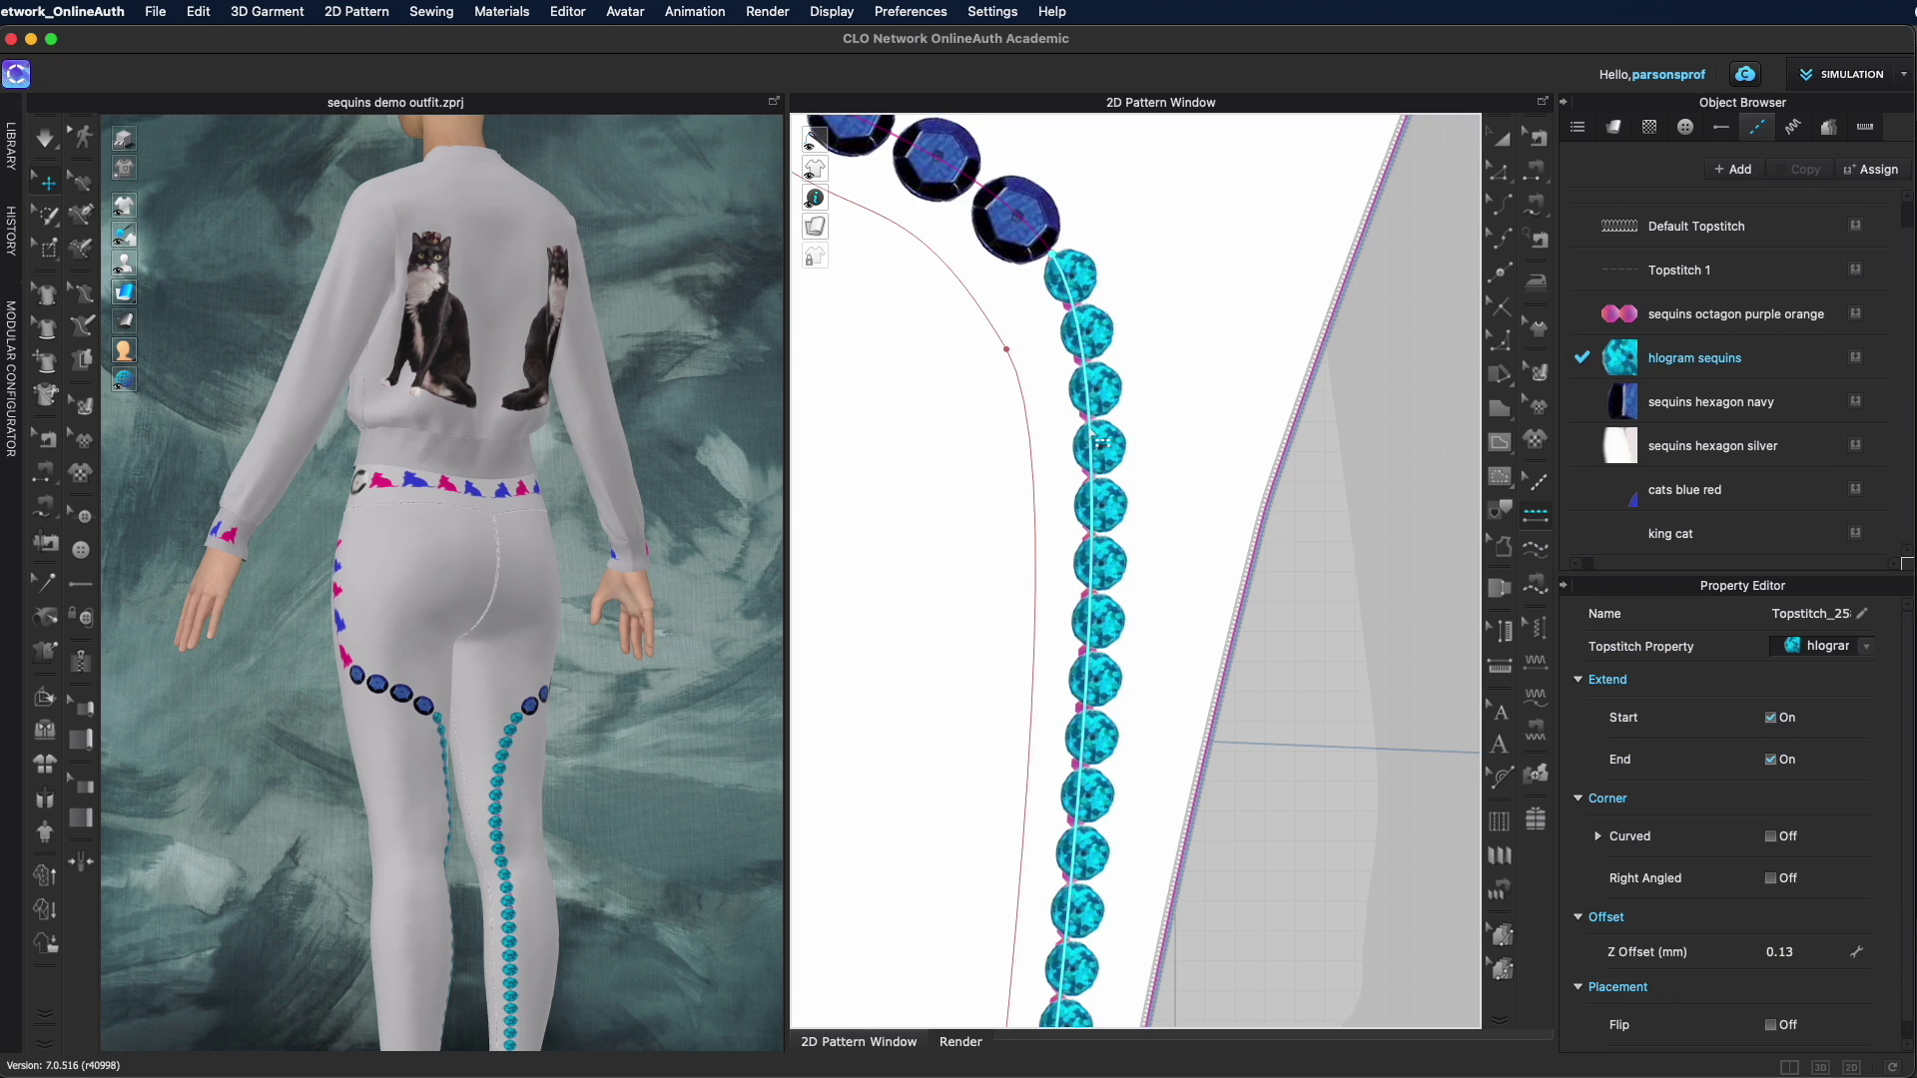
# Try a 1 in offset for the hlogram sequins topstitch beside the purple sequin row
pyautogui.scroll(5, 1095, 402)
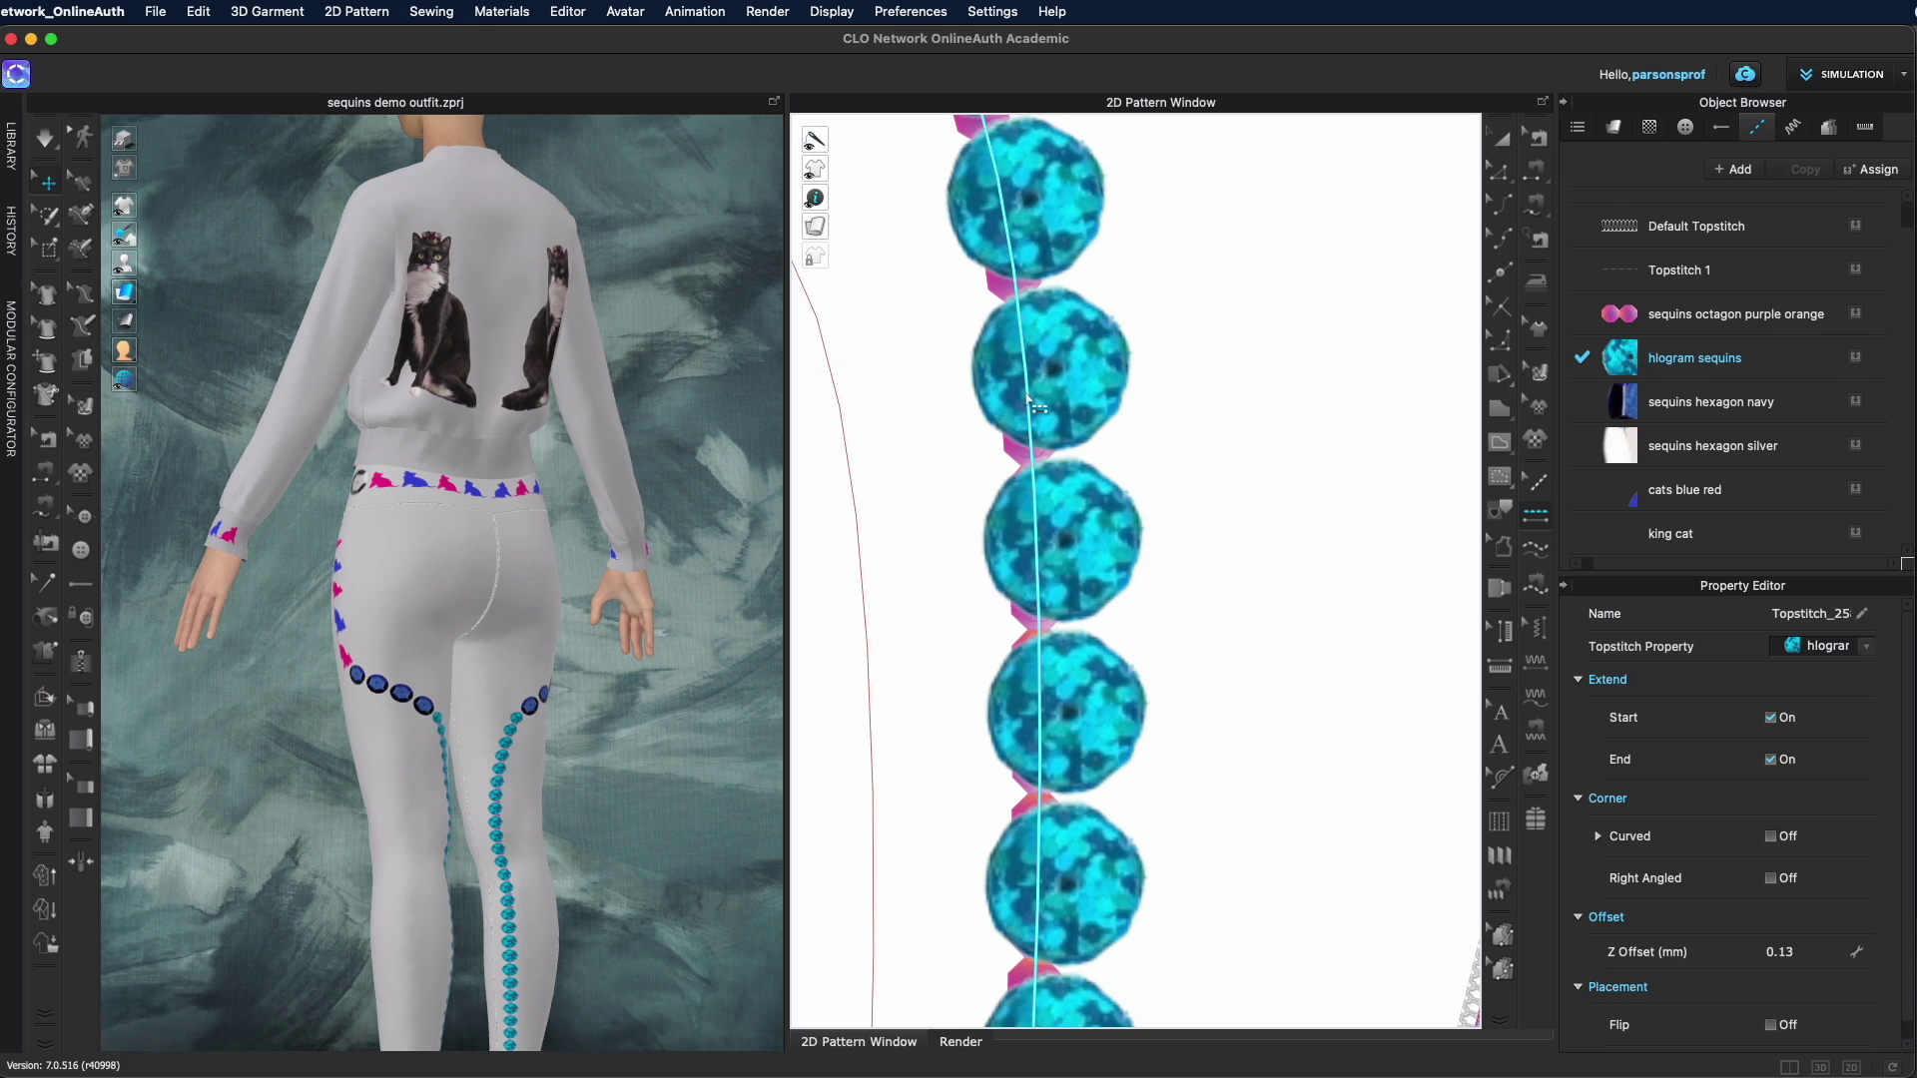
pyautogui.click(1791, 359)
pyautogui.click(1890, 706)
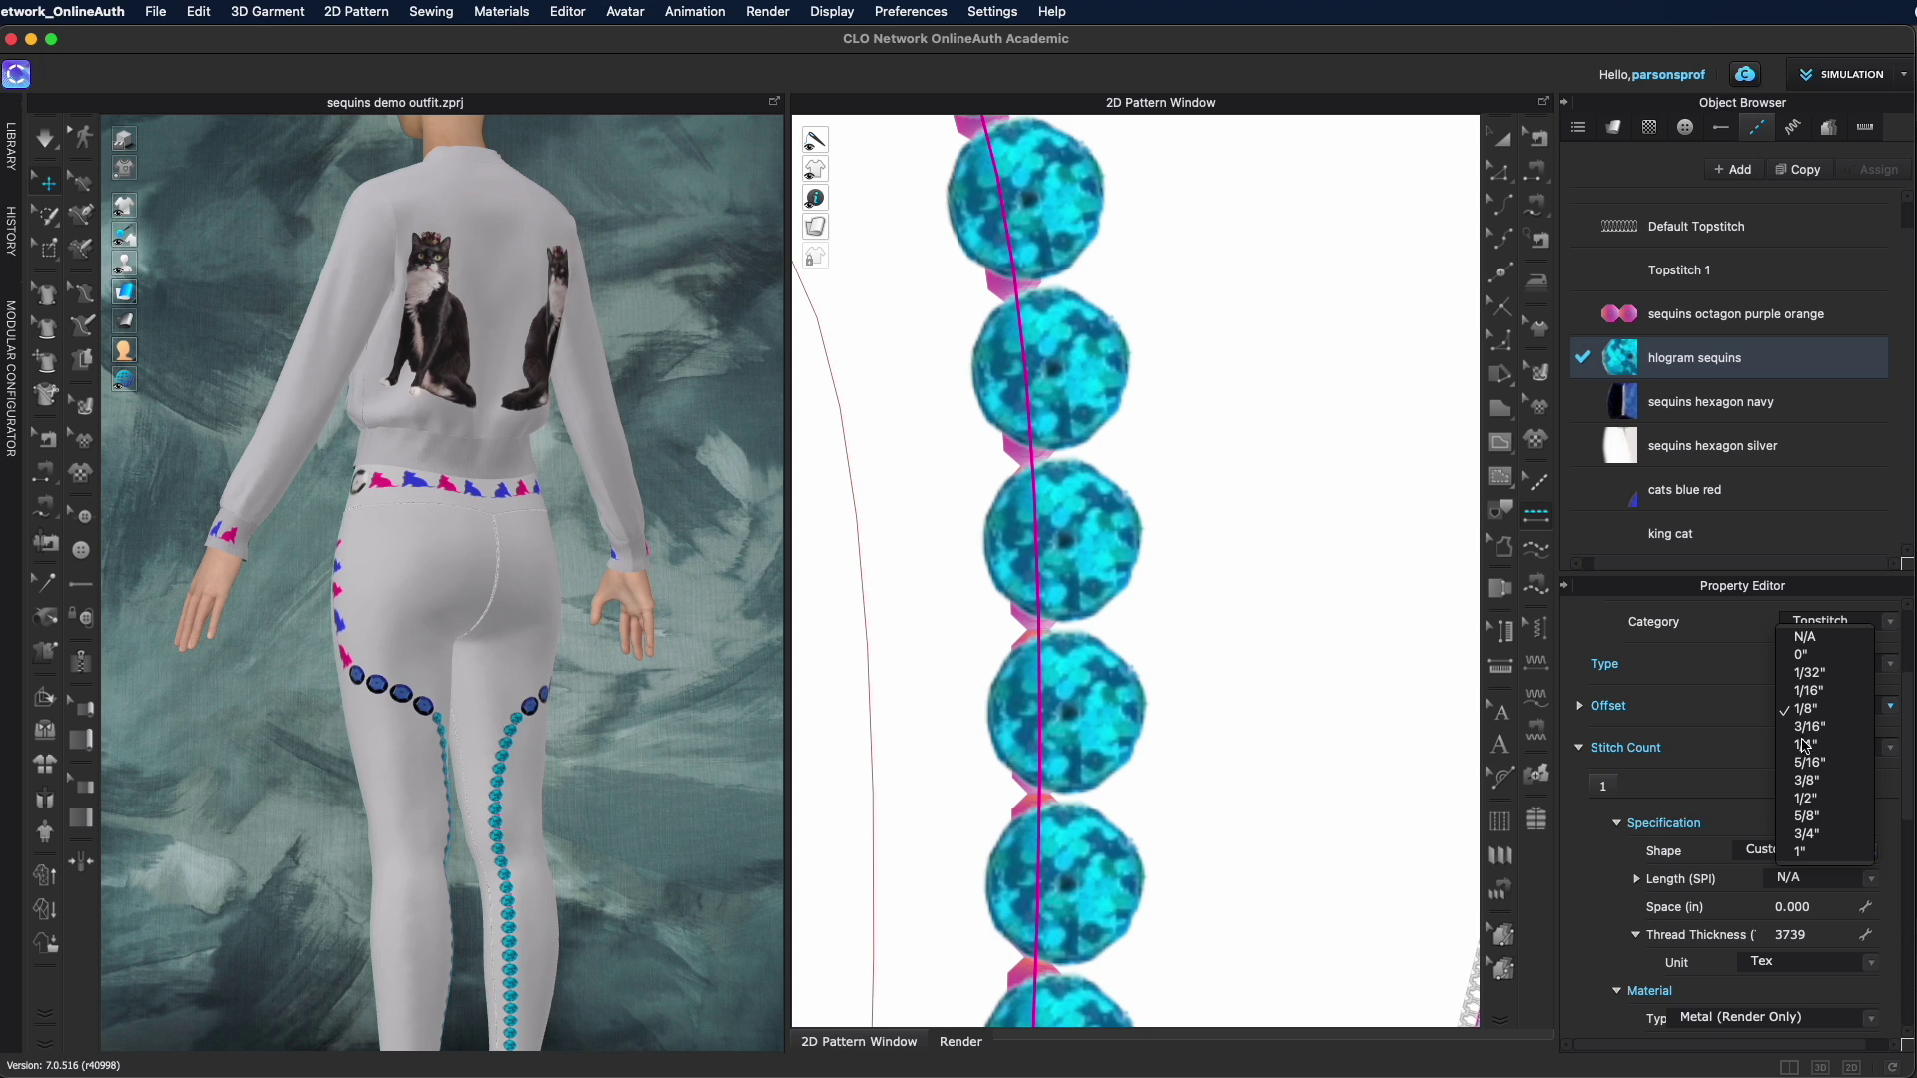
pyautogui.click(1802, 852)
pyautogui.scroll(-3, 1320, 619)
pyautogui.scroll(-5, 1320, 619)
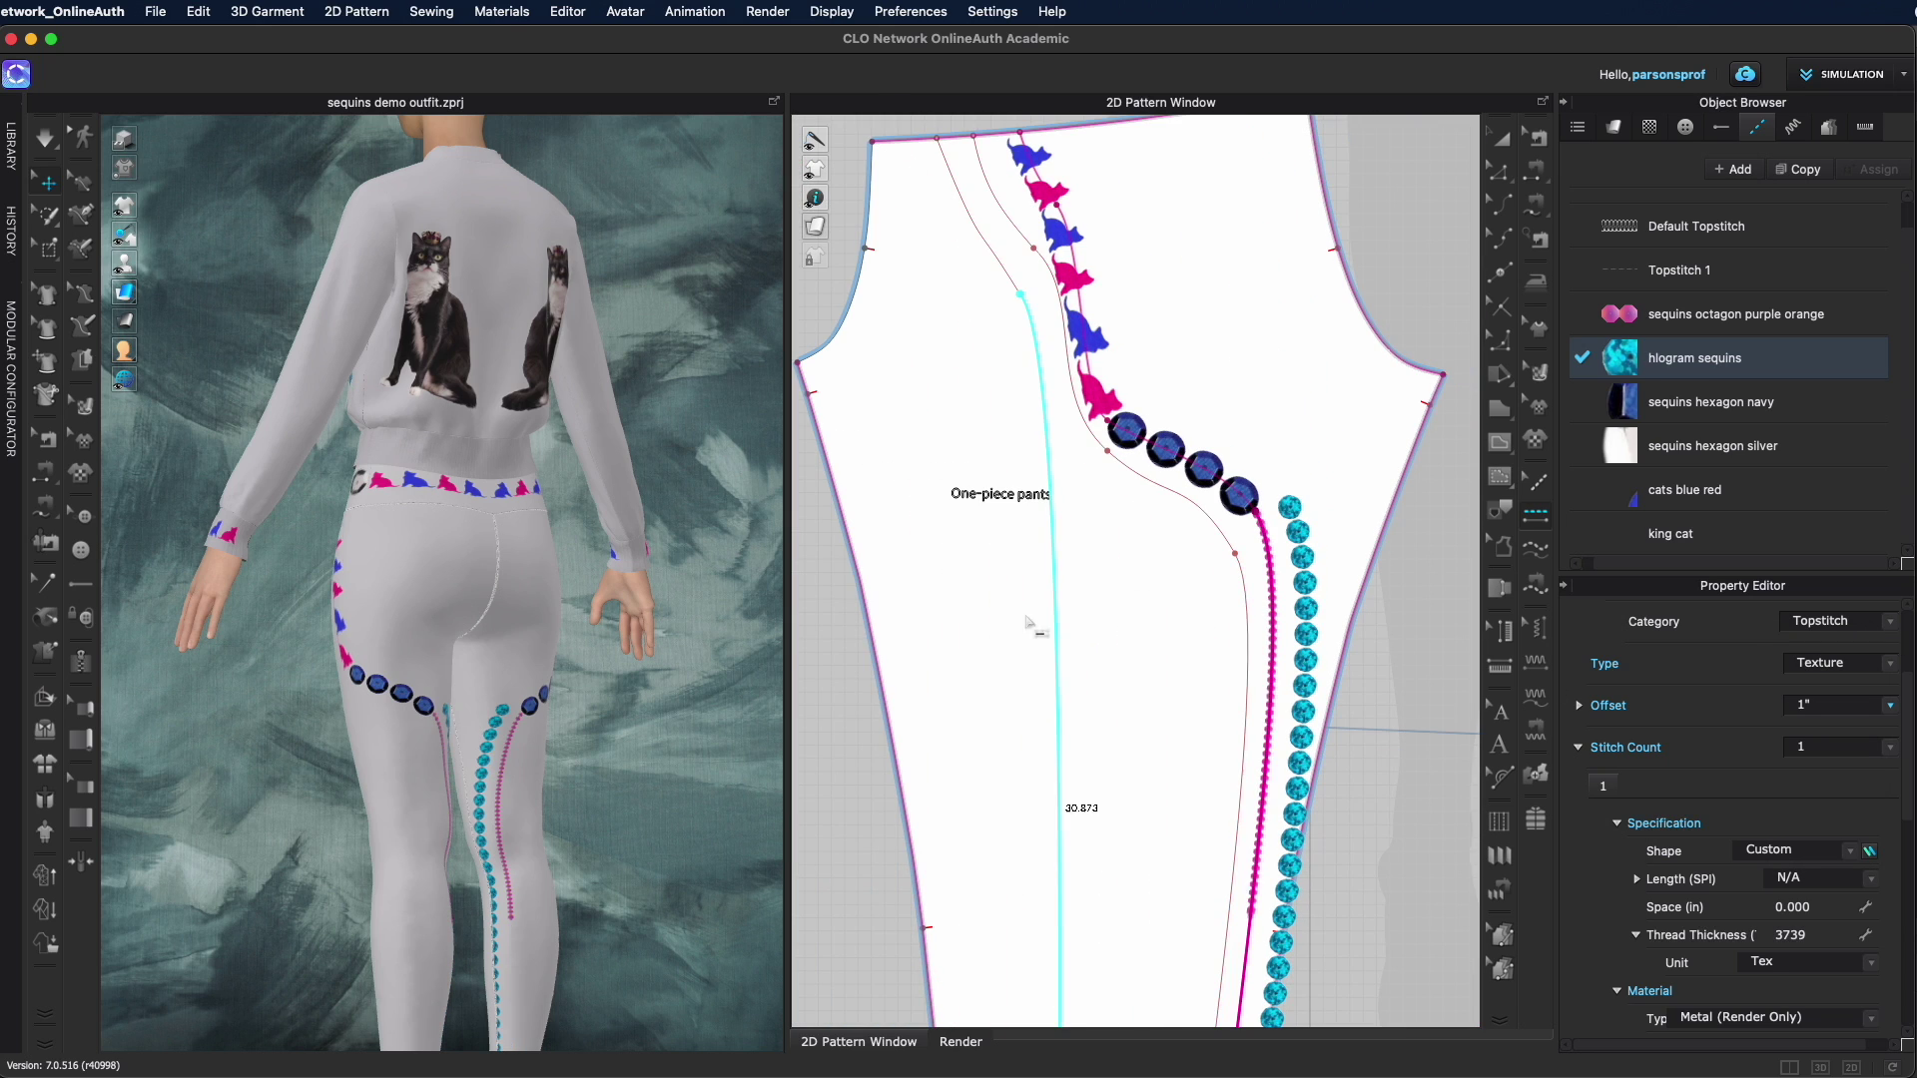
# Reduce the hlogram sequins offset to 3/4 in and finally to 5/8 in, and view the outfit from the front
pyautogui.click(1893, 707)
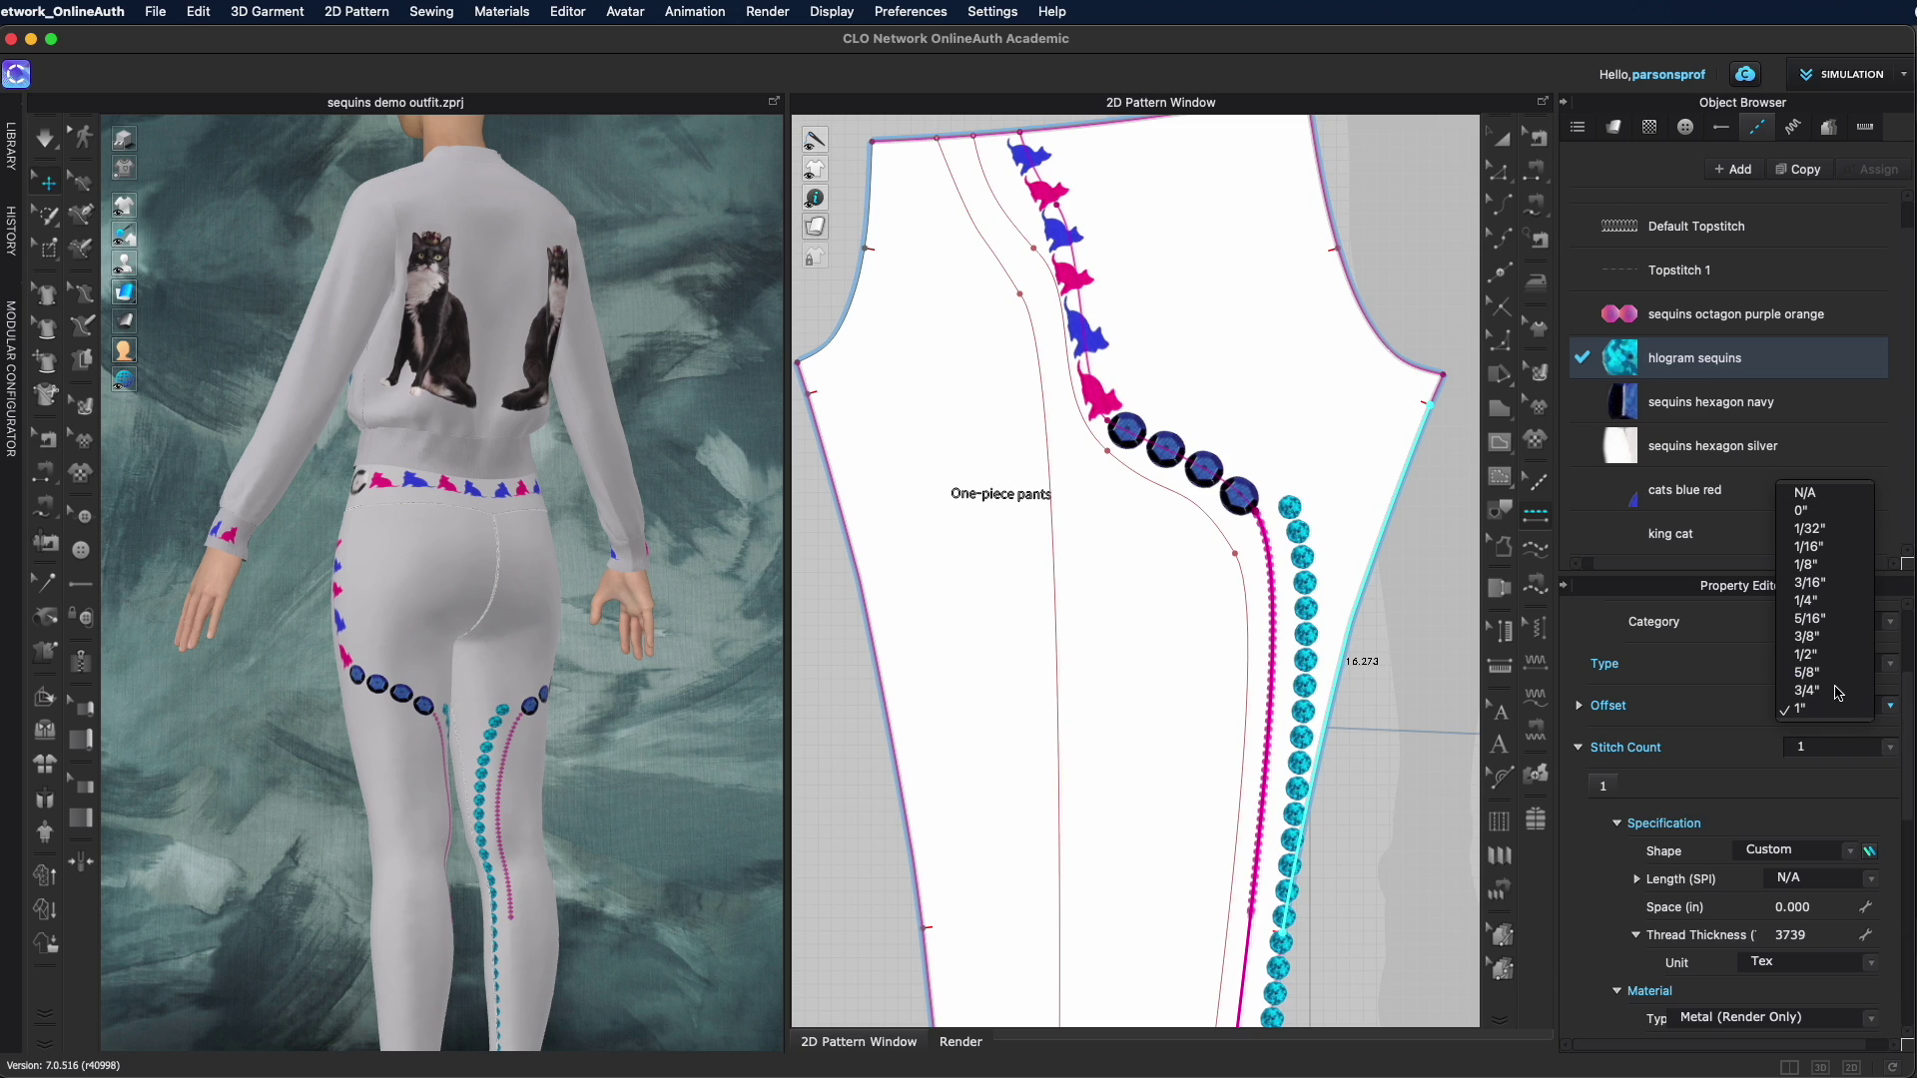
pyautogui.click(1832, 691)
pyautogui.click(1890, 707)
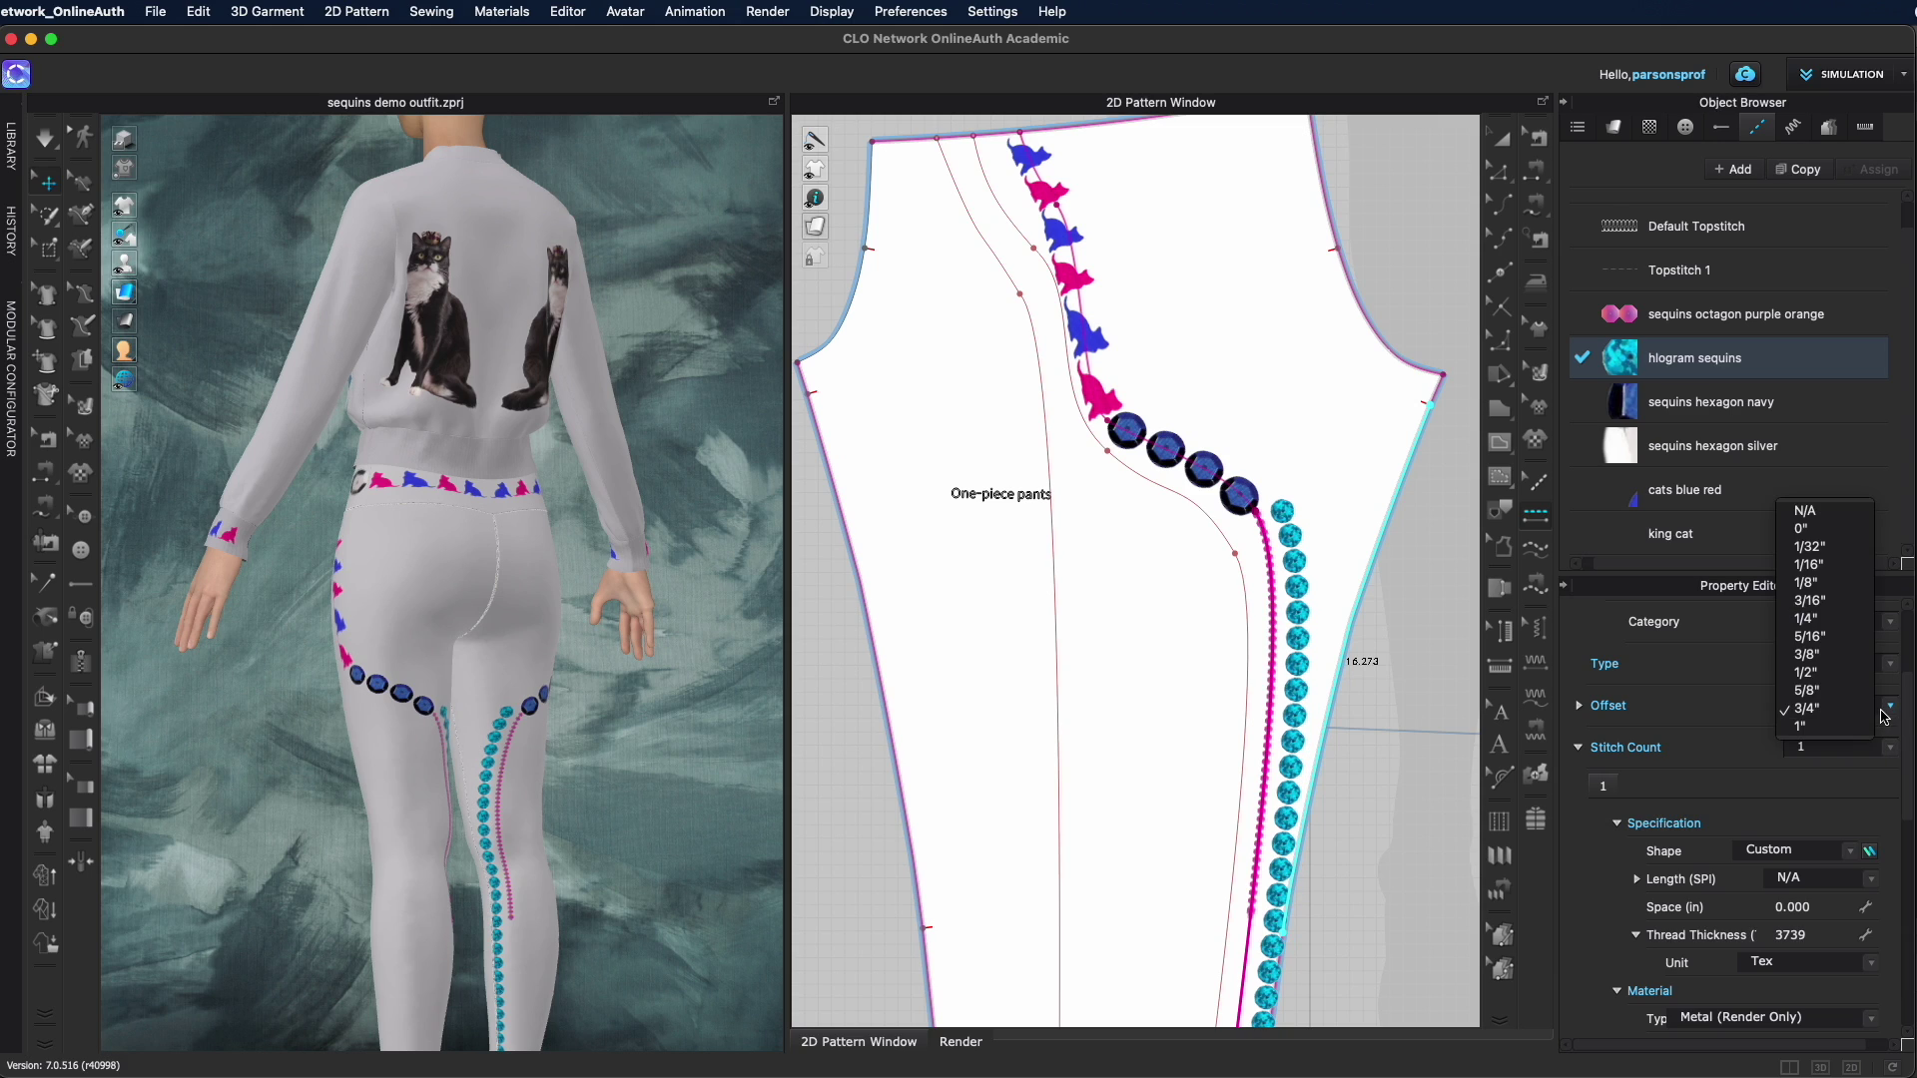
pyautogui.click(1833, 669)
pyautogui.click(834, 621)
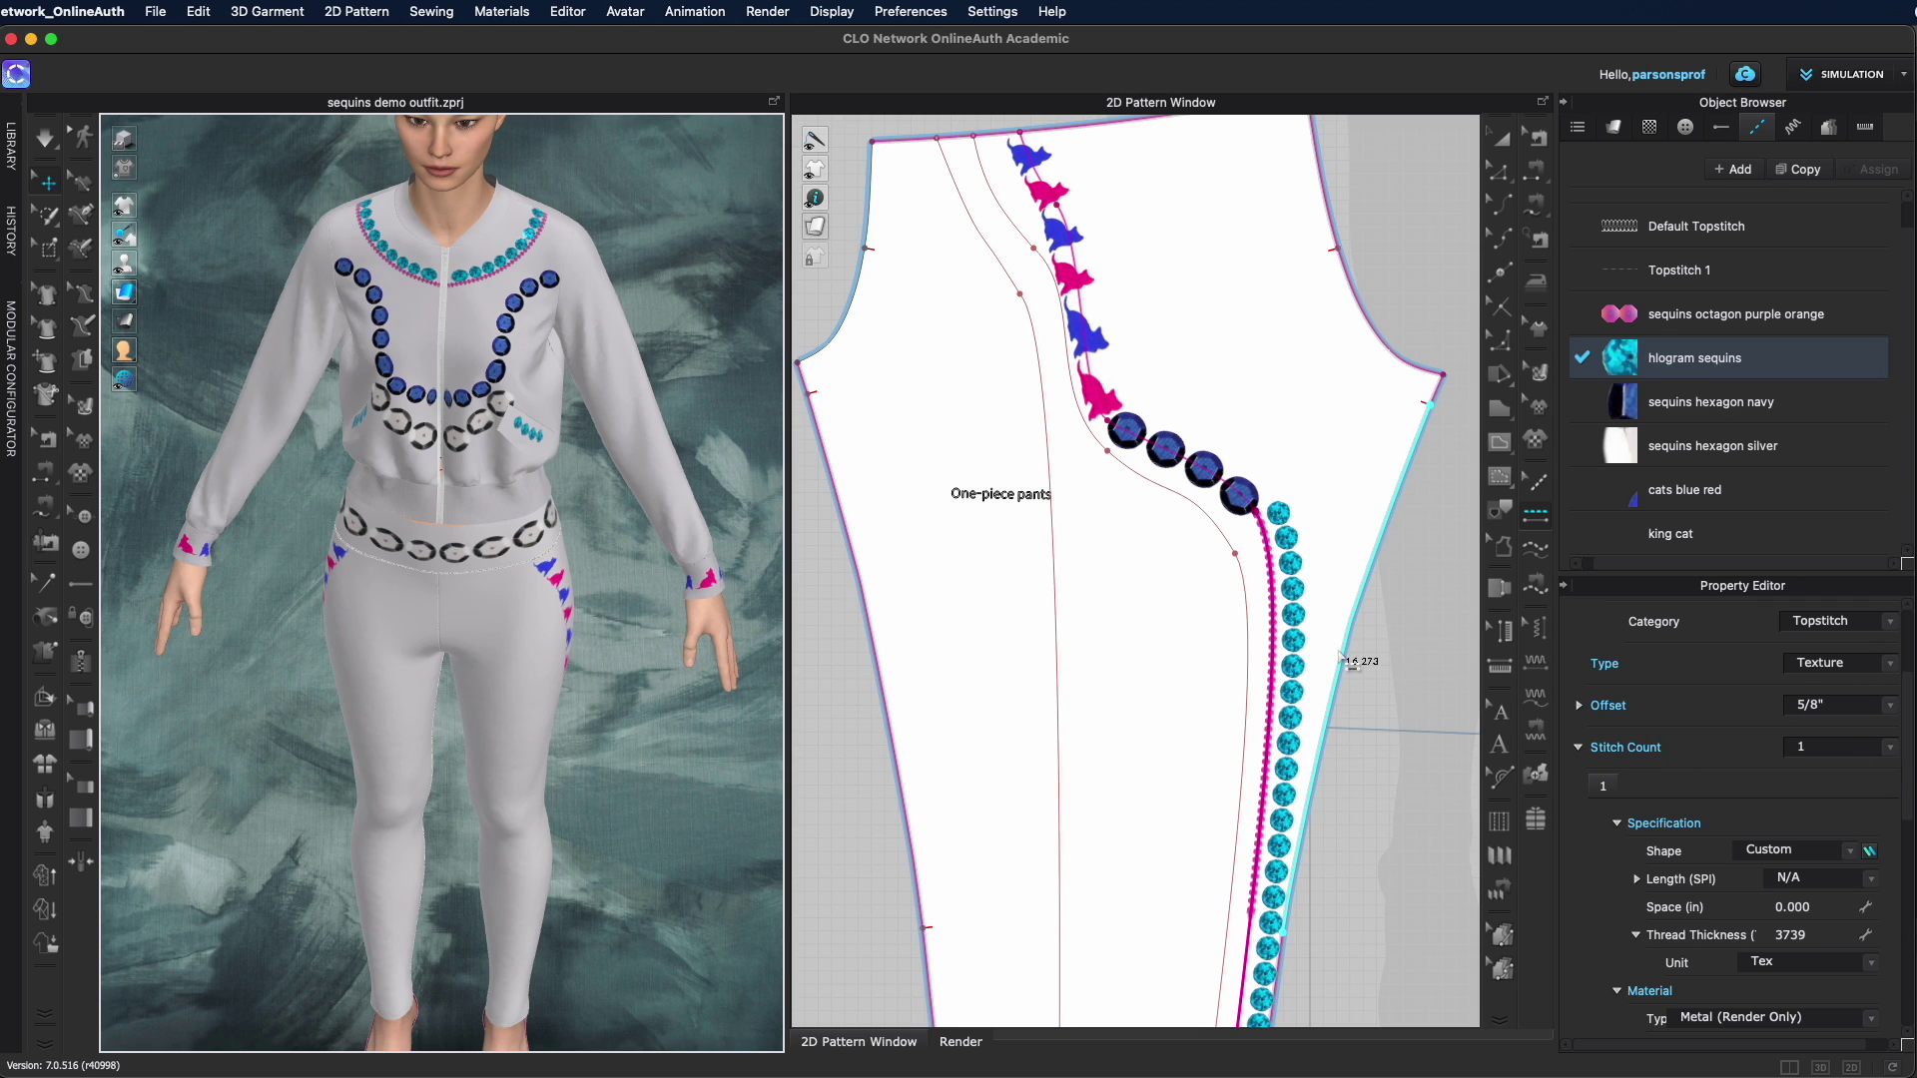
# Duplicate the hlogram sequins topstitch and set the original topstitch's offset to 0 in
pyautogui.scroll(3, 1358, 665)
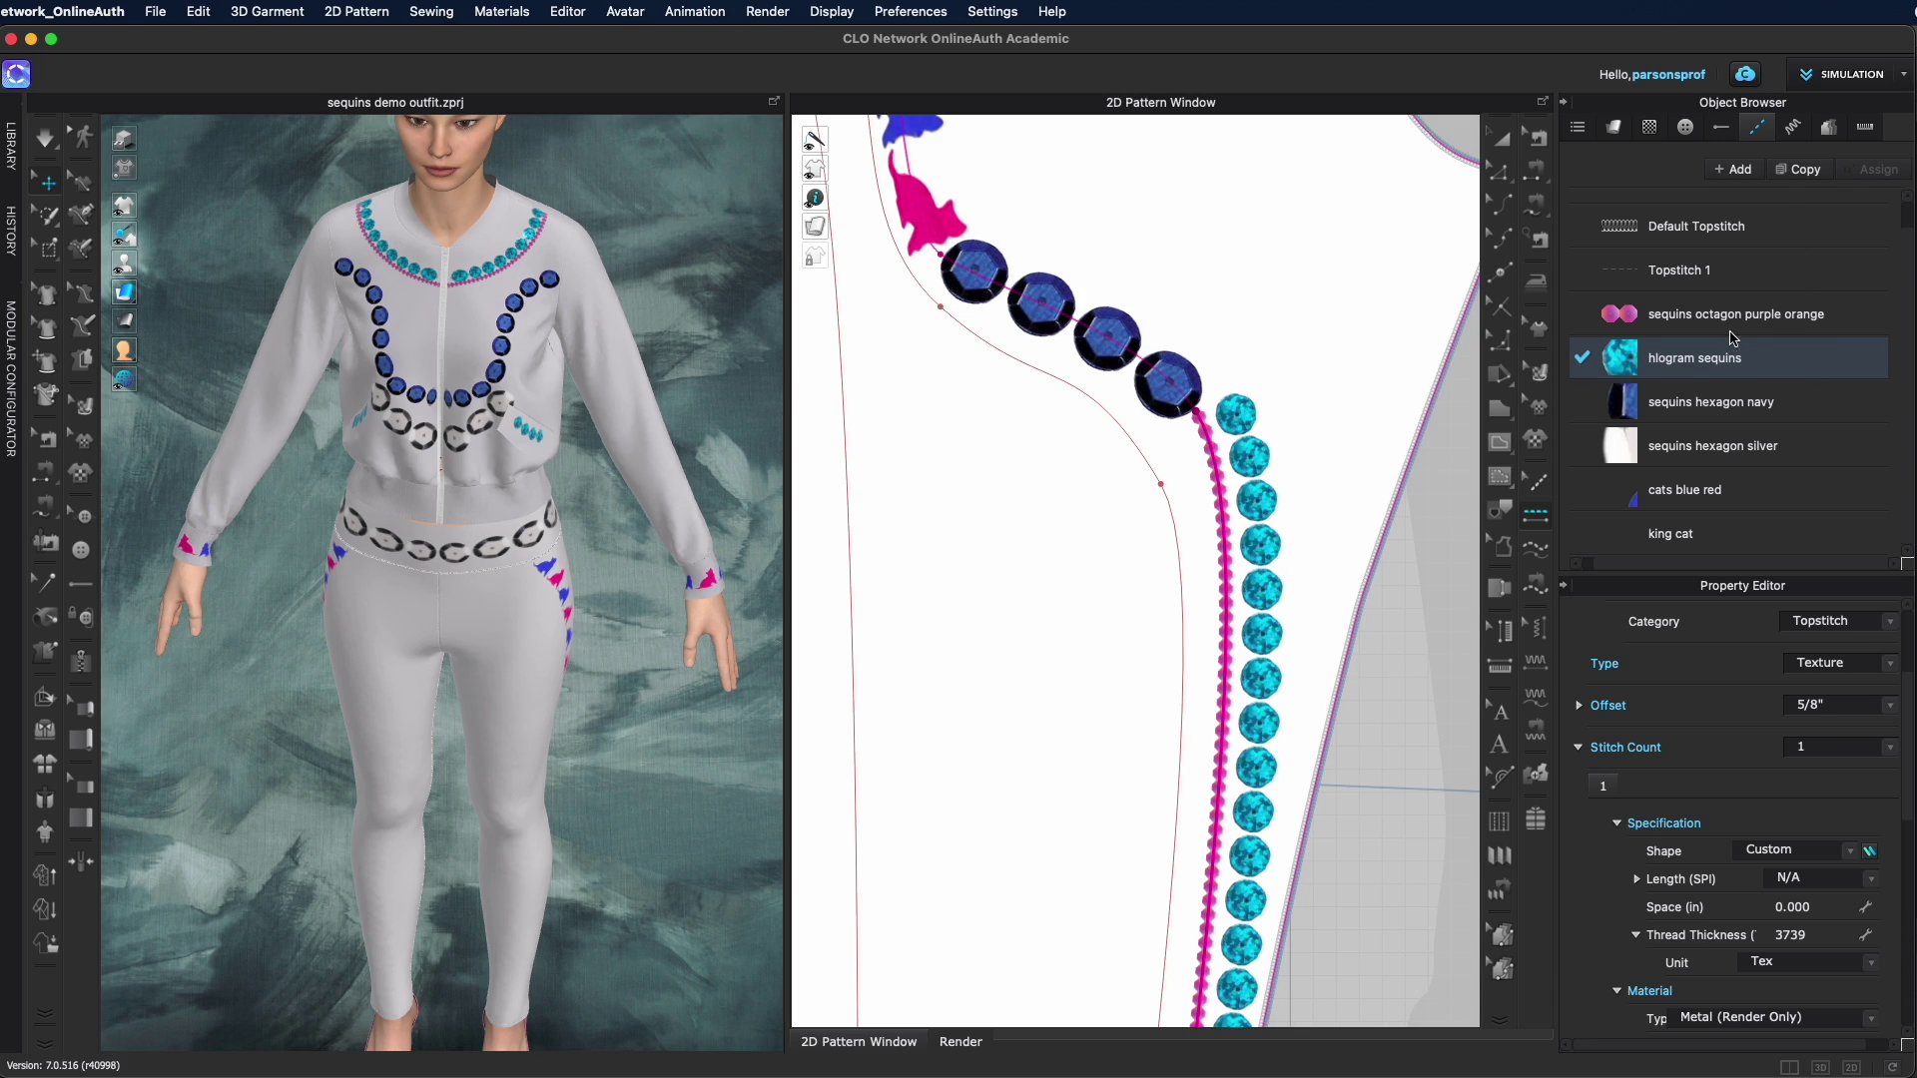
pyautogui.click(1803, 170)
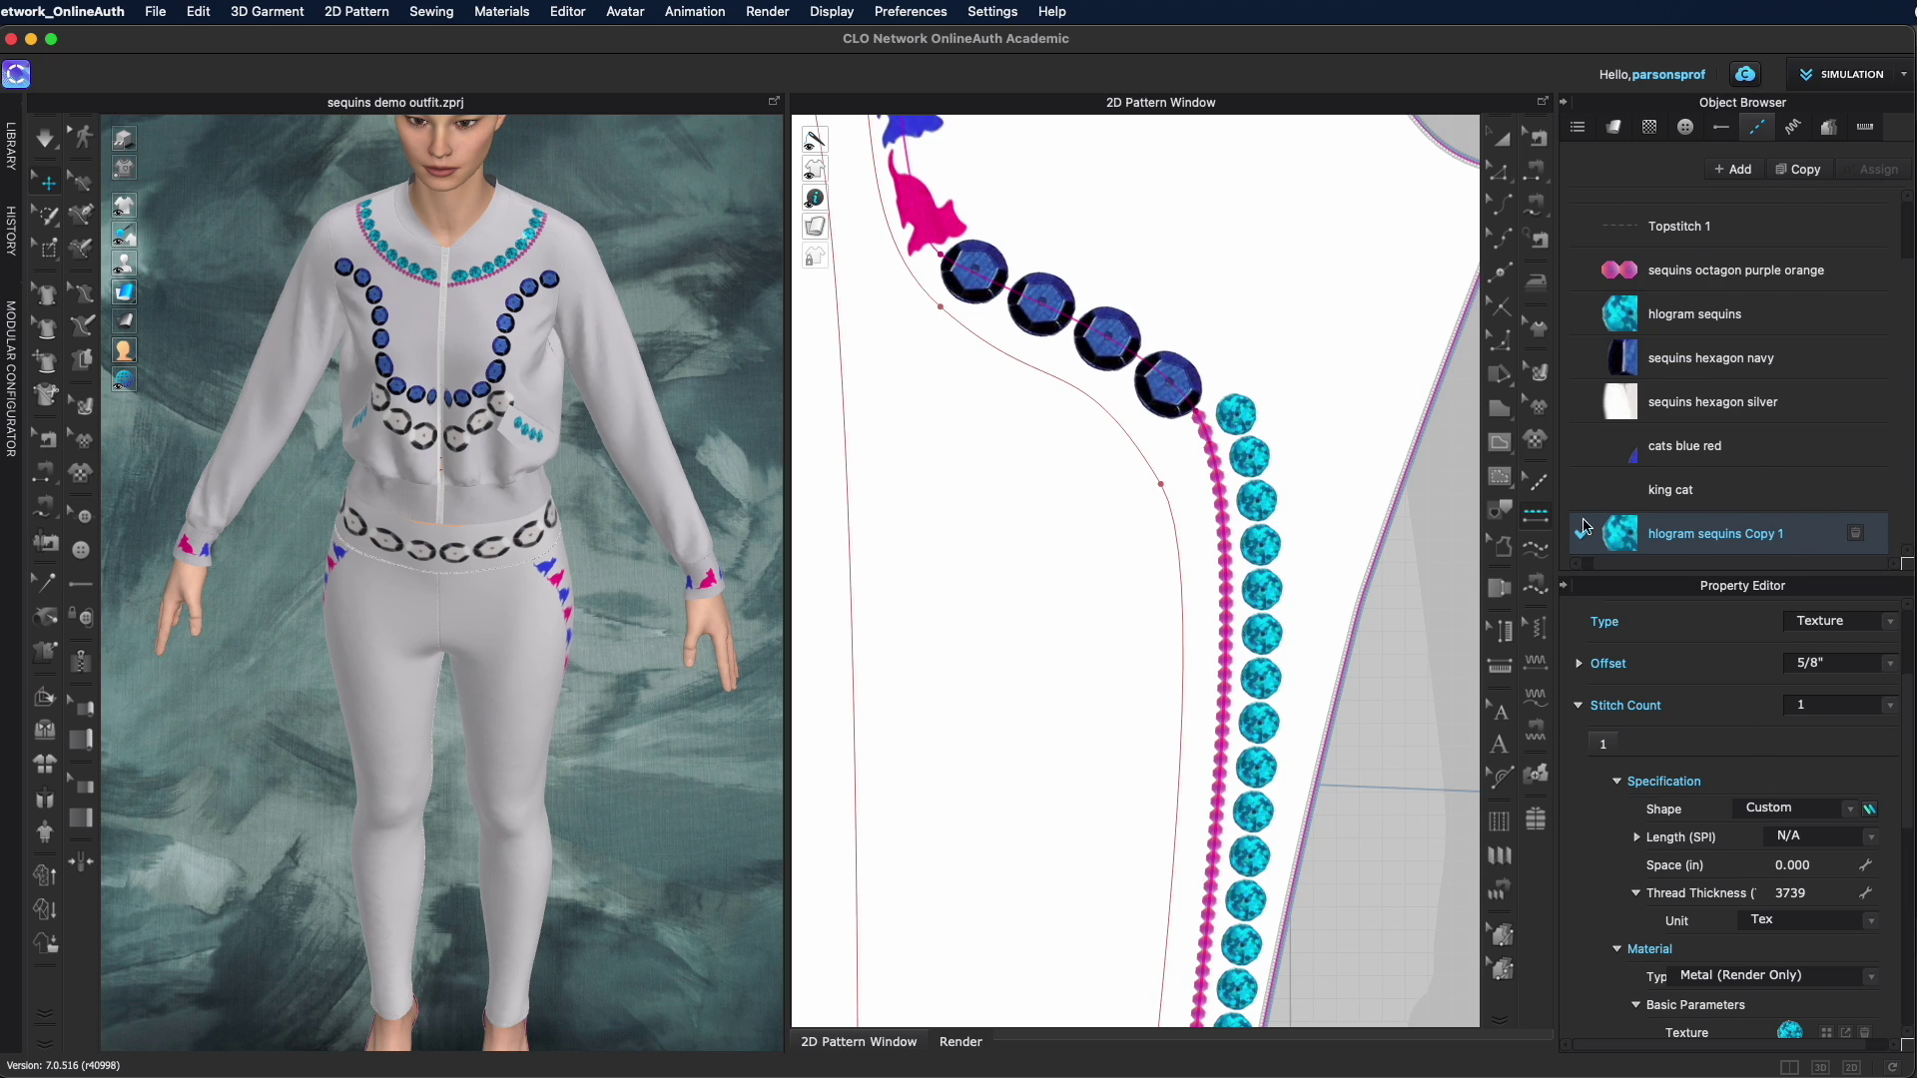
pyautogui.click(1842, 315)
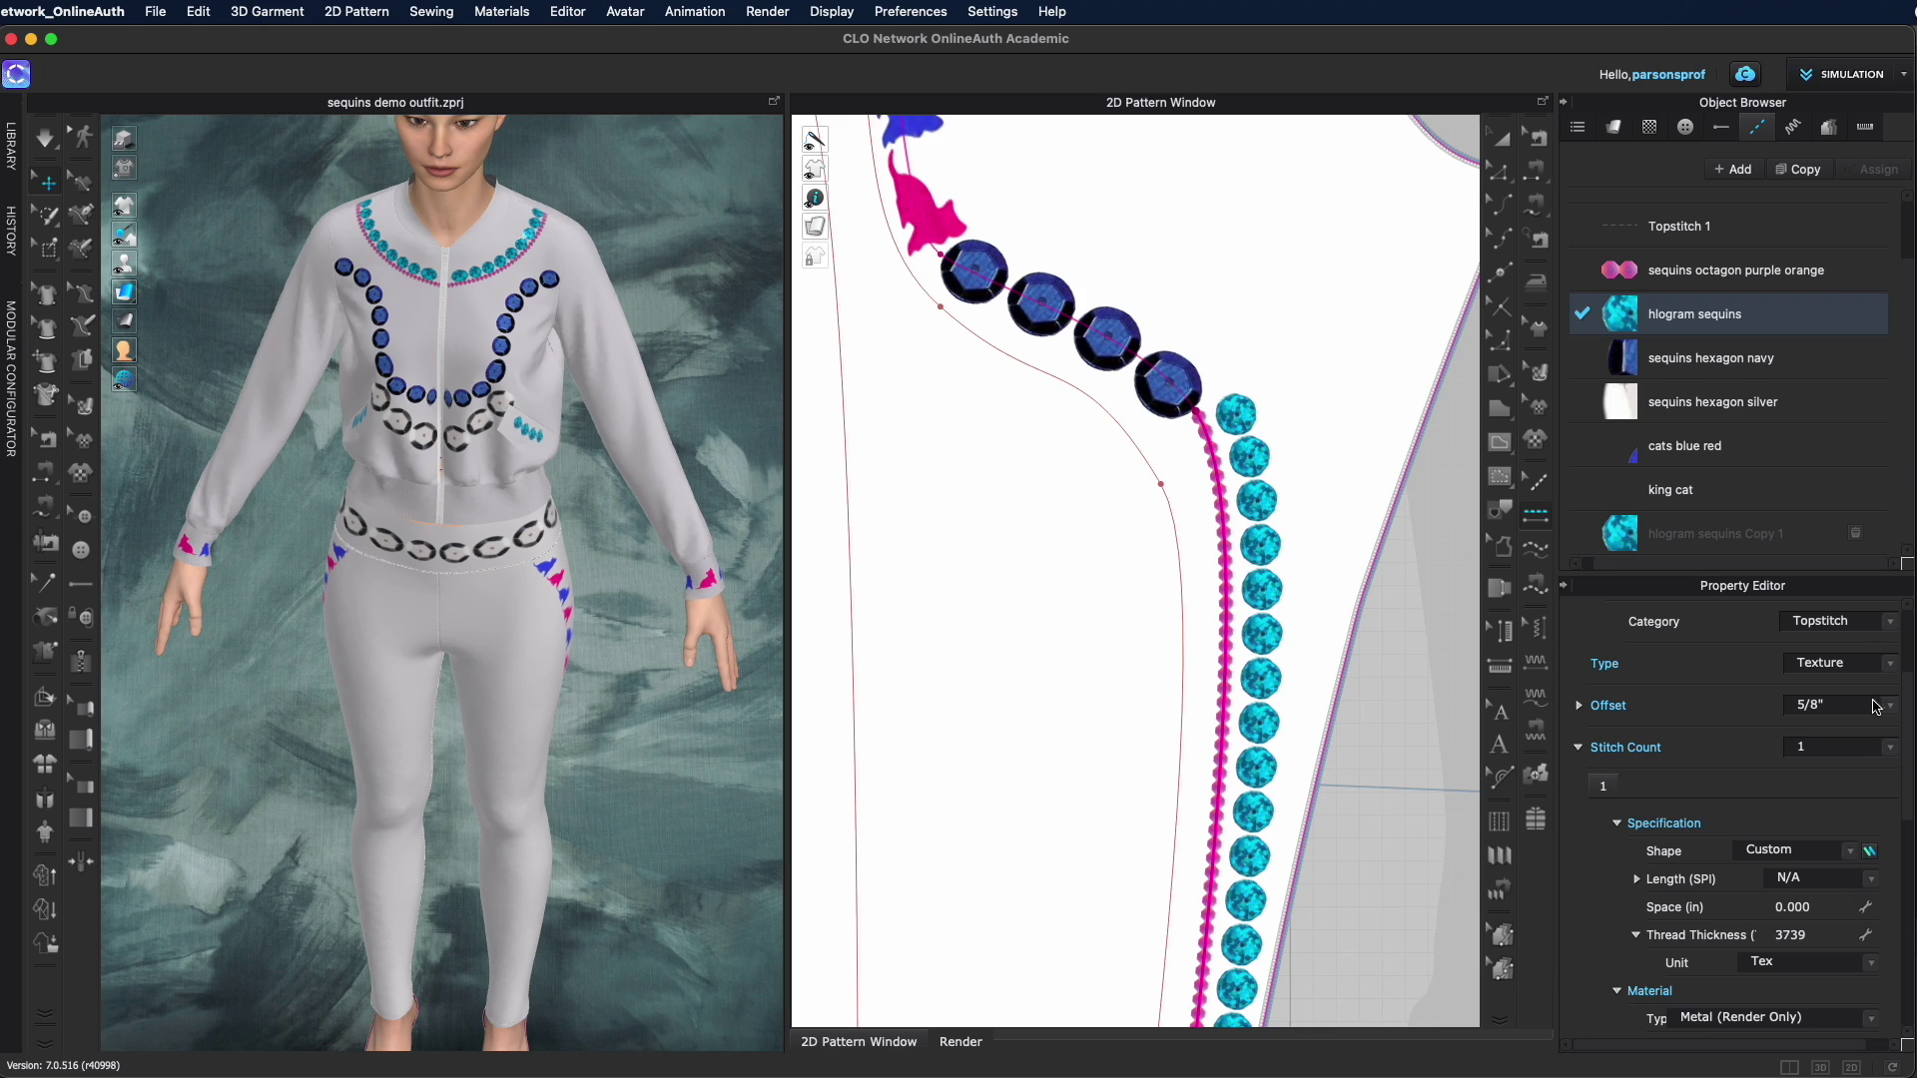
pyautogui.click(1890, 706)
pyautogui.click(1802, 546)
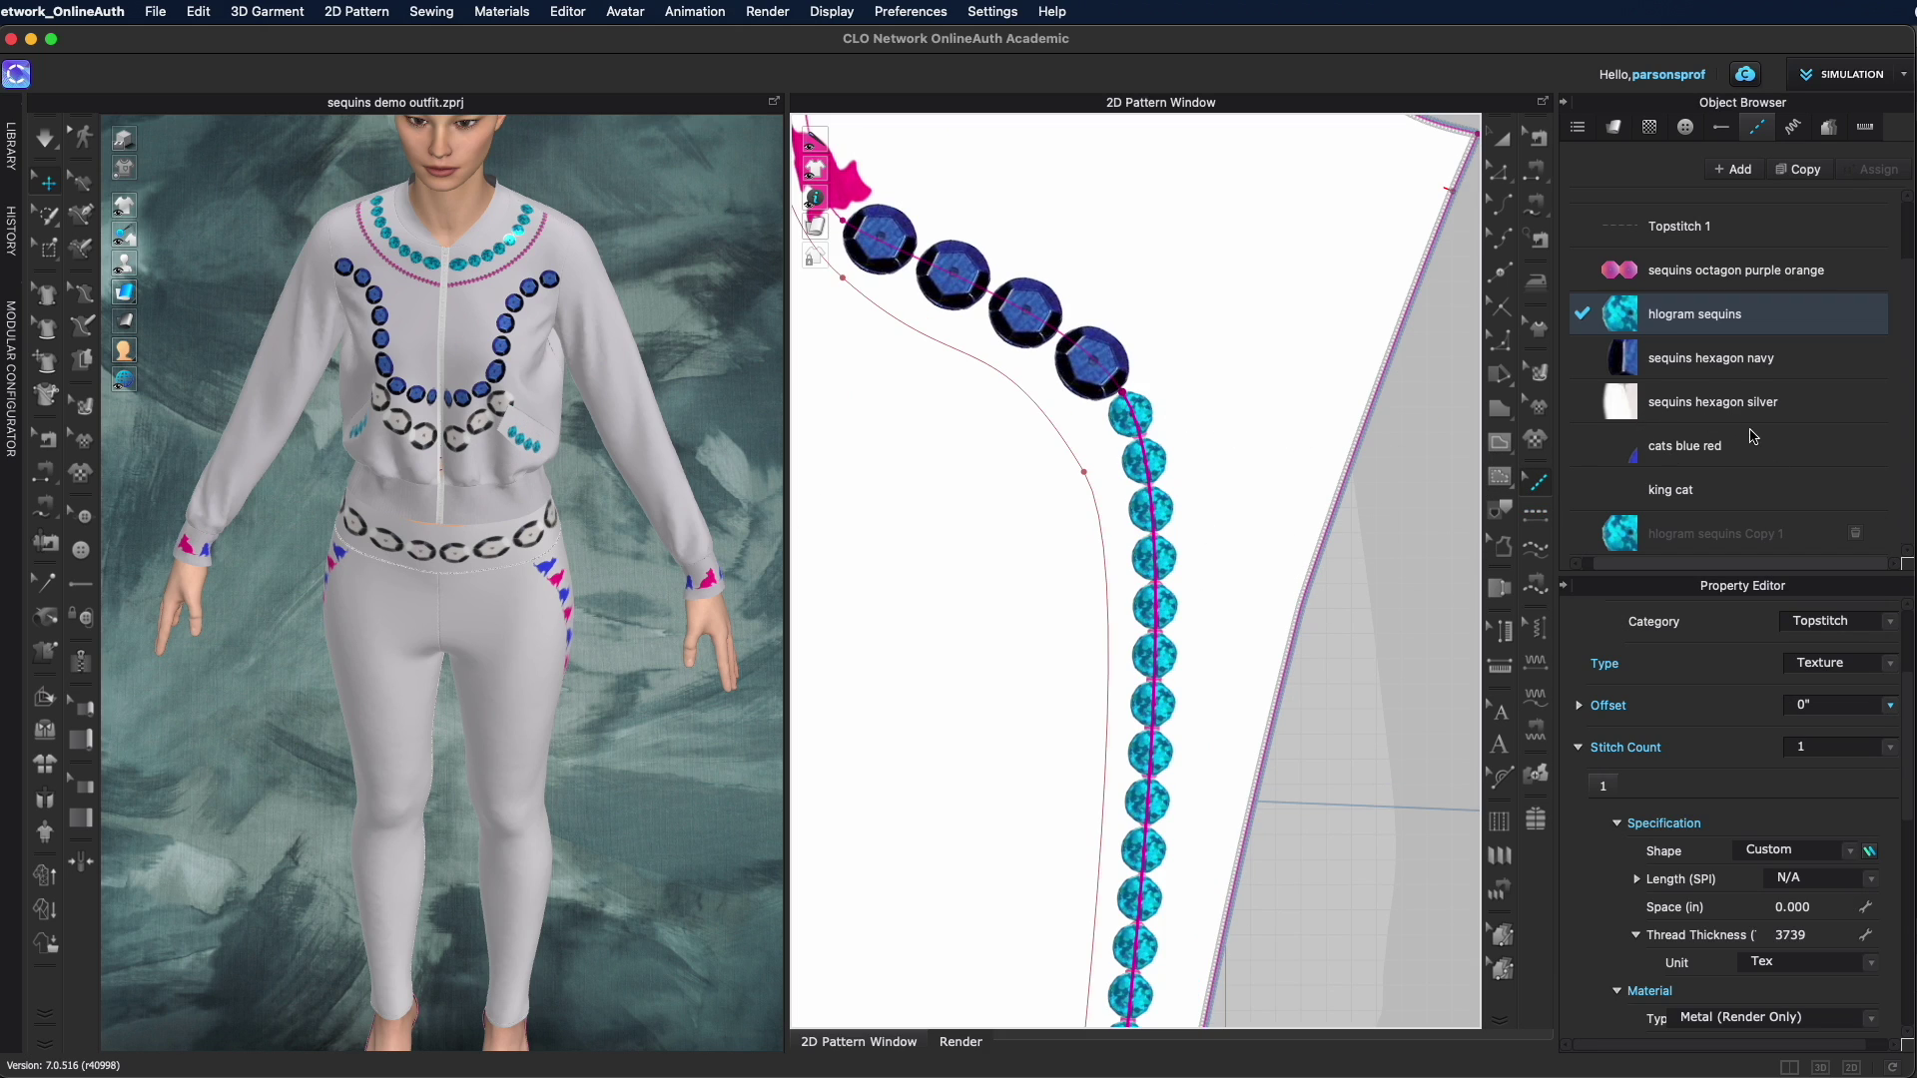
# Apply the hlogram sequins Copy 1 topstitch with 5/8 in offset to the lower and upper segments of the pants' other long internal line
pyautogui.click(1742, 539)
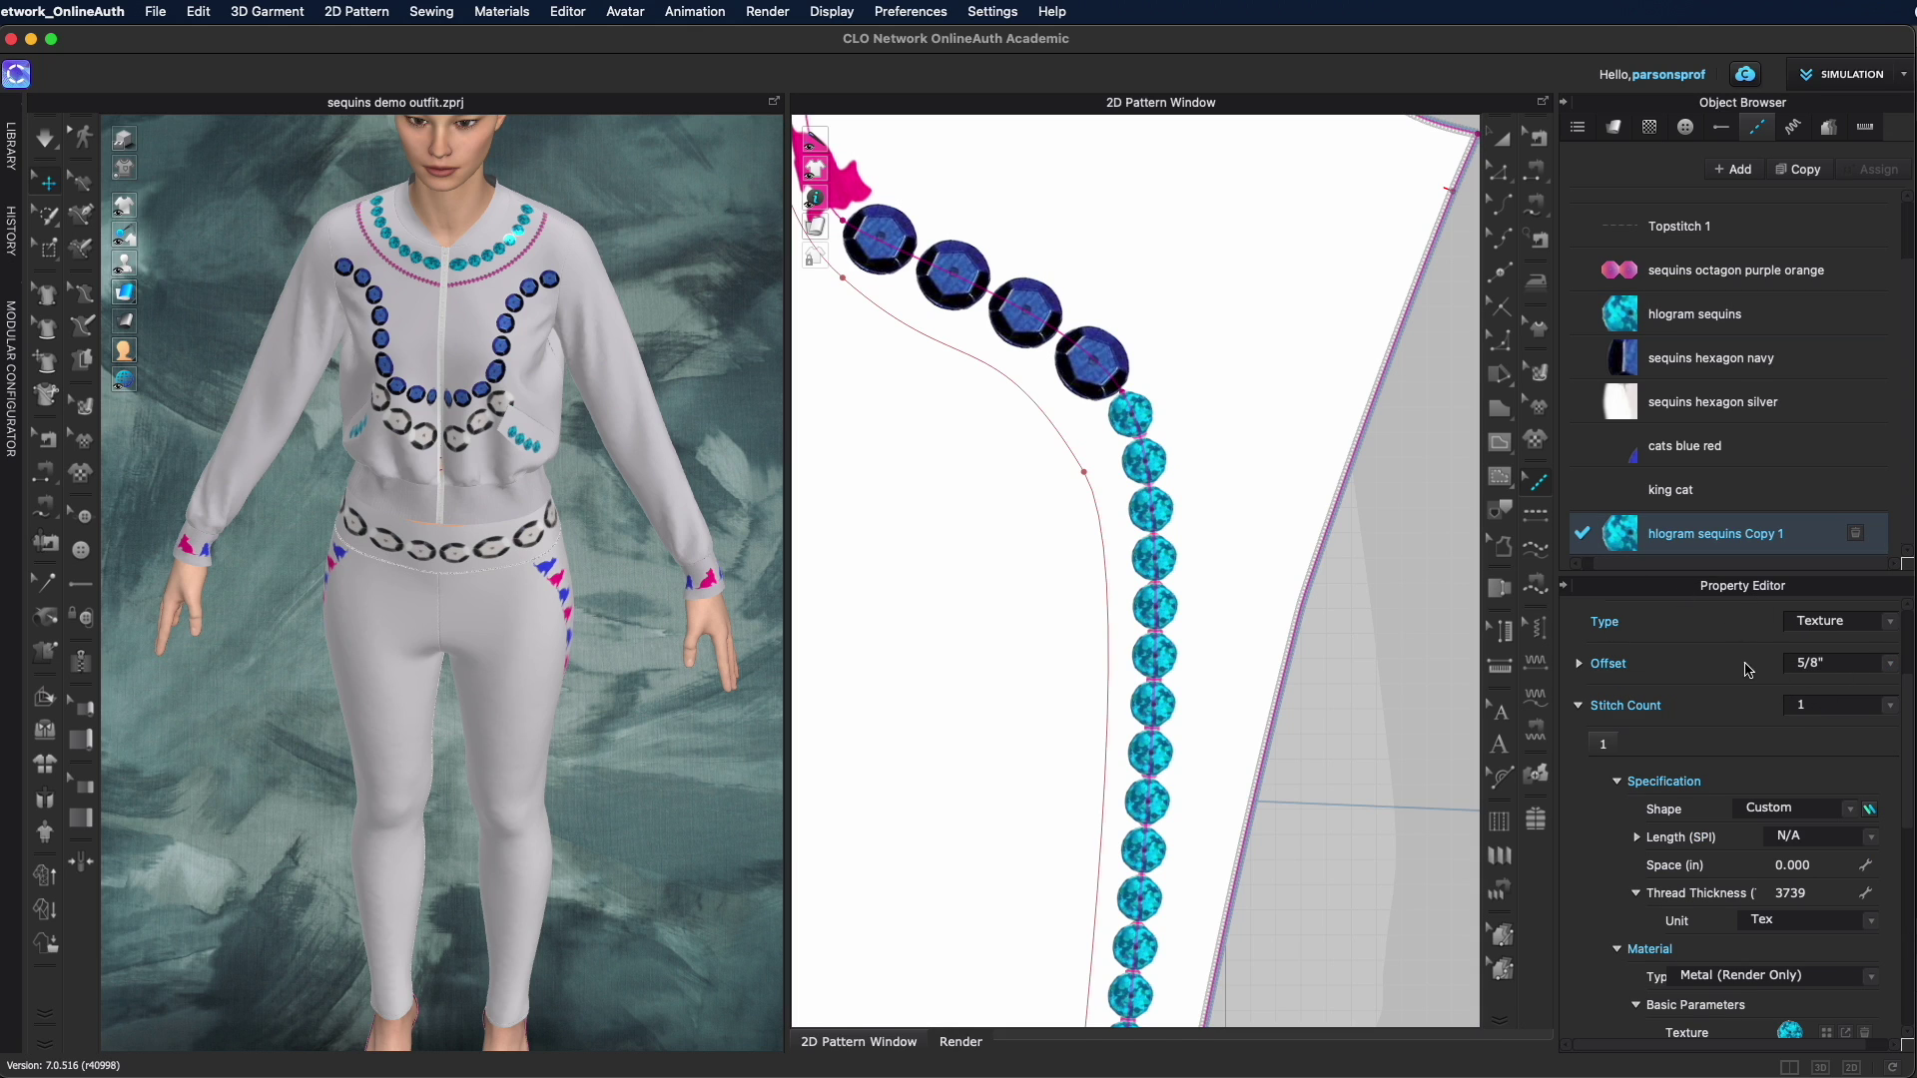
pyautogui.scroll(5, 629, 599)
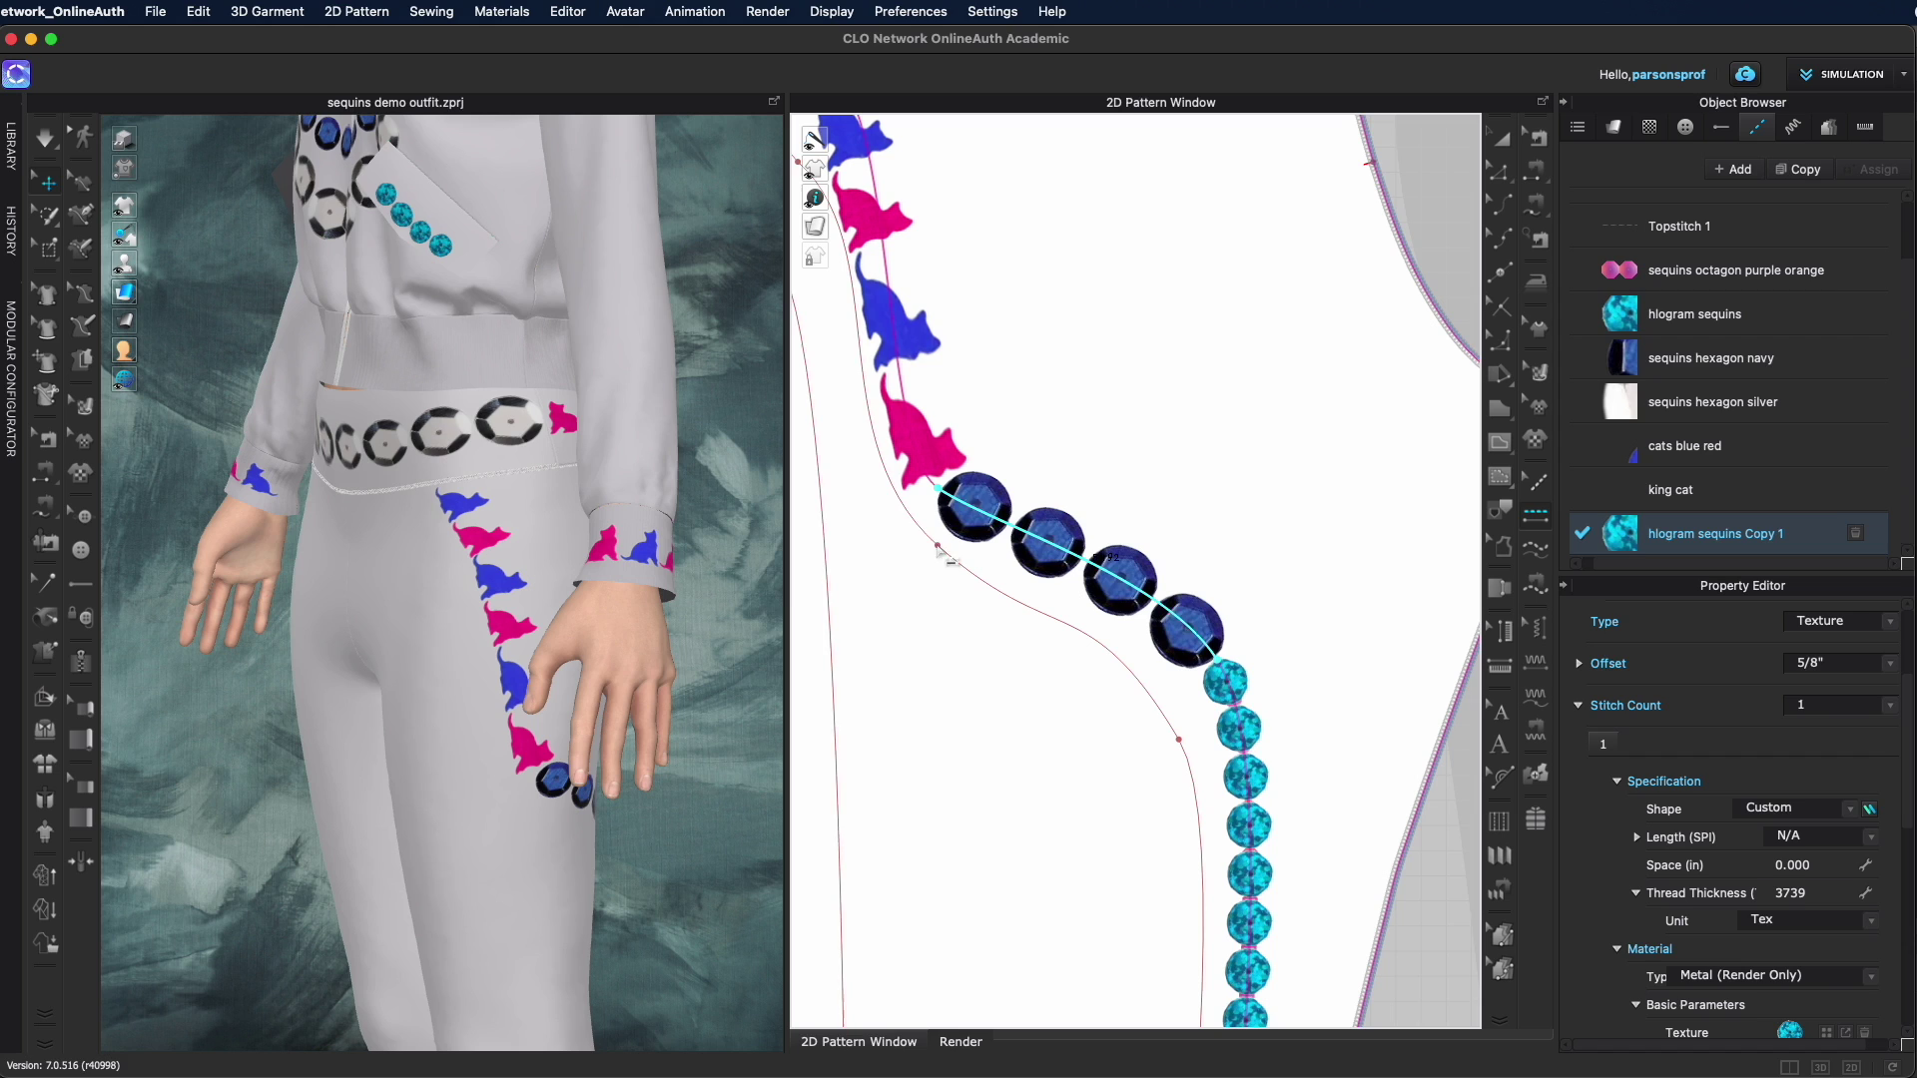
pyautogui.scroll(-2, 983, 550)
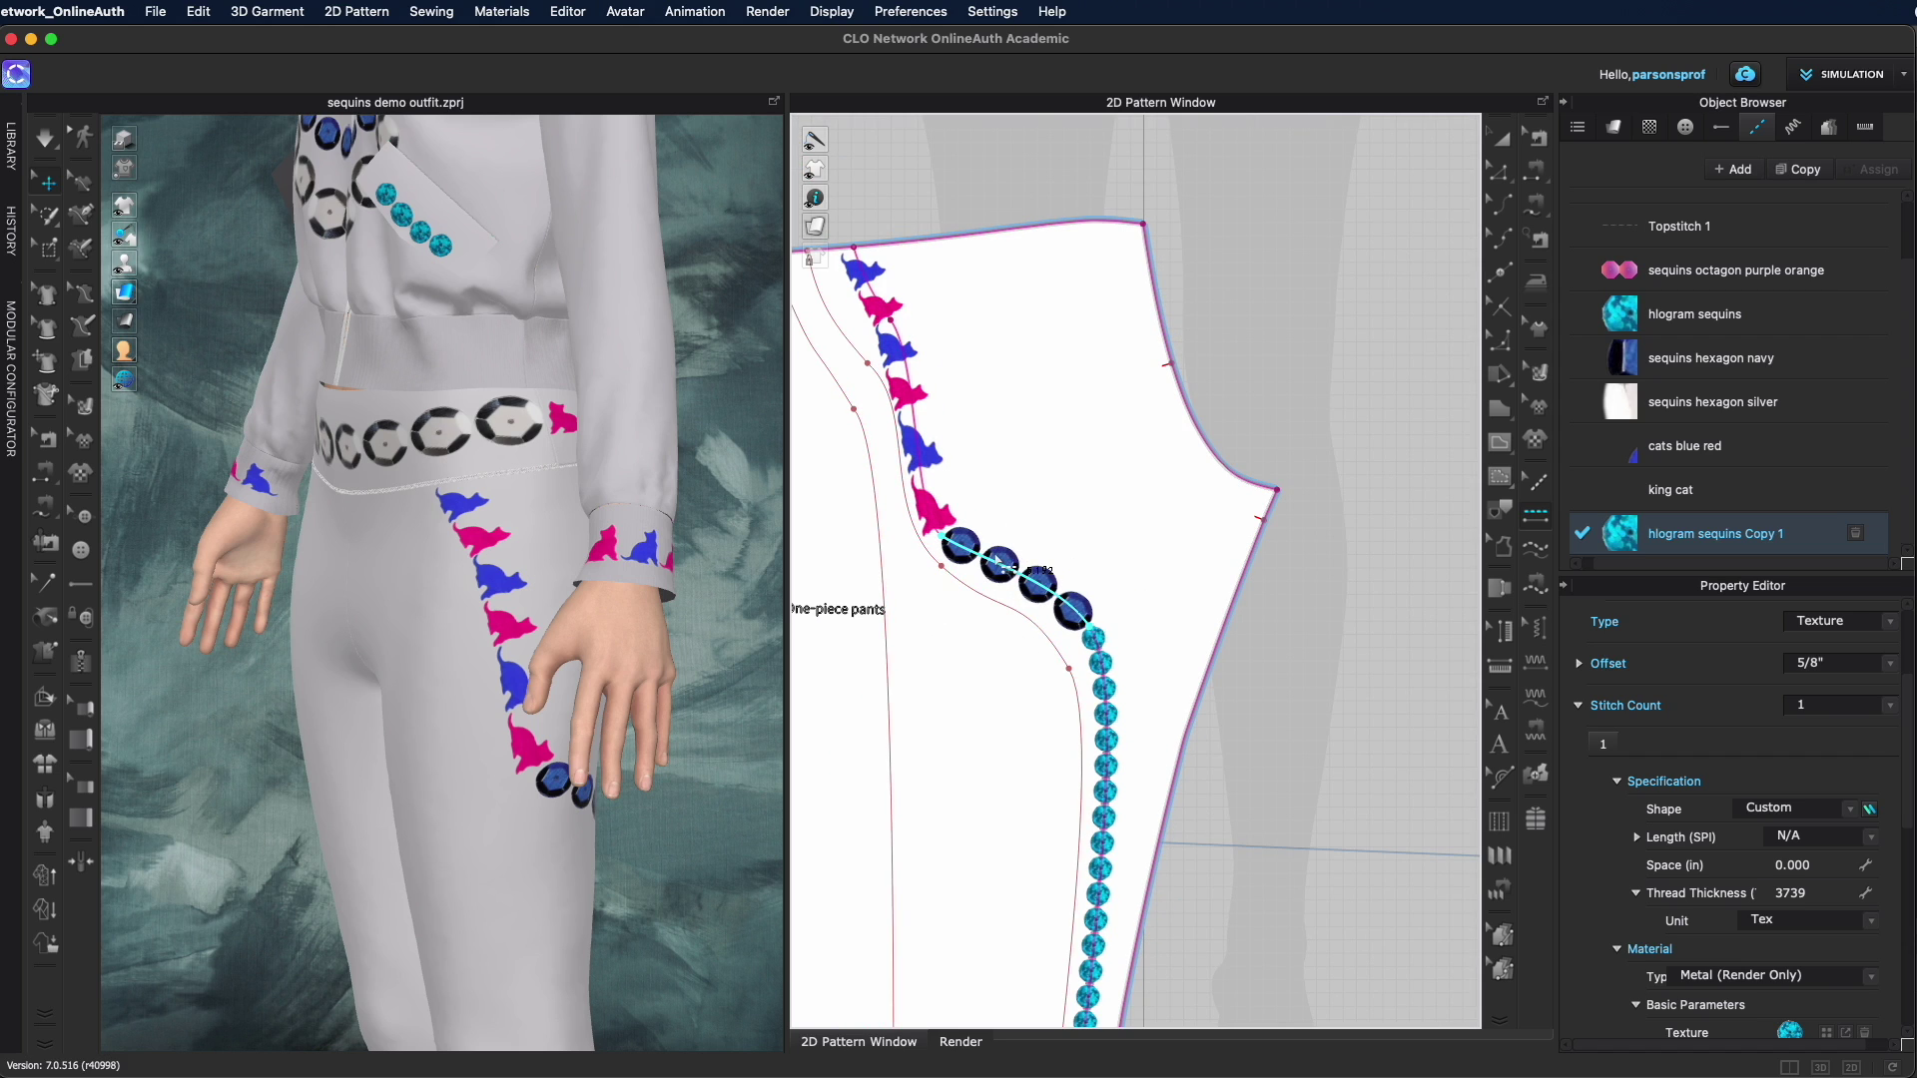
pyautogui.click(1009, 744)
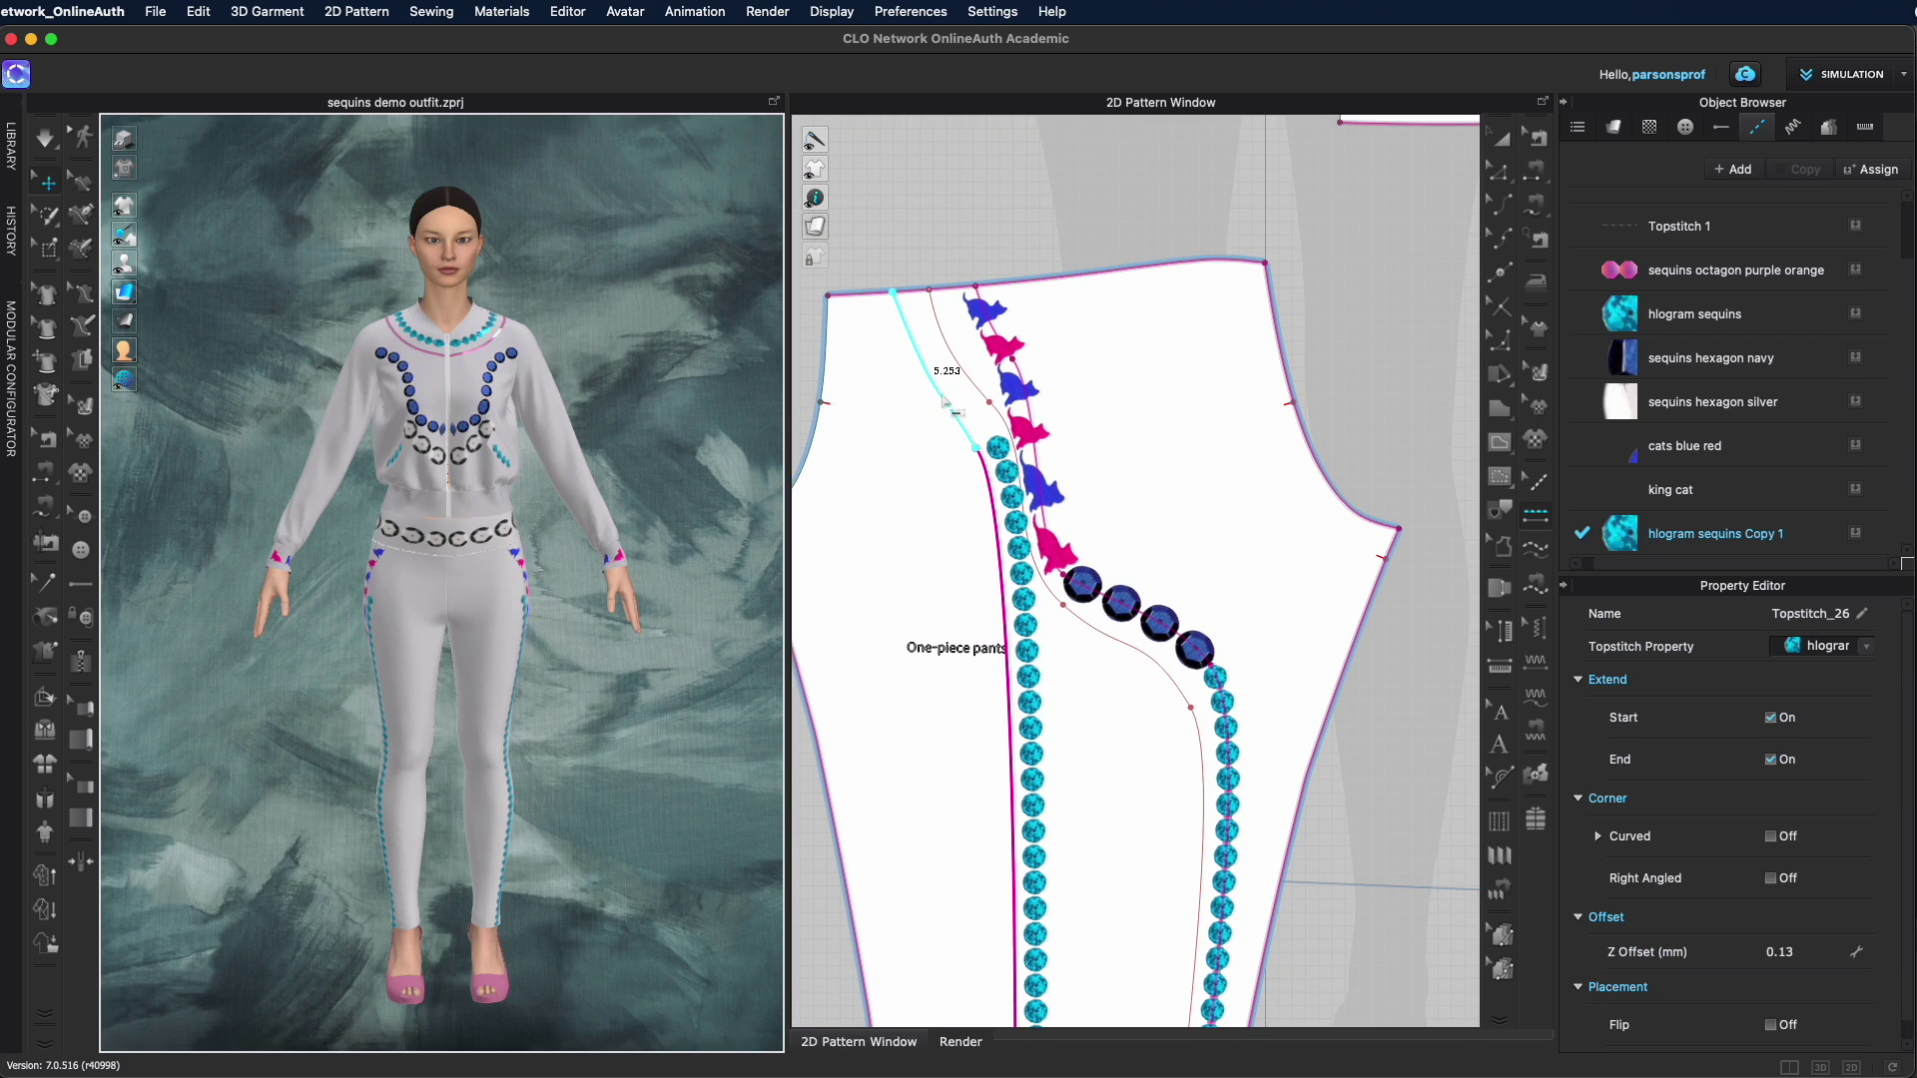
pyautogui.click(943, 404)
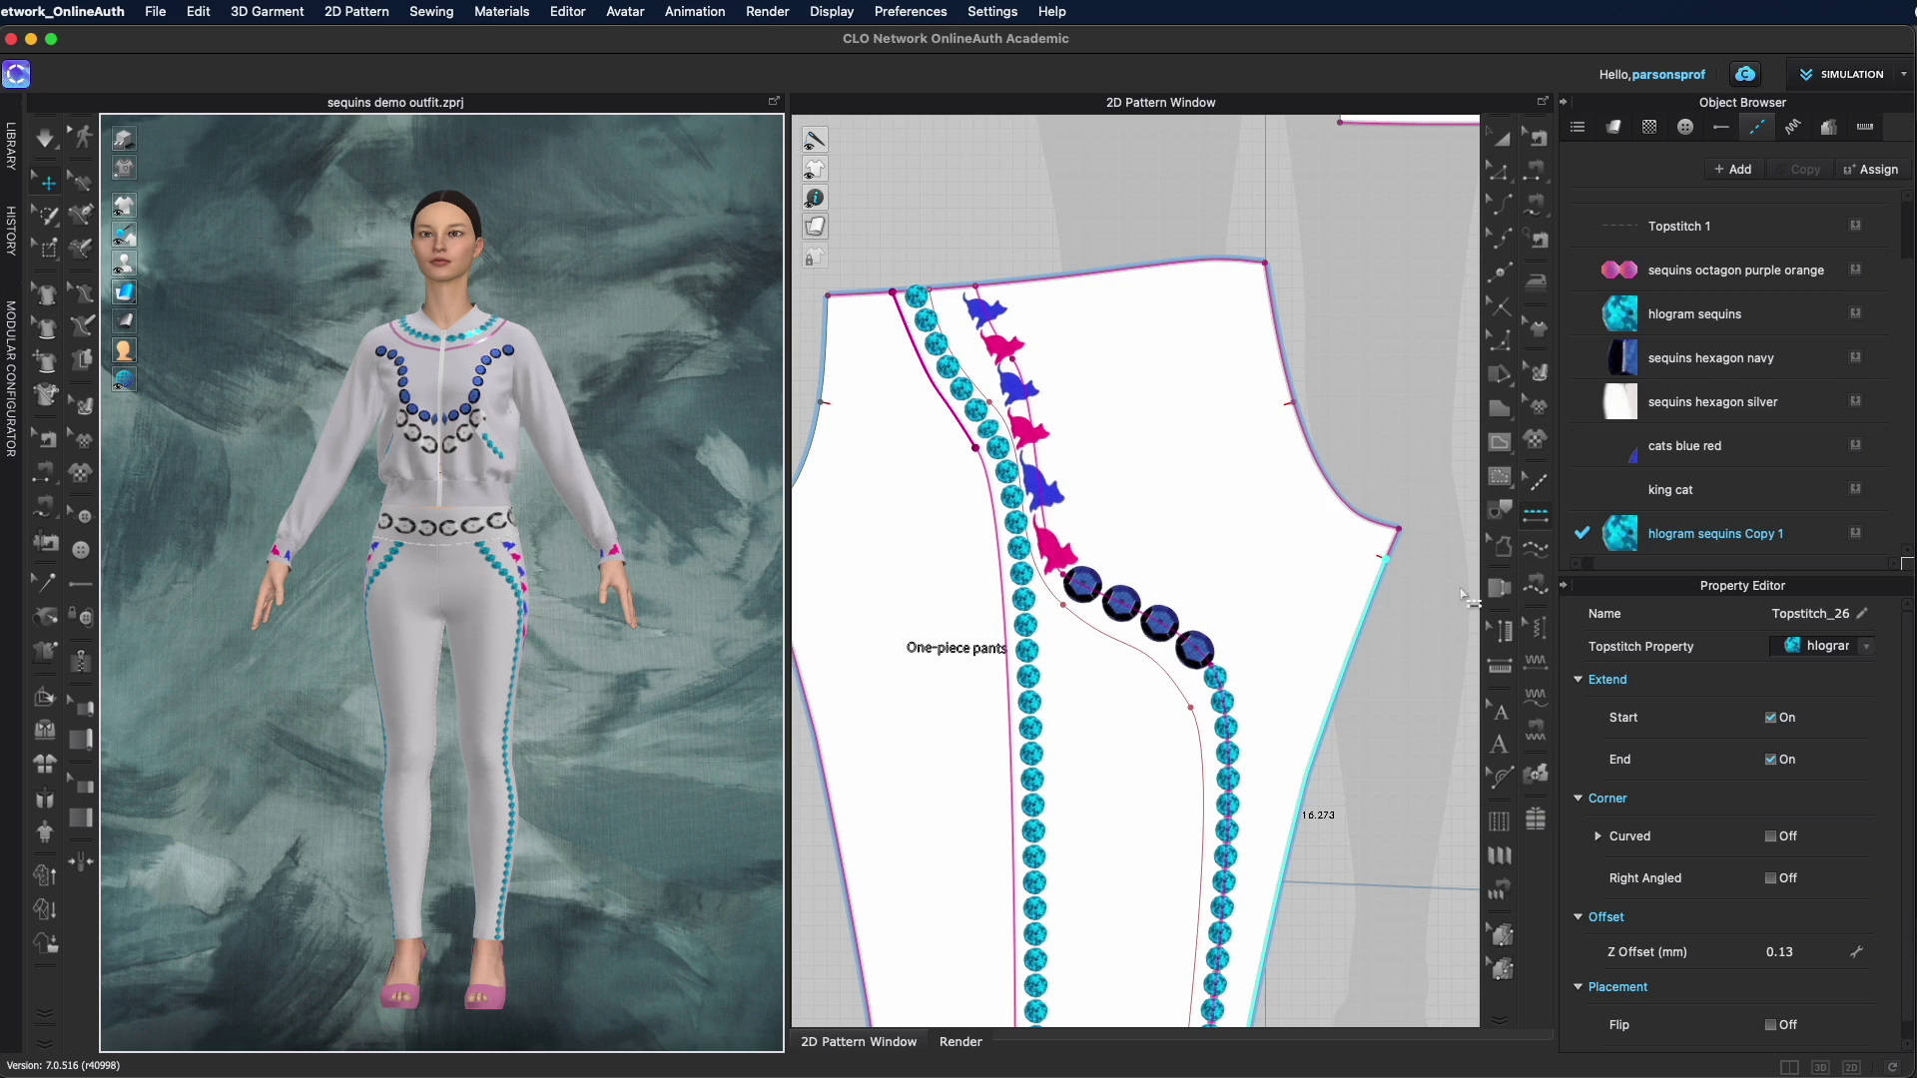
# Delete the cat topstitch from the internal line segment directly above the navy sequins on the pants
pyautogui.click(1540, 485)
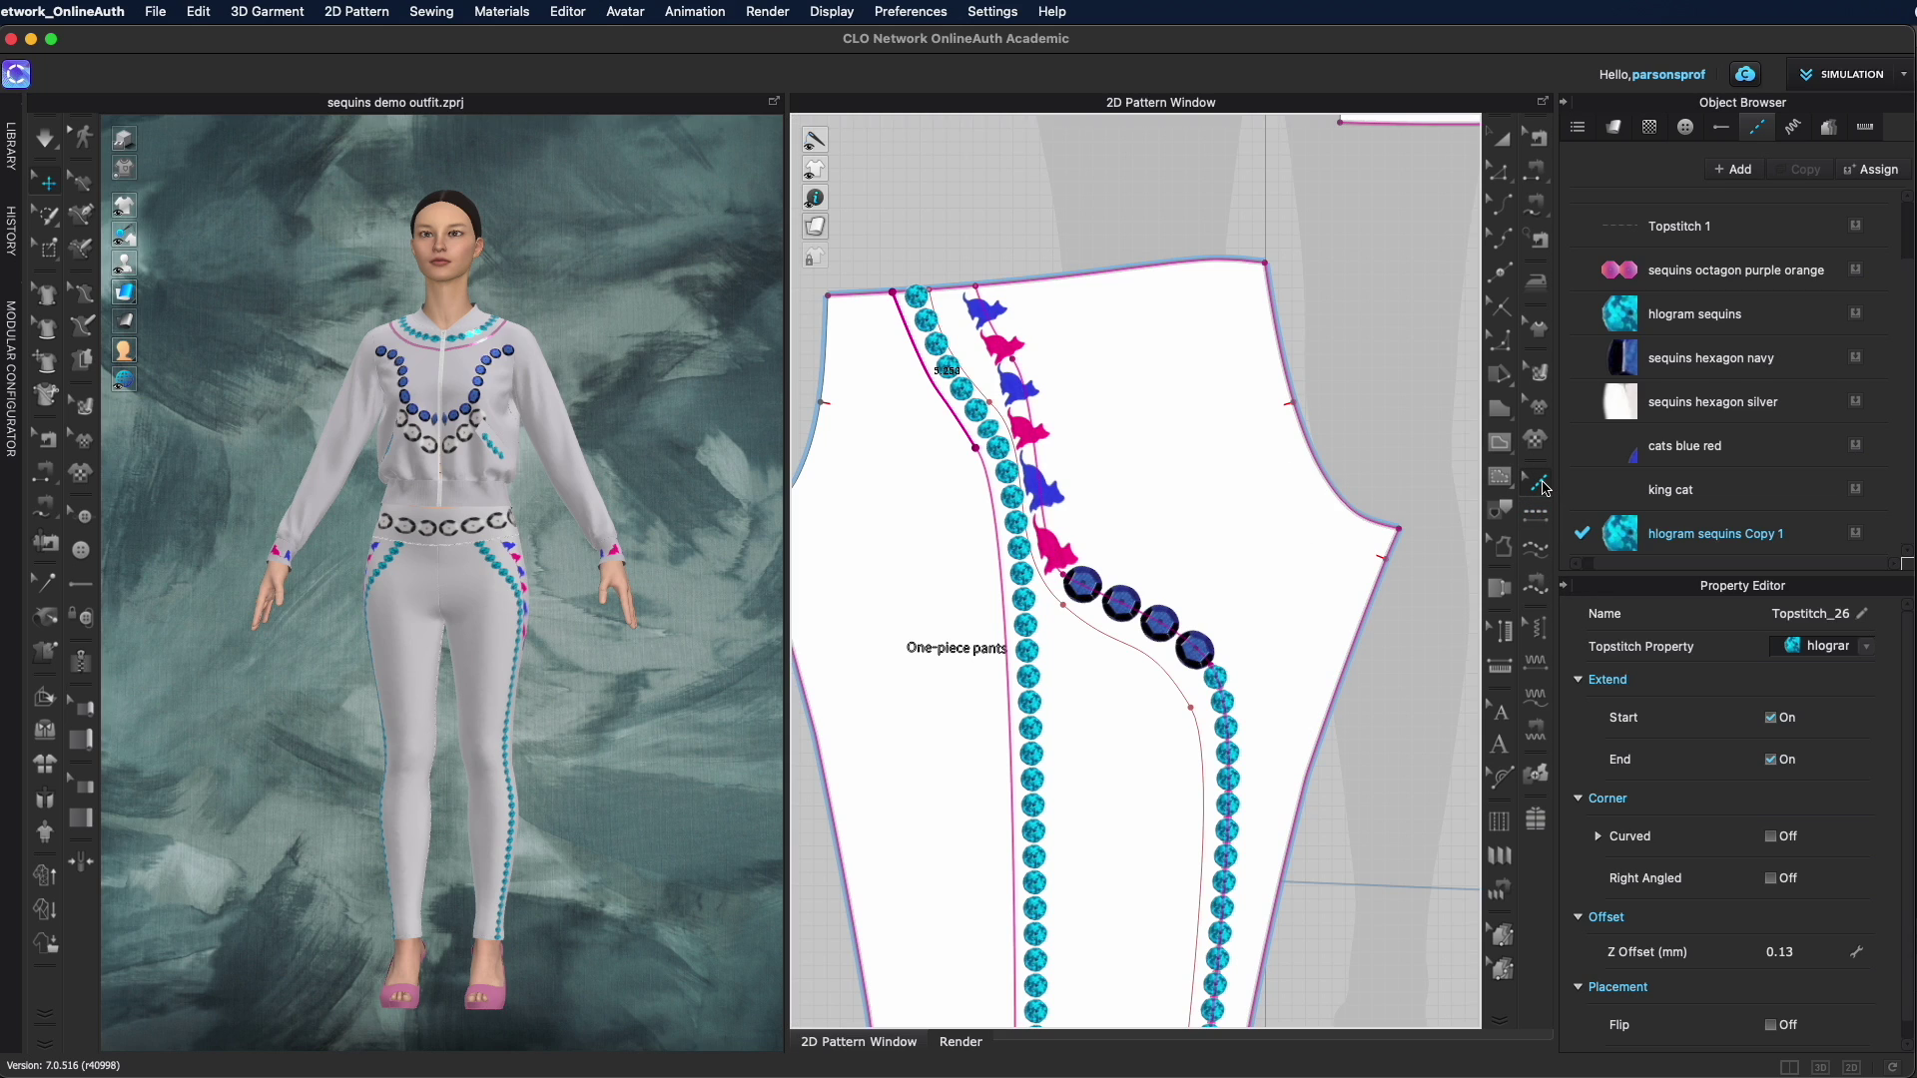
pyautogui.rightClick(1026, 420)
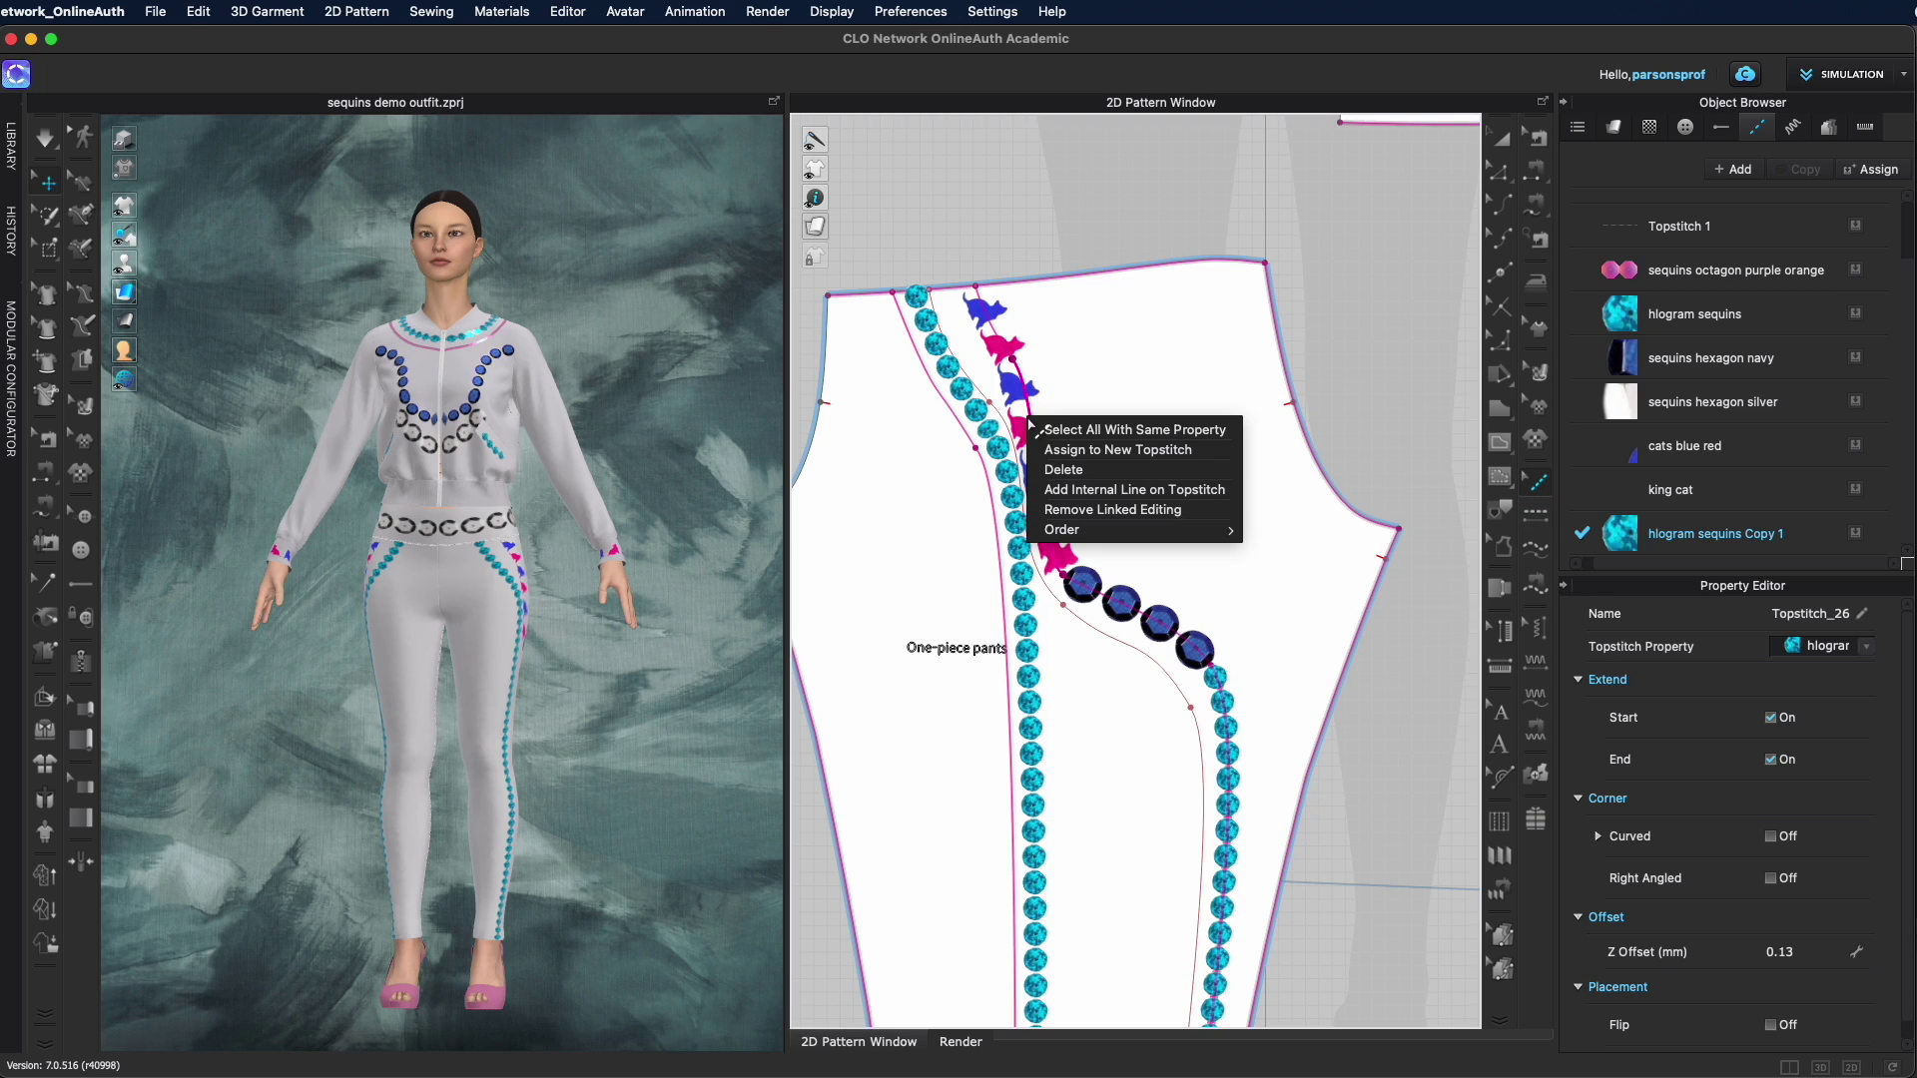
pyautogui.click(1065, 469)
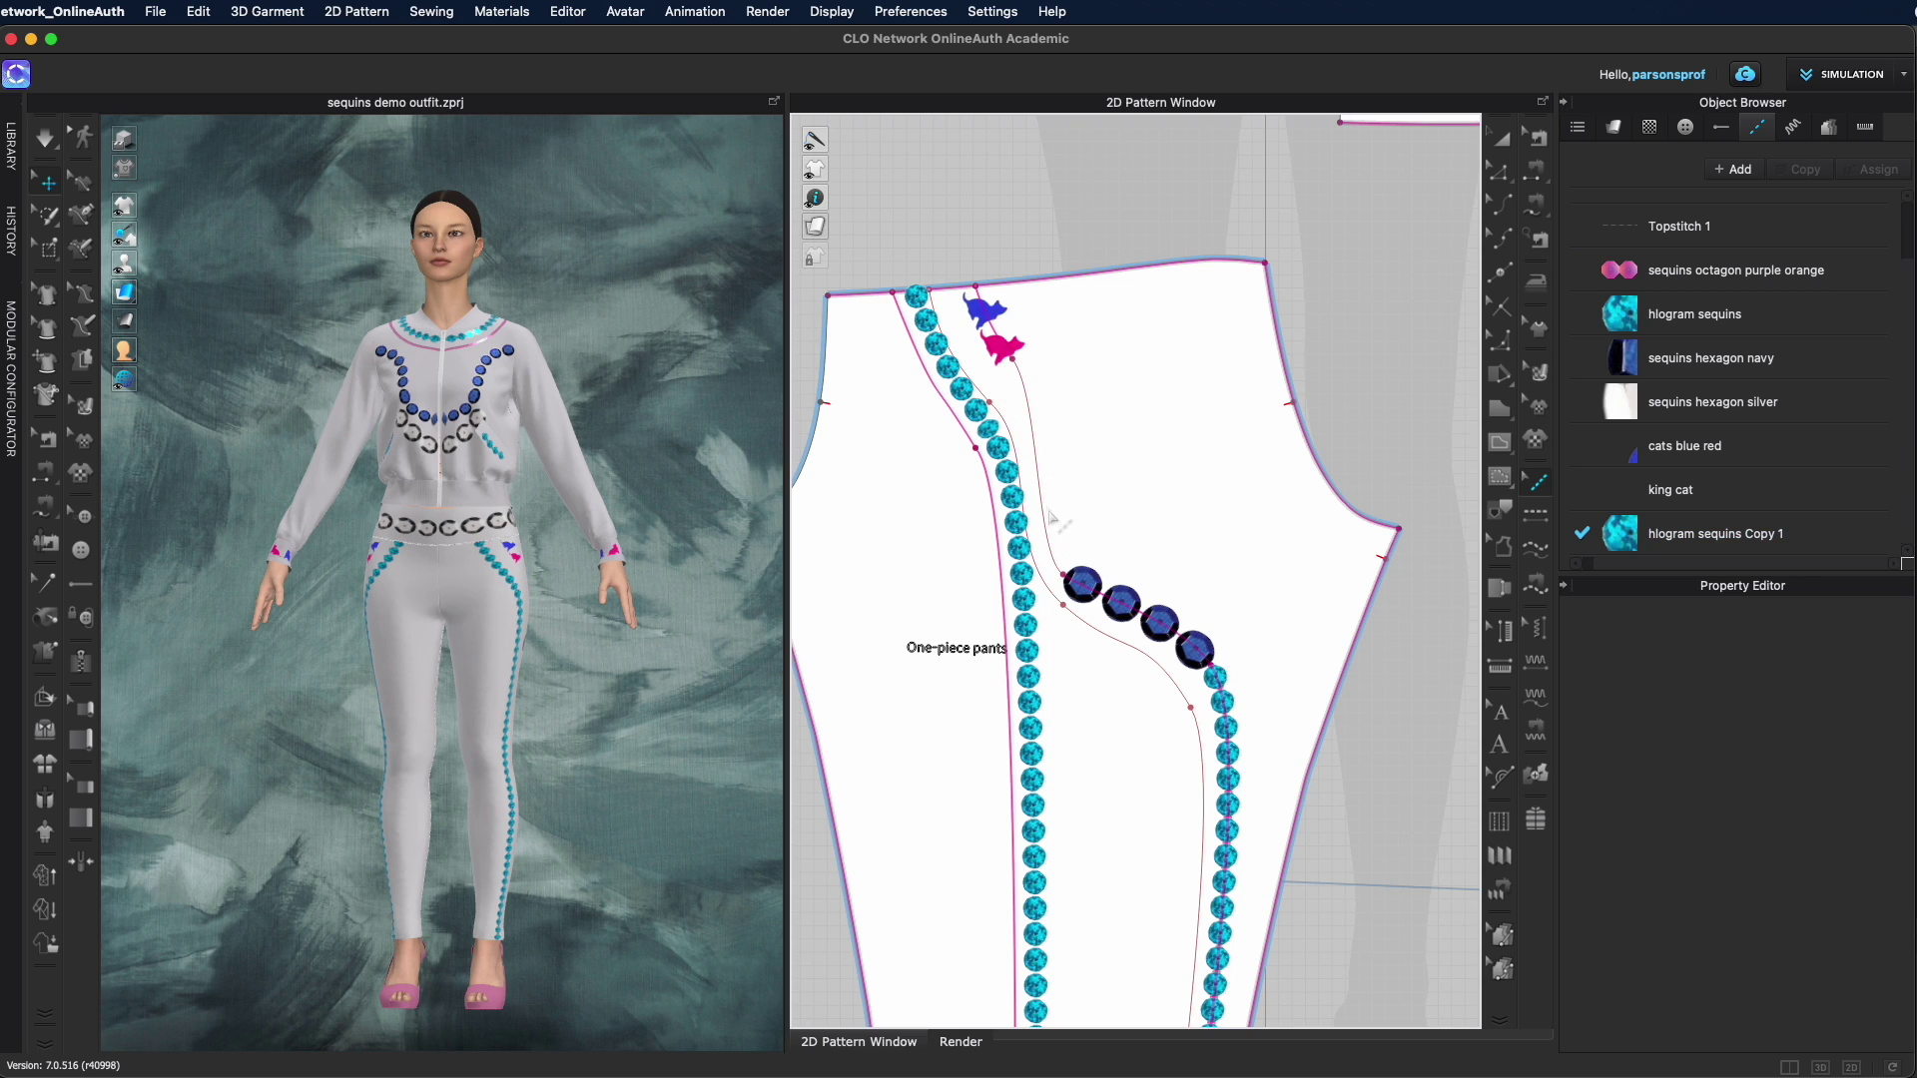
pyautogui.moveTo(681, 625); pyautogui.dragTo(731, 704, button='right')
pyautogui.scroll(5, 663, 661)
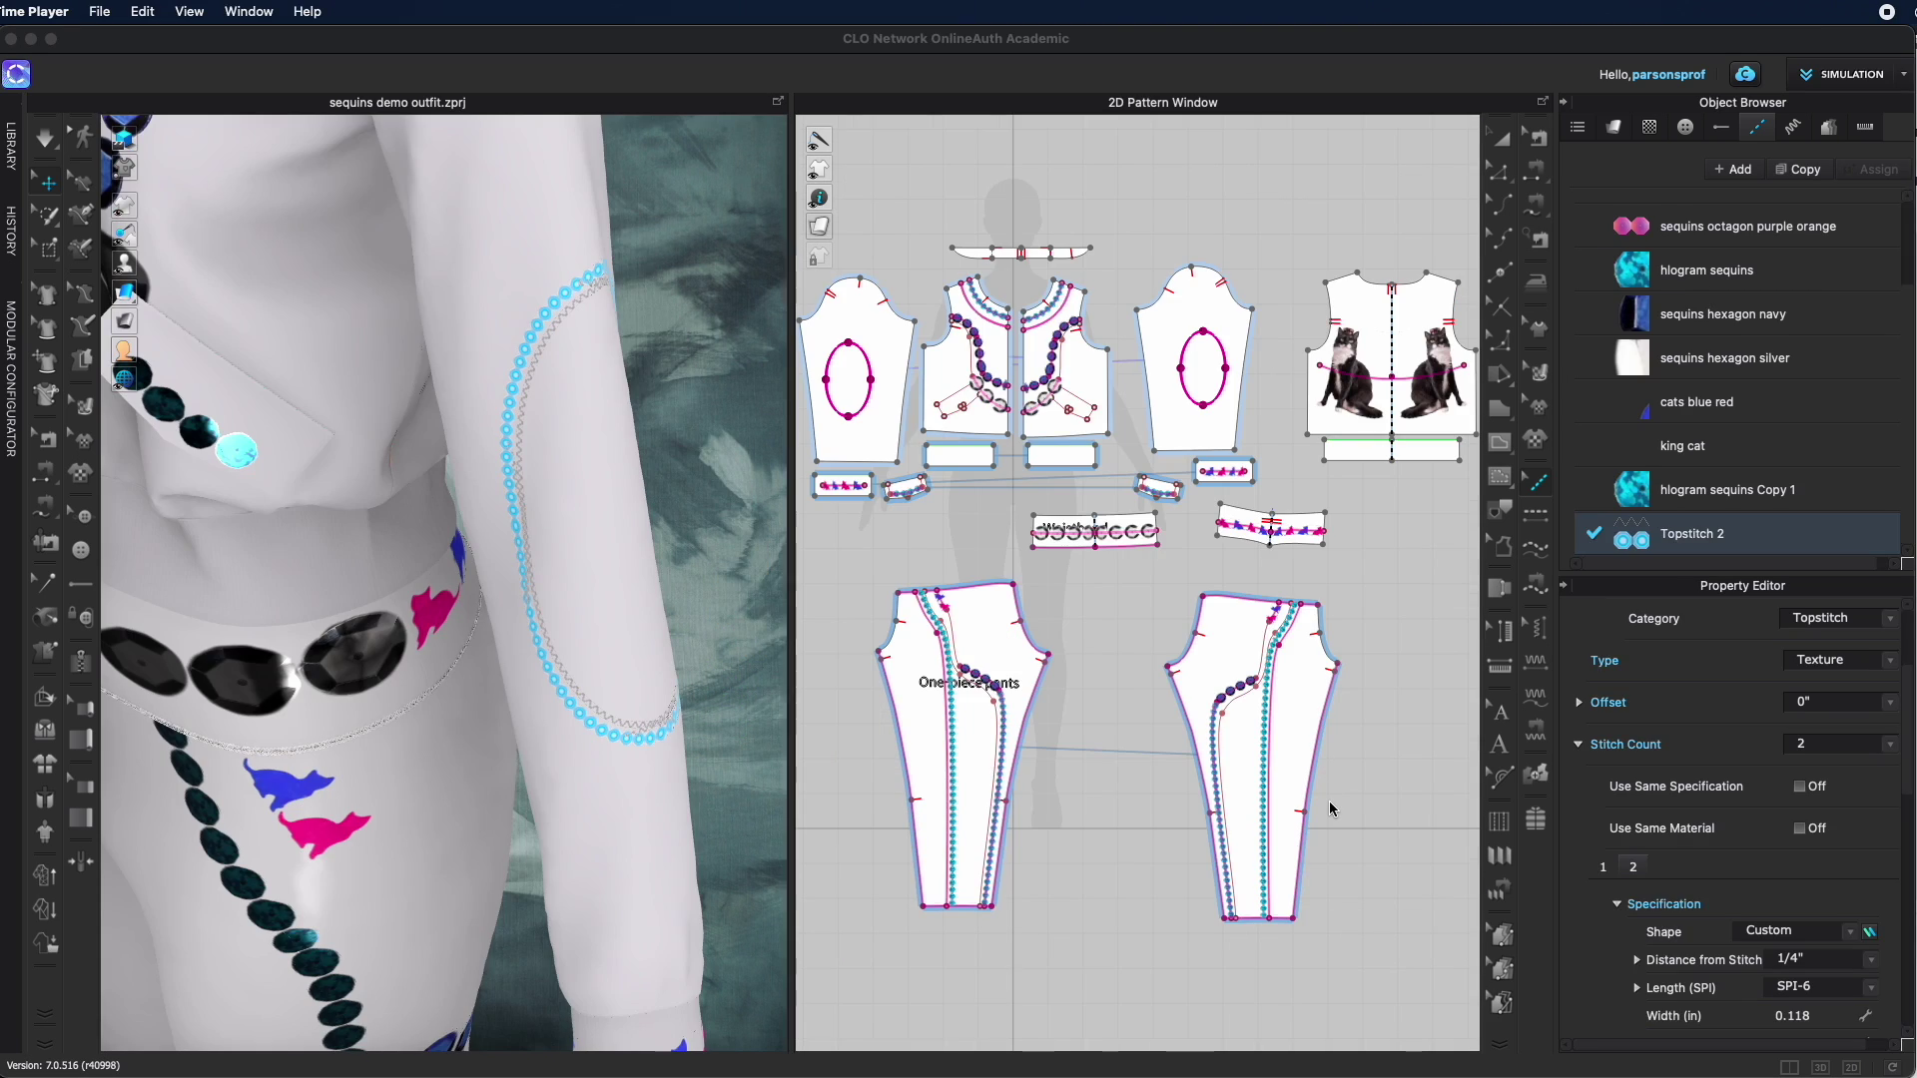
# Examine the stitch count, specification and material settings of both stitches in Topstitch 2, used on the sleeve ellipses
pyautogui.click(1099, 619)
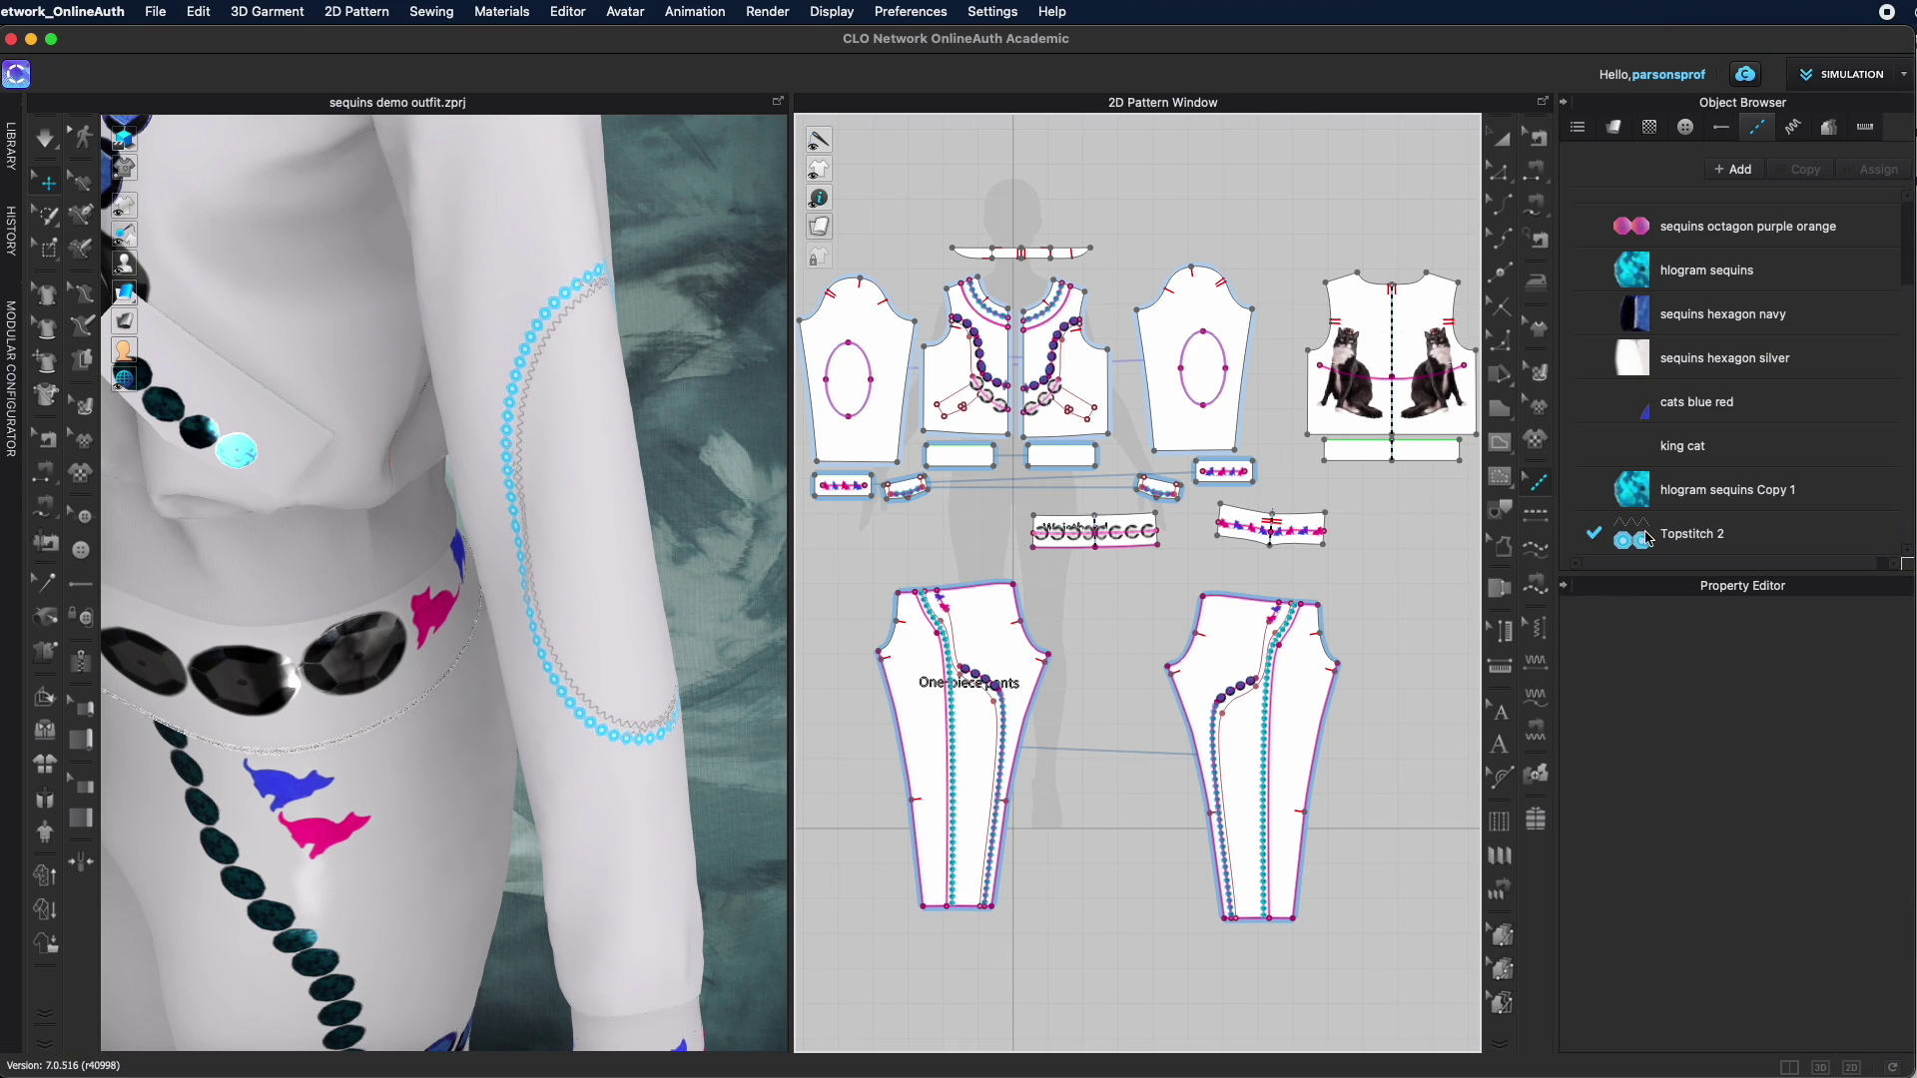
pyautogui.click(1797, 539)
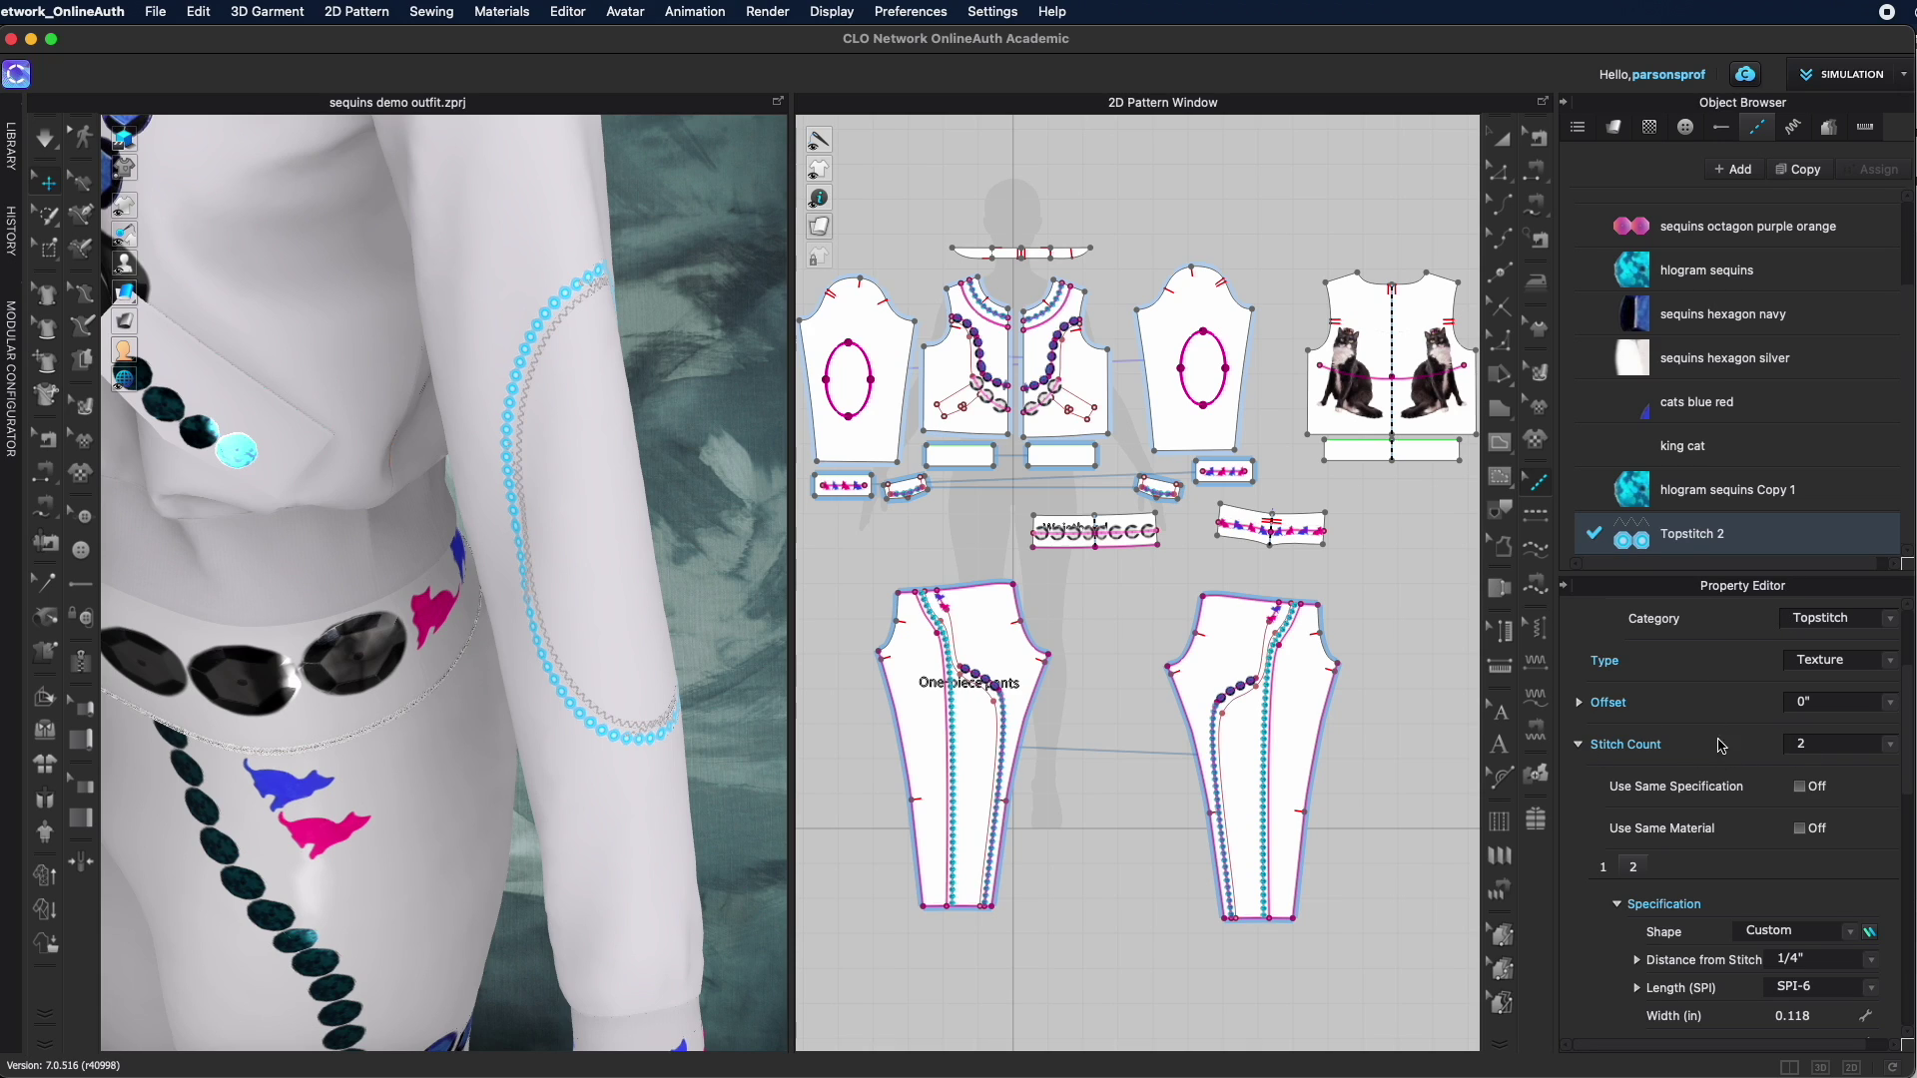
pyautogui.click(1893, 746)
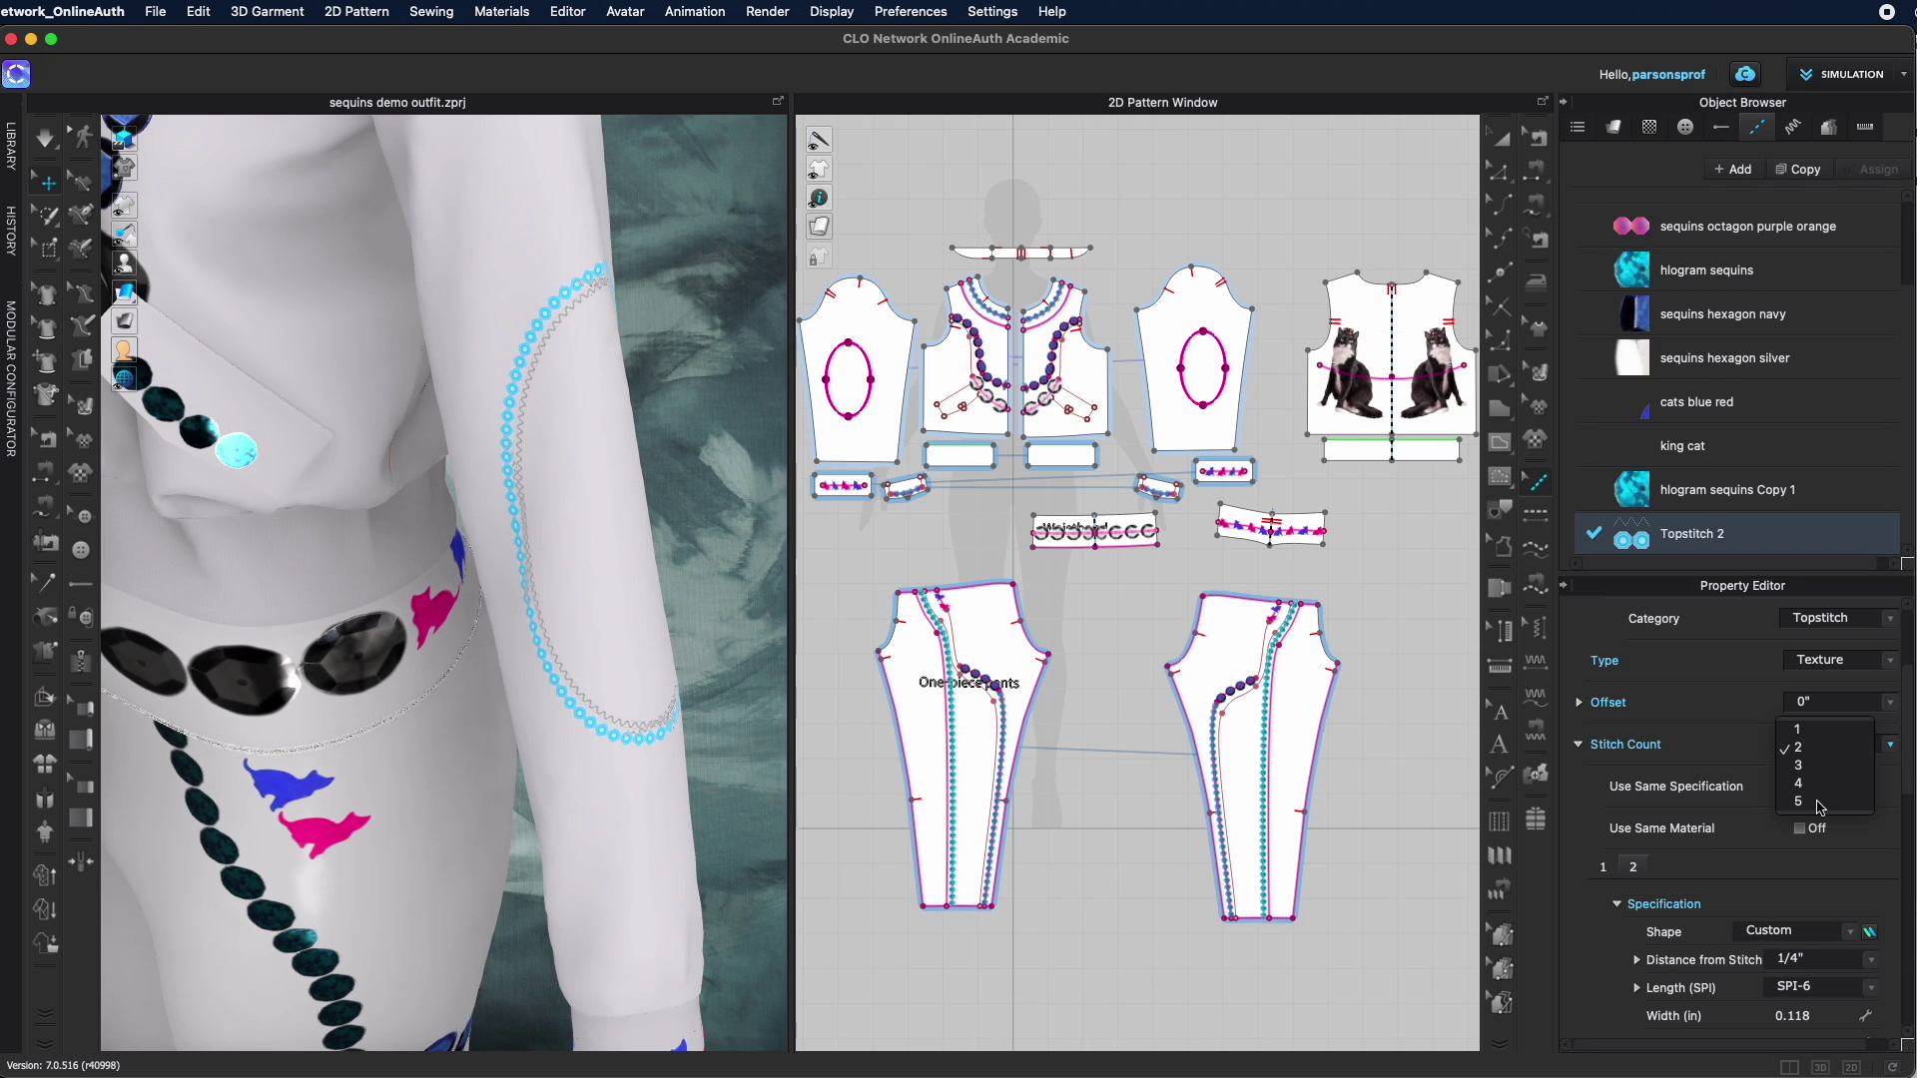
pyautogui.click(1807, 749)
pyautogui.scroll(-3, 1748, 804)
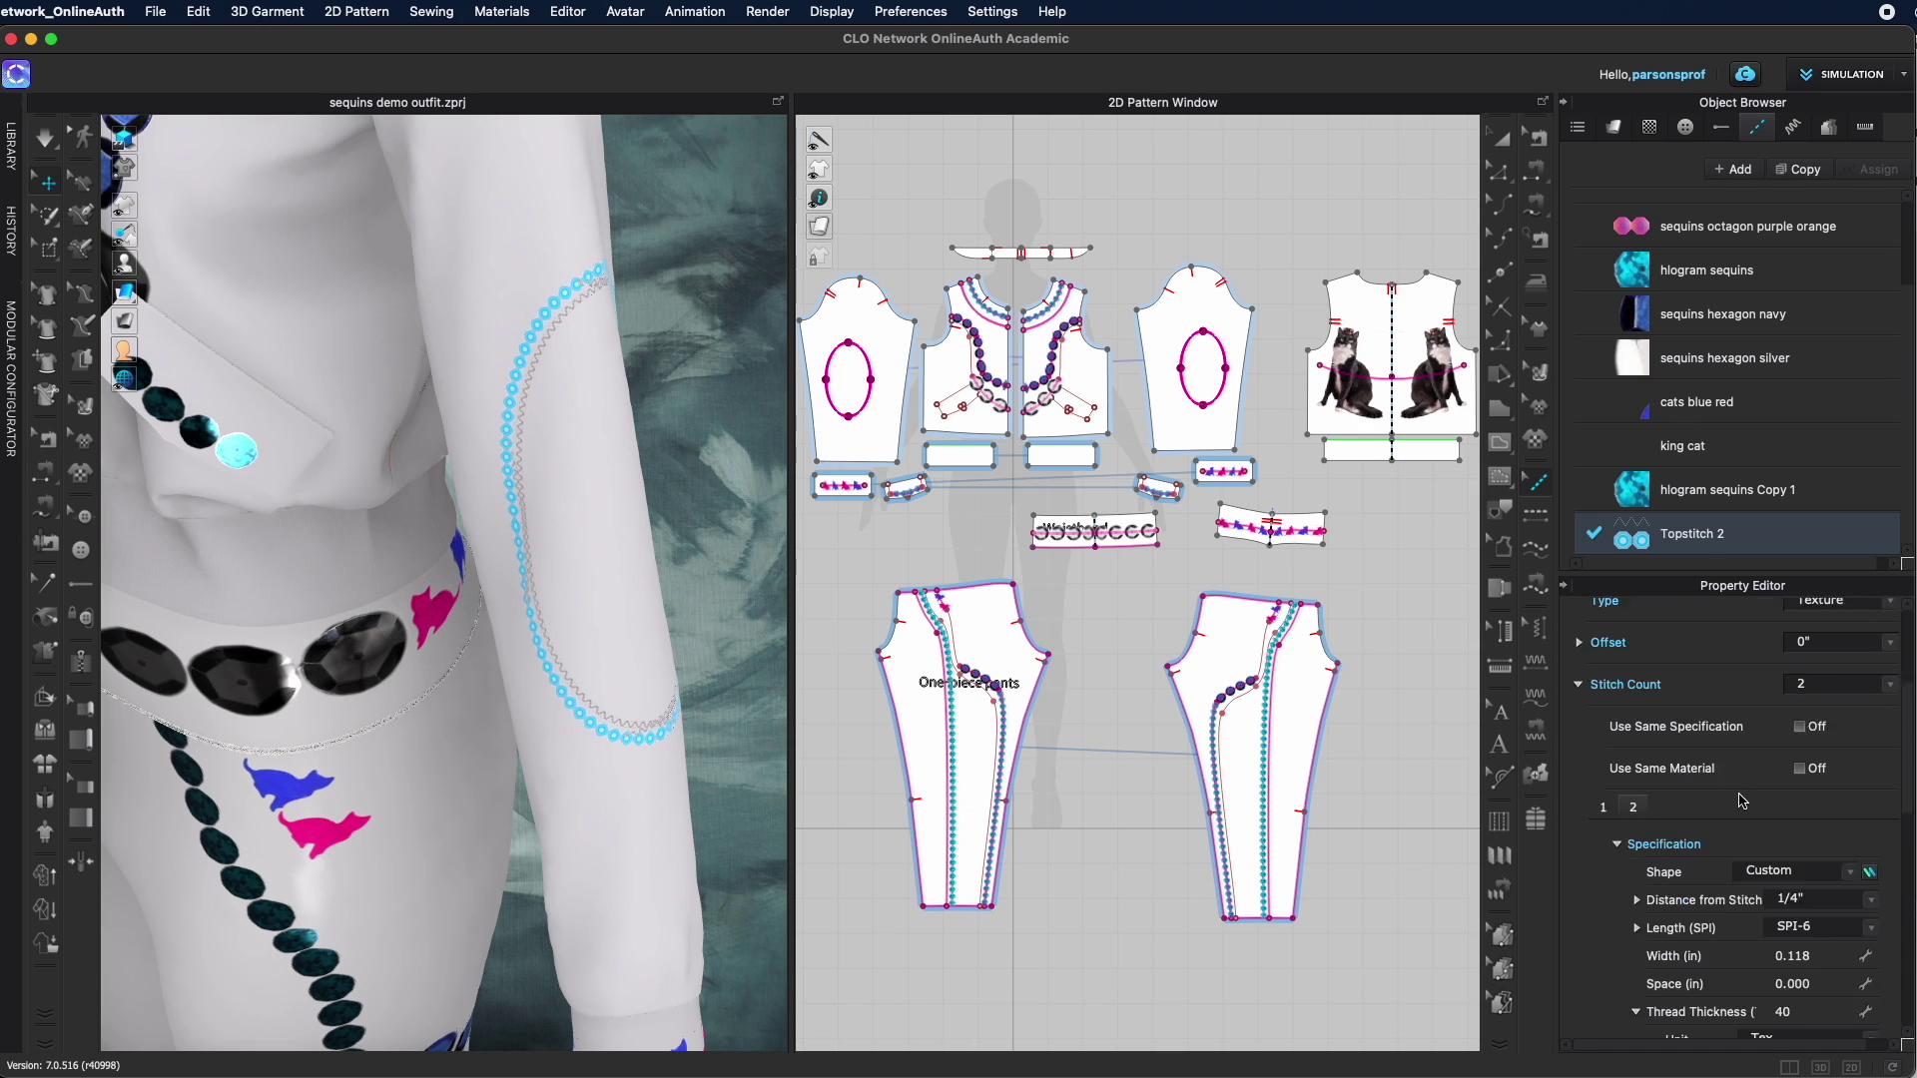
pyautogui.scroll(-3, 1742, 797)
pyautogui.scroll(-3, 1787, 853)
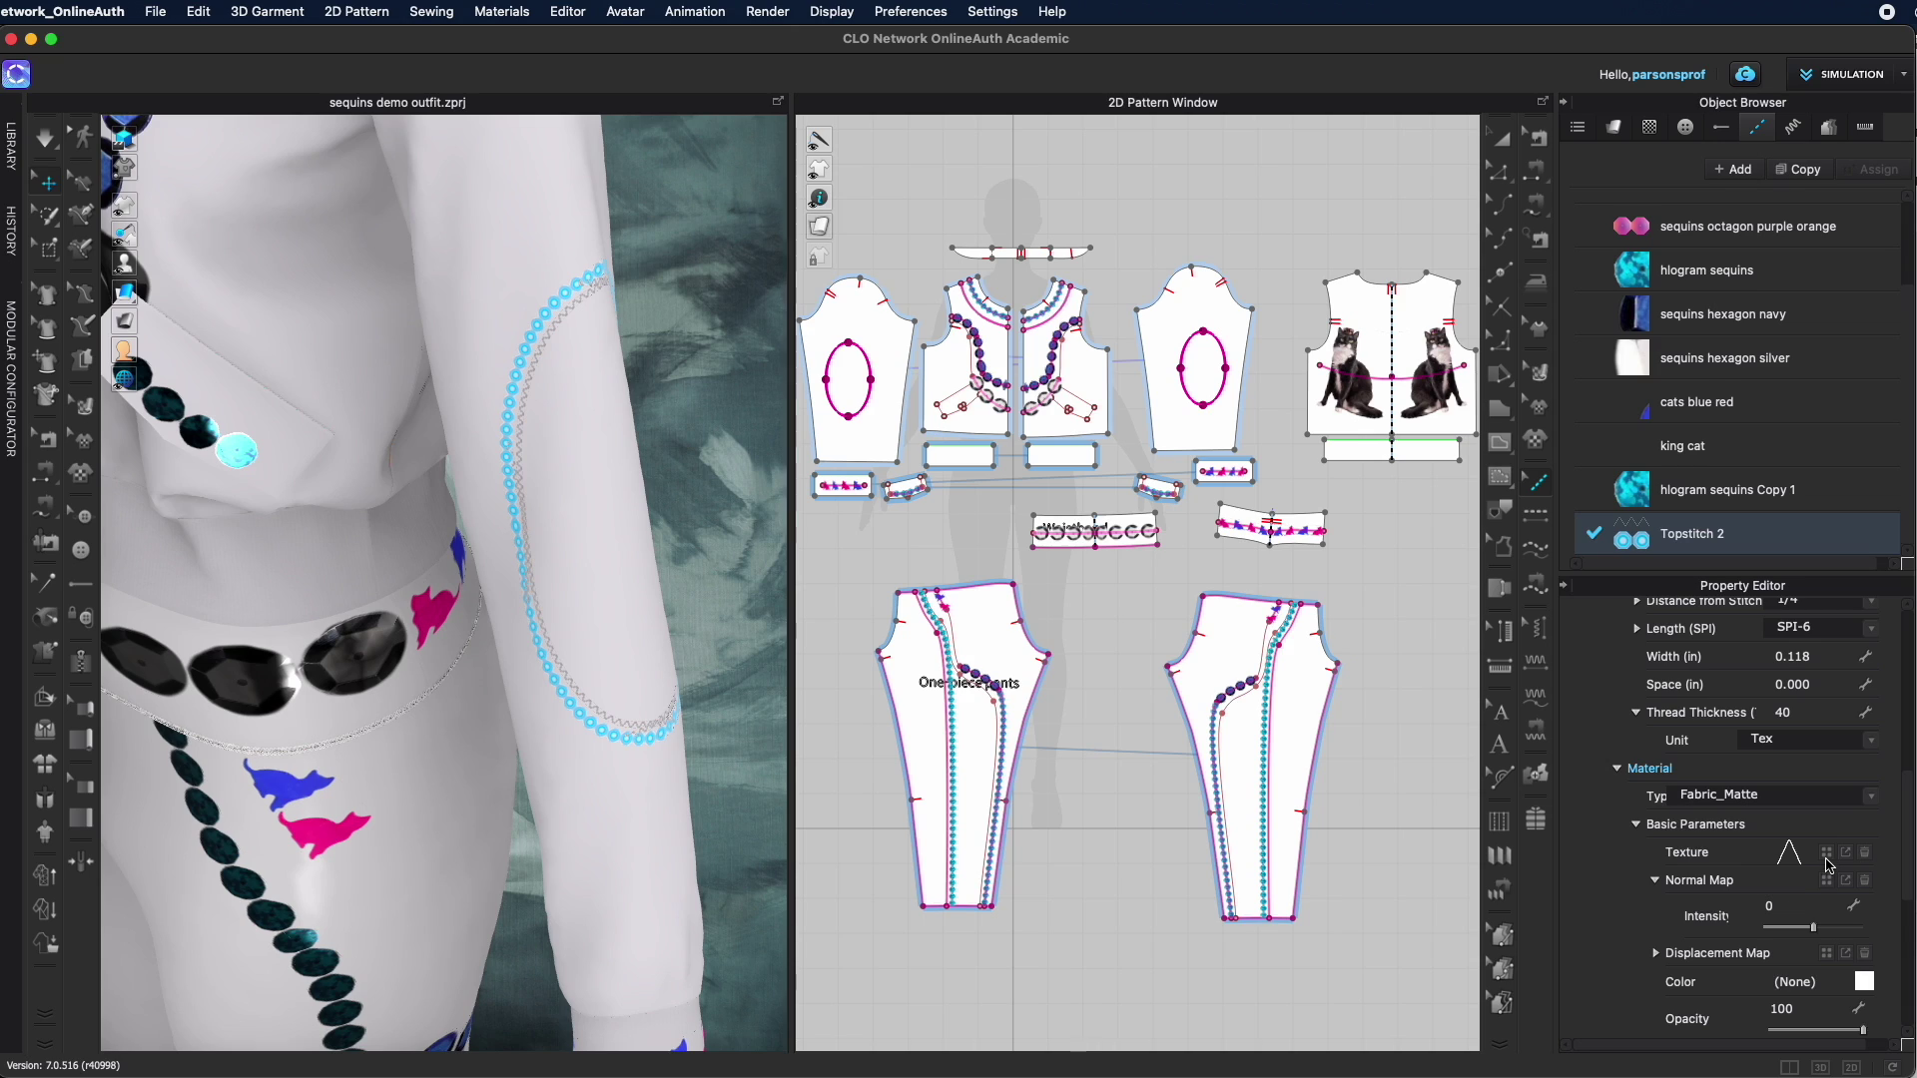
pyautogui.scroll(4, 1747, 879)
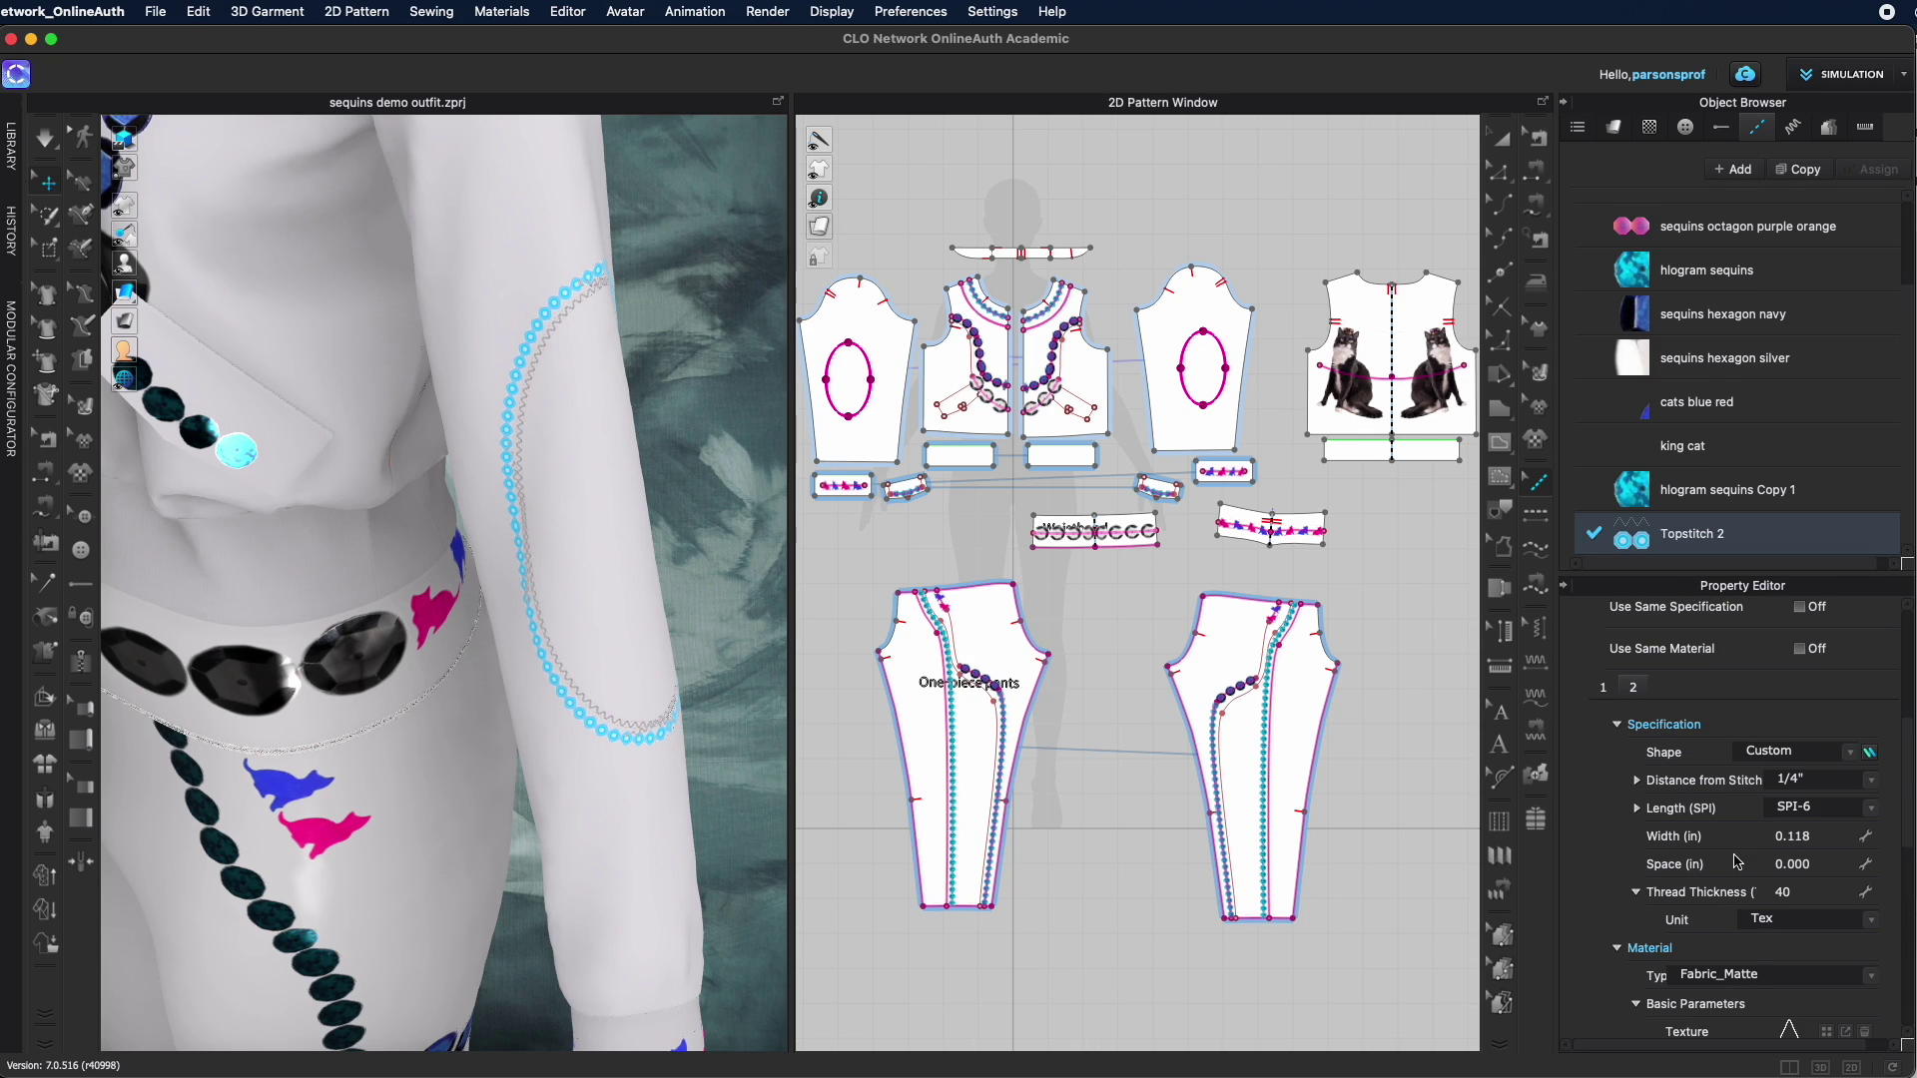
pyautogui.click(1605, 688)
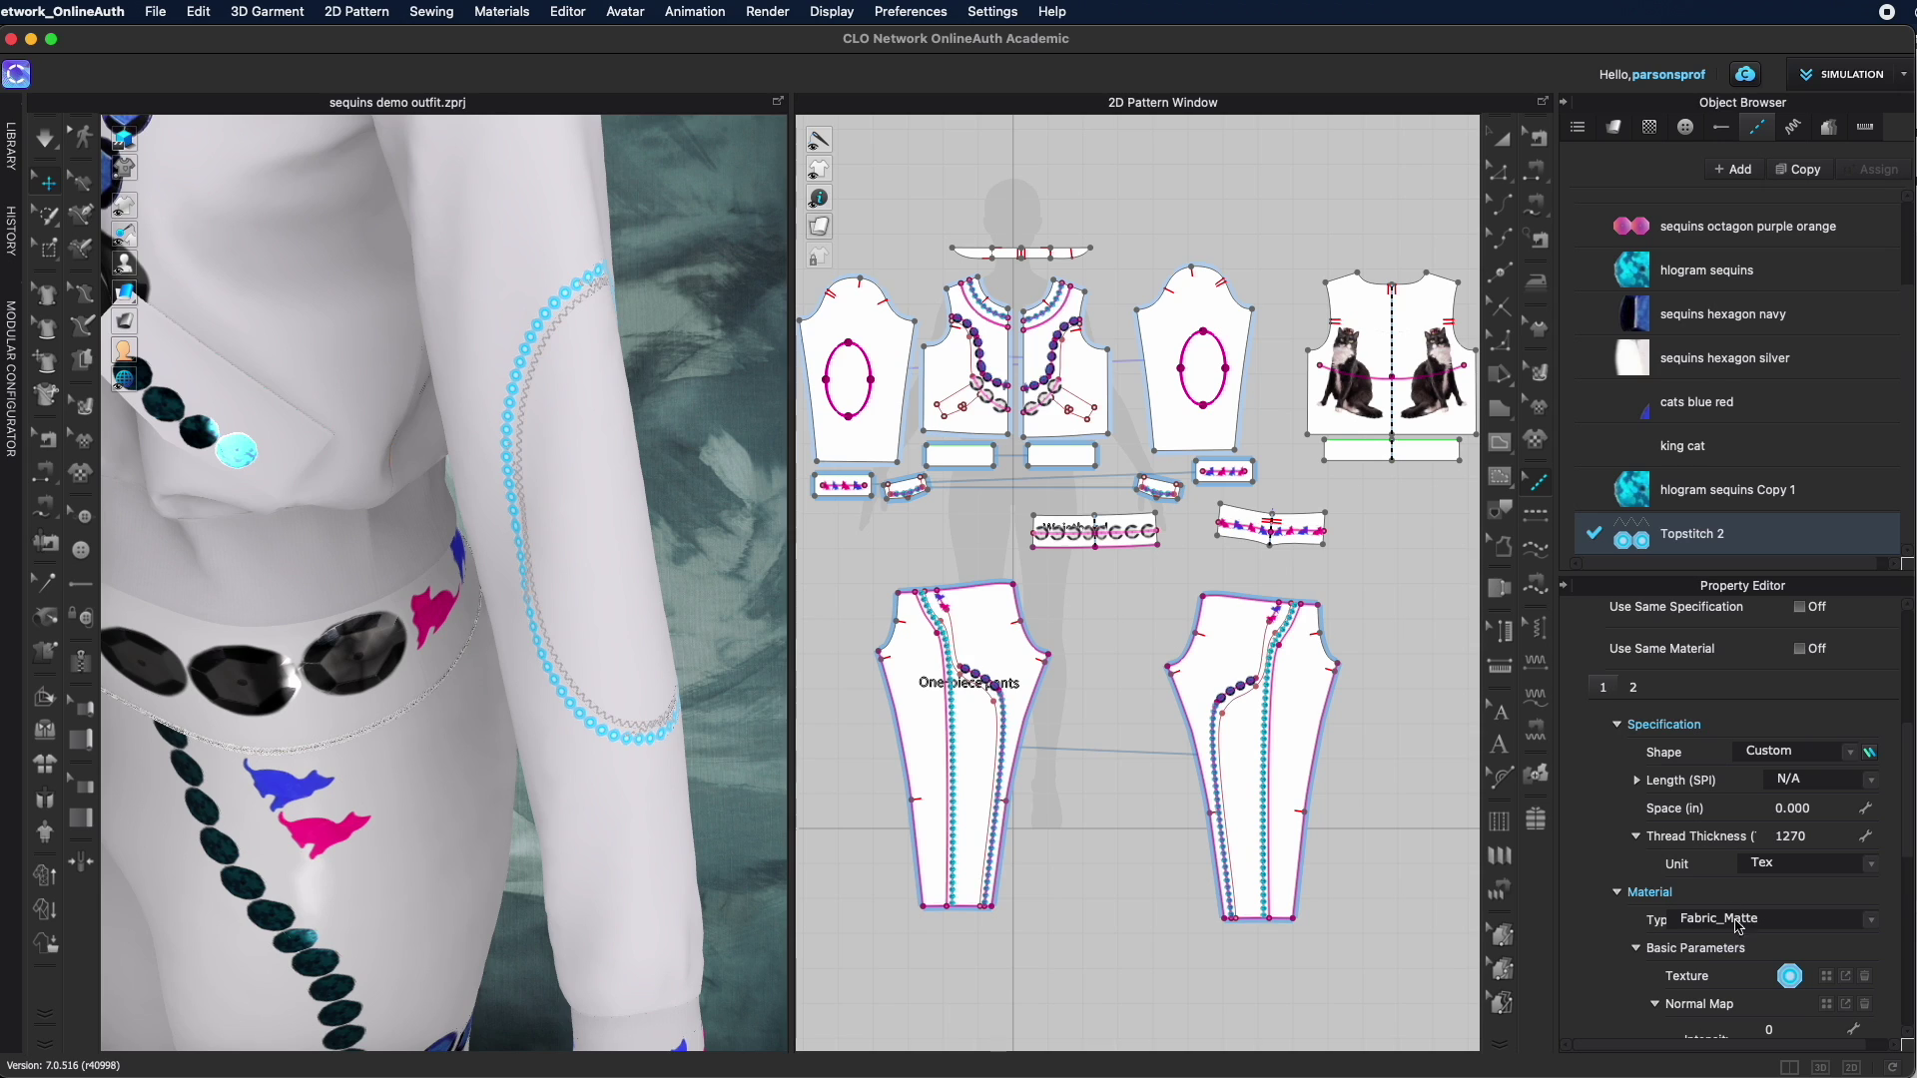
pyautogui.scroll(-3, 1848, 835)
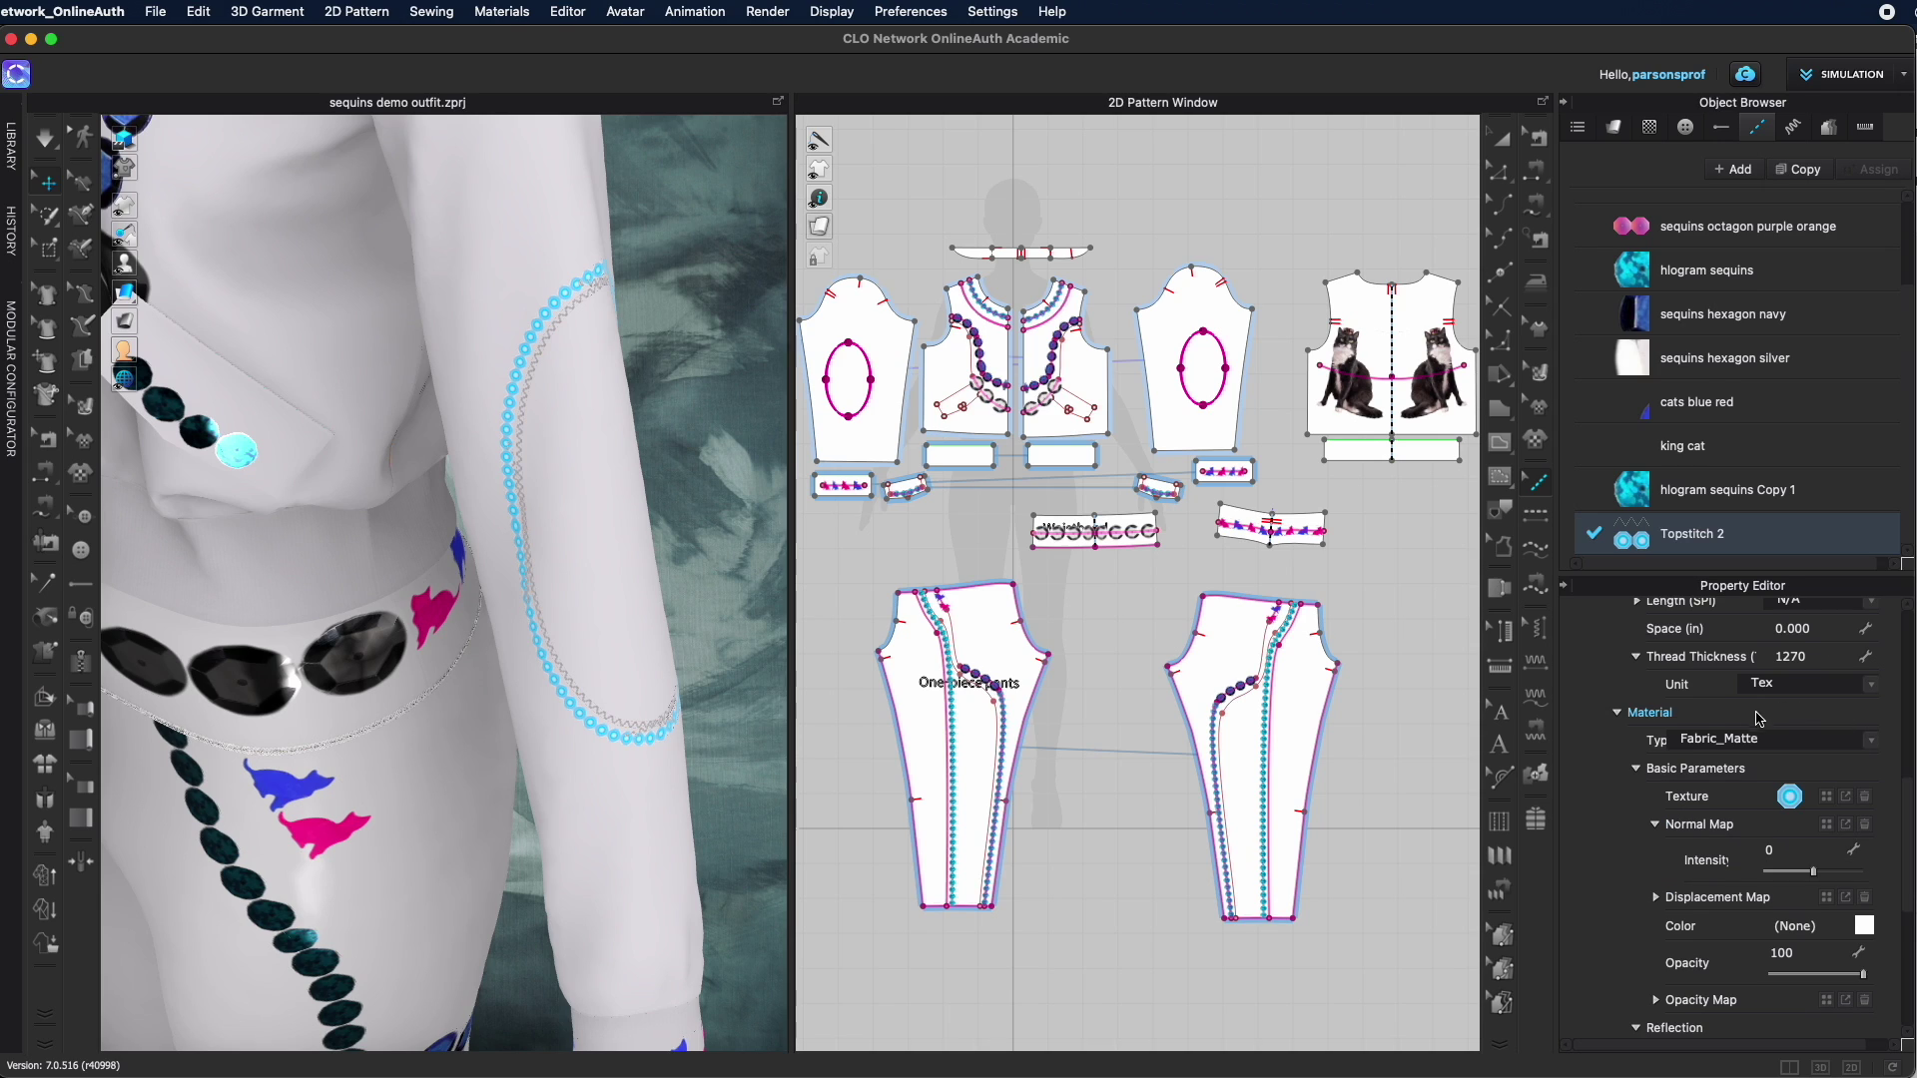
pyautogui.scroll(3, 1775, 745)
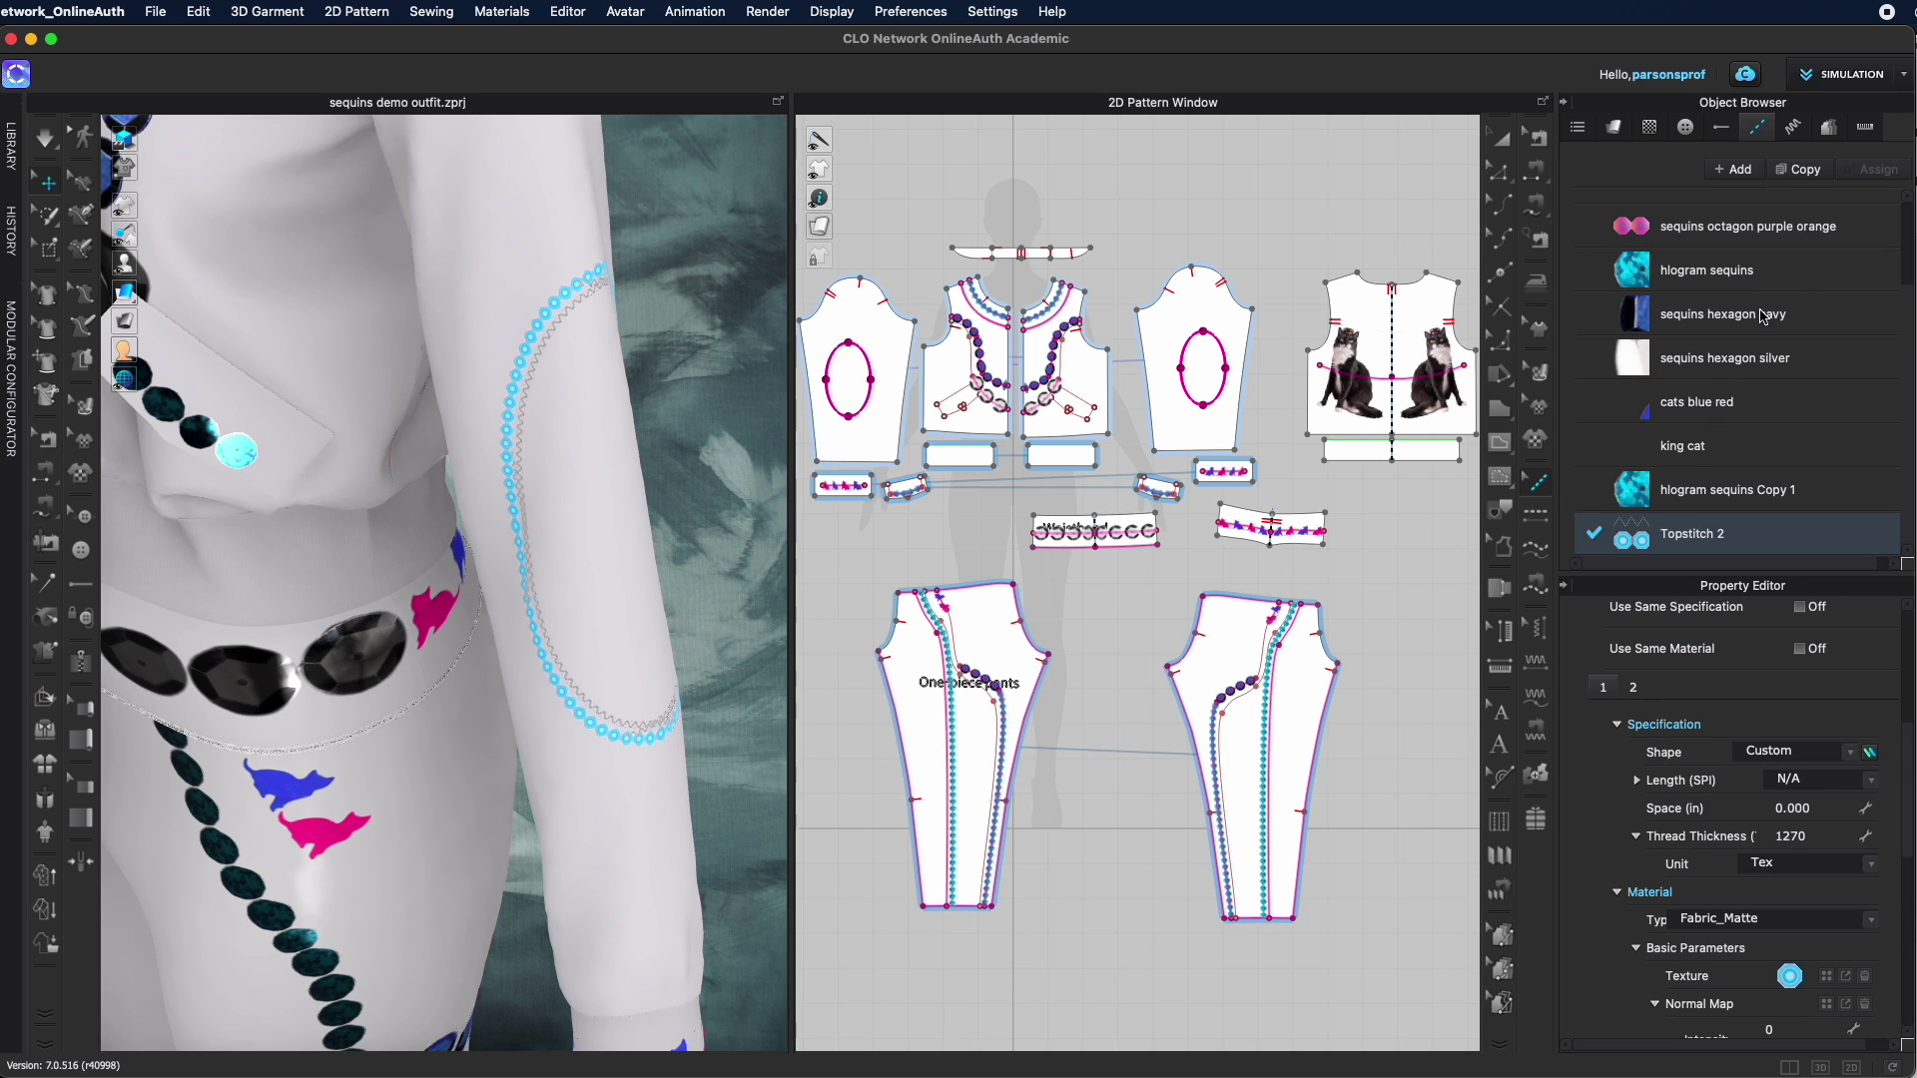
# Add a new topstitch and set its stitch count to 4
pyautogui.click(1738, 172)
pyautogui.scroll(-1, 1794, 385)
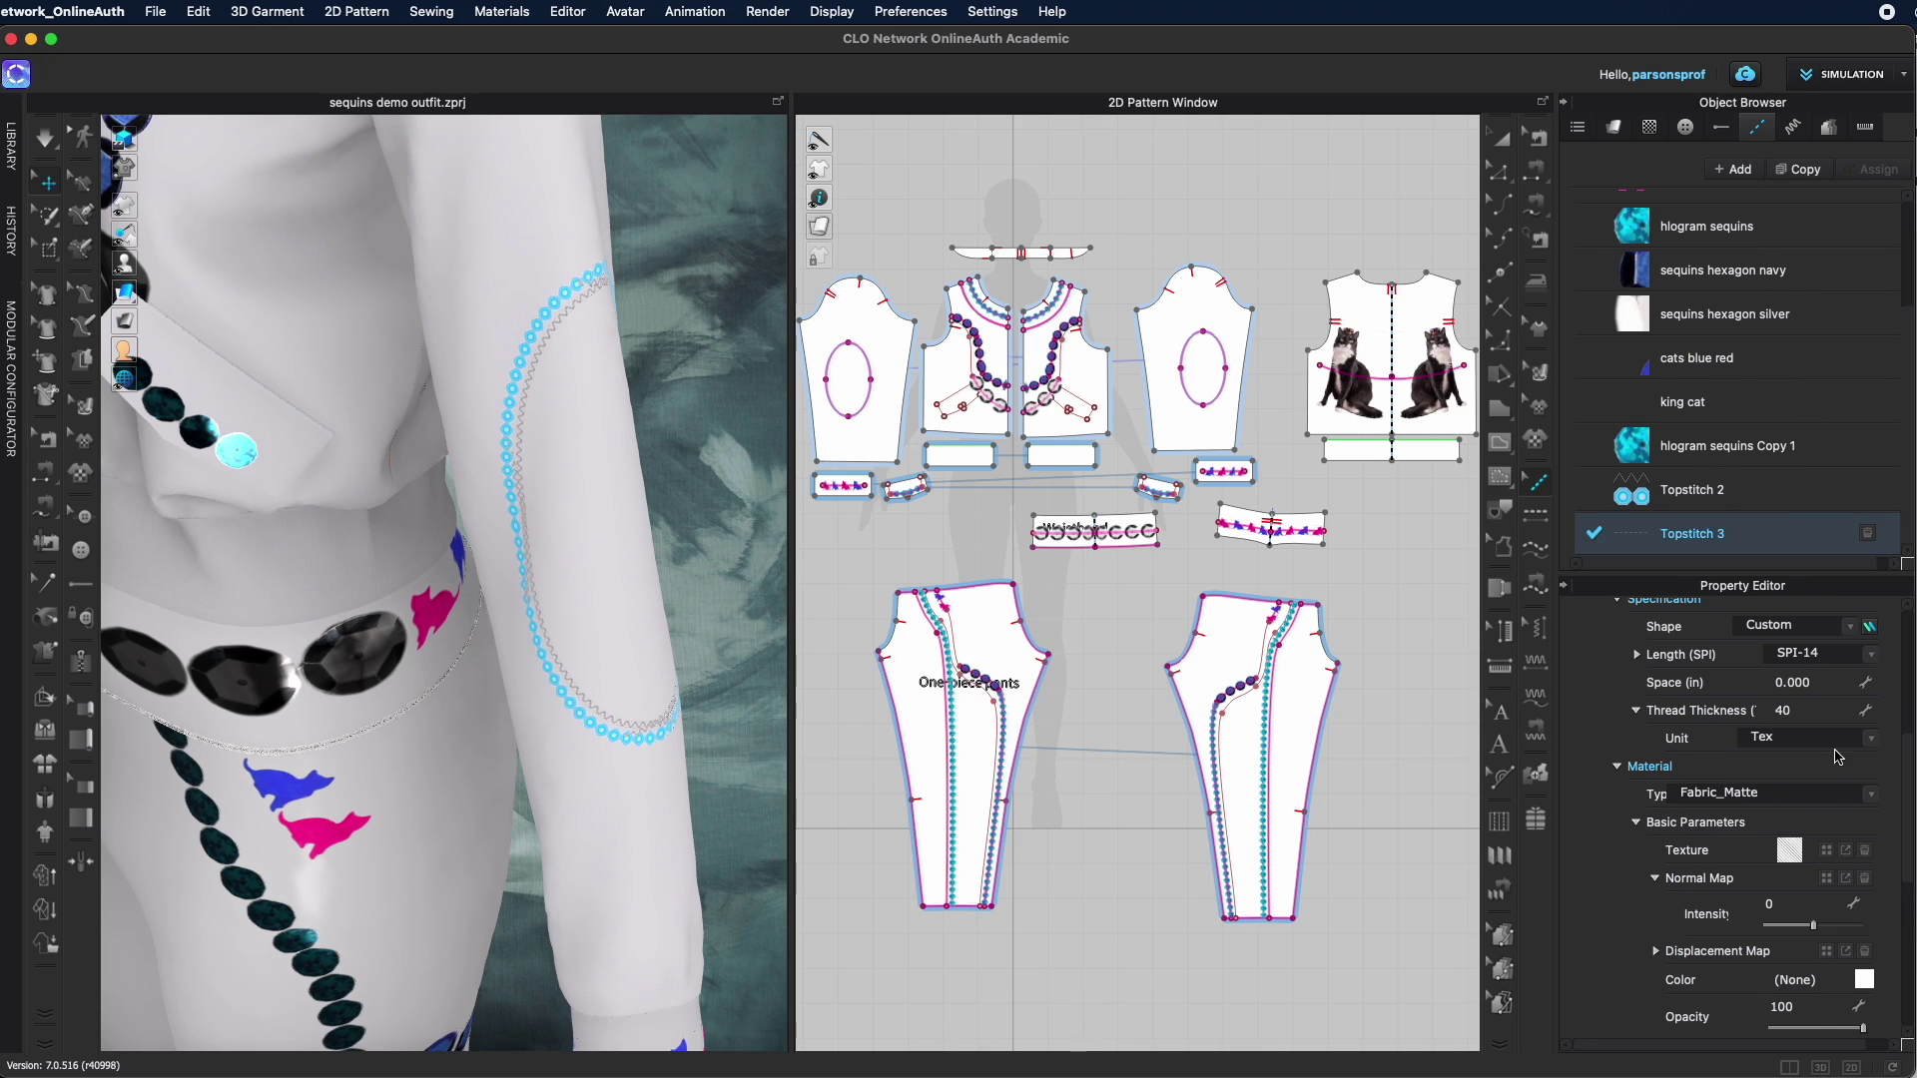
pyautogui.scroll(4, 1833, 753)
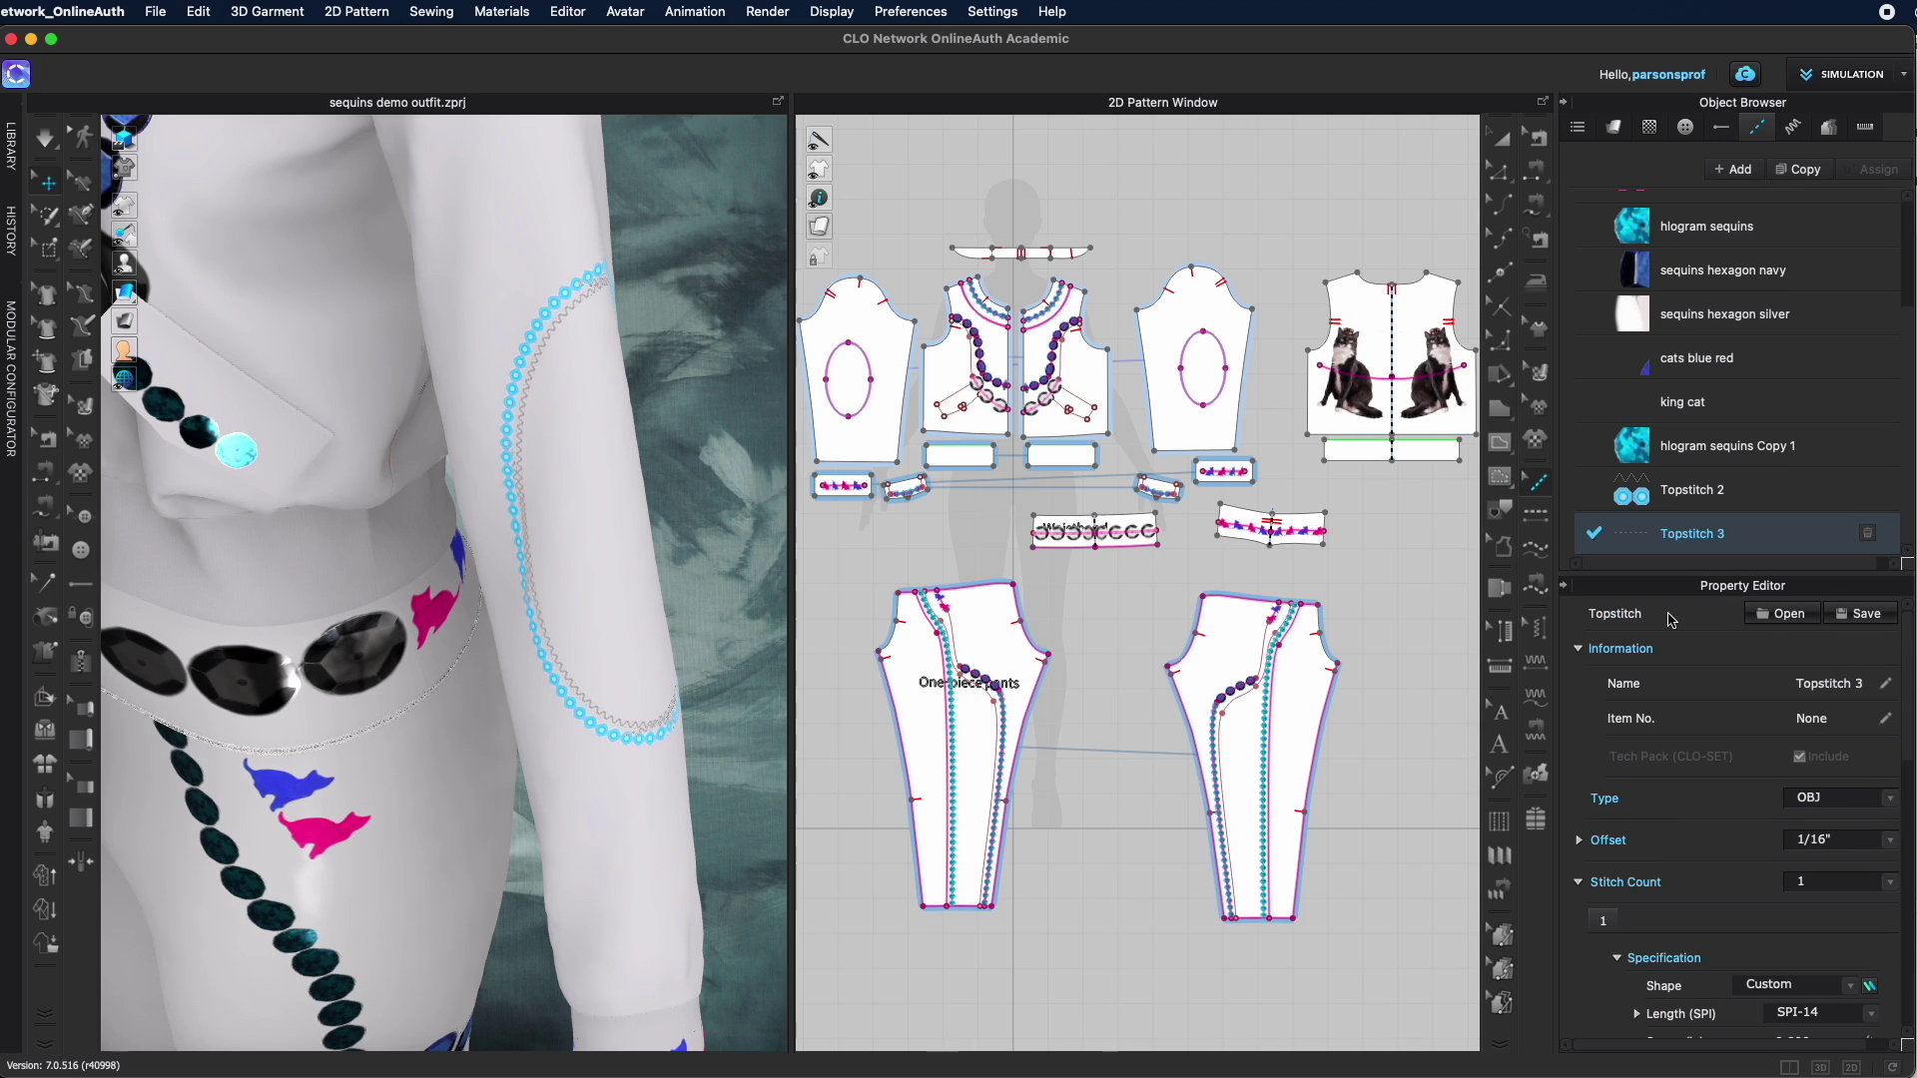
pyautogui.click(1890, 883)
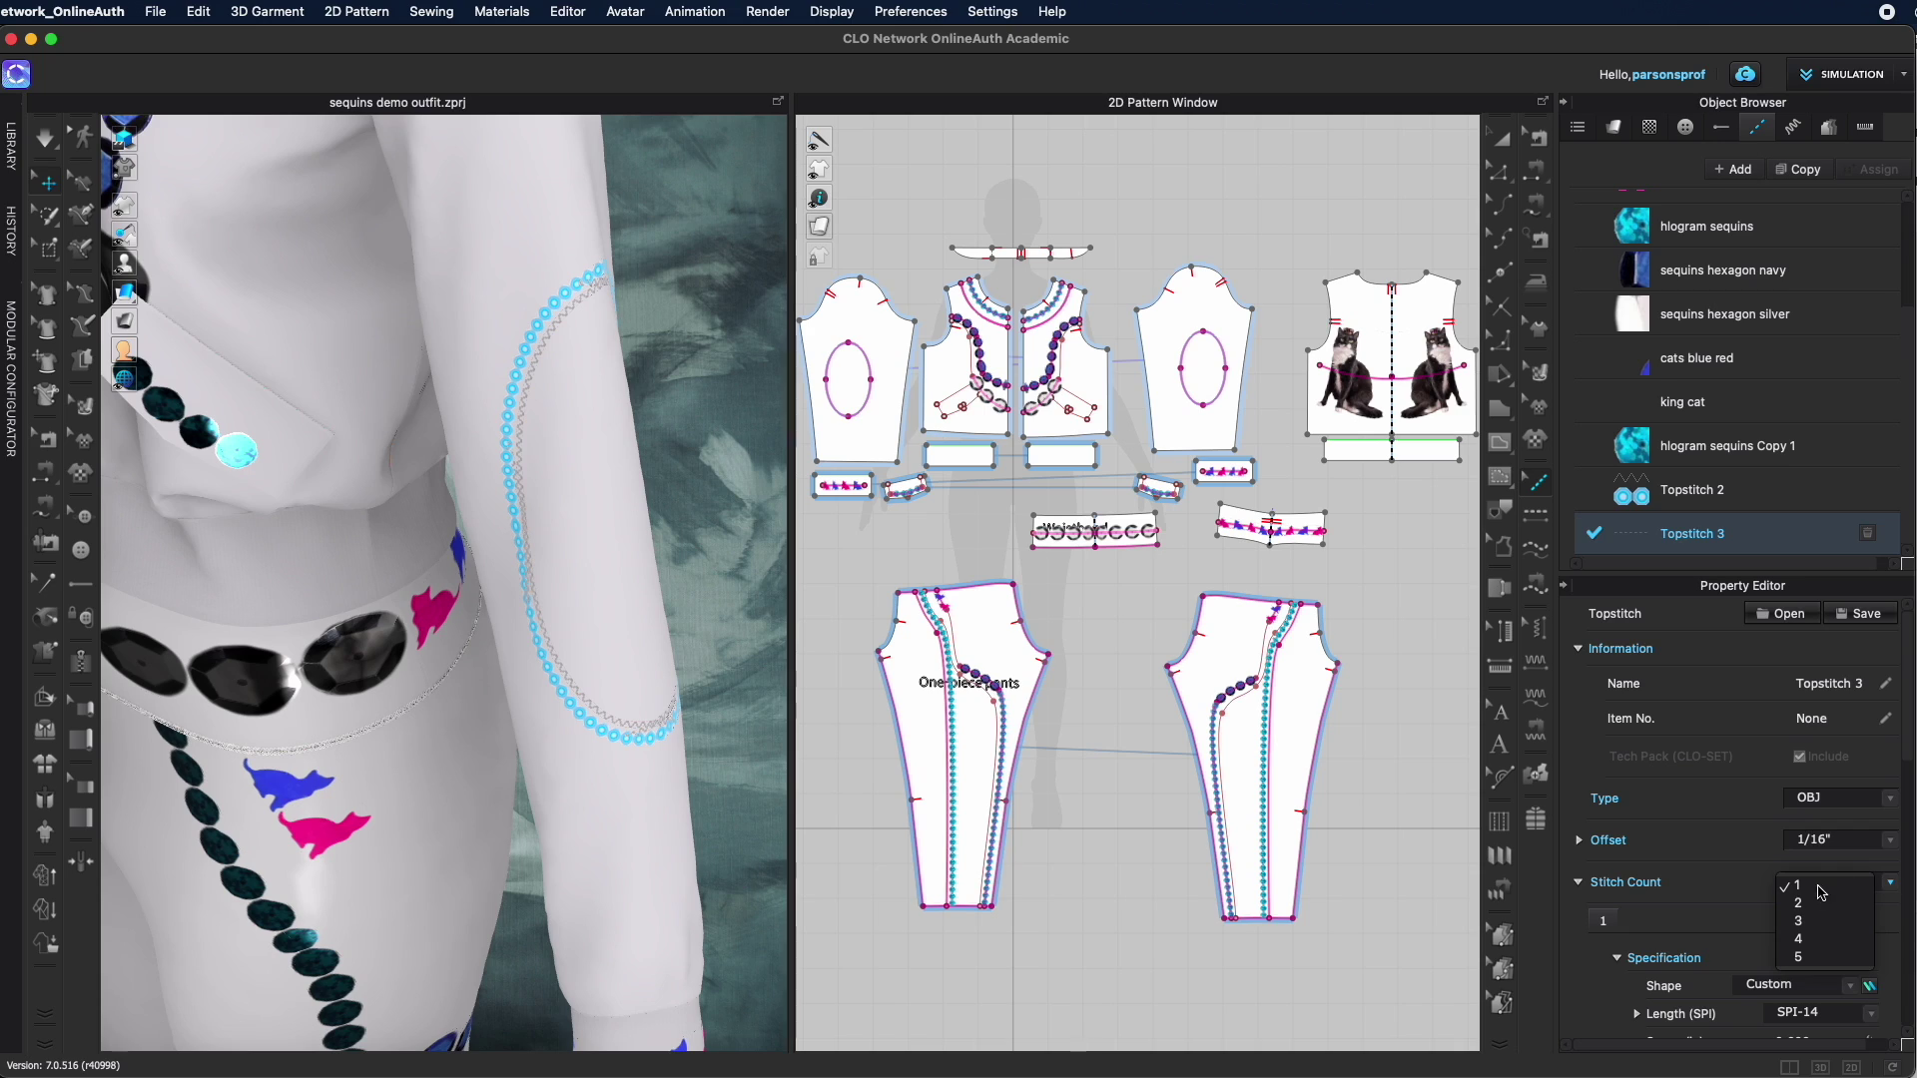
pyautogui.click(1812, 940)
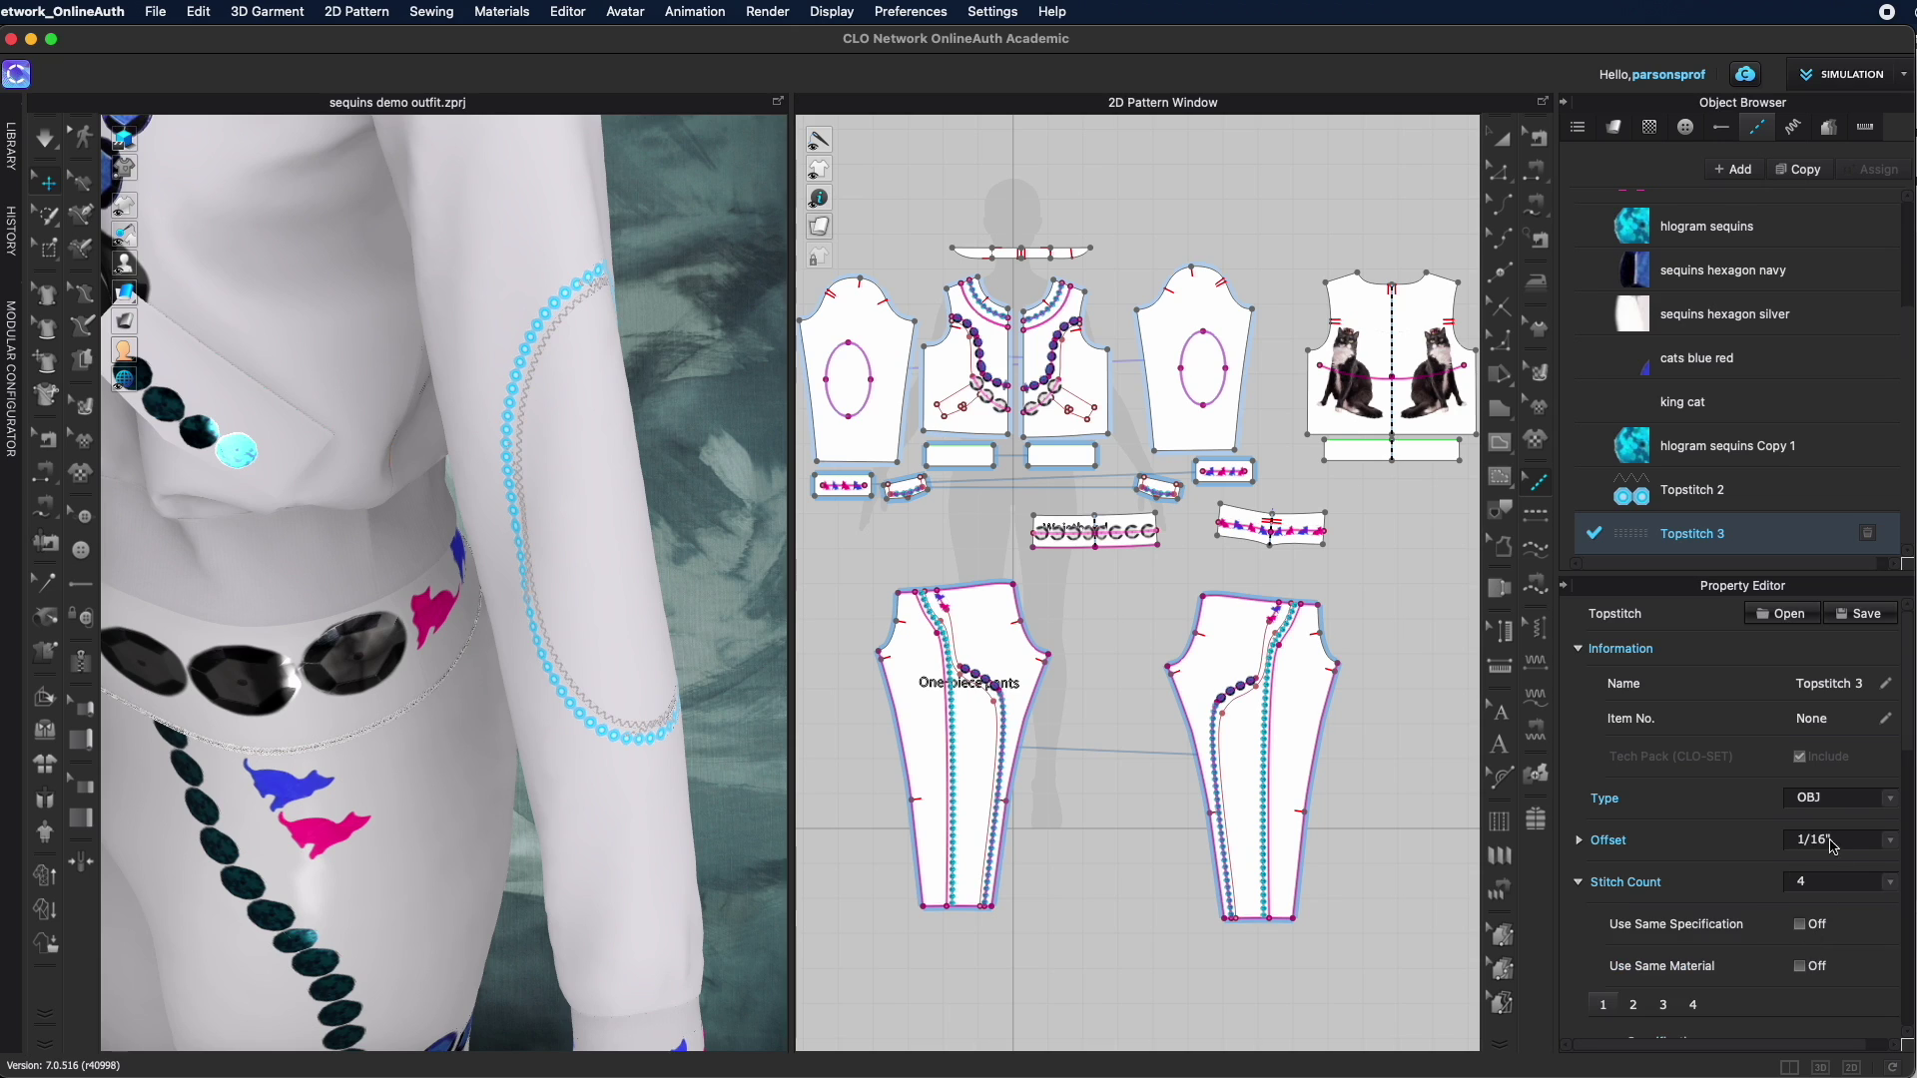
# Review the second stitch's specification in the new topstitch and view the whole outfit from the front
pyautogui.scroll(-3, 1747, 802)
pyautogui.scroll(-3, 1756, 796)
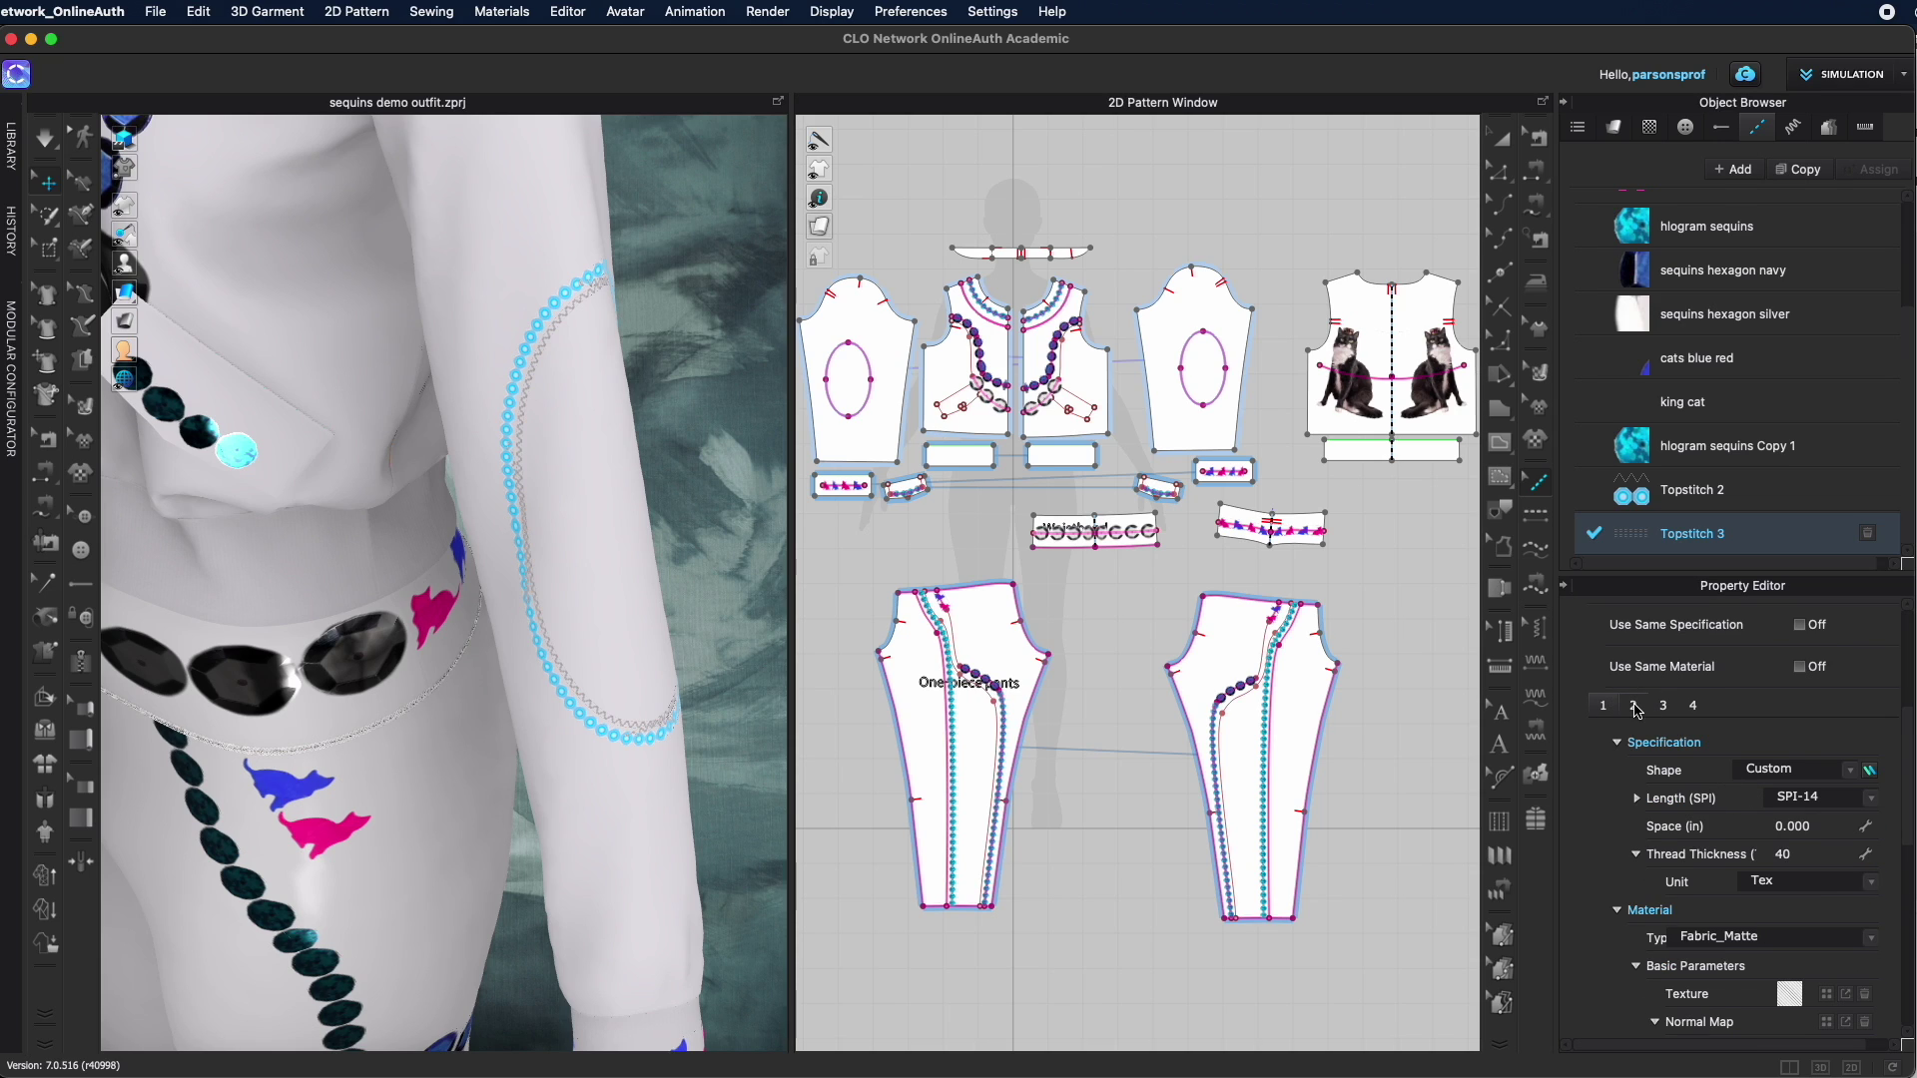
pyautogui.click(1634, 706)
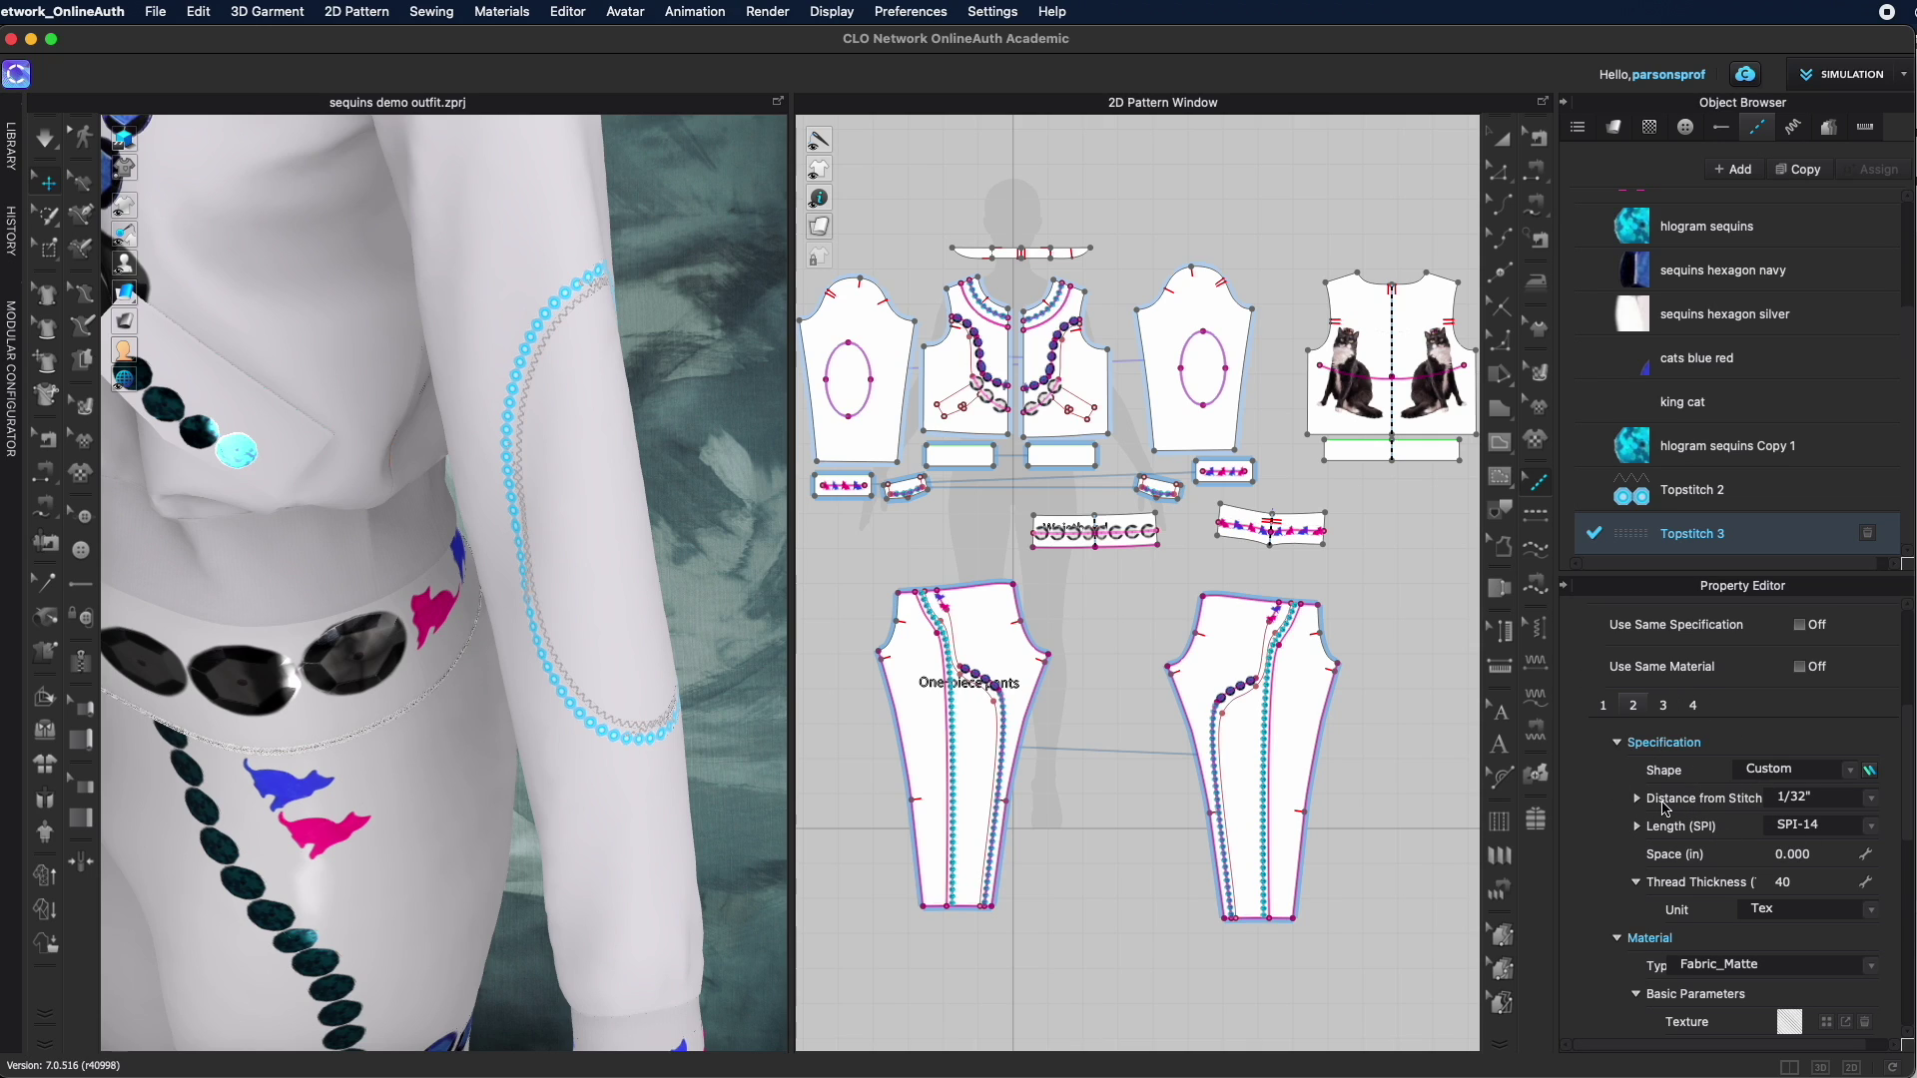
pyautogui.scroll(-10, 679, 541)
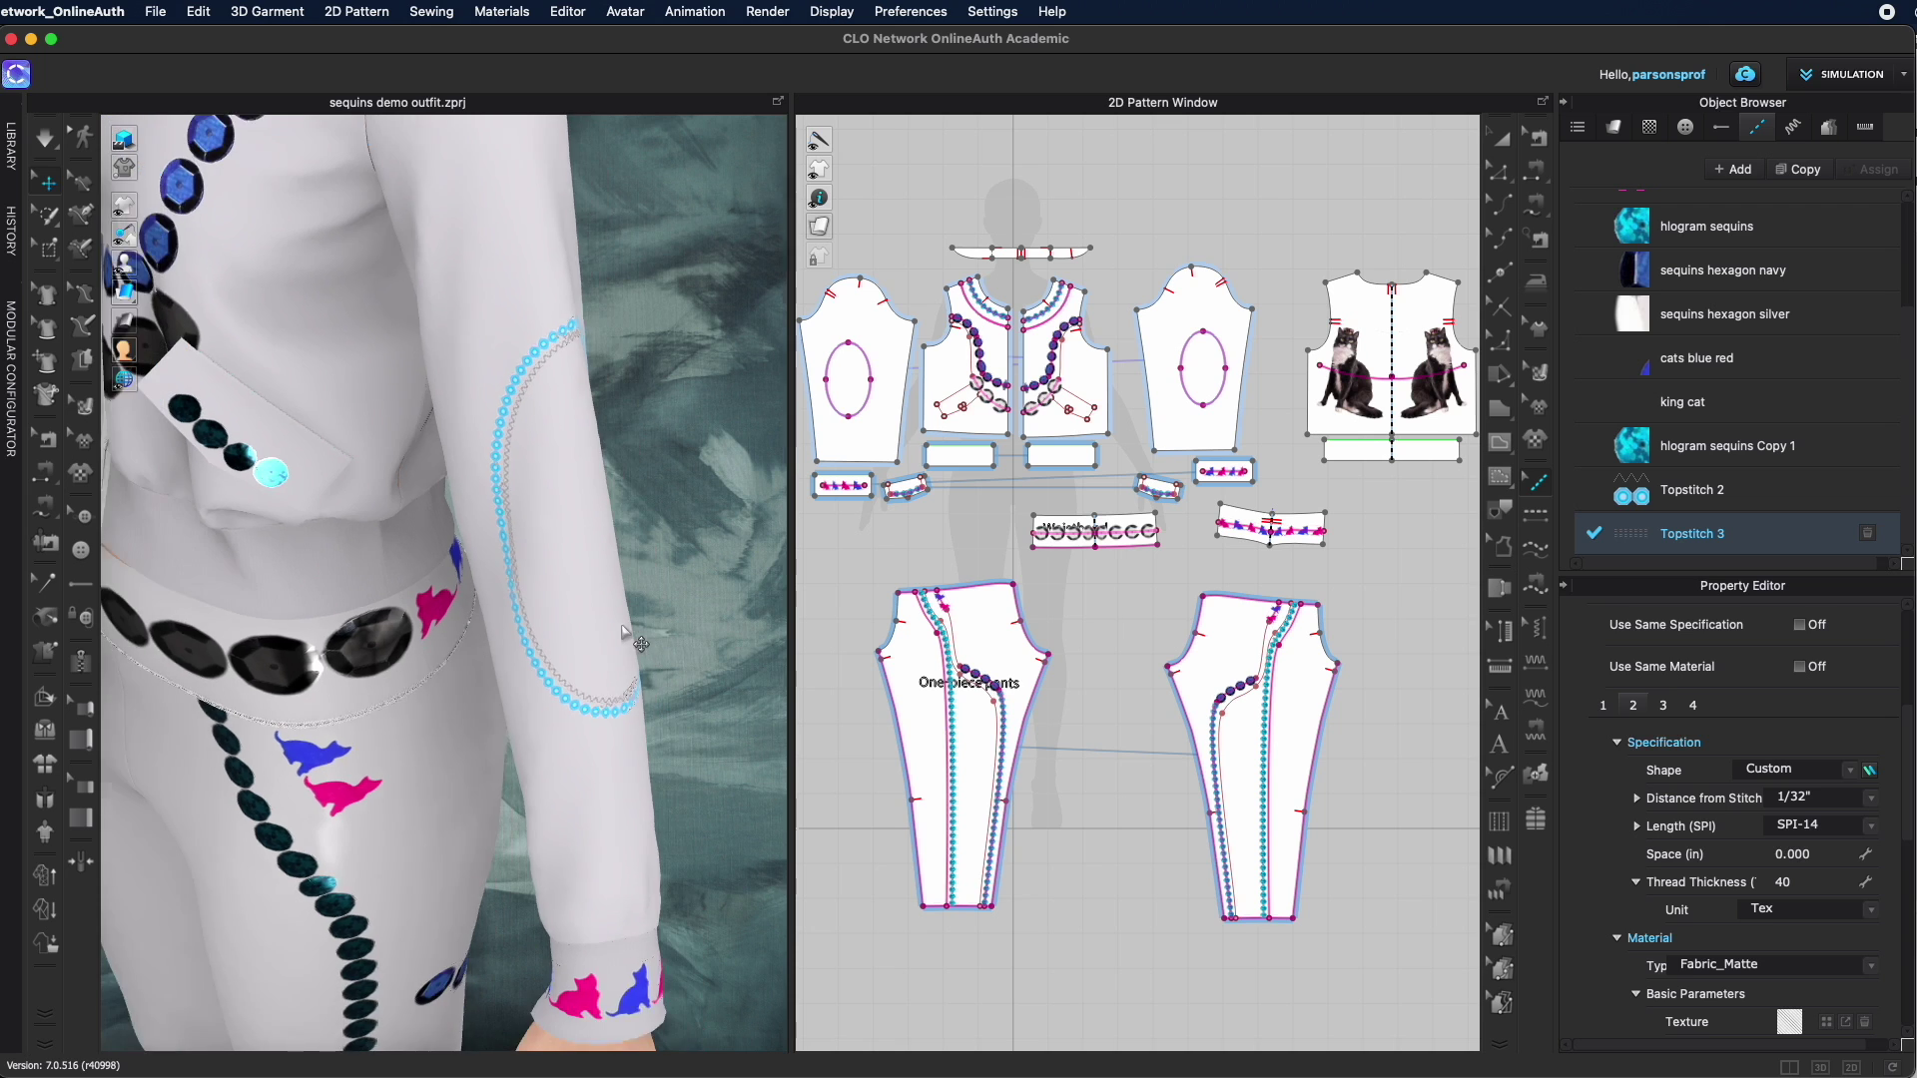
pyautogui.moveTo(615, 647); pyautogui.dragTo(850, 686, button='right')
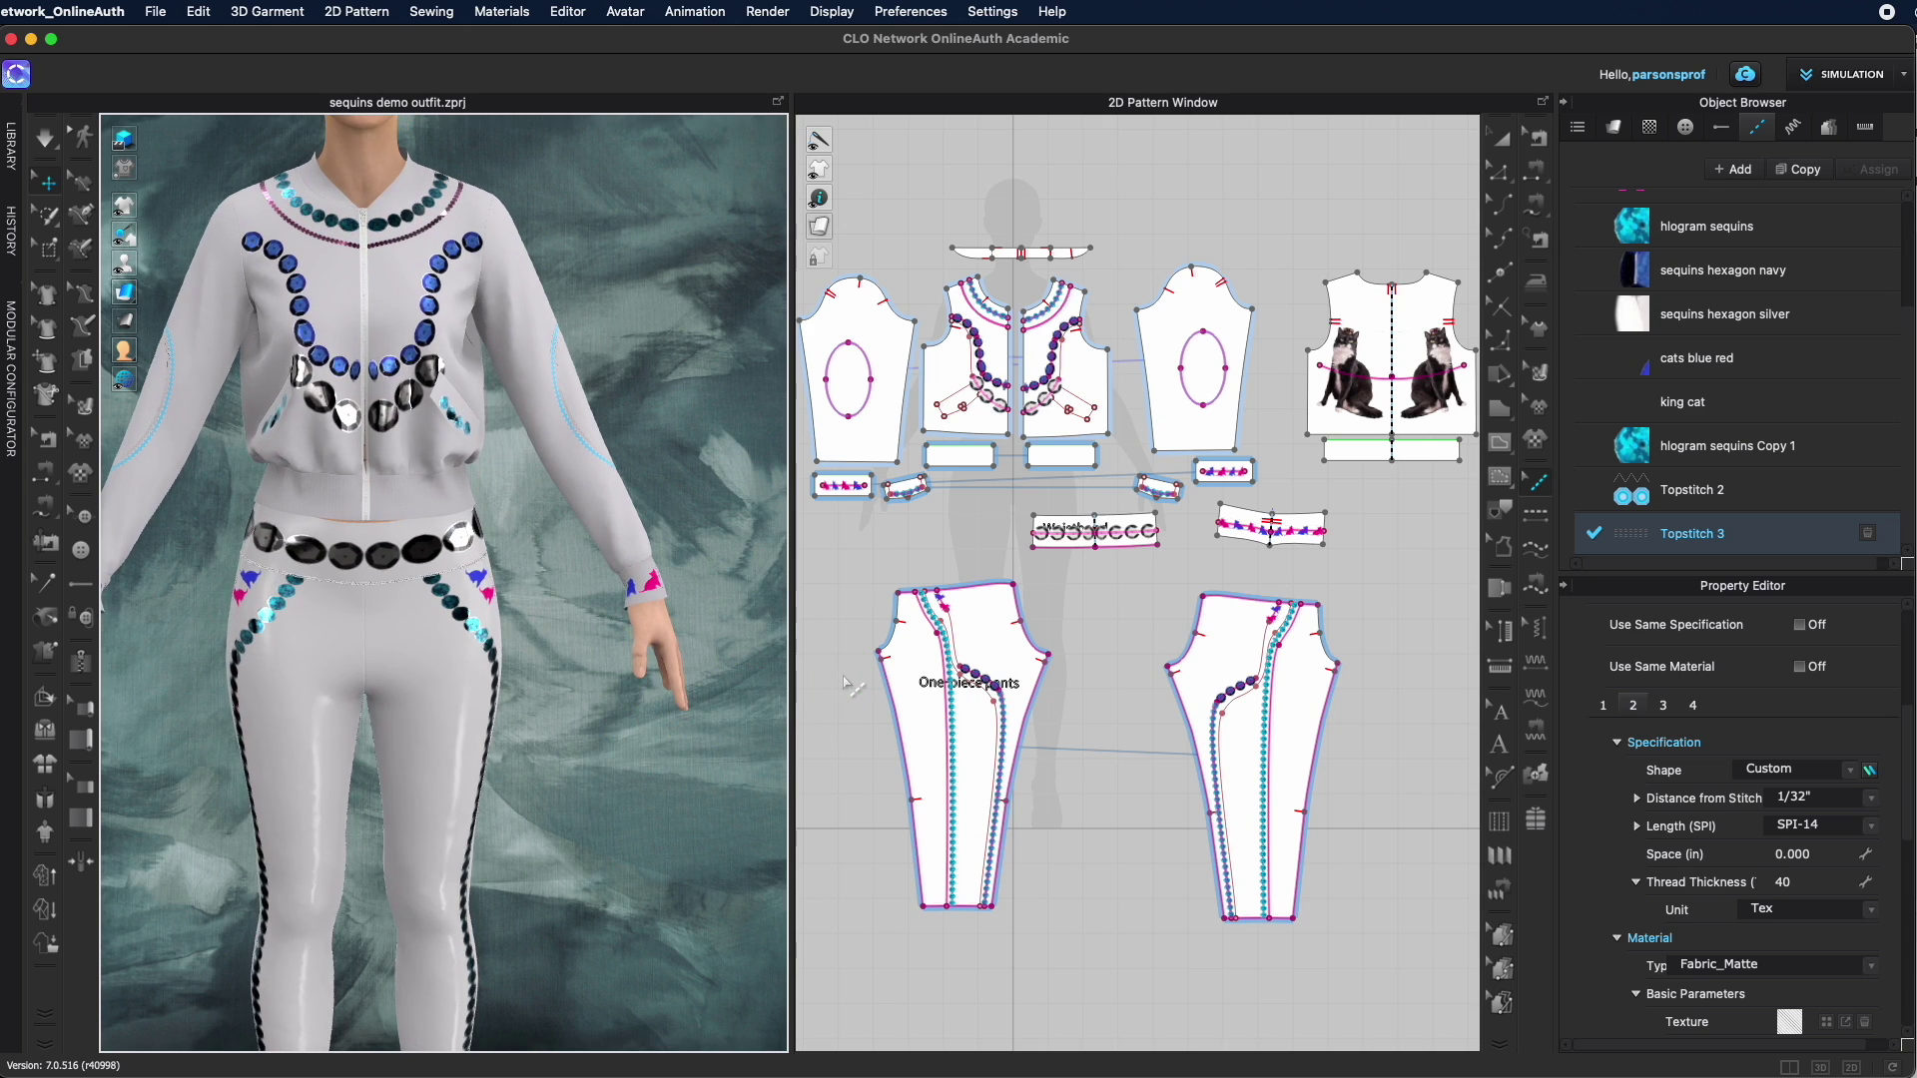